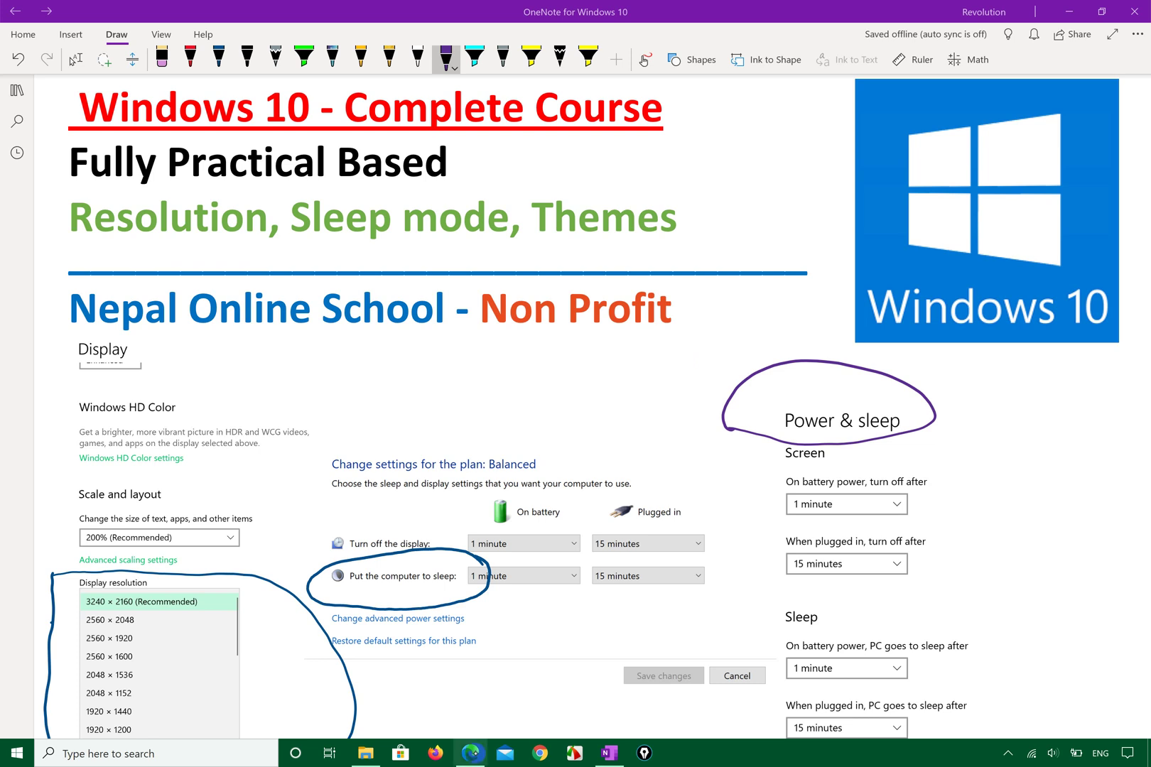
Switch to the syllabus PDF in Edge, underline topics 2.1, 2.2 and 2.4, and circle 2.3 Managing Sleep and Screen Saver Modes.
click(463, 743)
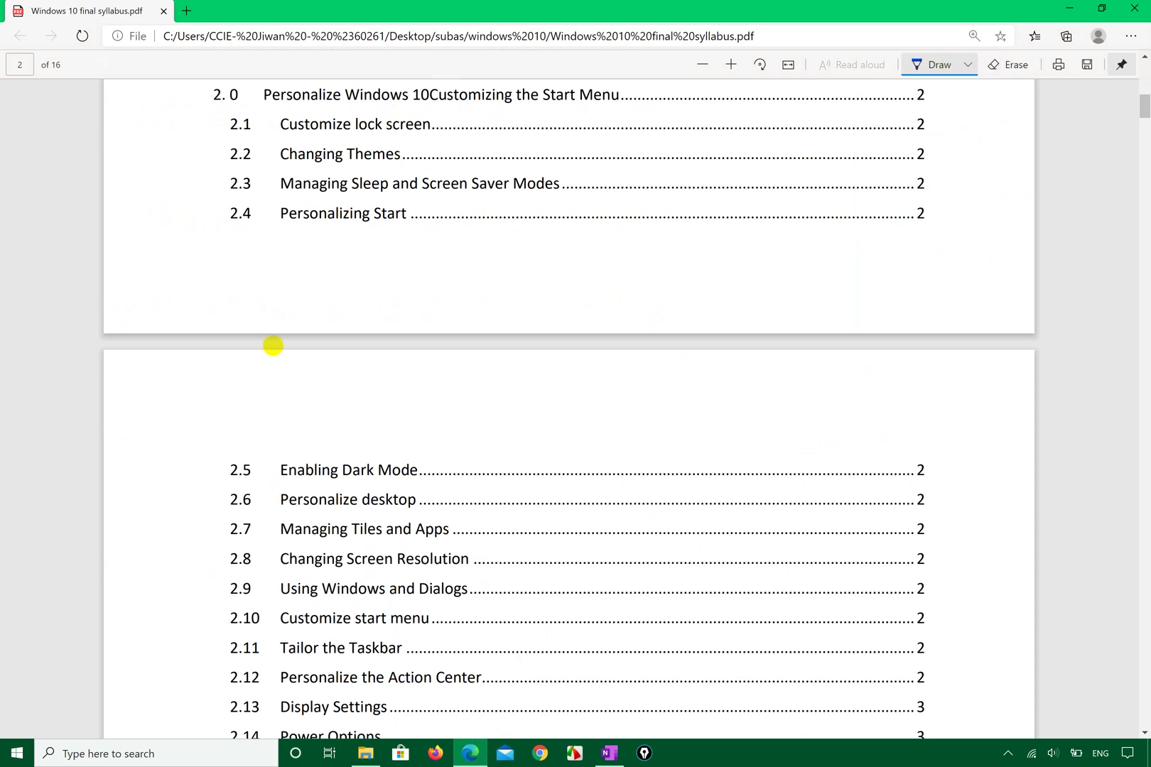
drag(265, 140, 445, 130)
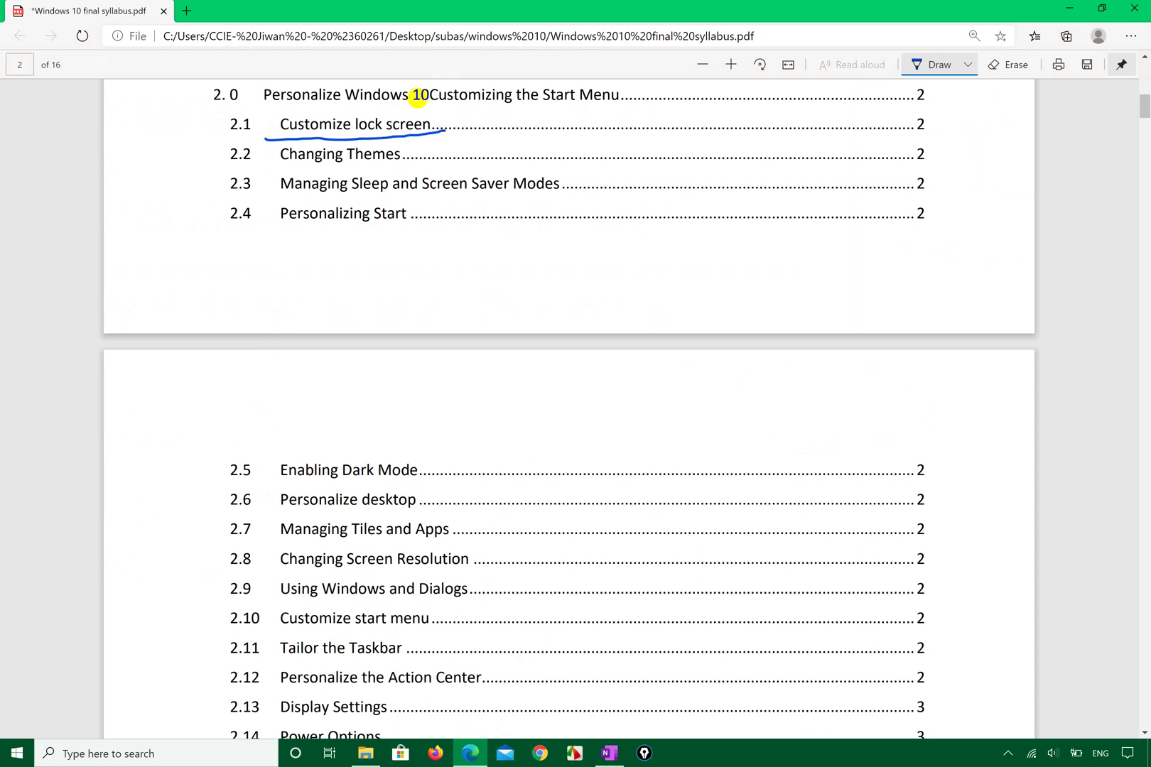
drag(276, 171, 414, 161)
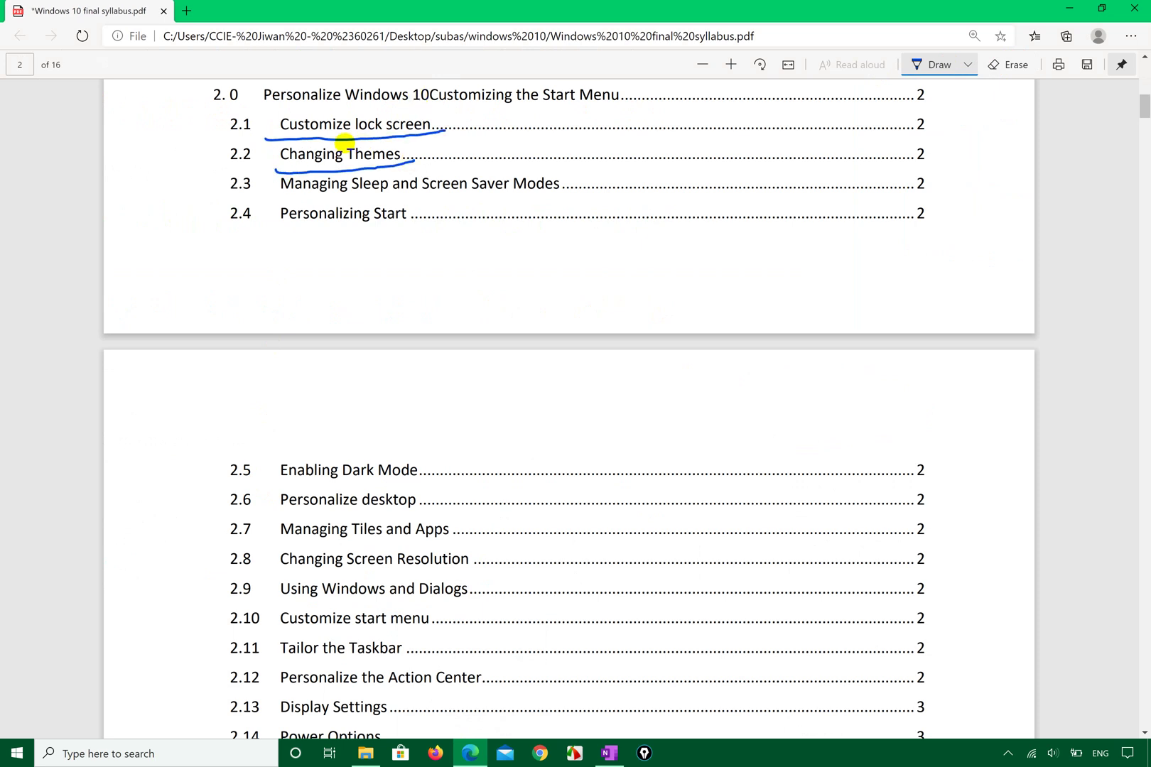
mouse_move(274, 200)
mouse_down()
mouse_move(490, 205)
mouse_move(515, 166)
mouse_move(341, 166)
mouse_move(267, 196)
mouse_move(327, 232)
mouse_move(273, 233)
mouse_up()
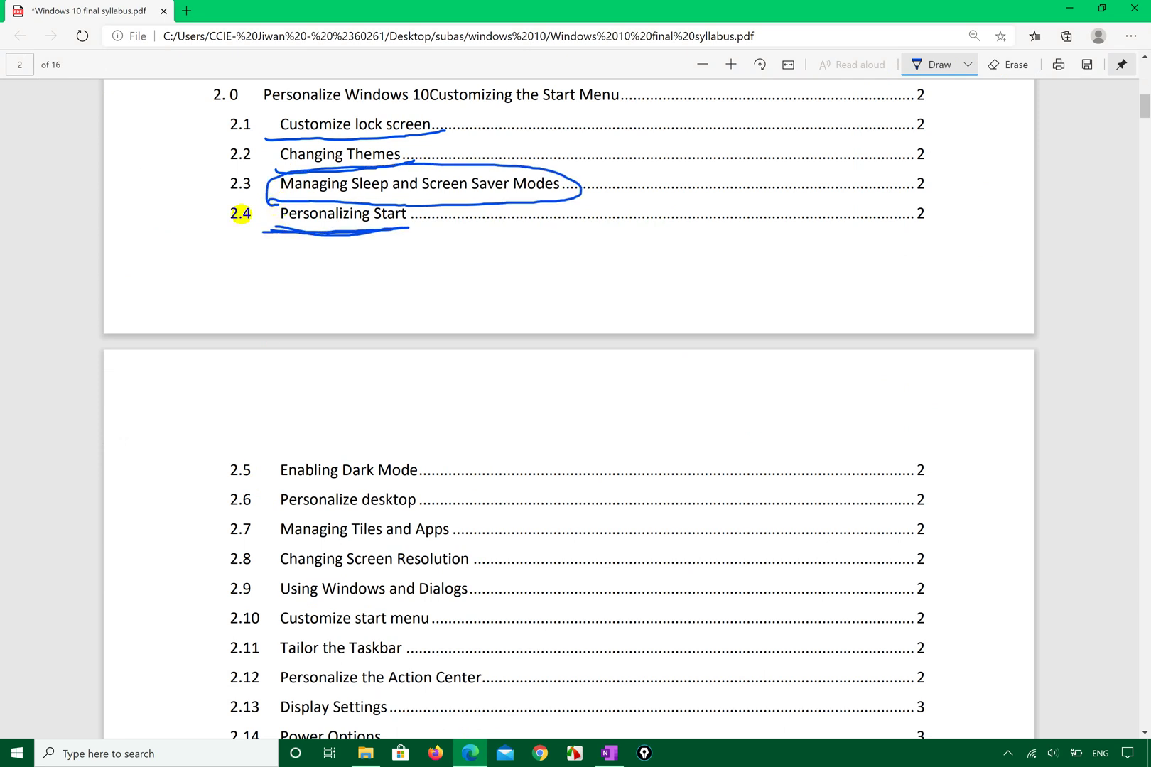
Erase the underlines below topics 2.1 and 2.4, and draw tick marks at 2.1, 2.2, 2.4, 2.5 and 2.6.
click(297, 228)
drag(315, 139, 290, 144)
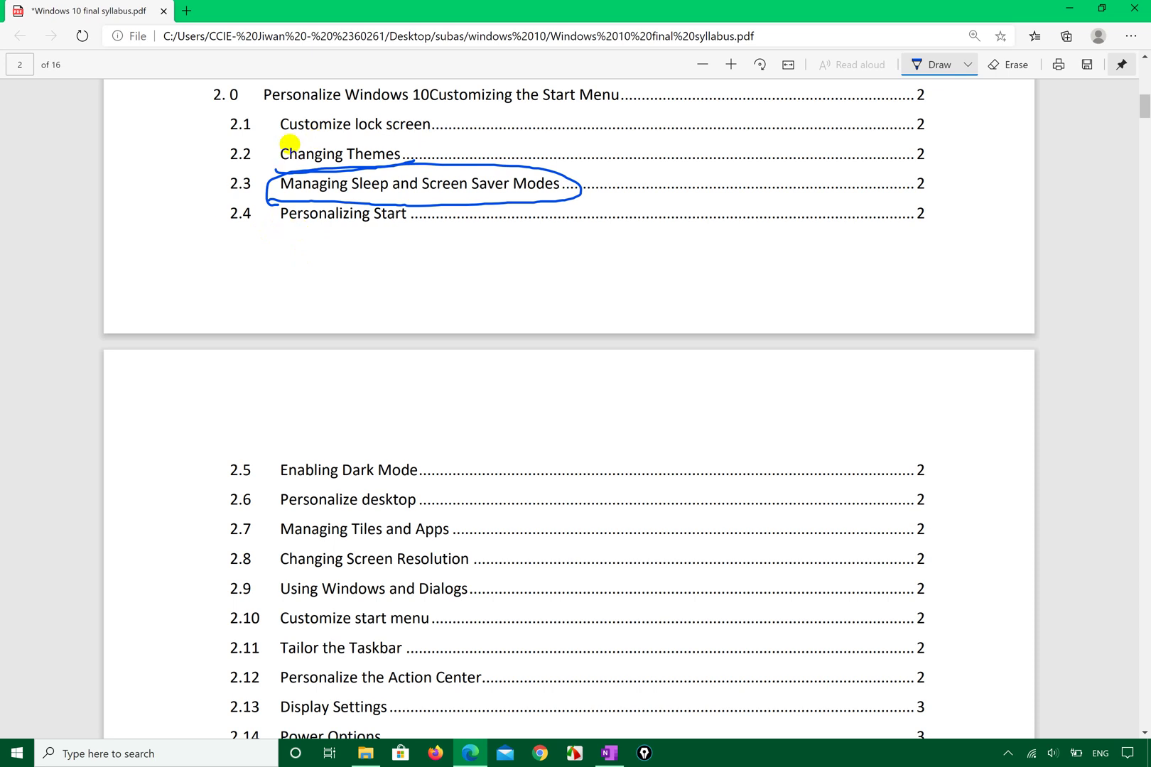
drag(204, 122, 274, 114)
drag(192, 219, 272, 203)
mouse_move(212, 163)
mouse_down()
mouse_move(208, 152)
mouse_move(260, 152)
mouse_up()
mouse_move(202, 457)
mouse_down()
mouse_move(212, 471)
mouse_move(296, 449)
mouse_up()
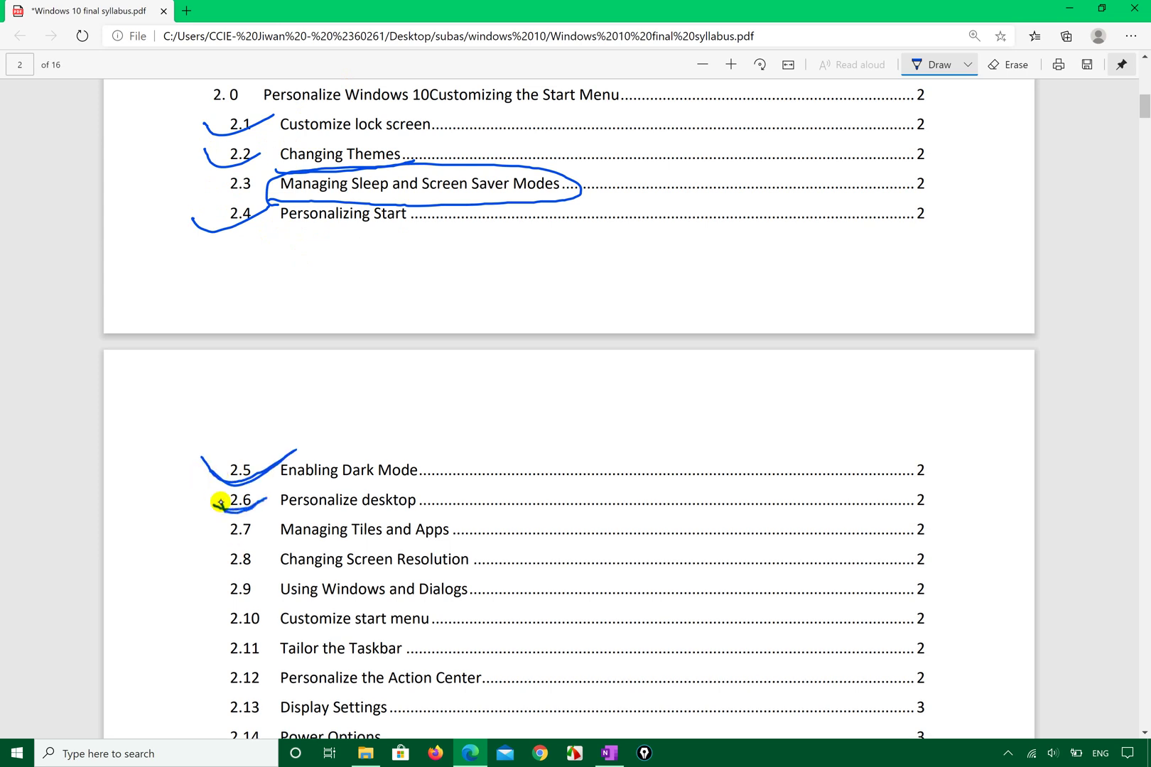
drag(213, 501, 267, 496)
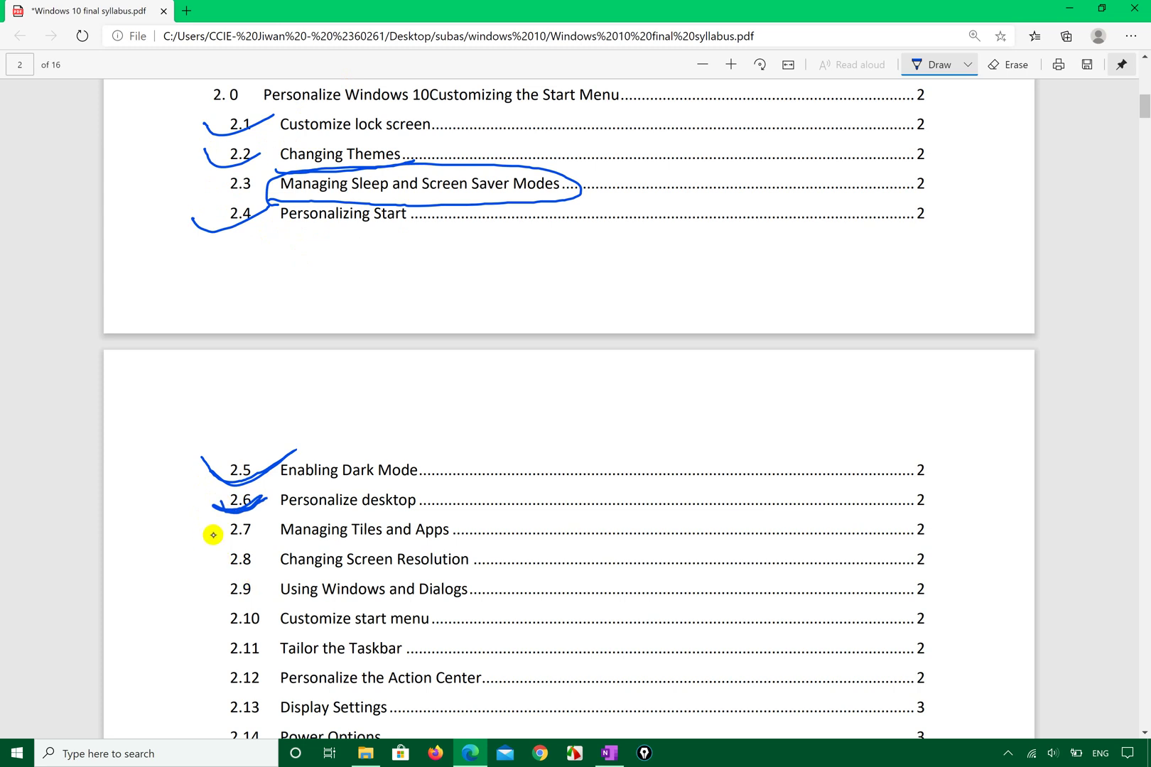
Replace the tick at 2.6 with a circle around Personalize desktop, circle 2.8 and 2.9, and tick 2.7 and 2.10.
mouse_move(212, 532)
mouse_down()
mouse_move(278, 523)
mouse_move(286, 493)
mouse_move(345, 509)
mouse_move(312, 469)
mouse_move(247, 518)
mouse_up()
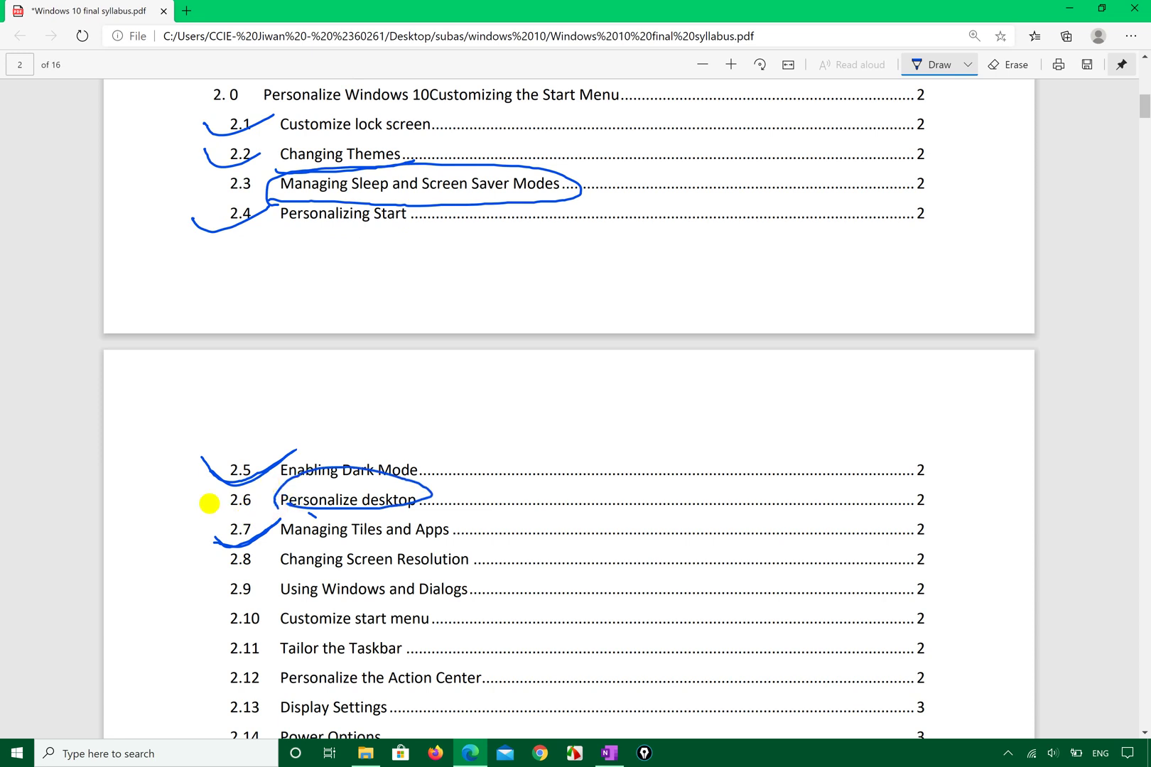
mouse_move(281, 566)
mouse_down()
mouse_move(388, 584)
mouse_move(484, 551)
mouse_move(297, 540)
mouse_move(280, 572)
mouse_move(324, 609)
mouse_move(419, 607)
mouse_move(476, 589)
mouse_move(305, 568)
mouse_move(278, 604)
mouse_up()
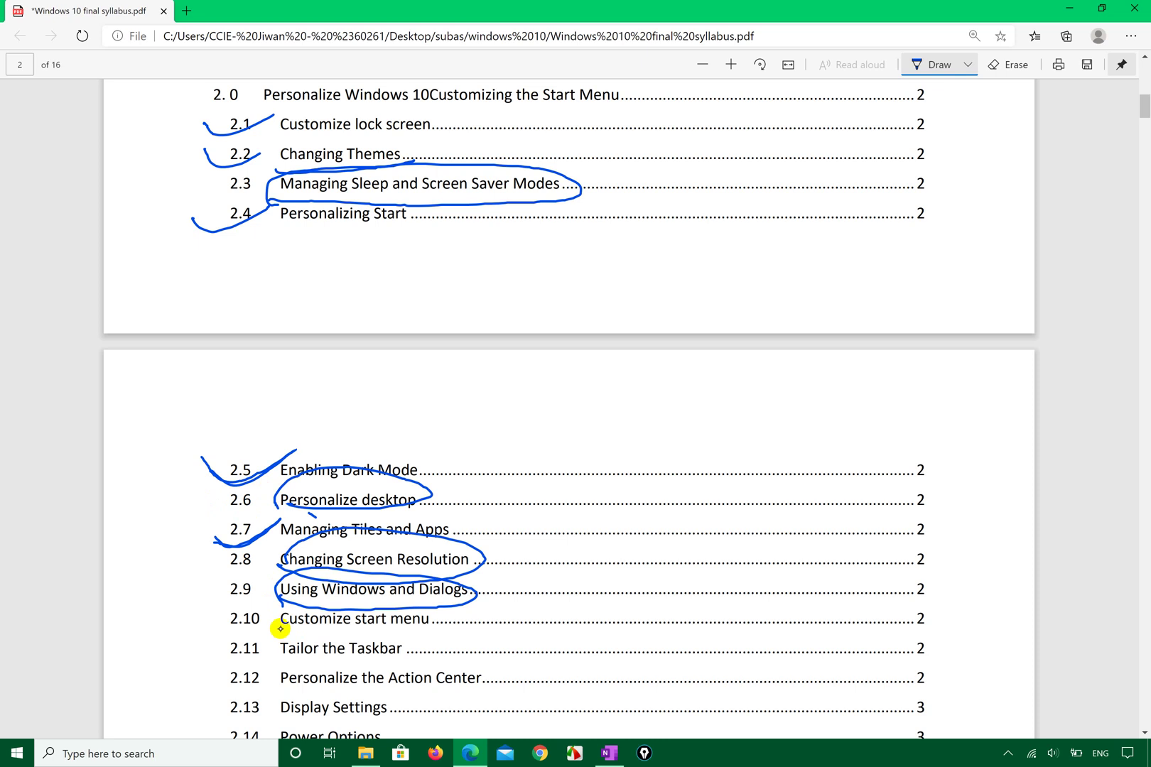
drag(215, 608, 288, 608)
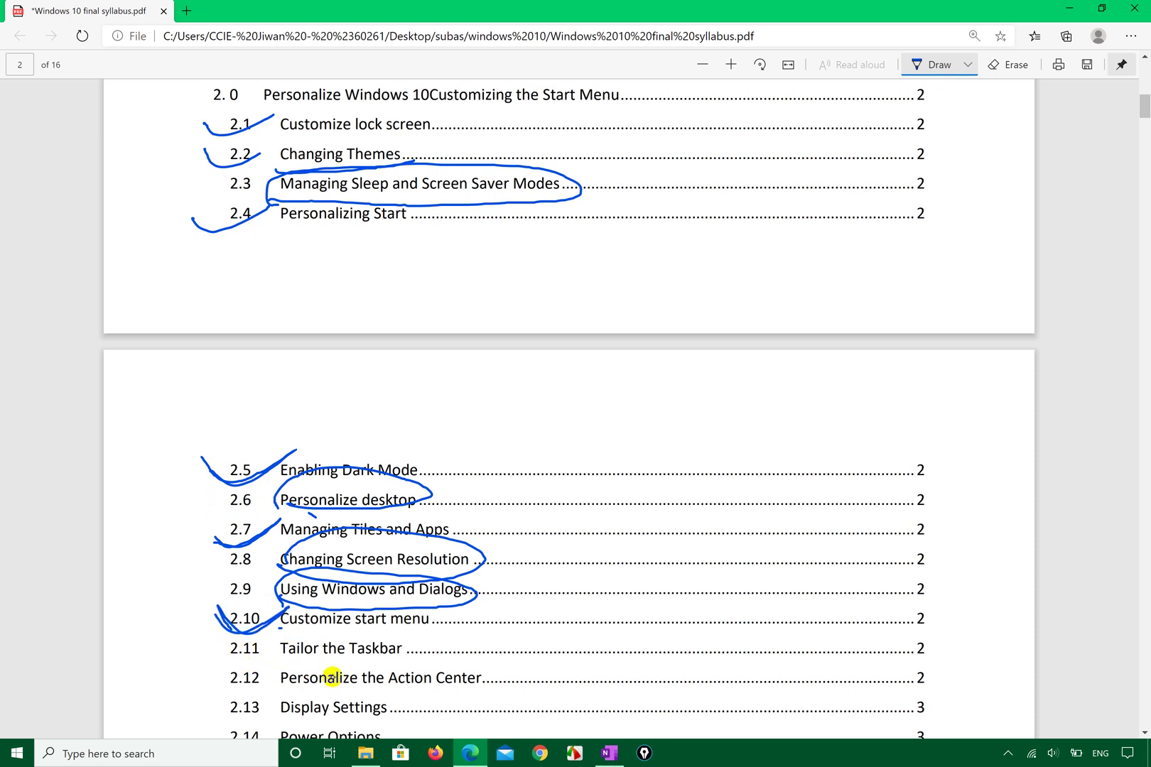
Draw one large circle around topics 2.11 to 2.14, from Tailor the Taskbar to Power Options.
click(282, 691)
drag(201, 709, 296, 724)
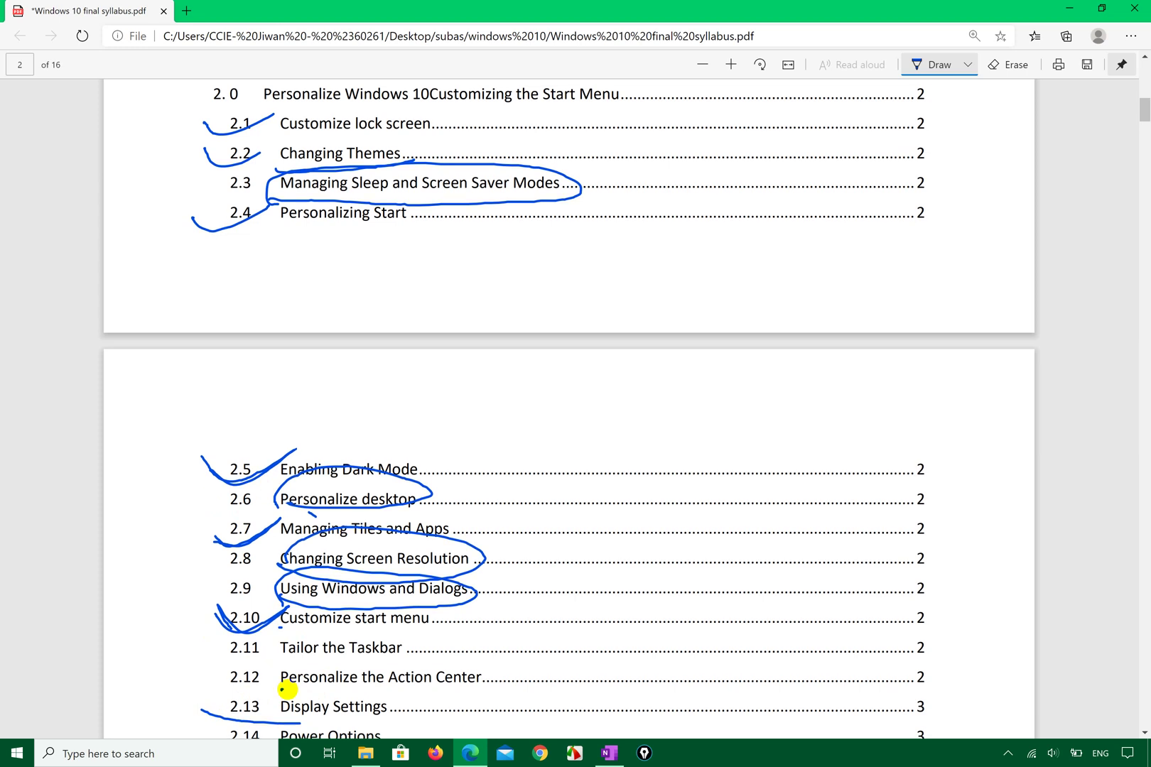
scroll(287, 688, down, 3)
click(211, 605)
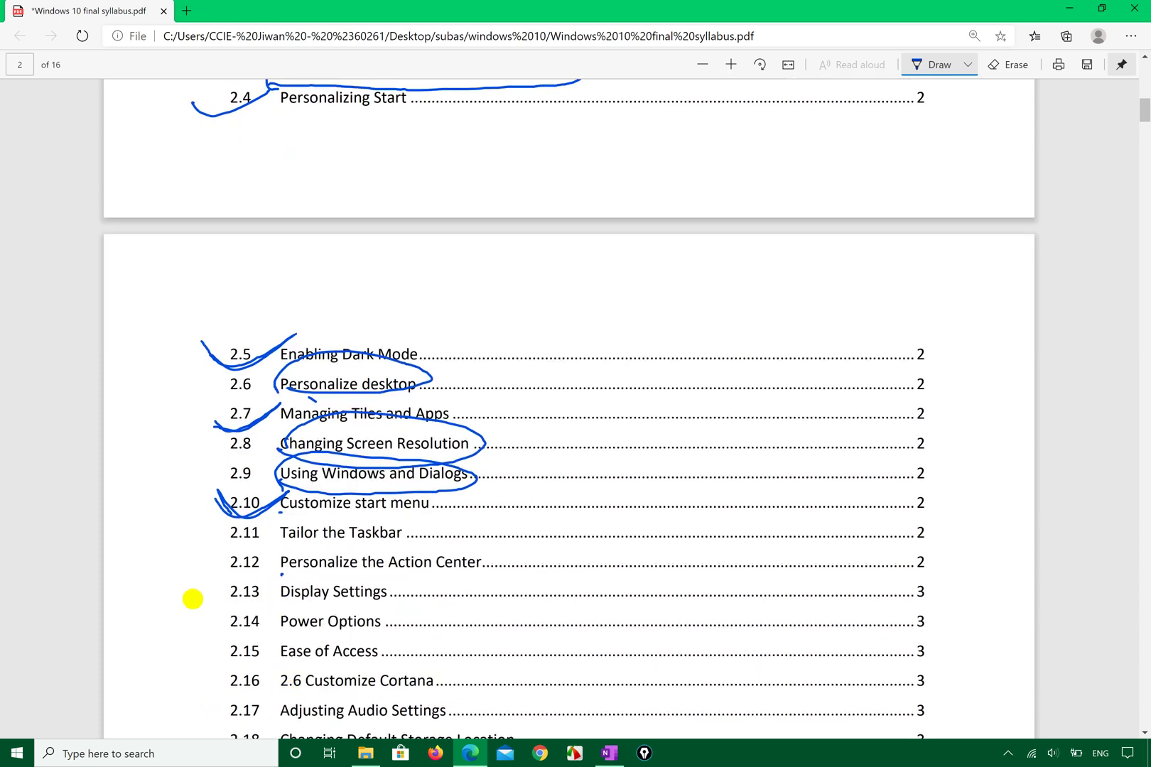
mouse_move(207, 632)
mouse_down()
mouse_move(311, 639)
mouse_move(446, 625)
mouse_move(460, 522)
mouse_move(300, 515)
mouse_move(190, 579)
mouse_move(209, 630)
mouse_move(215, 542)
mouse_move(300, 520)
mouse_up()
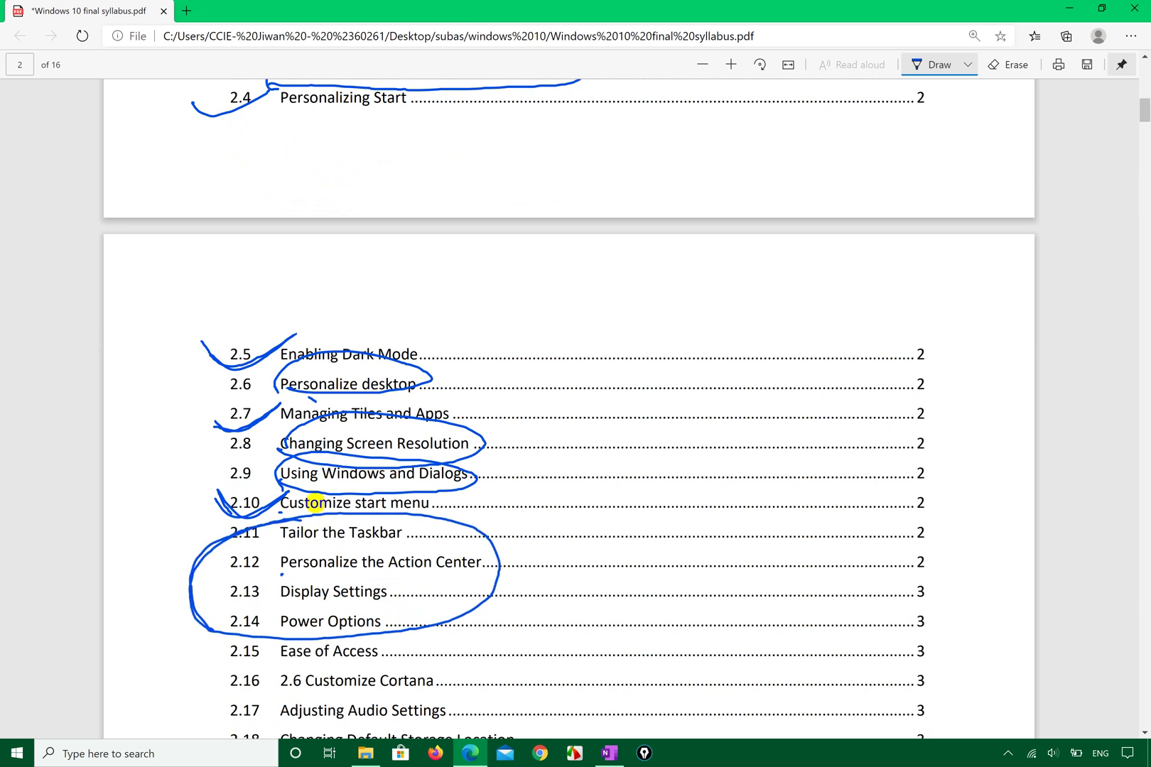
scroll(315, 503, up, 1)
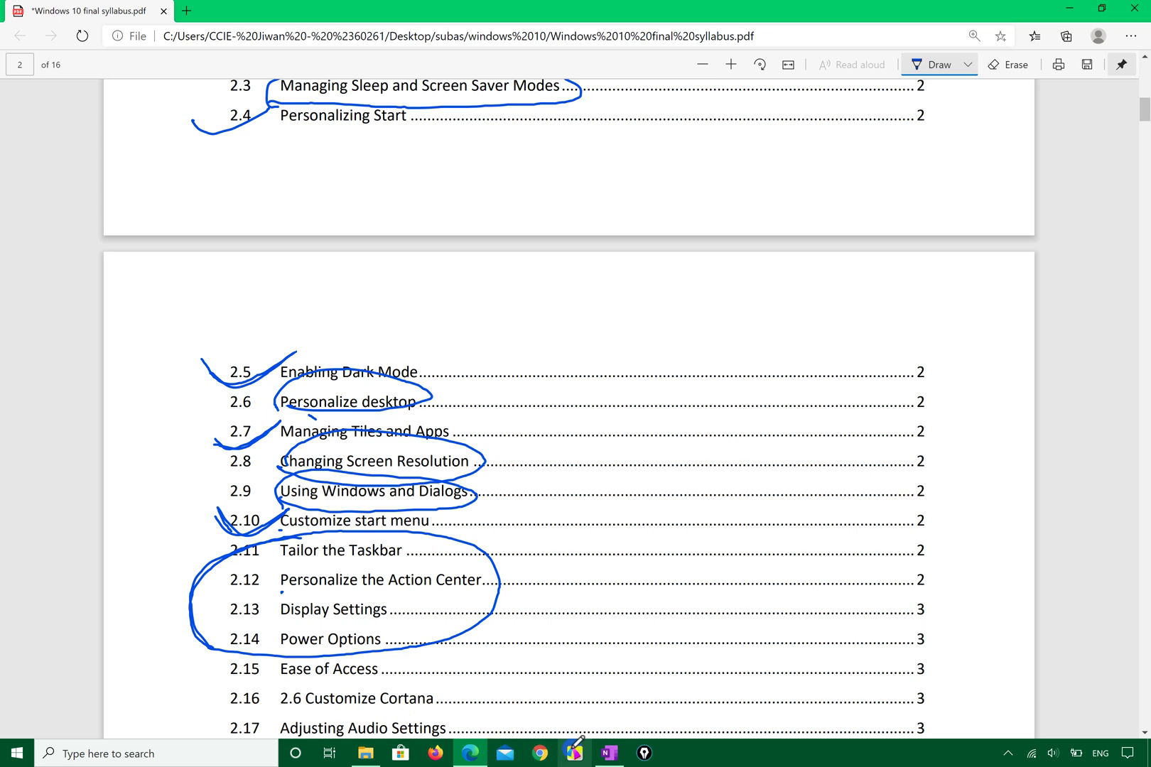
Show the desktop and move the This PC icon slightly up and to the left.
key(super+d)
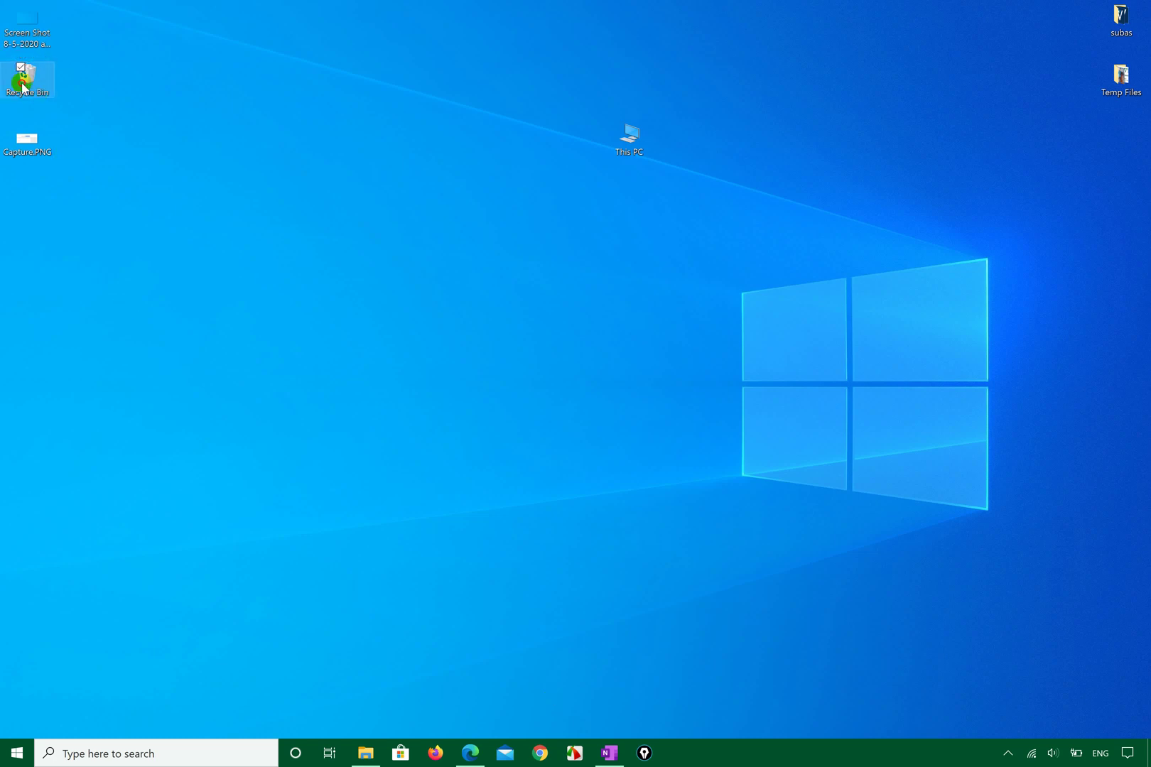
mouse_move(25, 81)
mouse_down()
mouse_move(47, 96)
mouse_move(16, 91)
mouse_up()
click(145, 127)
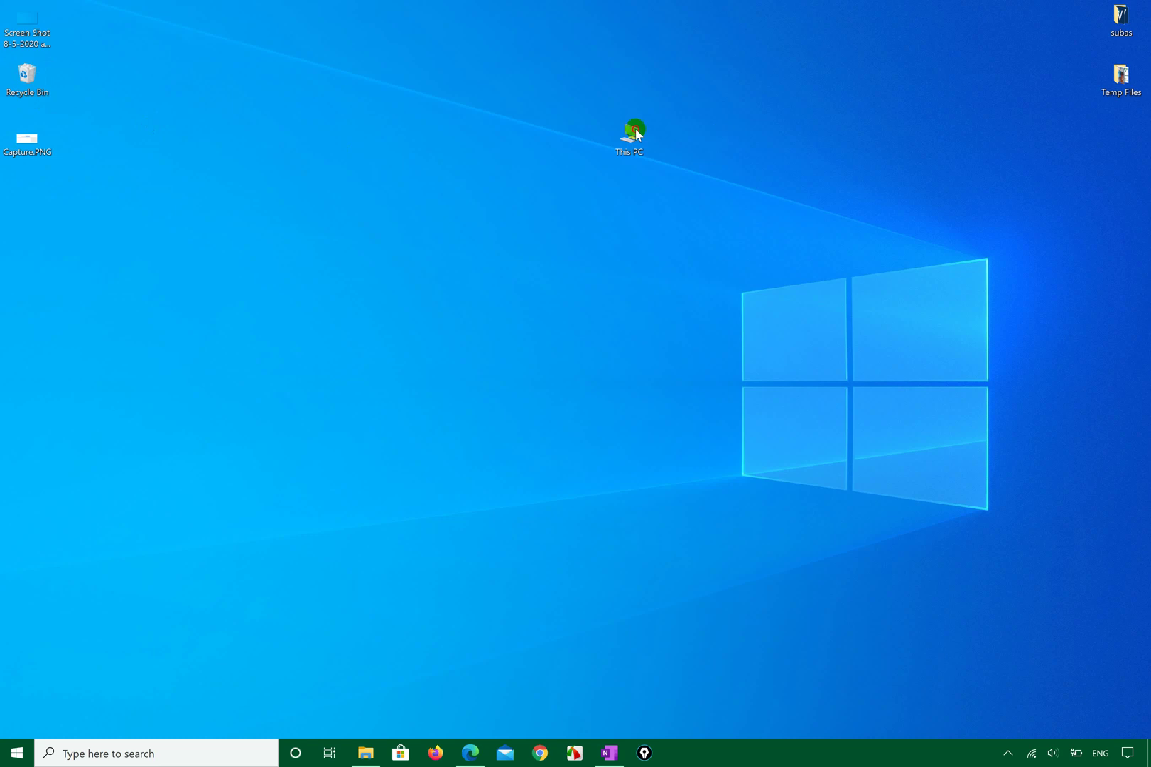
drag(633, 130, 556, 98)
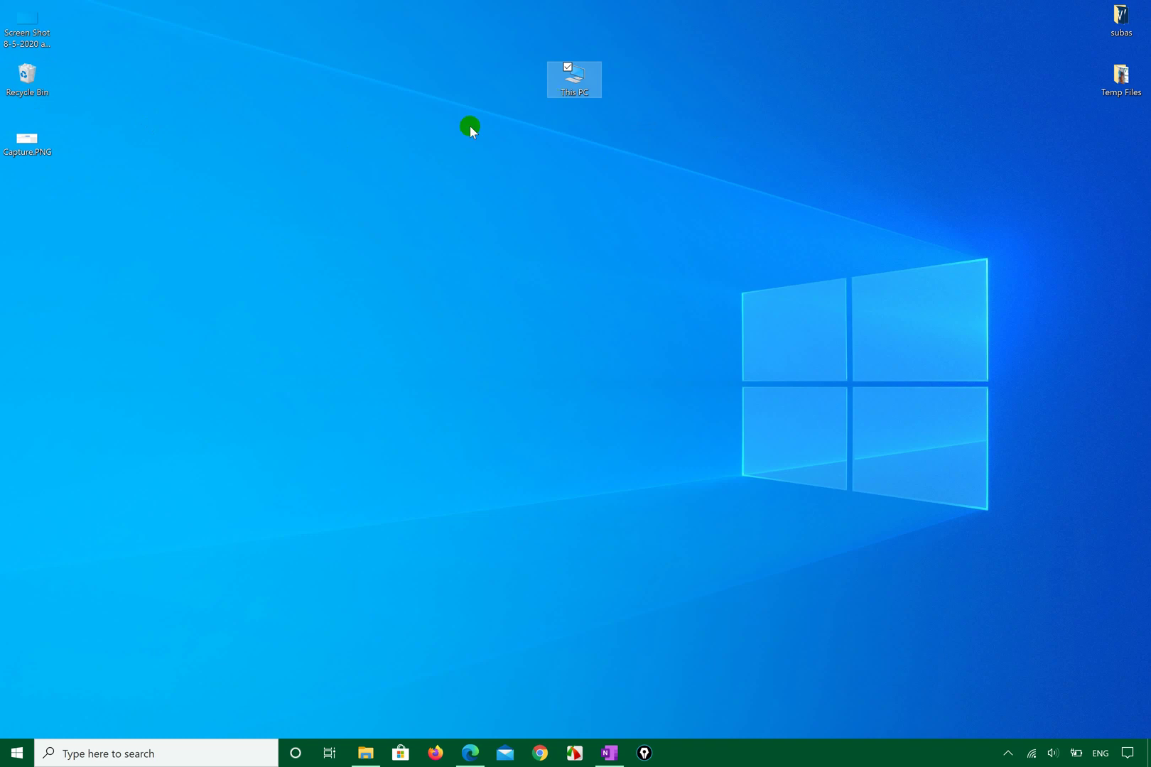
drag(396, 426, 341, 299)
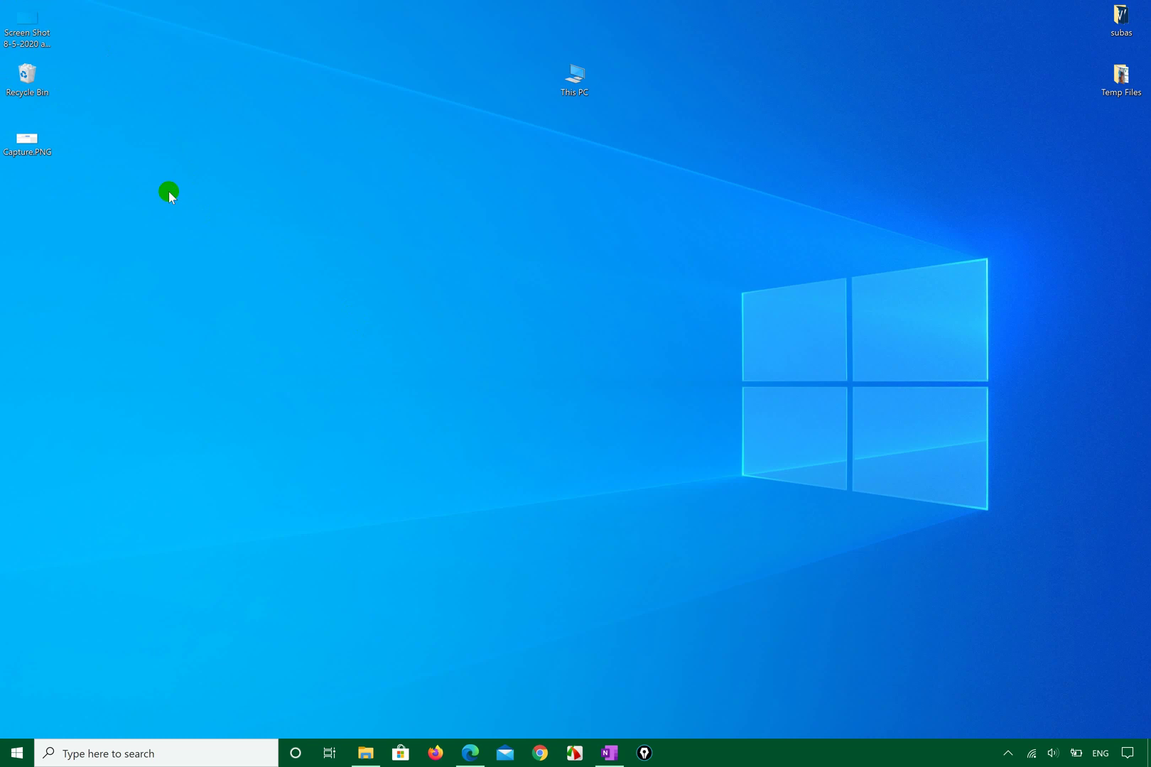
Open the desktop's personalization settings and show the Themes page.
right_click(168, 192)
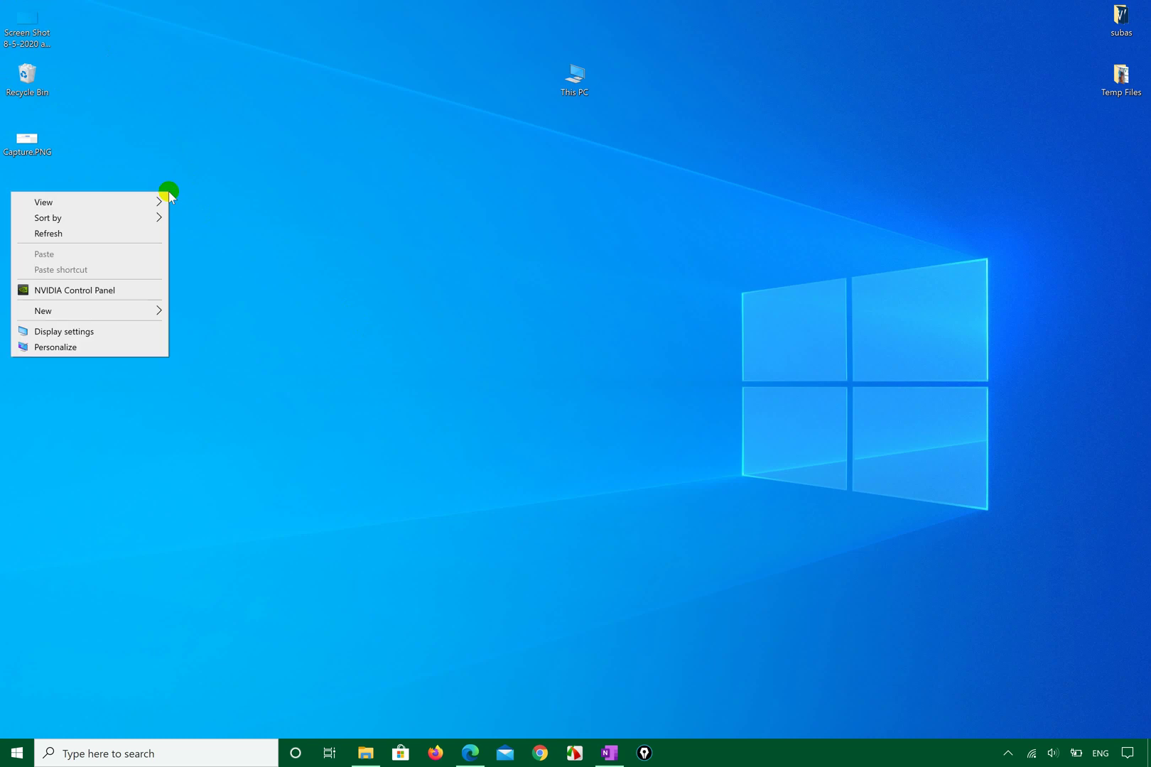
click(94, 345)
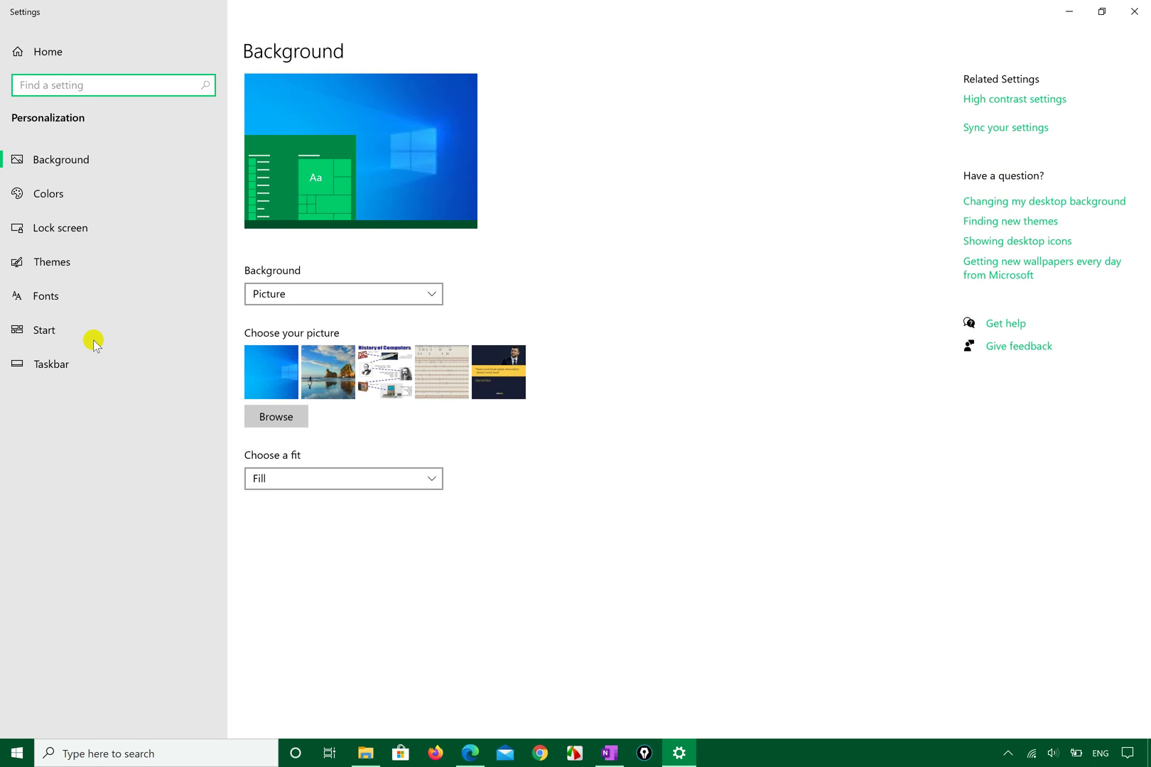
click(69, 263)
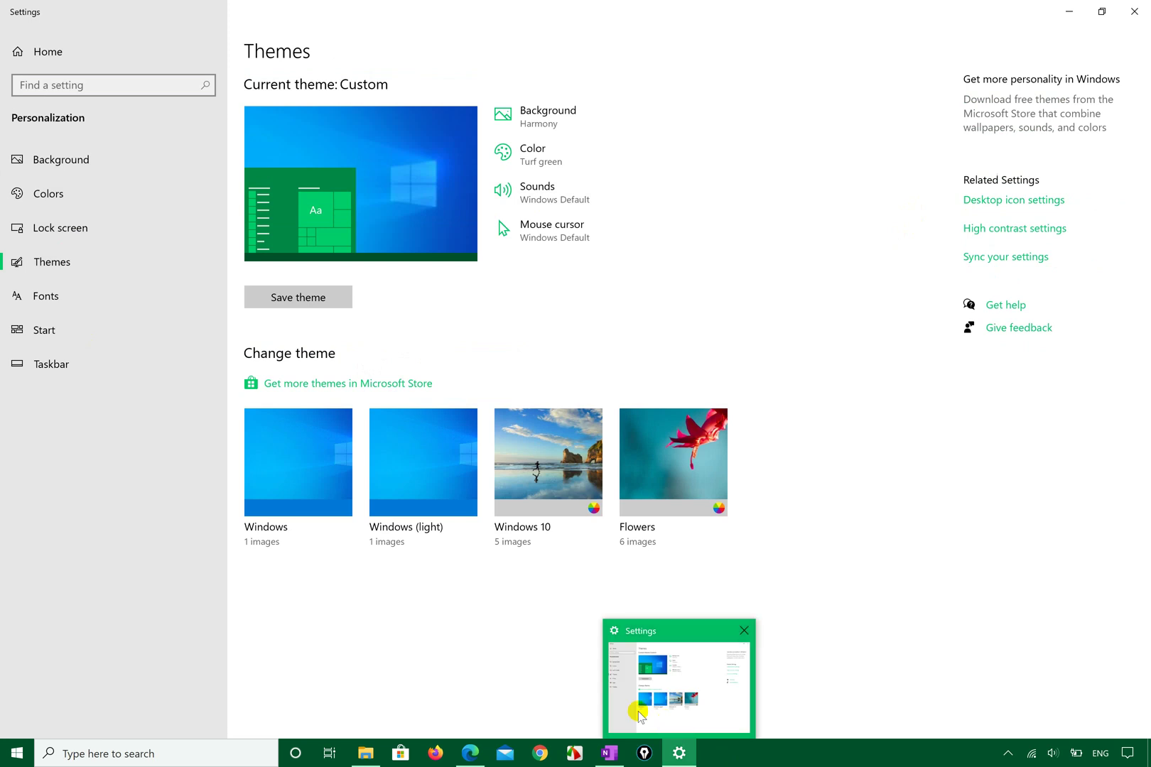
Bring up Epic Pen and circle the Desktop icon settings link under Related Settings, and return to the normal cursor.
click(644, 752)
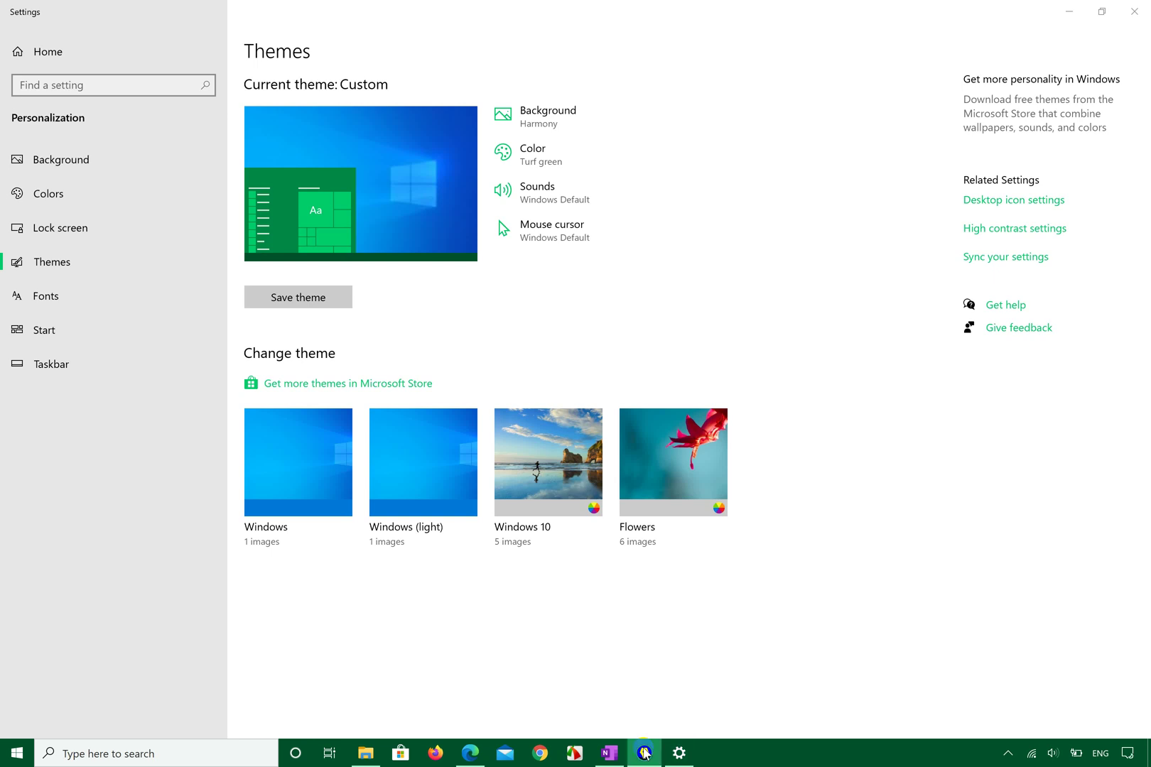
mouse_move(651, 759)
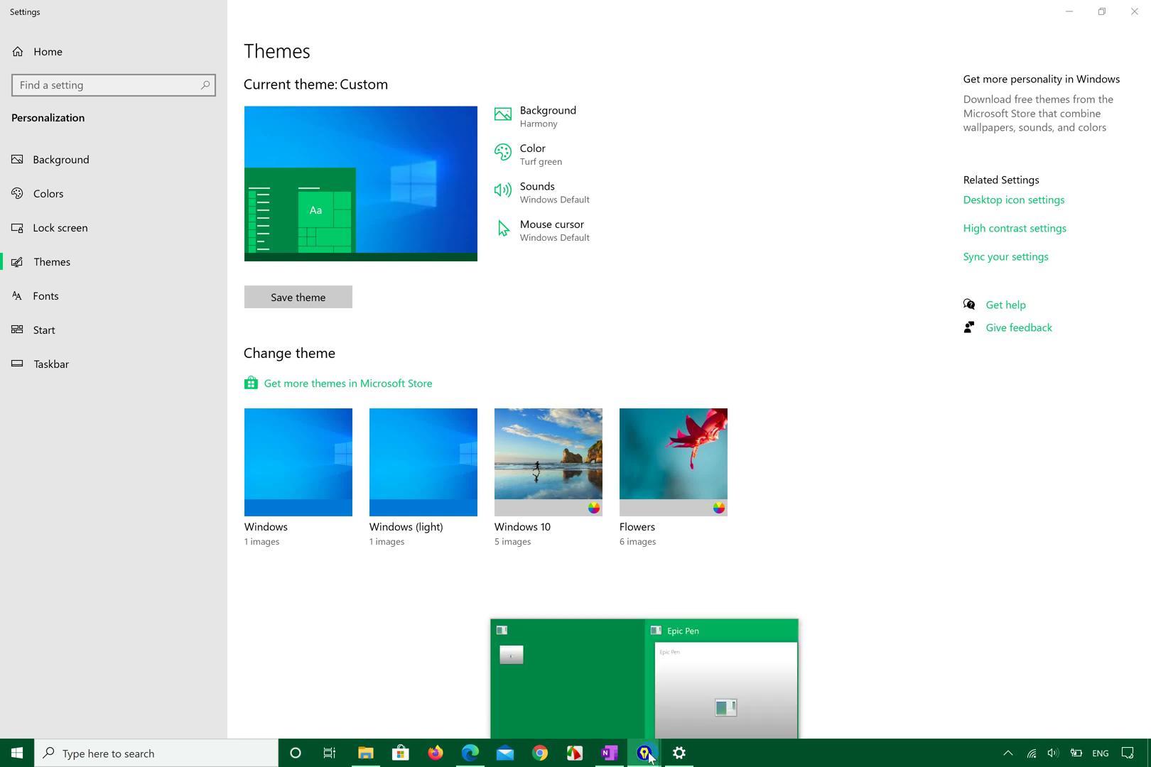
click(688, 685)
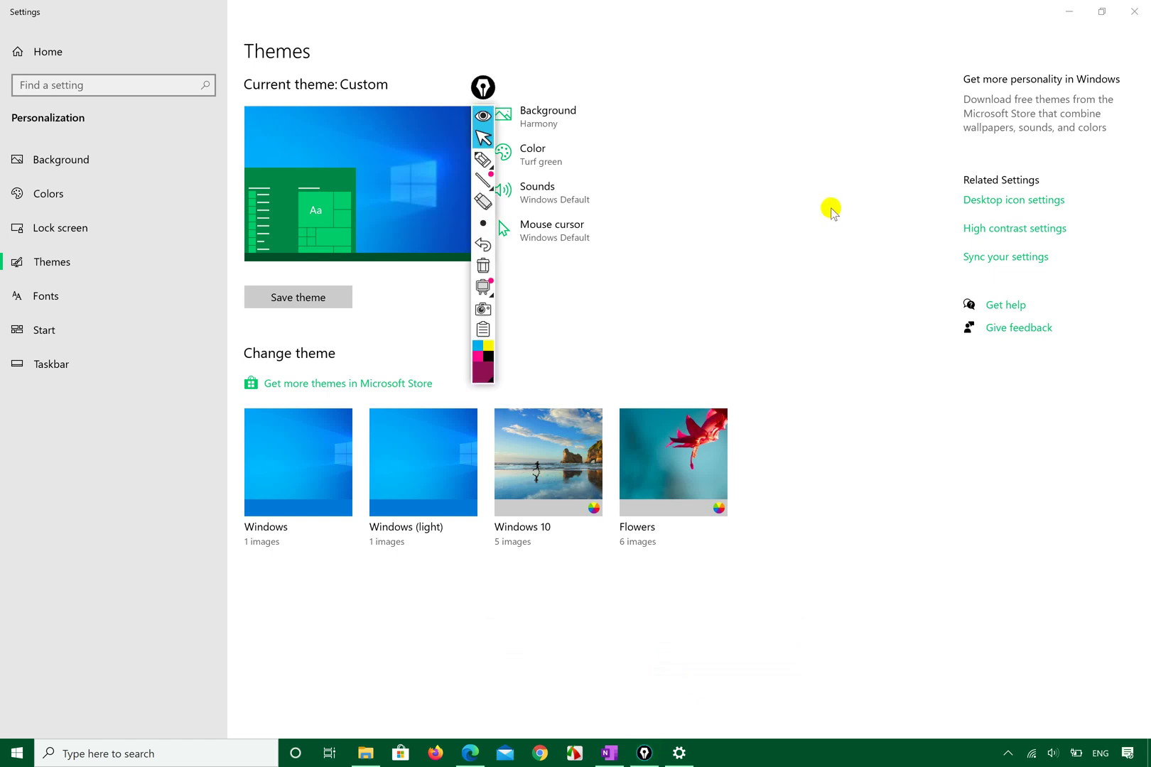
click(483, 159)
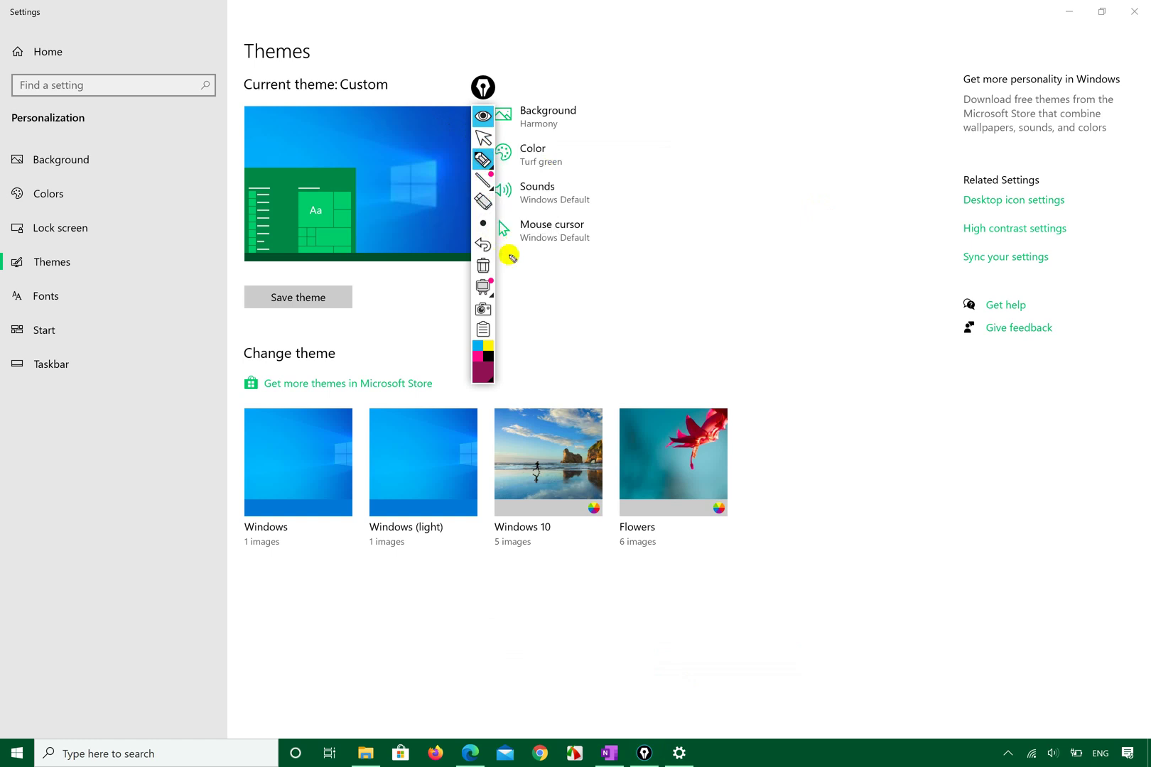
mouse_move(922, 189)
mouse_down()
mouse_move(959, 221)
mouse_move(1076, 202)
mouse_move(930, 159)
mouse_move(925, 189)
mouse_up()
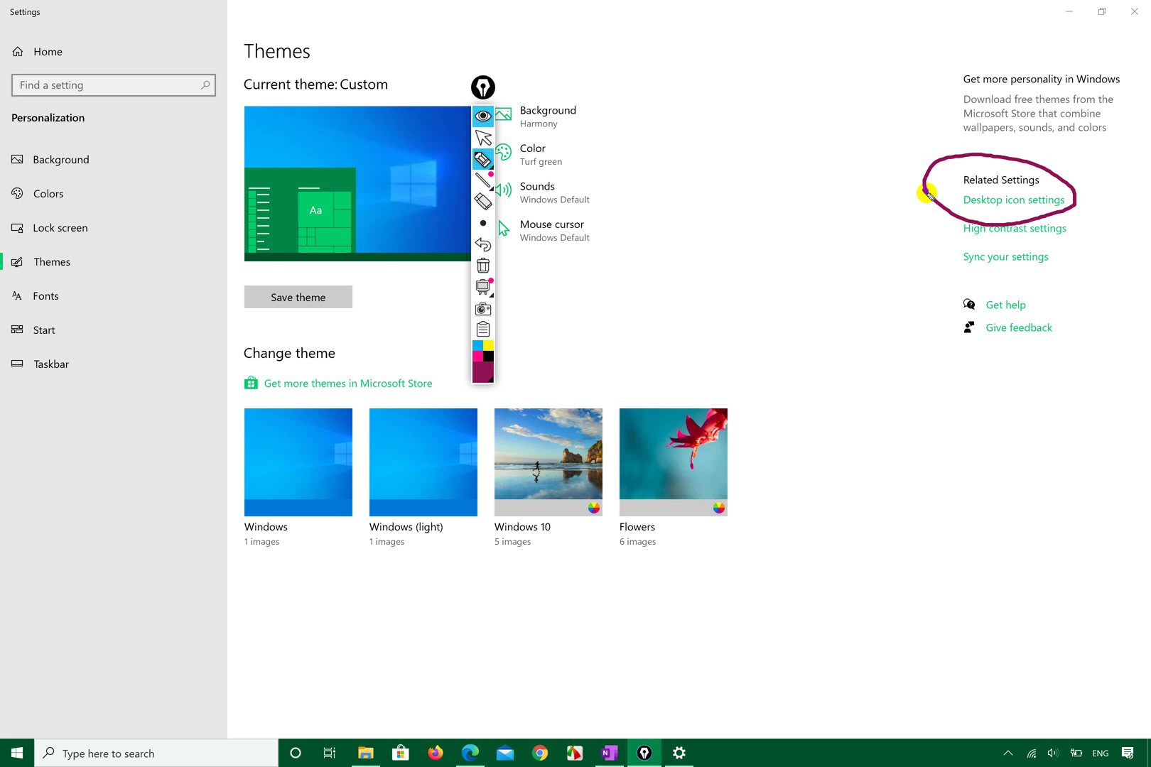
click(483, 138)
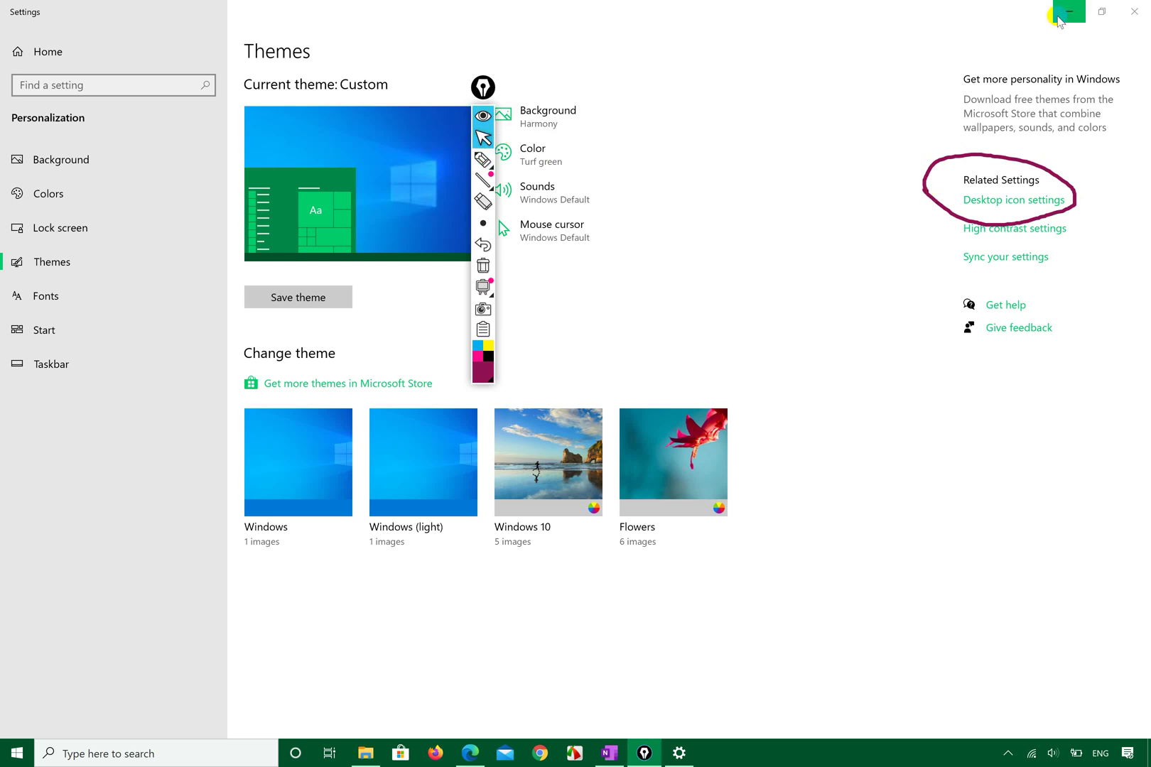
Restore the Settings window to a smaller size and circle the relocated Related Settings heading and Desktop icon settings link with the pen.
click(1101, 11)
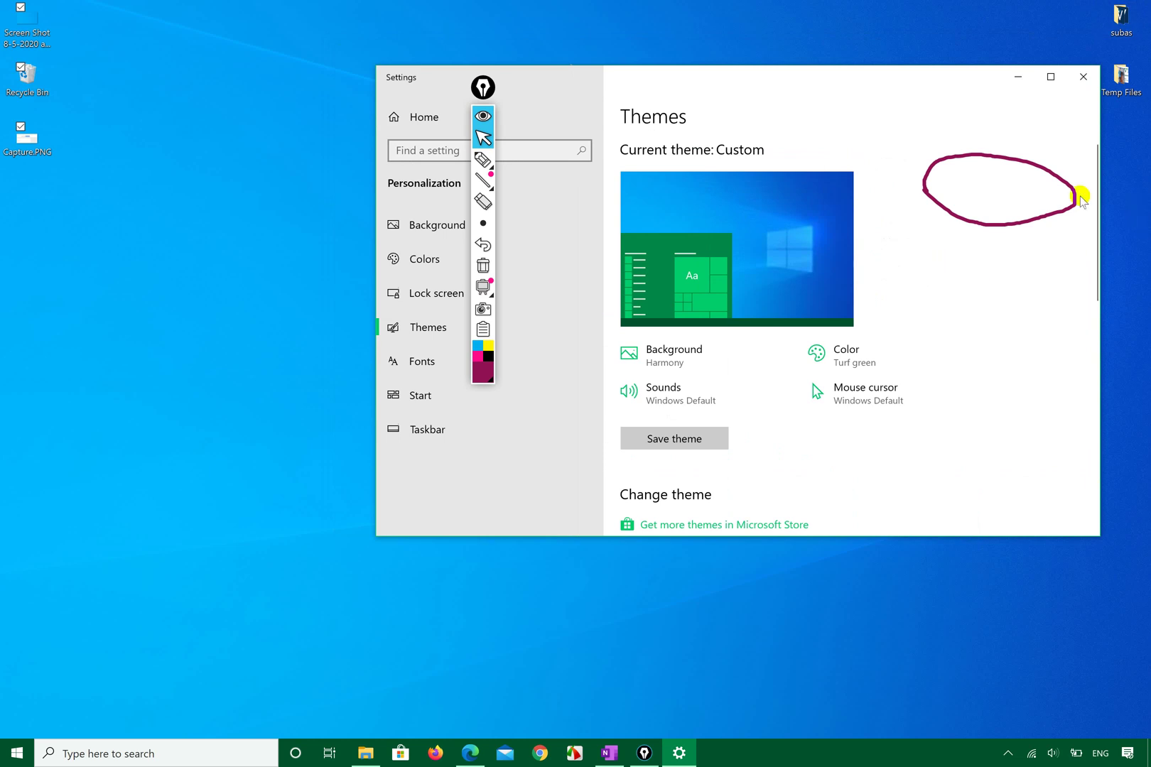
scroll(878, 335, down, 2)
scroll(878, 335, down, 10)
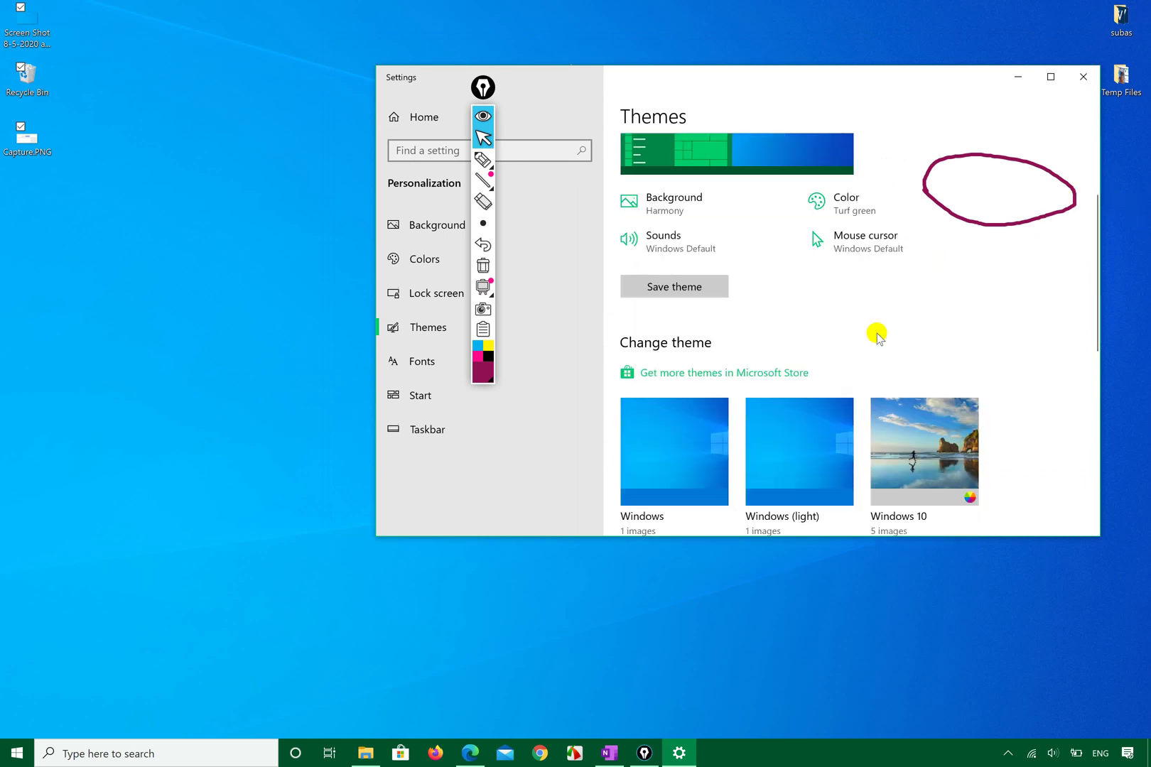
scroll(876, 334, down, 2)
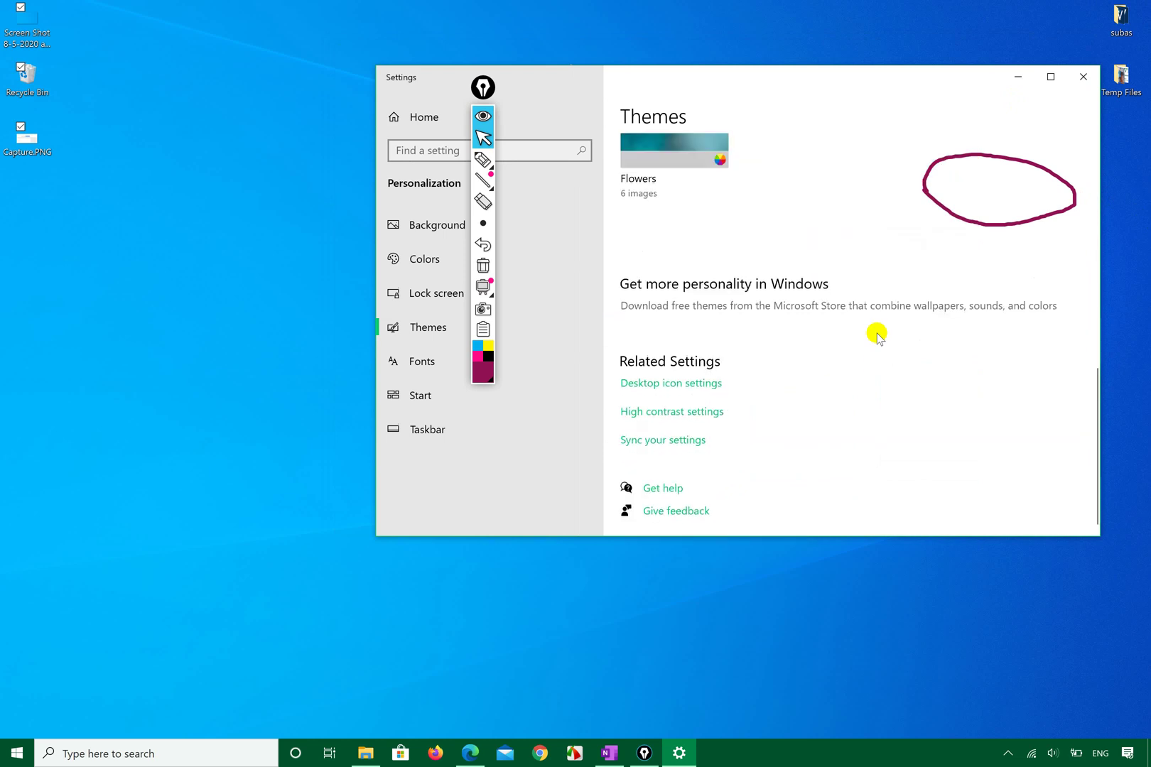
scroll(877, 333, up, 10)
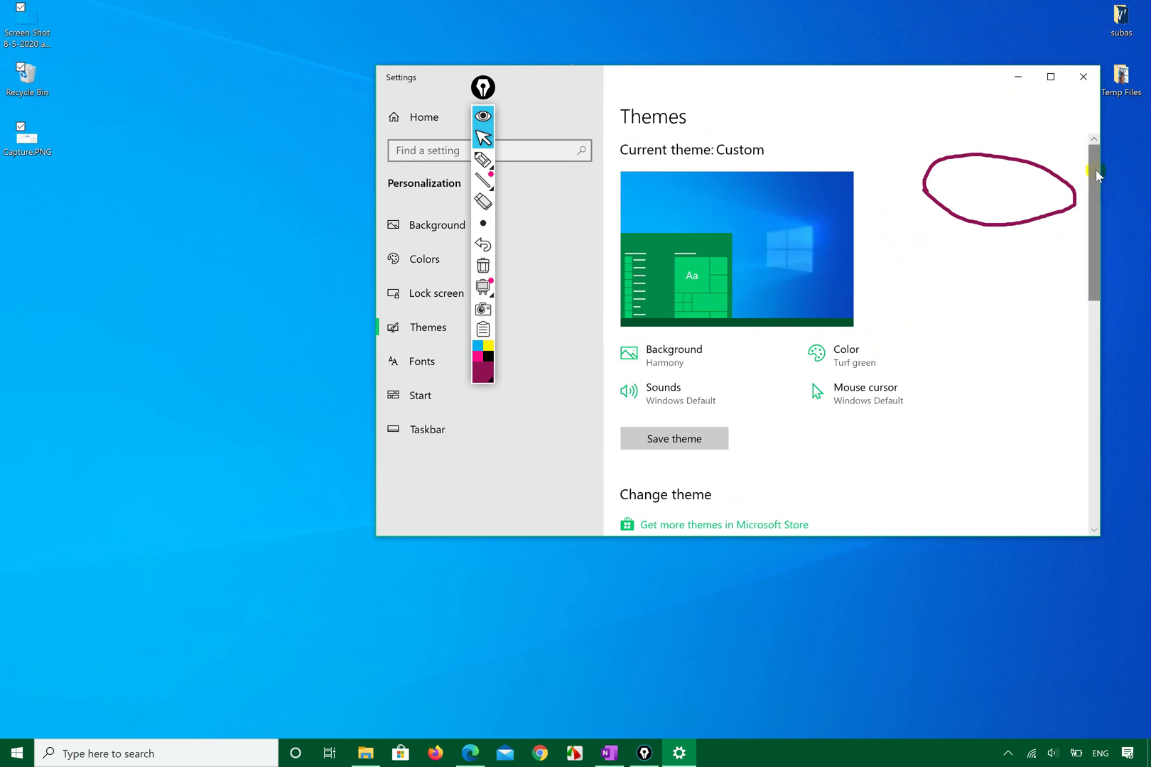
click(1096, 173)
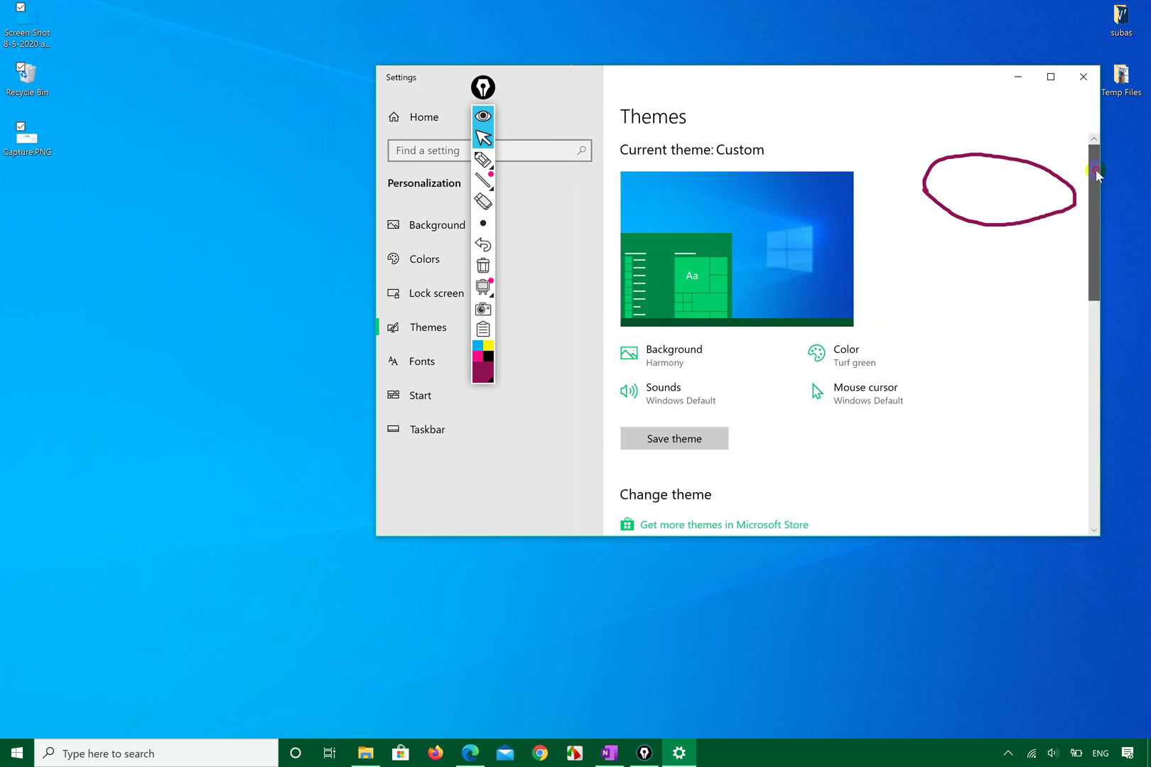
drag(1096, 173, 1091, 490)
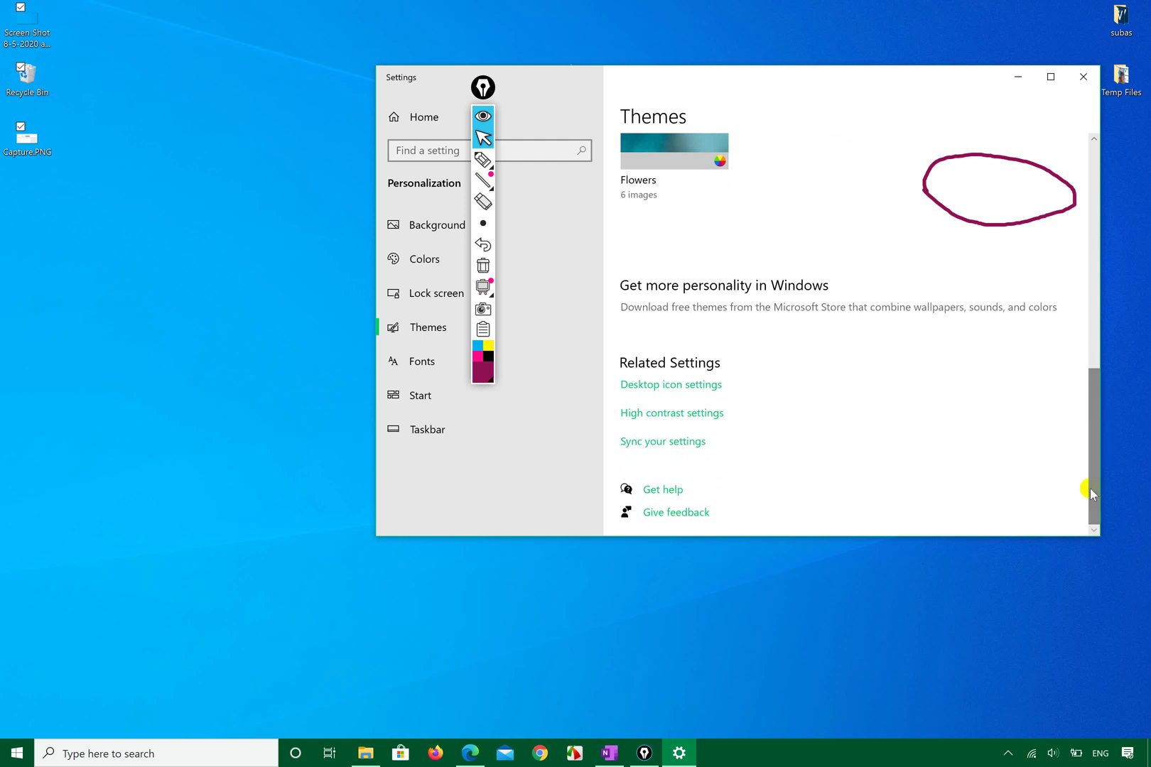
click(483, 159)
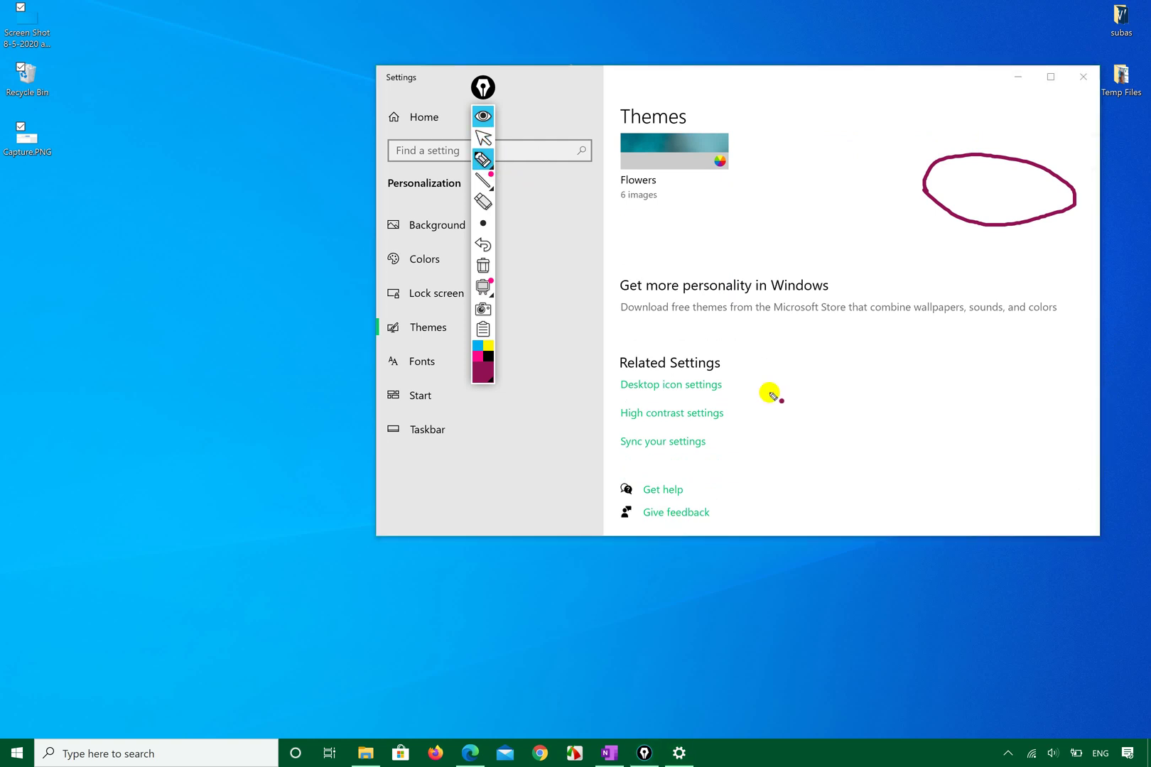
mouse_move(609, 395)
mouse_down()
mouse_move(681, 402)
mouse_move(712, 336)
mouse_move(605, 388)
mouse_up()
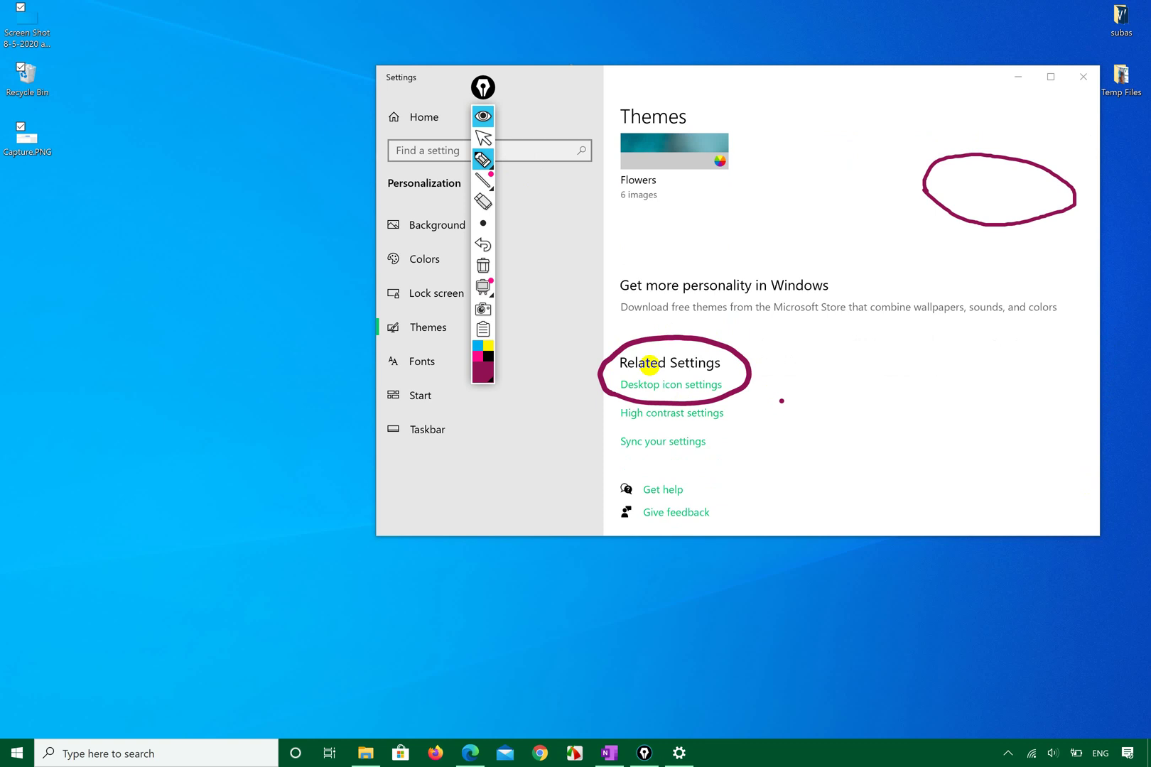
Return to the normal cursor, open Desktop icon settings, and move its dialog down so it slightly overlaps the Settings window.
click(482, 139)
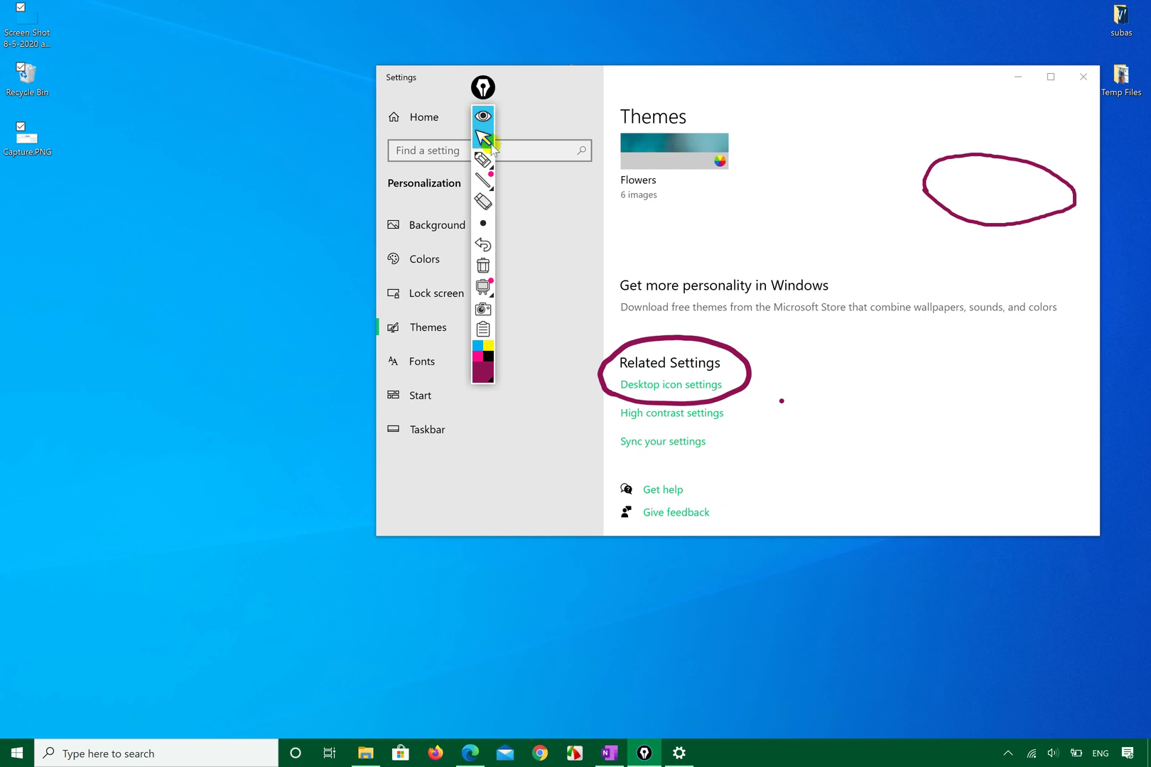
click(664, 385)
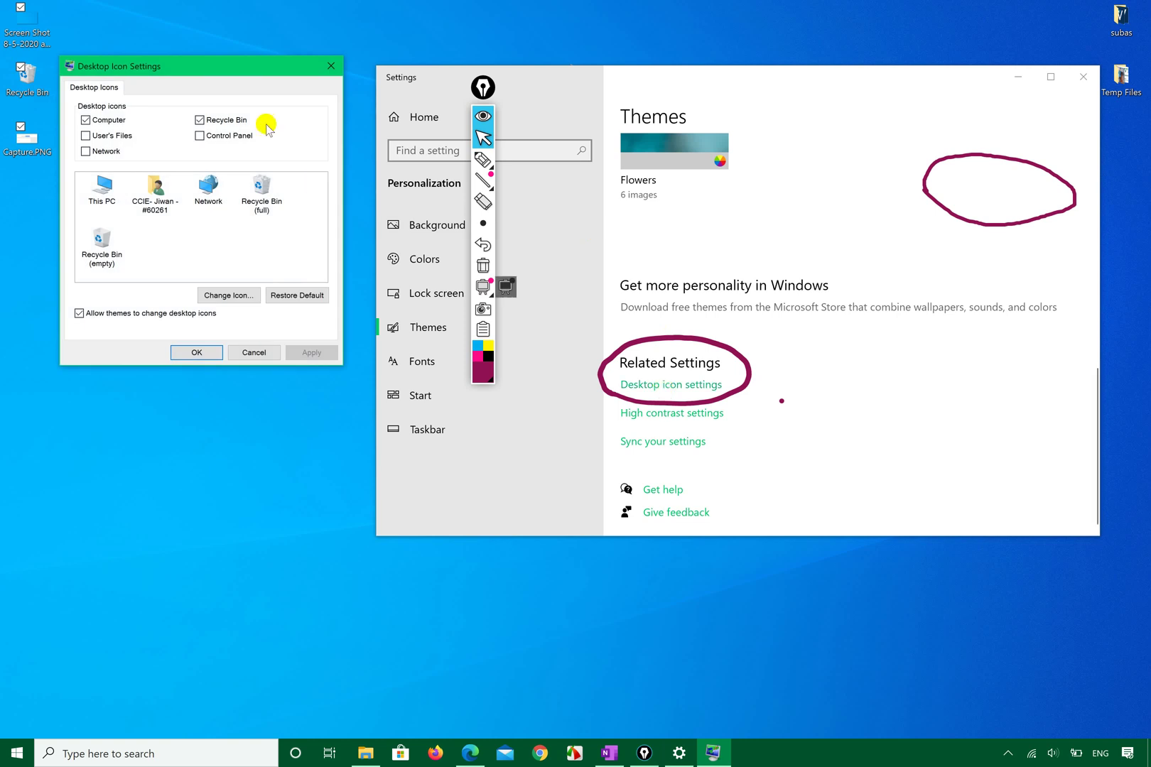
drag(216, 74, 302, 229)
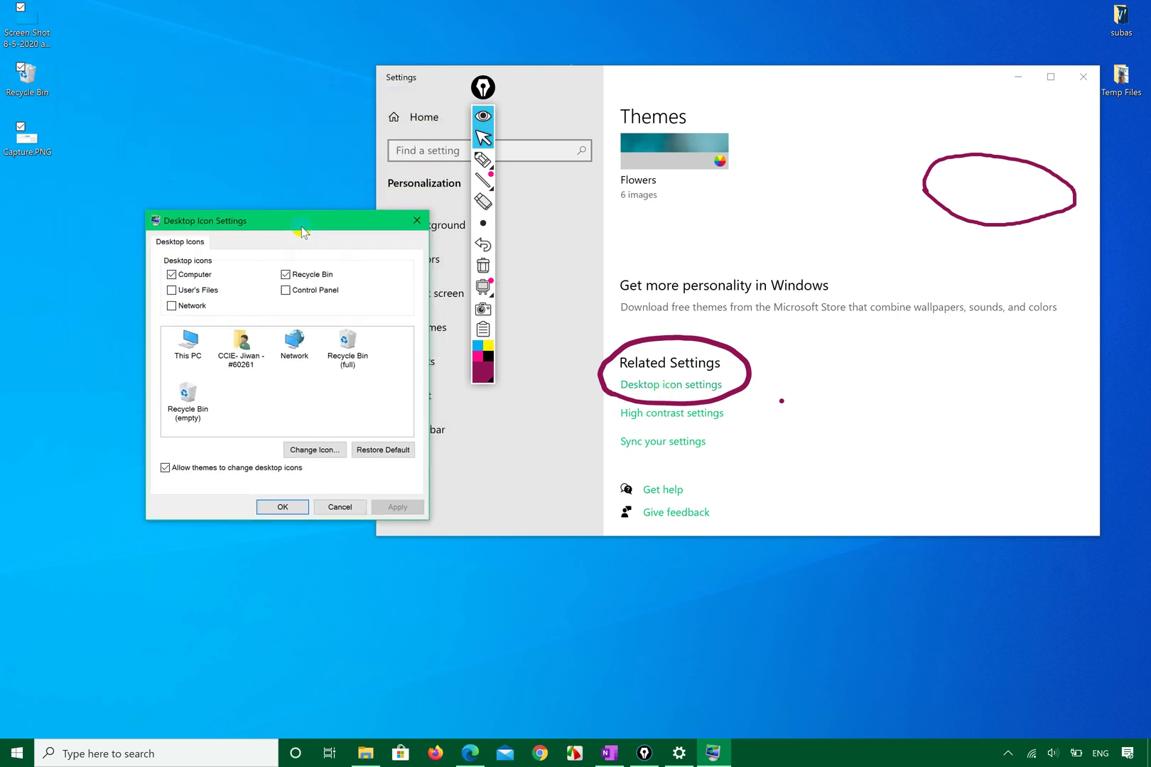
Hide the Computer icon and the Recycle Bin icon from the desktop, applying each change separately.
click(171, 275)
click(395, 506)
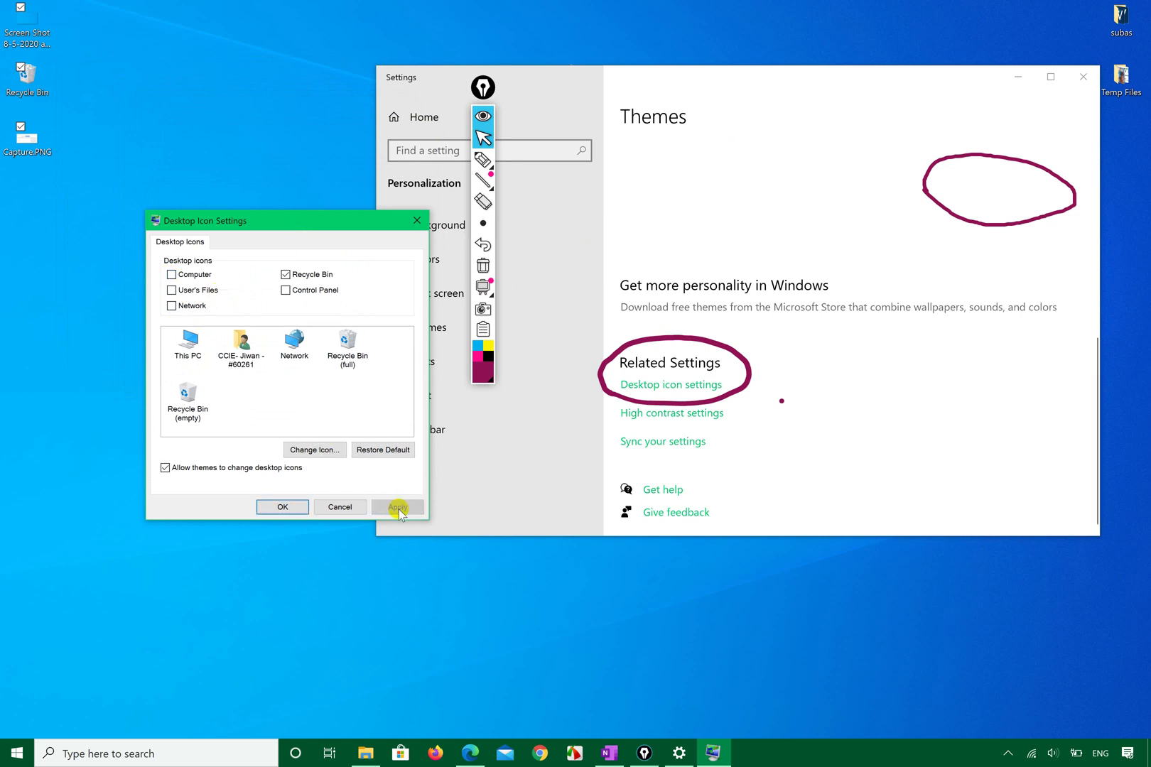
click(285, 275)
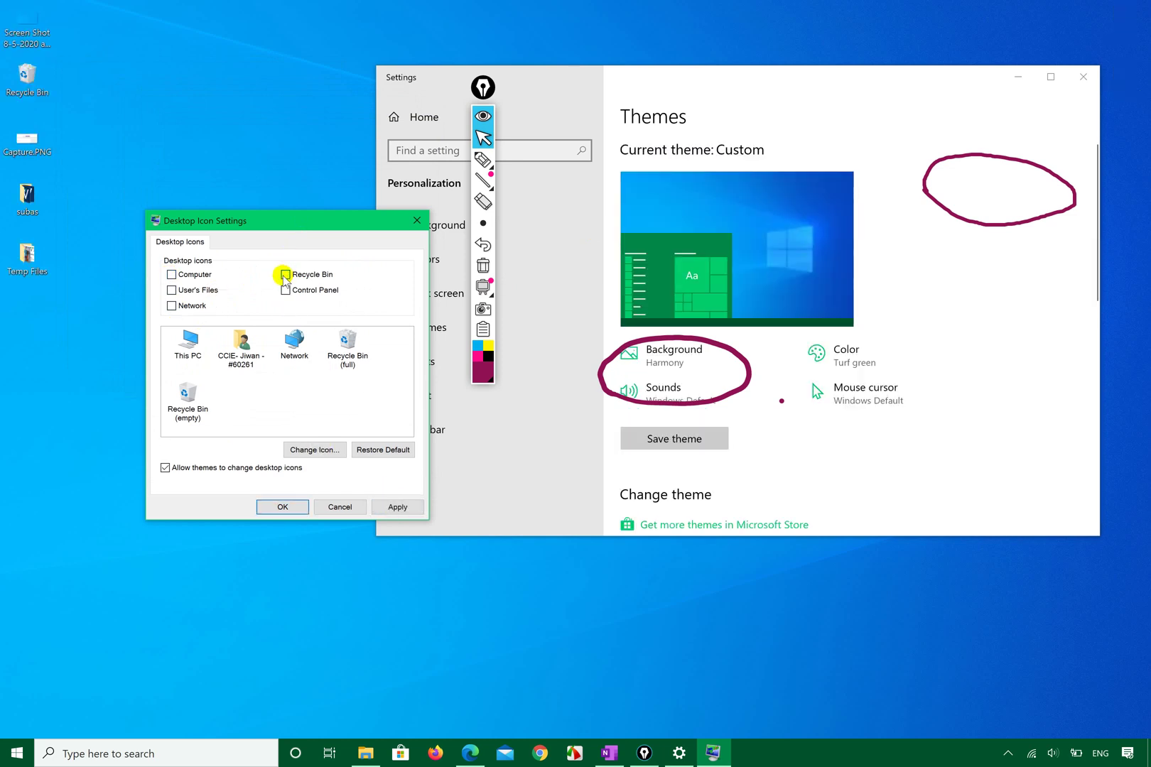
click(392, 508)
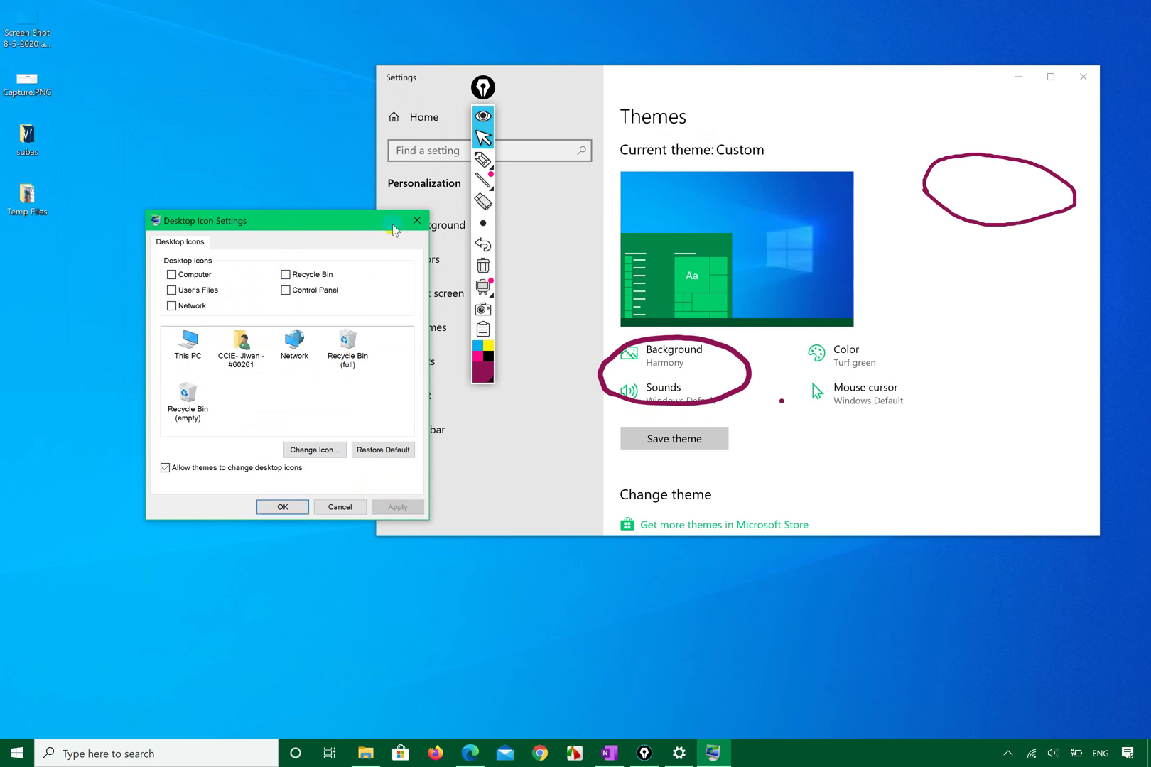
Enable the Recycle Bin desktop icon, circle its option with the pen, and apply the change.
click(483, 160)
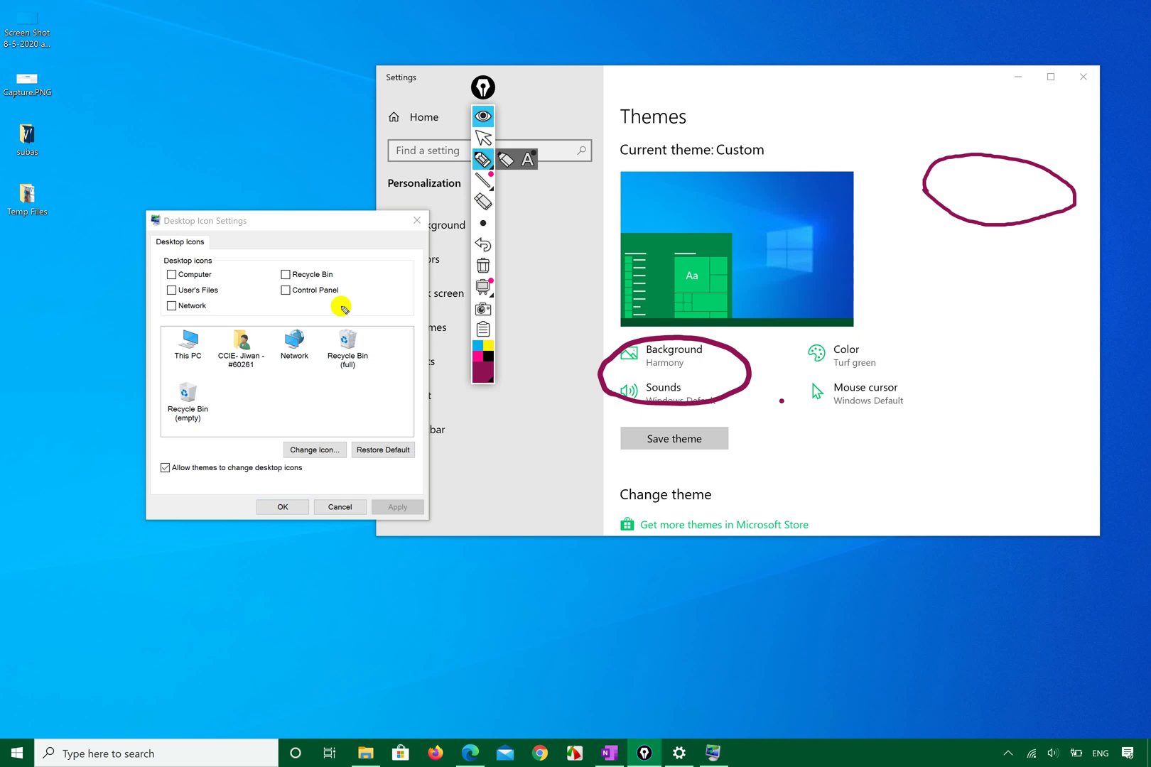
click(483, 138)
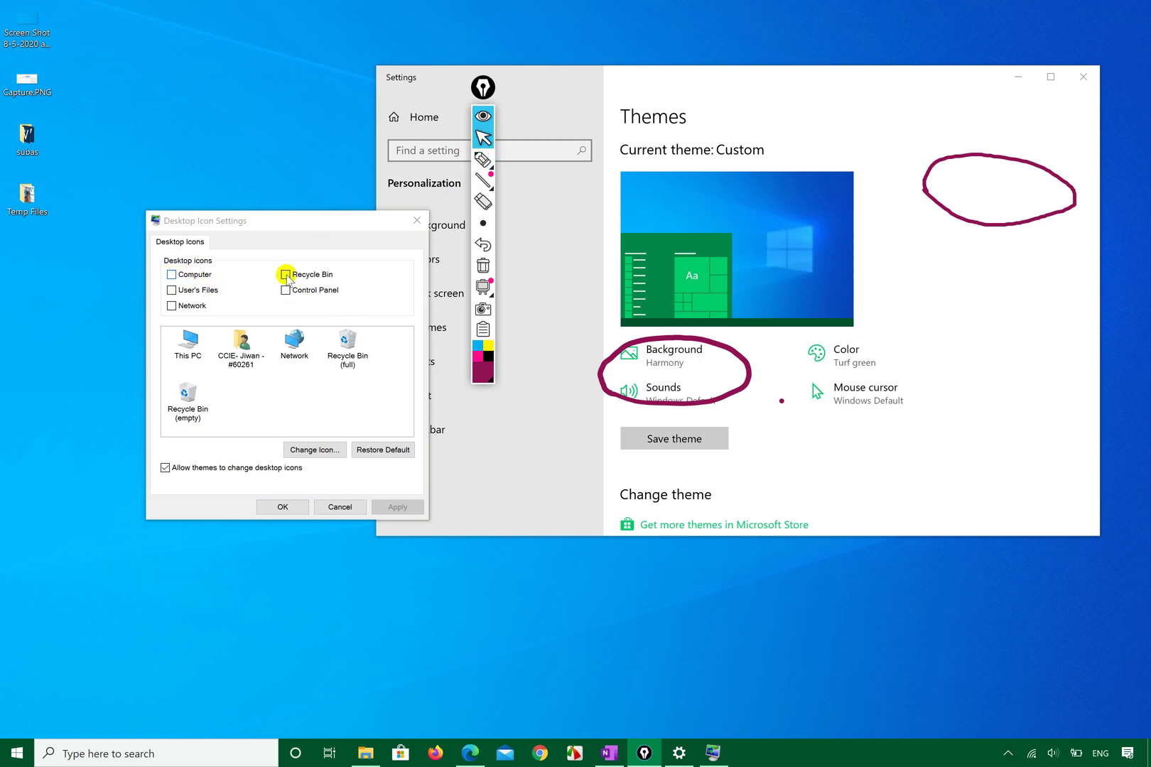
click(287, 275)
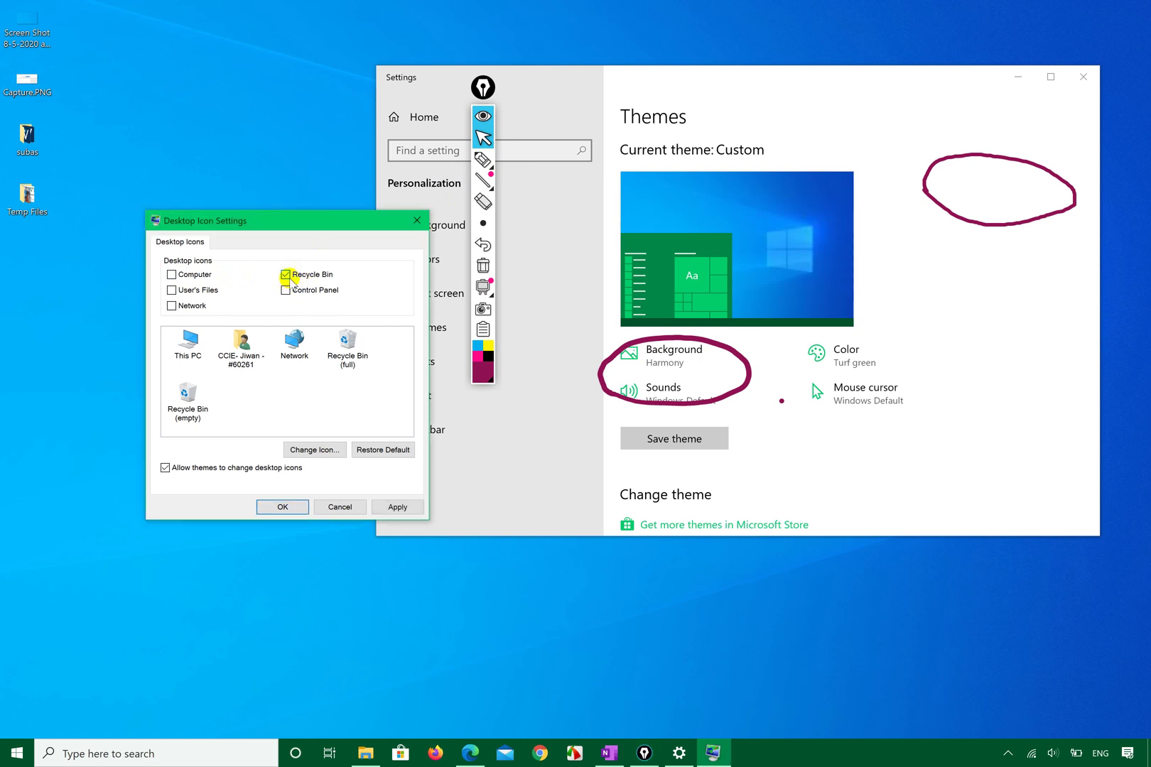
click(483, 159)
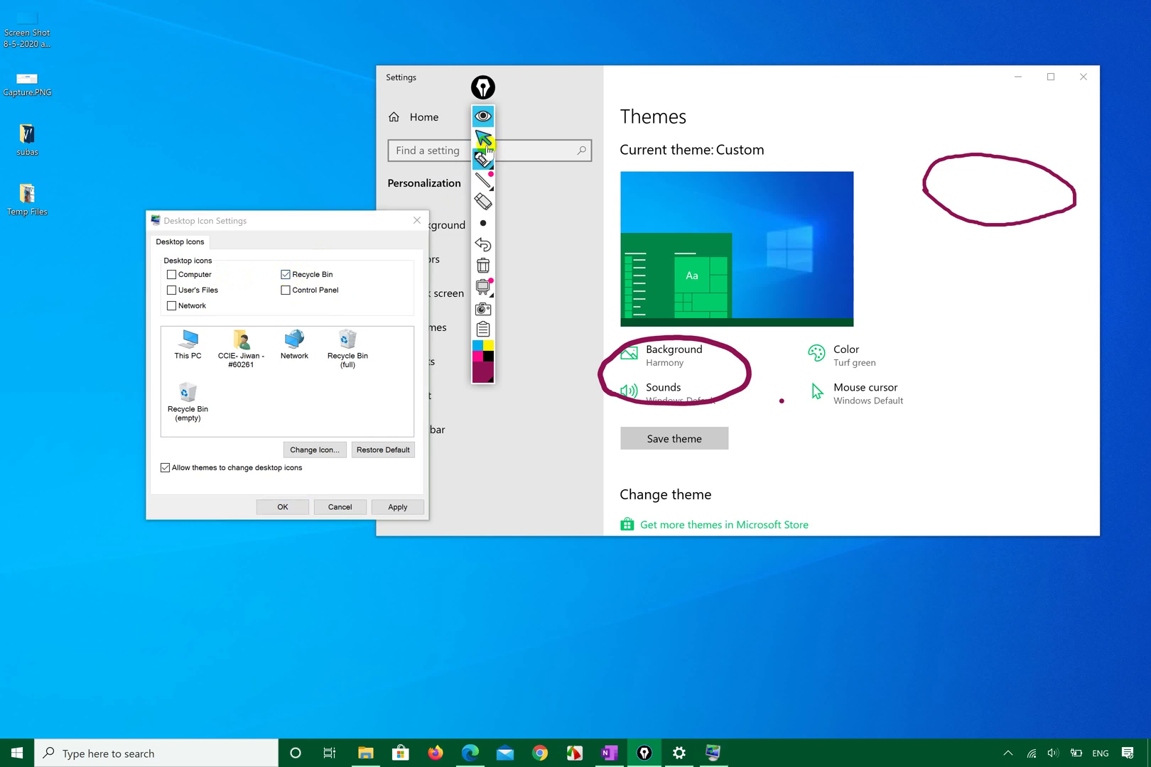
mouse_move(312, 255)
mouse_down()
mouse_move(266, 279)
mouse_move(309, 285)
mouse_move(316, 255)
mouse_up()
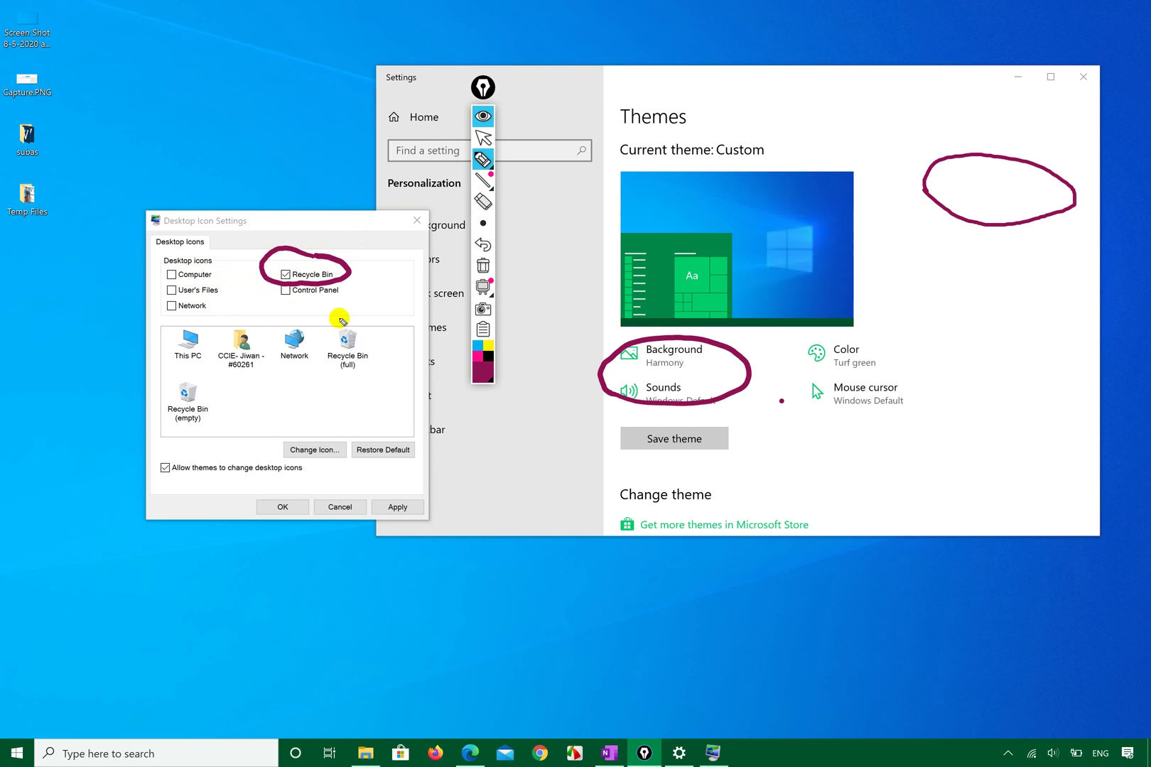
click(477, 139)
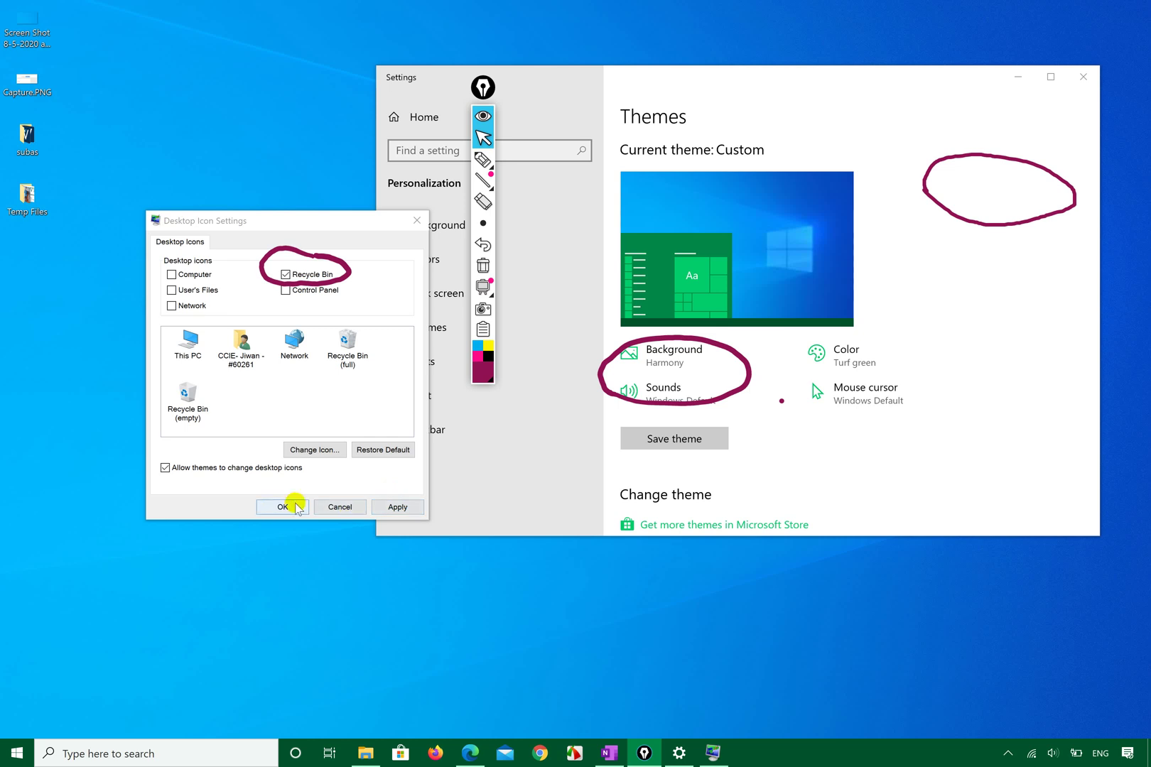
click(396, 508)
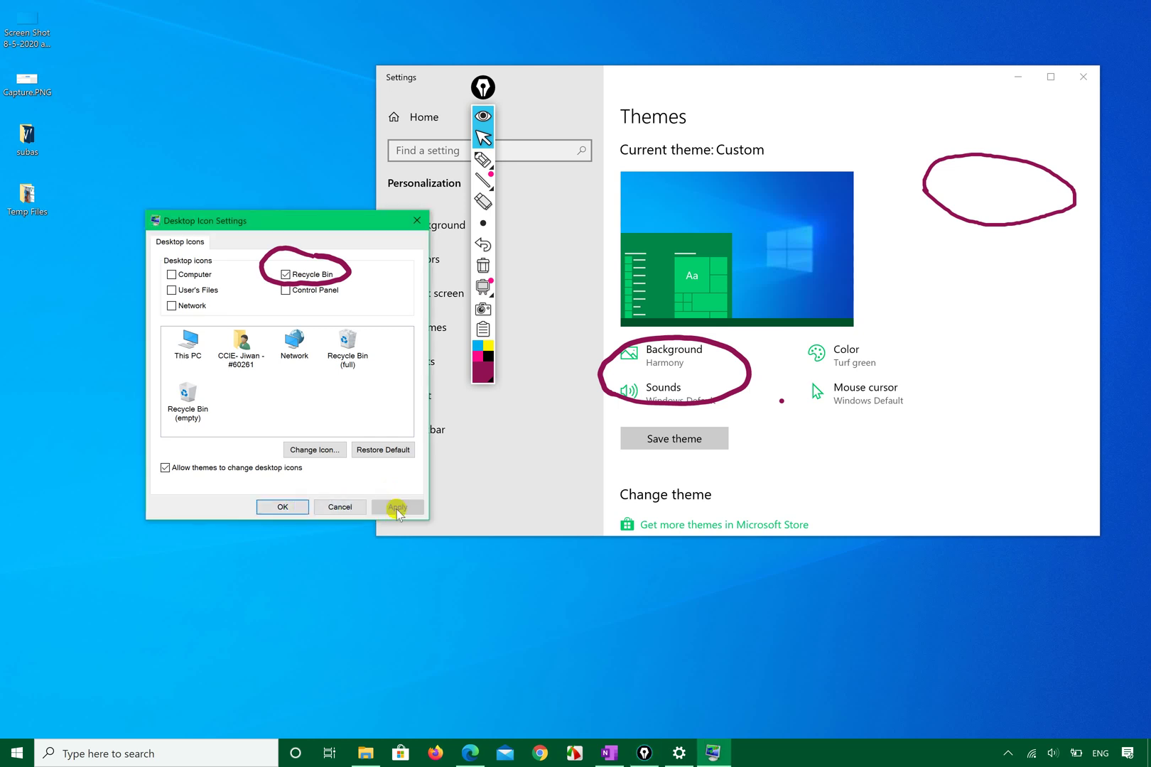
Circle the Recycle Bin icon on the desktop with the pen and return to the normal cursor.
click(482, 160)
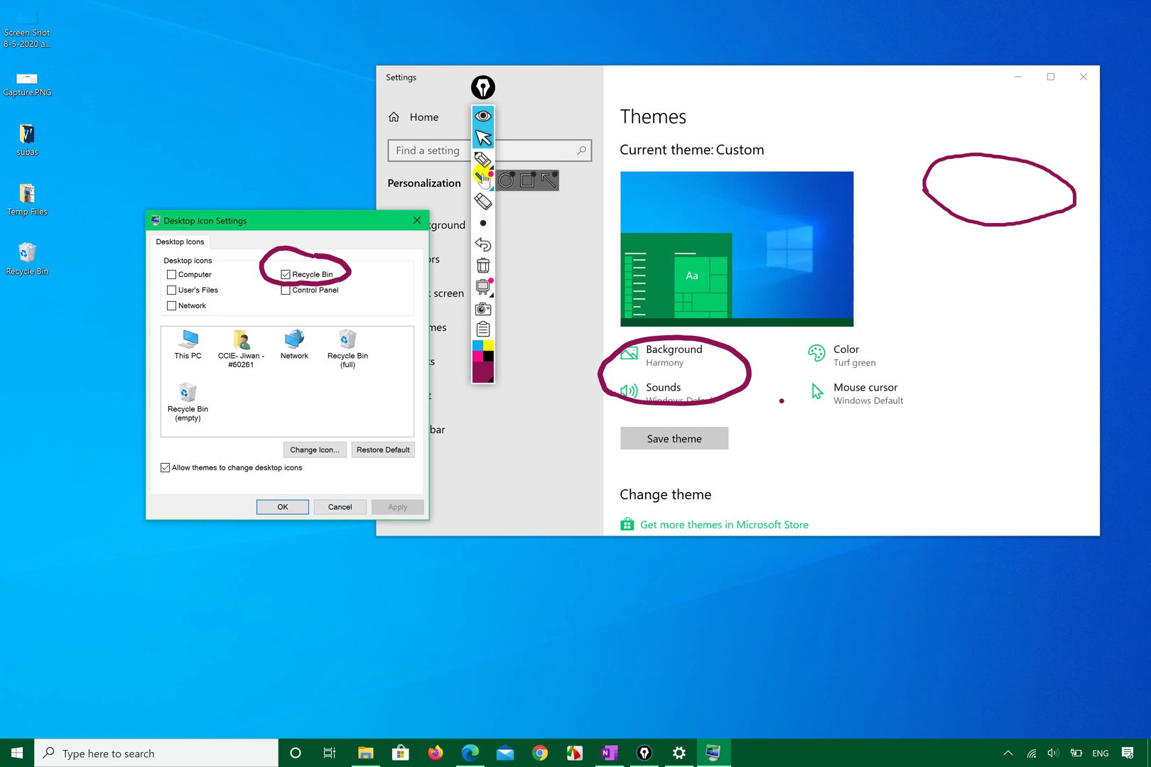
mouse_move(36, 313)
mouse_down()
mouse_move(71, 238)
mouse_move(21, 291)
mouse_move(37, 301)
mouse_up()
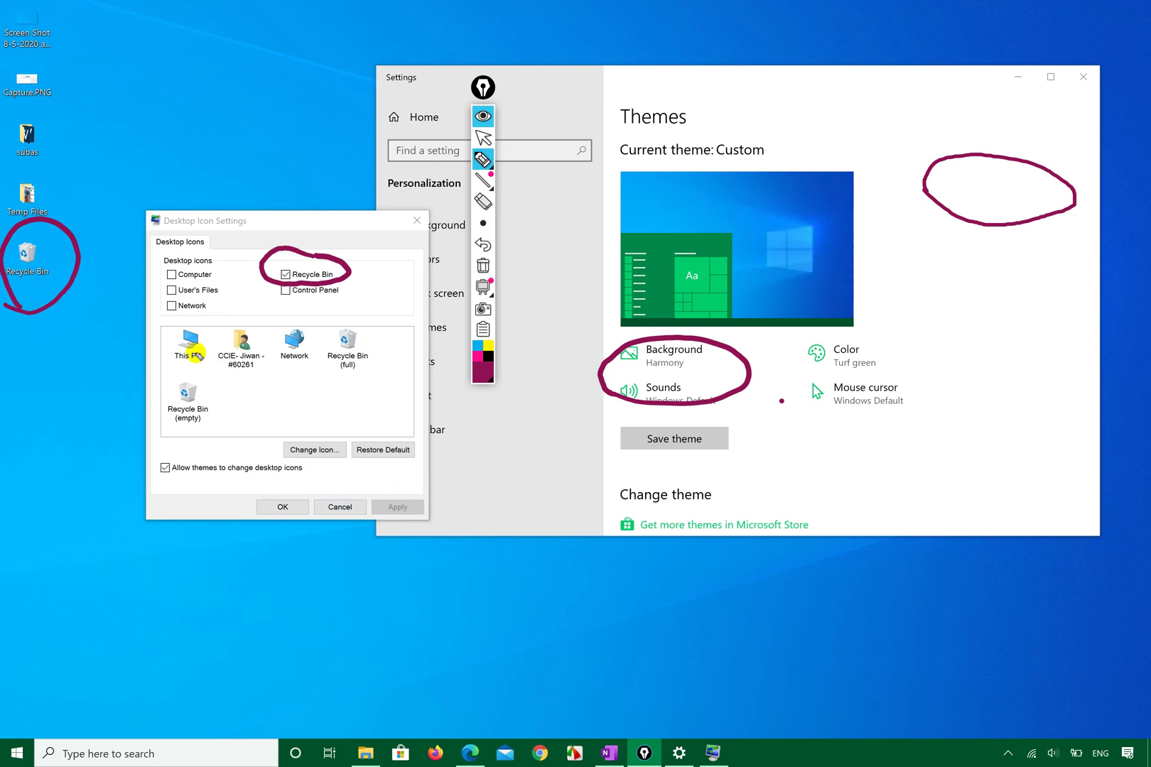
click(484, 139)
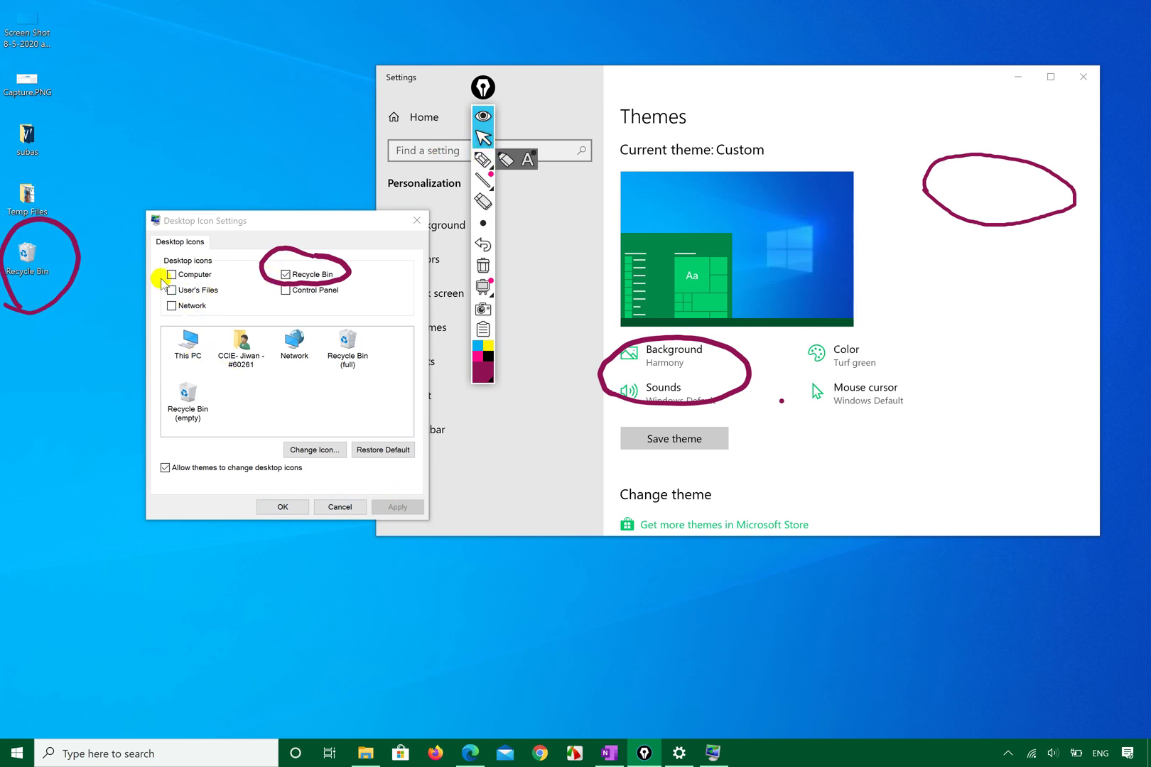
Enable the Computer desktop icon, apply the change, and close the Desktop Icon Settings dialog.
click(171, 274)
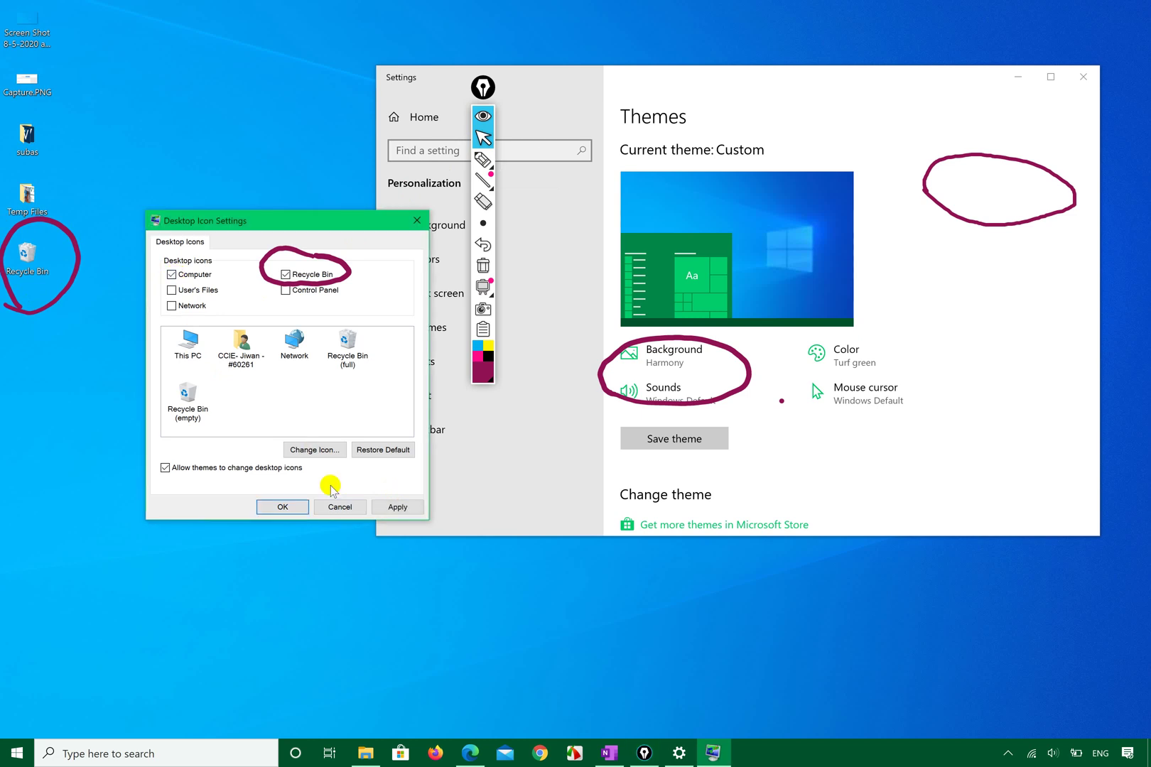
click(395, 507)
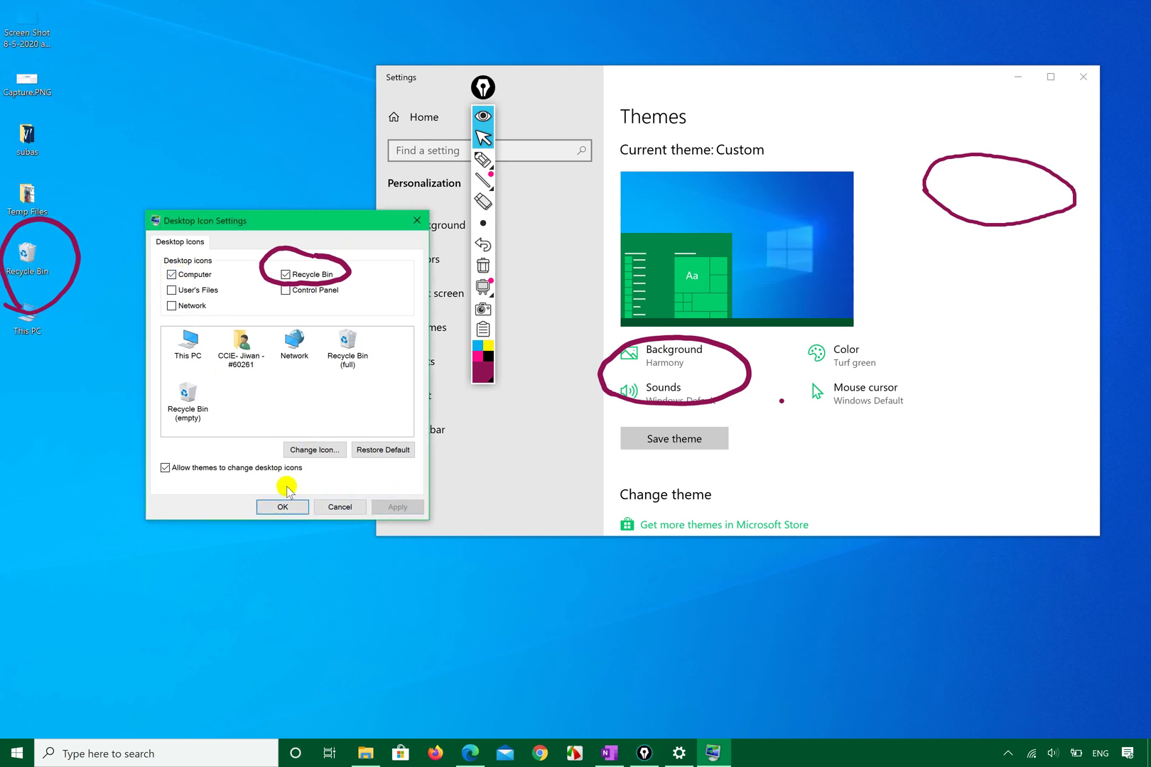
click(277, 506)
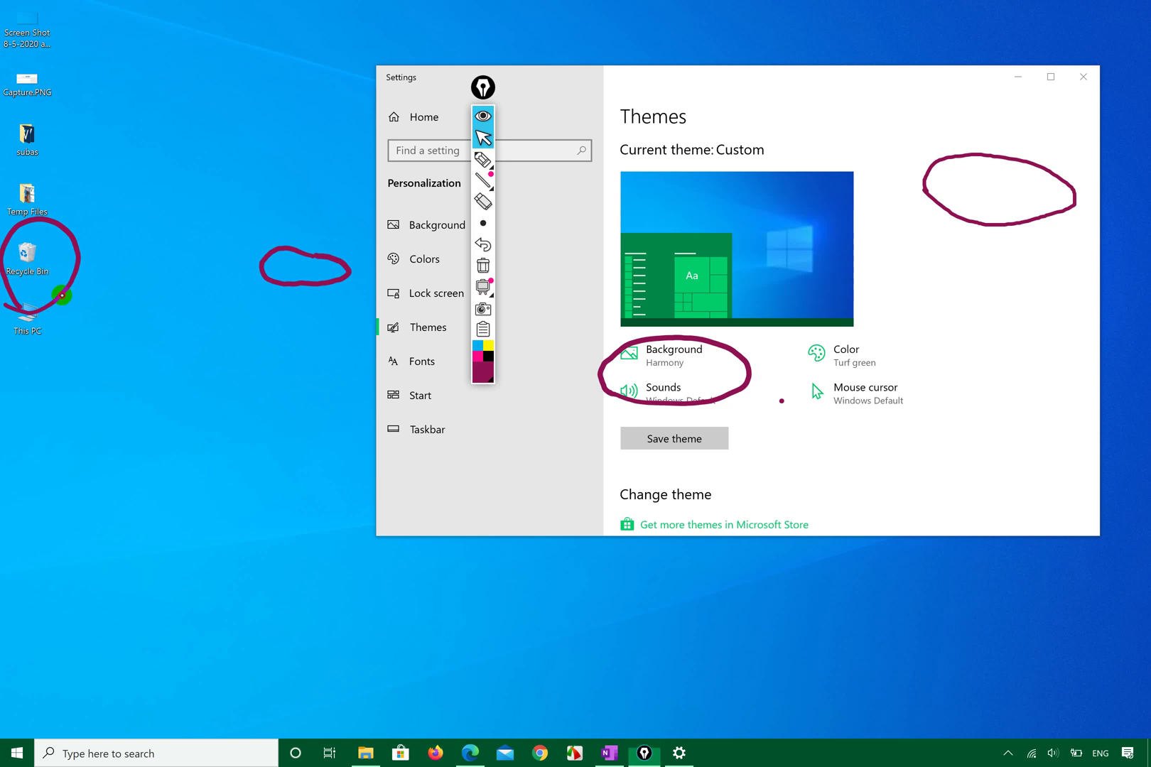
Undo the circle around Recycle Bin, mark the This PC icon with the pen, and undo that mark and the leftover option circle.
click(482, 159)
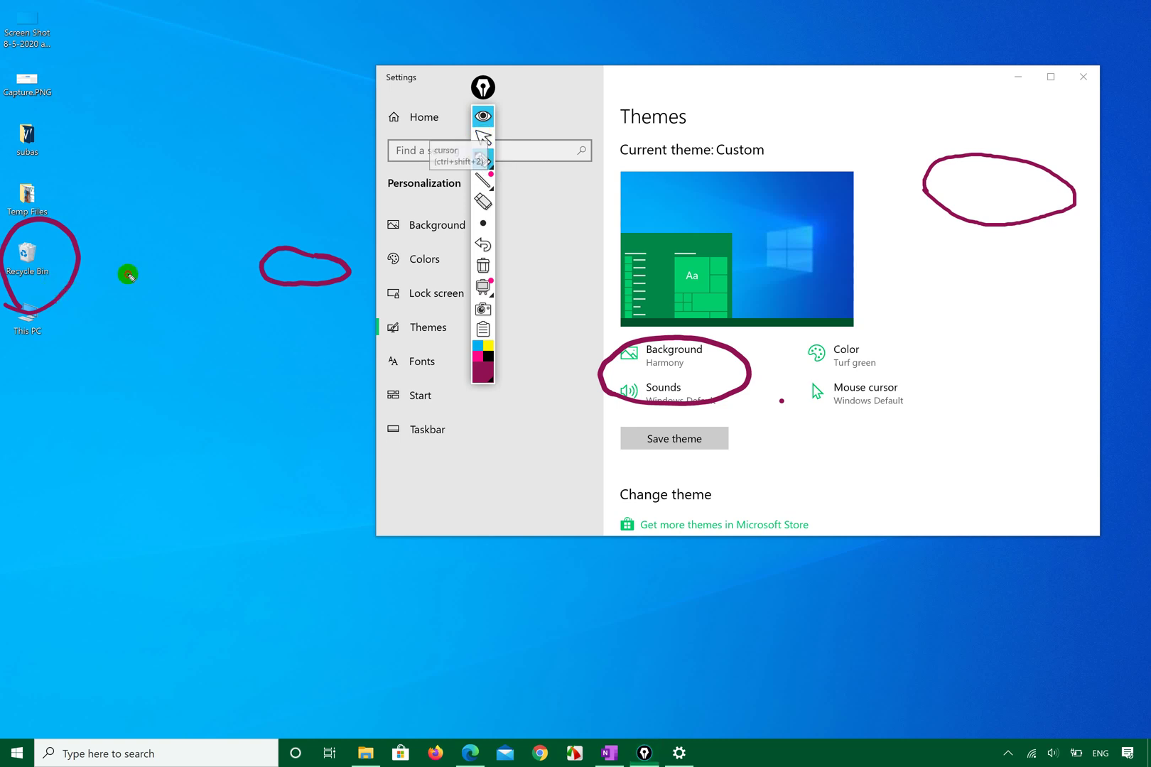
key(ctrl+z)
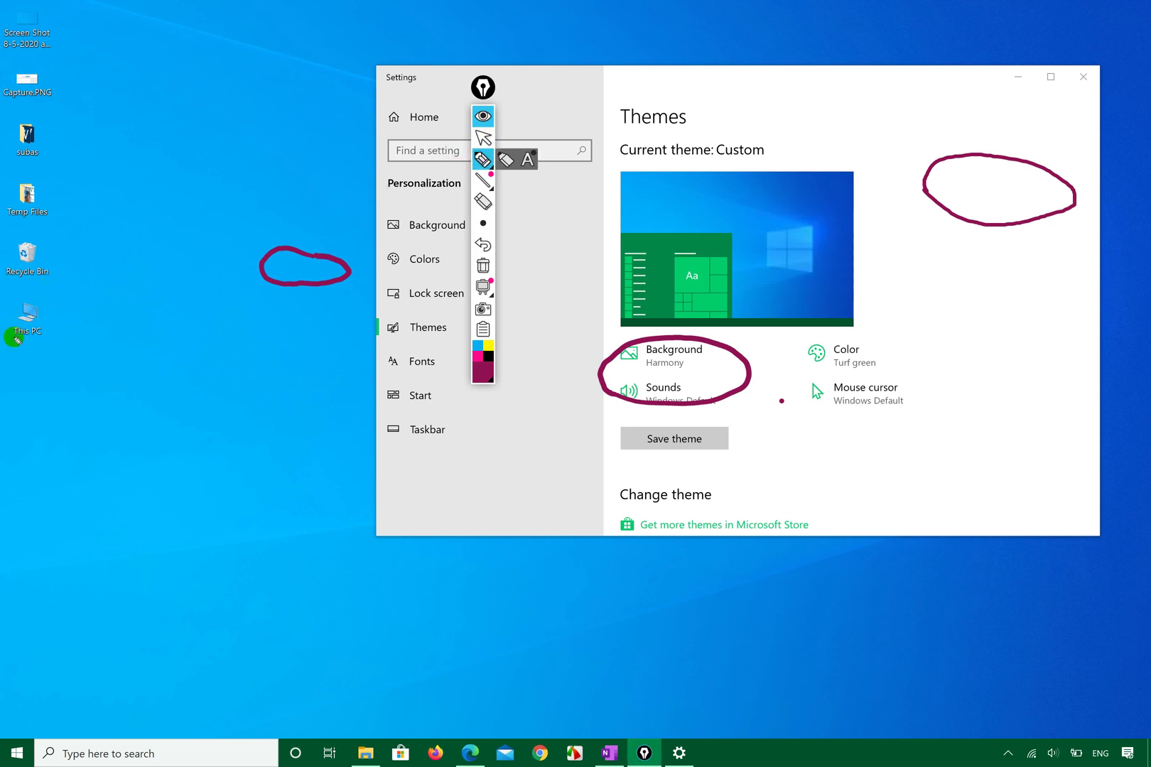
mouse_move(13, 333)
mouse_down()
mouse_move(57, 283)
mouse_move(25, 348)
mouse_up()
key(ctrl+z)
key(ctrl+z)
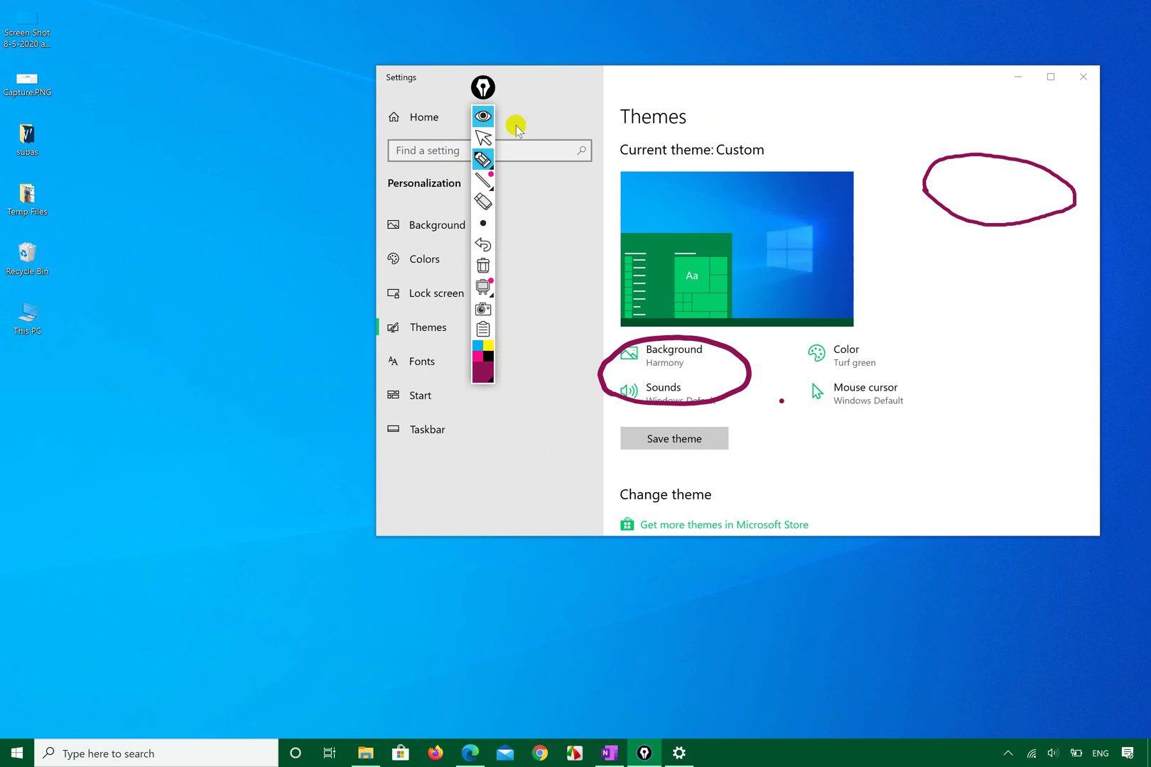
click(483, 138)
Move the Settings window up and to the left, show the Desktop icon settings link on the Themes page, and close Settings.
mouse_move(679, 87)
mouse_down()
mouse_move(598, 457)
mouse_move(645, 138)
mouse_move(645, 26)
mouse_move(642, 47)
mouse_up()
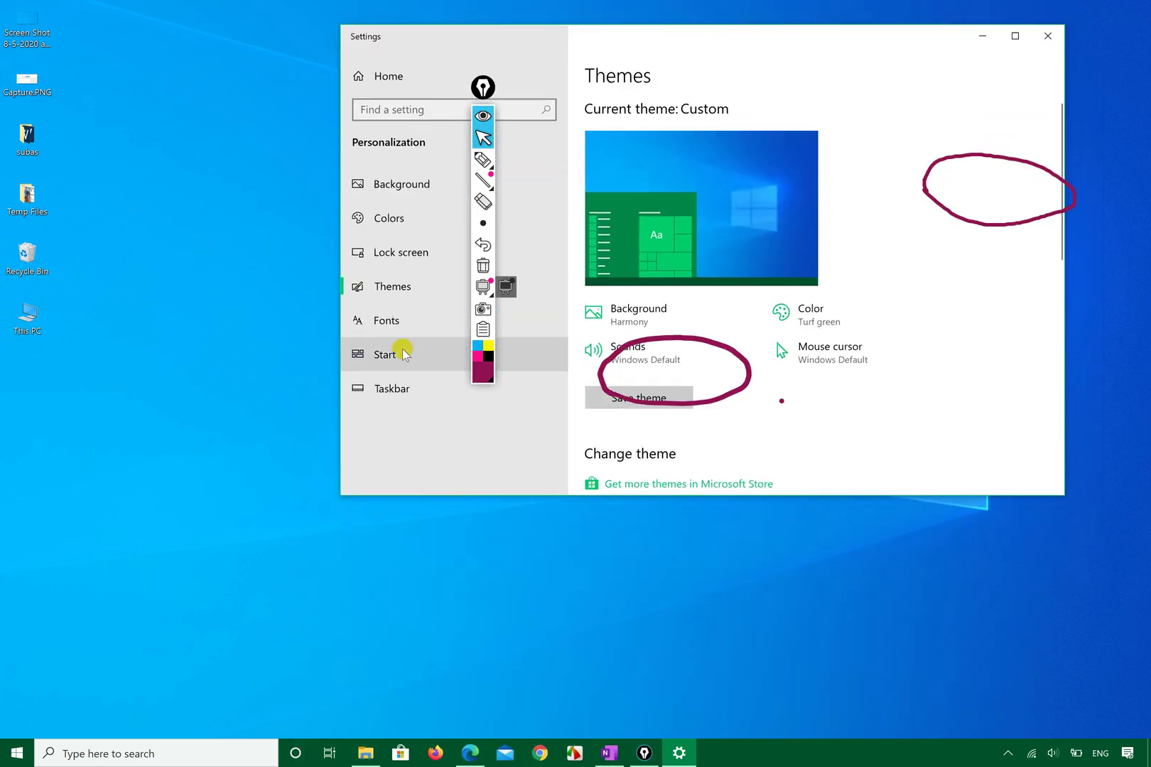
scroll(674, 387, down, 3)
scroll(675, 385, down, 6)
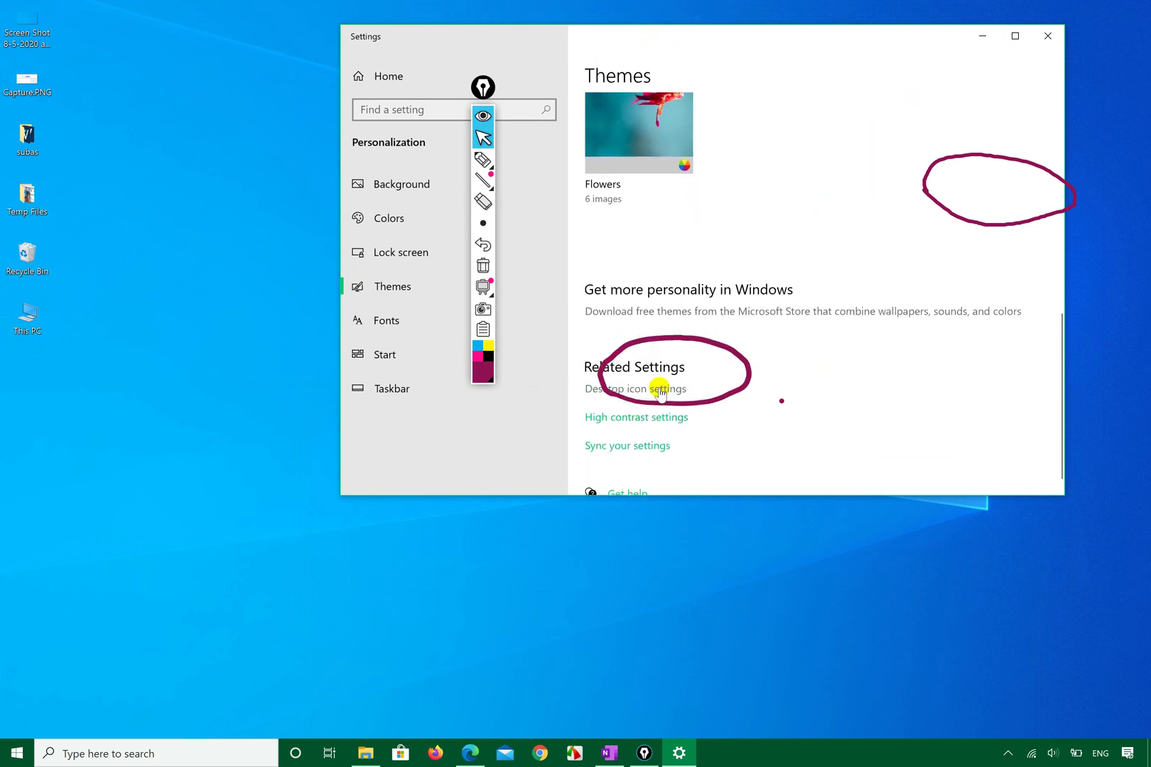
click(1048, 37)
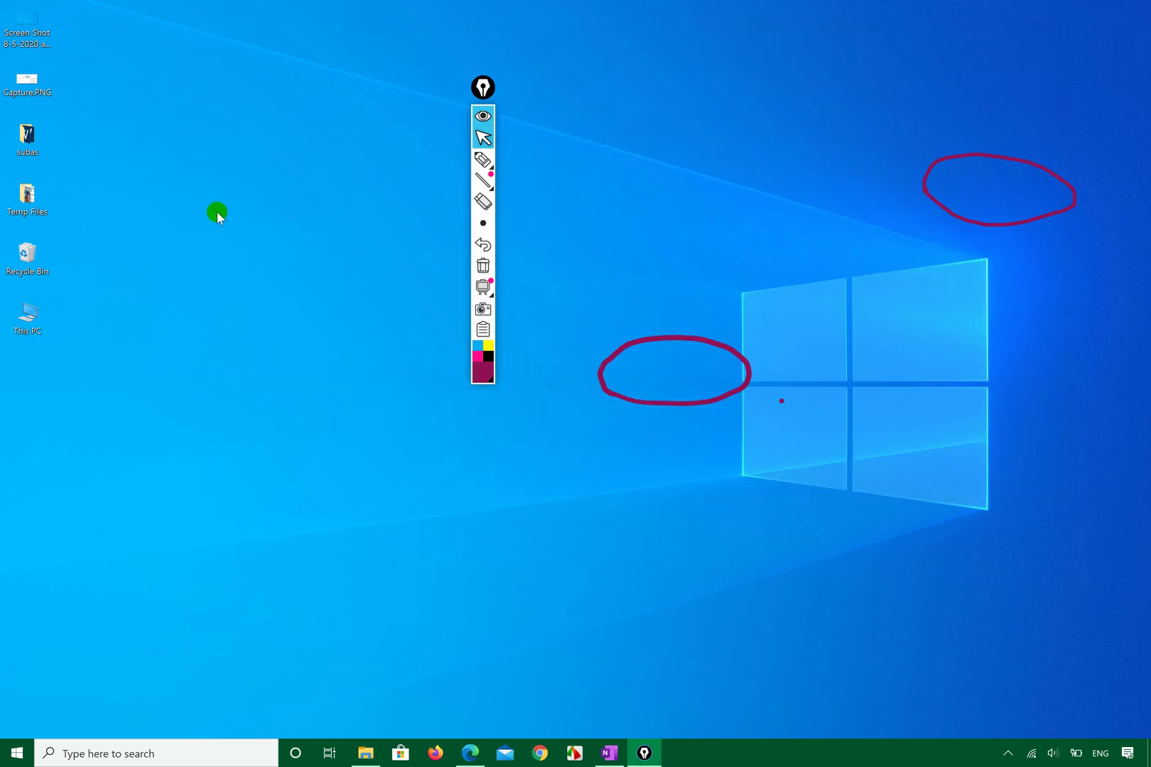
Reopen the desktop's personalization settings, open Desktop icon settings from the Themes page, and select Control Panel.
right_click(216, 210)
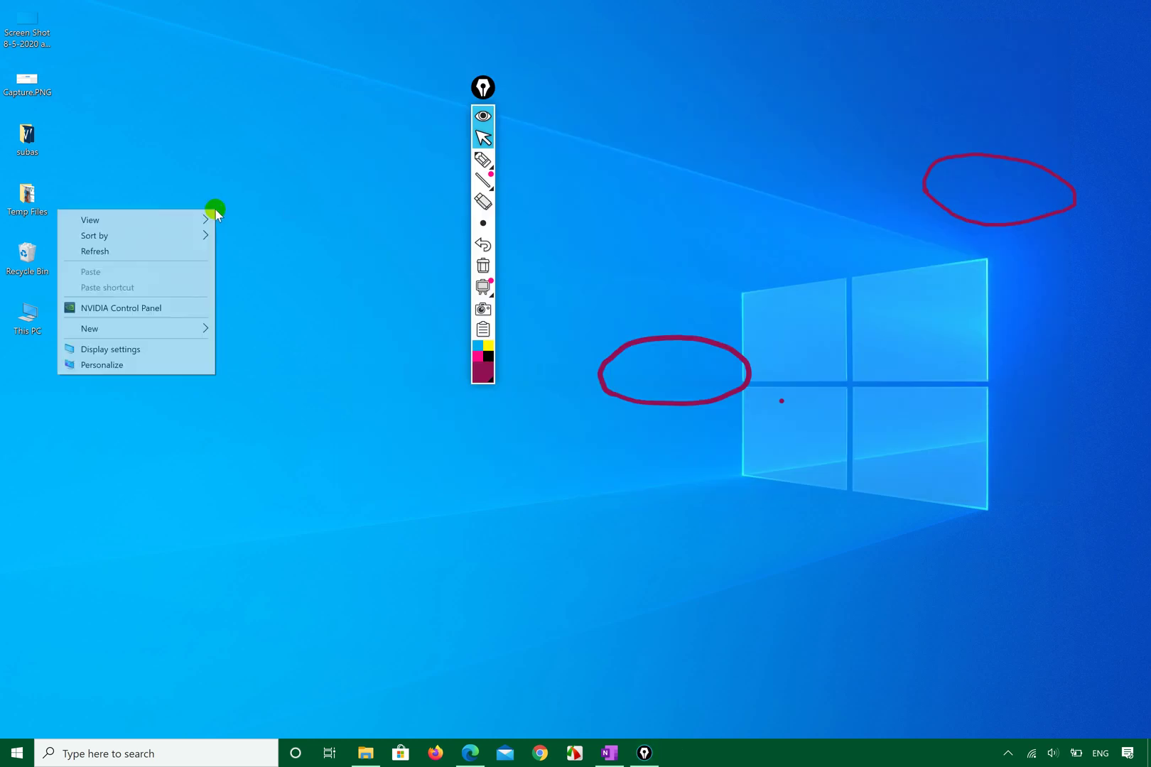
click(122, 362)
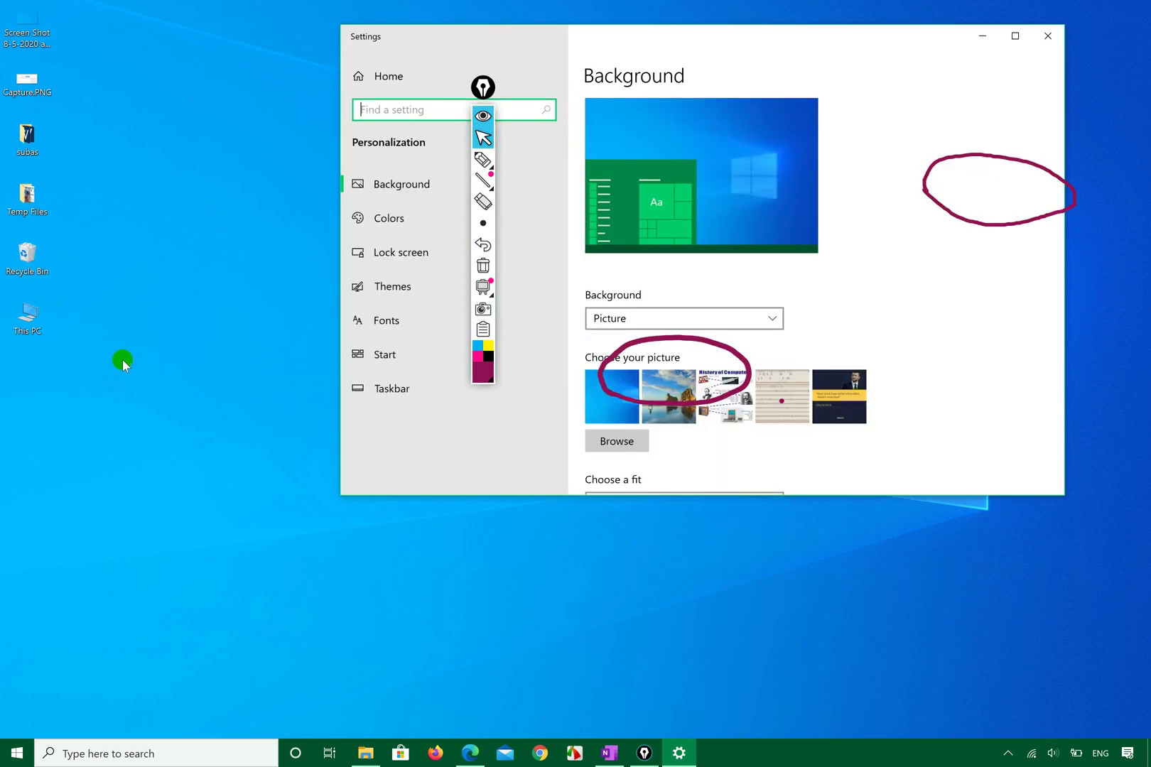
click(375, 289)
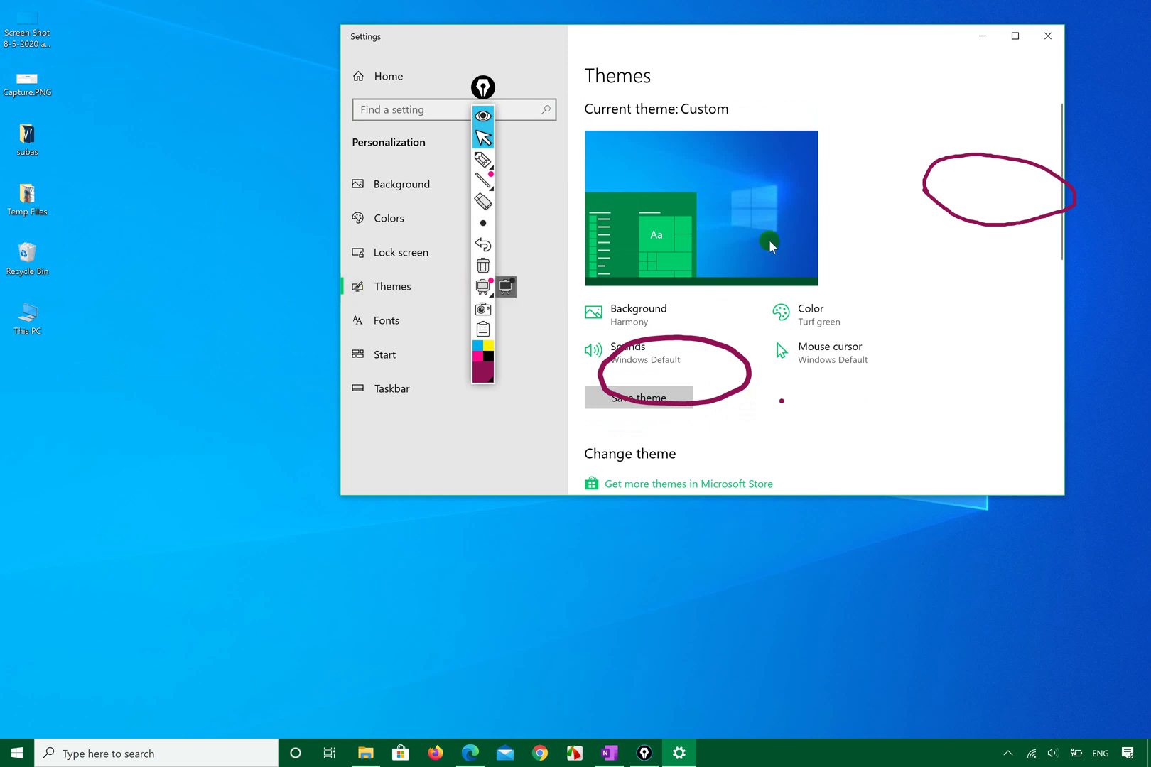
scroll(959, 254, down, 8)
scroll(962, 258, up, 1)
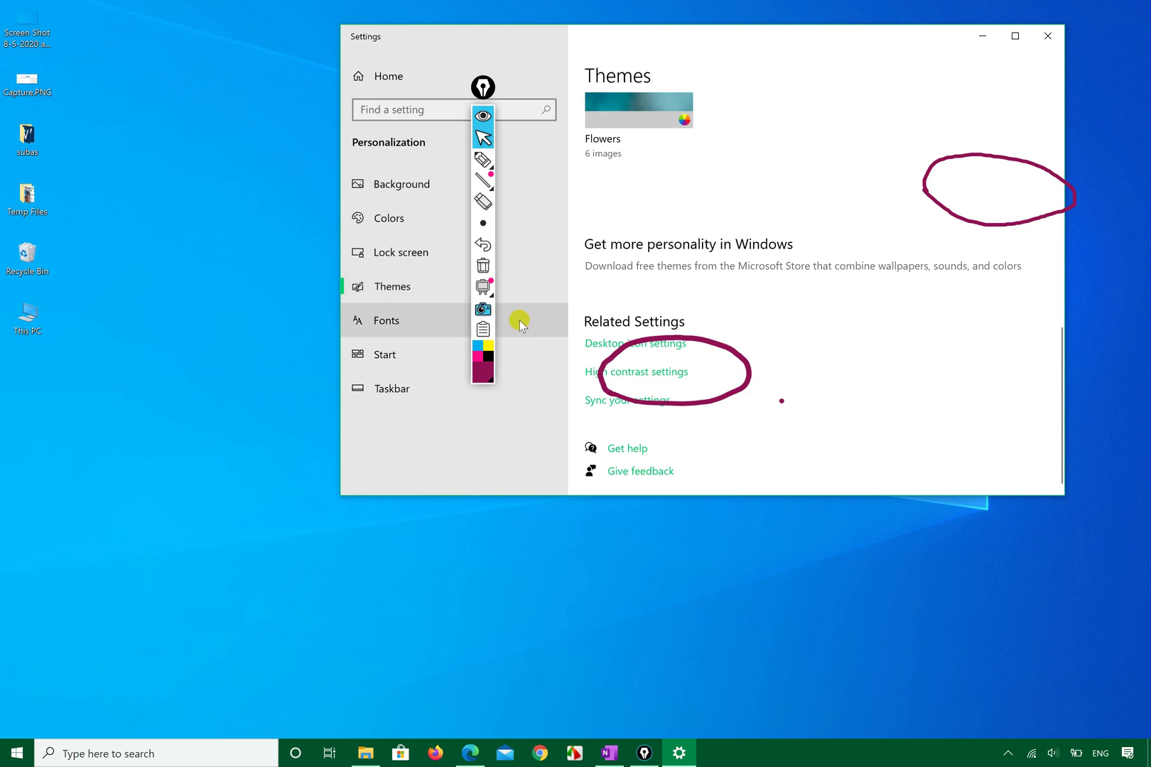
click(602, 344)
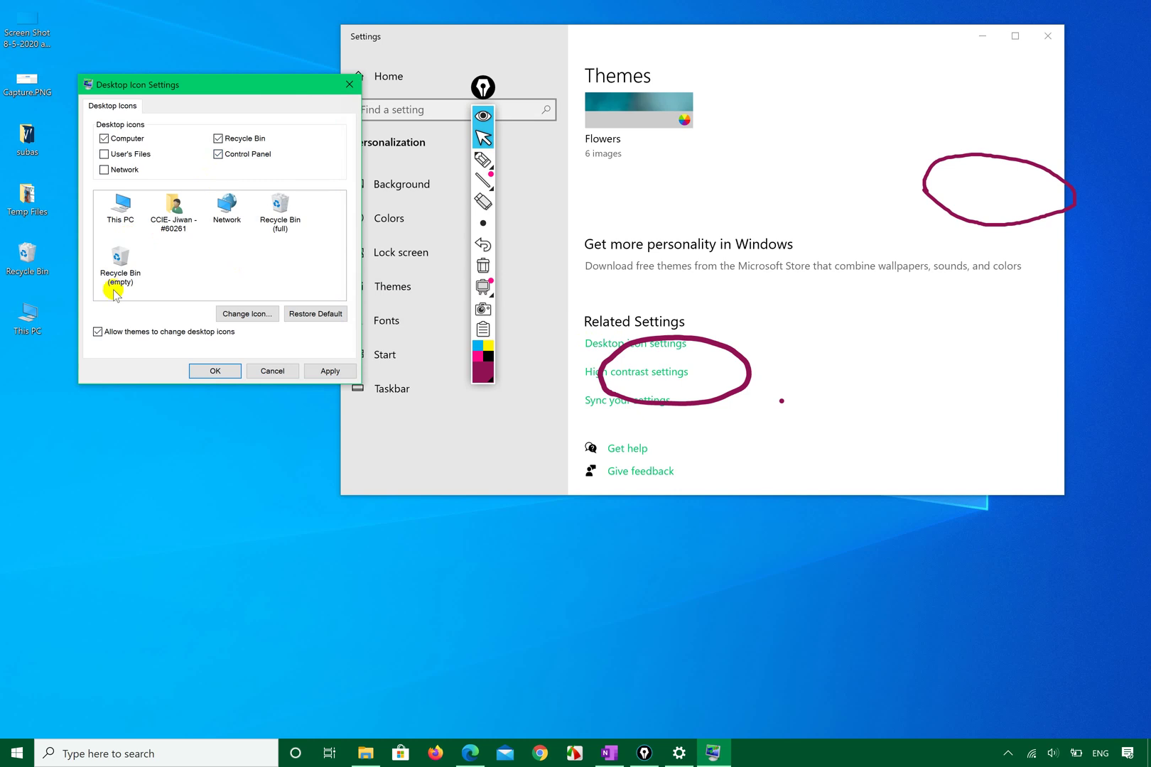
Circle the empty desktop spot below This PC with the pen and return to the normal cursor.
click(483, 160)
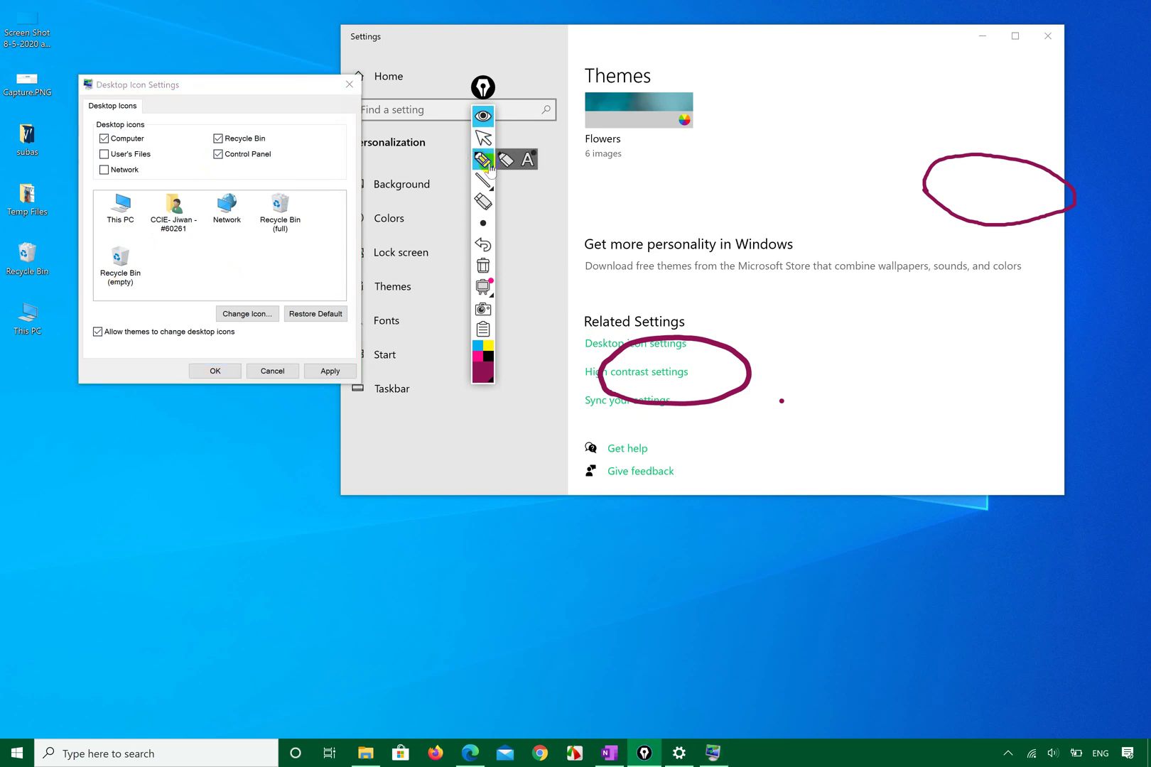
mouse_move(18, 375)
mouse_down()
mouse_move(55, 395)
mouse_move(30, 331)
mouse_move(4, 366)
mouse_up()
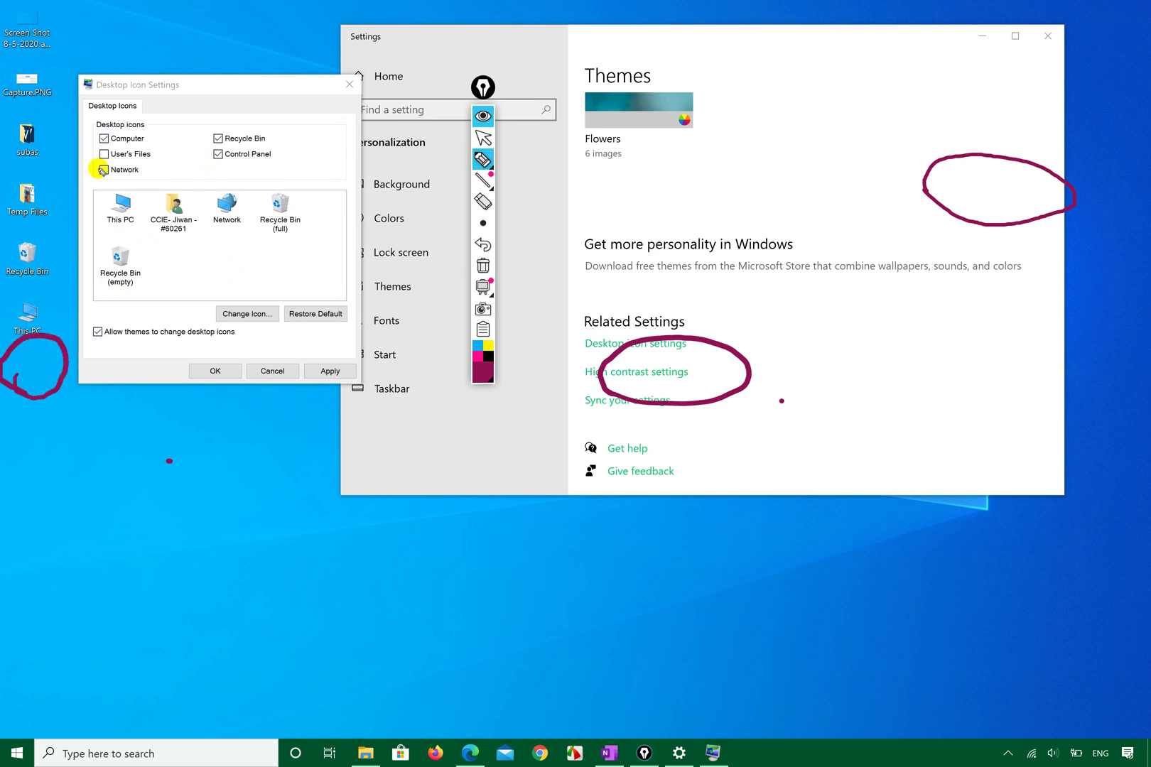
click(483, 137)
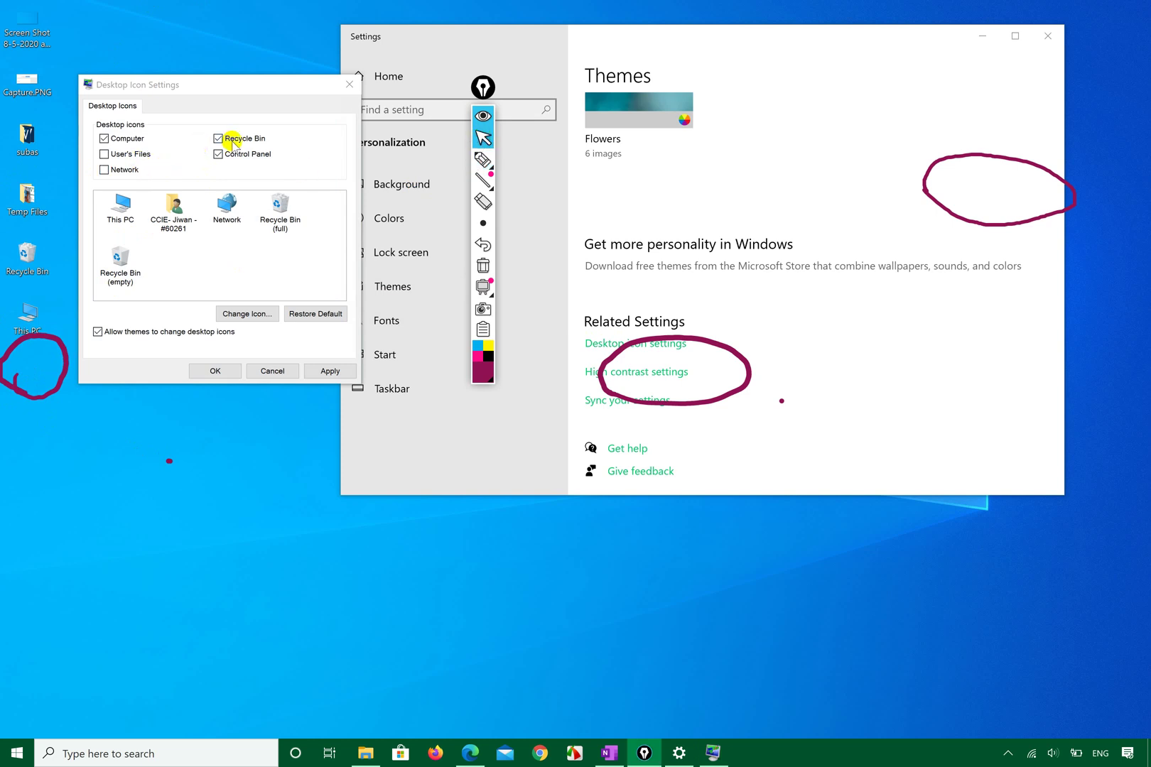
Apply the selected Control Panel icon to the desktop, then clear its option and apply again to remove it.
click(329, 372)
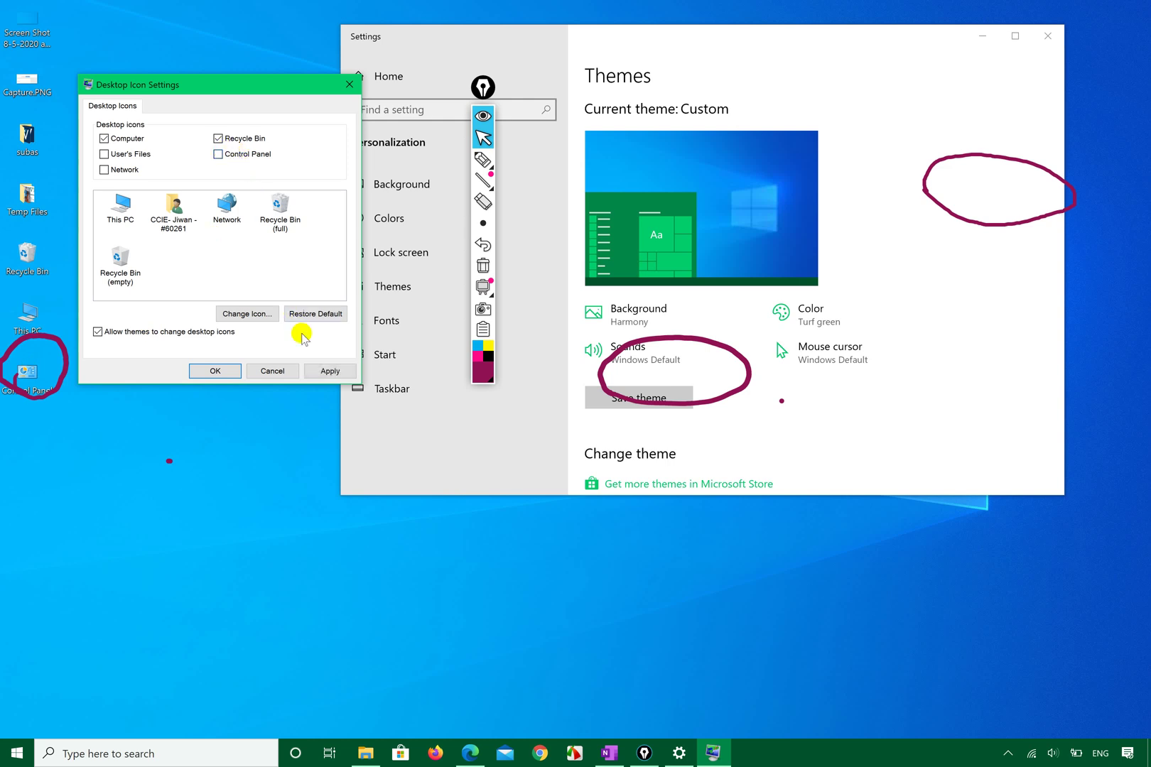
click(325, 372)
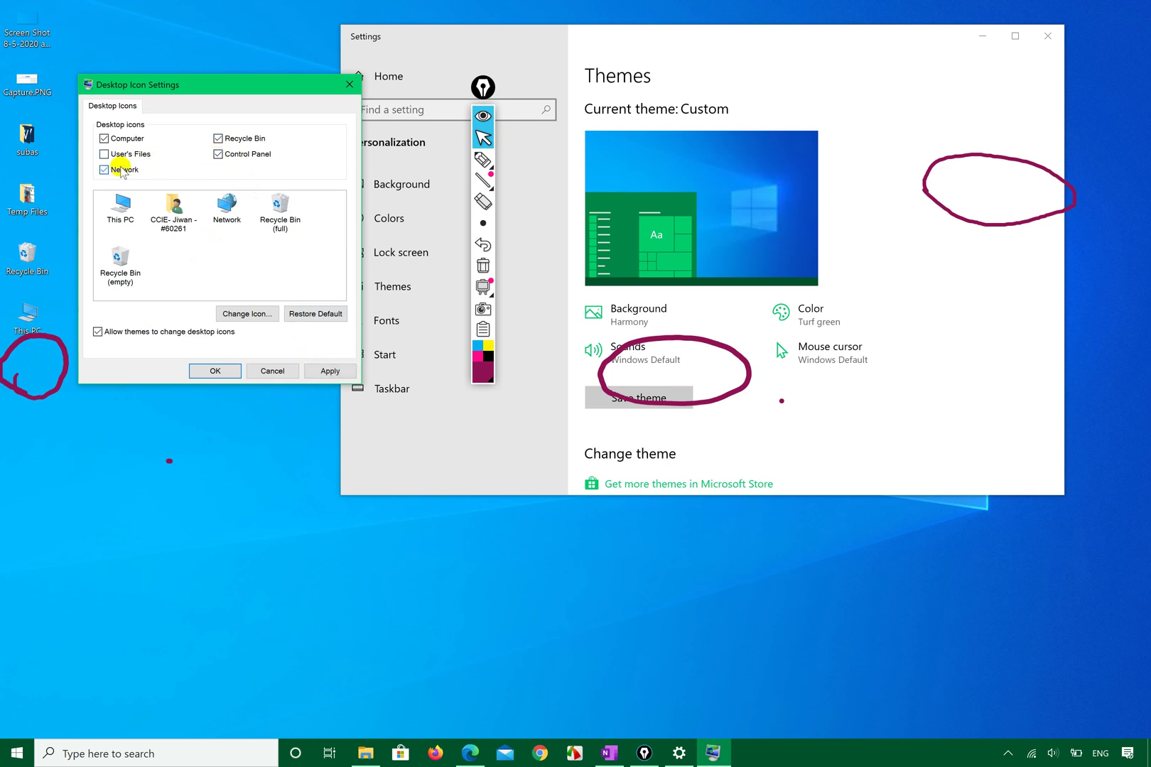
Apply the selected Network and Control Panel icons to the desktop, and close Desktop Icon Settings and the Settings window.
click(326, 370)
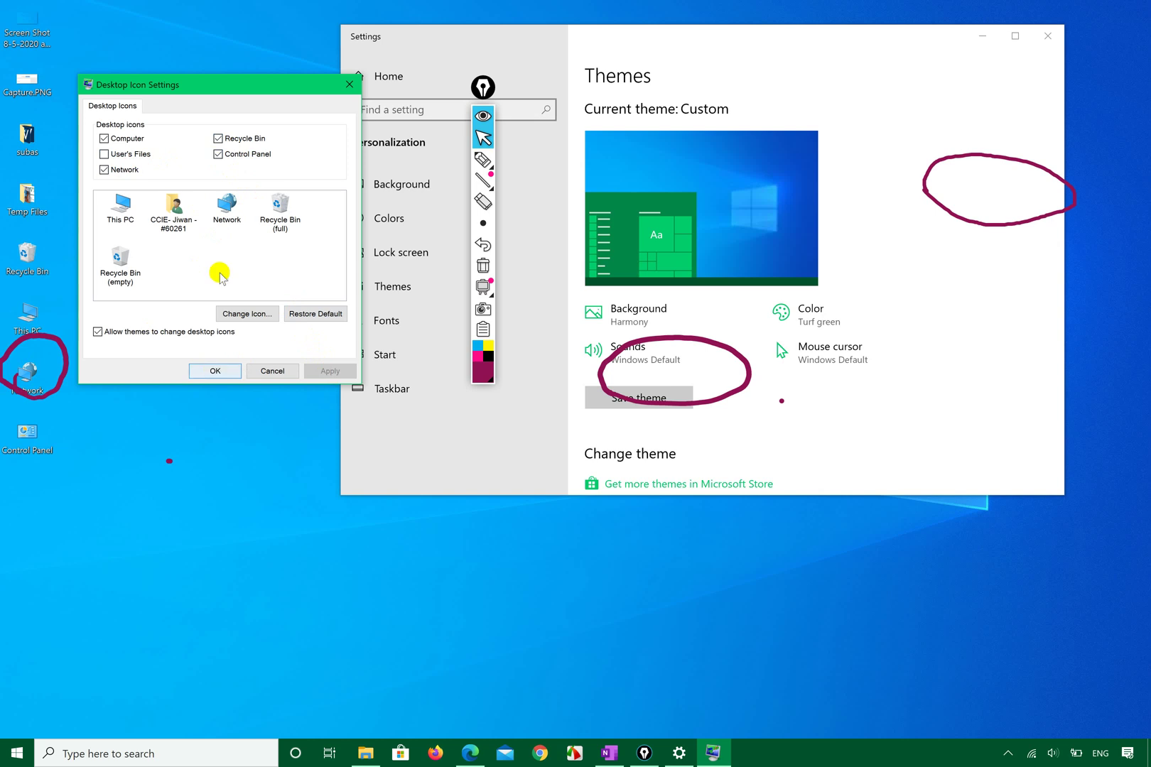
click(222, 369)
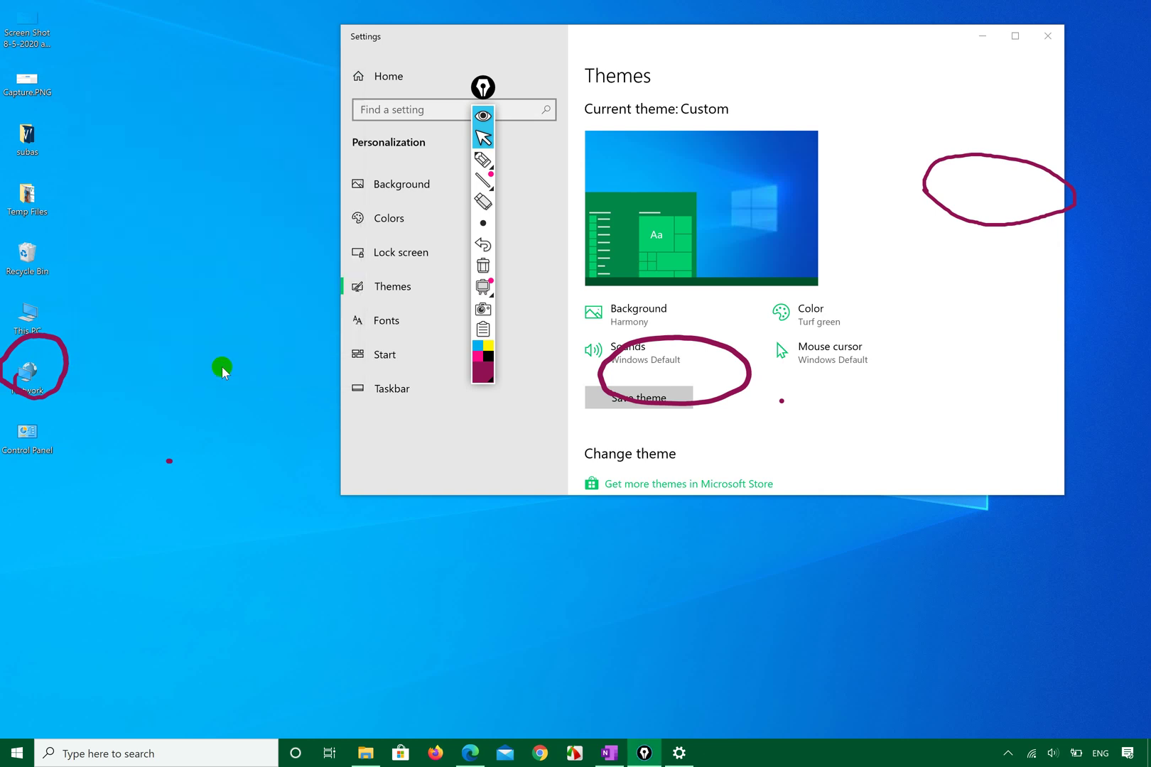
click(1041, 41)
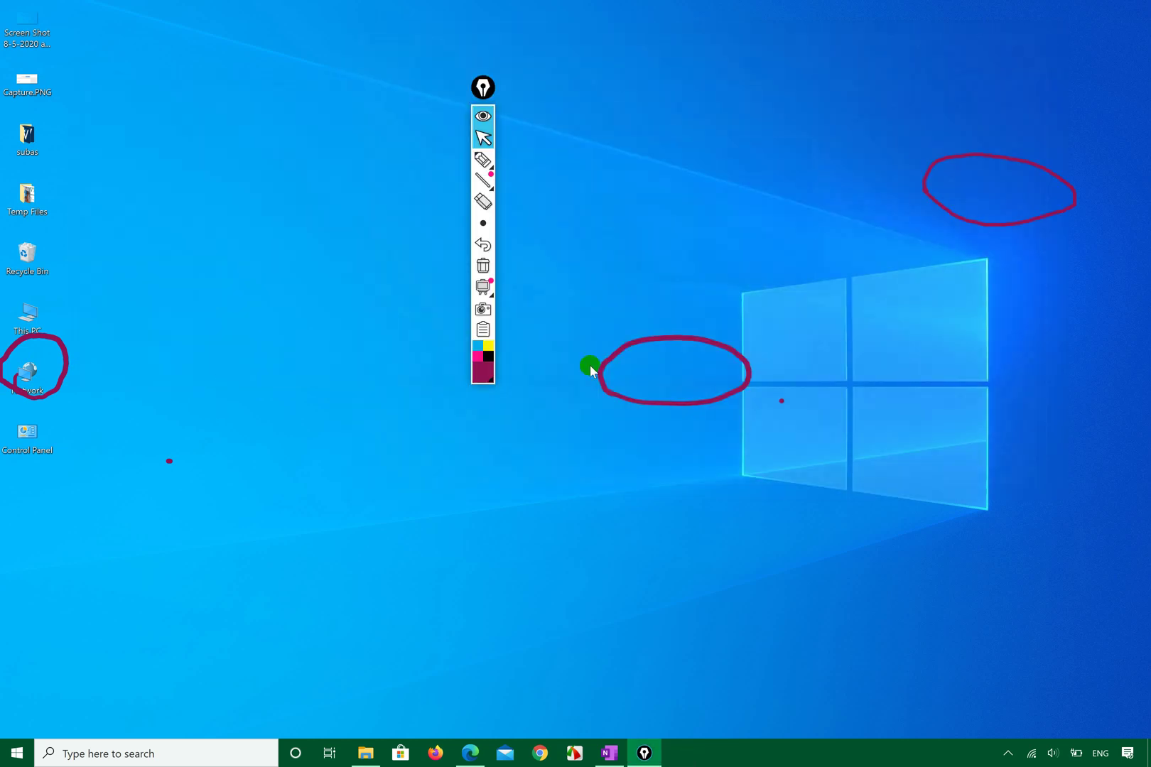
right_click(350, 311)
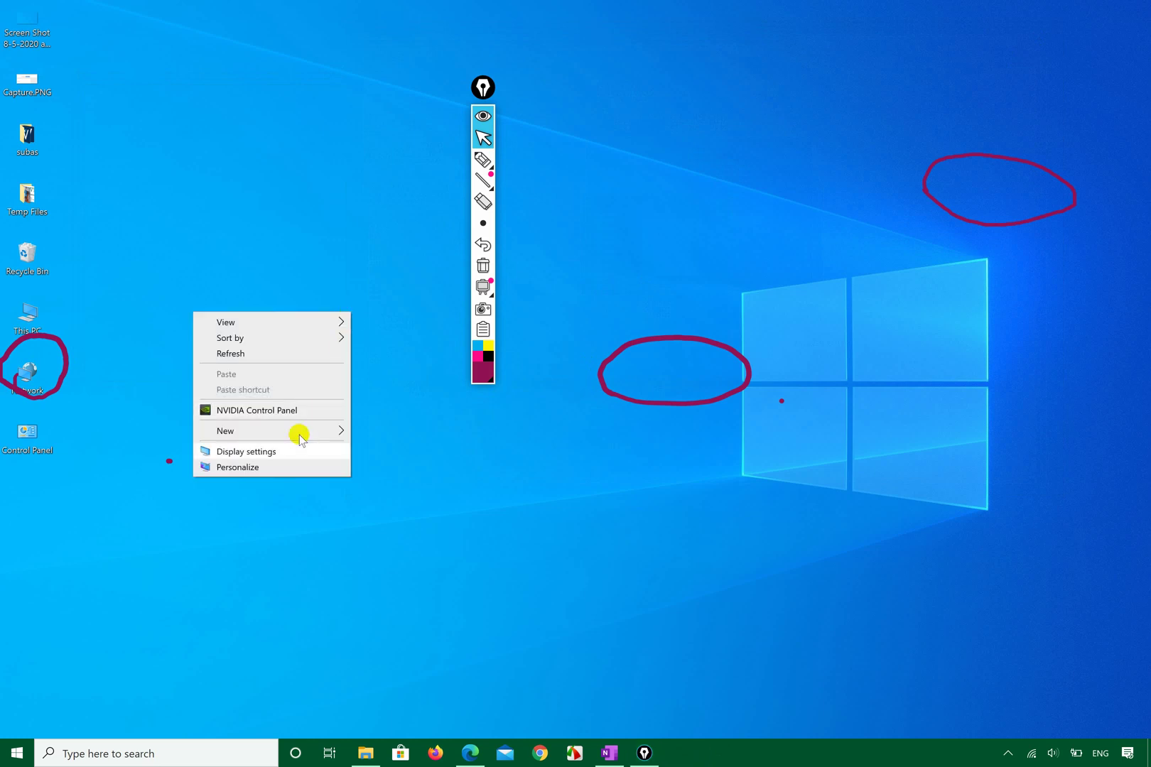
click(299, 569)
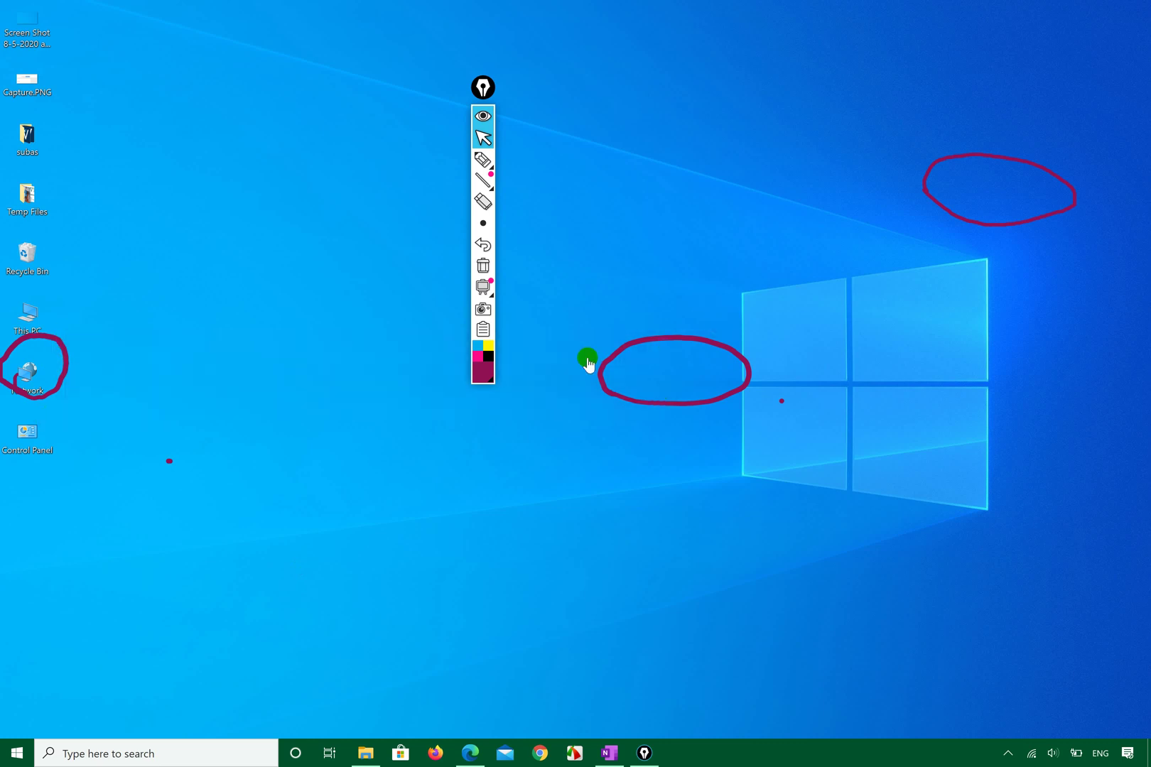
Erase all pen drawings from the desktop and return to the normal cursor.
click(485, 160)
key(ctrl+z)
key(ctrl+z)
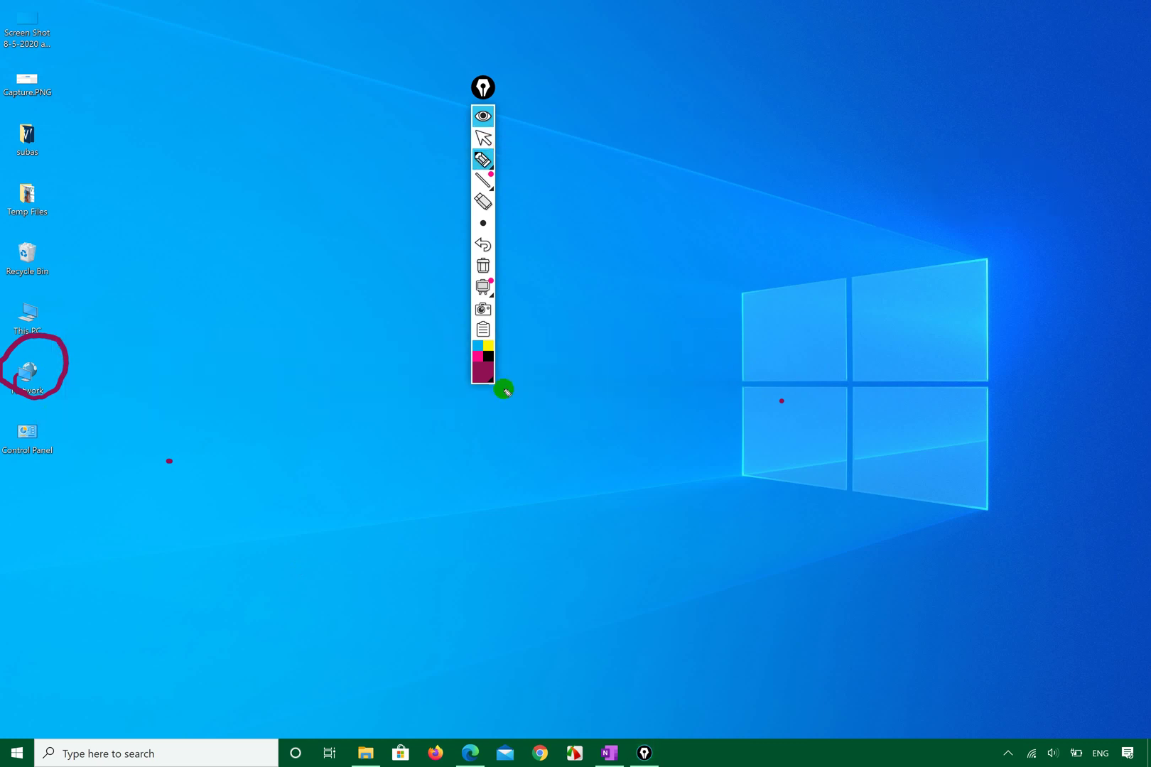
click(483, 266)
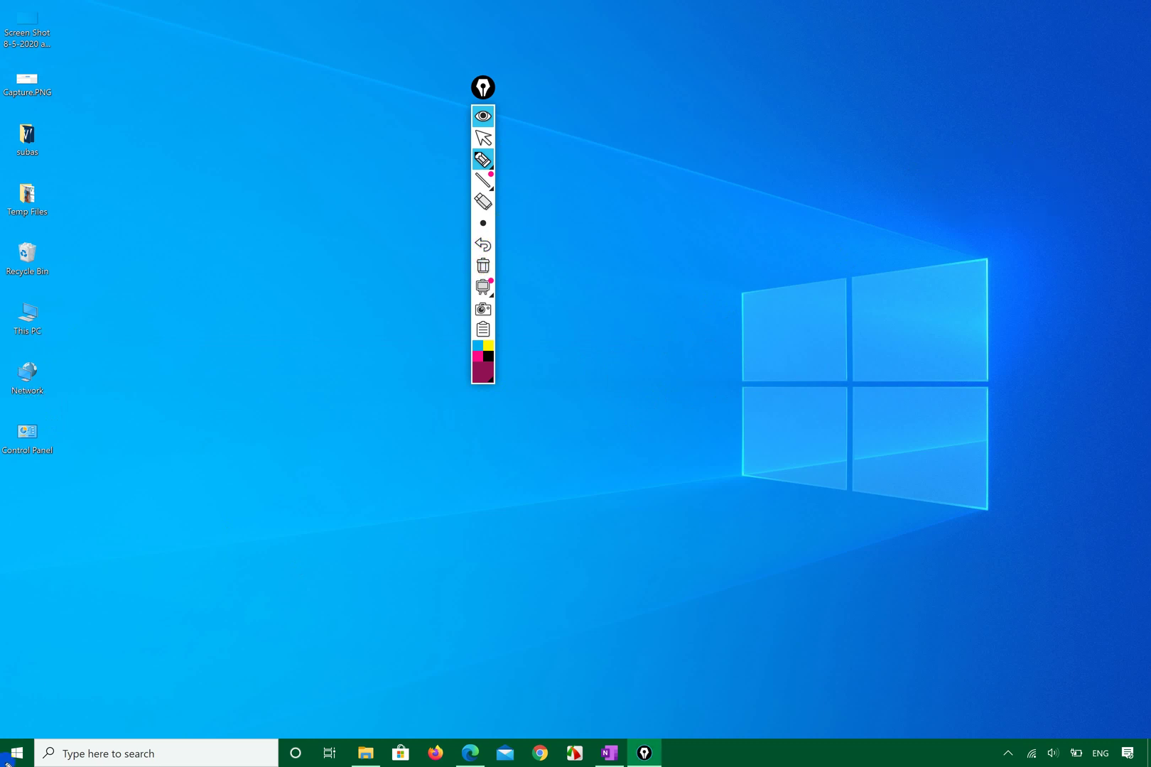
click(483, 138)
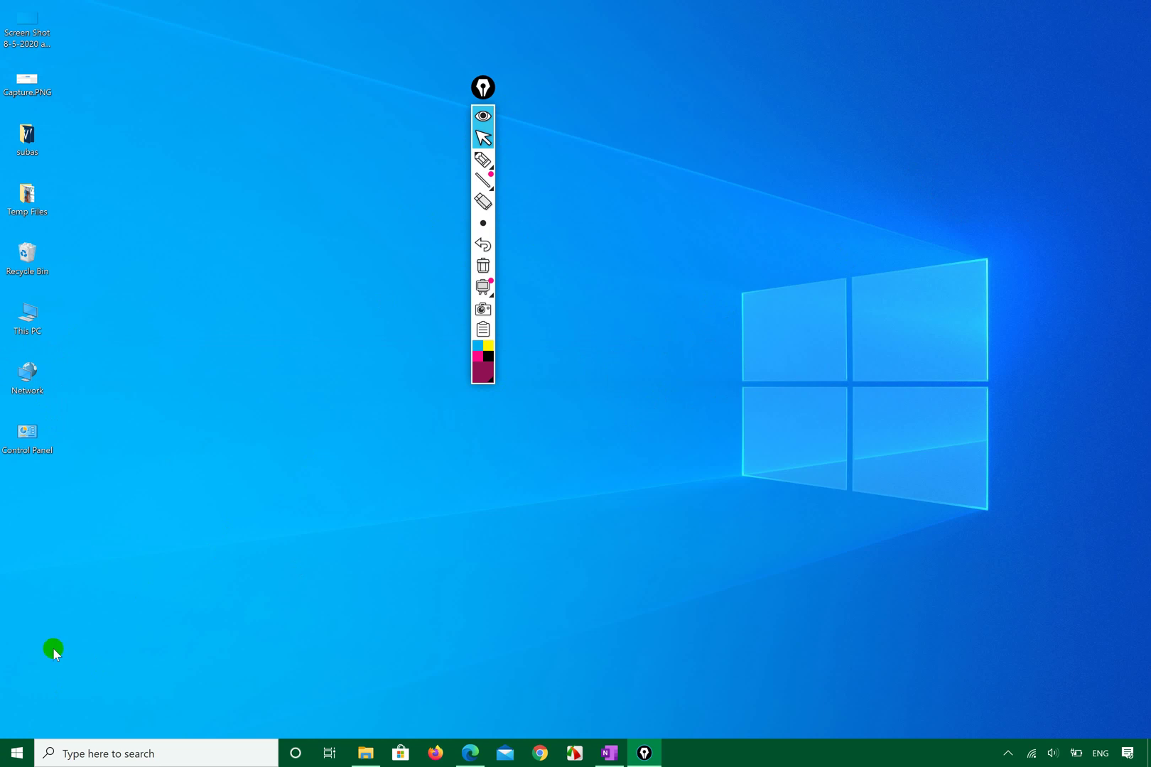
Open Windows Settings from the expanded Start menu.
click(18, 753)
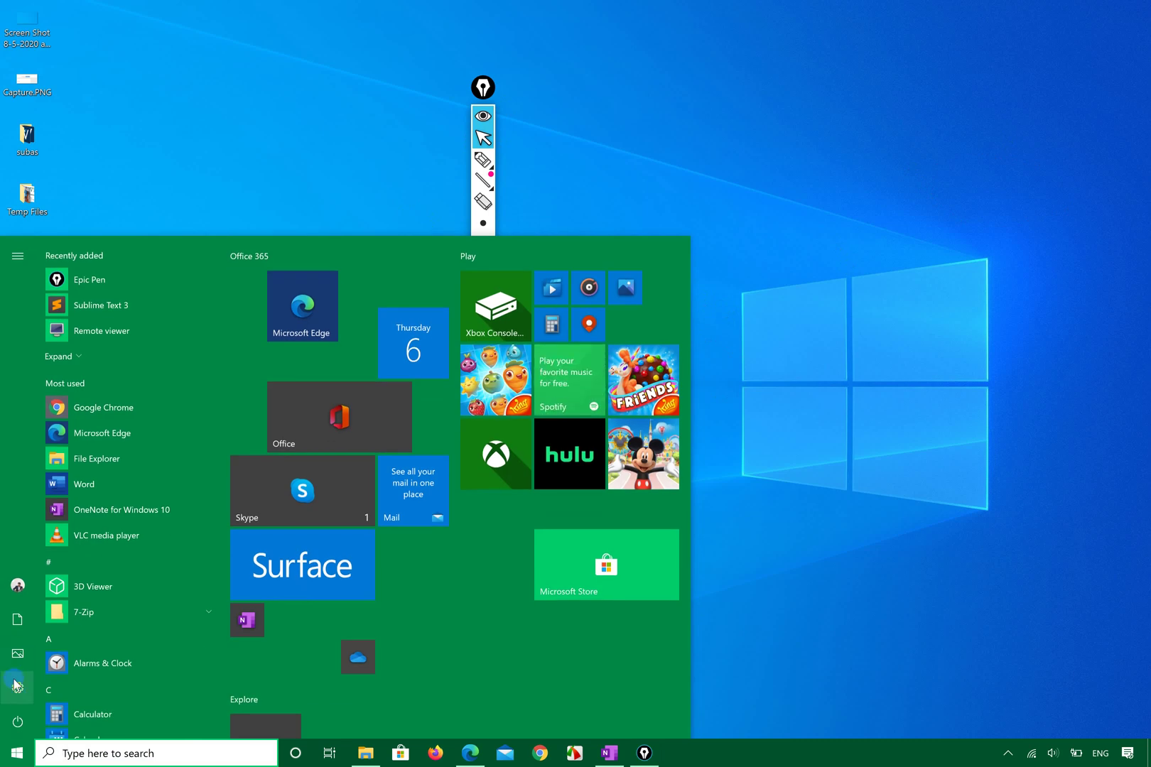
click(18, 256)
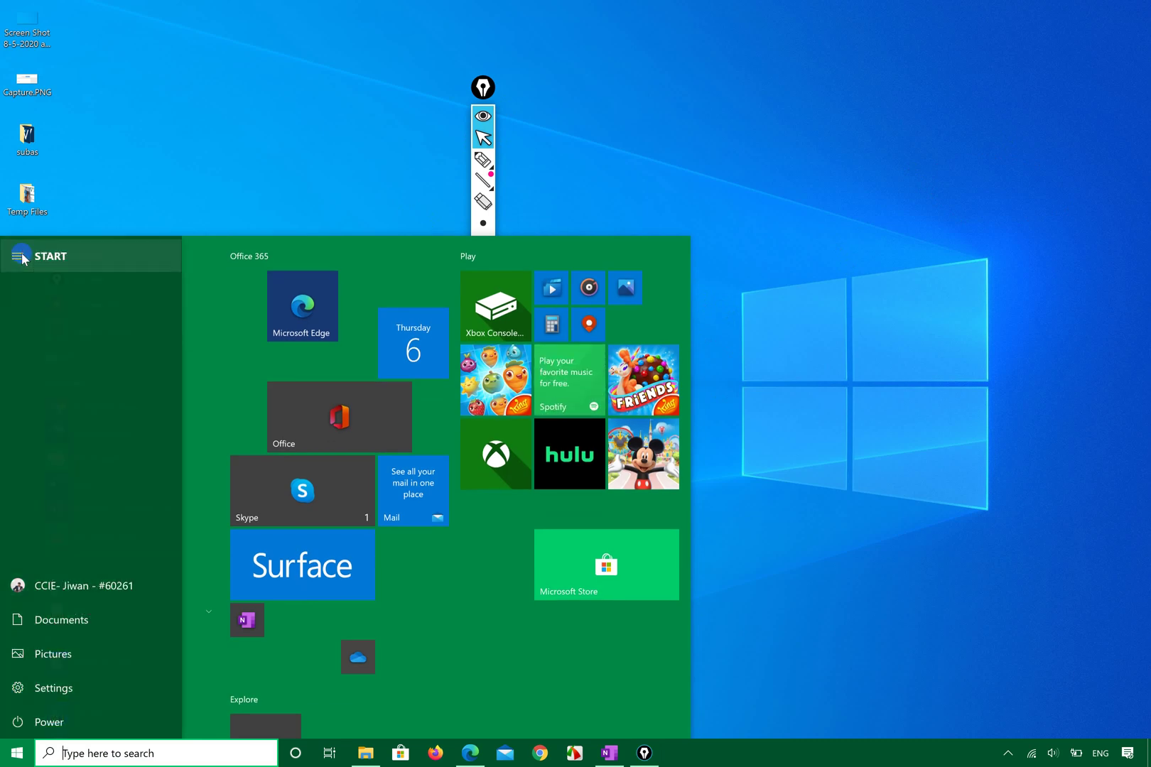
click(36, 688)
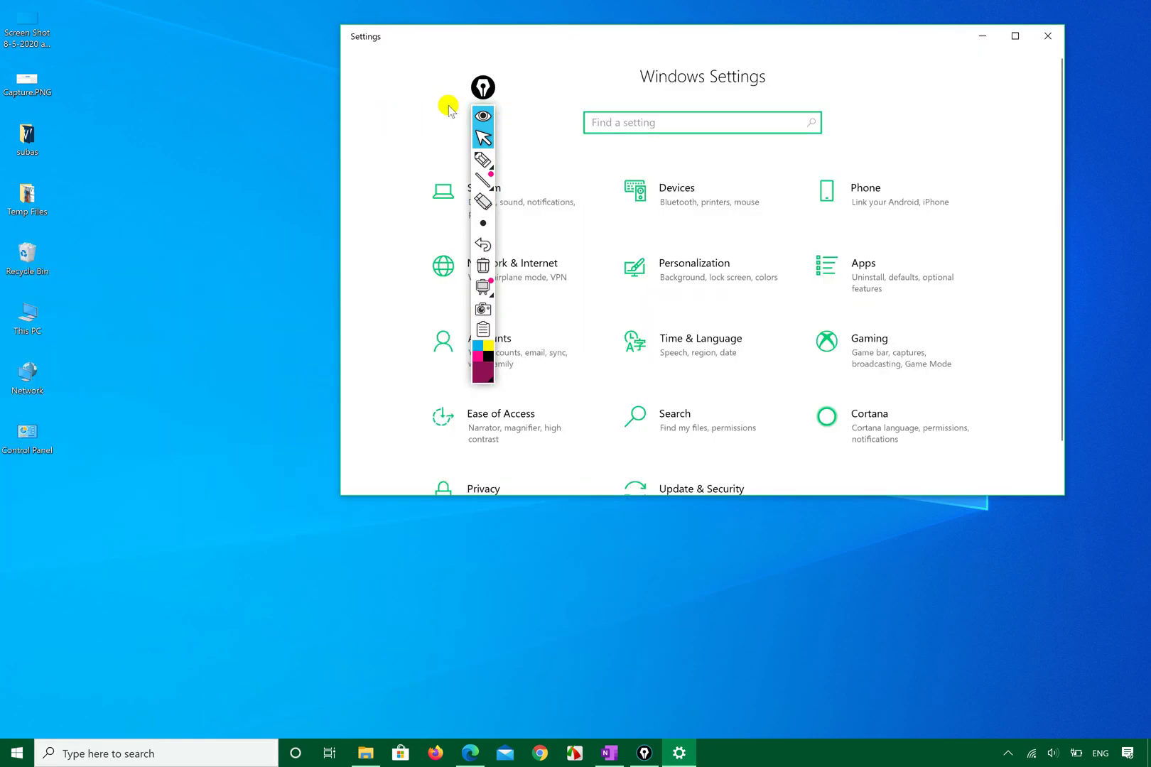
Maximize the Settings window and move the pen toolbar clear of the settings categories.
drag(484, 87, 264, 140)
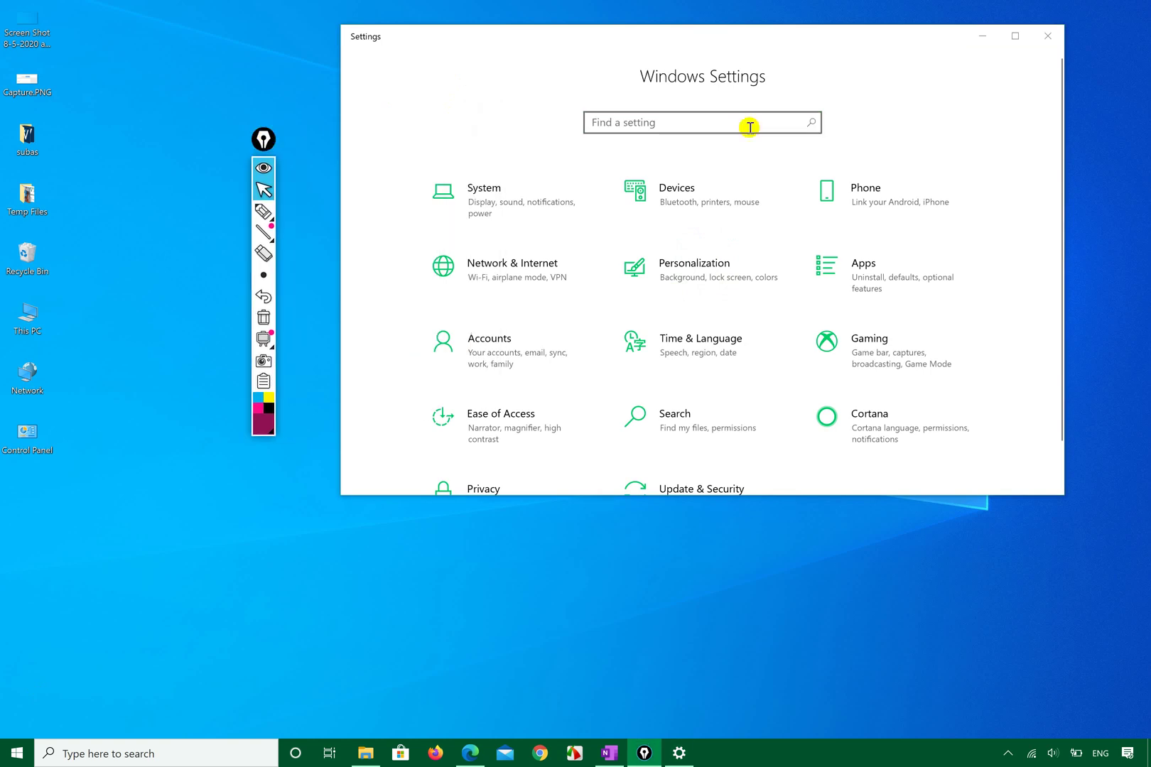
click(1015, 36)
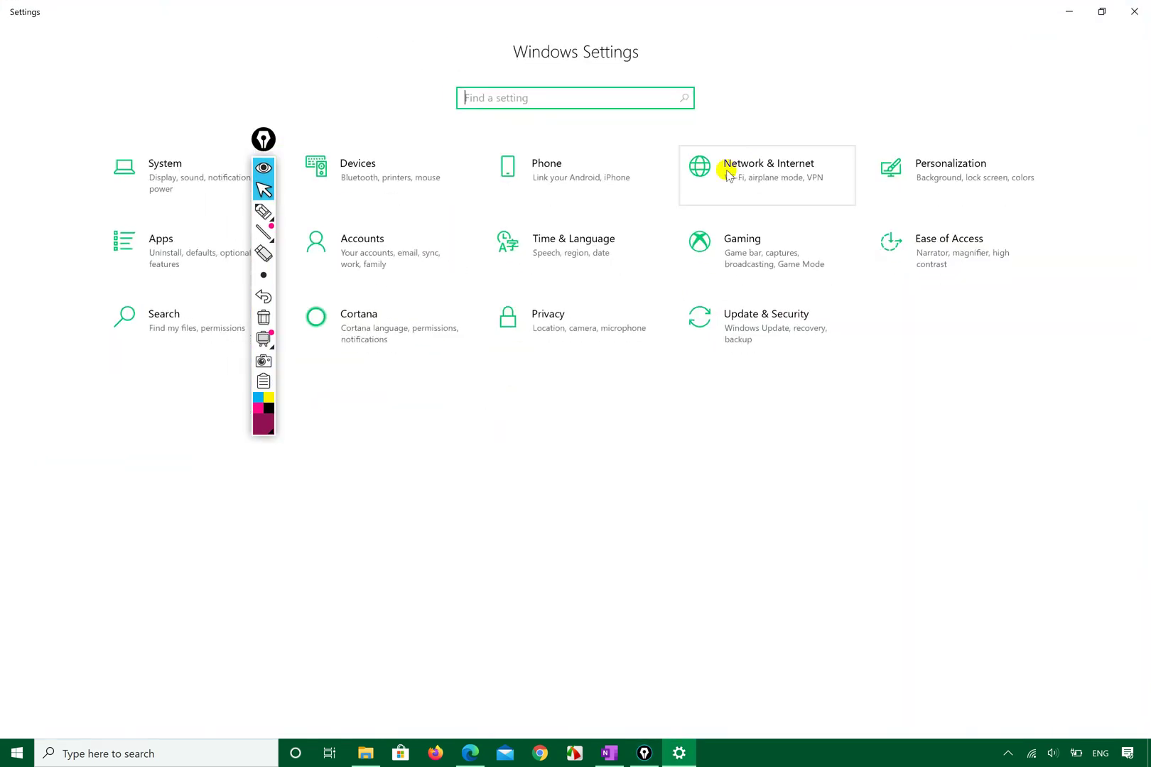
click(1102, 14)
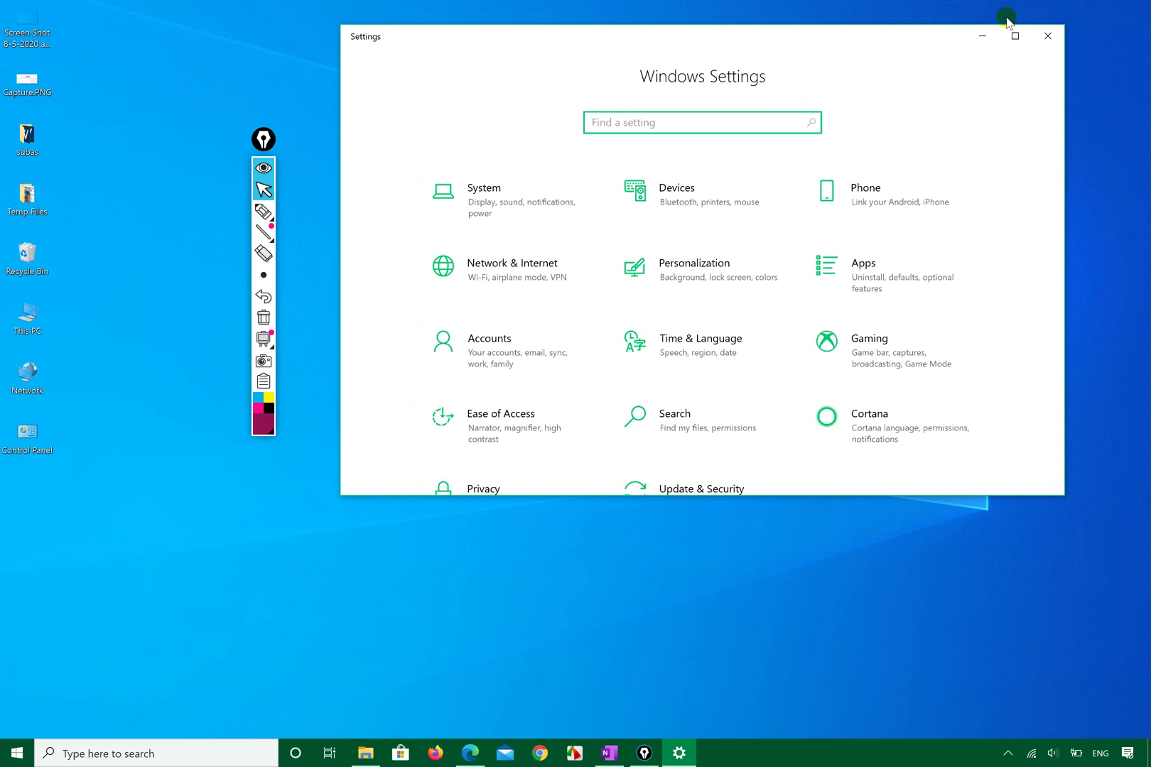
click(1014, 34)
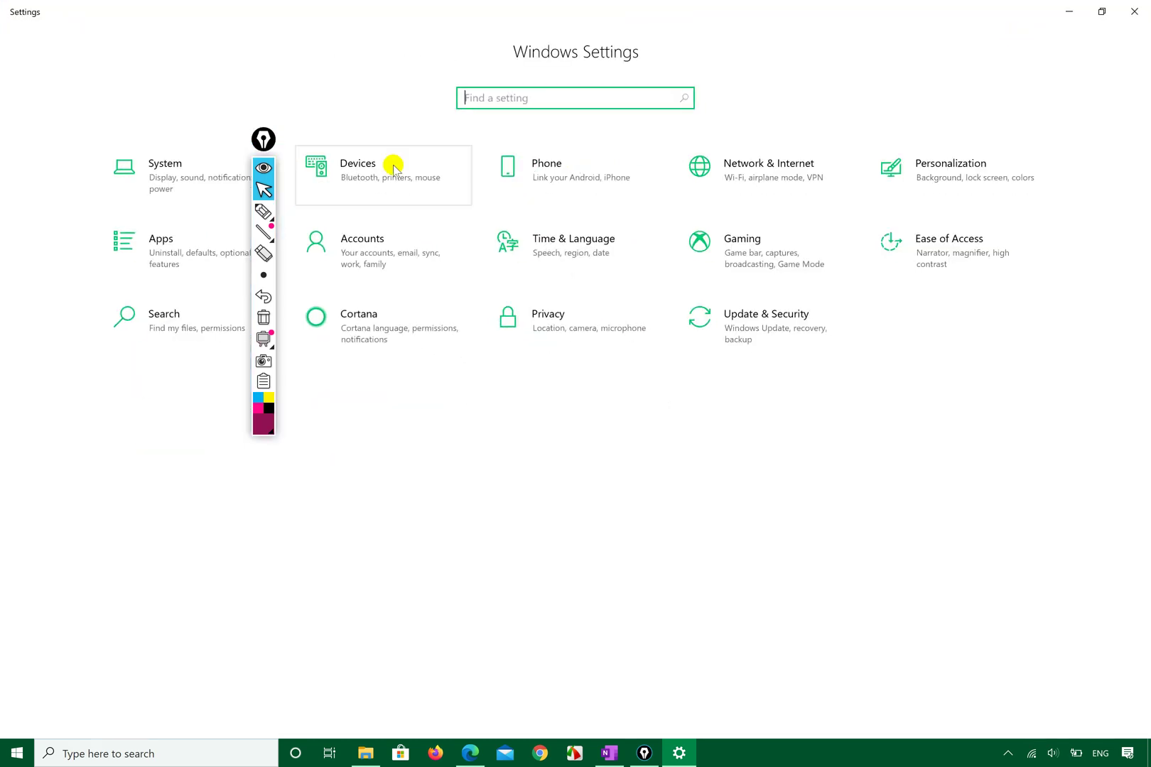
drag(263, 142, 65, 98)
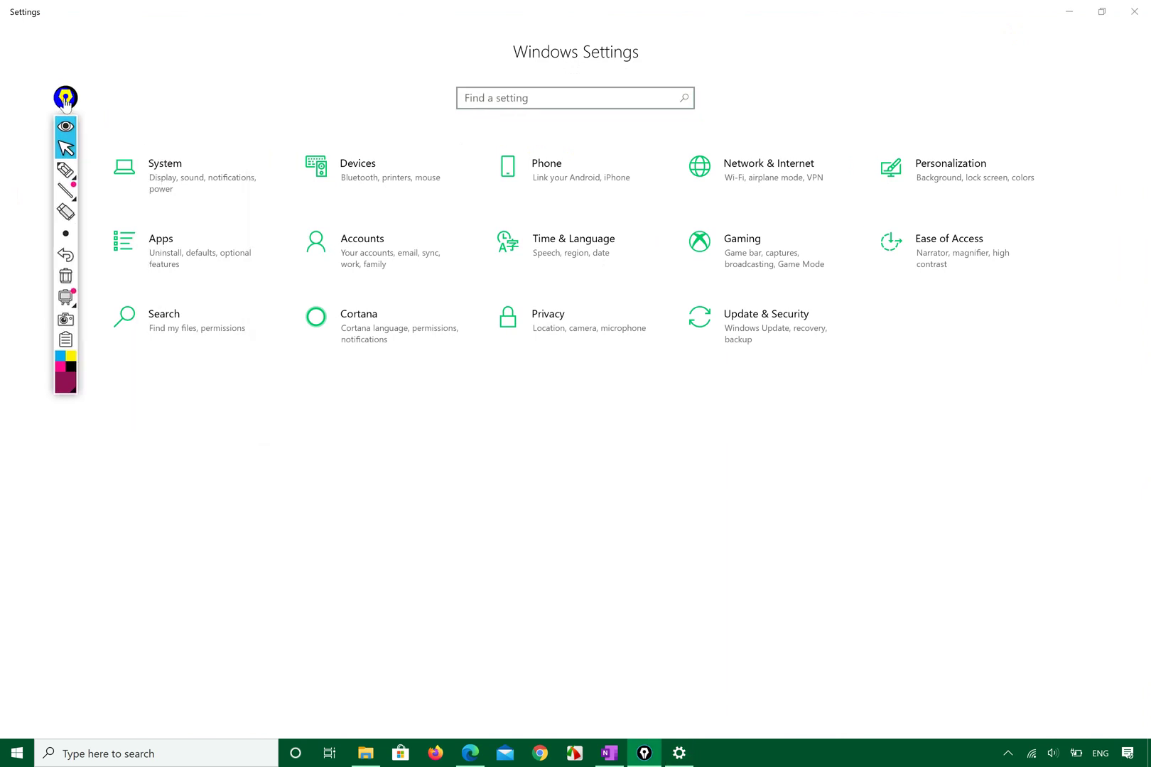
Open Personalization, move the pen toolbar off its page list, circle the Personalization heading and Background entry, and return to the normal cursor.
click(959, 164)
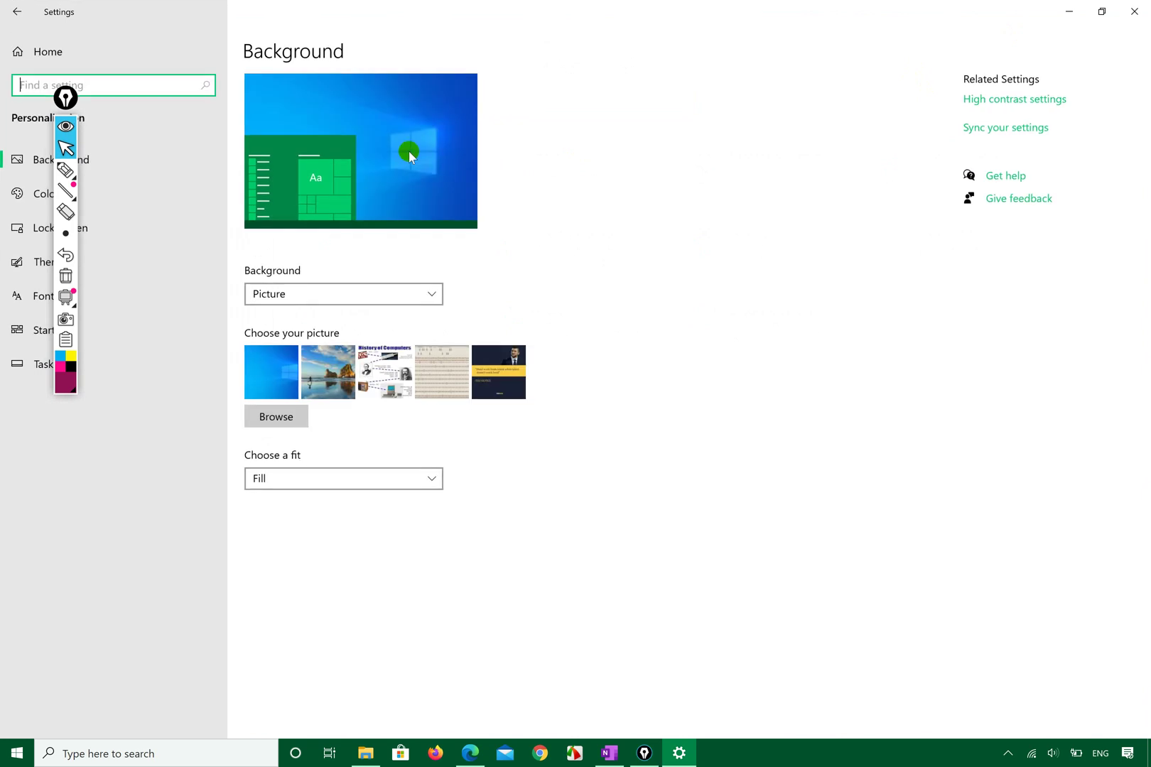
drag(66, 97, 320, 502)
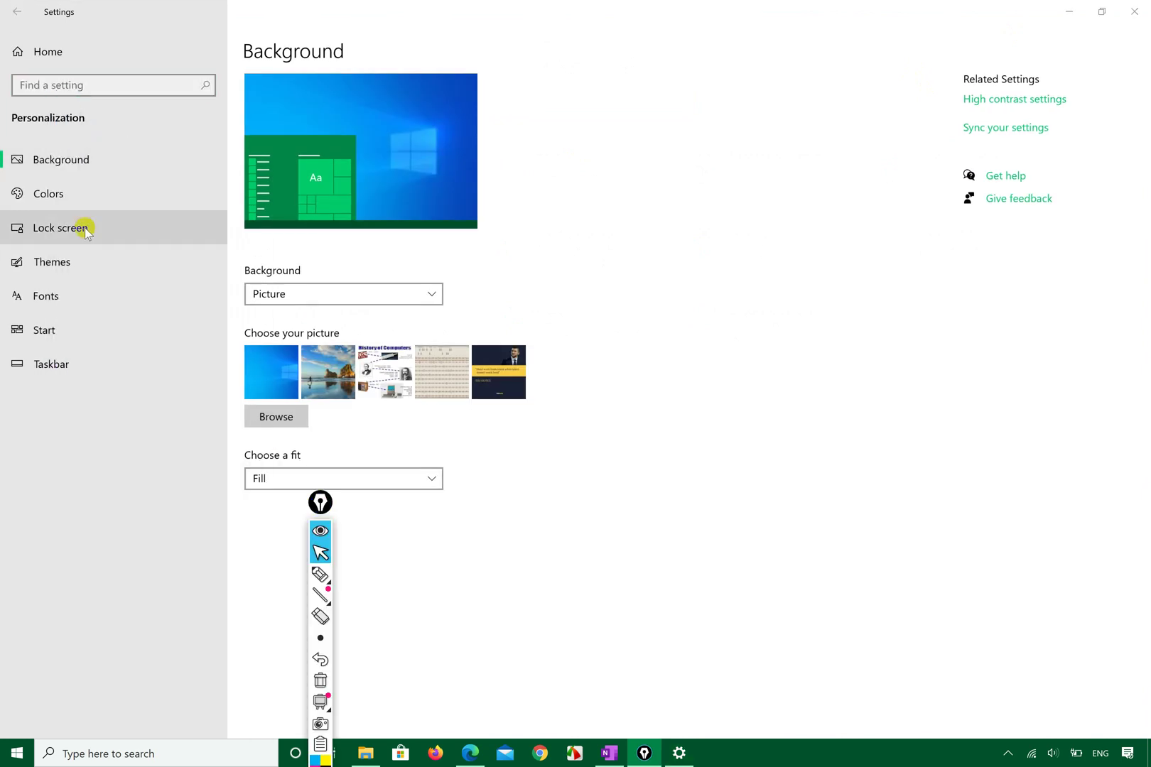
click(321, 574)
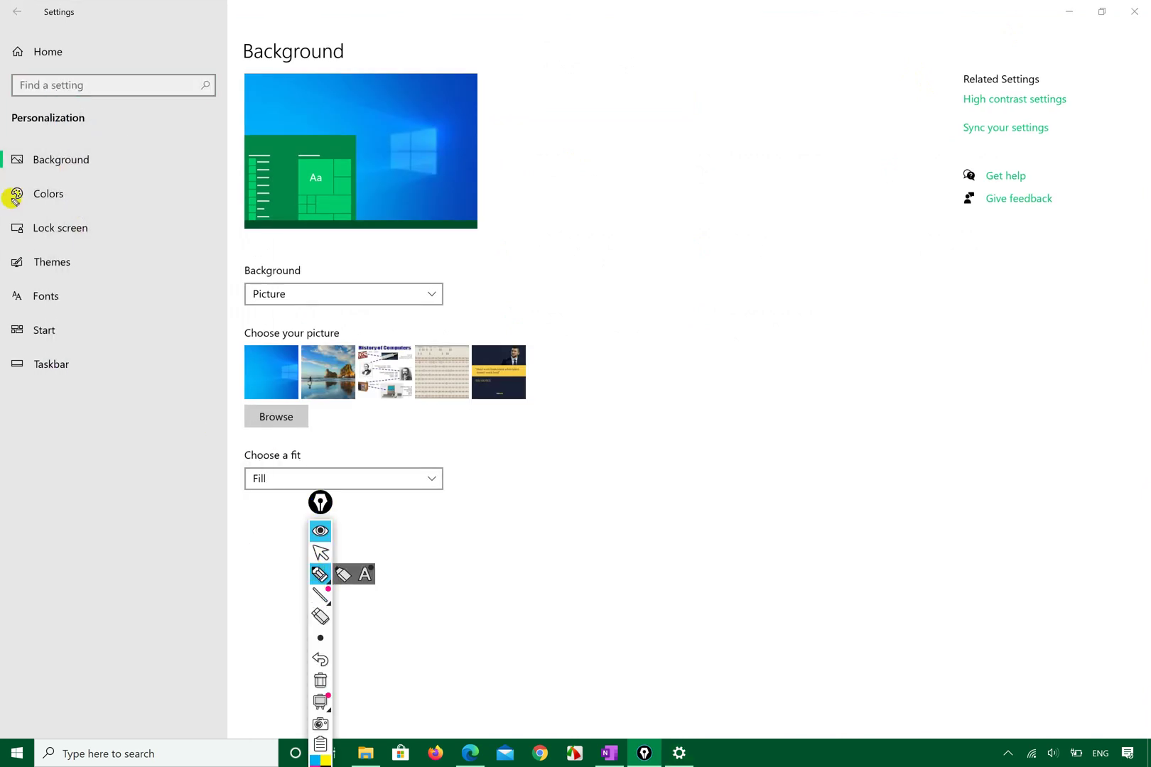
mouse_move(5, 186)
mouse_down()
mouse_move(70, 180)
mouse_move(4, 117)
mouse_move(127, 173)
mouse_move(15, 103)
mouse_move(21, 159)
mouse_up()
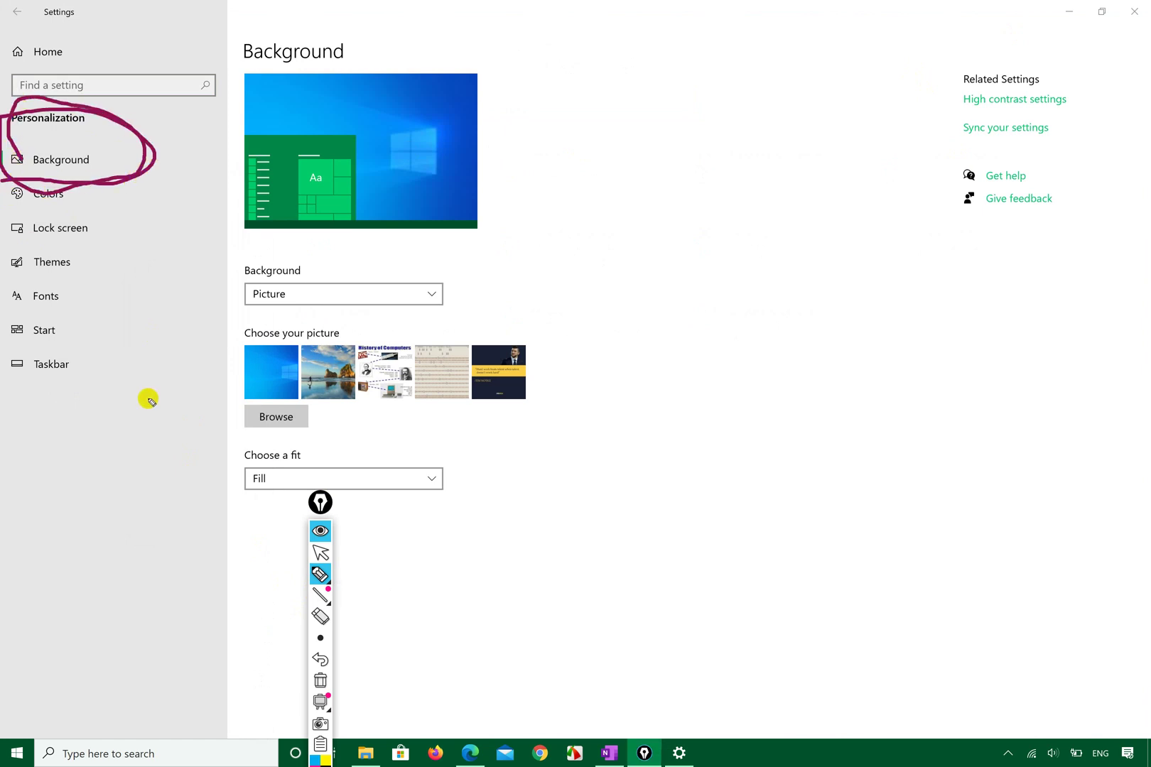
click(322, 553)
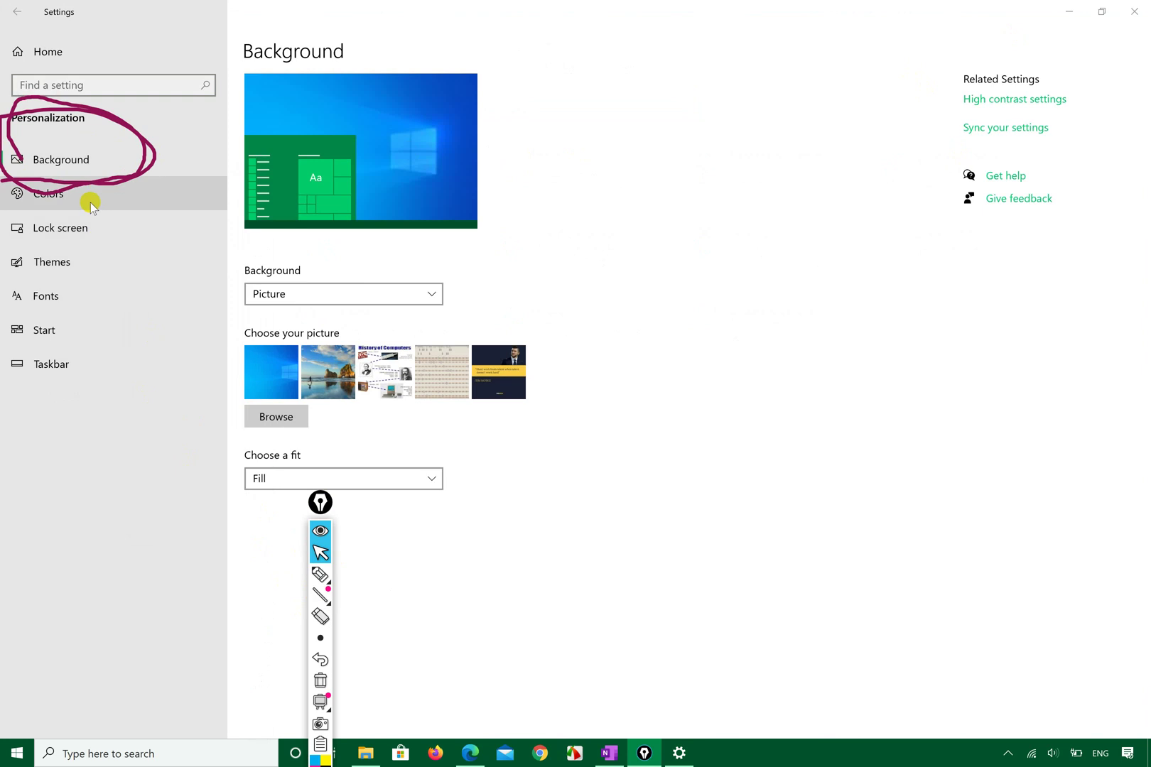
Open the Themes page, circle the Desktop icon settings link with the pen, and erase all drawings before returning to the normal cursor.
click(91, 260)
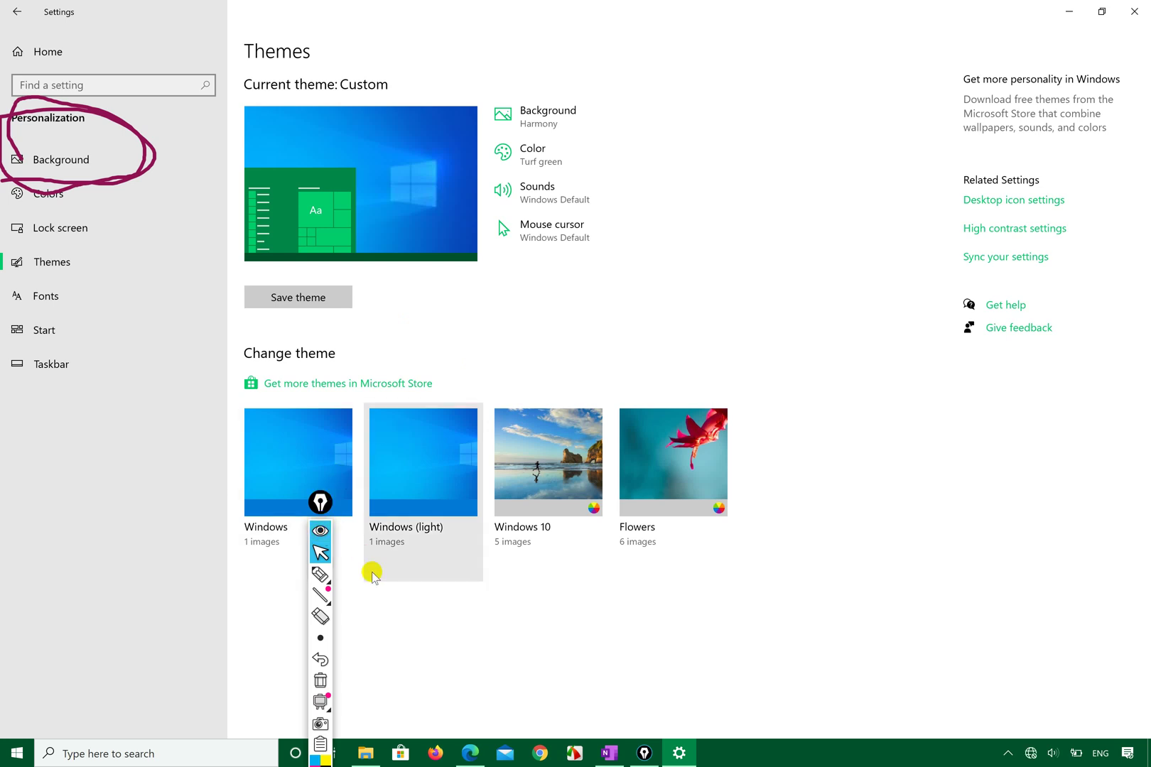
mouse_move(320, 576)
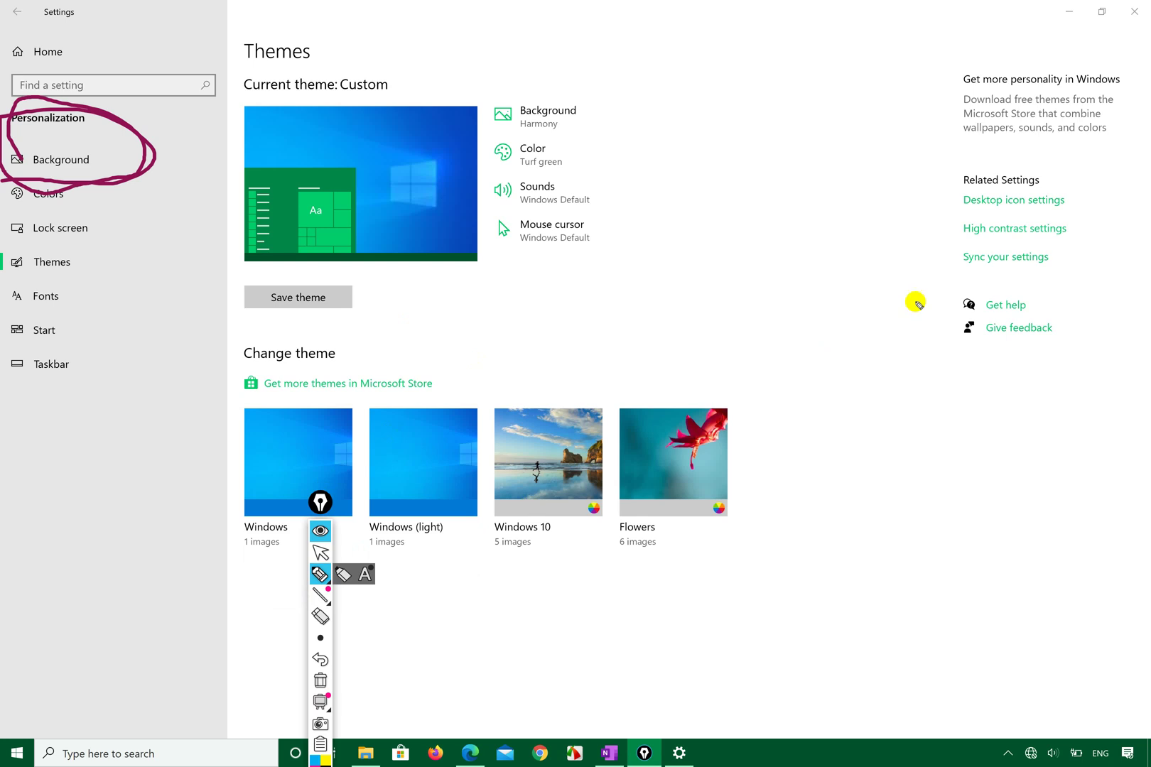
mouse_move(922, 268)
mouse_down()
mouse_move(1063, 159)
mouse_move(951, 247)
mouse_move(1035, 175)
mouse_move(1011, 256)
mouse_move(955, 227)
mouse_move(960, 252)
mouse_up()
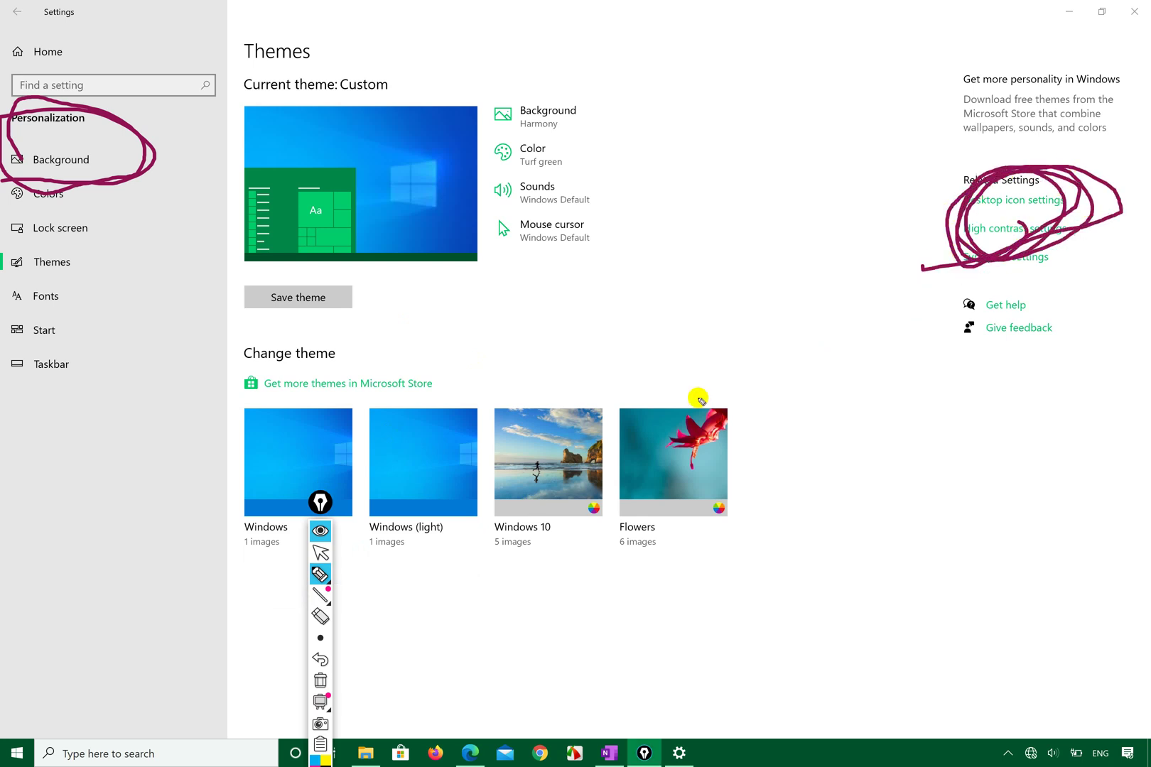
click(320, 680)
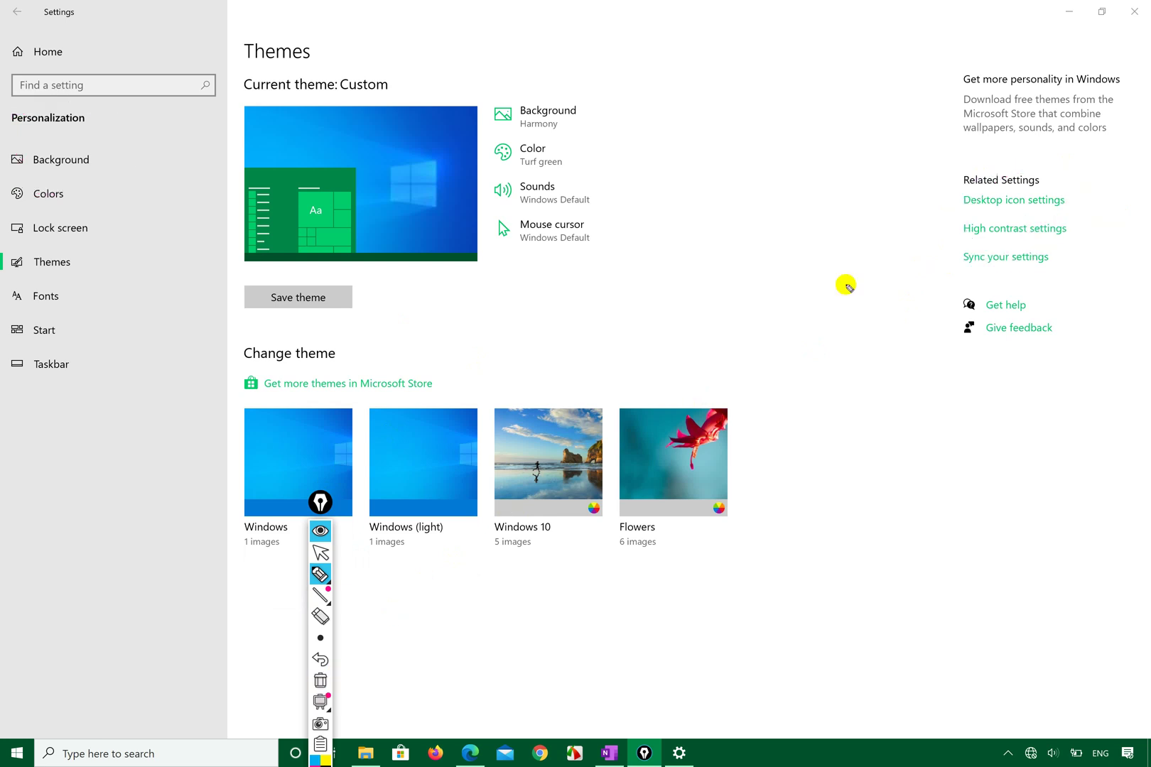
click(320, 553)
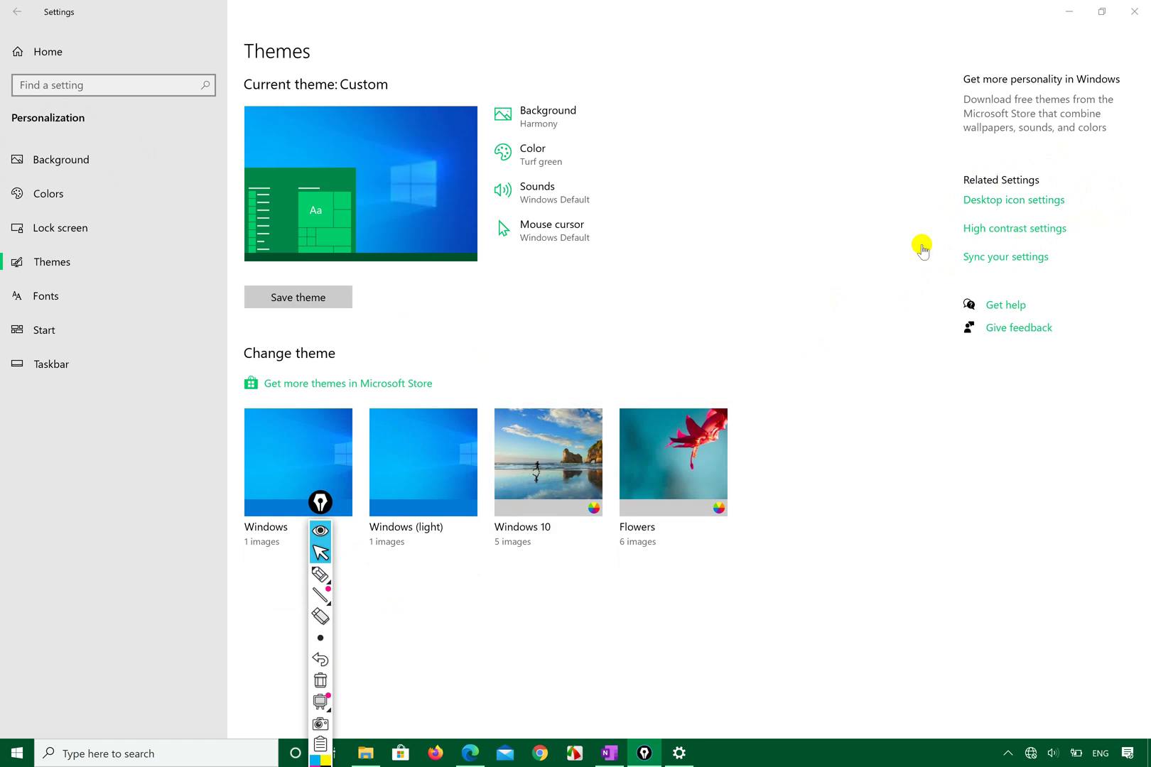
Open Desktop icon settings, minimize the Settings window, and move the dialog away from the desktop icons.
click(1014, 201)
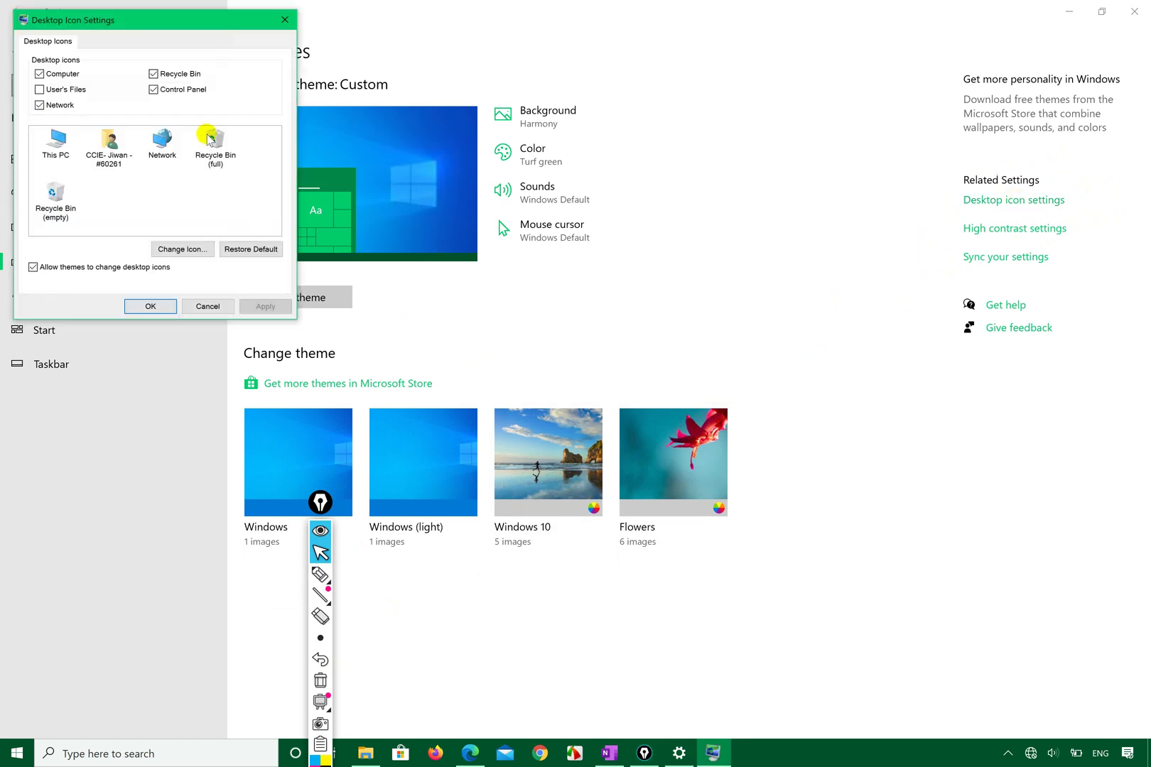
click(1071, 11)
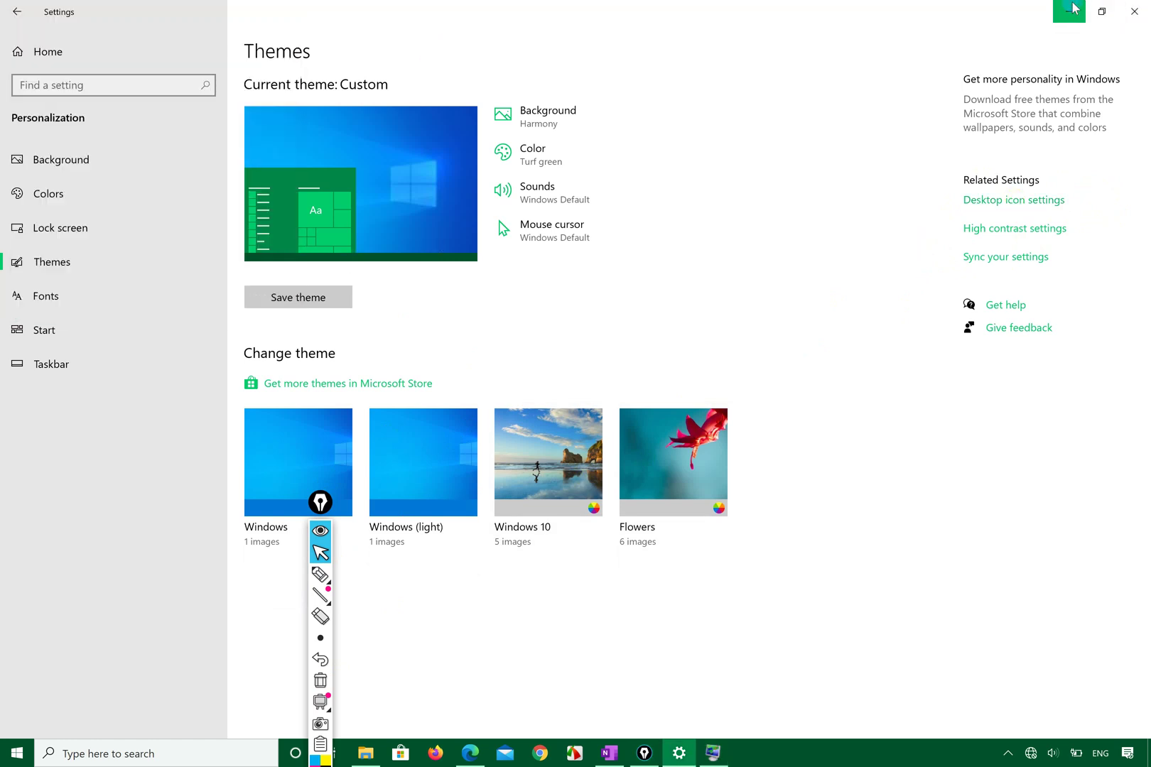
drag(157, 16, 515, 72)
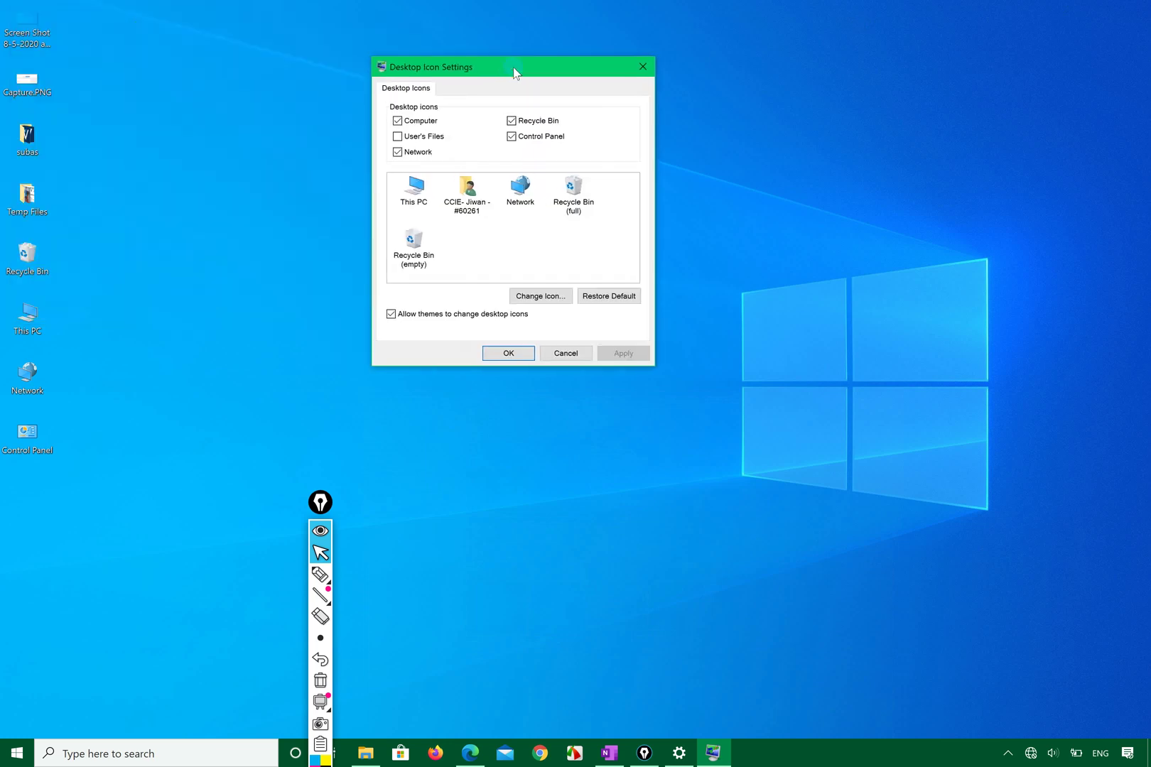
Select the This PC icon on the desktop and its matching entry in the Desktop Icon Settings list.
click(27, 316)
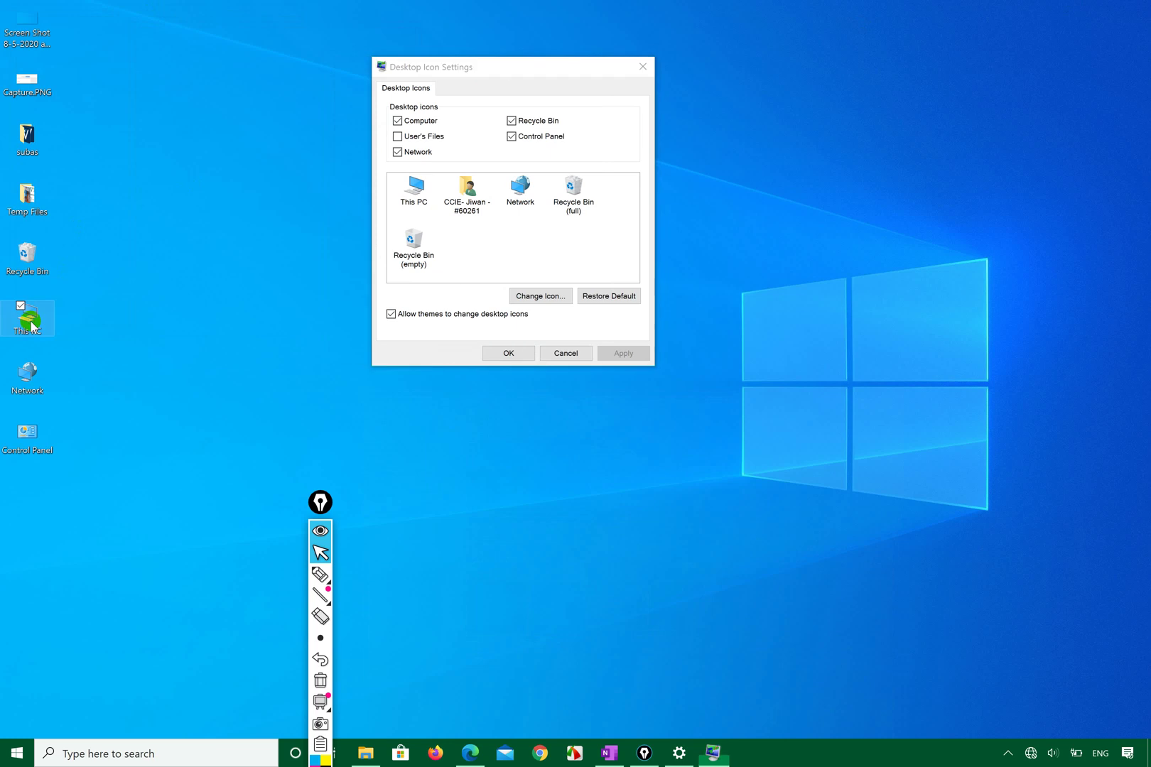
click(517, 230)
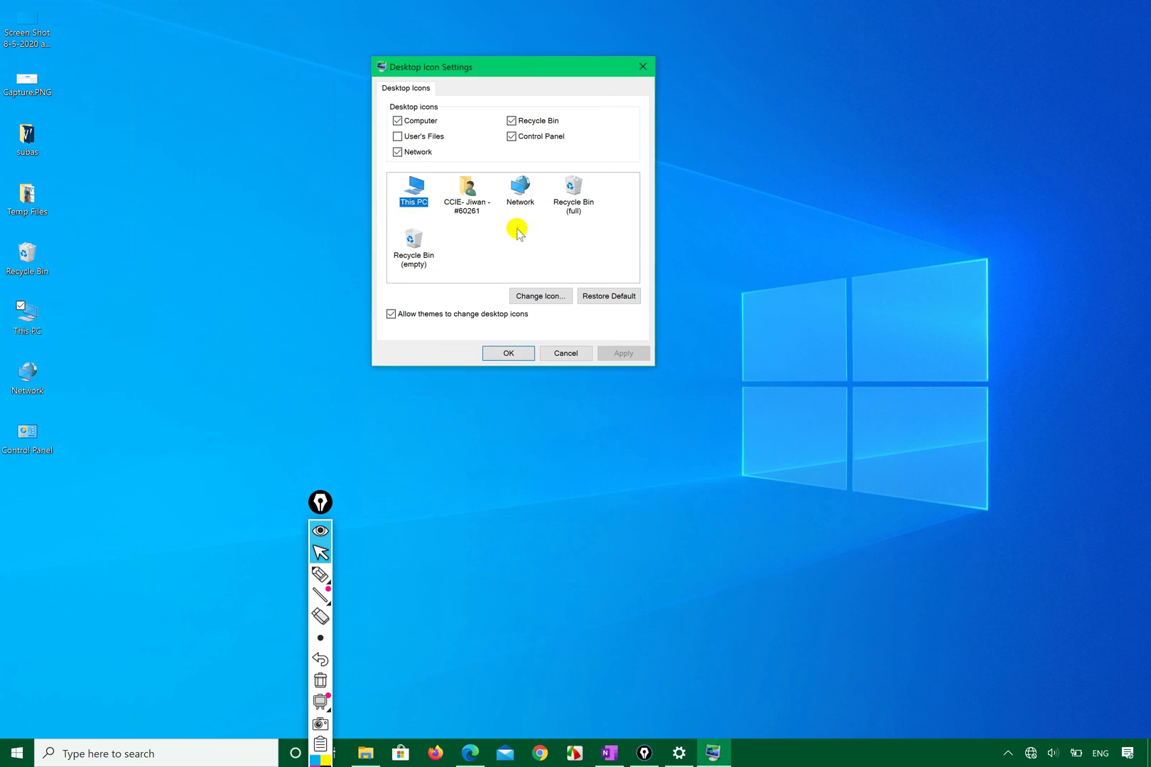
click(492, 245)
click(415, 191)
Circle the Change Icon option with the pen and return to the normal cursor.
click(320, 574)
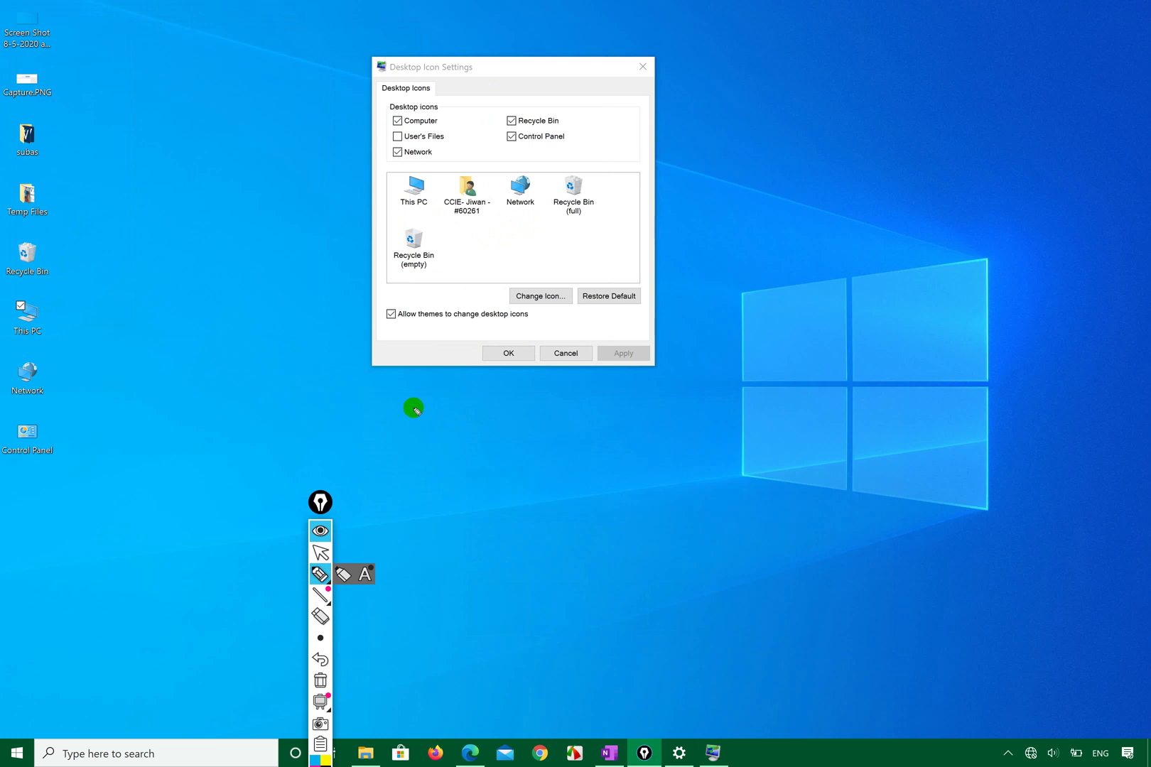
mouse_move(501, 301)
mouse_down()
mouse_move(568, 293)
mouse_move(495, 302)
mouse_move(508, 314)
mouse_up()
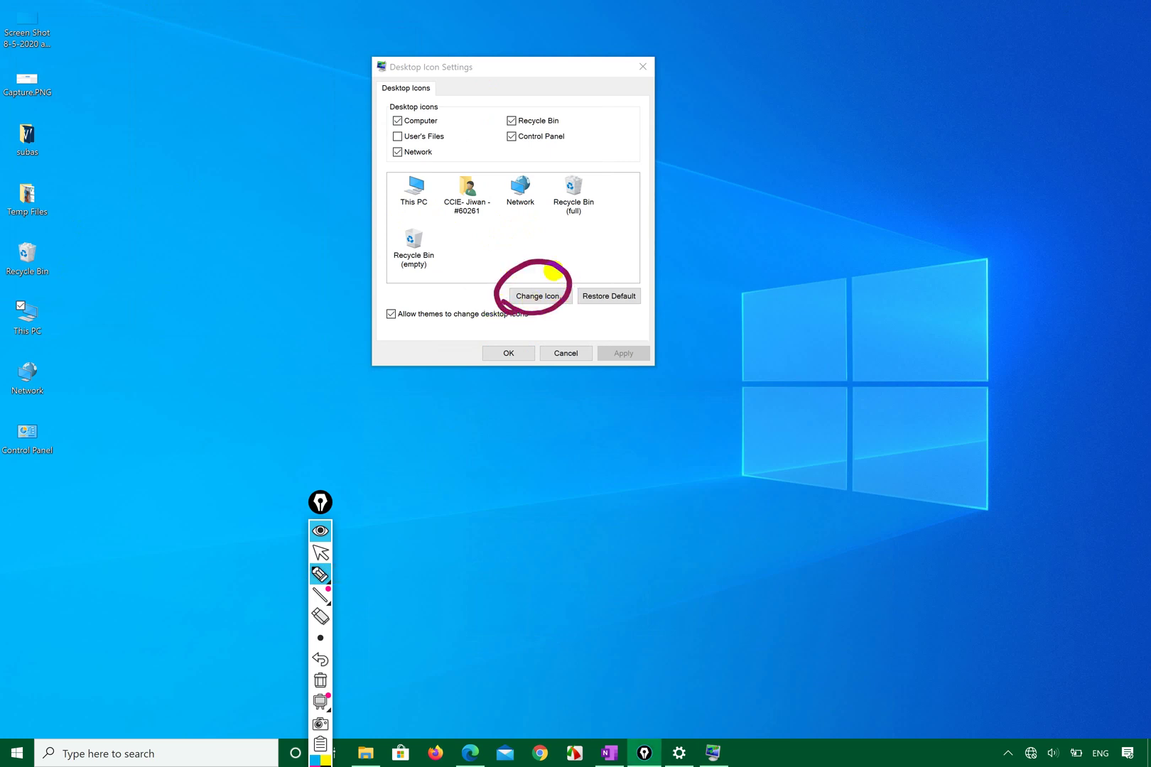
click(320, 553)
Change the This PC desktop icon to the red shield with a white X and apply the change.
click(426, 209)
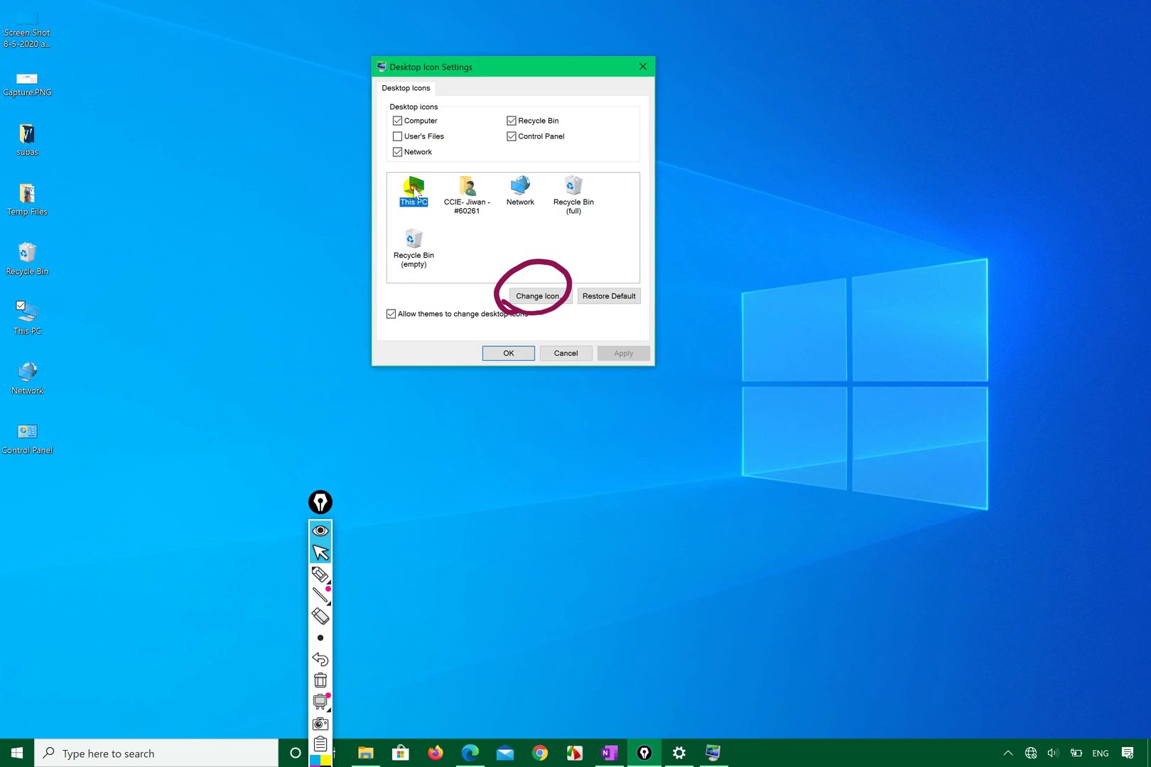
click(529, 291)
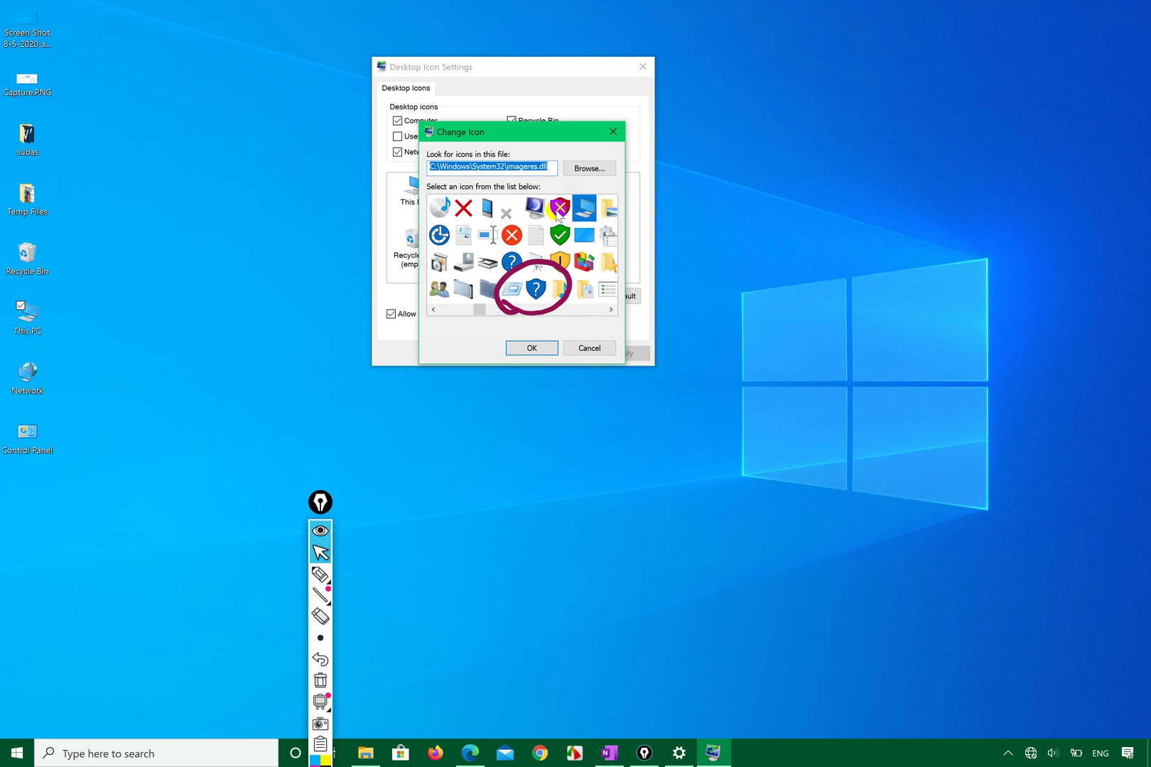
click(560, 209)
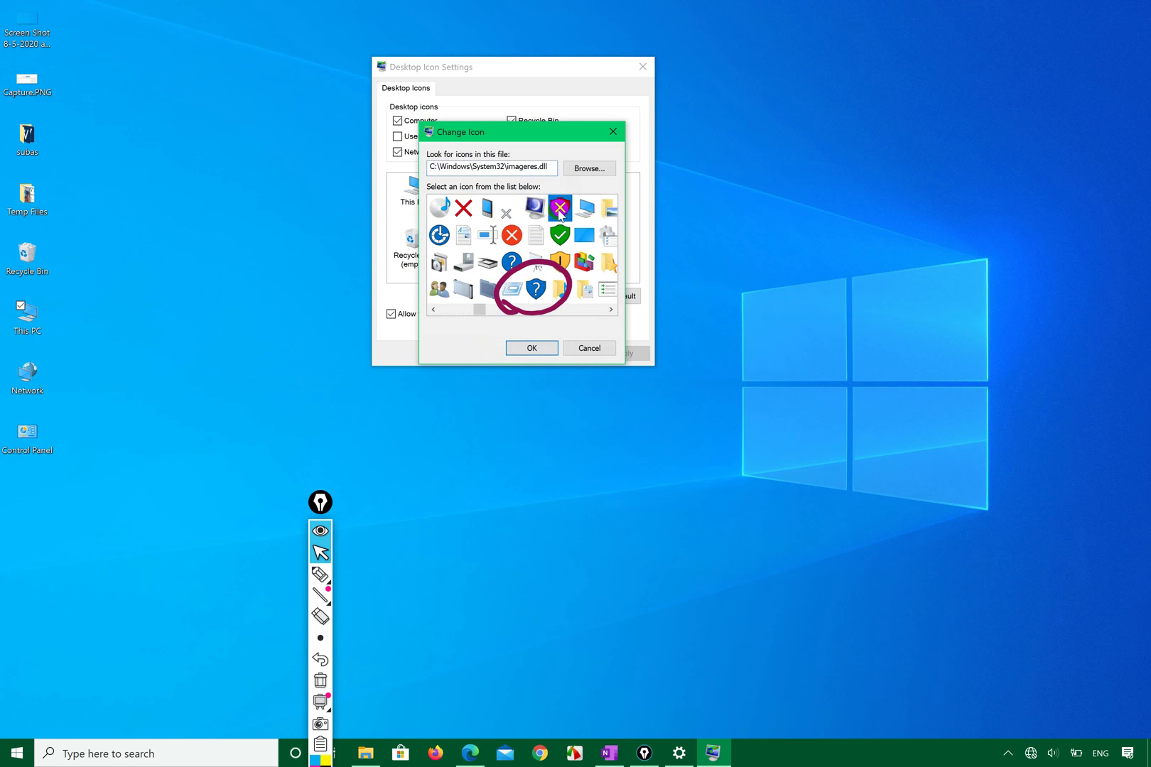
click(537, 345)
click(623, 353)
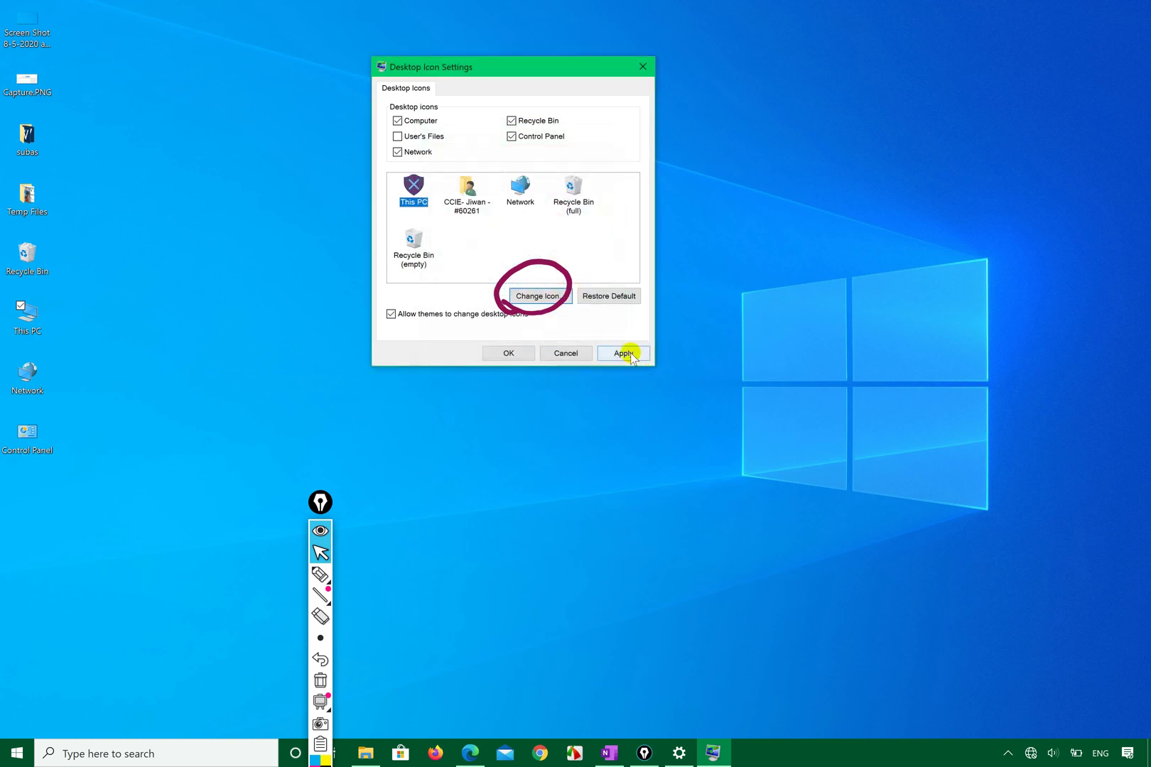
click(121, 354)
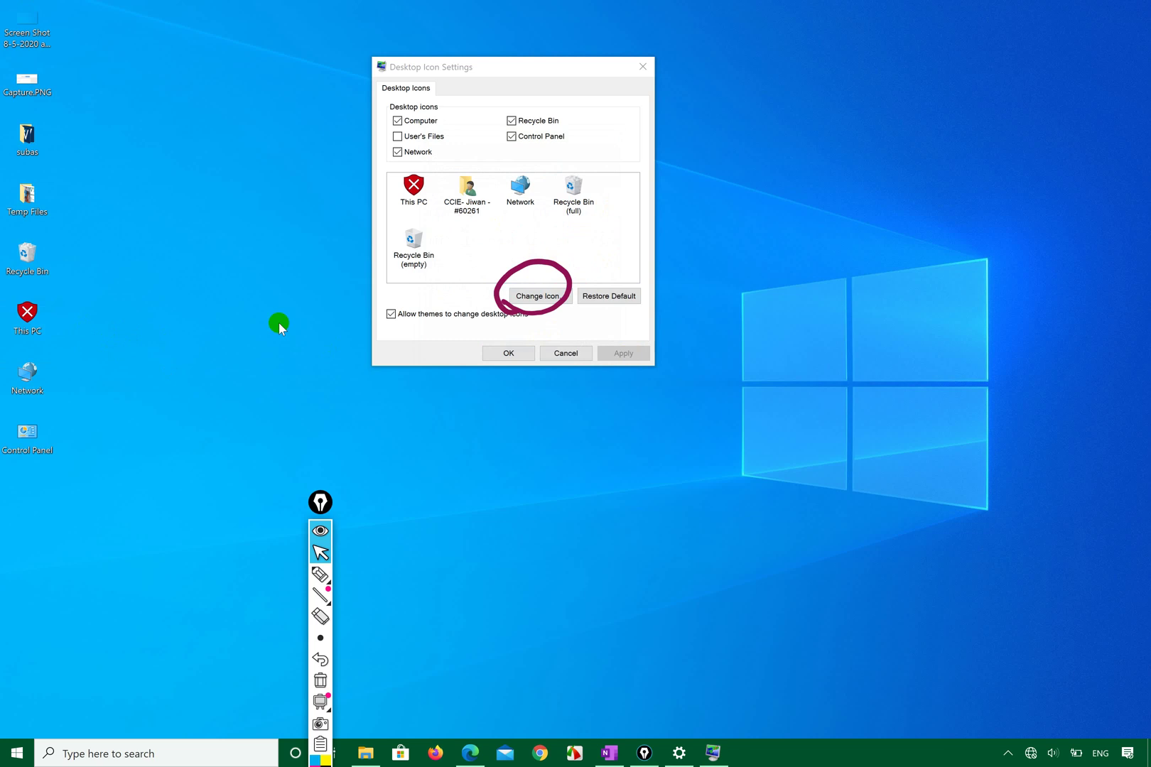
Circle the This PC icon on the desktop with the pen and return to the normal cursor.
click(320, 573)
click(211, 397)
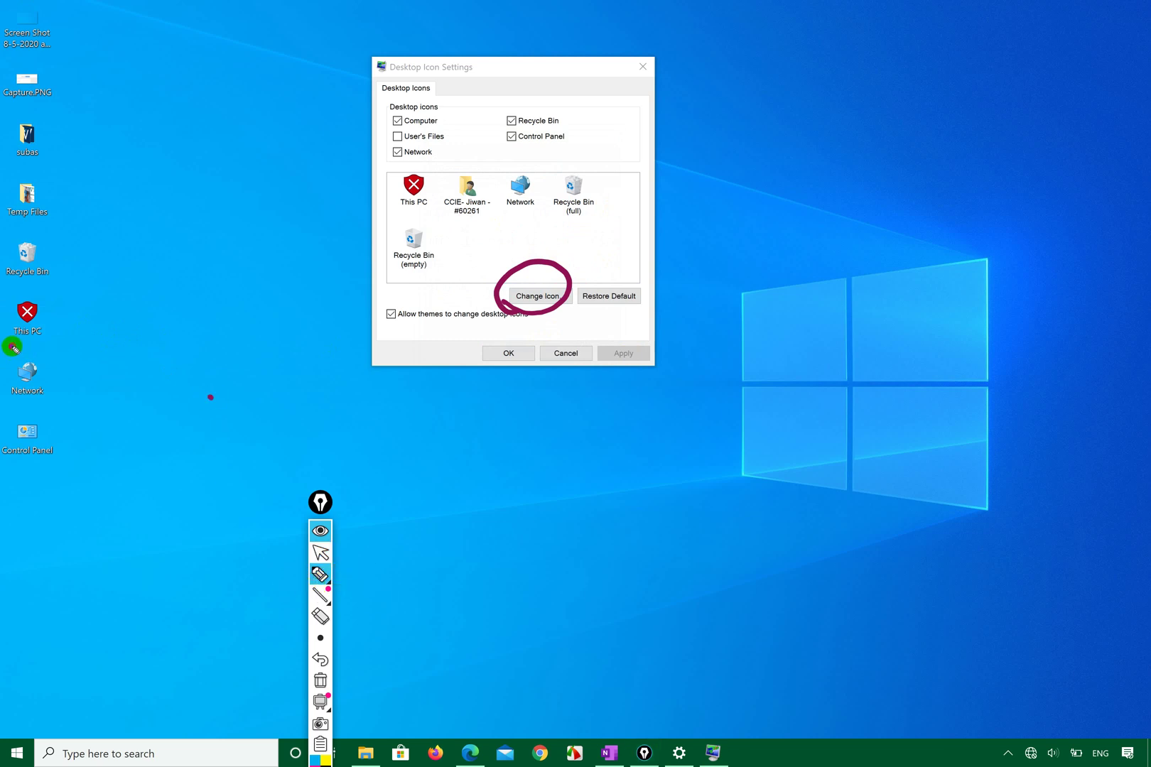
mouse_move(12, 348)
mouse_down()
mouse_move(110, 337)
mouse_move(57, 285)
mouse_move(7, 304)
mouse_move(10, 346)
mouse_up()
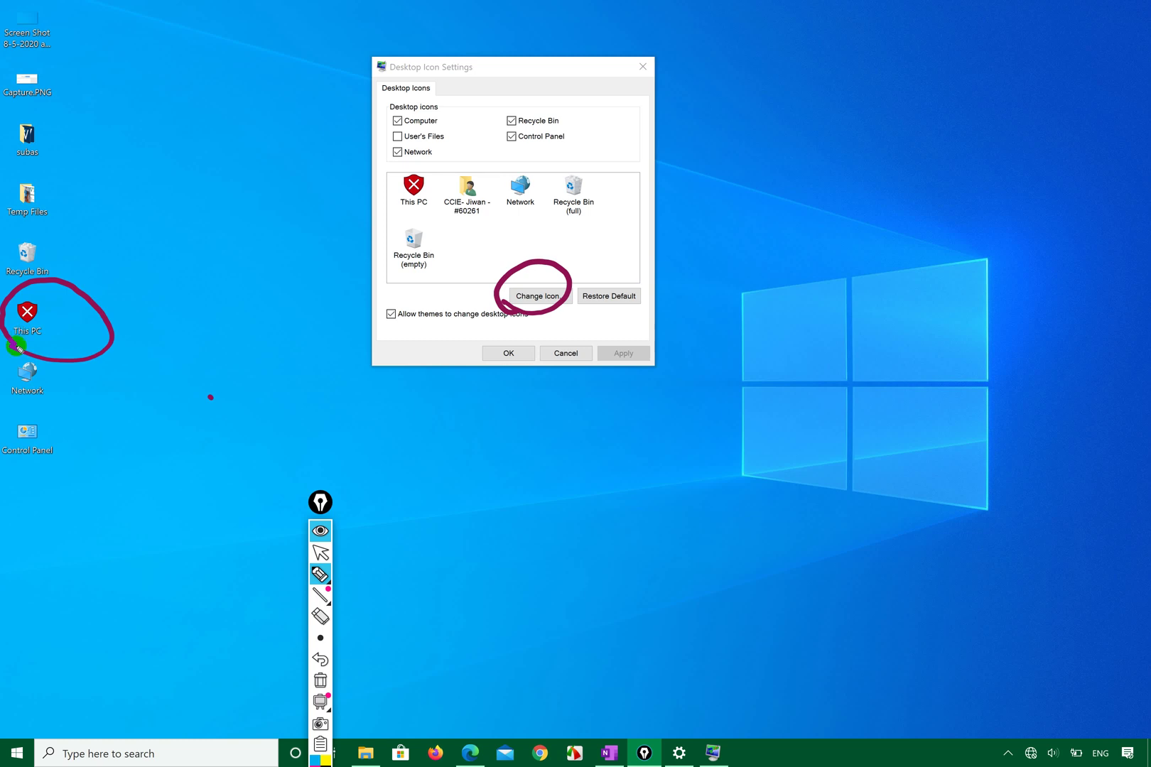
click(321, 553)
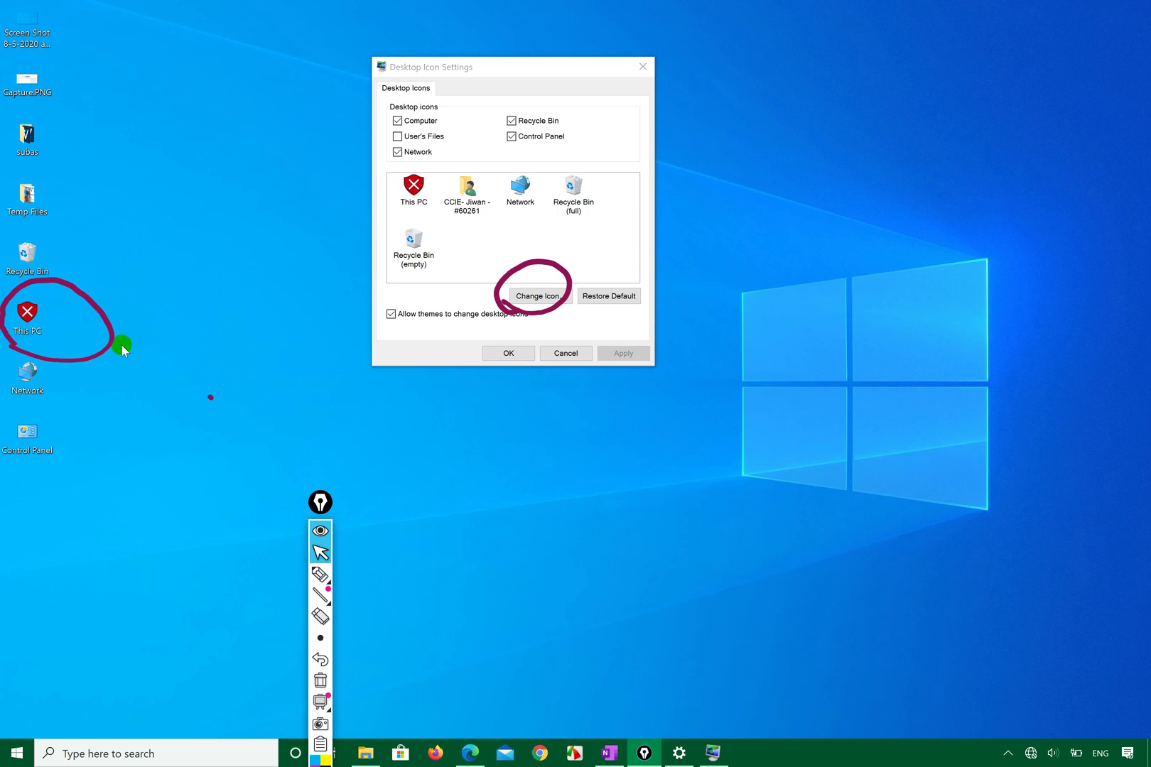
Open This PC from its desktop icon to check that it still works, and close its window.
click(28, 321)
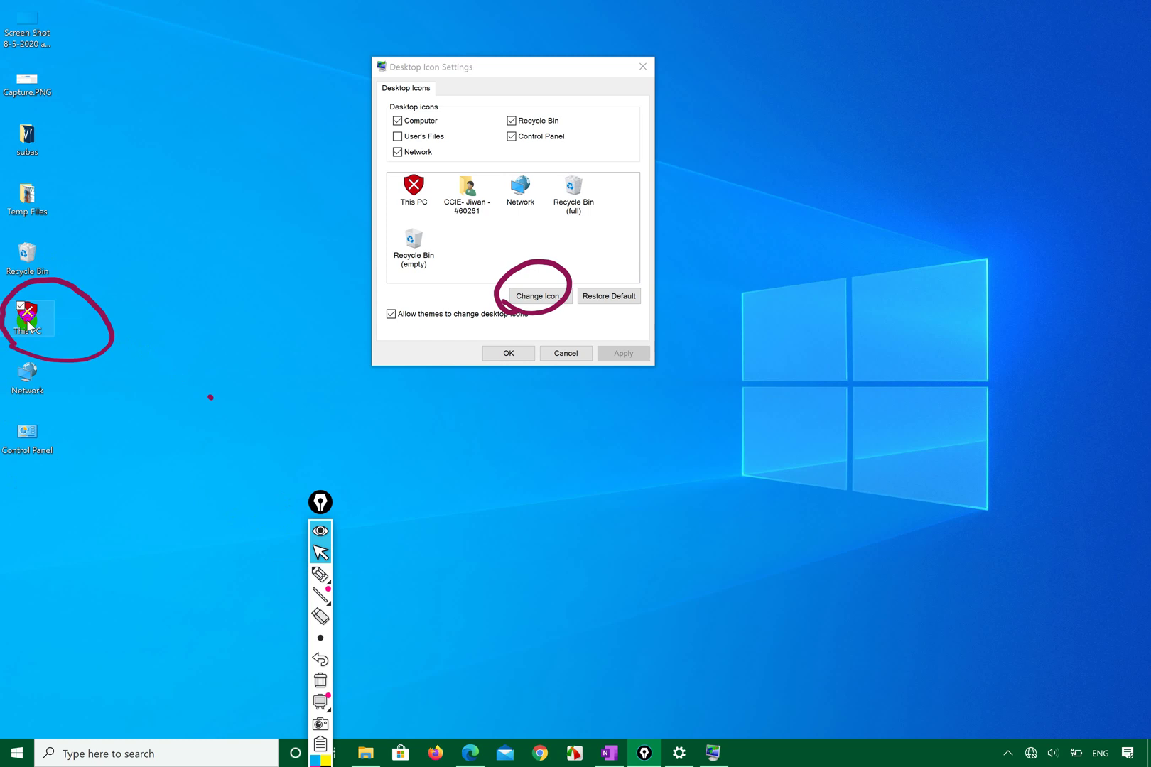
double_click(28, 323)
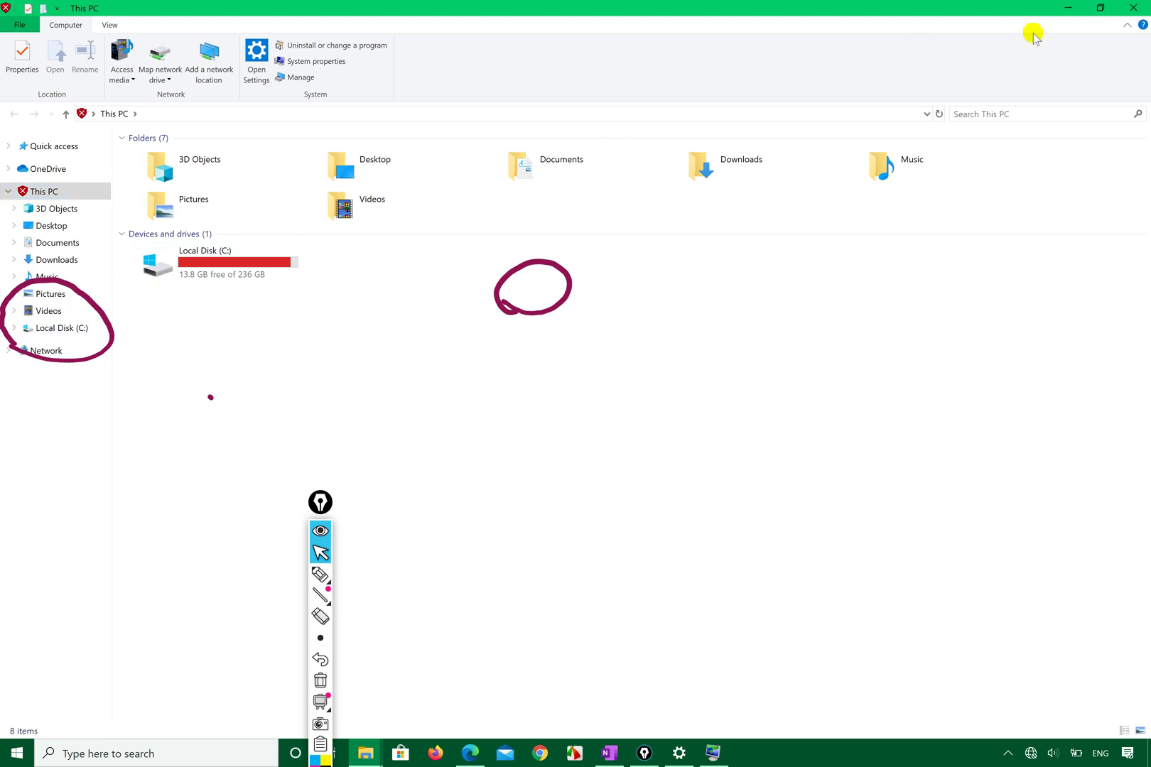
click(1126, 7)
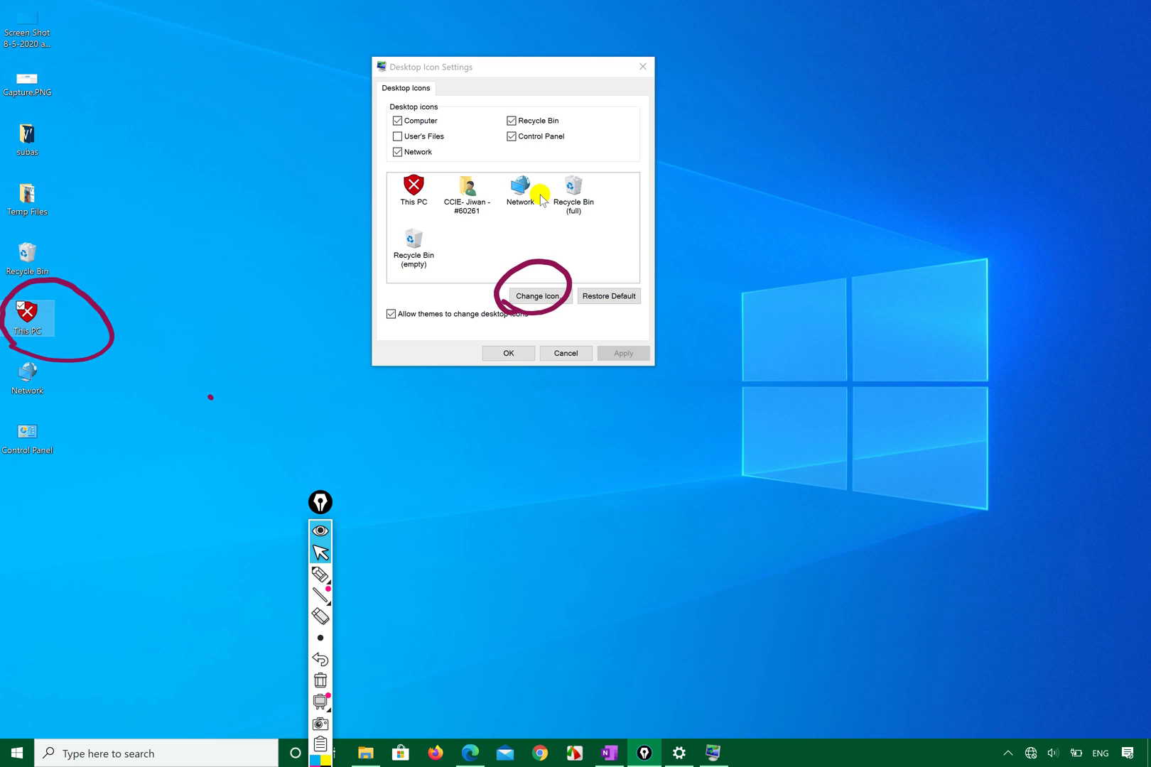
Restore the default icon for This PC and apply the change.
click(419, 189)
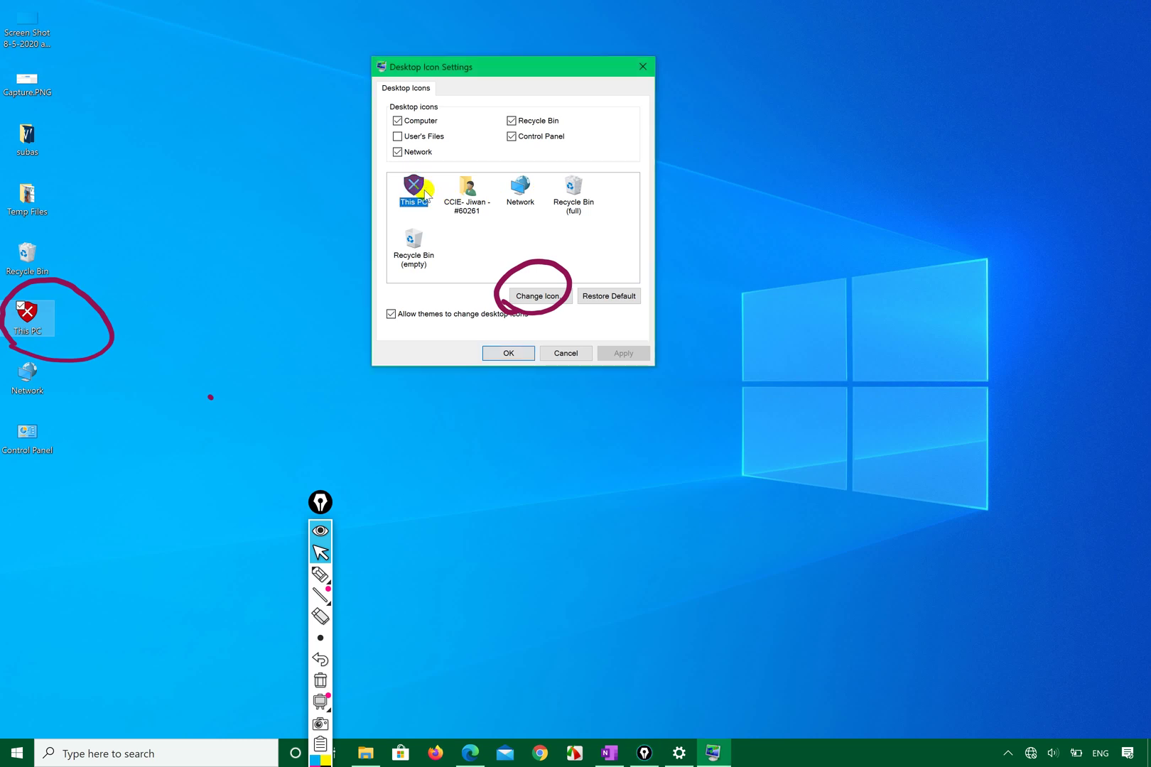
click(609, 295)
click(626, 355)
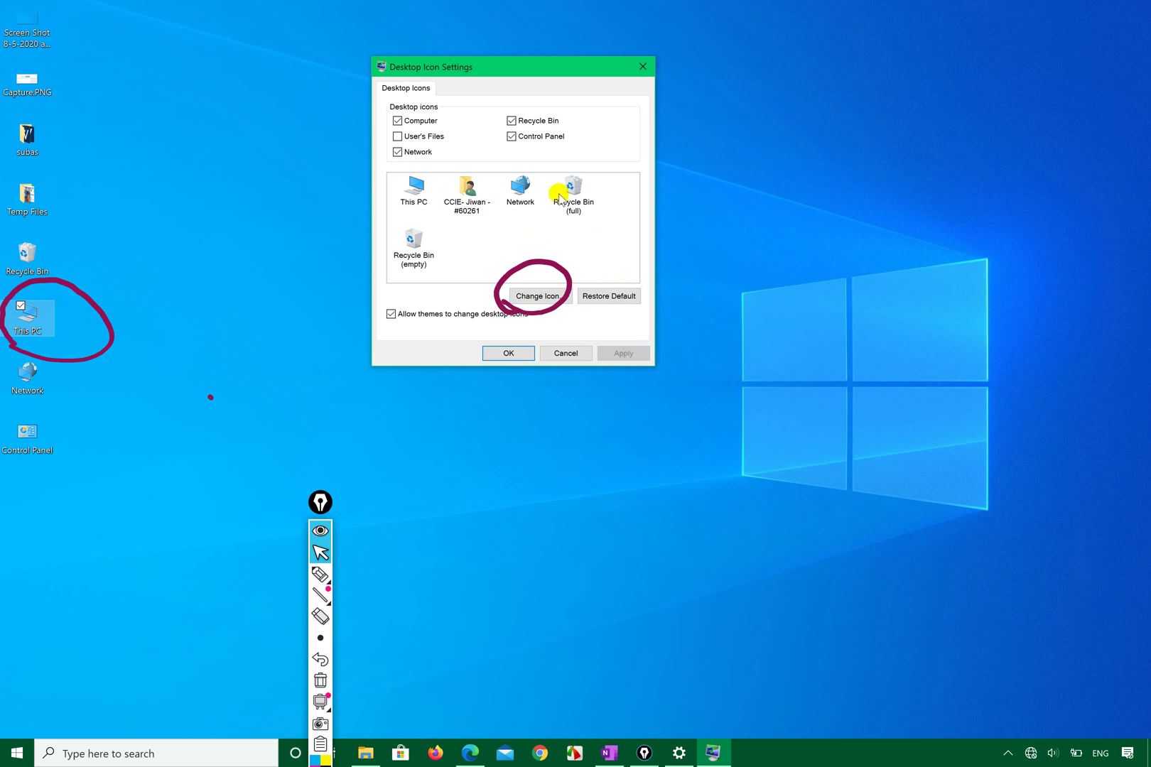
Change the Recycle Bin (full) icon to the globe with a prohibition sign and apply it to the desktop.
click(421, 192)
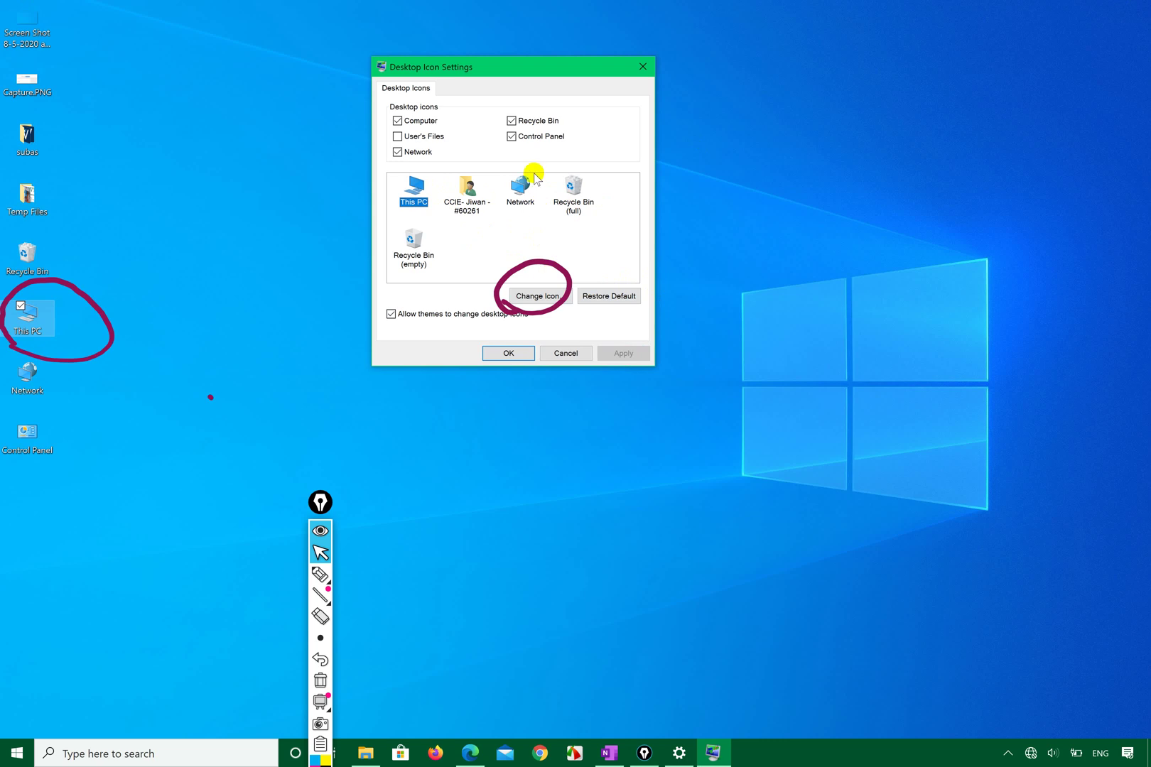
click(573, 186)
click(423, 245)
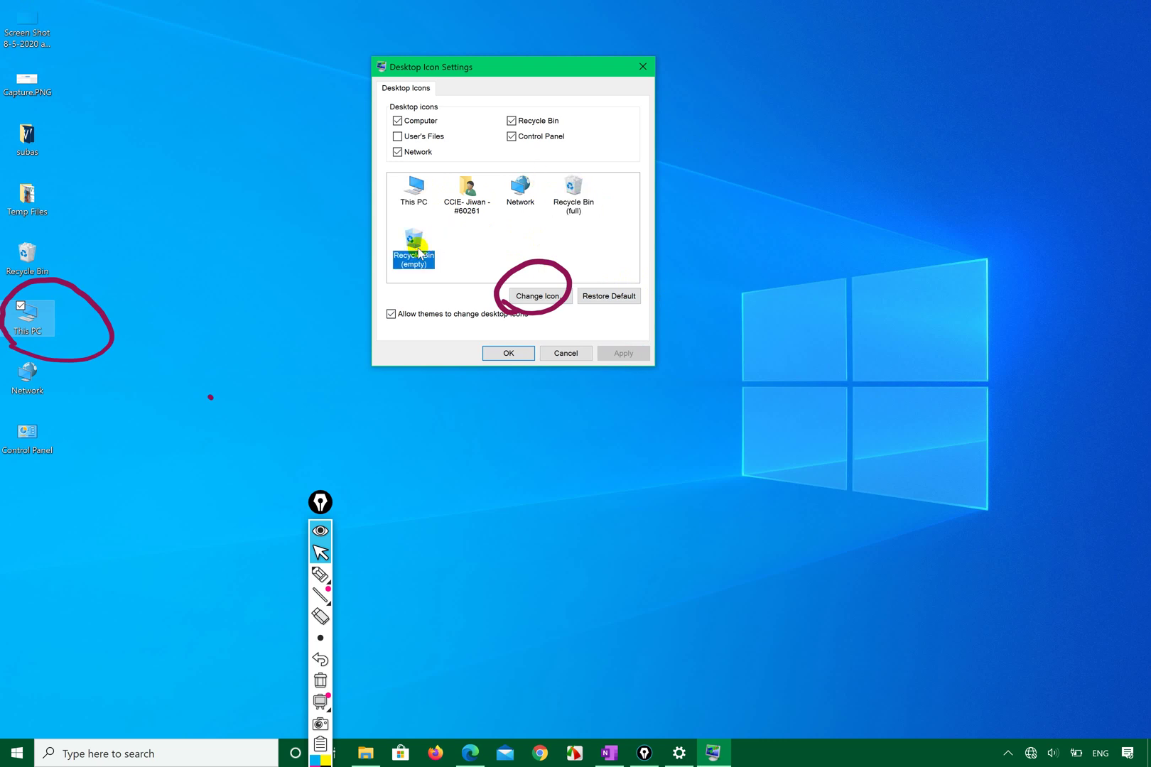
click(584, 202)
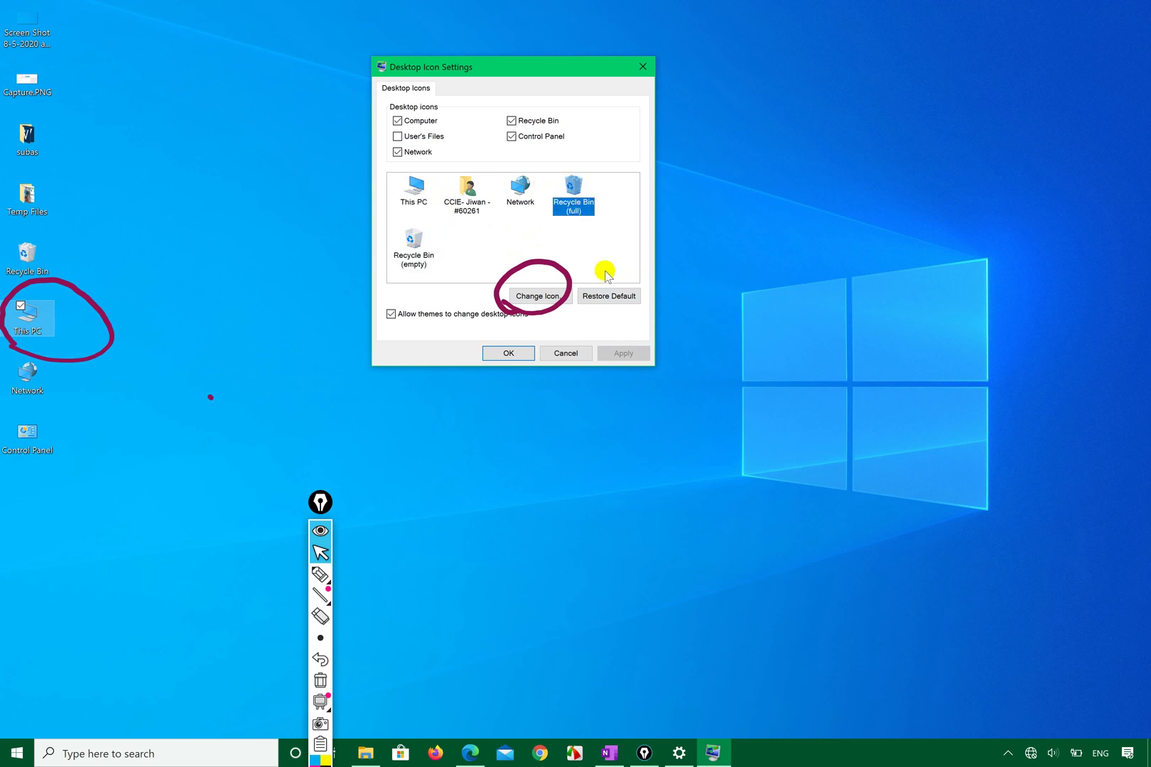
click(533, 296)
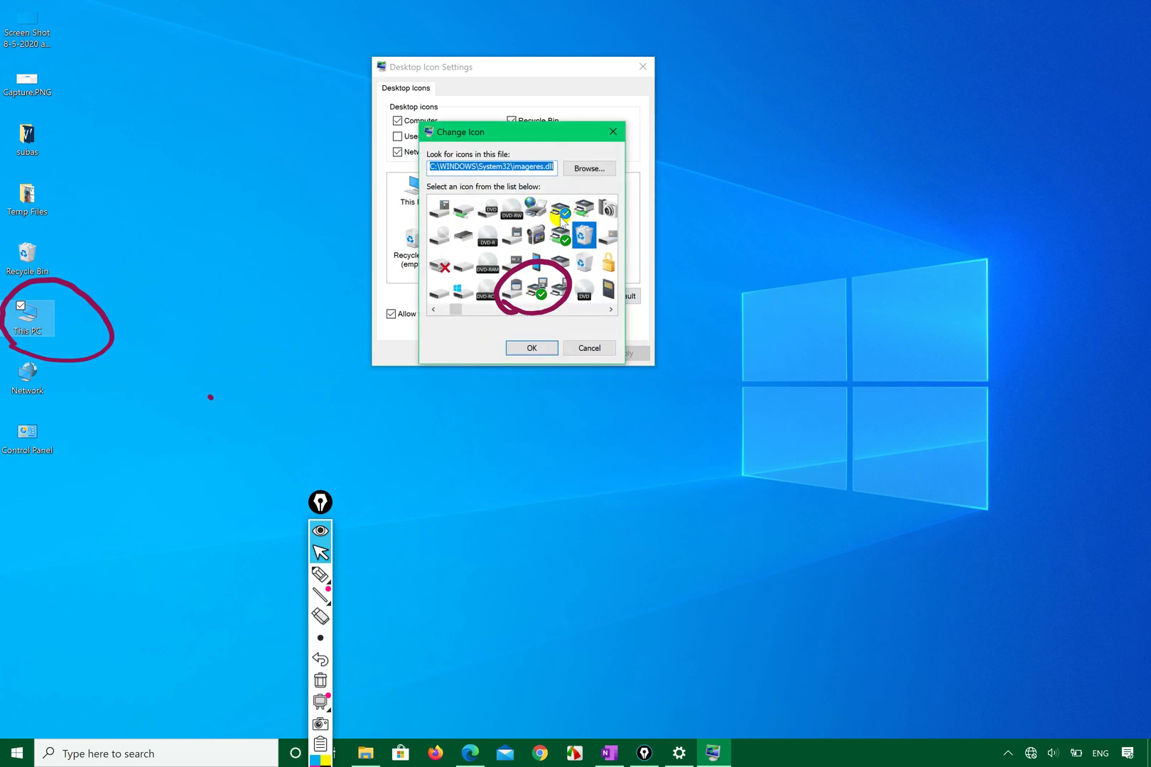
scroll(589, 224, down, 5)
scroll(595, 228, down, 15)
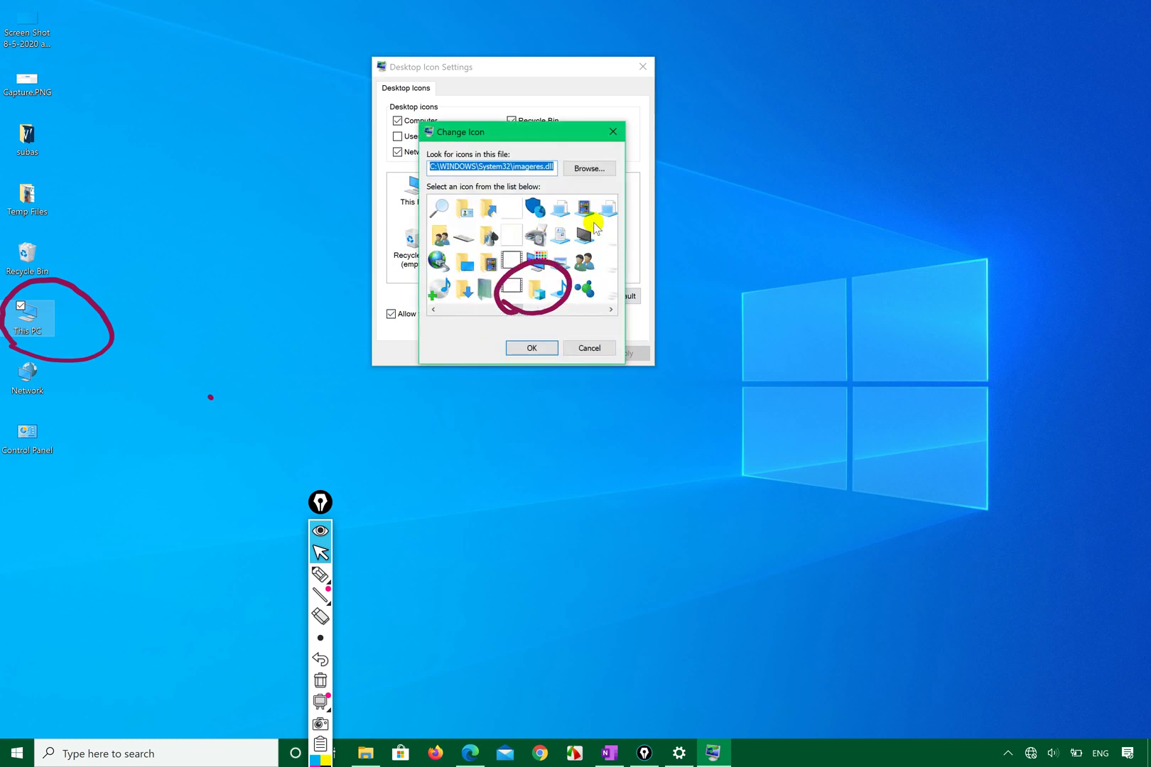
scroll(595, 226, down, 3)
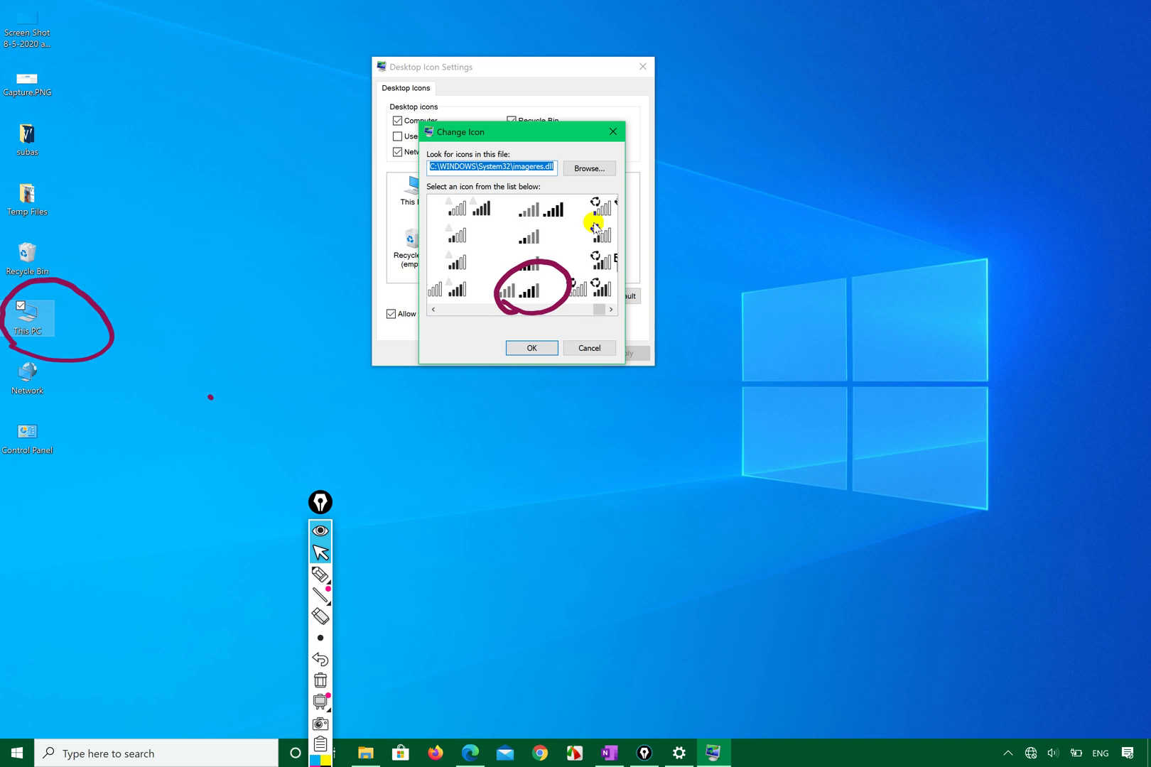
click(587, 208)
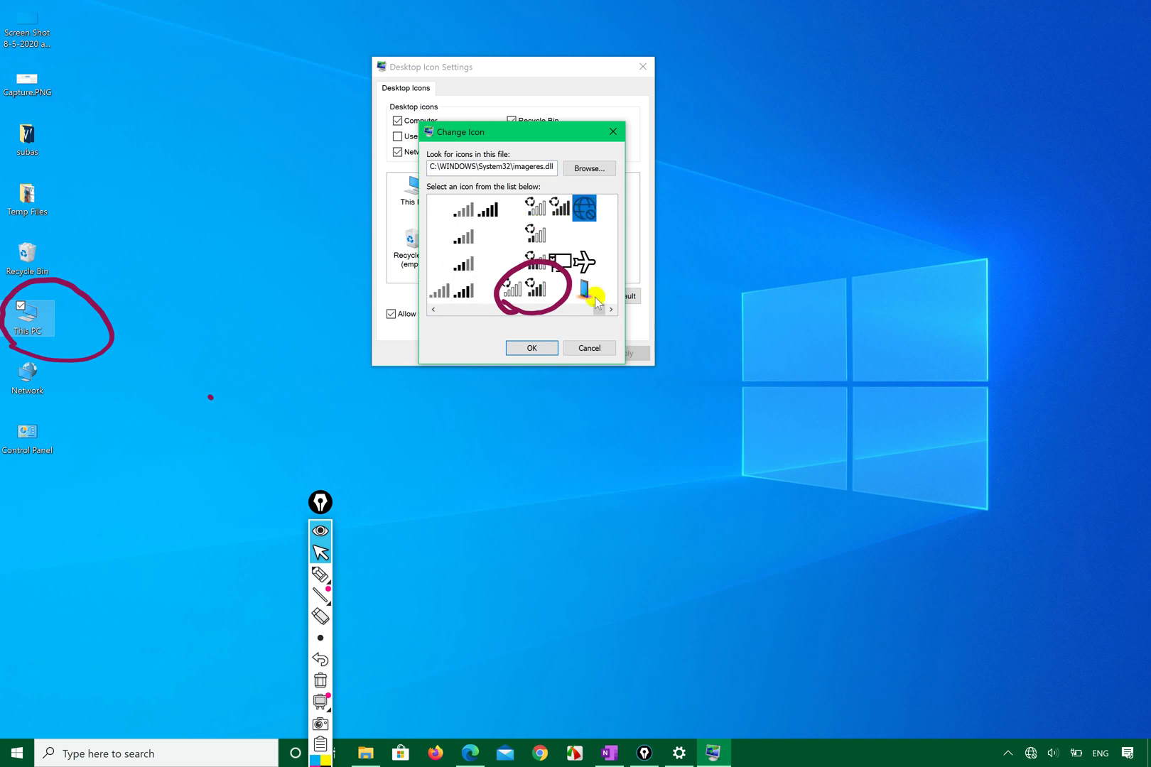
click(528, 347)
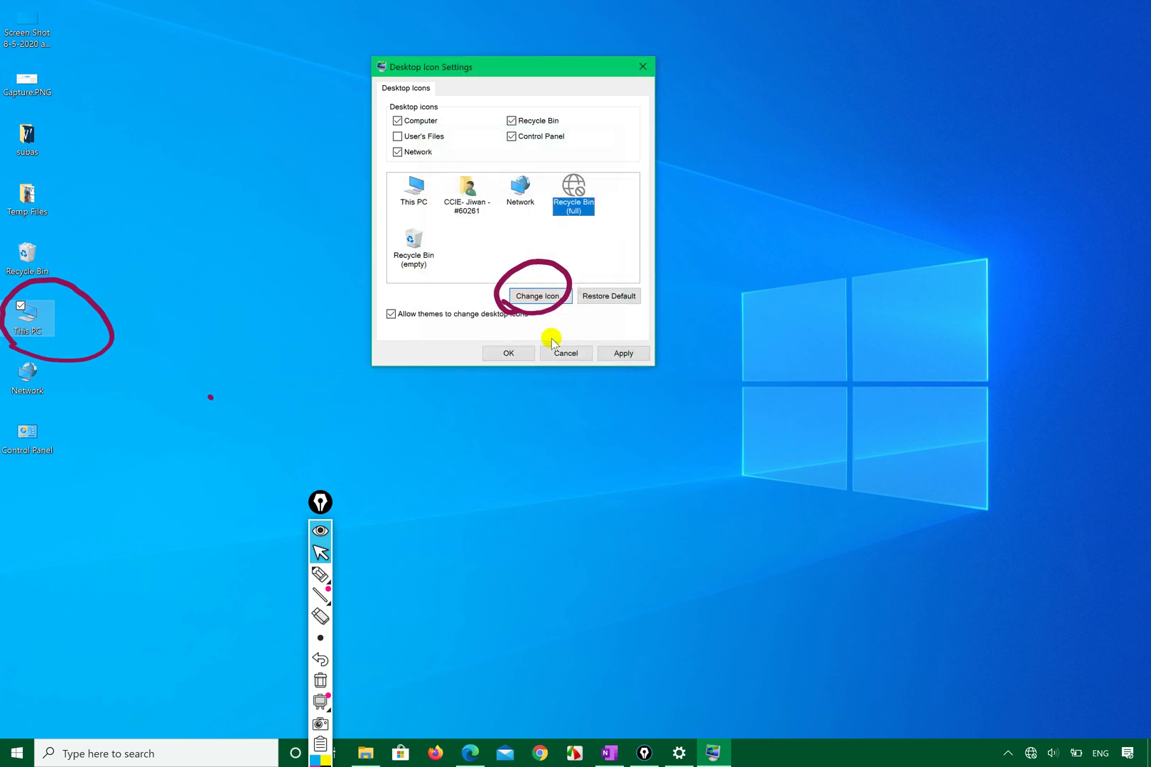
click(615, 348)
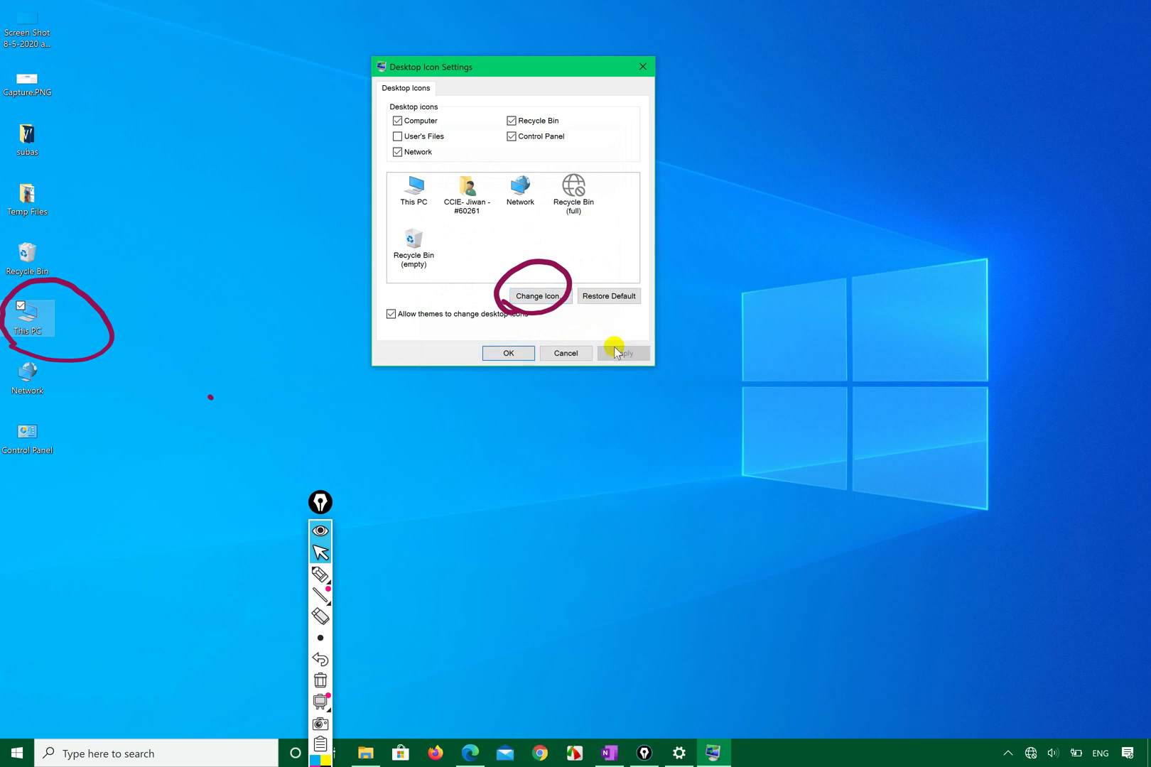
click(50, 259)
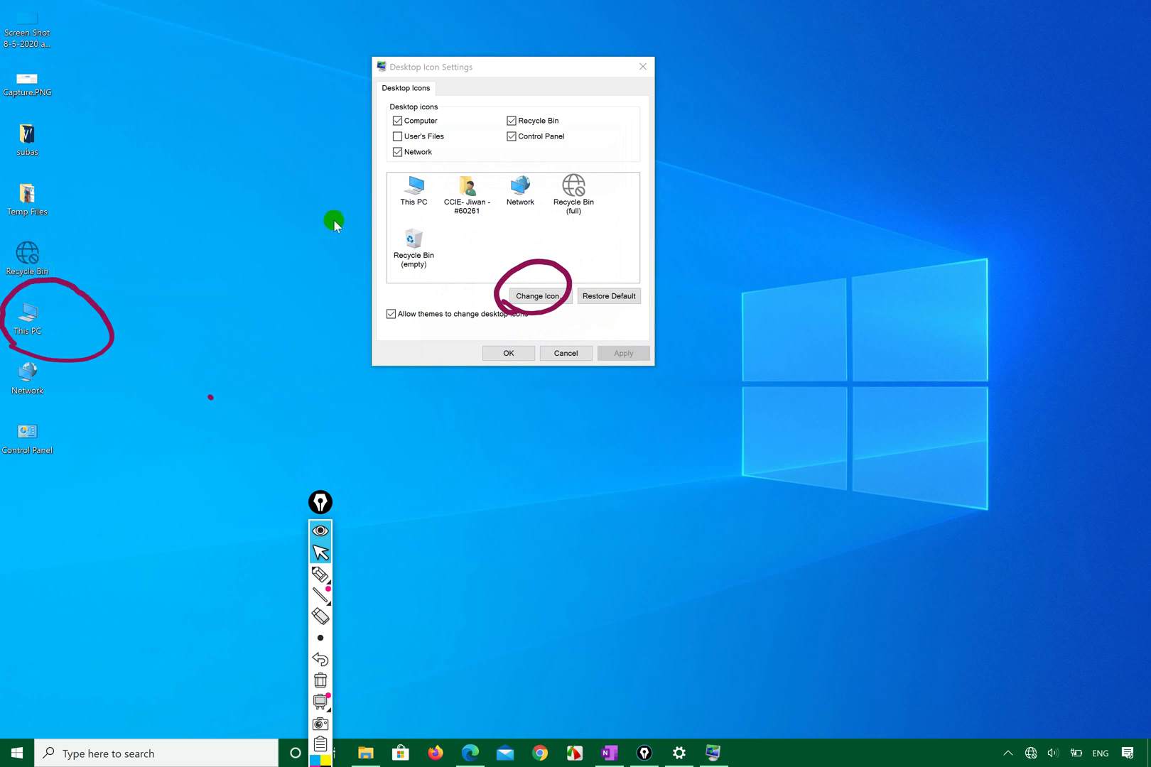
Restore the default Recycle Bin (full) icon, apply the change, and close Desktop Icon Settings.
click(611, 297)
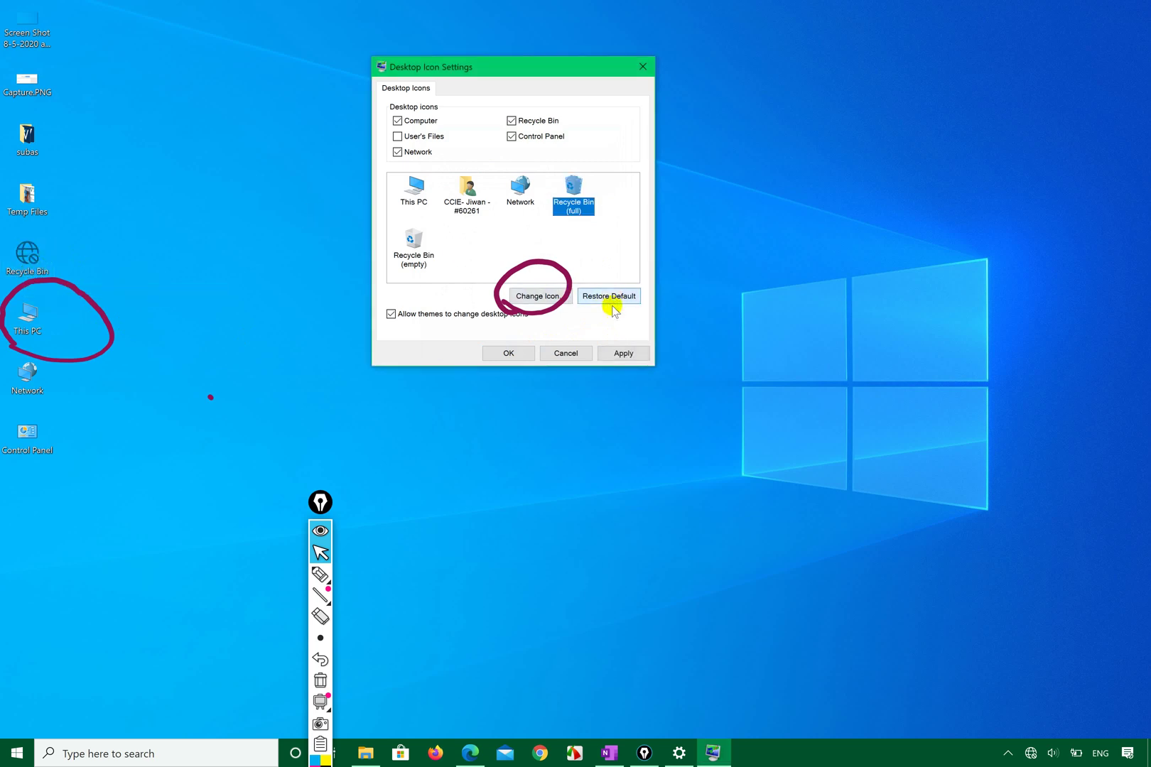
click(618, 353)
click(509, 353)
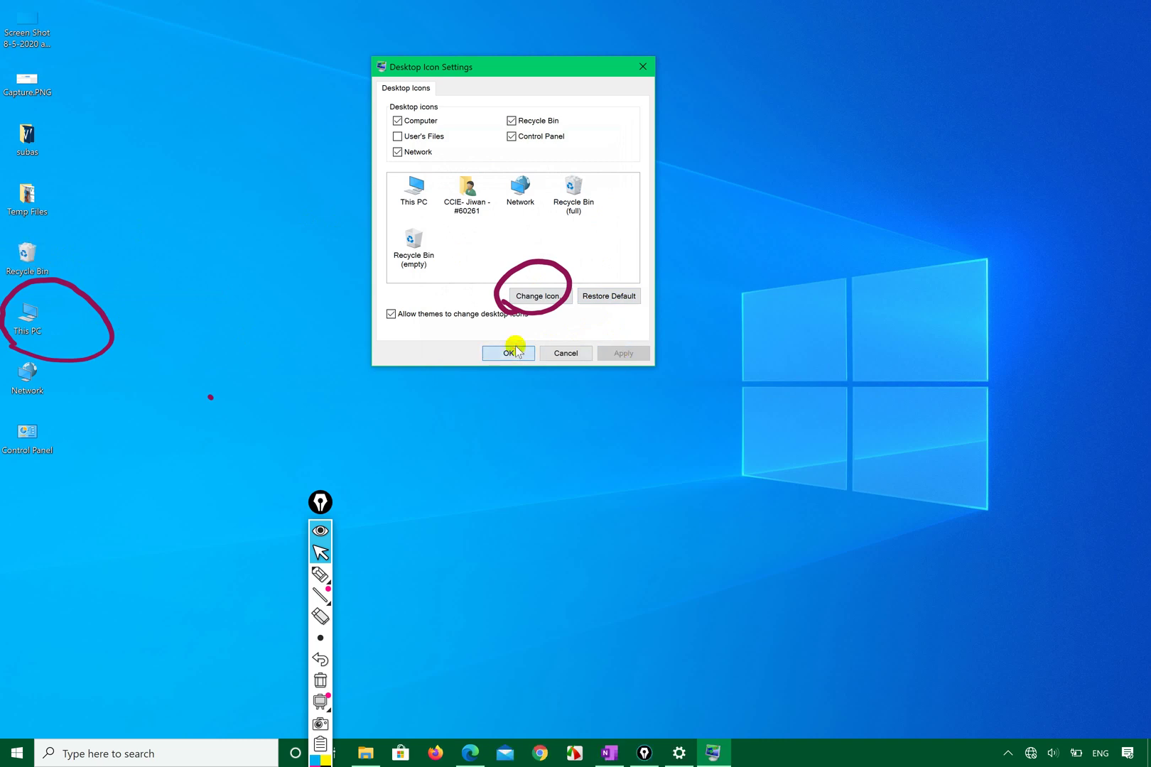
Return to the Settings window and set the accent color on the Colors page to the dark teal Windows color.
click(673, 751)
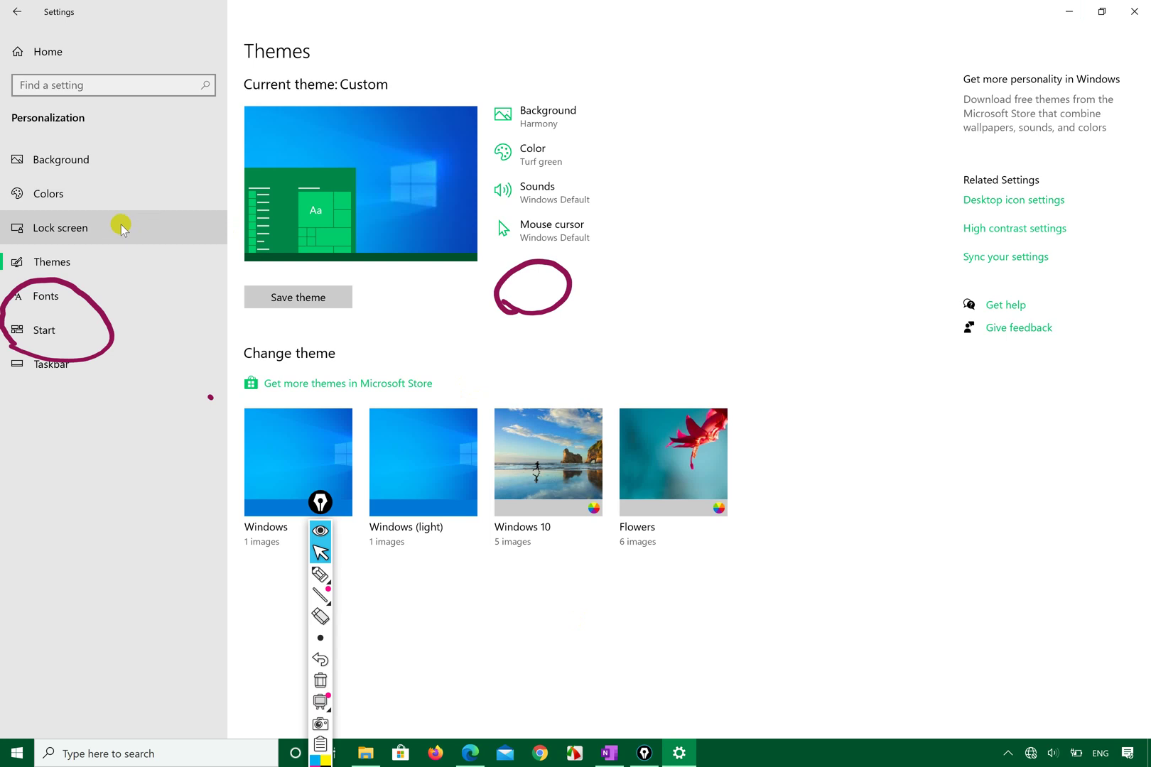
click(97, 201)
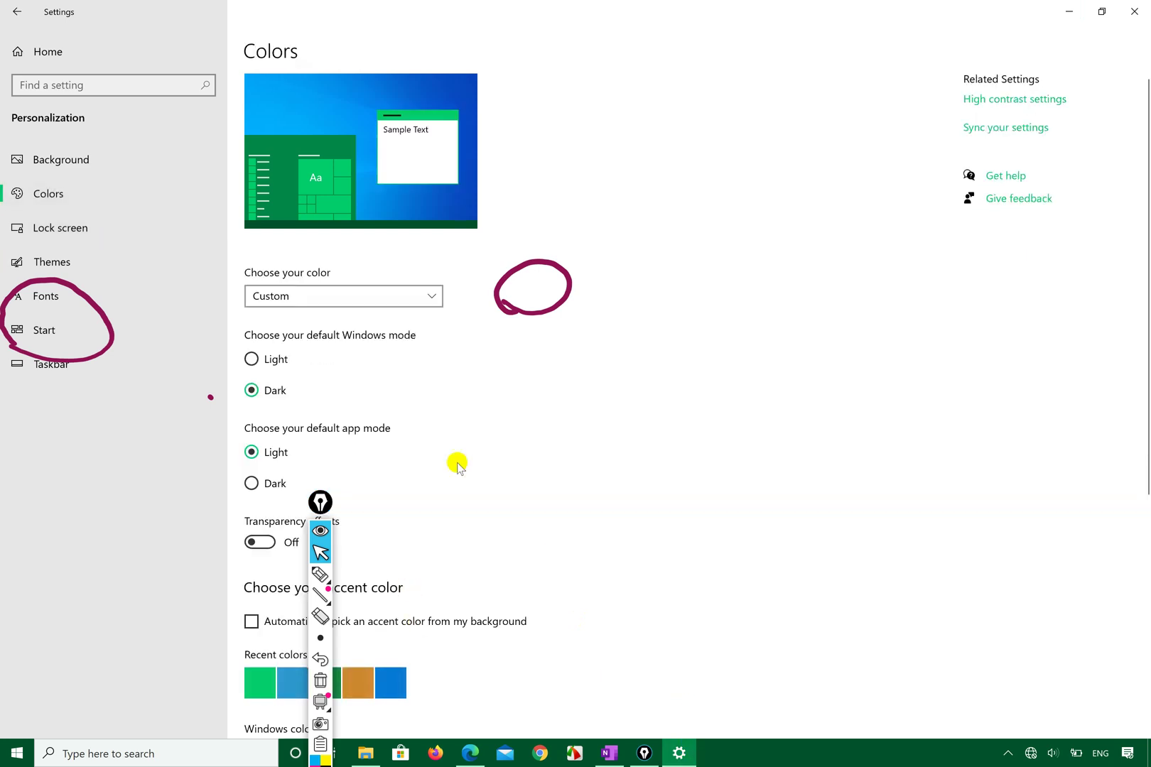
scroll(444, 455, down, 5)
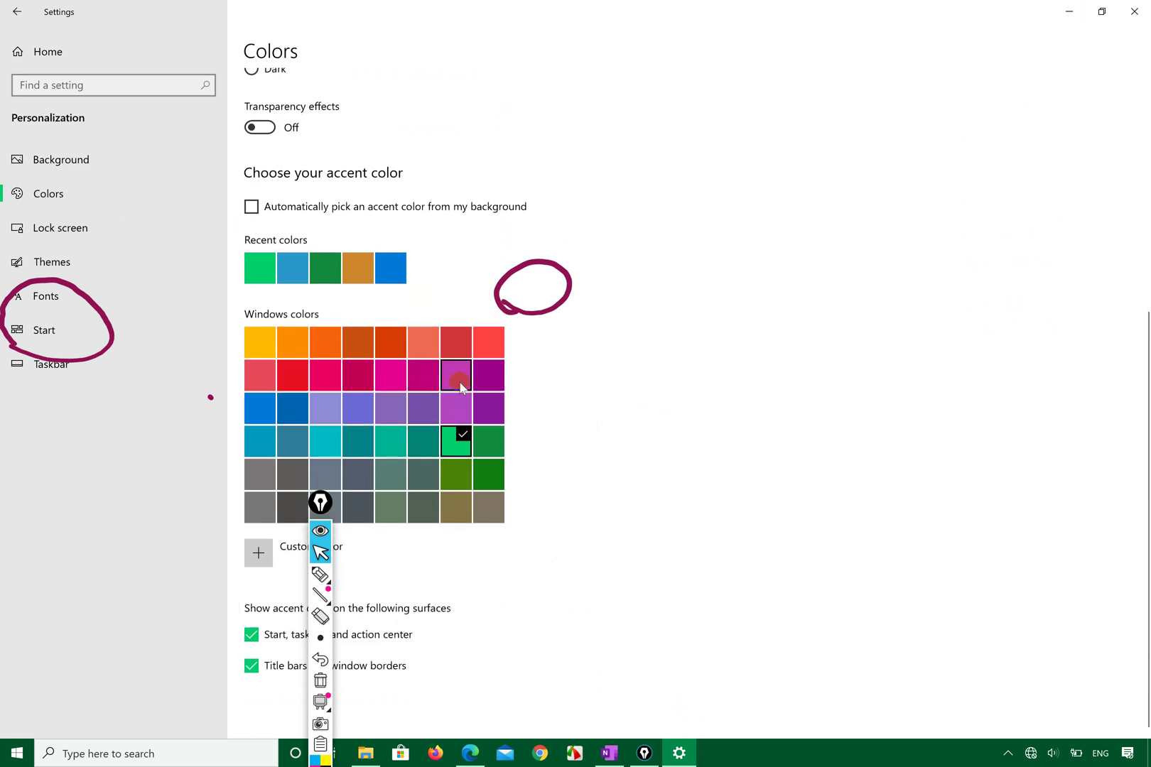
click(490, 345)
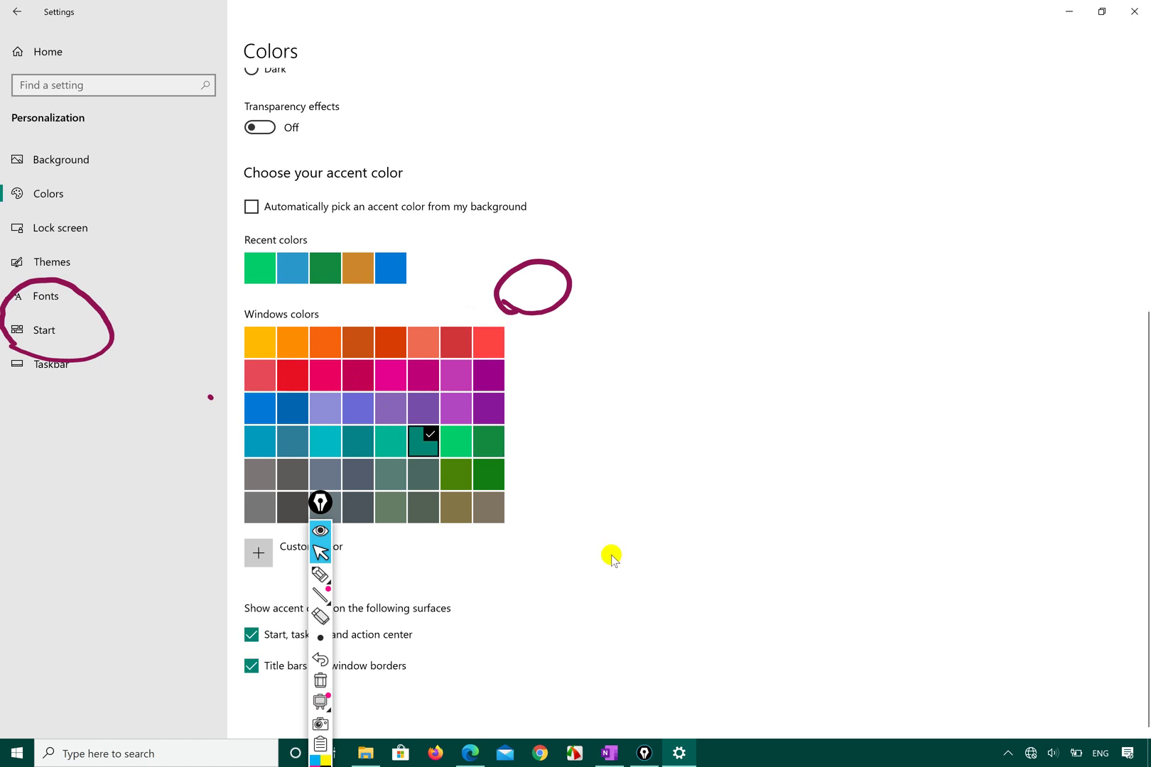
View the Action Center in the new accent color, dismiss it, and close Settings.
click(1128, 753)
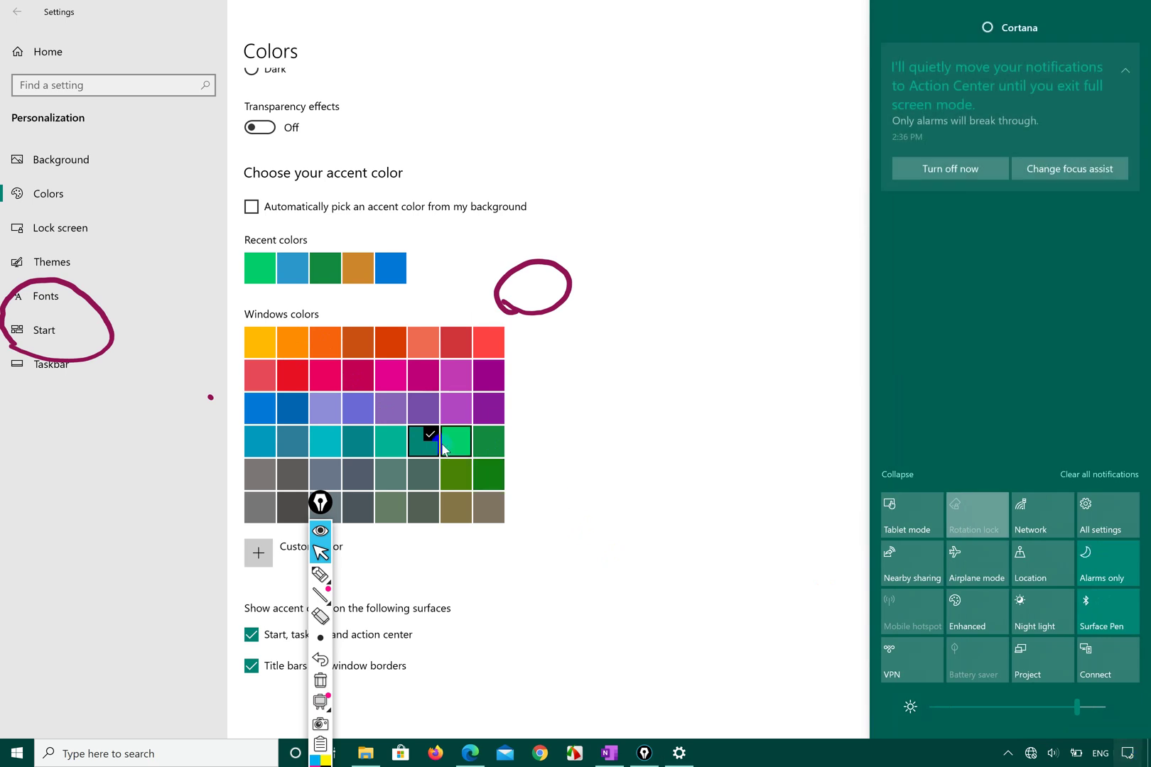
click(609, 390)
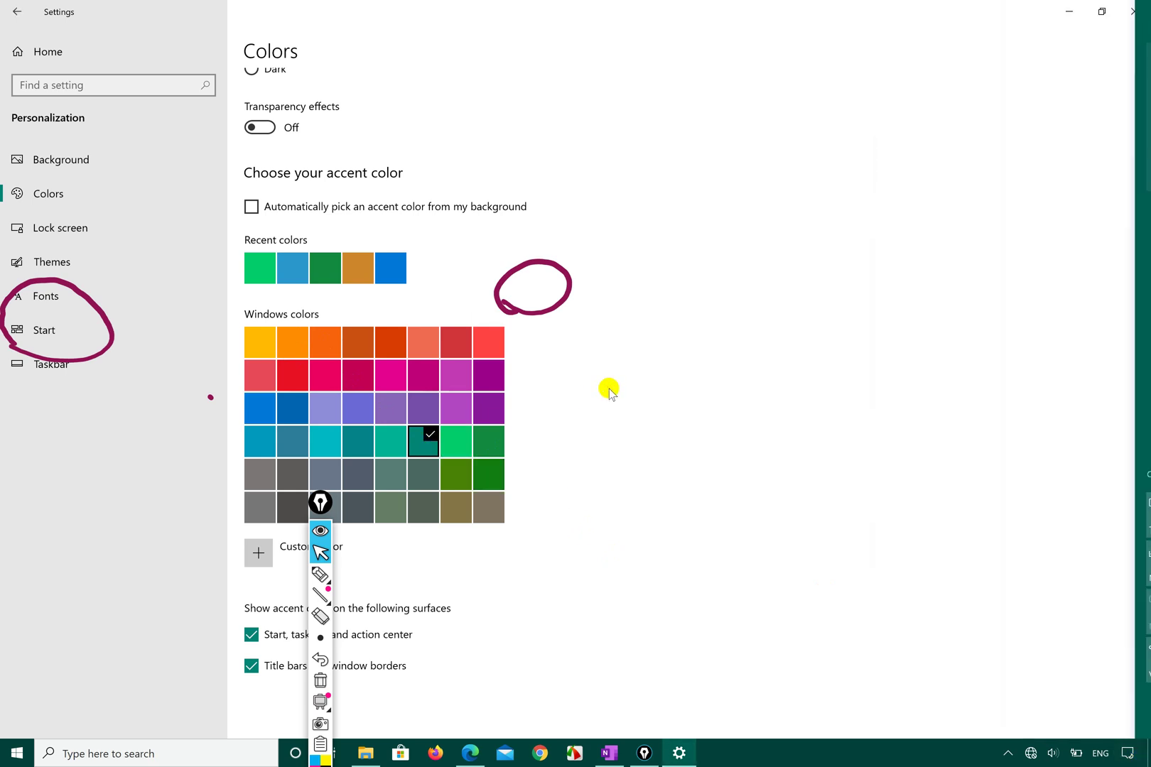
click(1128, 11)
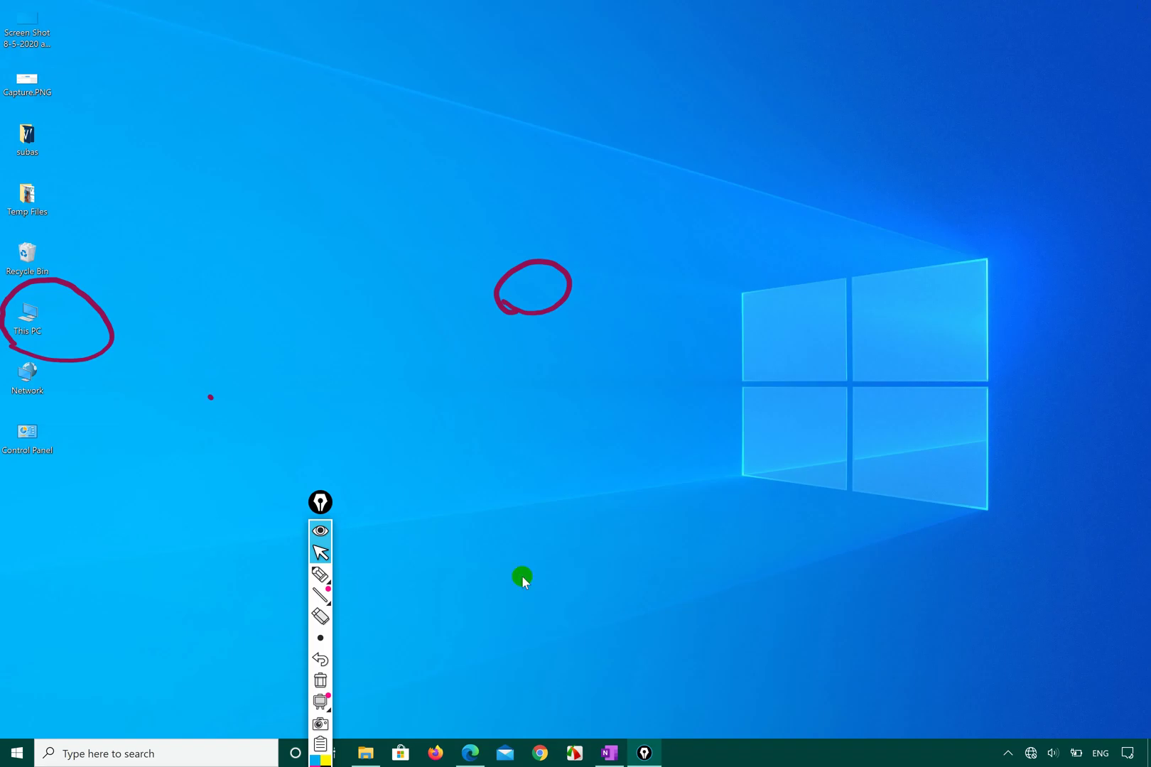
Hide the pen drawings and switch to the Windows 10 final syllabus PDF in Edge to review the personalization topics.
click(321, 533)
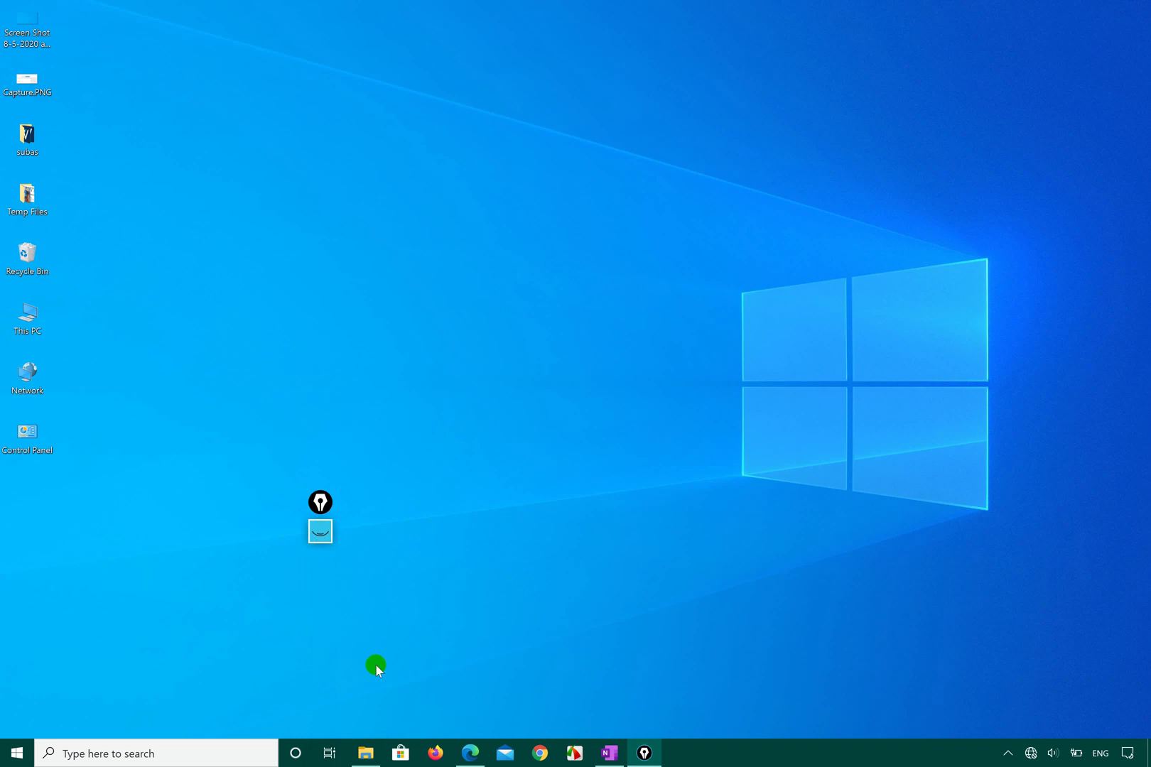
click(470, 753)
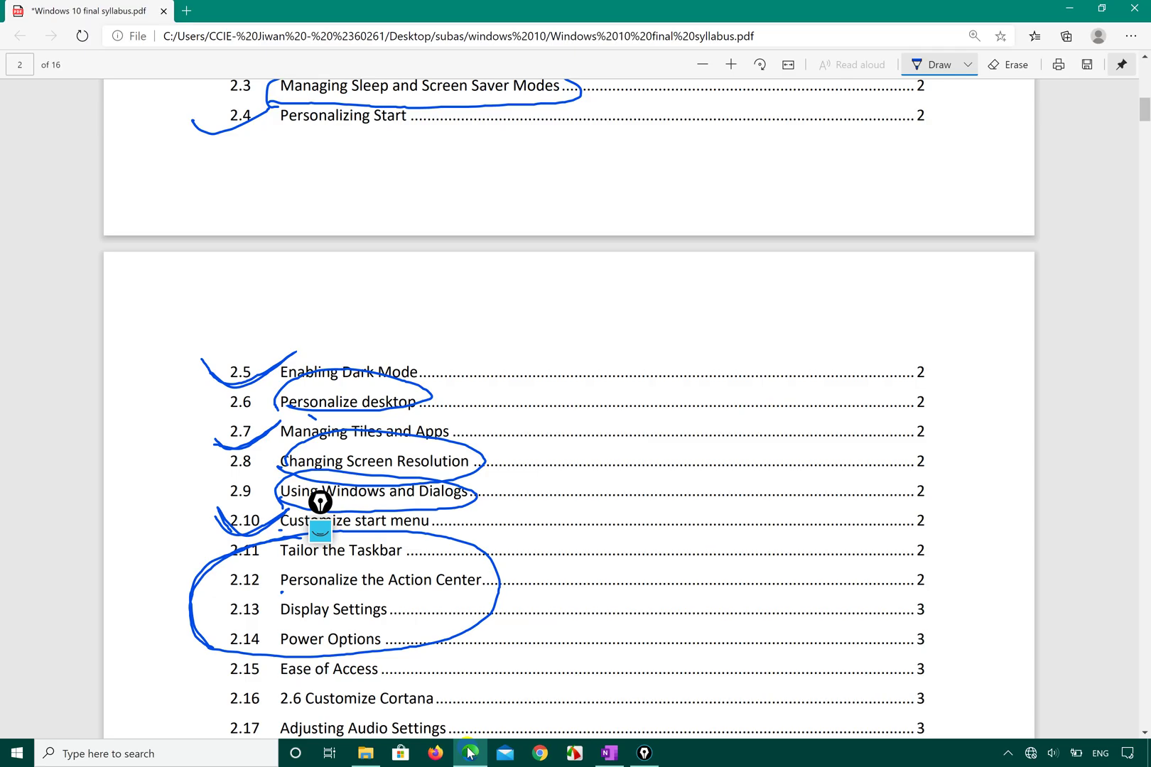
scroll(359, 302, up, 2)
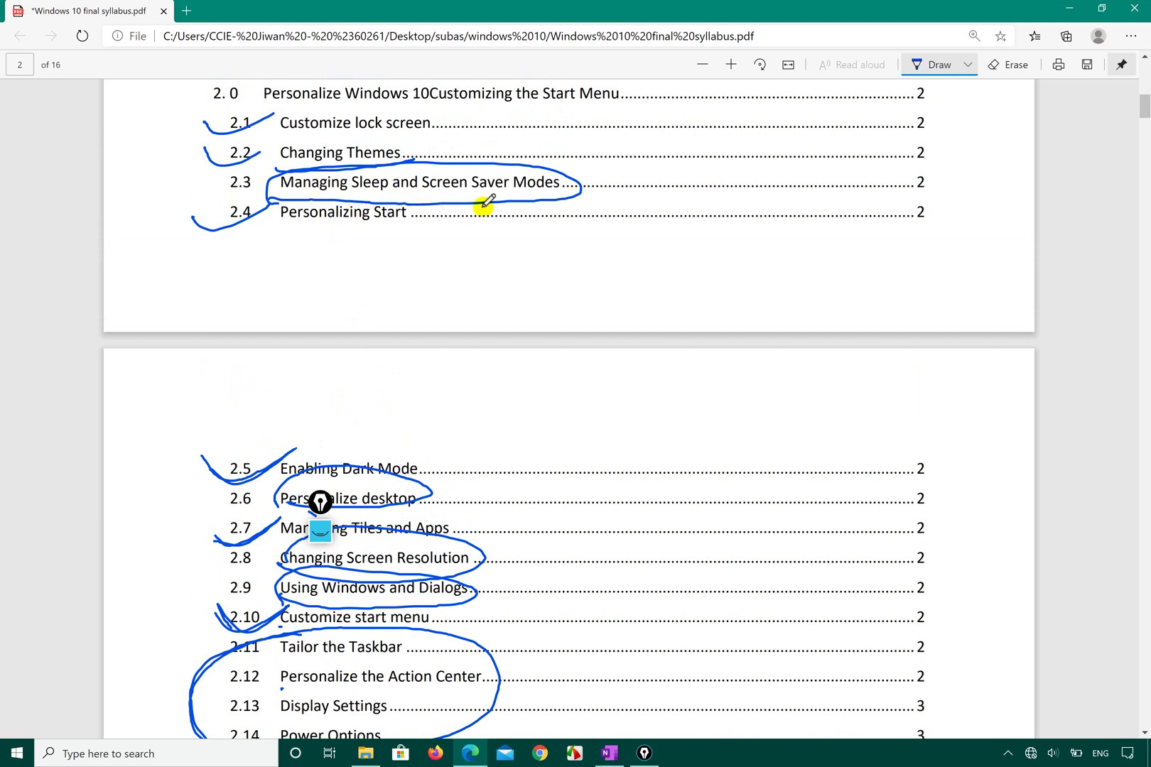
Switch to the "Windows 10 - Complete Course" page in OneNote.
click(646, 755)
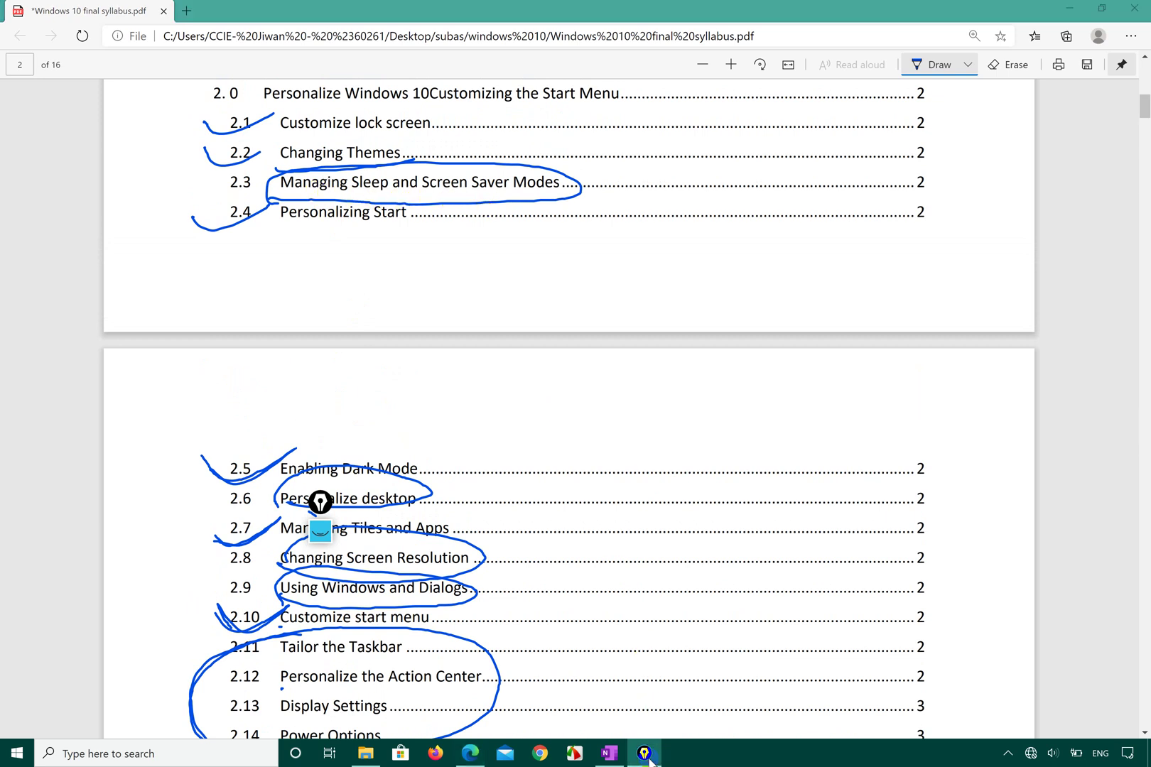
click(605, 754)
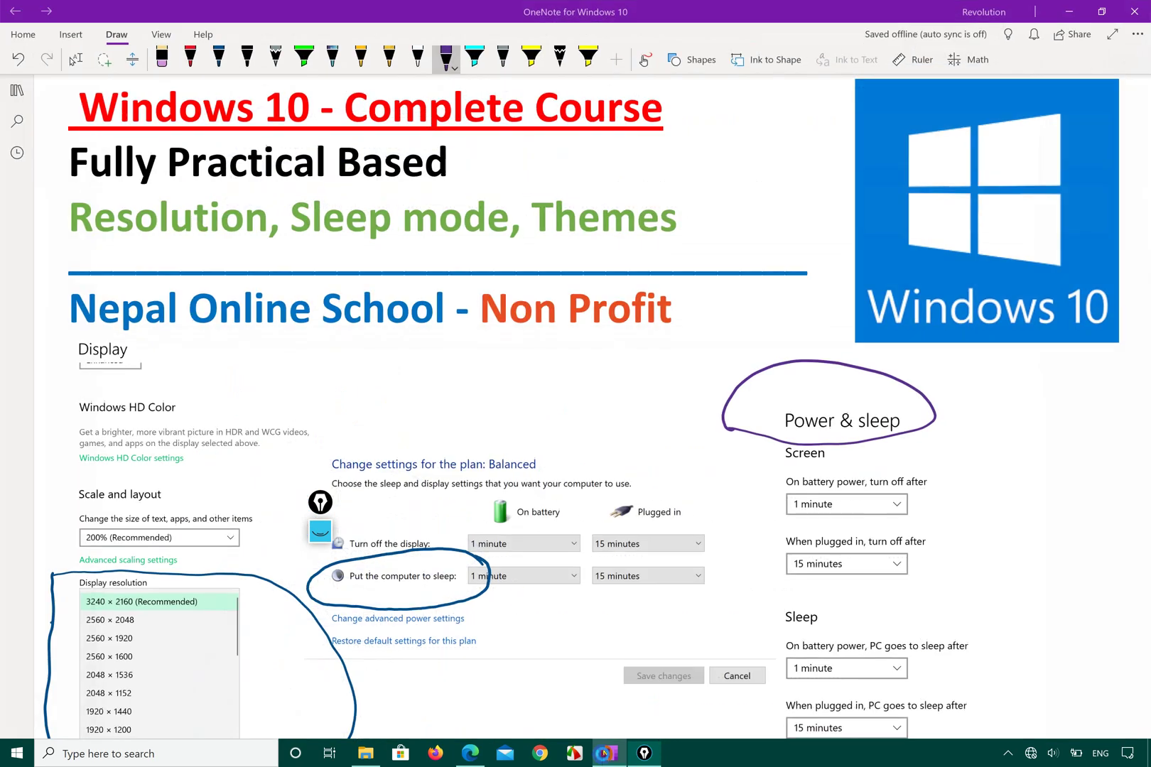
click(529, 60)
key(Escape)
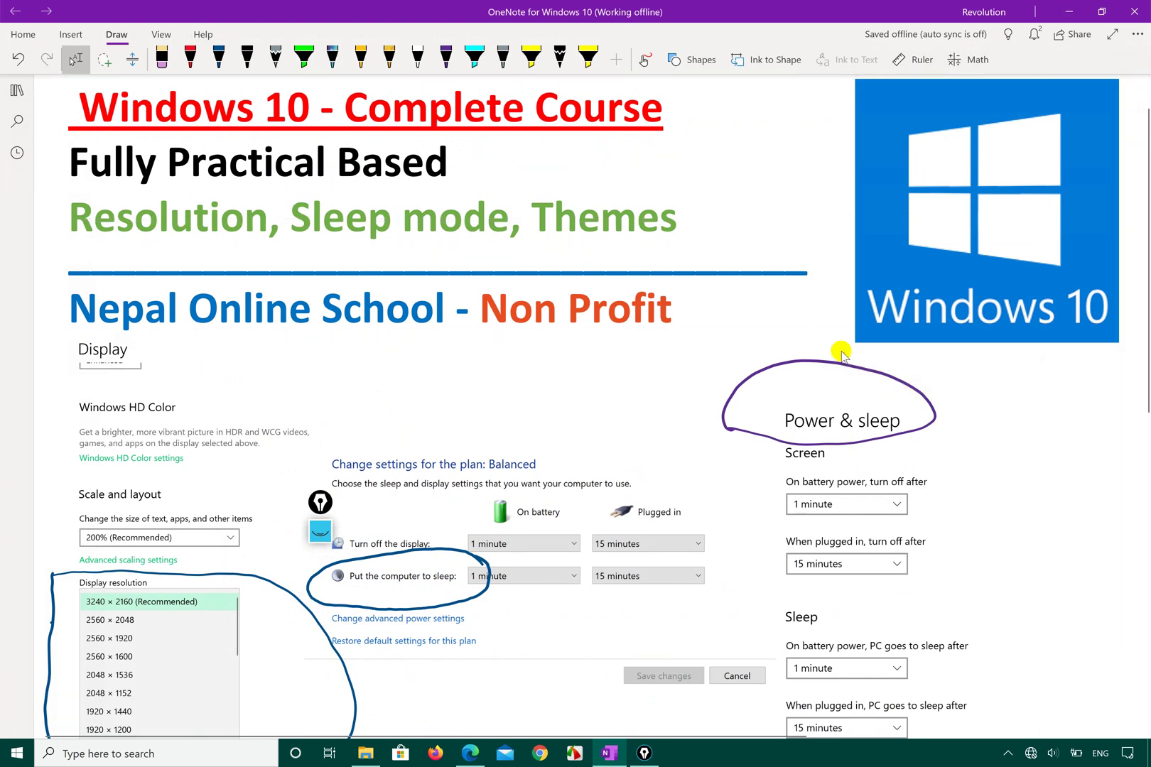
Try marking Resolution and Sleep mode in the page heading with red pen check marks.
click(191, 56)
mouse_move(325, 234)
mouse_down()
mouse_move(441, 214)
mouse_move(510, 183)
mouse_up()
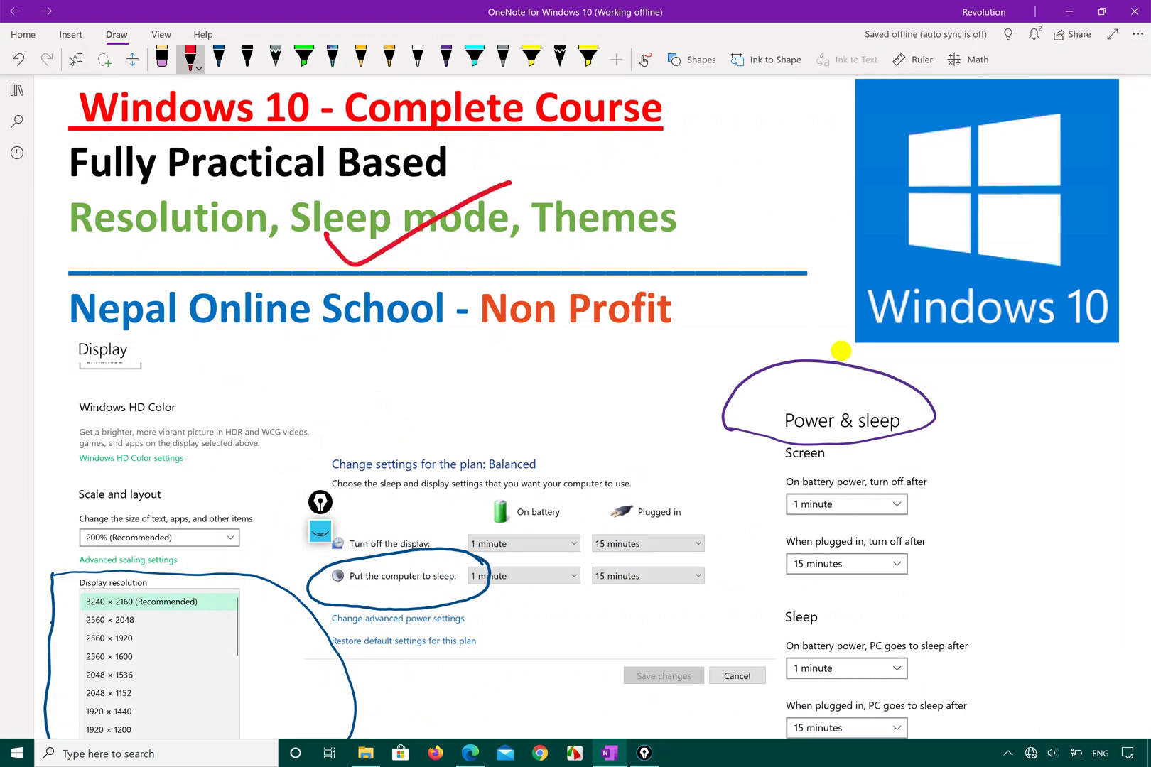
drag(147, 257, 230, 221)
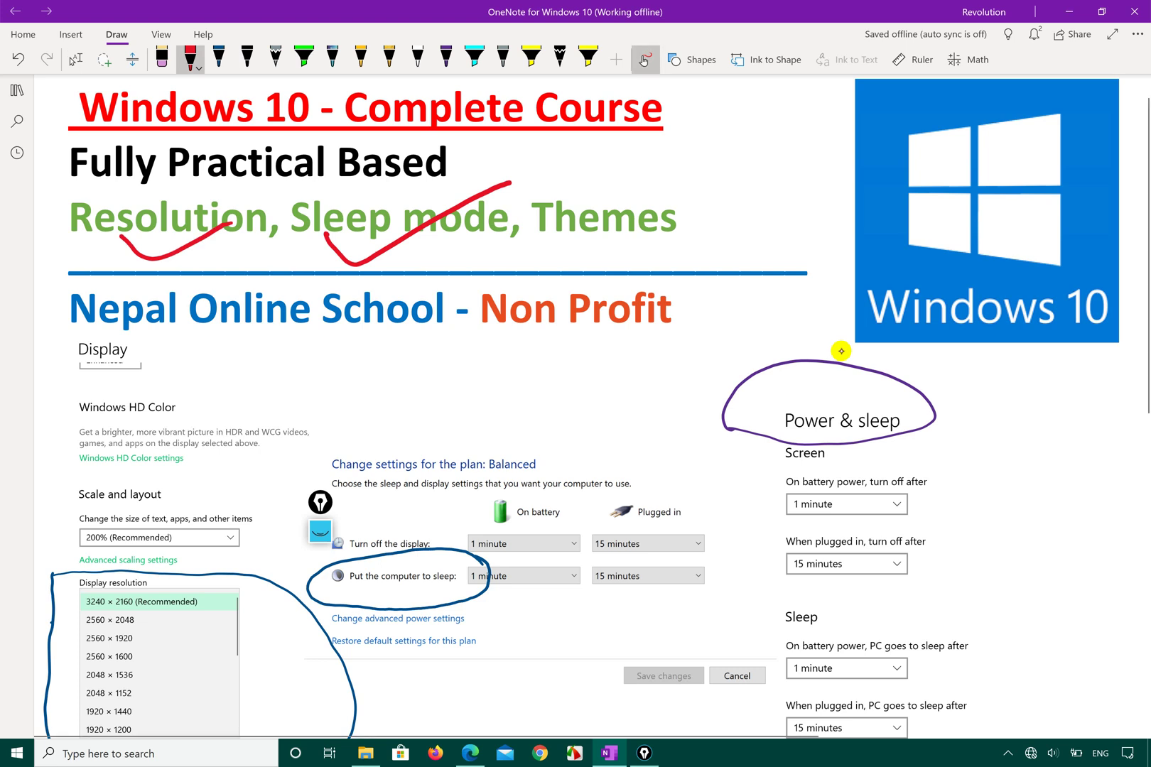
drag(325, 236, 492, 192)
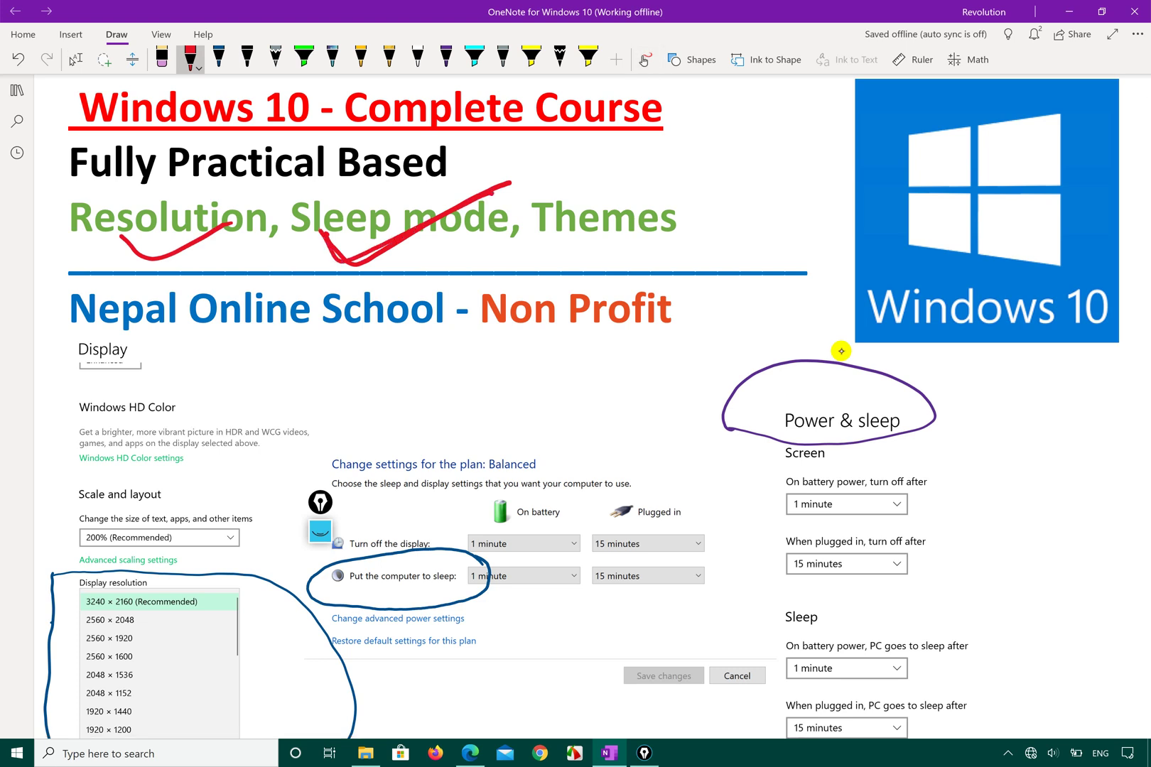
drag(398, 245, 426, 222)
drag(191, 238, 167, 258)
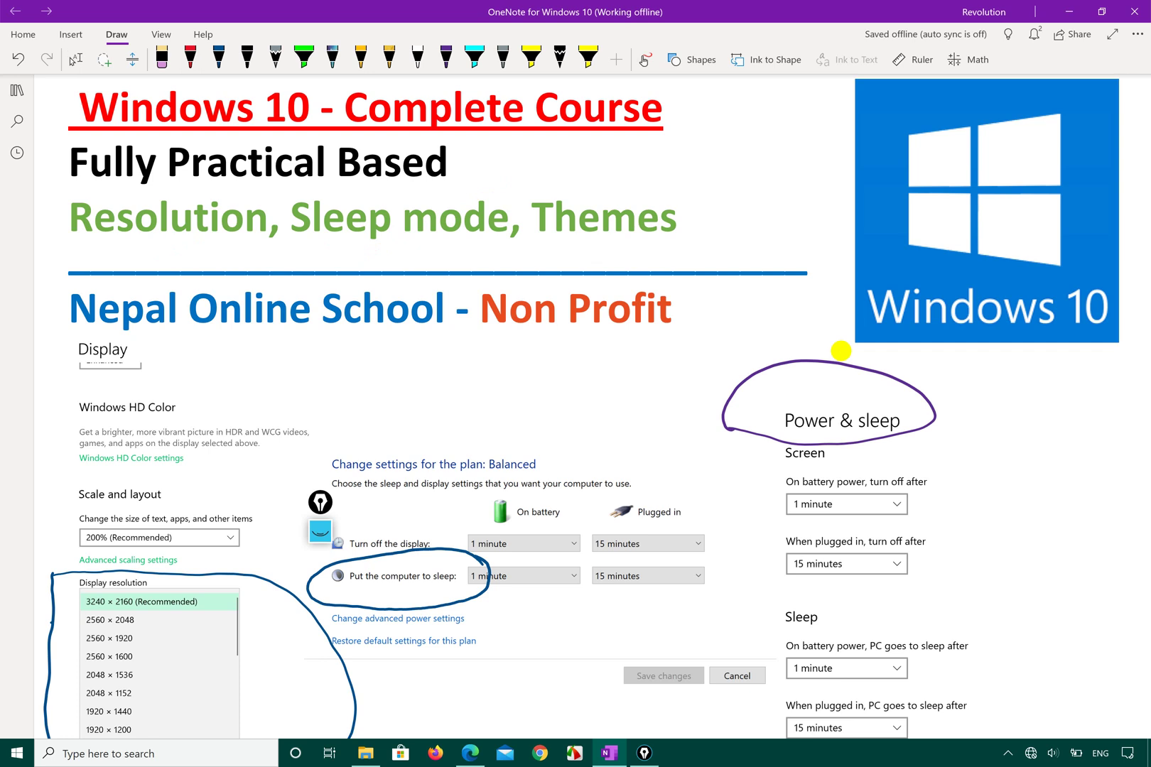
Draw a red check mark over Sleep mode in the page heading.
click(190, 59)
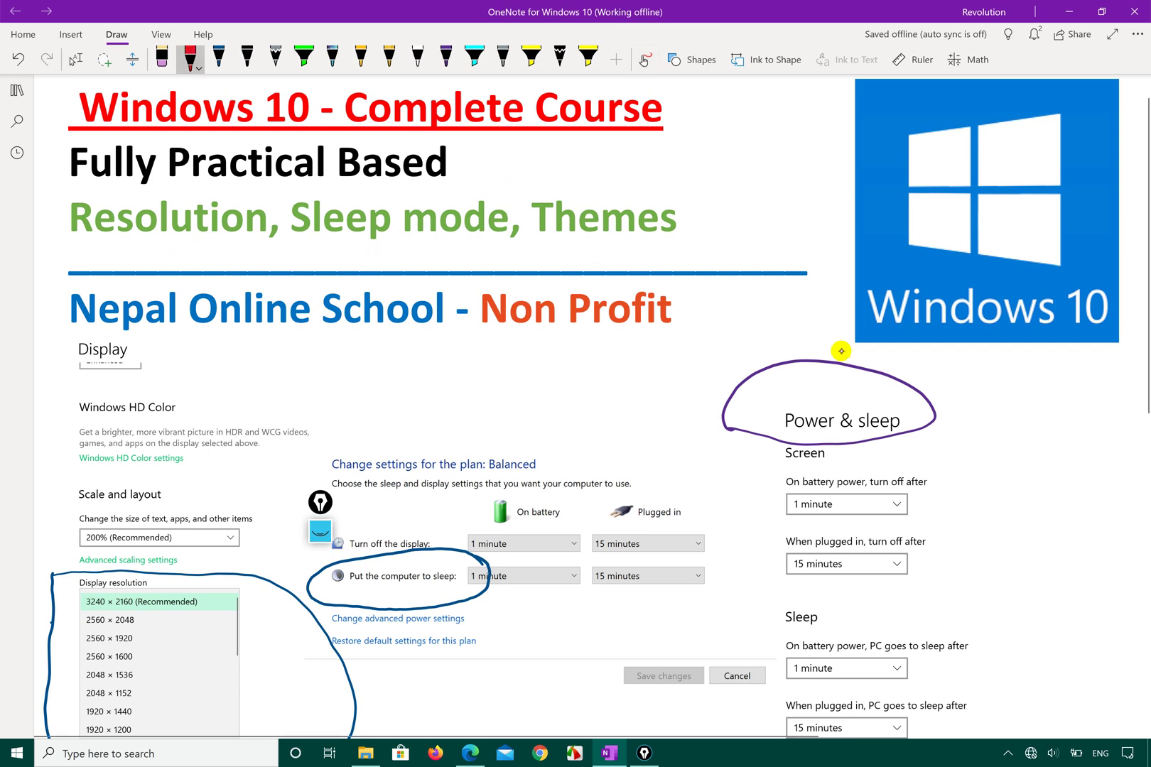
drag(318, 237, 415, 225)
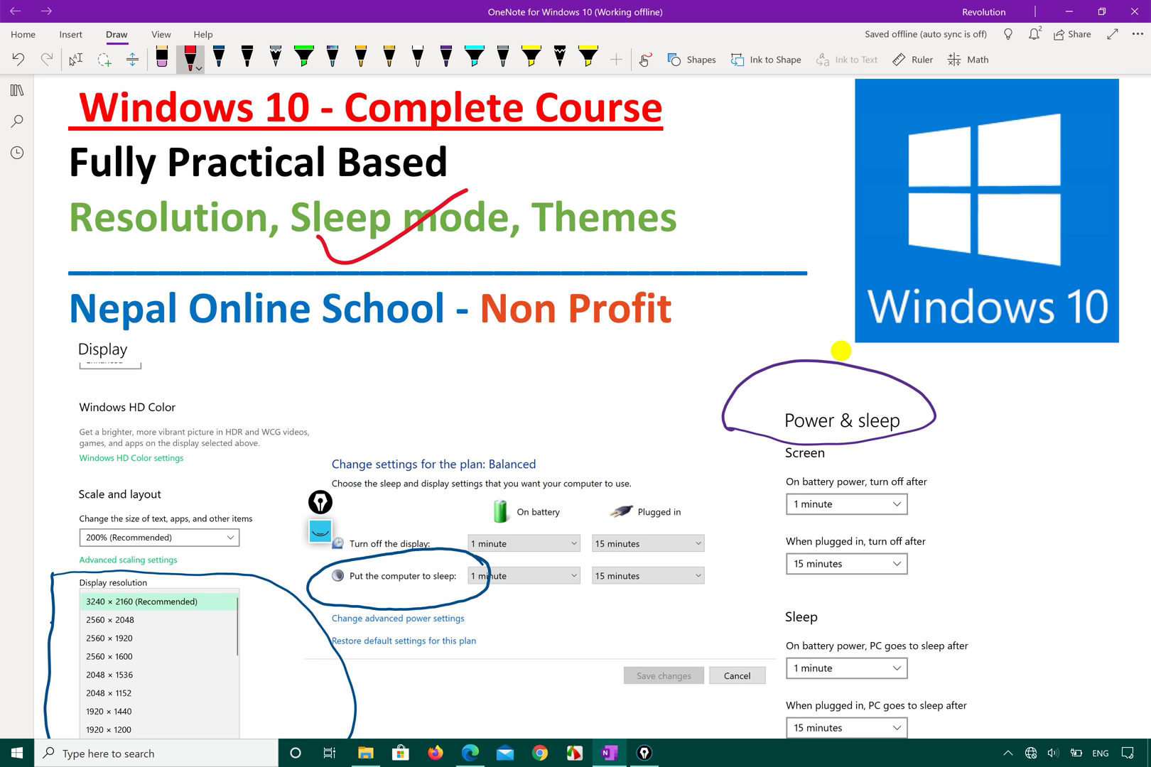
Switch to the syllabus PDF in Edge, remove the ink from topics 2.1 to 2.4, and check off 2.3 Managing Sleep and Screen Saver Modes.
click(470, 753)
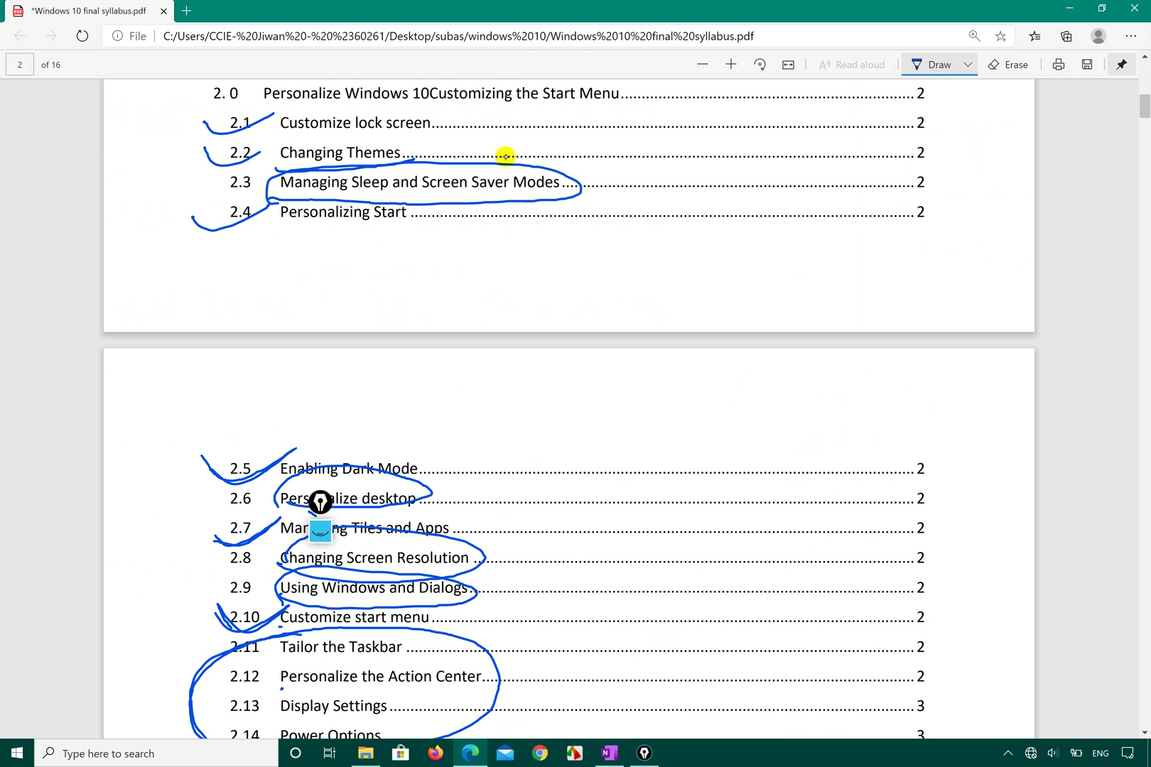
key(ctrl+z)
key(ctrl+z)
key(ctrl+z)
key(ctrl+z)
key(ctrl+z)
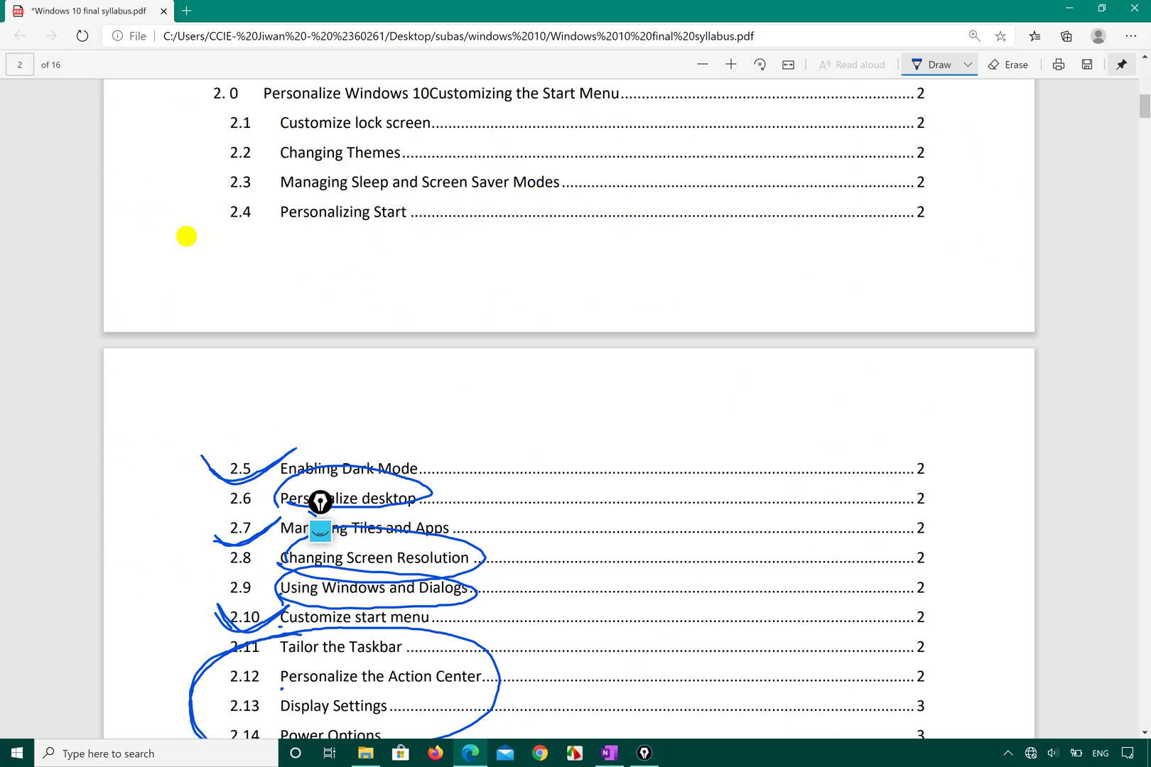
mouse_move(230, 176)
mouse_down()
mouse_move(246, 191)
mouse_move(348, 152)
mouse_move(218, 167)
mouse_move(252, 197)
mouse_up()
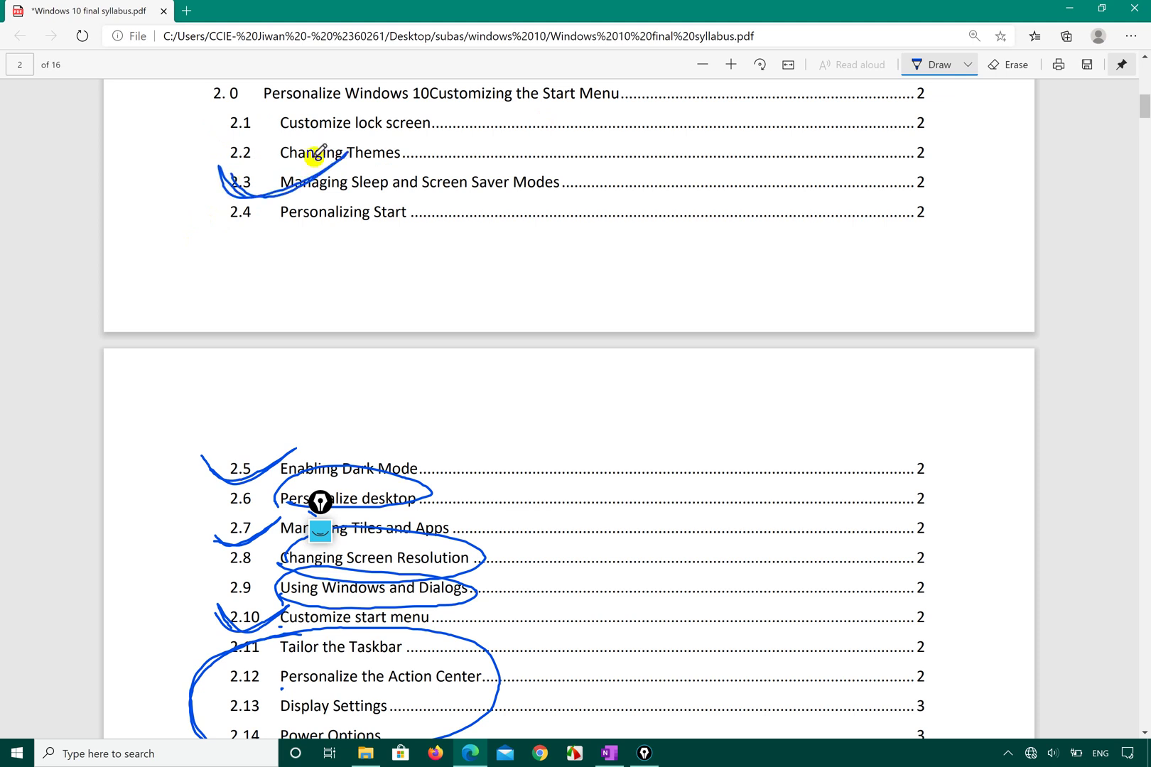
Remove the ink marks from topics 2.5 to 2.10, moving the Epic Pen toolbar into the page's empty margin.
key(ctrl+z)
key(ctrl+z)
key(ctrl+z)
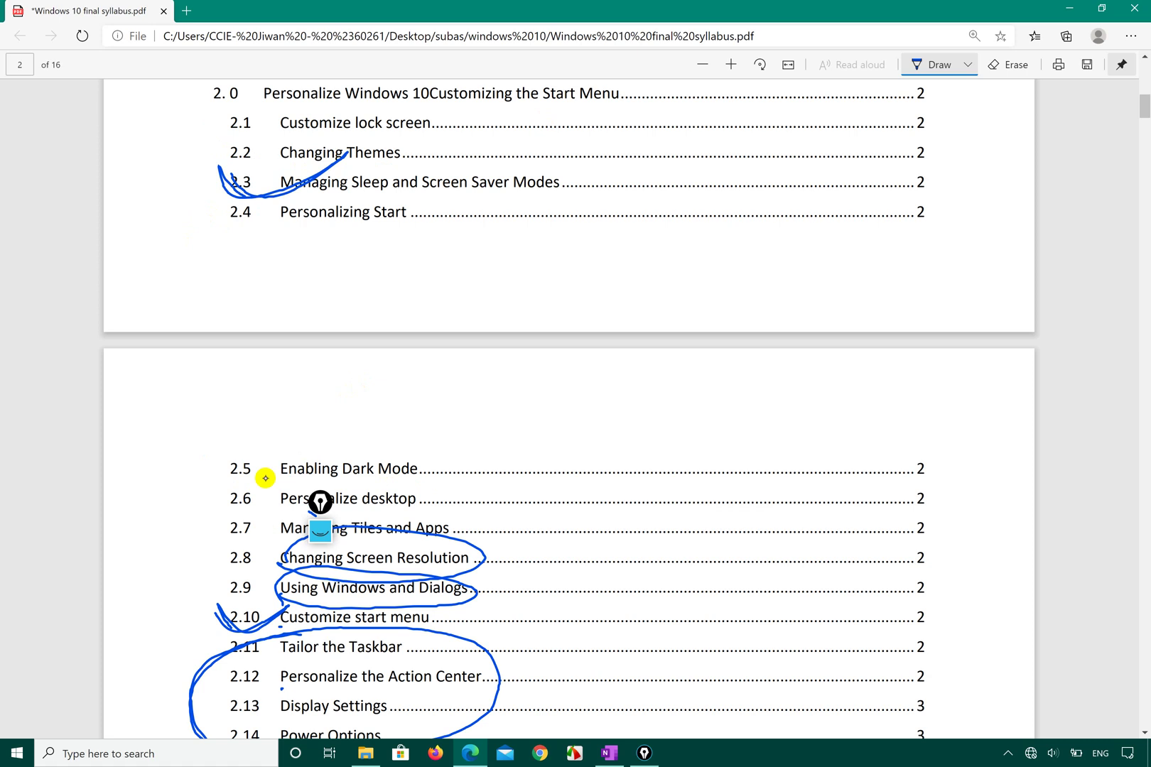
drag(318, 501, 109, 470)
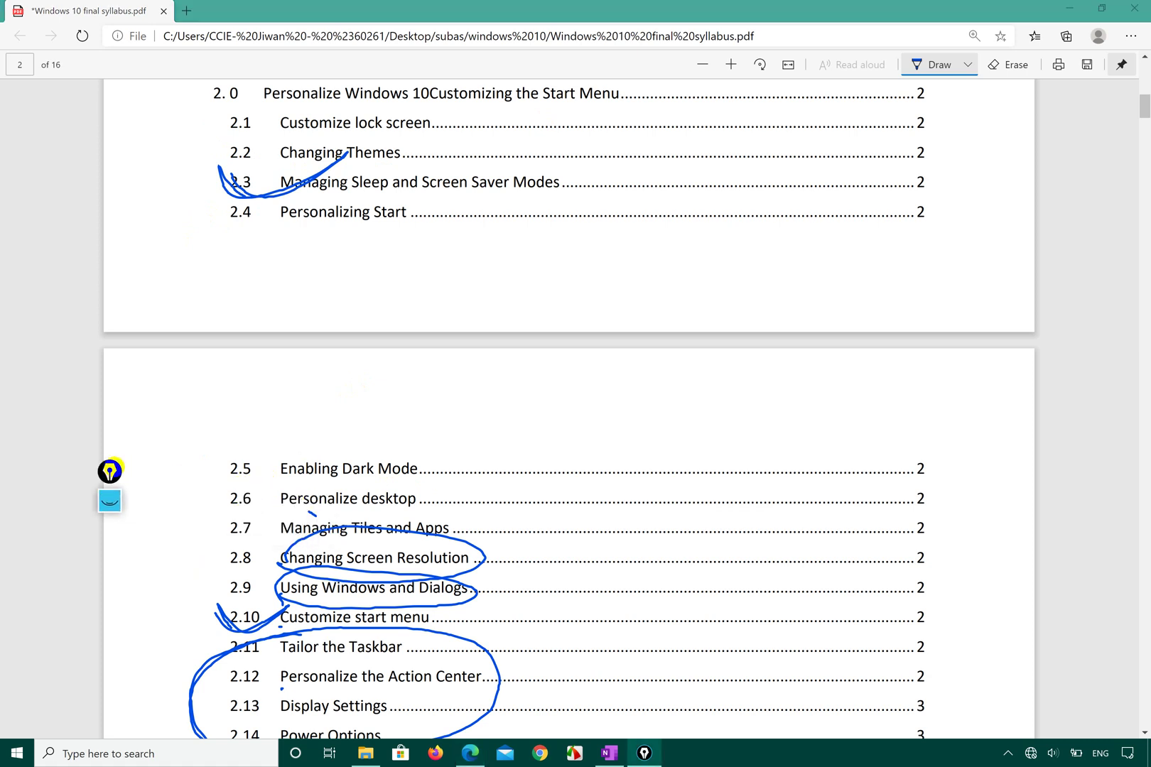
click(401, 517)
key(ctrl+z)
key(ctrl+z)
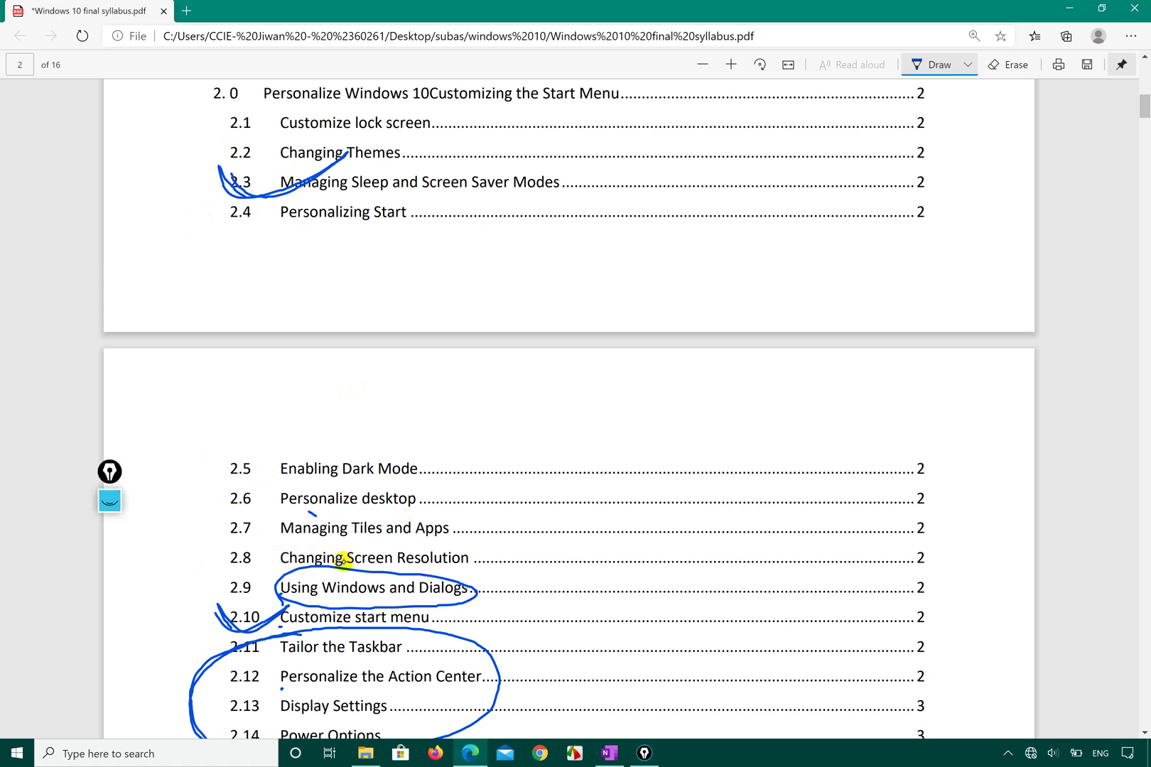
key(ctrl+z)
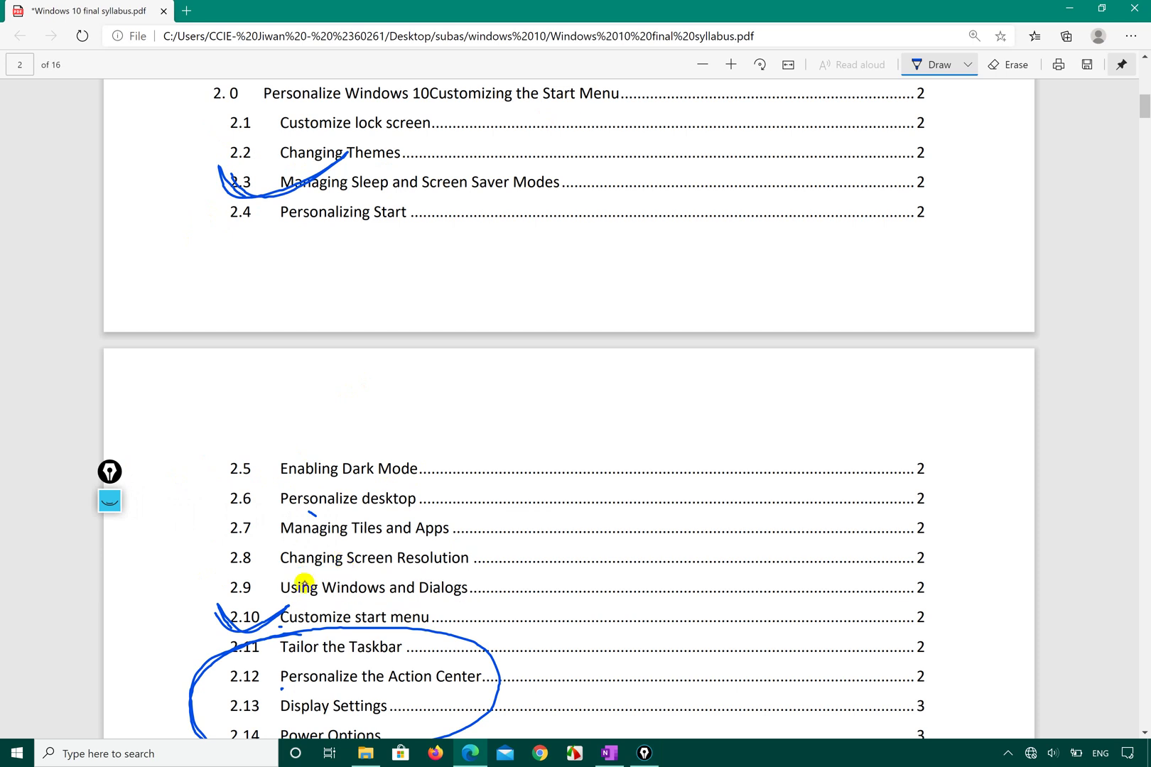
key(ctrl+z)
Circle topics 2.8 and 2.9 together and draw an arrow from them down to Tailor the Taskbar.
mouse_move(273, 593)
mouse_down()
mouse_move(378, 607)
mouse_move(490, 572)
mouse_move(291, 539)
mouse_move(273, 591)
mouse_up()
mouse_move(448, 596)
mouse_down()
mouse_move(481, 606)
mouse_move(480, 637)
mouse_move(463, 626)
mouse_move(496, 638)
mouse_up()
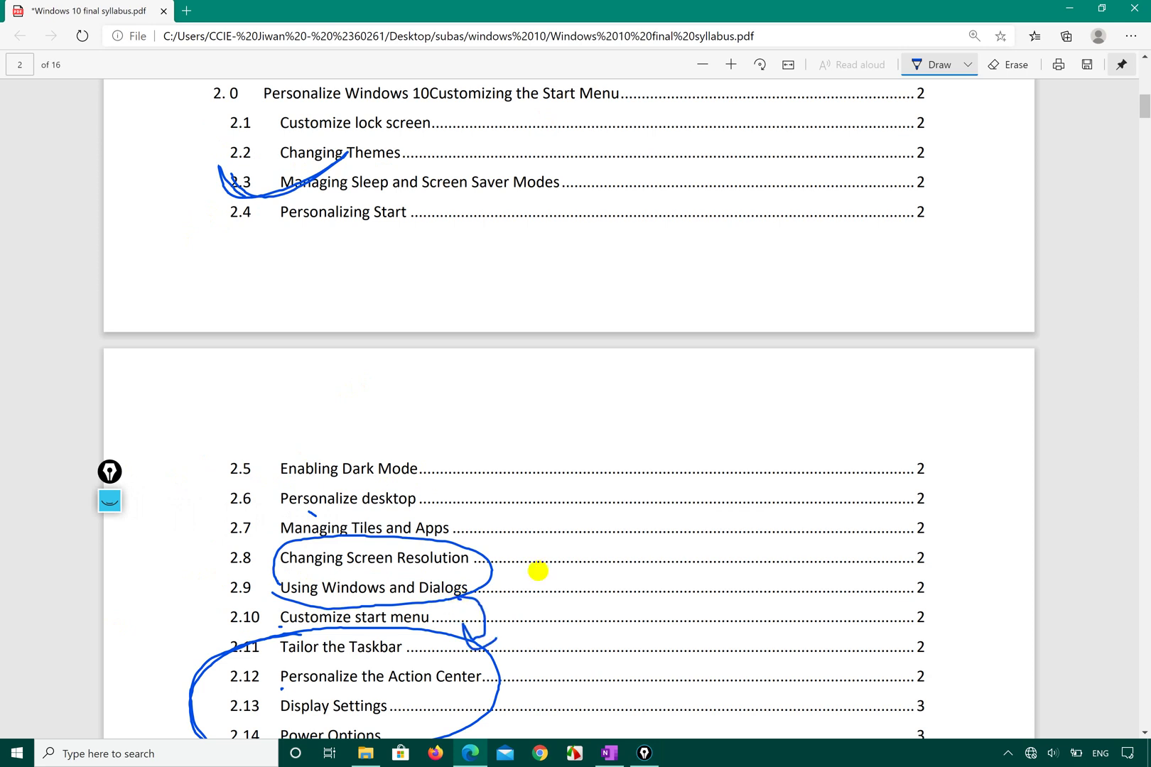
Minimize the Edge and OneNote windows to show the desktop, and view the Start menu briefly.
click(1077, 12)
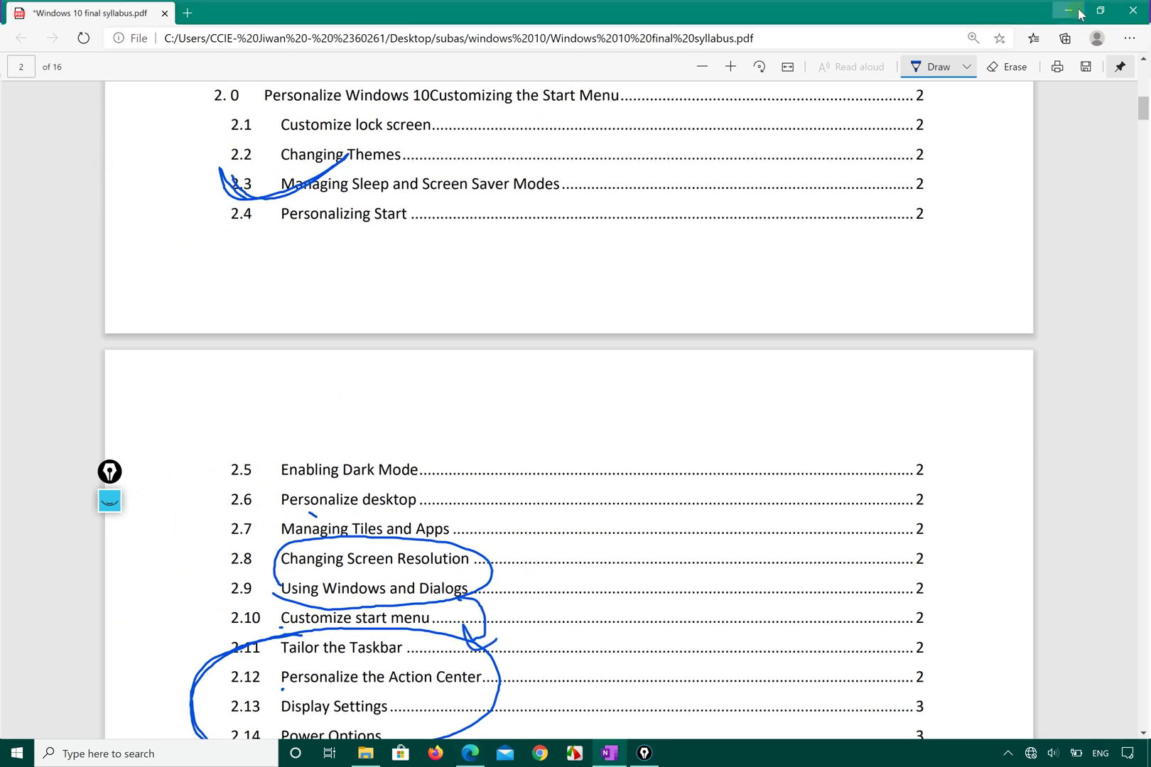
click(1069, 12)
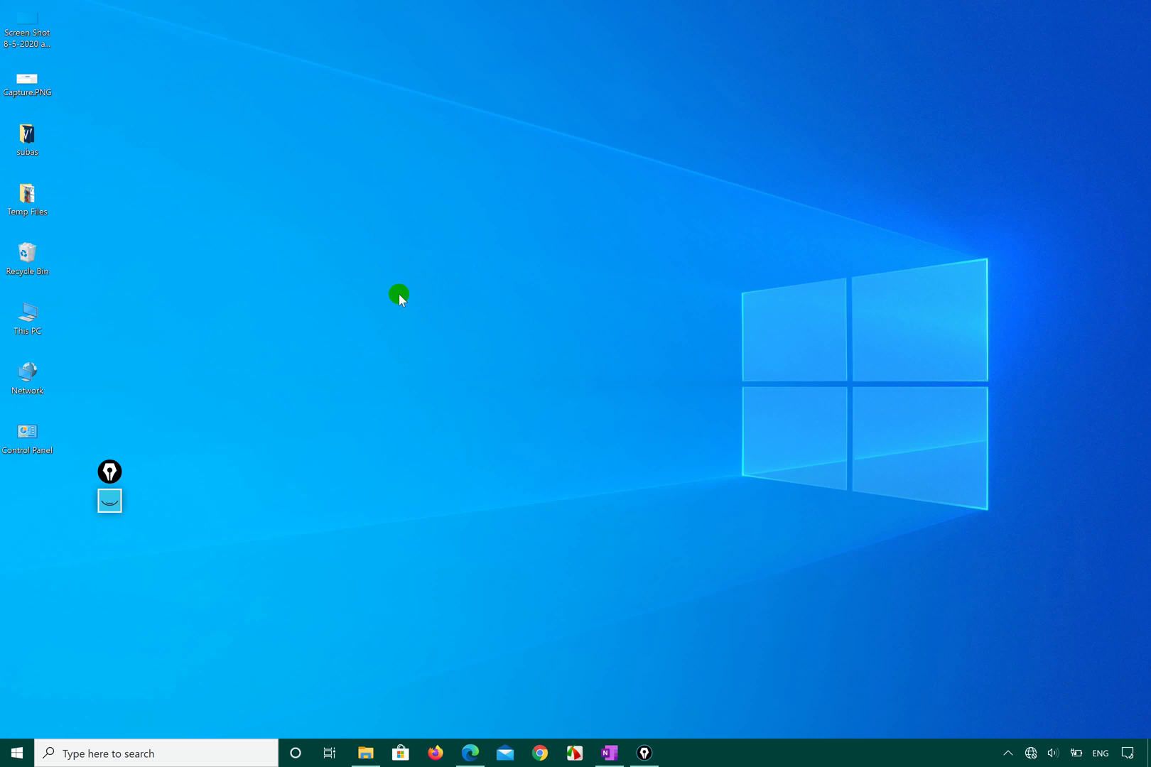
click(14, 755)
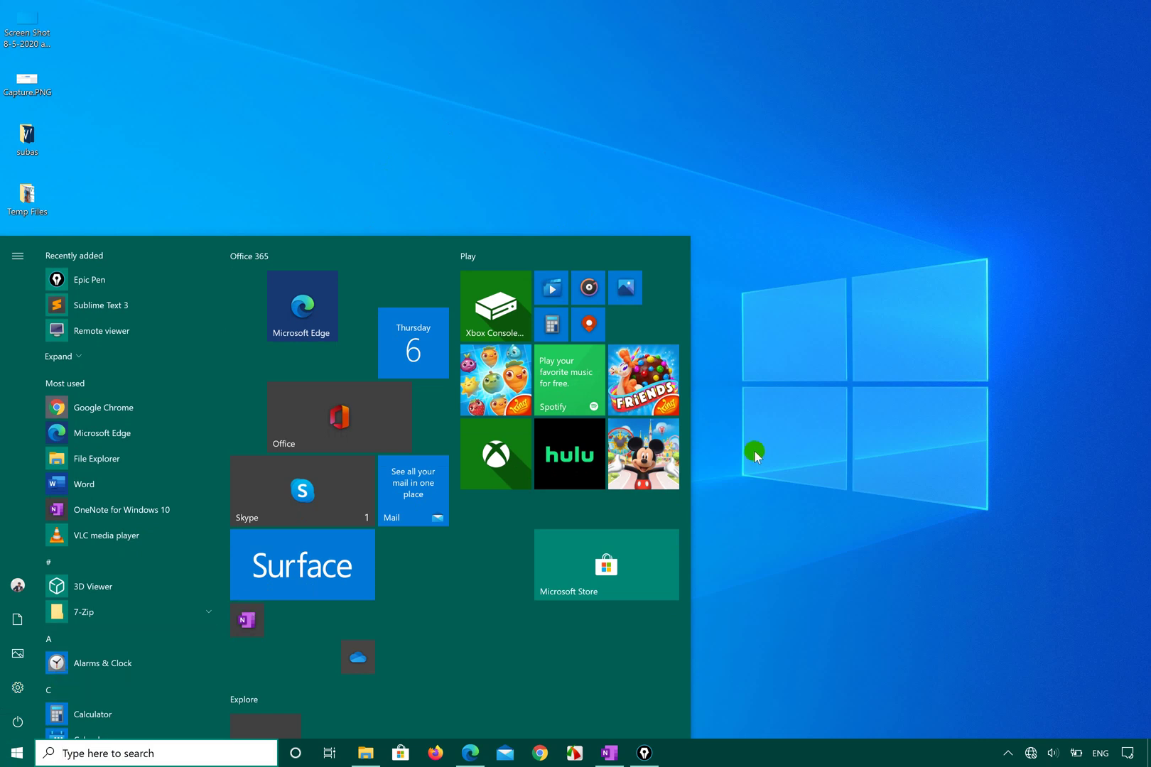
click(759, 371)
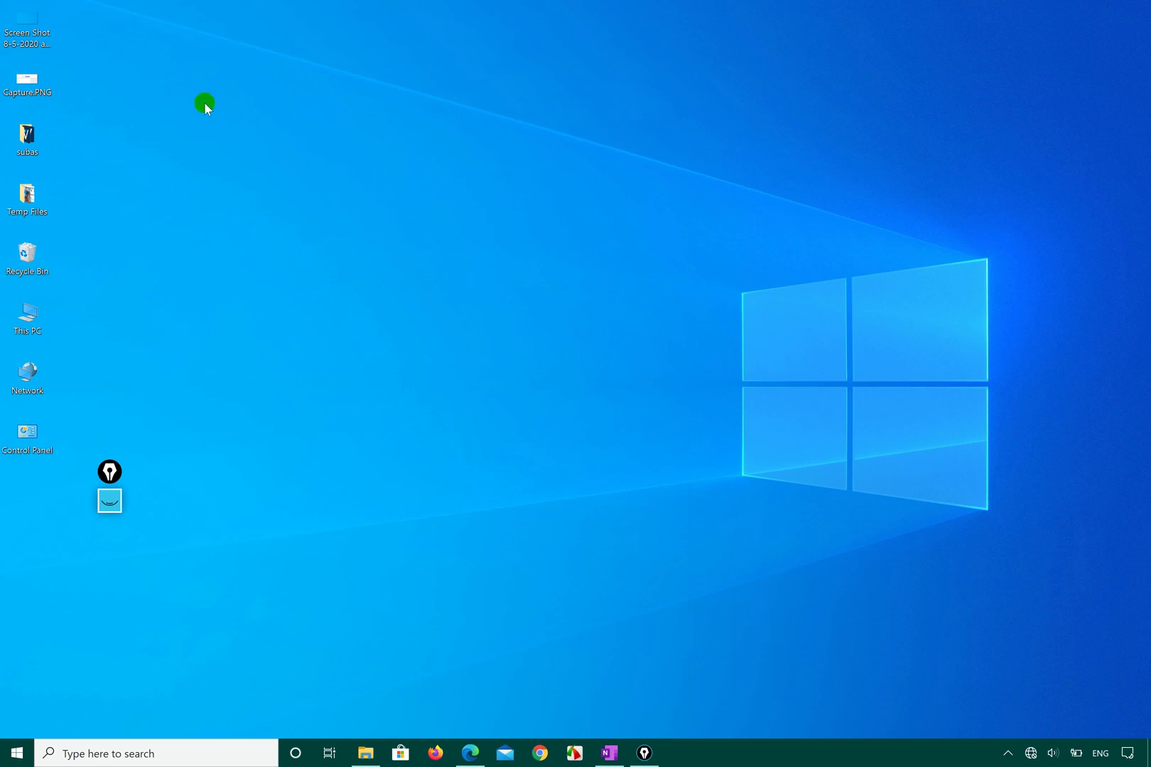
Examine the desktop icons and the desktop's Display settings and Personalize options, and dismiss the options without choosing any.
drag(68, 444, 222, 145)
right_click(494, 294)
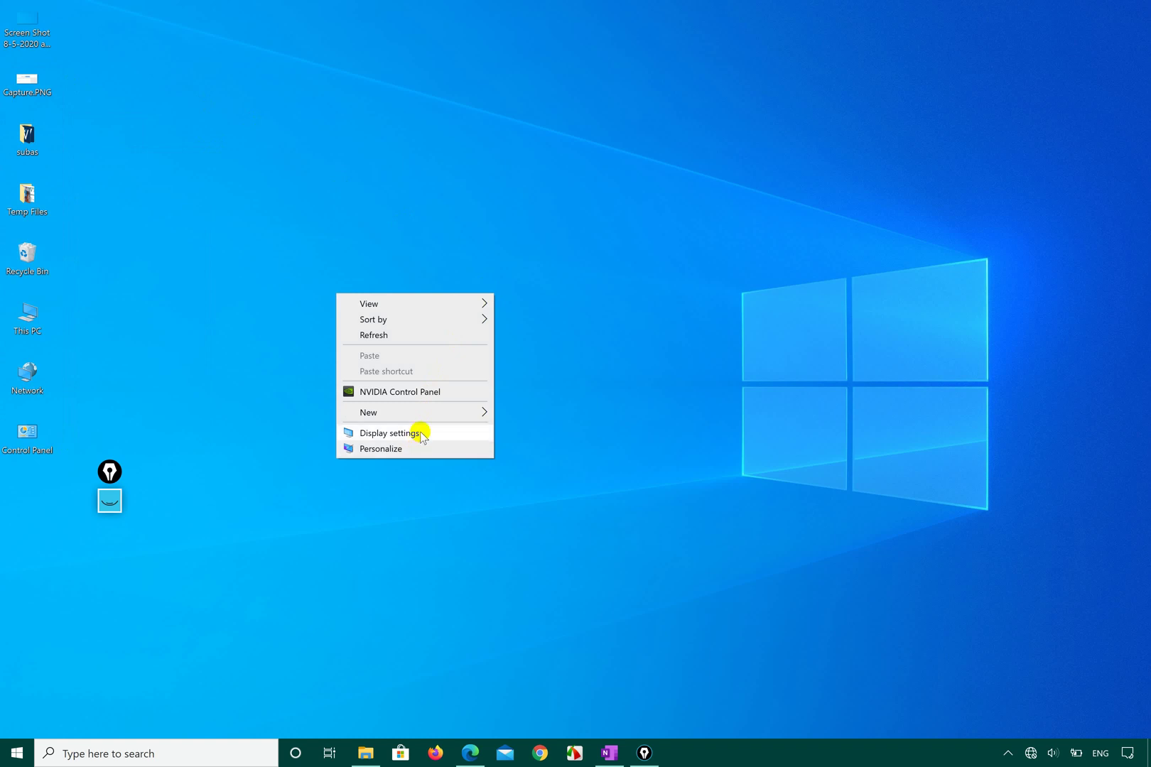
click(298, 521)
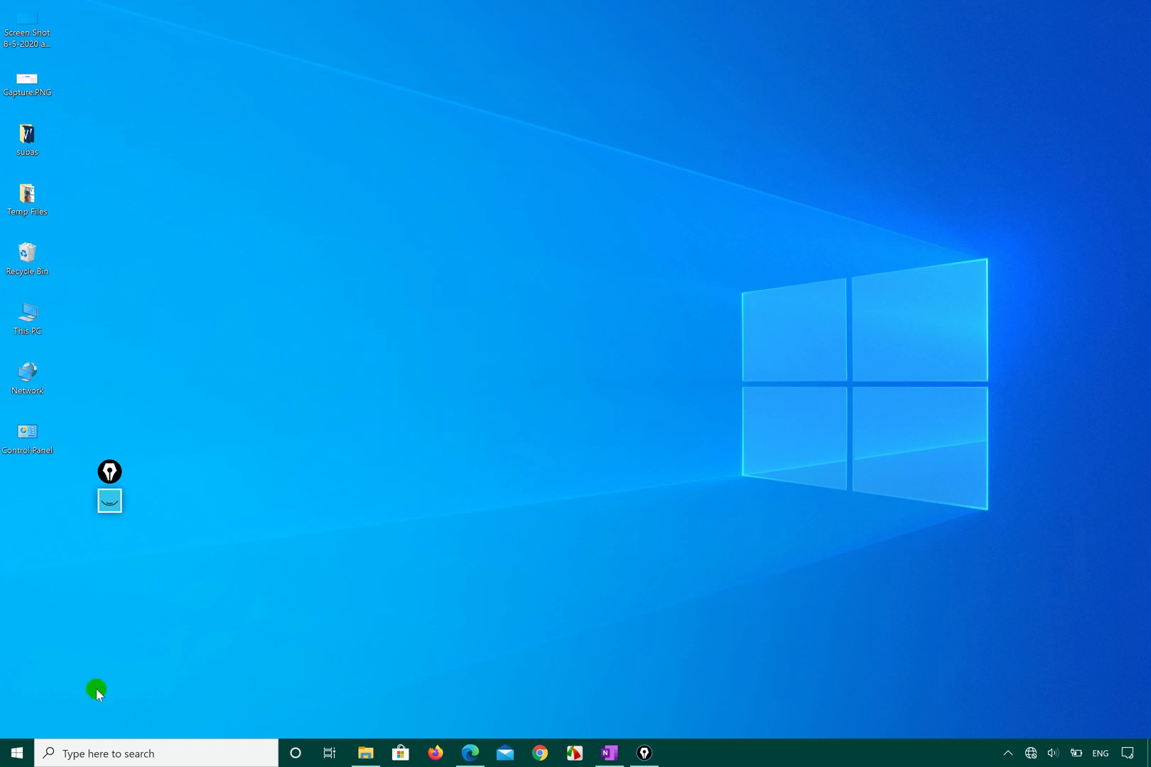
click(27, 754)
click(710, 398)
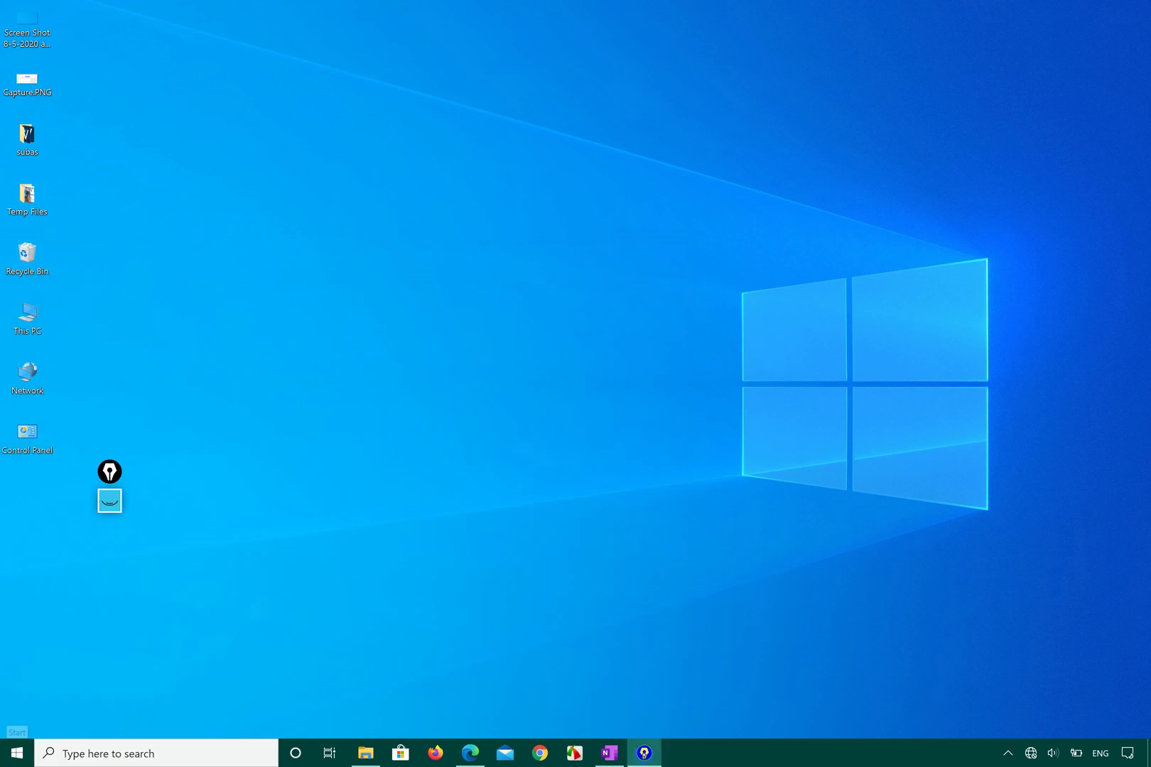
Expand the Epic Pen toolbar, clear the old drawings, draw an arc around the Start button, and return to the normal cursor.
click(644, 753)
click(110, 501)
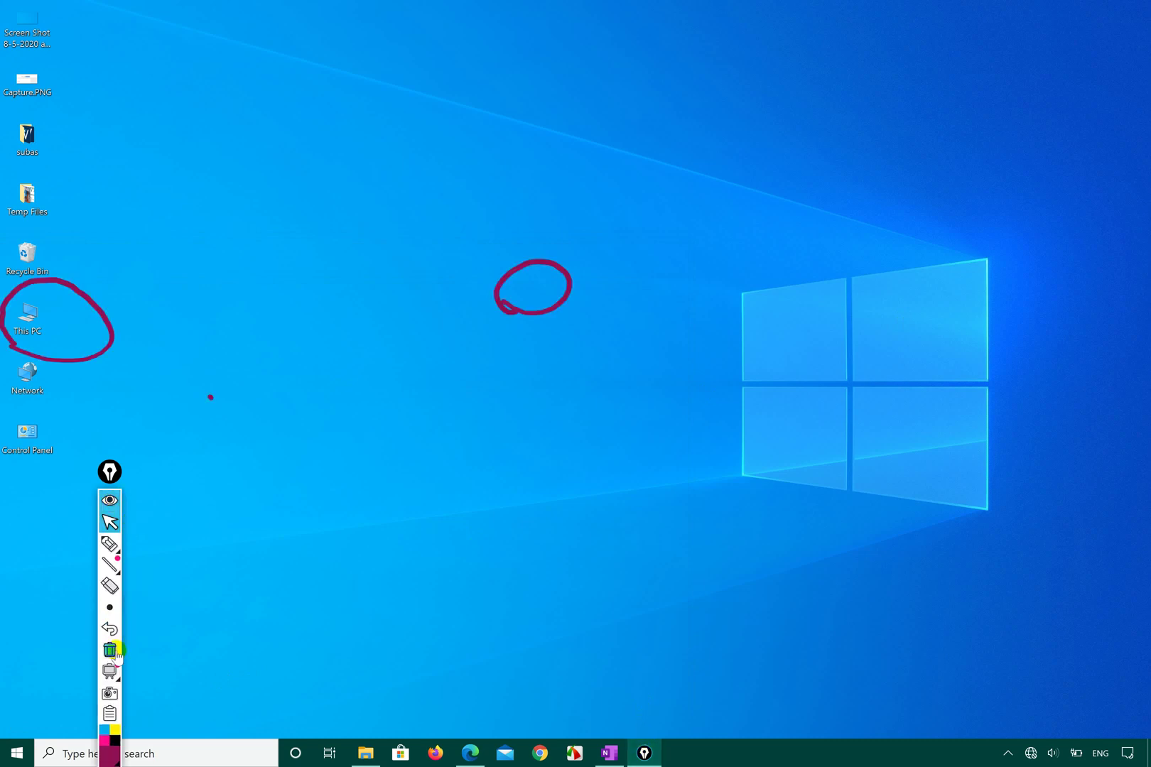
click(111, 650)
click(110, 544)
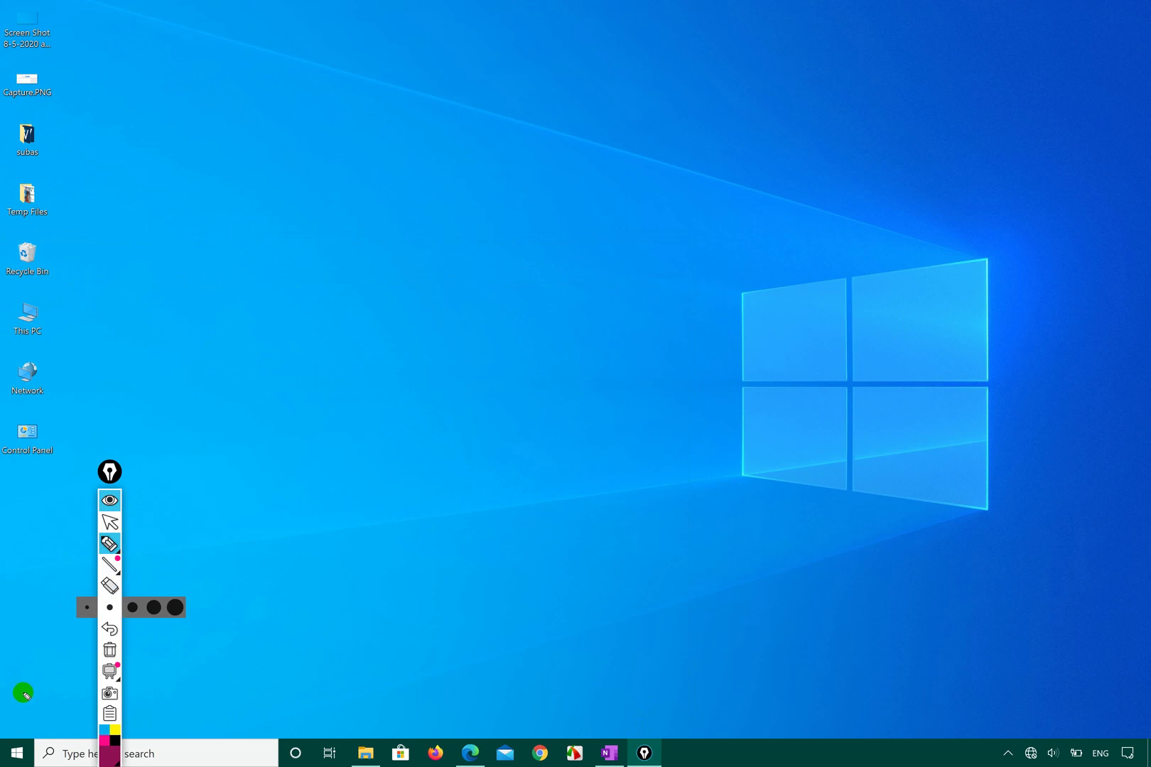
mouse_move(23, 693)
mouse_down()
mouse_move(71, 746)
mouse_move(21, 686)
mouse_move(63, 746)
mouse_move(7, 687)
mouse_up()
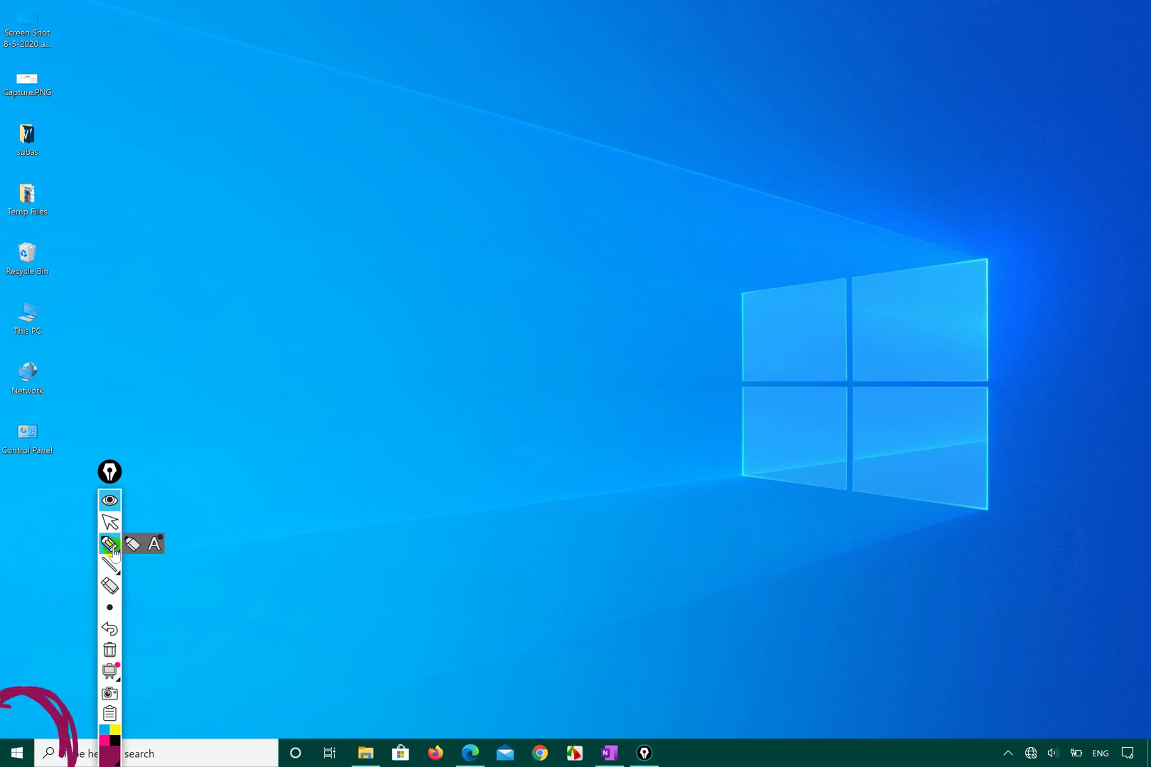
click(106, 524)
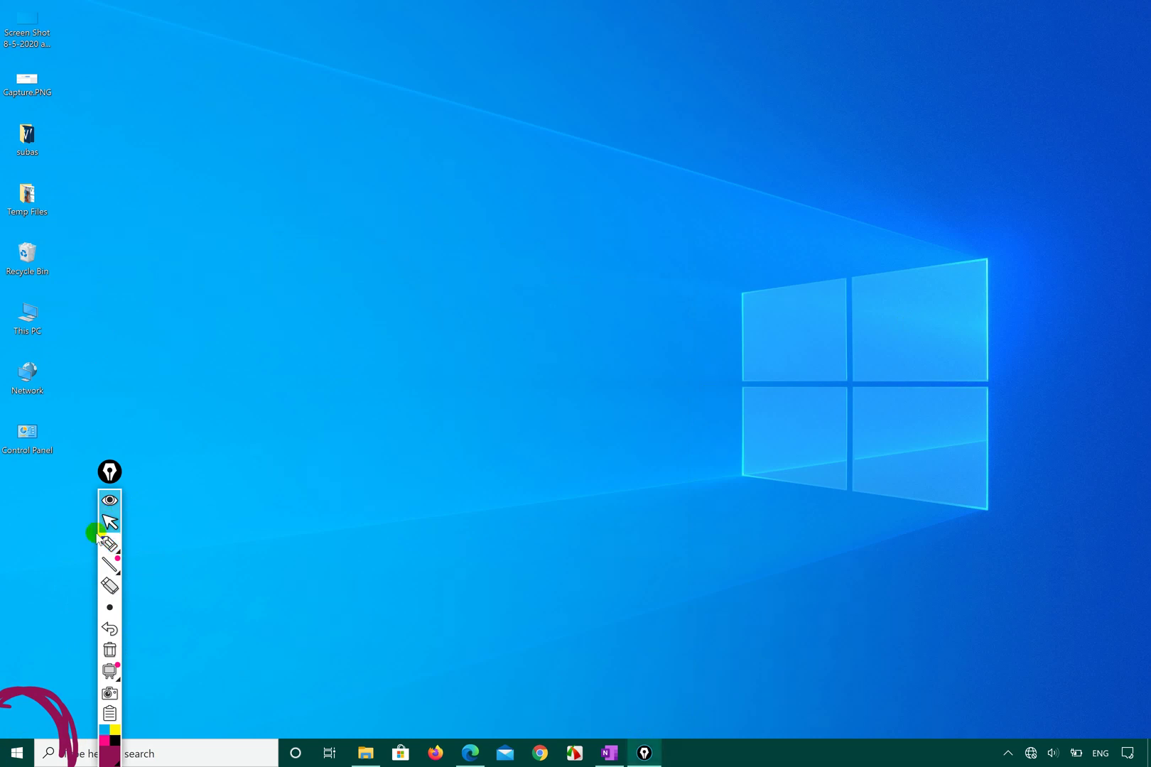
Open Windows Settings from Start.
click(17, 755)
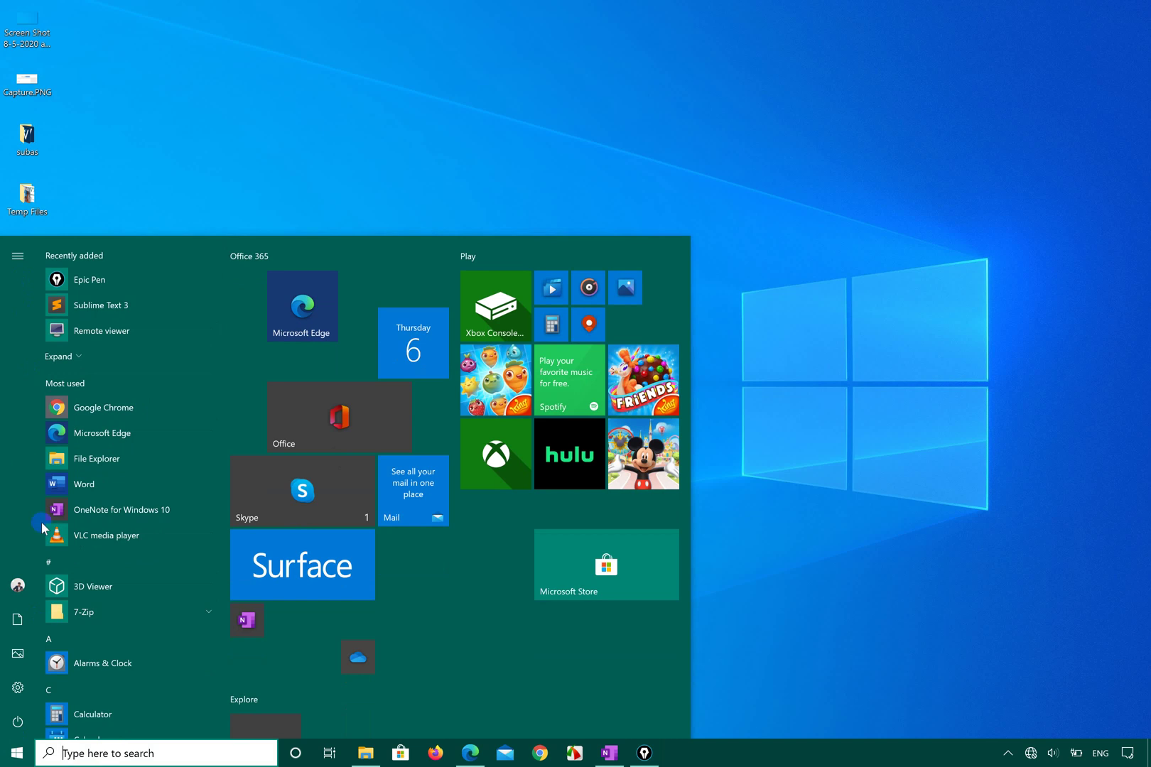
click(22, 267)
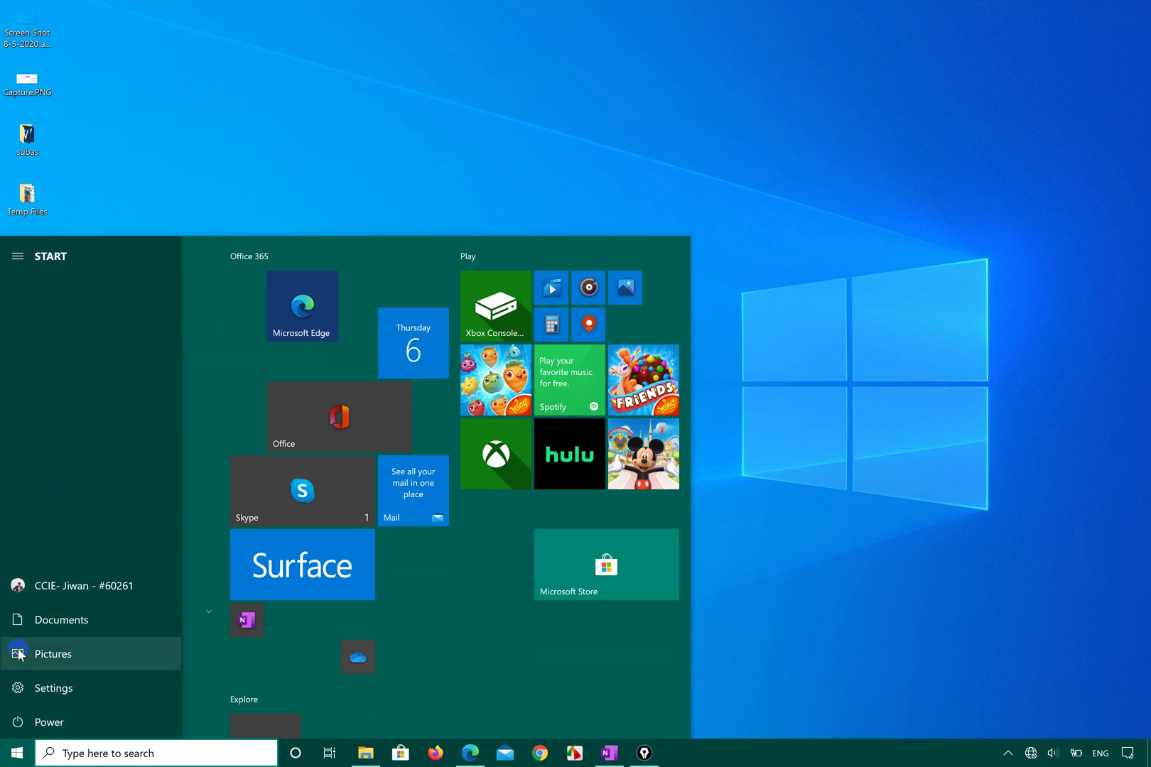
click(54, 688)
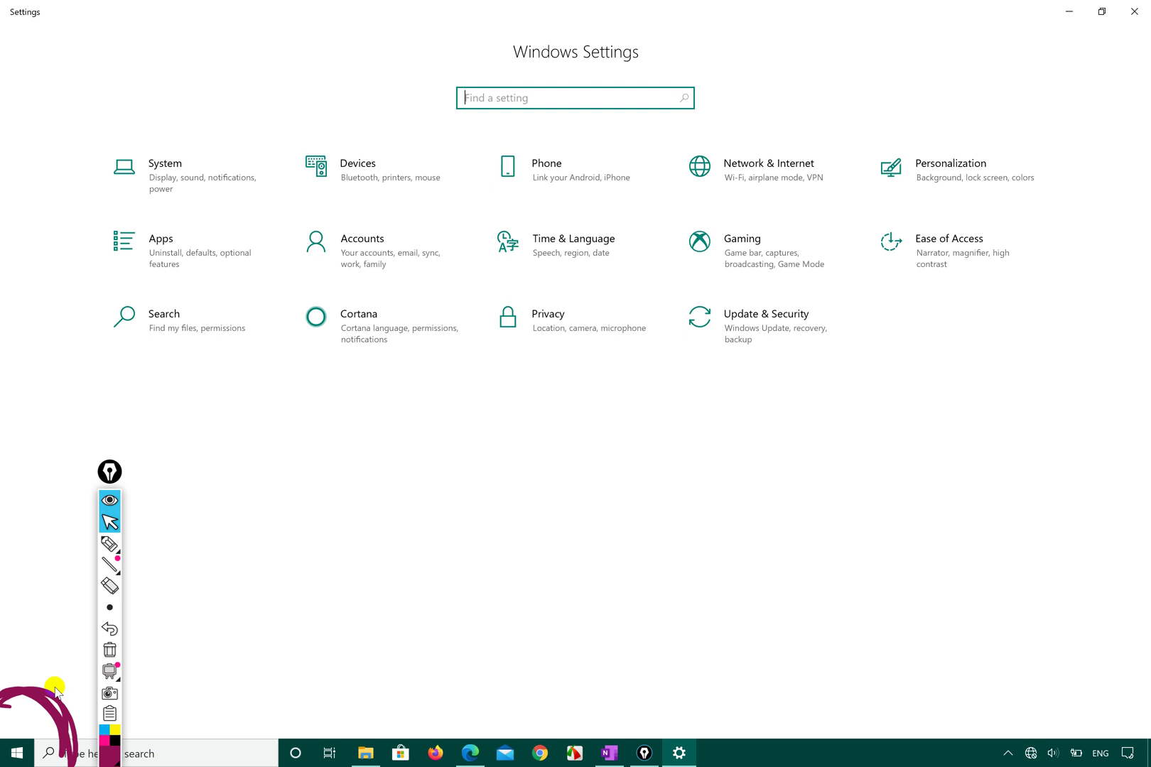
Circle the System category with Epic Pen and mark its display, sound, notifications and power description with short strokes.
click(109, 544)
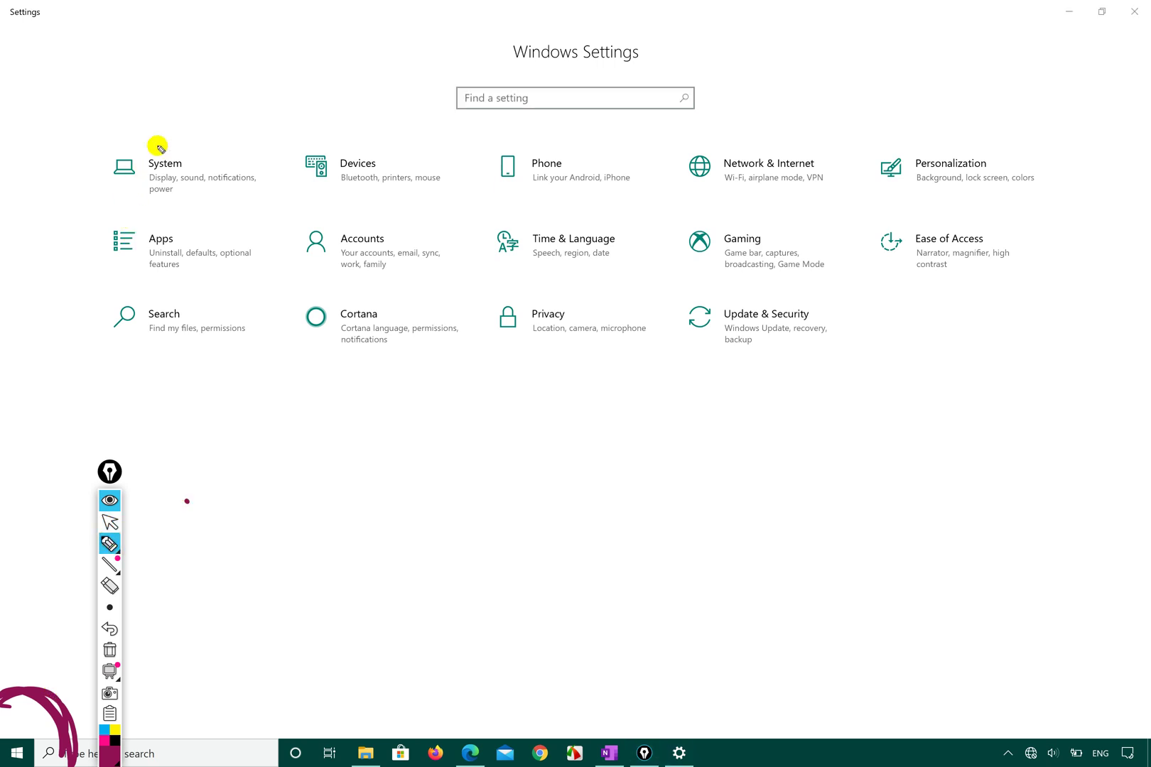
mouse_move(181, 132)
mouse_down()
mouse_move(94, 177)
mouse_move(260, 200)
mouse_move(200, 111)
mouse_up()
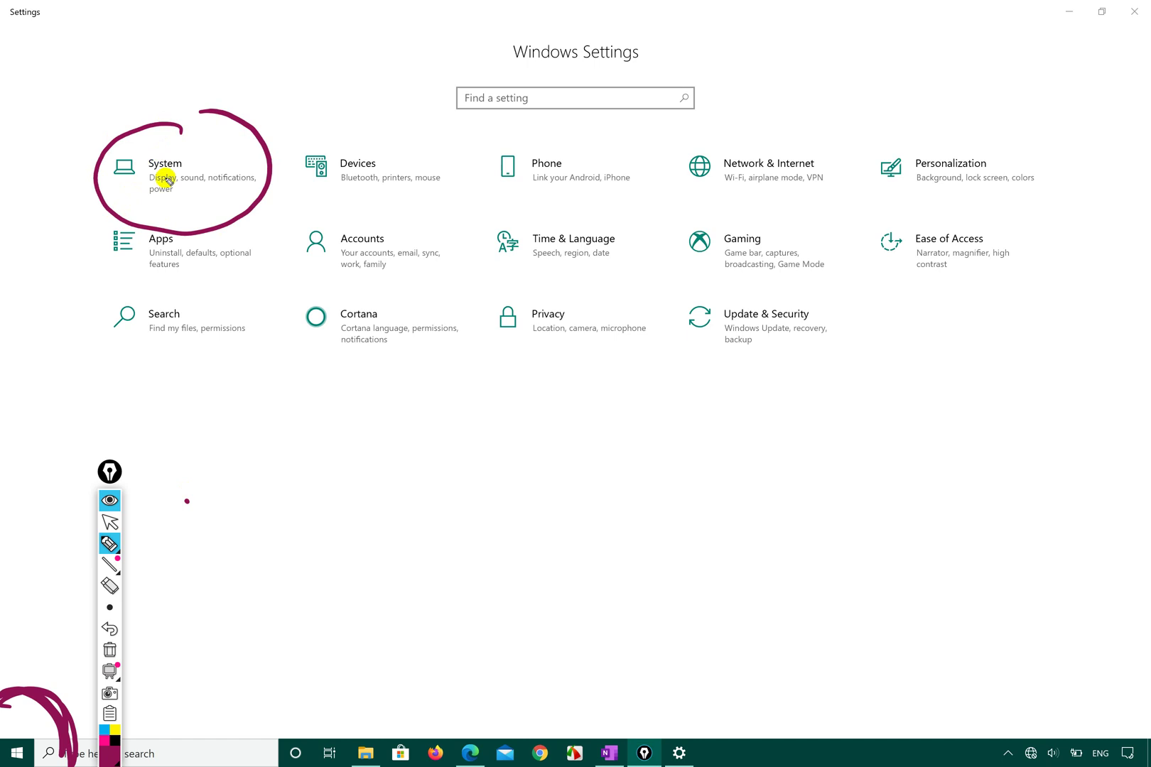
mouse_move(165, 174)
mouse_down()
mouse_move(188, 155)
mouse_move(253, 155)
mouse_up()
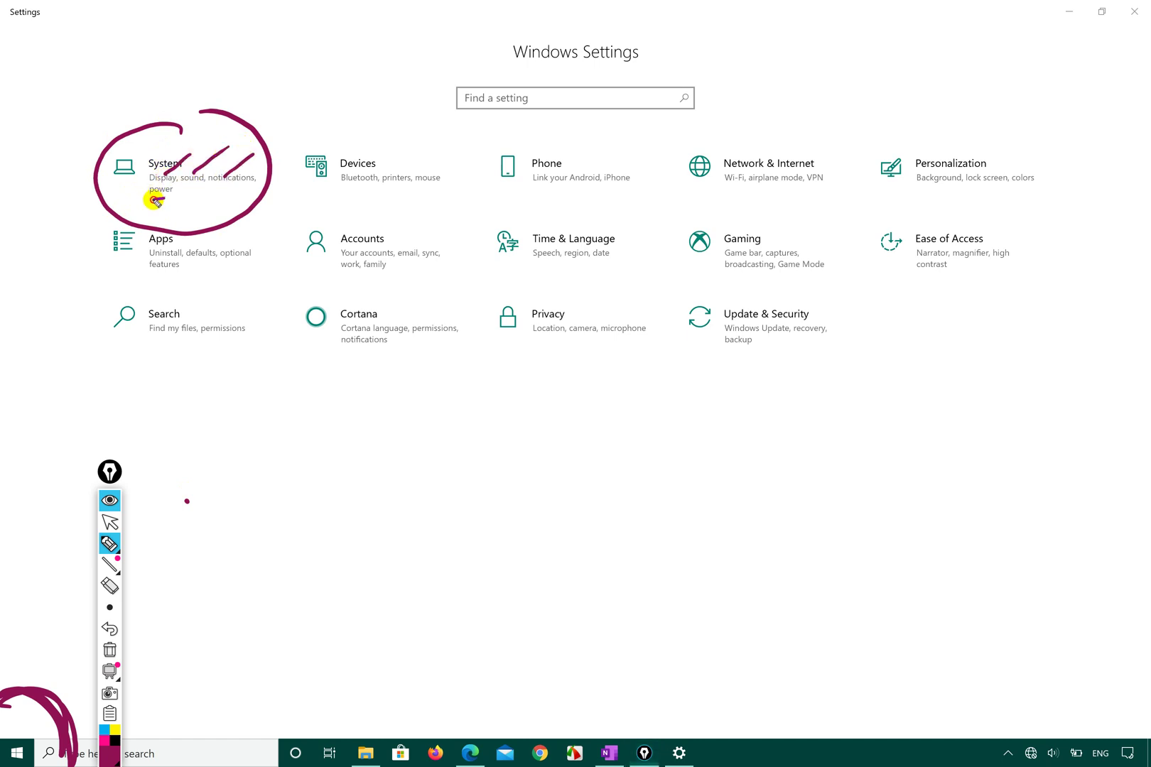
drag(152, 200, 182, 193)
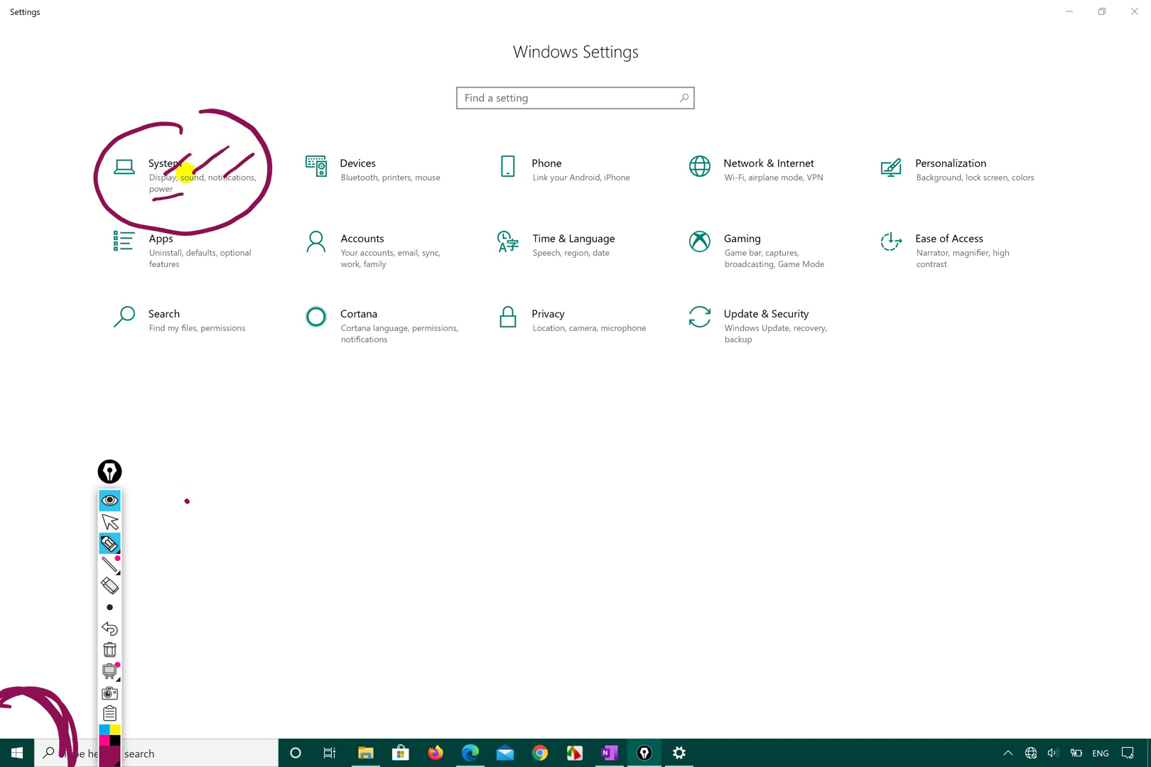
Draw a short pen stroke beneath the Devices description and undo the longer stroke drawn beside it.
drag(384, 204, 395, 203)
mouse_move(442, 206)
mouse_down()
mouse_move(760, 205)
mouse_move(912, 342)
mouse_move(422, 286)
mouse_up()
key(ctrl+z)
Return to the normal cursor and search the Windows settings for "sleep".
click(110, 522)
click(471, 96)
text(s)
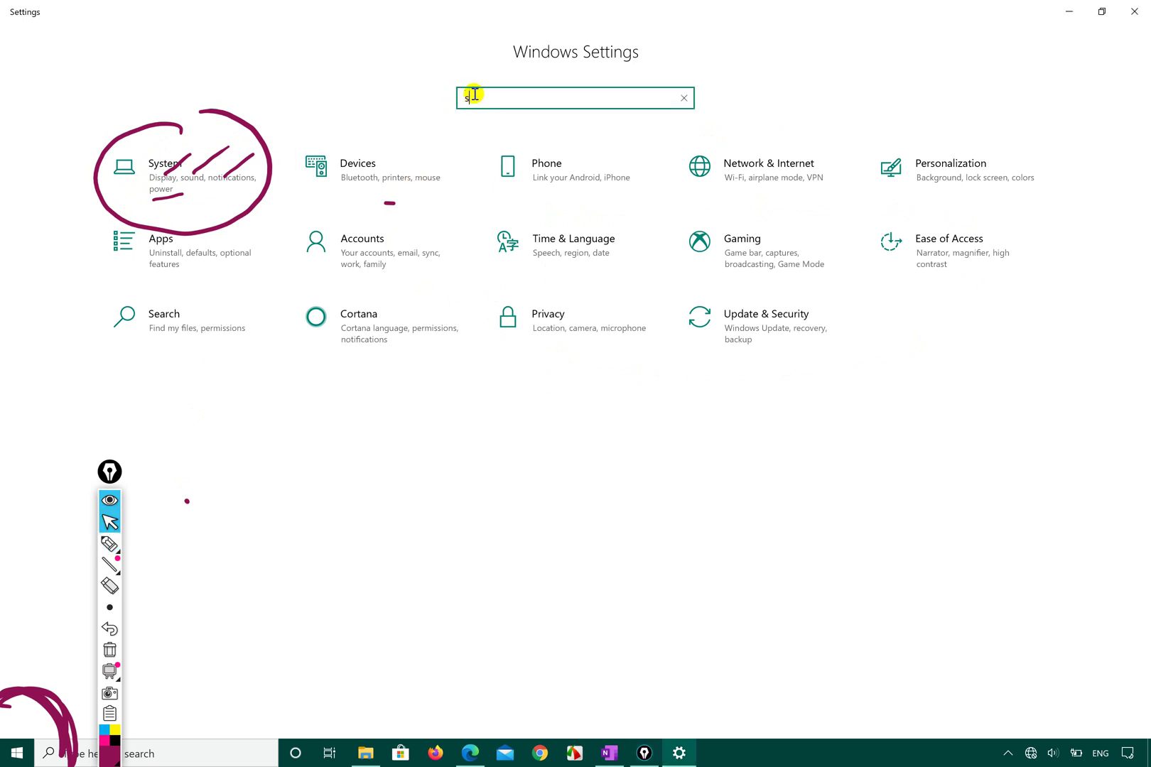
text(lee)
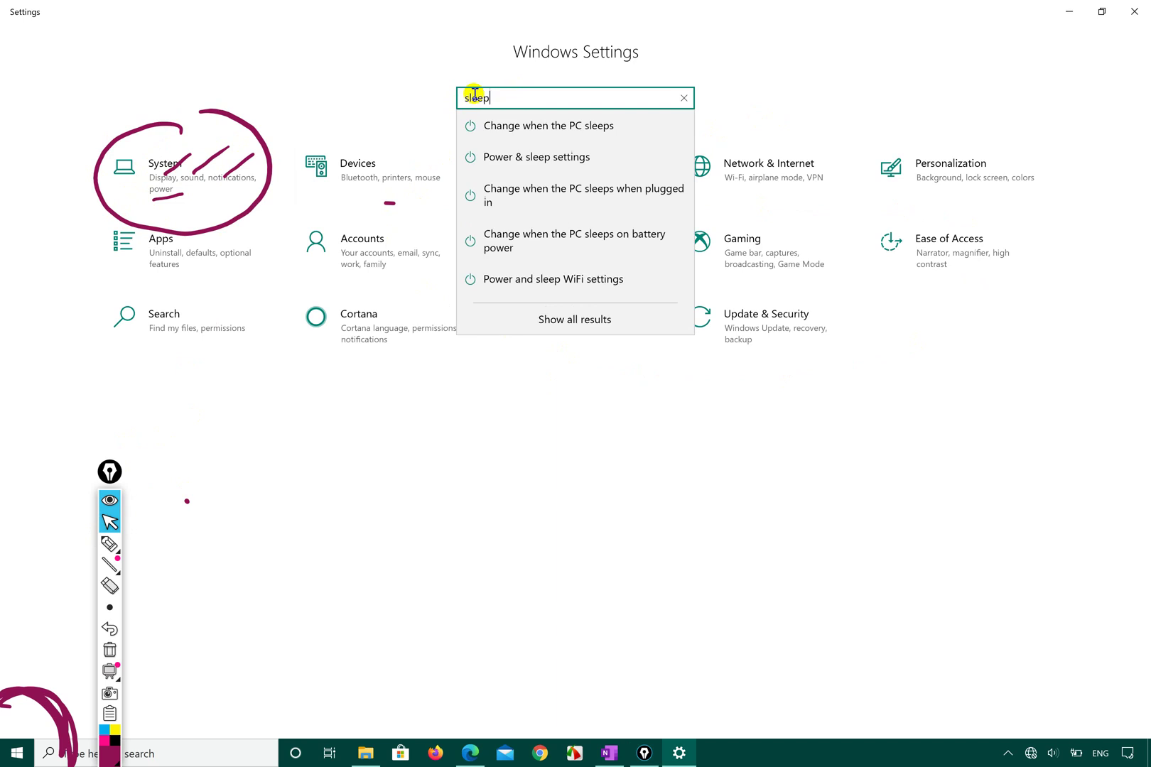
Search the Windows settings for "power" instead, and clear the search text without choosing a result.
key(BackSpace)
key(BackSpace)
key(BackSpace)
key(BackSpace)
text(power)
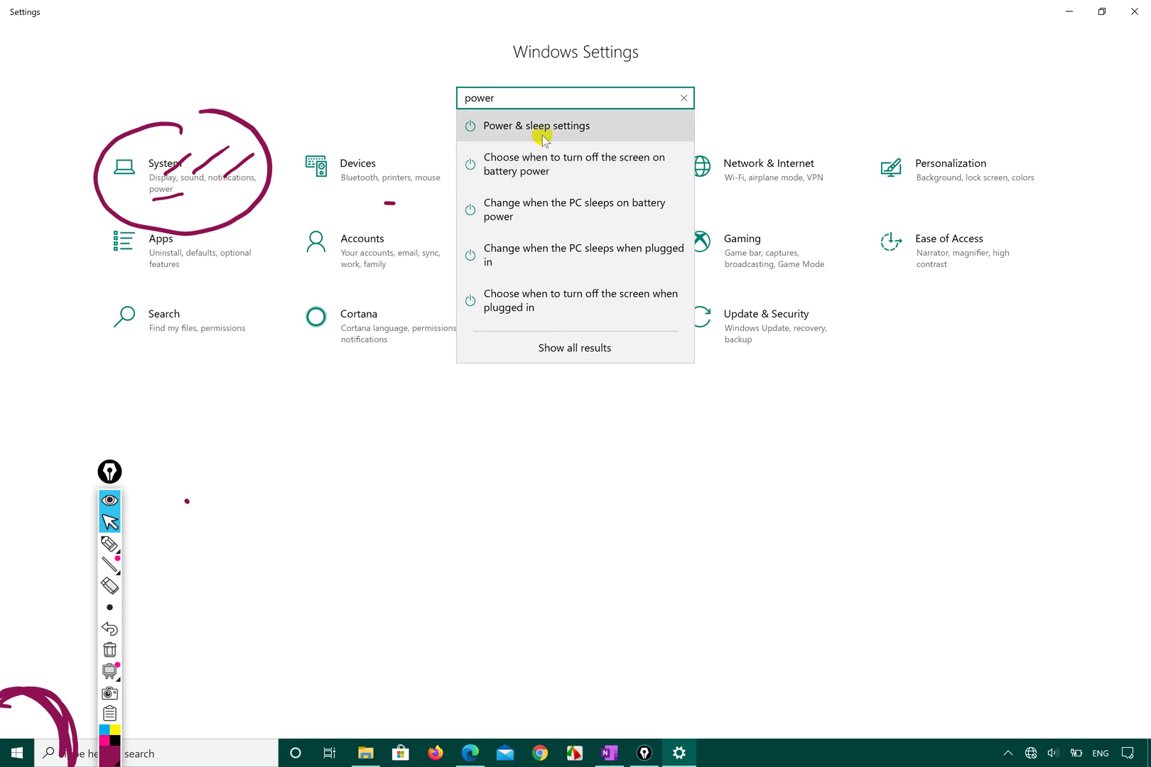
key(BackSpace)
key(BackSpace)
key(BackSpace)
key(BackSpace)
key(BackSpace)
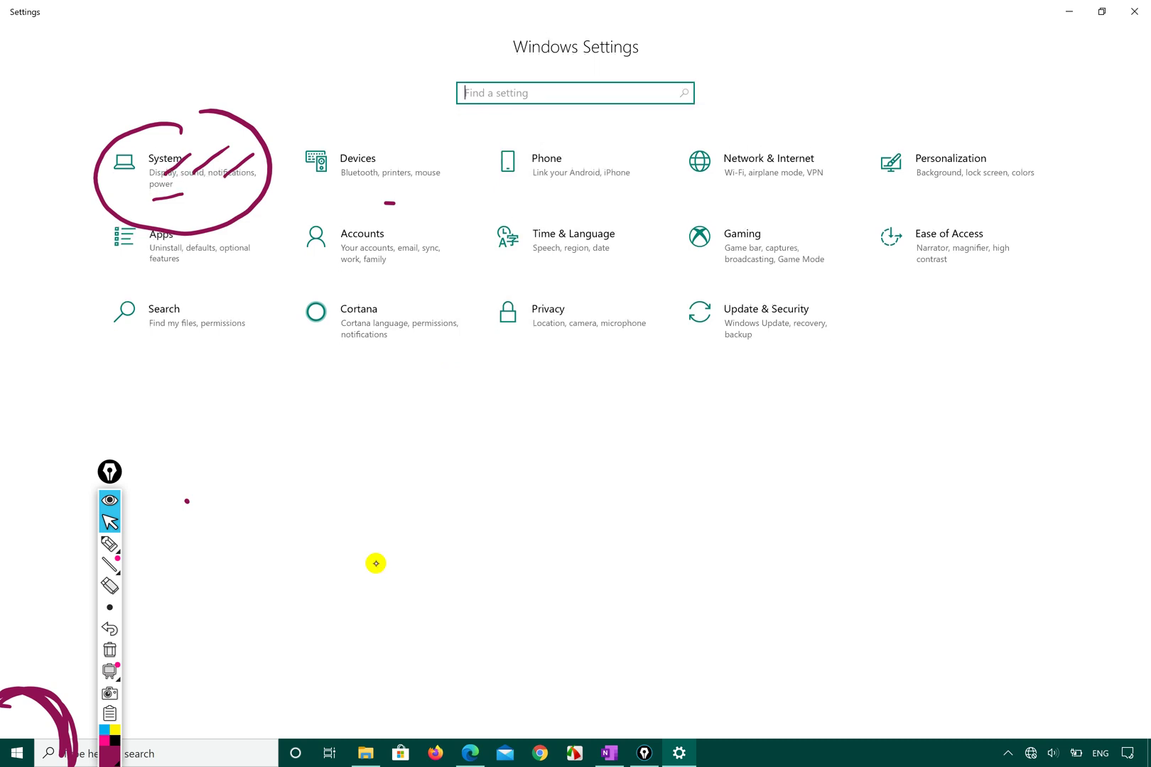
Erase the circle and most pen strokes around the System category, and open System with the normal cursor.
click(108, 544)
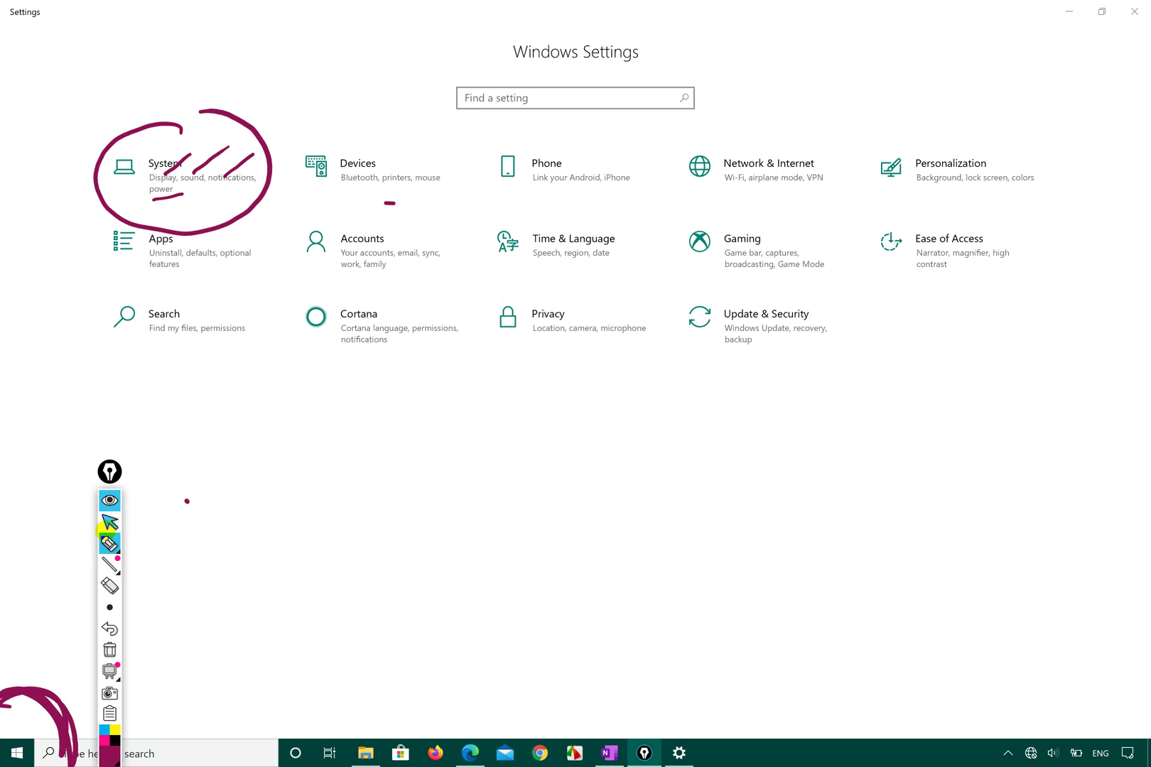
mouse_move(185, 233)
mouse_down()
mouse_move(189, 168)
mouse_move(190, 187)
mouse_up()
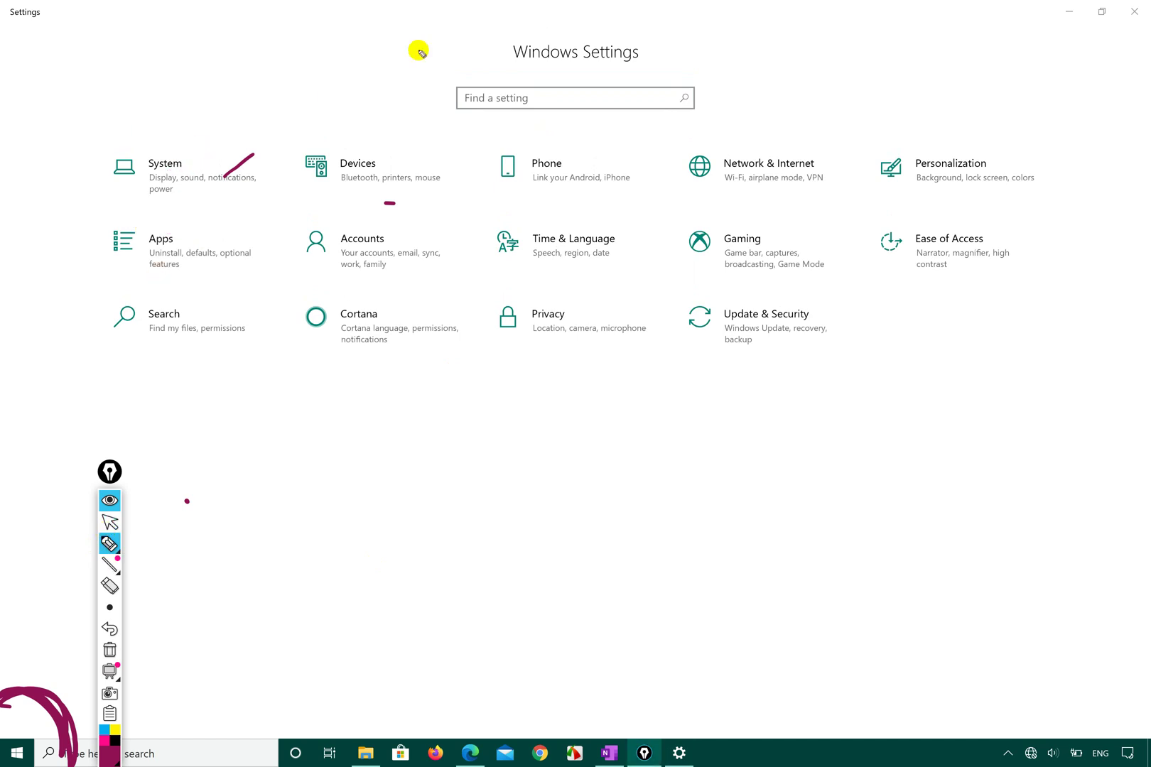
click(110, 523)
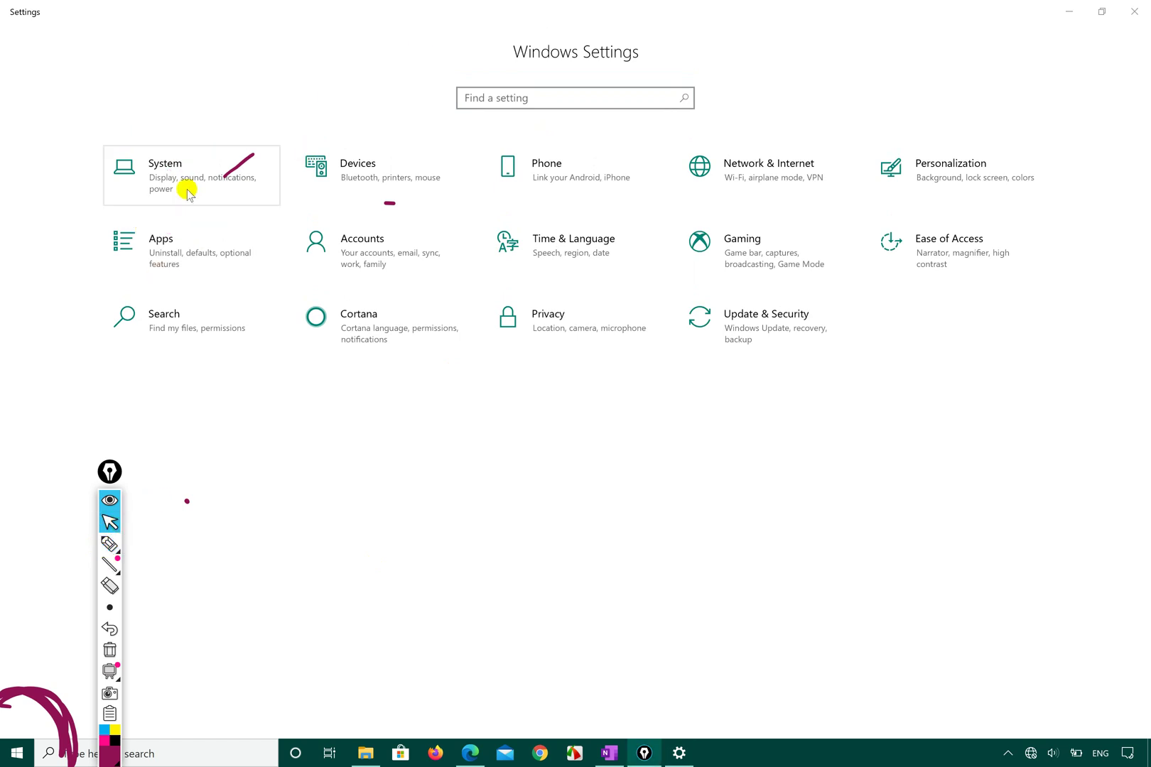
click(188, 193)
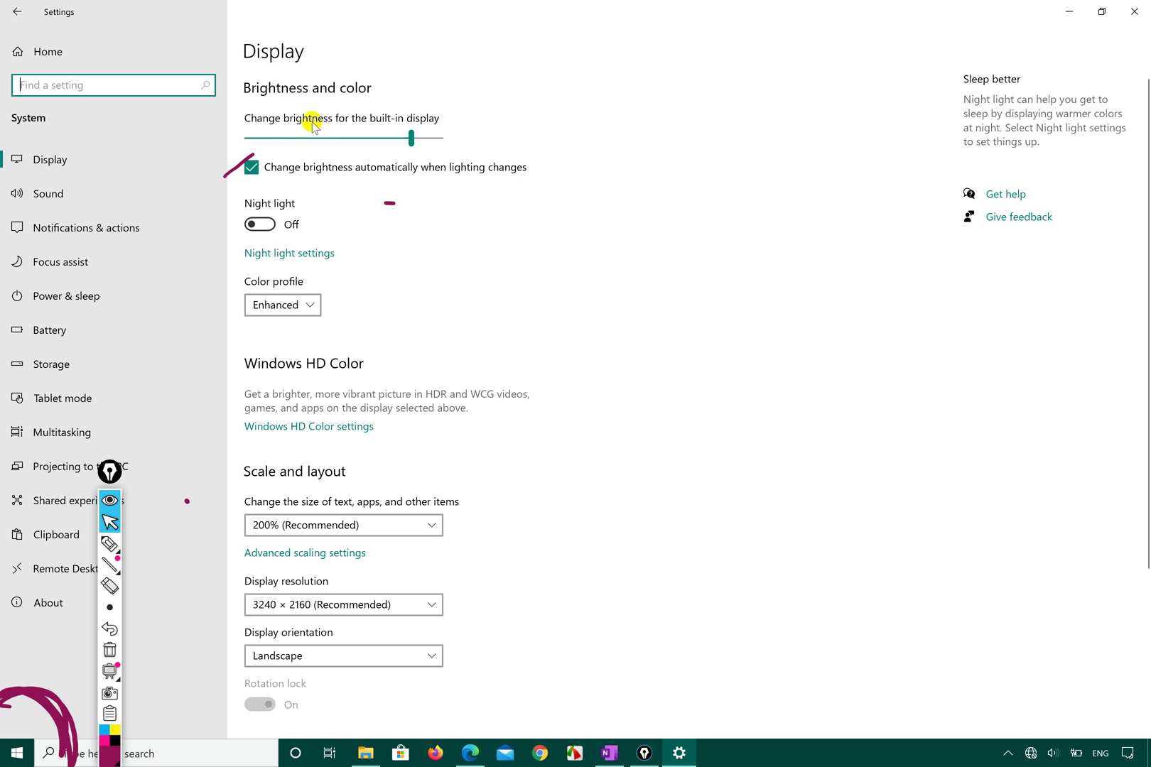
Circle Power & sleep with the pen, circle the scaling and display resolution settings, and undo the second circle.
scroll(341, 257, down, 3)
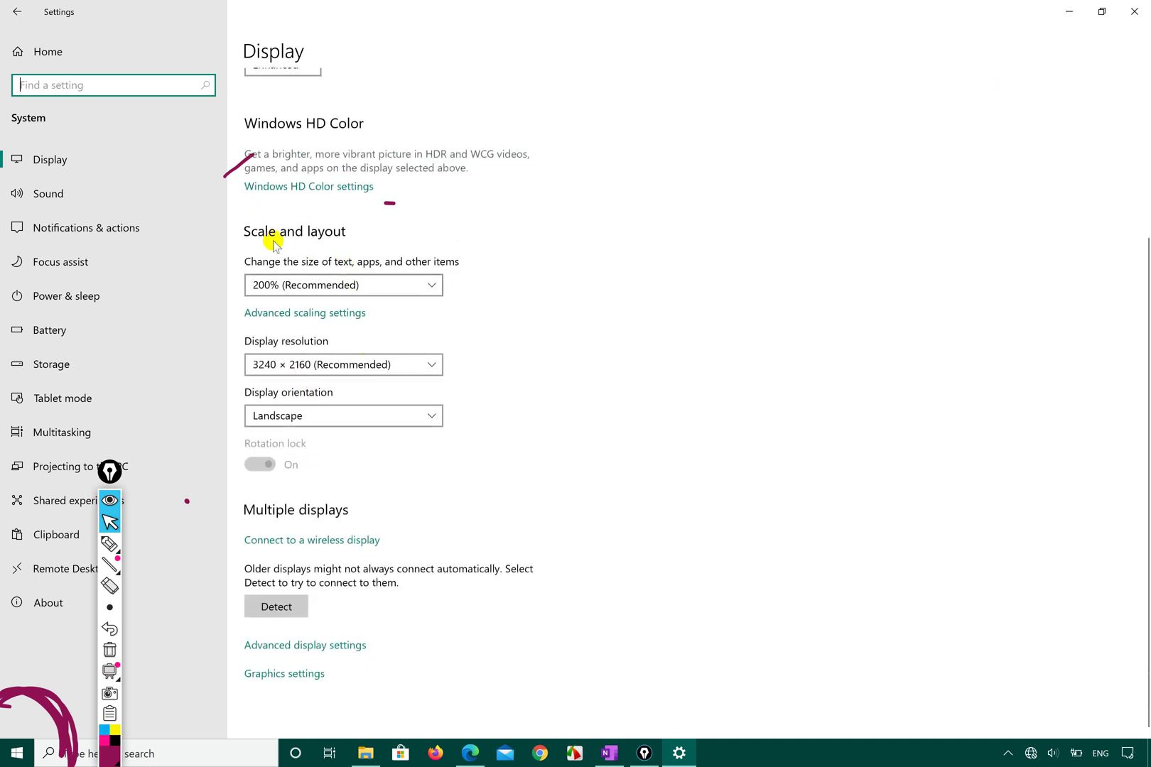
click(236, 215)
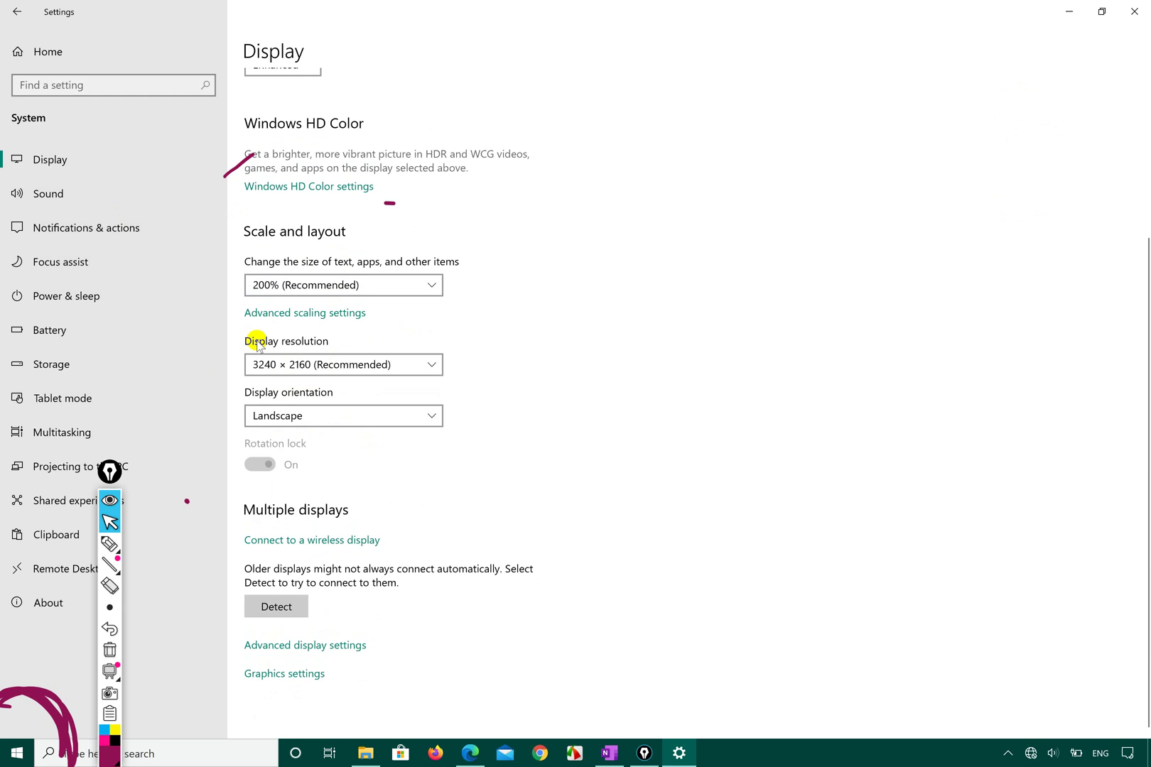
click(109, 544)
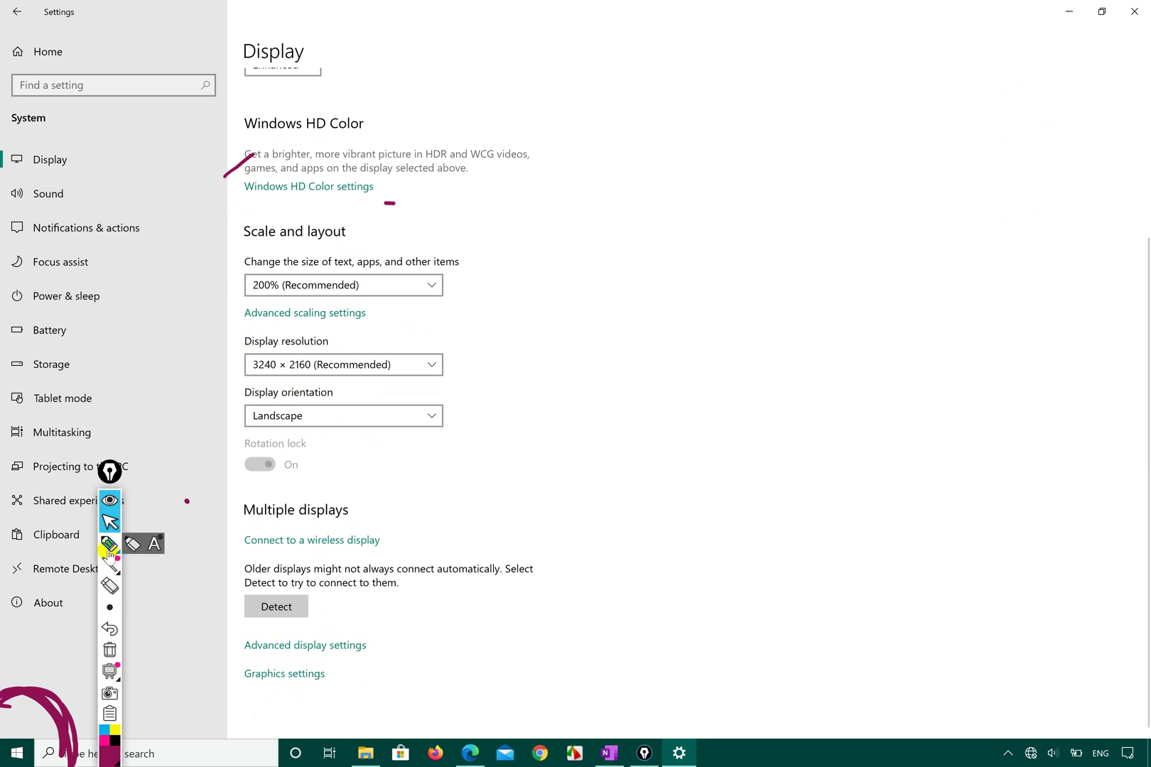
mouse_move(17, 302)
mouse_down()
mouse_move(108, 326)
mouse_move(170, 264)
mouse_move(7, 297)
mouse_up()
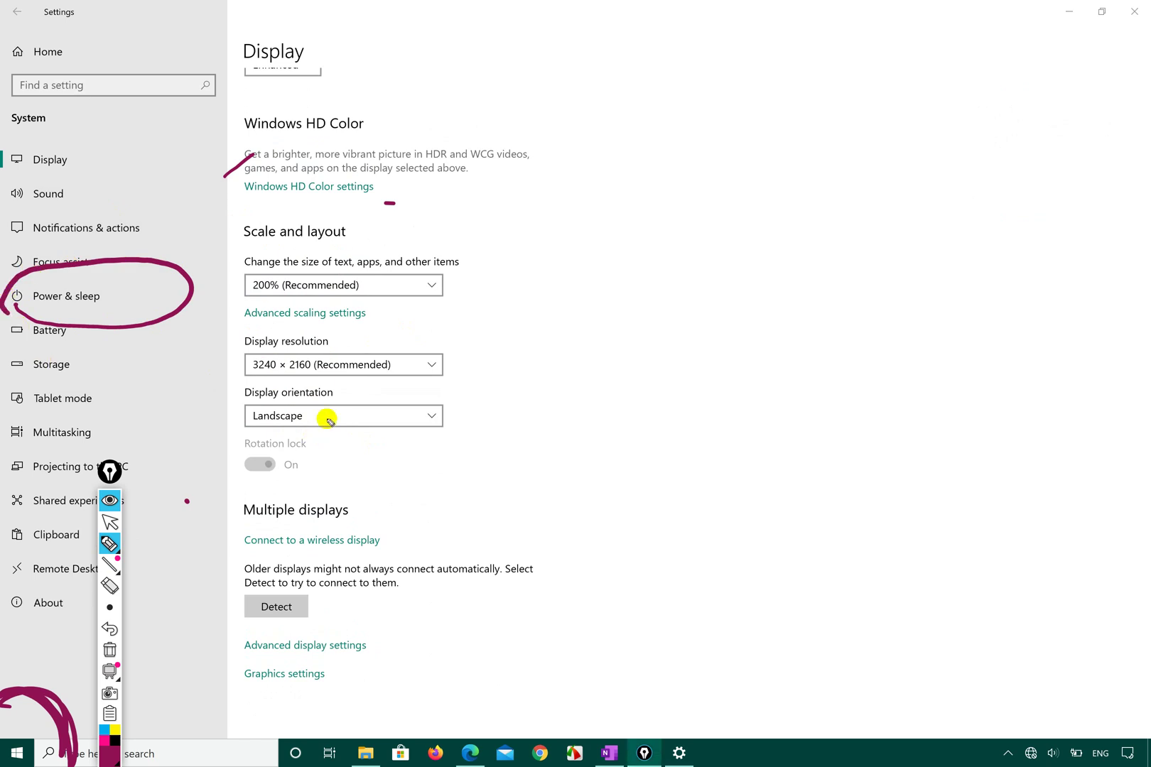
mouse_move(326, 381)
mouse_down()
mouse_move(375, 421)
mouse_move(272, 285)
mouse_move(451, 242)
mouse_move(273, 385)
mouse_up()
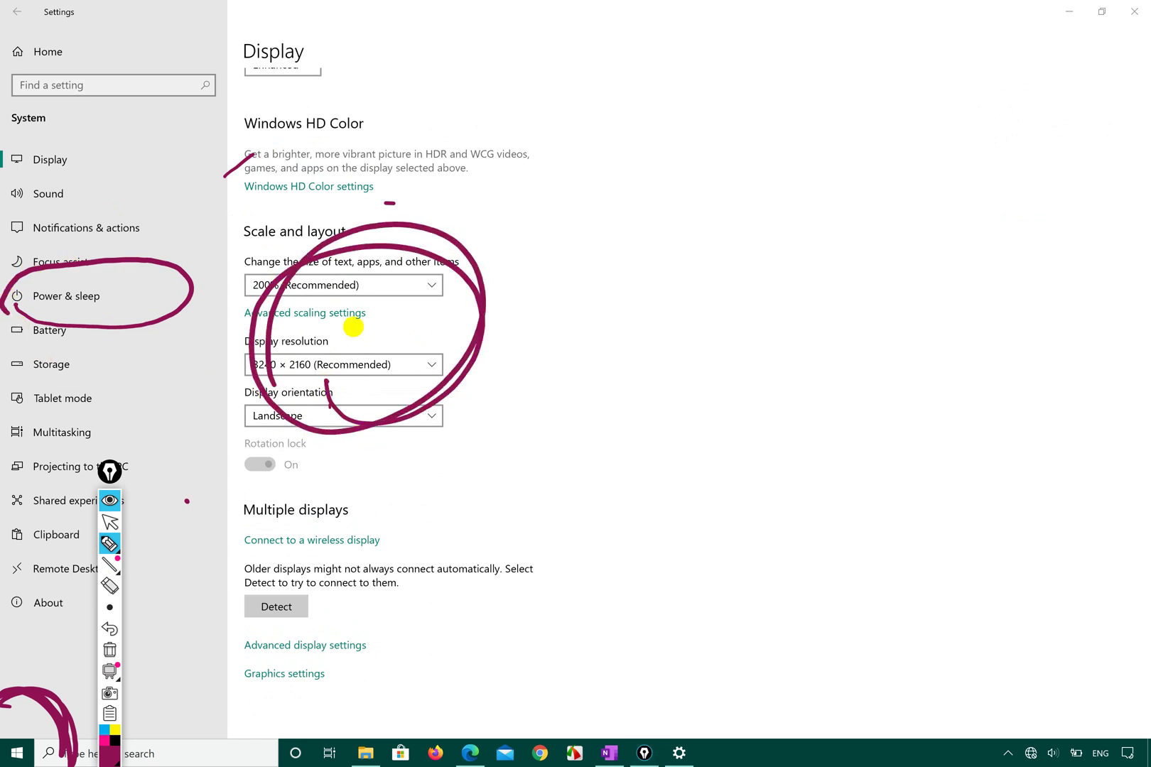
key(ctrl+z)
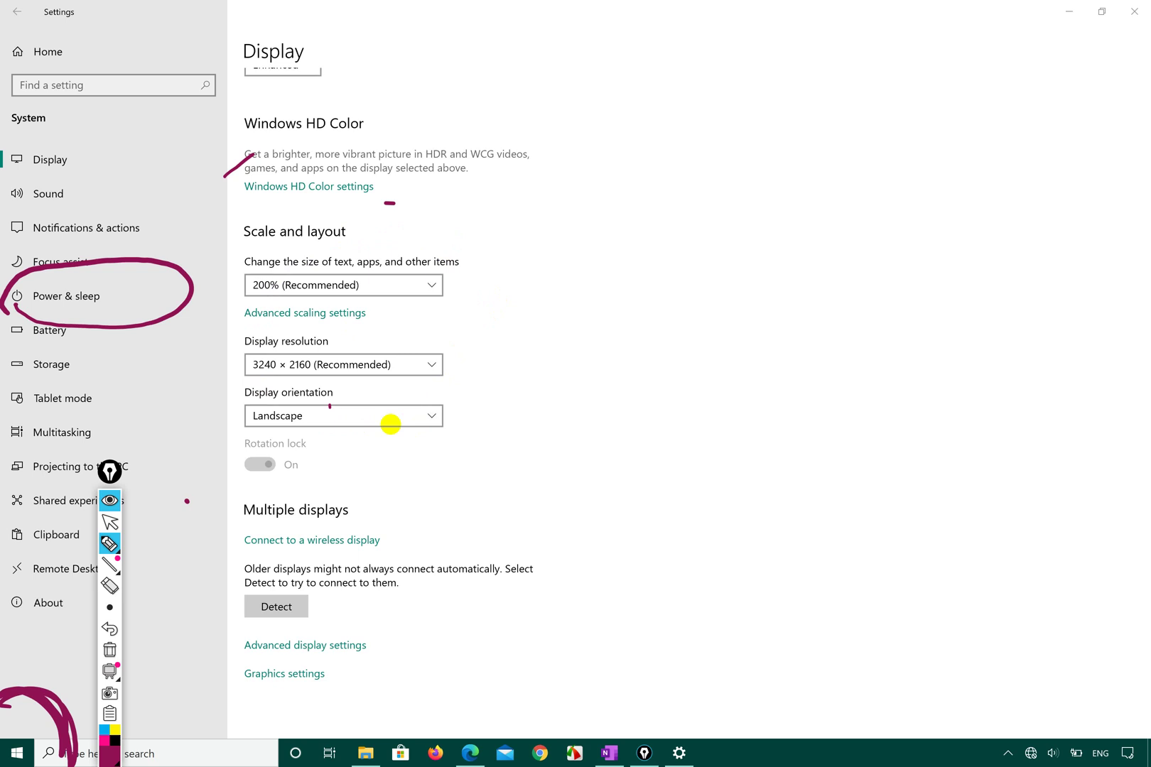
Open the Power & sleep settings page and erase the leftover pen stroke beside the Screen options.
click(110, 522)
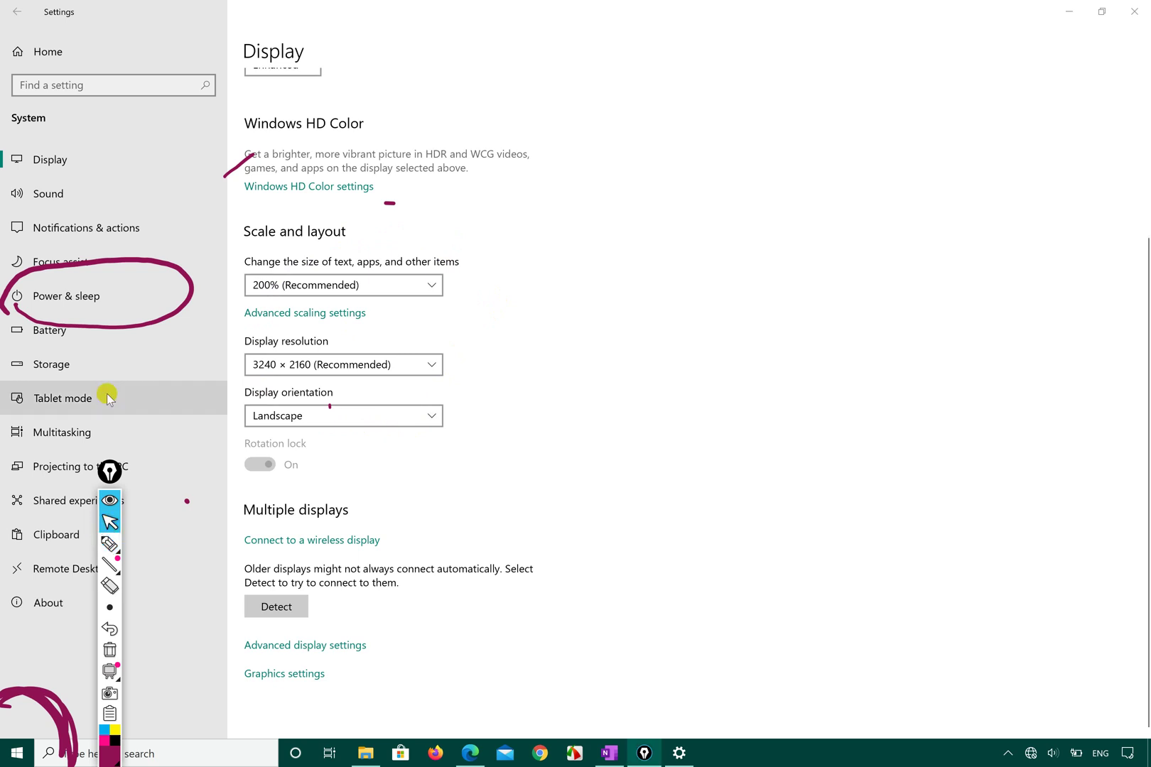
click(82, 299)
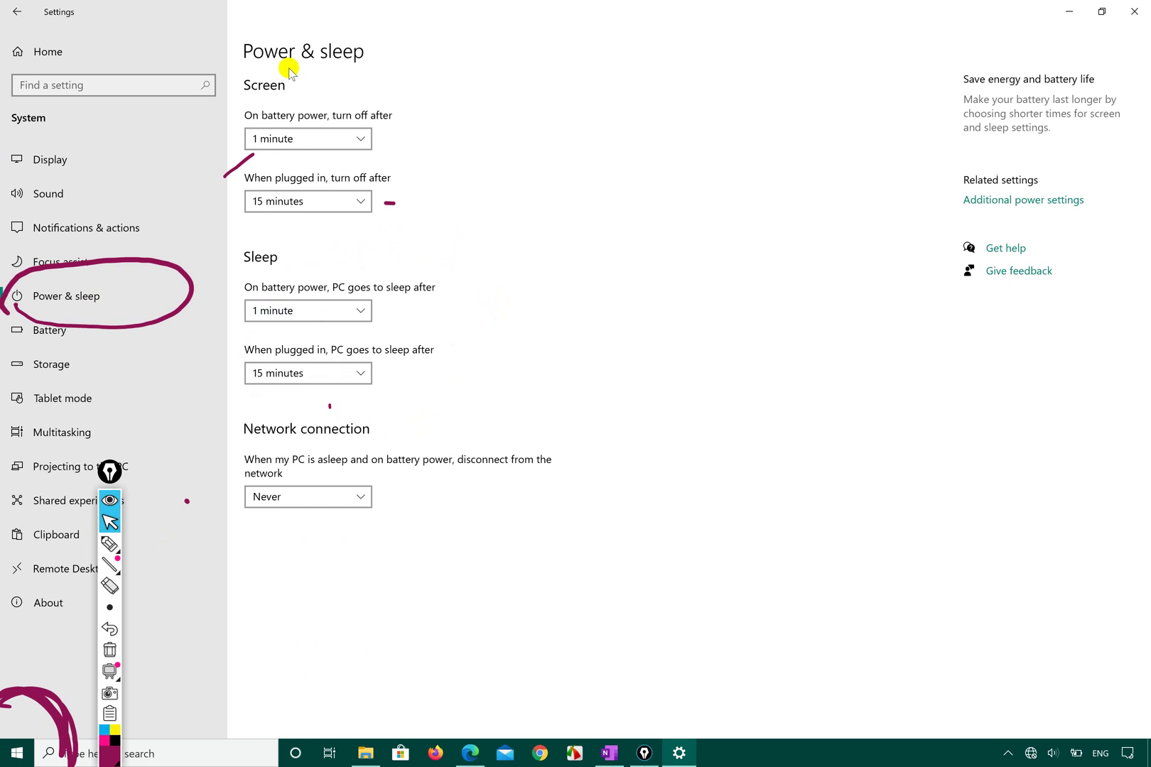
click(110, 544)
click(234, 179)
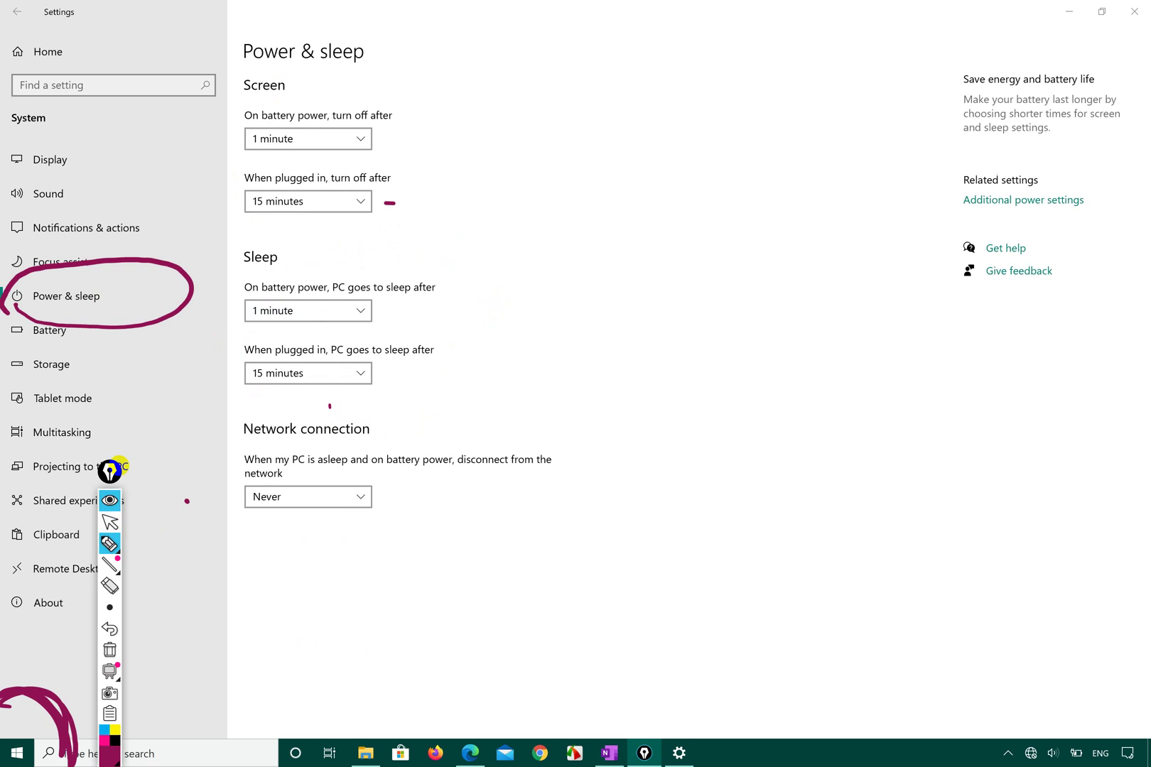
Draw a check mark at the Screen and Sleep headings, and clear all pen drawings from the screen.
mouse_move(240, 94)
mouse_down()
mouse_move(295, 104)
mouse_move(373, 53)
mouse_up()
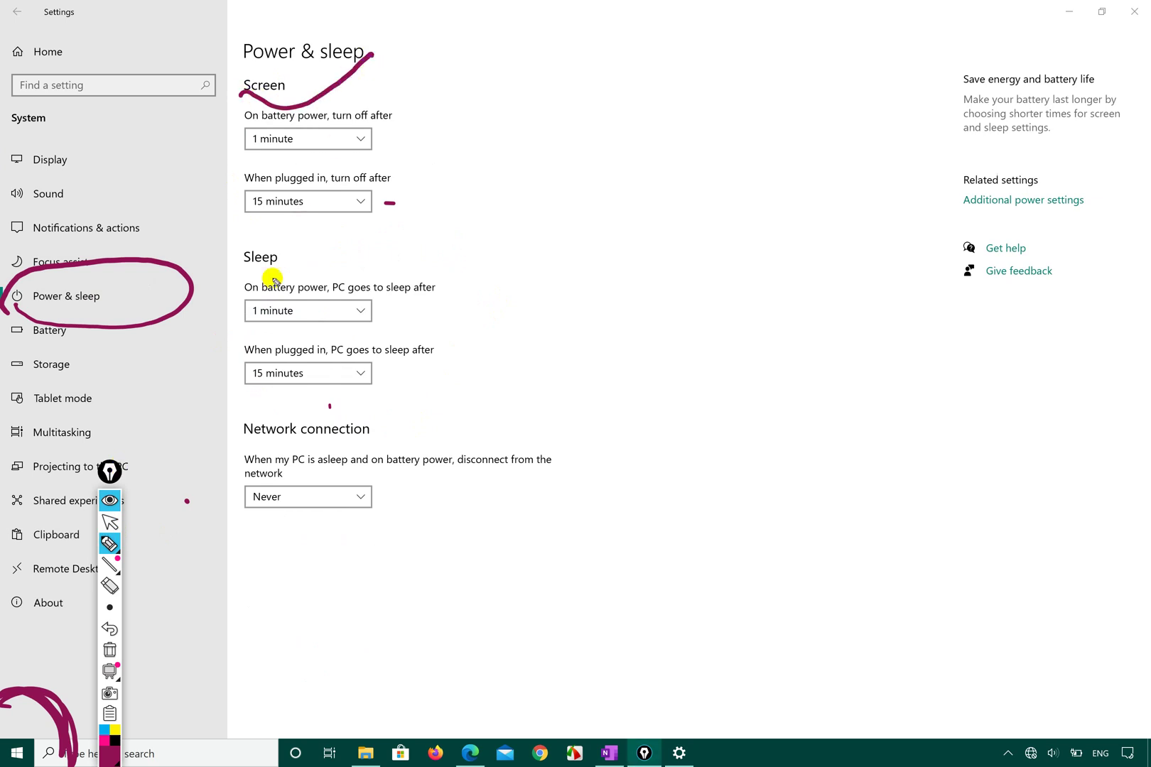
drag(260, 265, 355, 242)
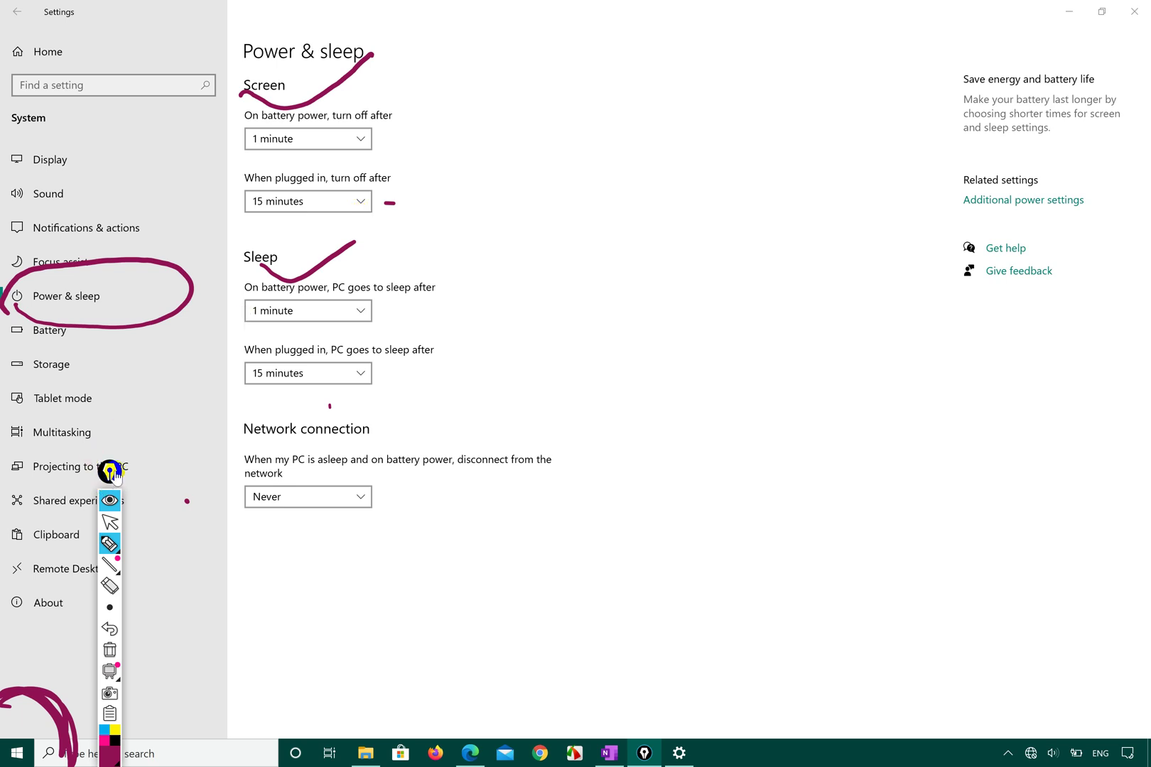
click(110, 648)
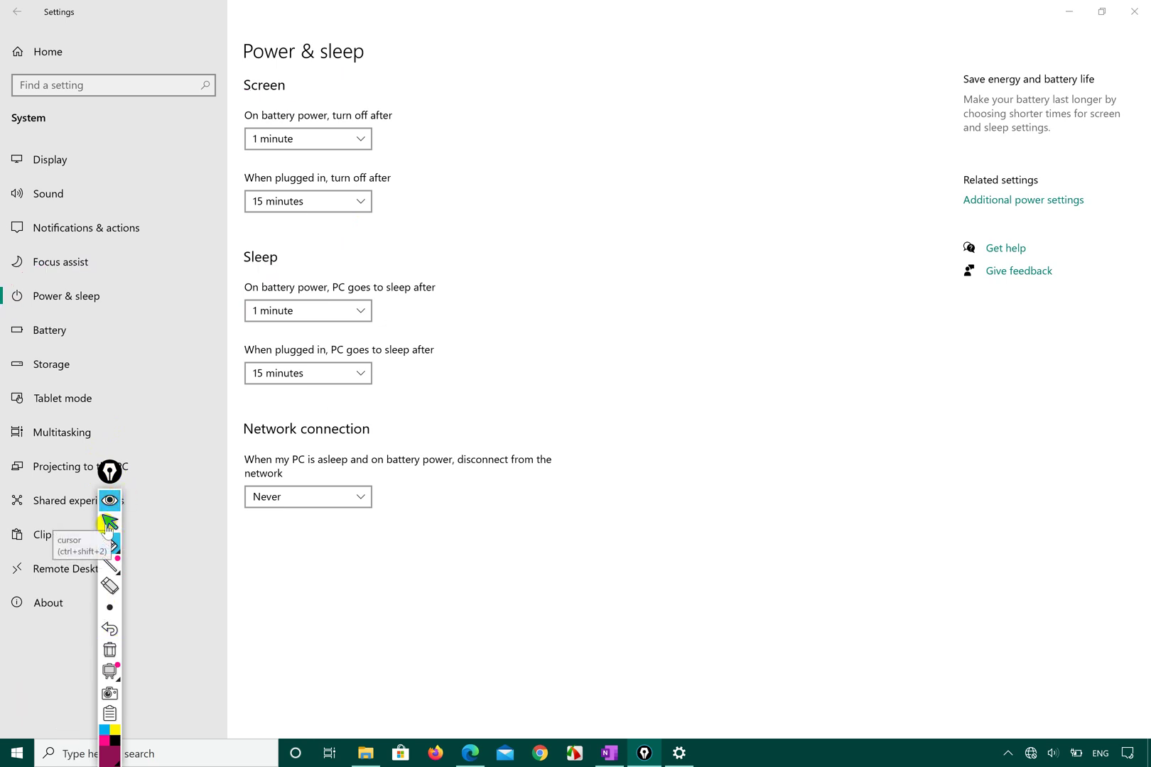
Mark the Screen and Sleep sections with doubled pen check marks, and erase both marks.
click(110, 544)
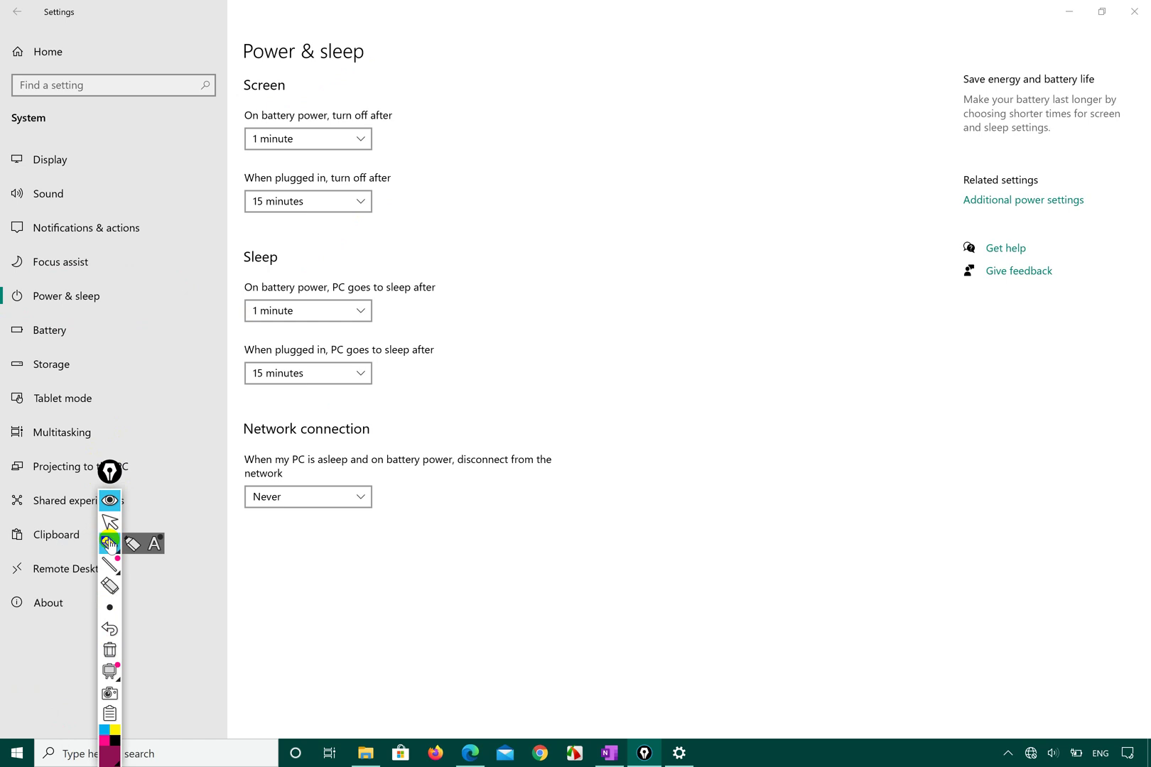
click(109, 544)
drag(268, 108, 361, 71)
drag(281, 265, 373, 258)
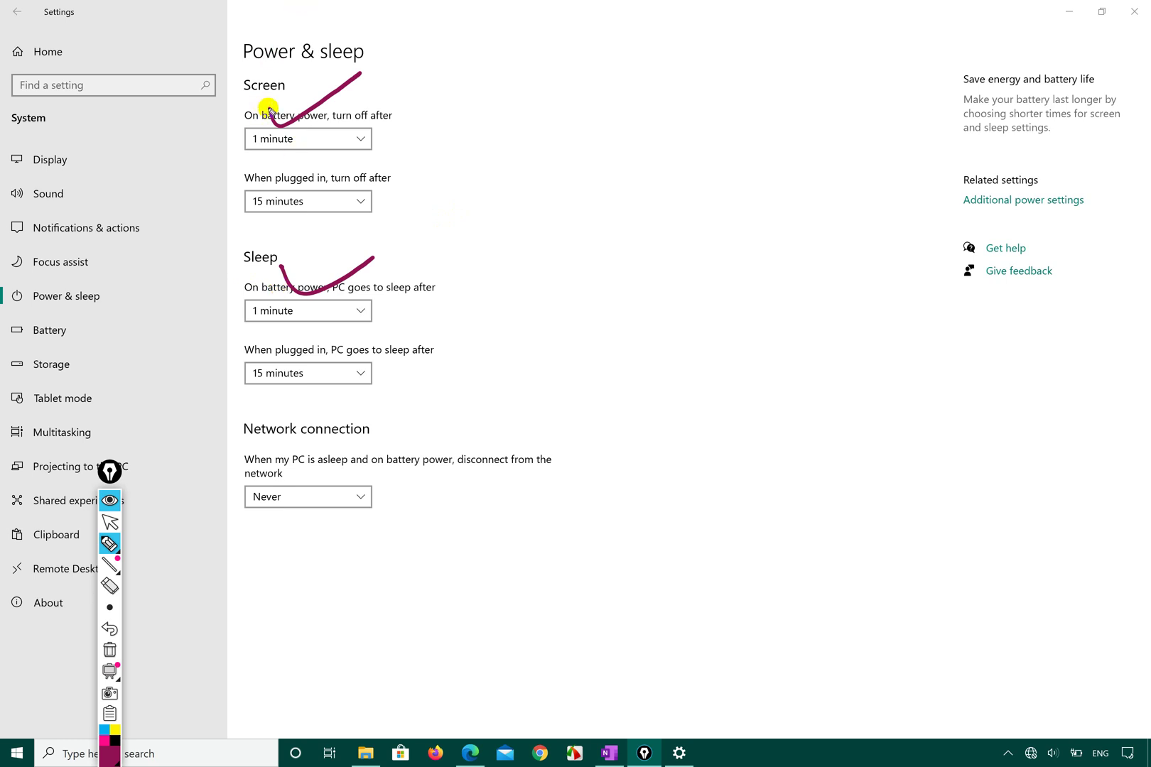
mouse_move(266, 104)
mouse_down()
mouse_move(282, 126)
mouse_move(390, 76)
mouse_up()
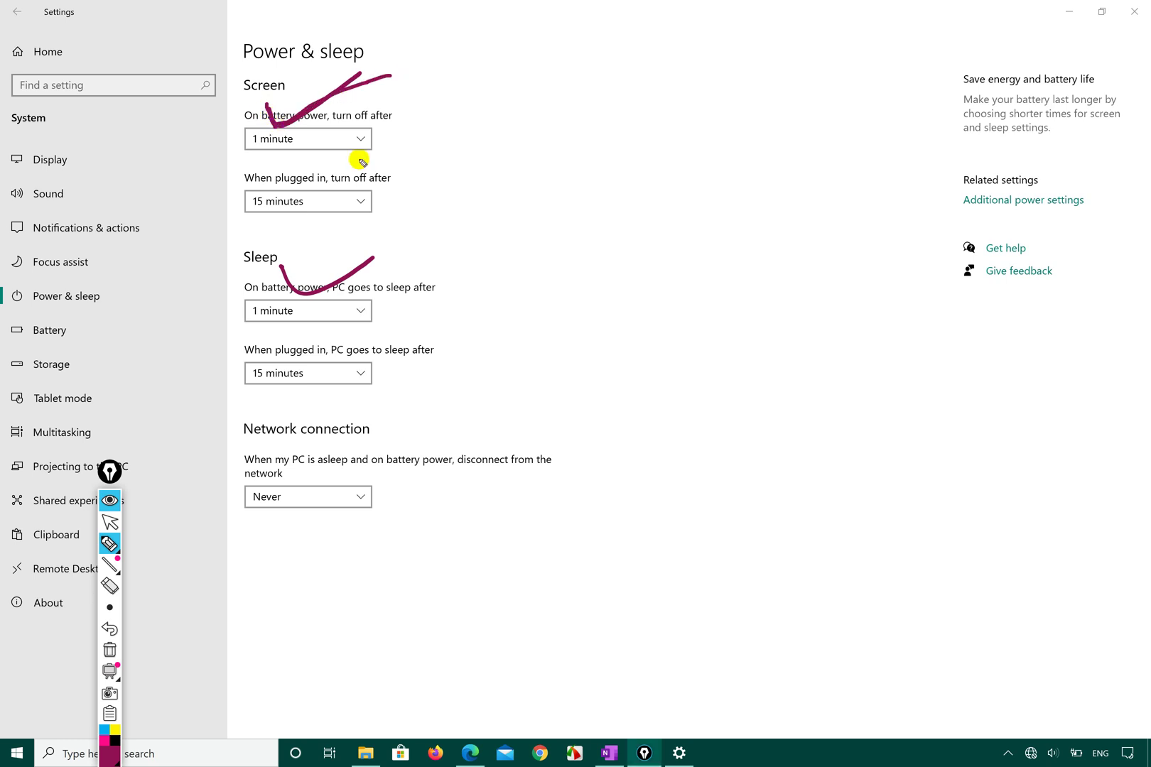
mouse_move(282, 265)
mouse_down()
mouse_move(295, 298)
mouse_move(375, 265)
mouse_up()
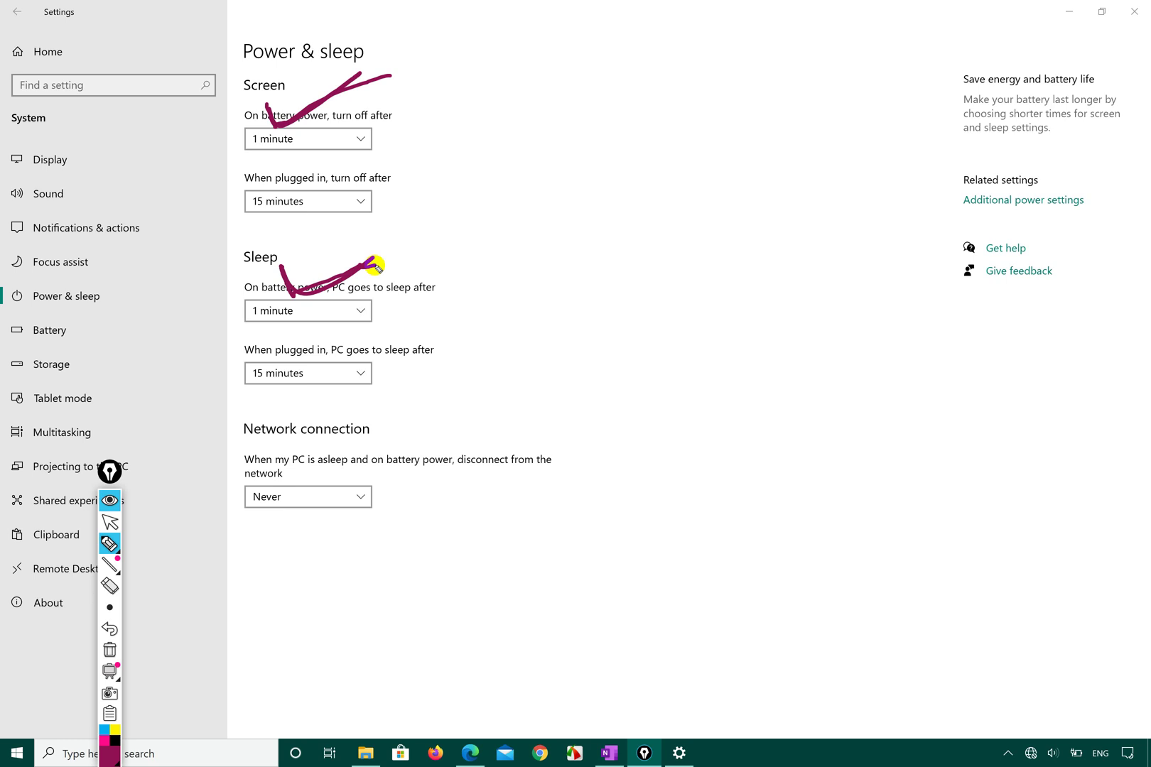
drag(317, 112, 294, 144)
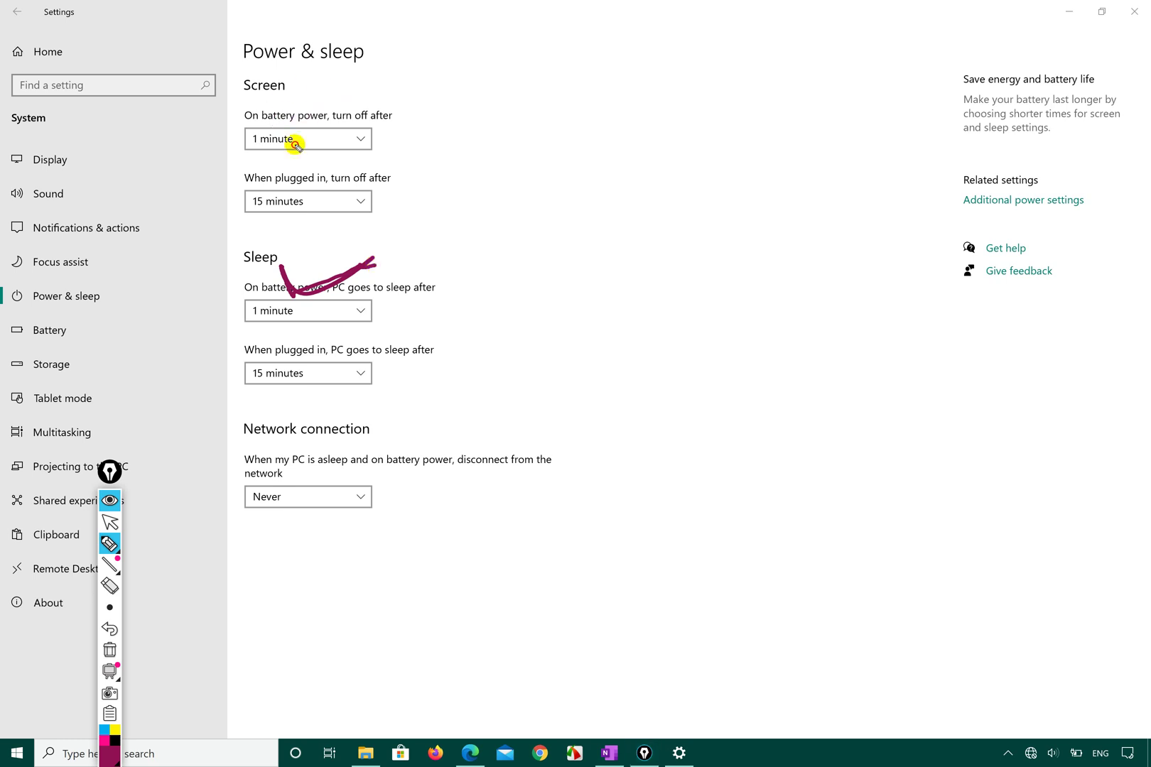
click(334, 259)
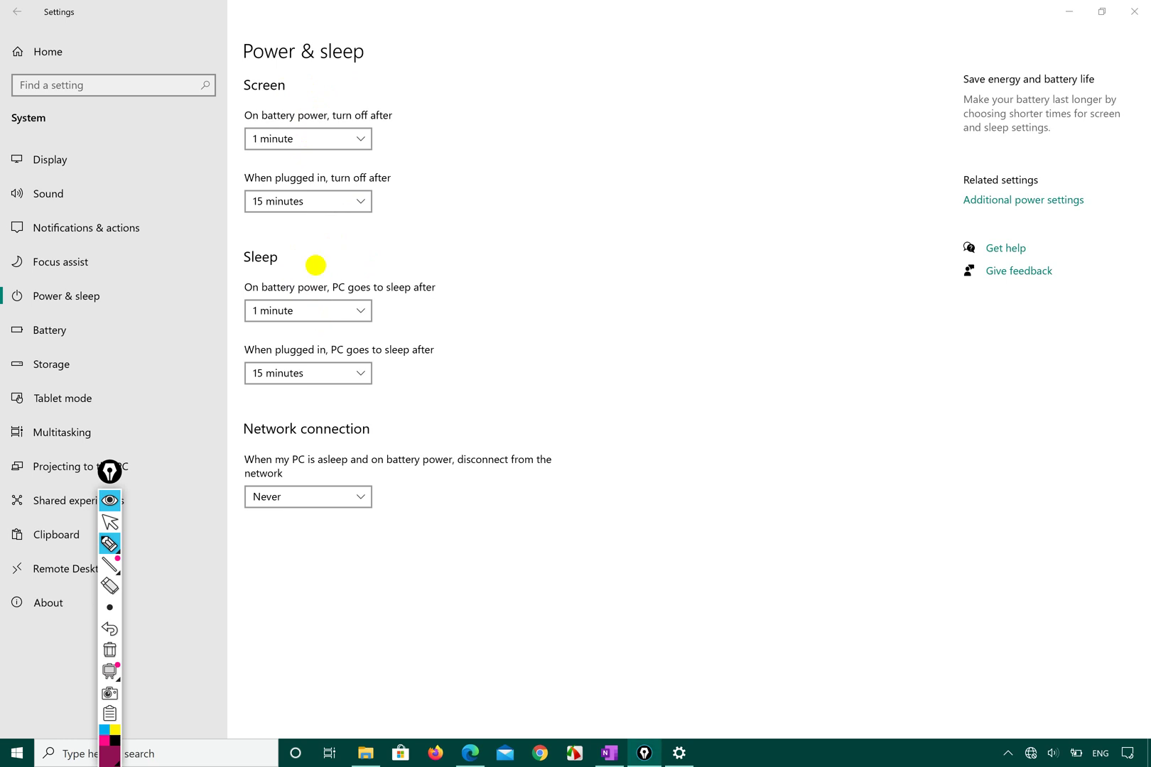
Draw check marks at the Screen heading and its battery and plugged-in turn-off settings, and erase them all.
drag(273, 93, 331, 75)
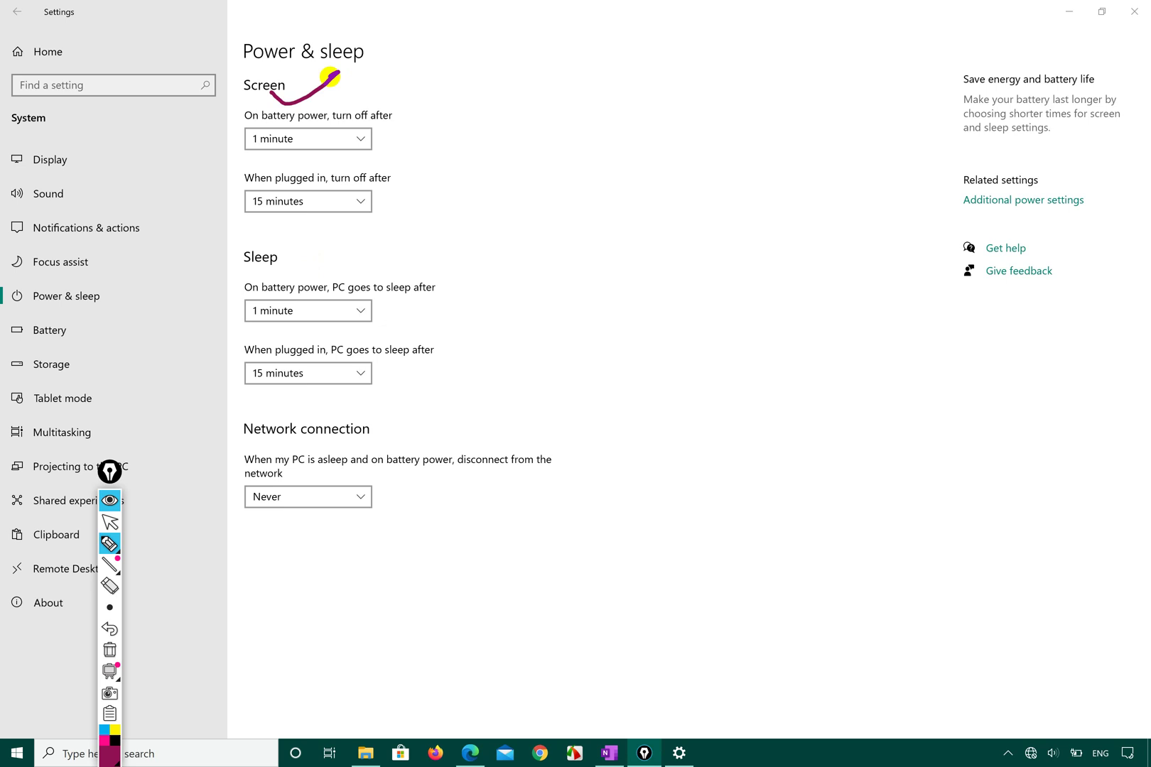
mouse_move(440, 115)
mouse_down()
mouse_move(429, 130)
mouse_move(352, 151)
mouse_move(371, 163)
mouse_up()
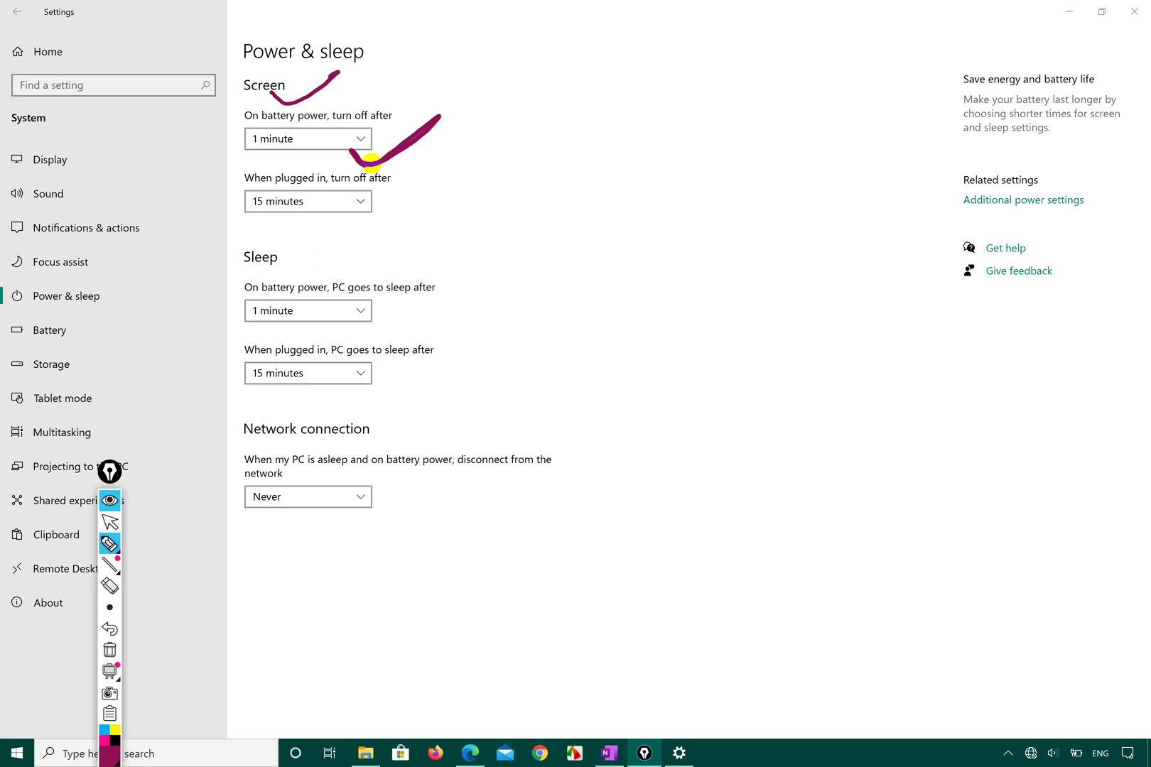
mouse_move(348, 150)
mouse_down()
mouse_move(370, 170)
mouse_move(453, 112)
mouse_up()
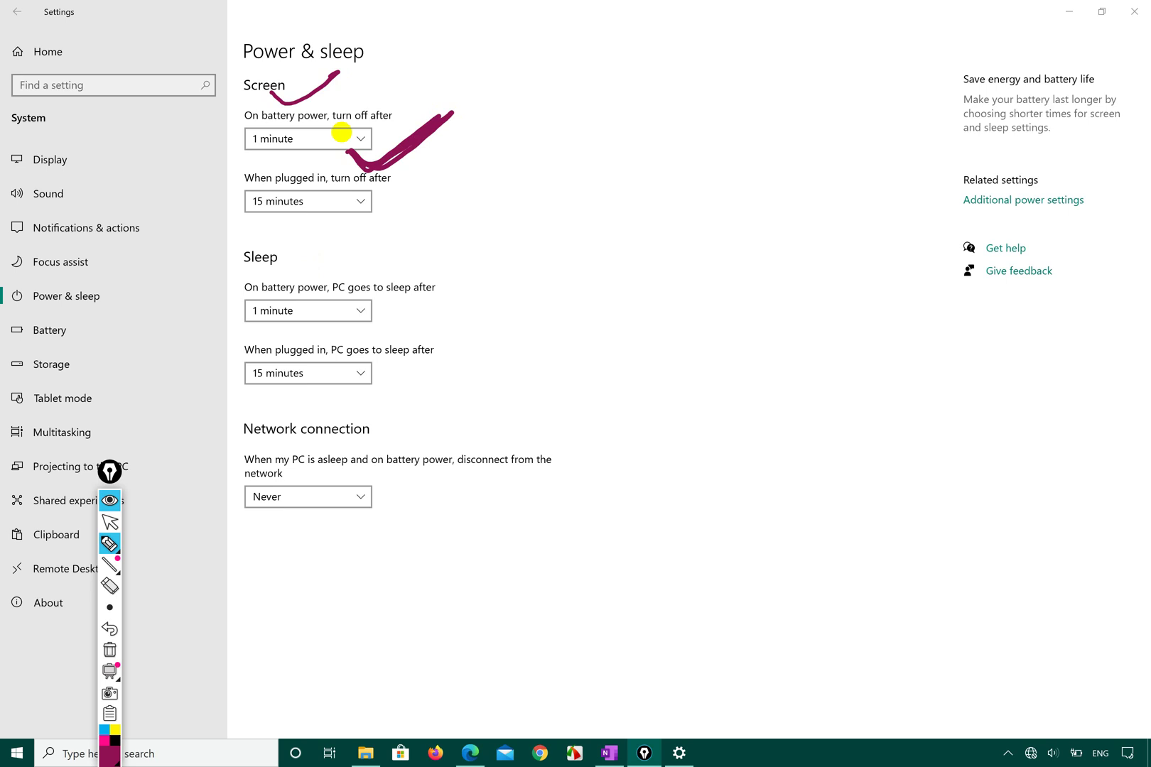
key(ctrl+z)
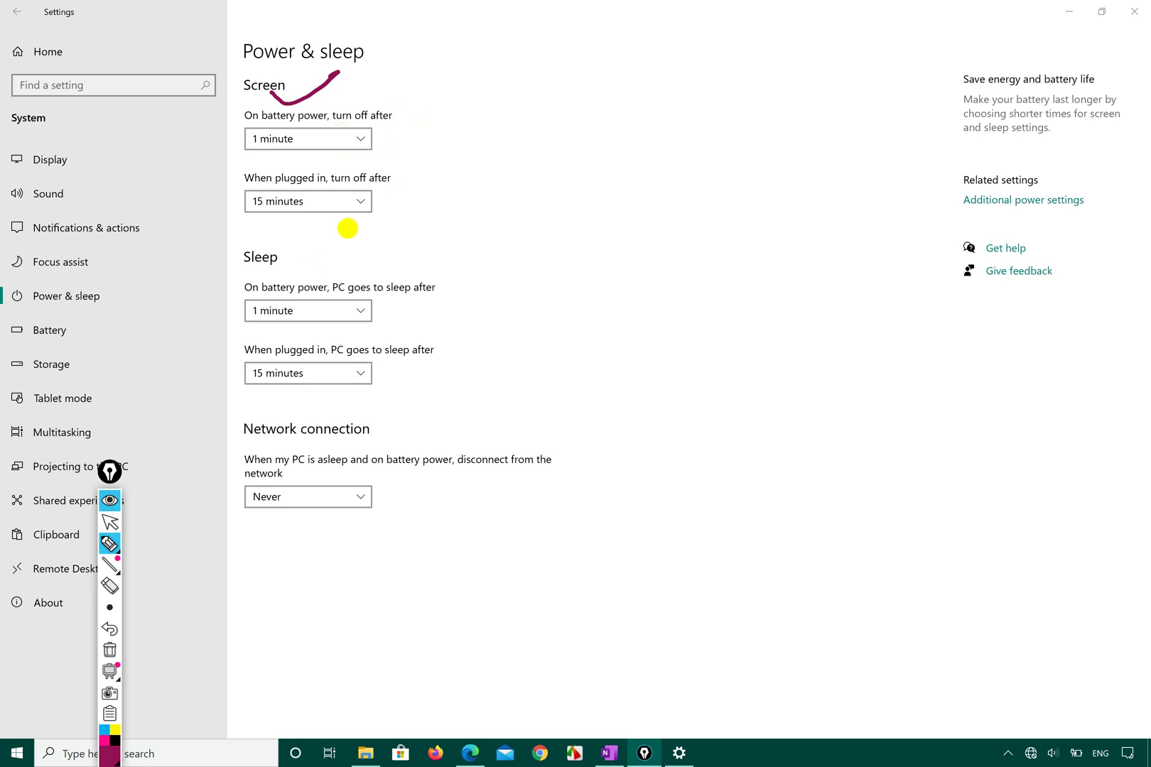
mouse_move(345, 147)
mouse_down()
mouse_move(361, 160)
mouse_move(426, 104)
mouse_up()
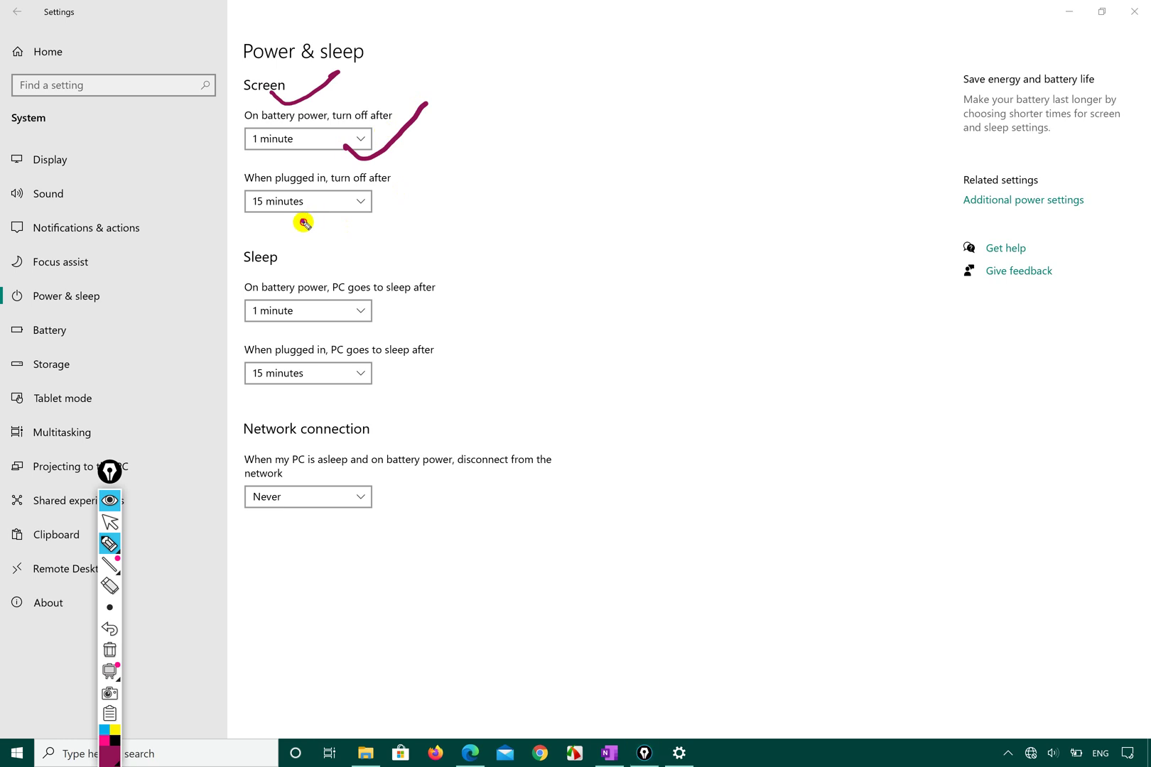
drag(301, 220, 399, 202)
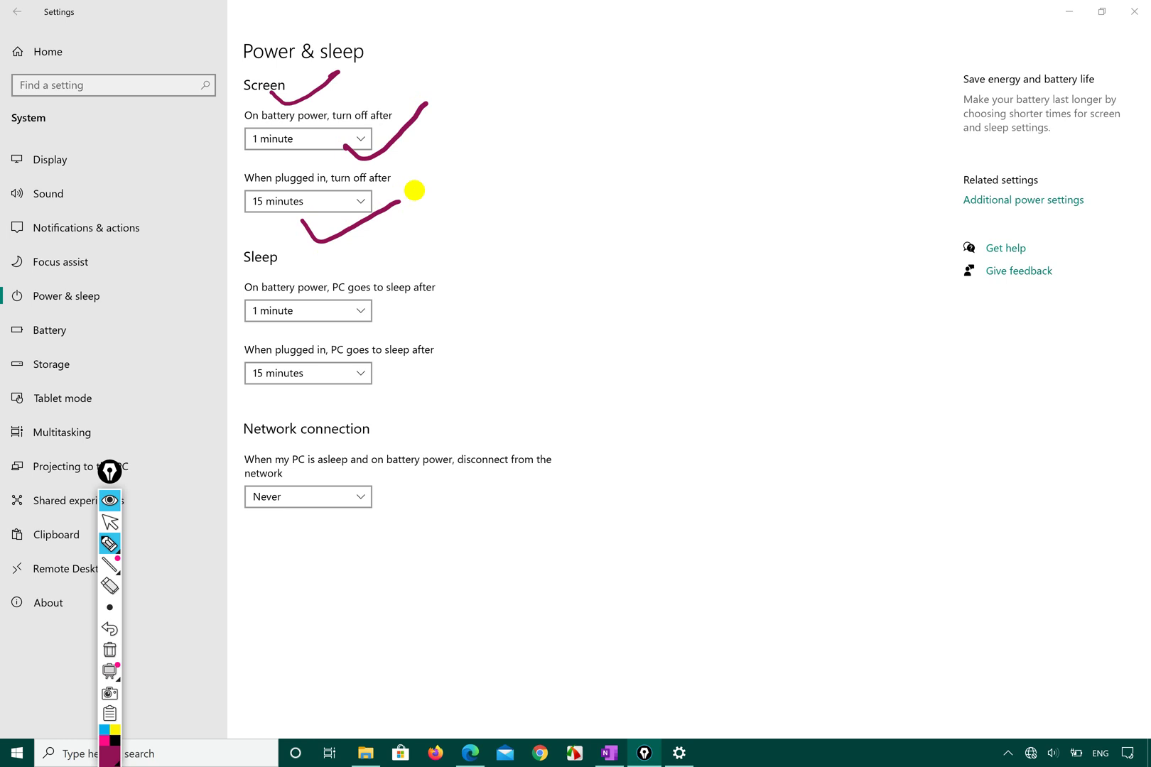
mouse_move(301, 219)
mouse_down()
mouse_move(348, 228)
mouse_move(409, 197)
mouse_up()
right_click(336, 240)
right_click(379, 145)
right_click(306, 88)
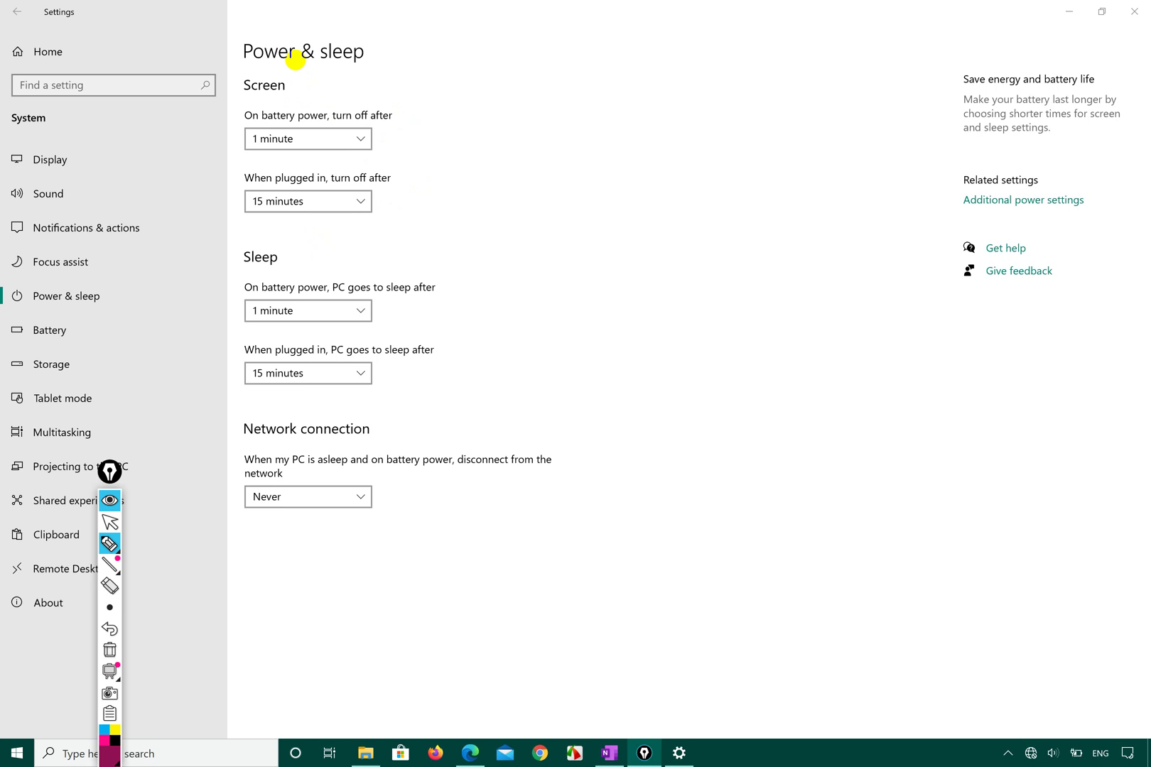
Tick the battery power and plugged-in screen turn-off settings with the pen, and return to the normal cursor.
drag(332, 156, 426, 126)
drag(343, 224, 431, 188)
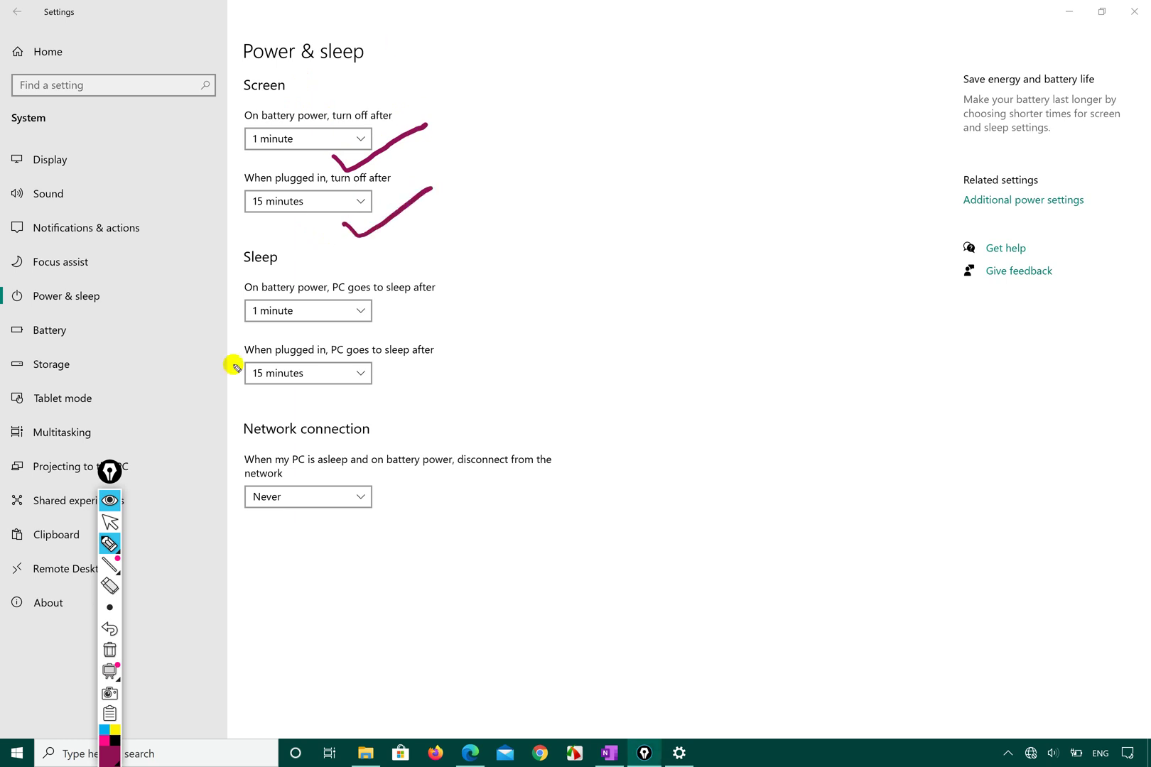
click(109, 526)
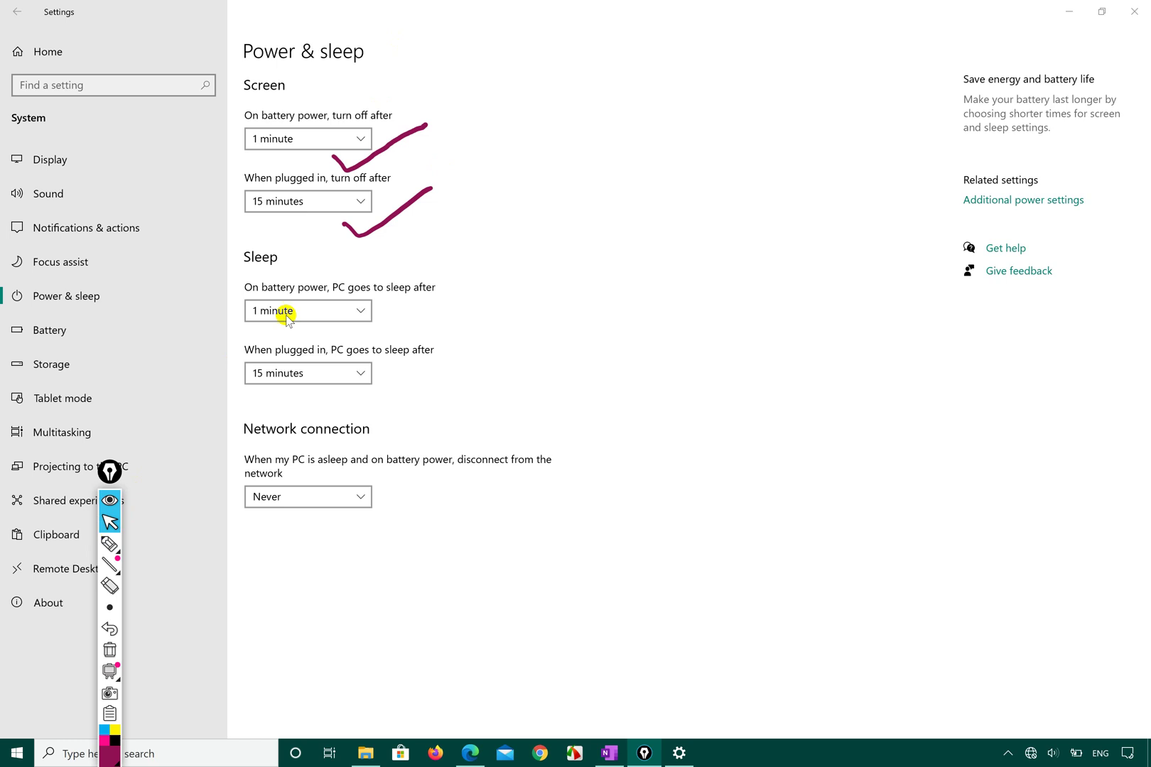
Set the screen to turn off after 5 minutes on battery power and after 20 minutes when plugged in.
click(359, 142)
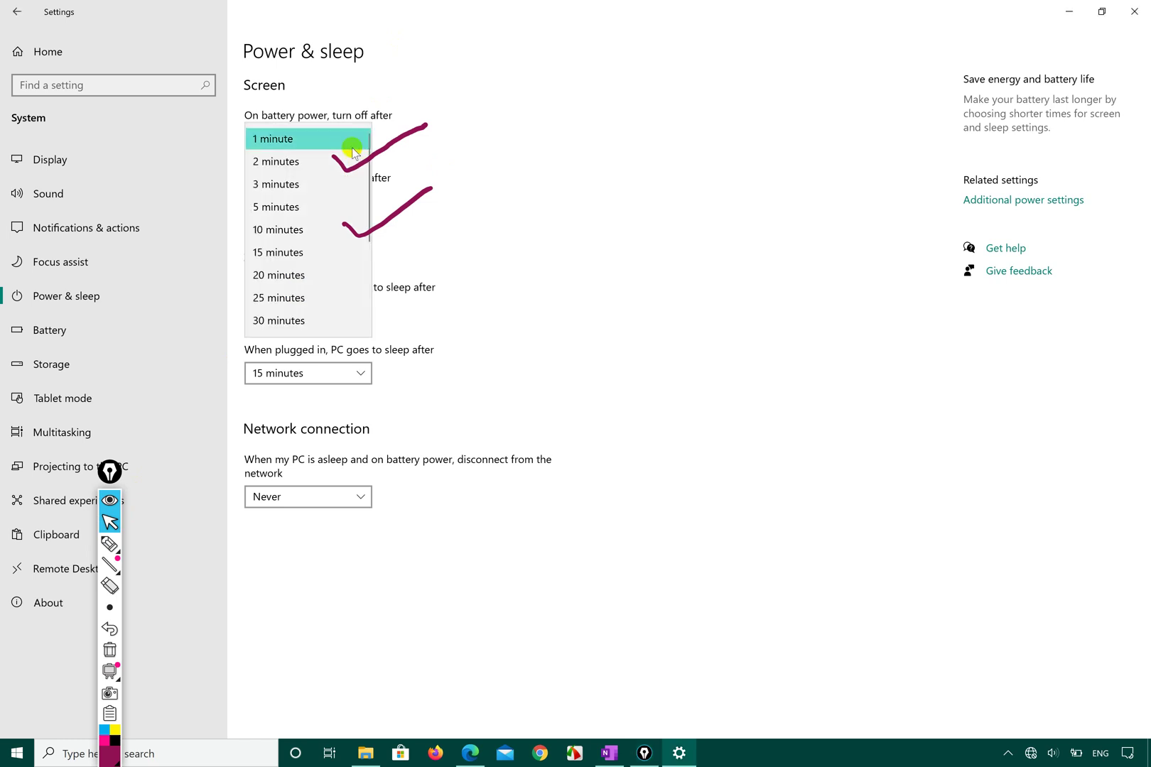
click(296, 206)
click(334, 202)
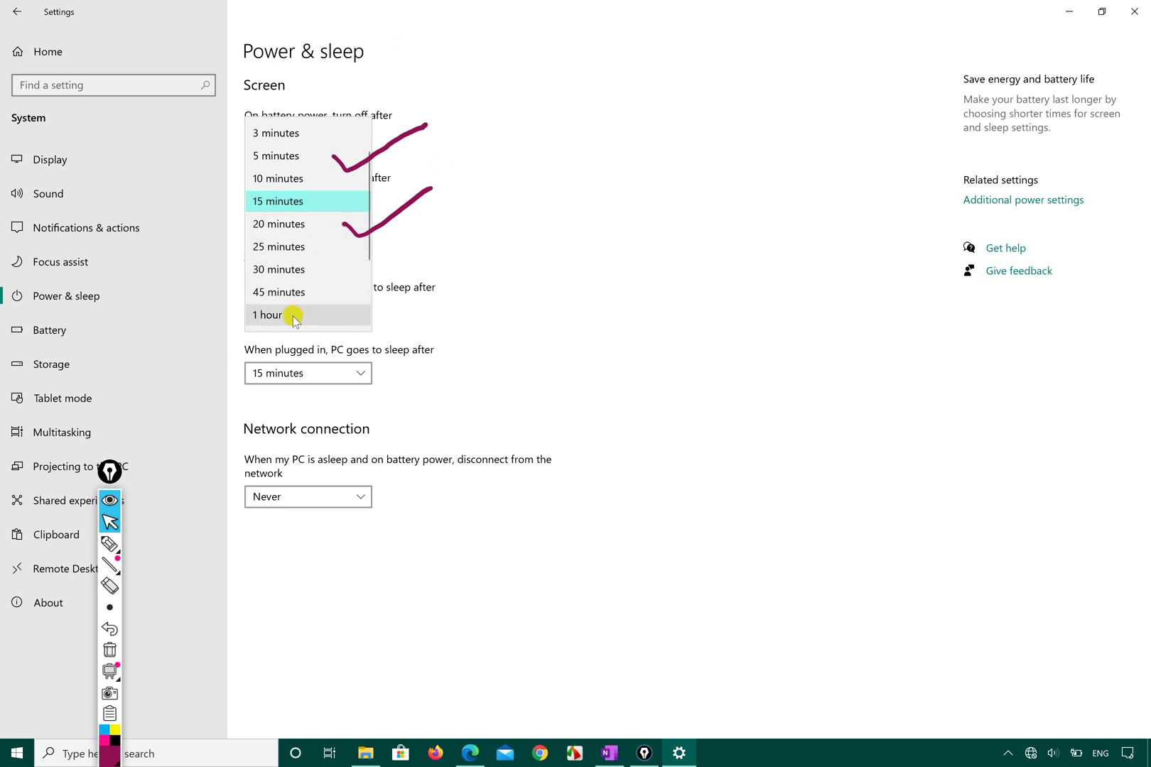
scroll(297, 308, down, 2)
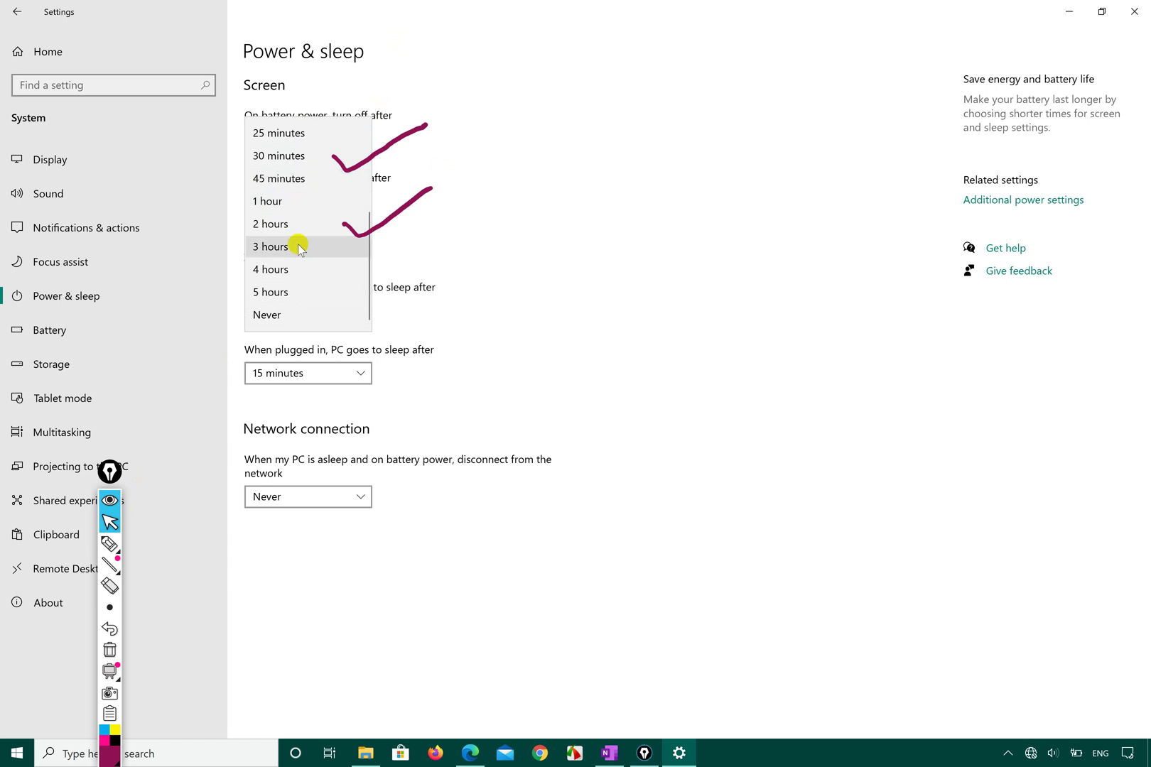
scroll(290, 170, up, 4)
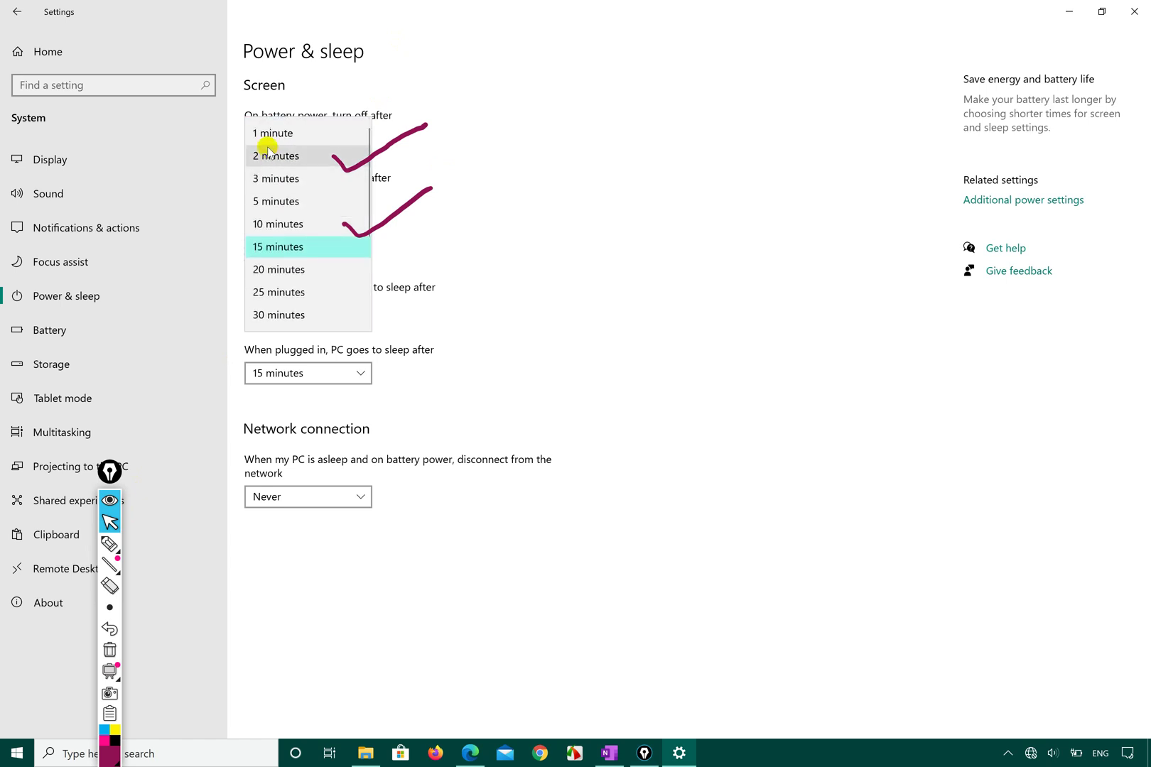
click(275, 204)
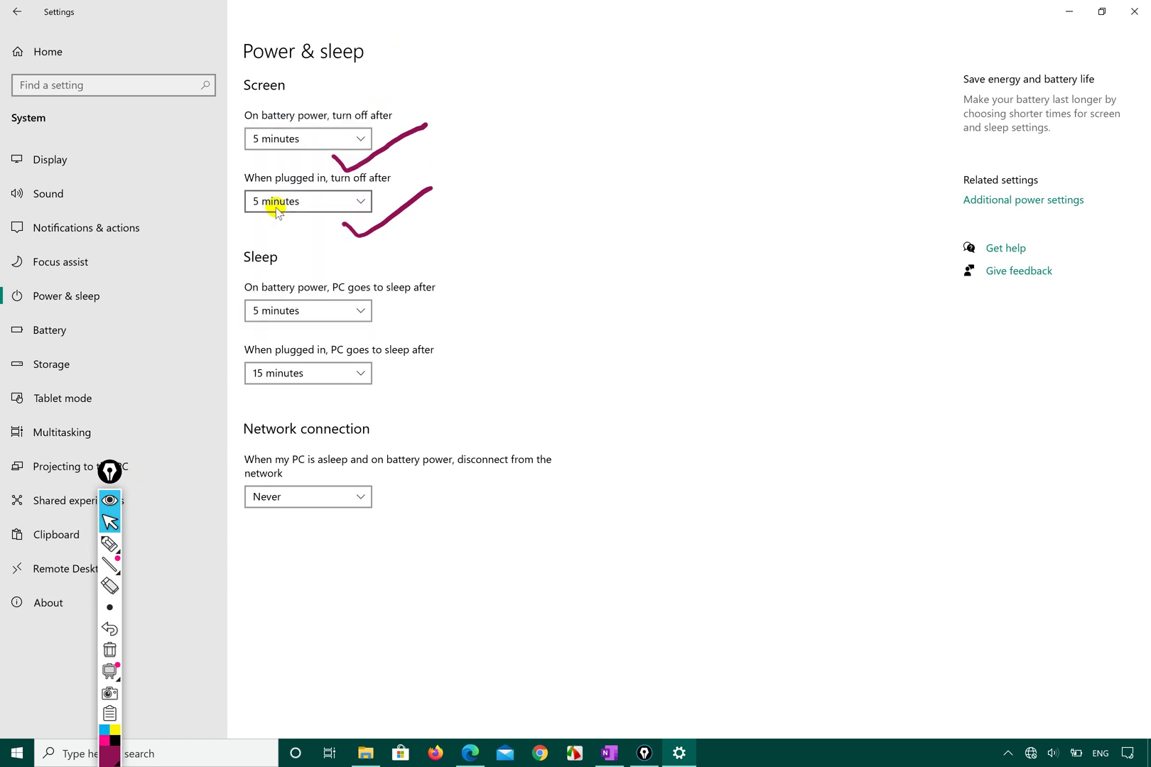
click(277, 202)
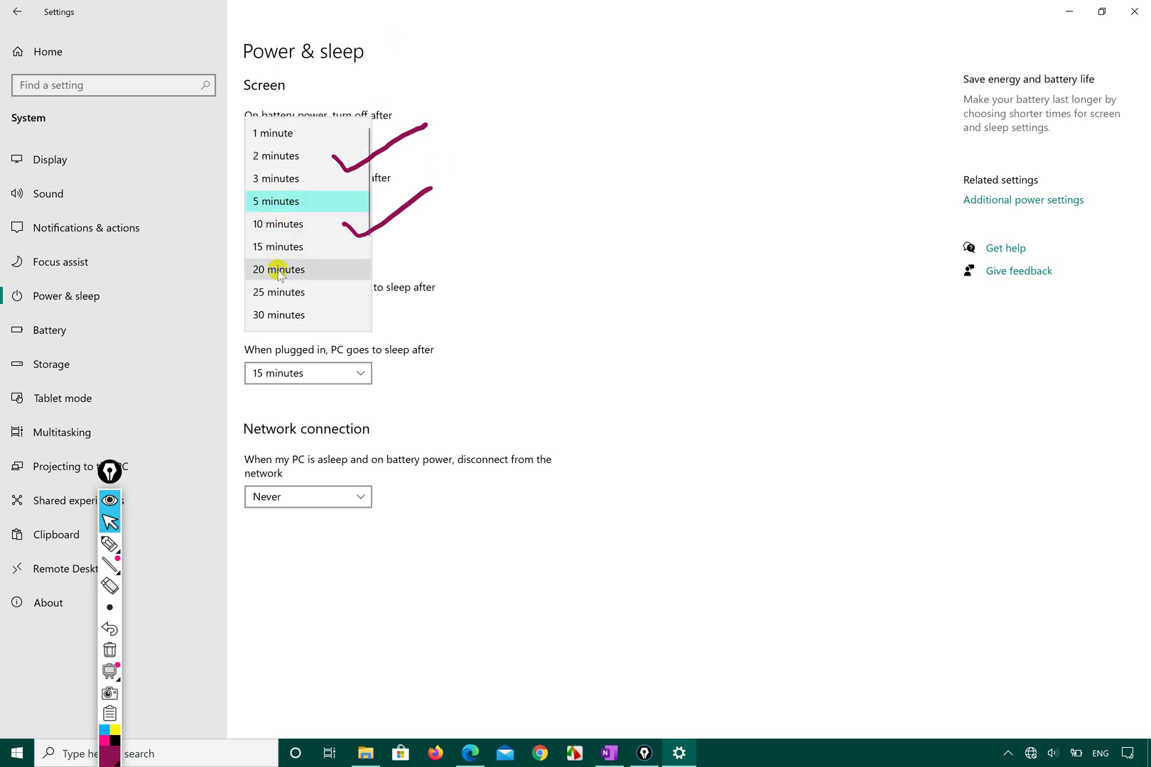
click(278, 271)
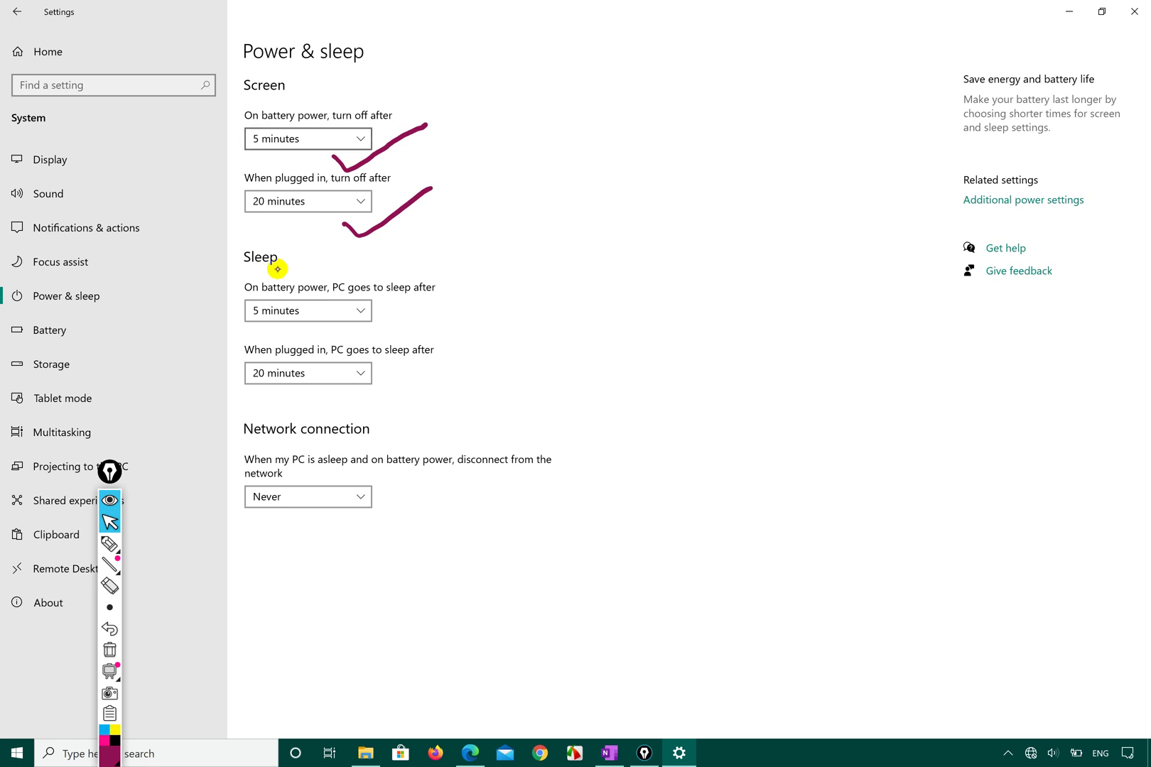
Draw pen check marks at the Screen and Sleep headings, and erase the one at Sleep.
click(109, 543)
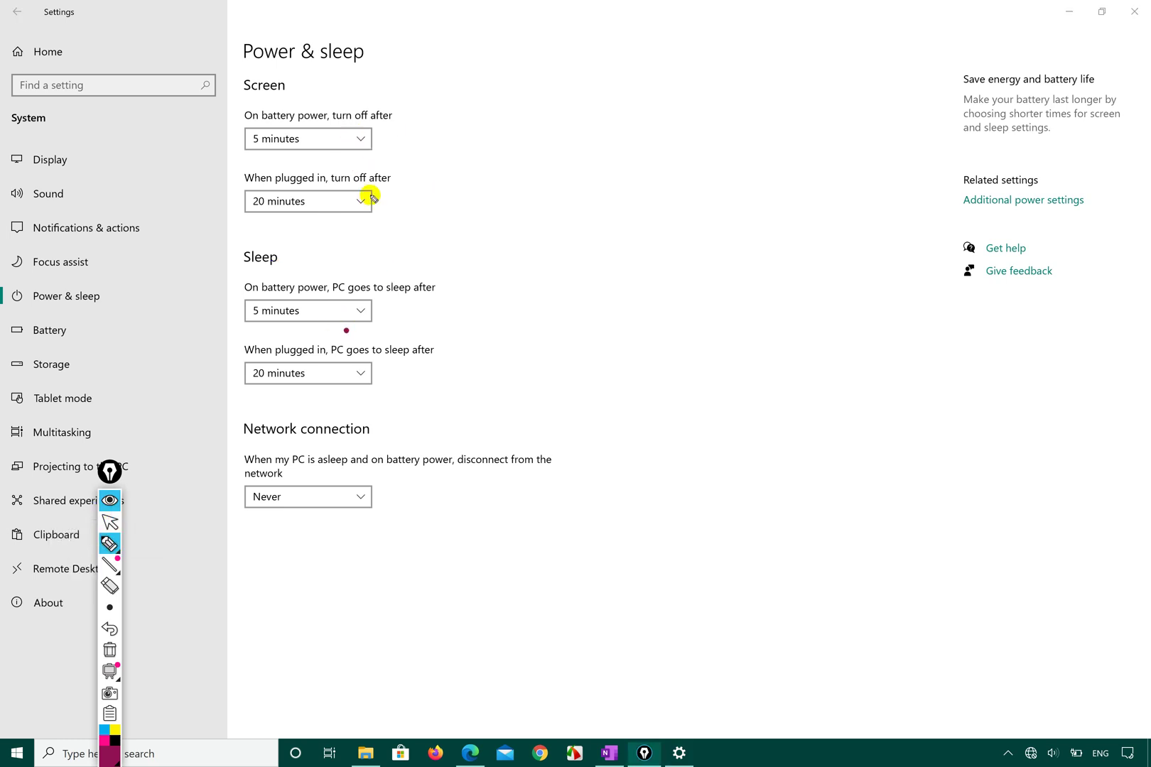
mouse_move(248, 274)
mouse_down()
mouse_move(258, 289)
mouse_move(343, 228)
mouse_up()
mouse_move(297, 103)
mouse_down()
mouse_move(360, 55)
mouse_move(298, 103)
mouse_move(267, 98)
mouse_up()
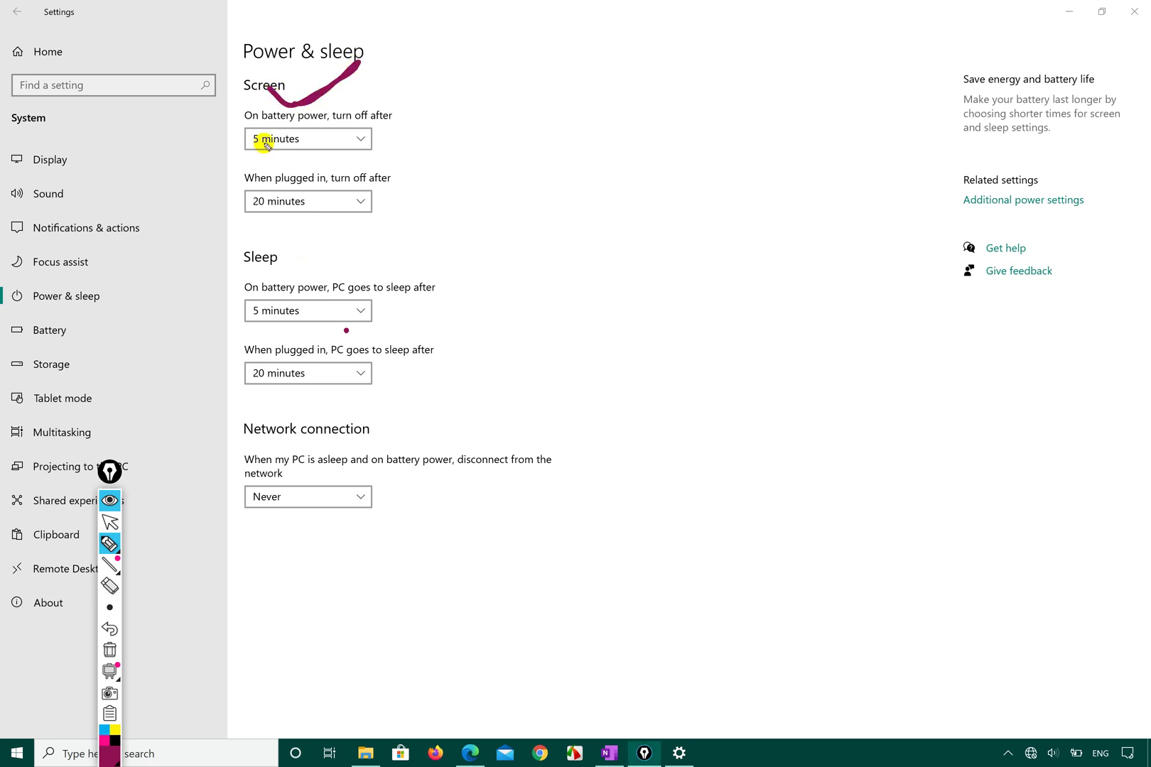
drag(279, 262, 346, 239)
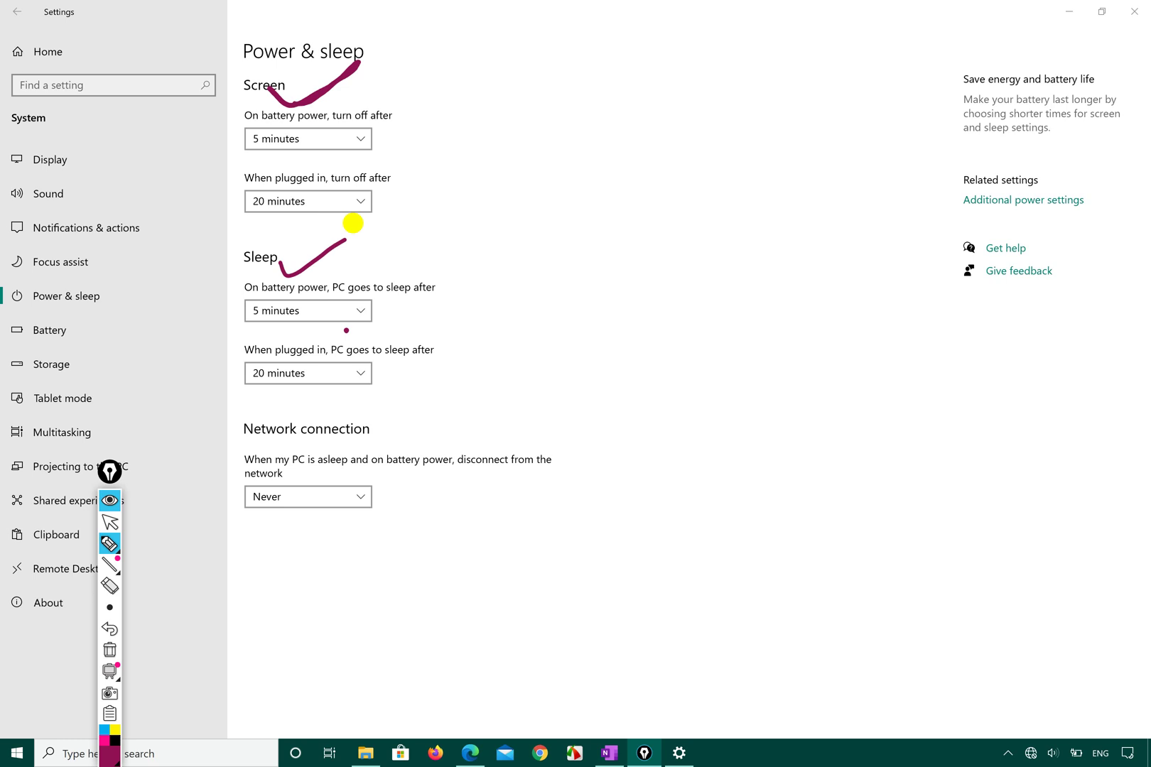
drag(284, 277, 307, 288)
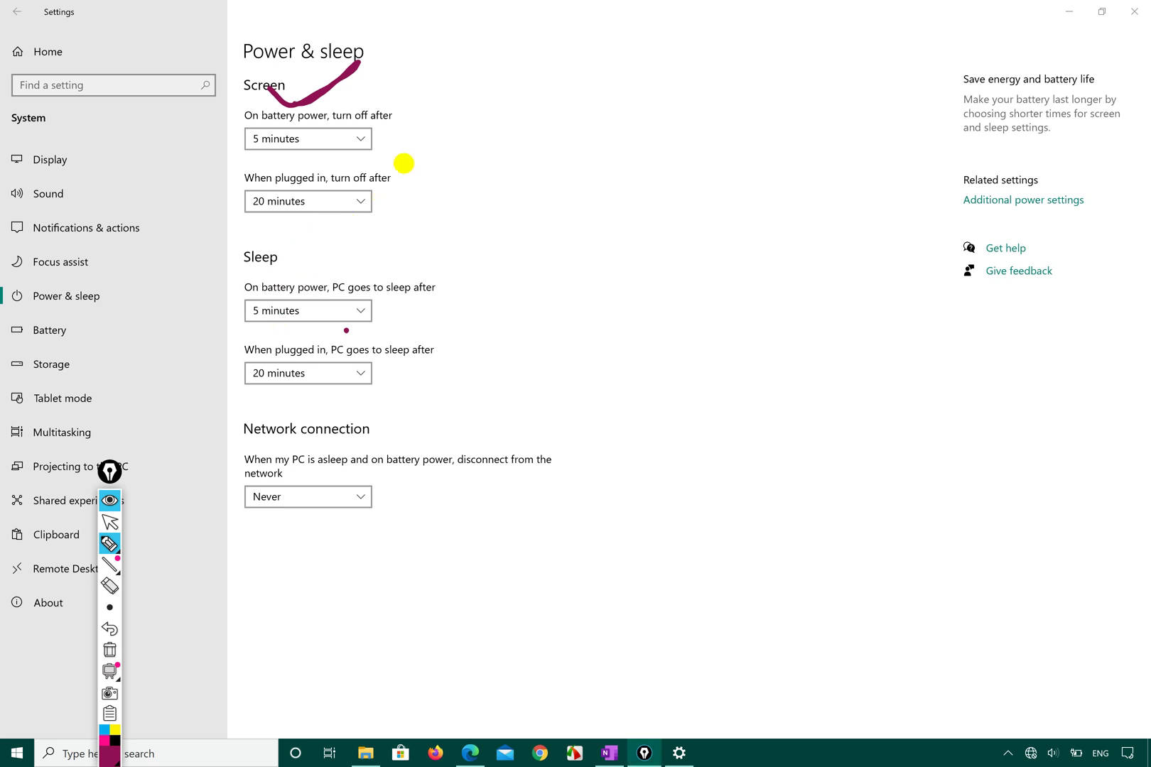
Draw check marks beside the battery power and plugged-in sleep settings, and erase them.
drag(398, 306, 448, 293)
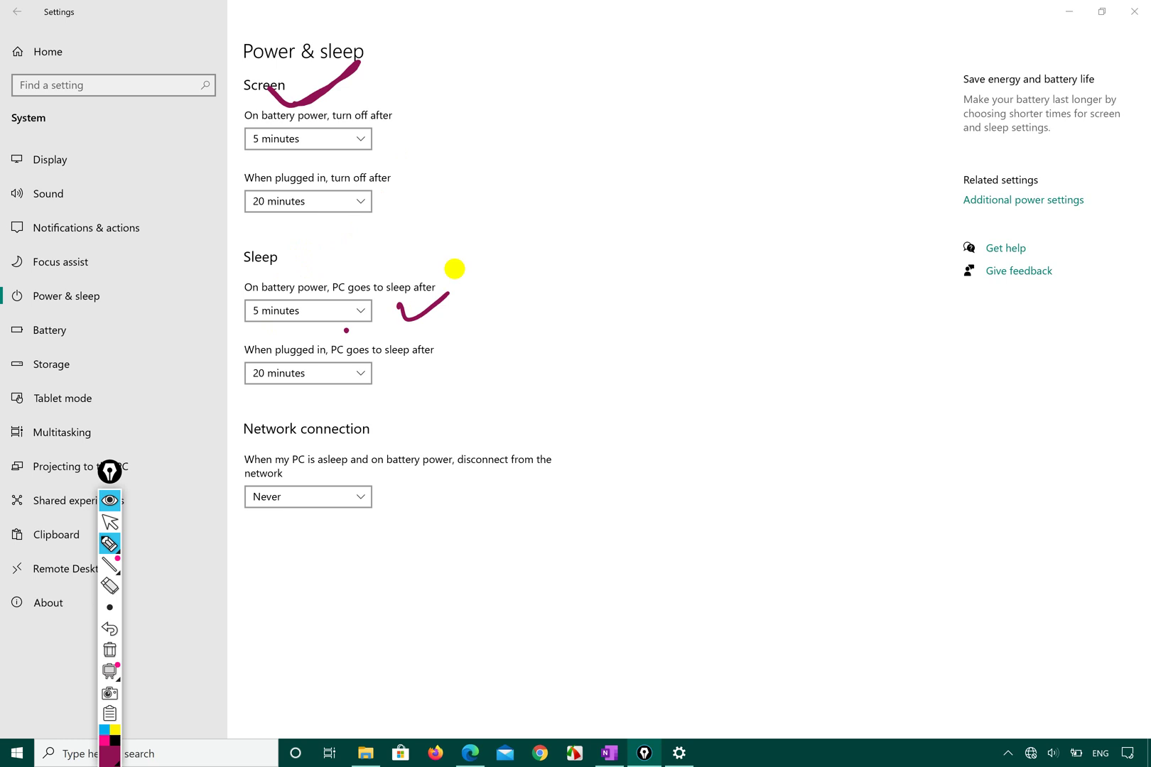
drag(387, 383, 466, 341)
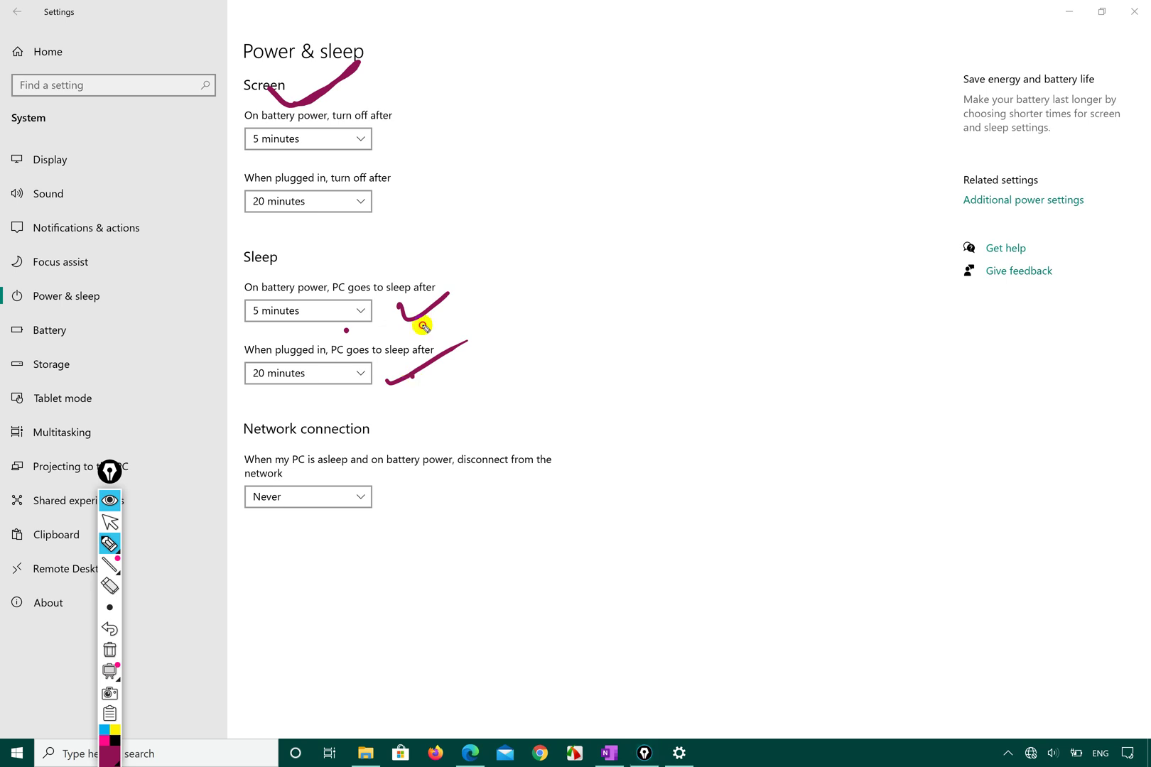
drag(424, 326, 409, 350)
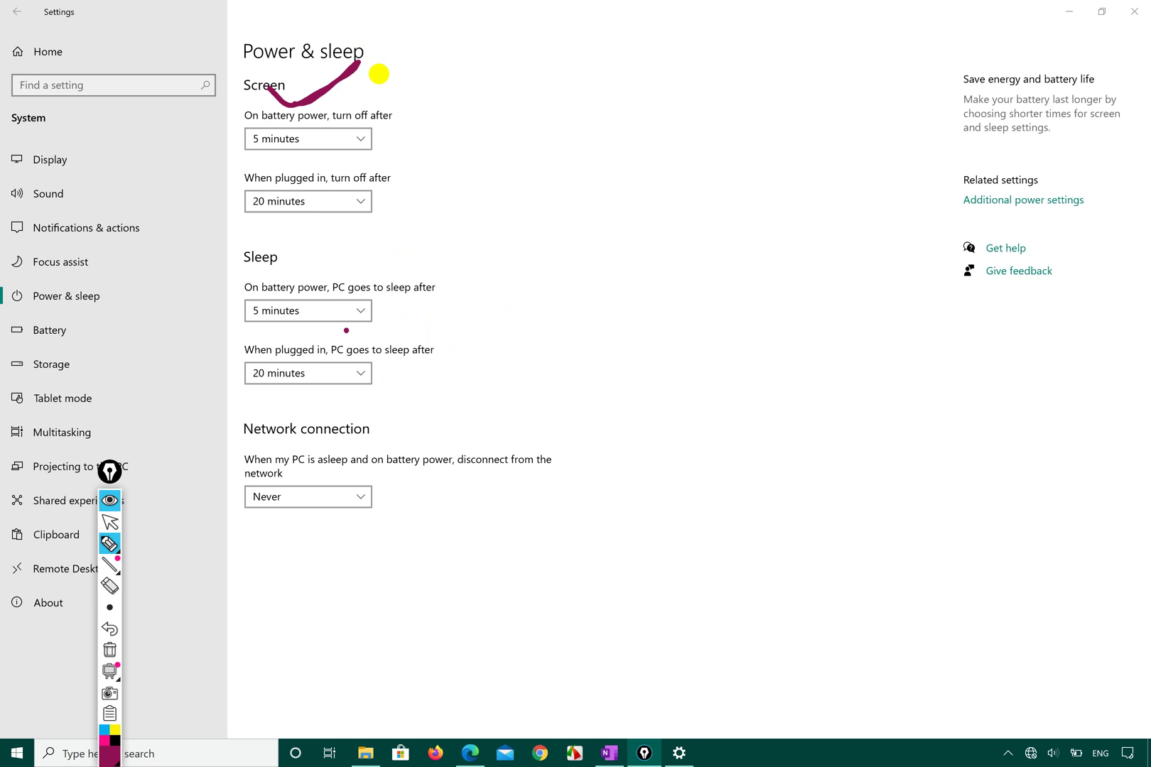
Tick the battery power sleep setting with the pen, and set that sleep time to Never.
mouse_move(398, 324)
mouse_down()
mouse_move(449, 278)
mouse_move(397, 329)
mouse_move(430, 299)
mouse_up()
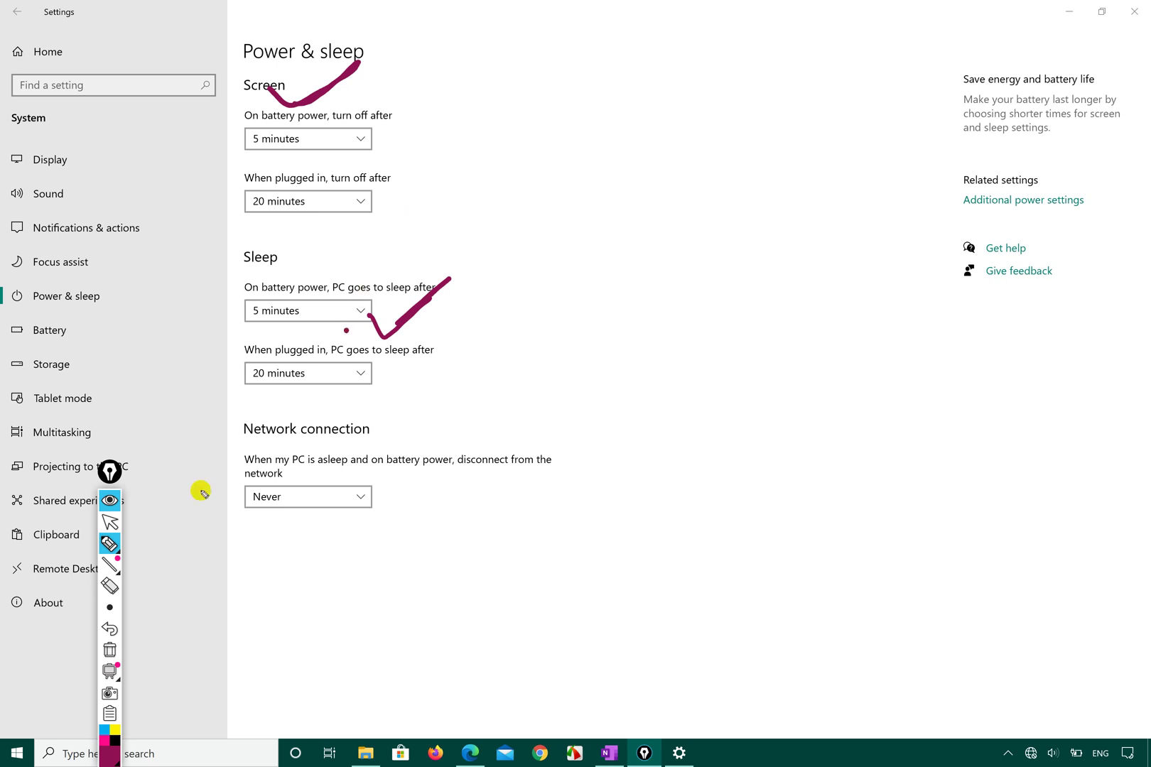
click(118, 524)
click(348, 309)
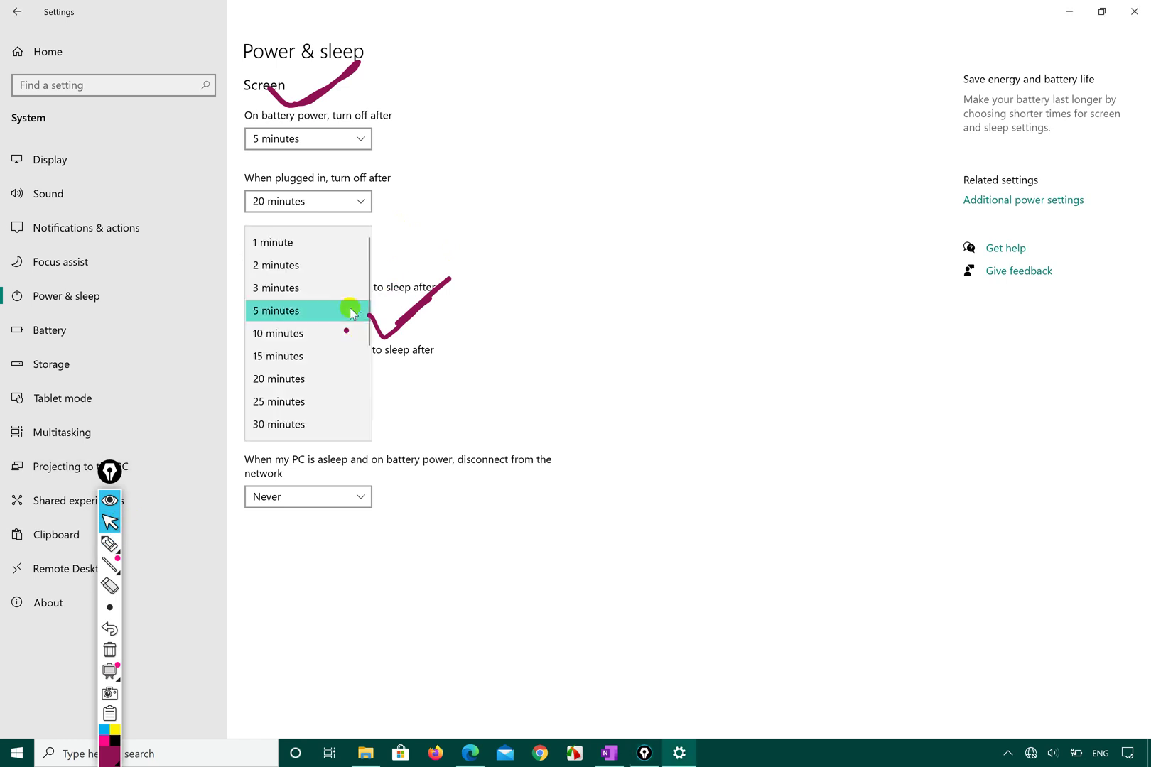
scroll(321, 387, down, 3)
click(293, 439)
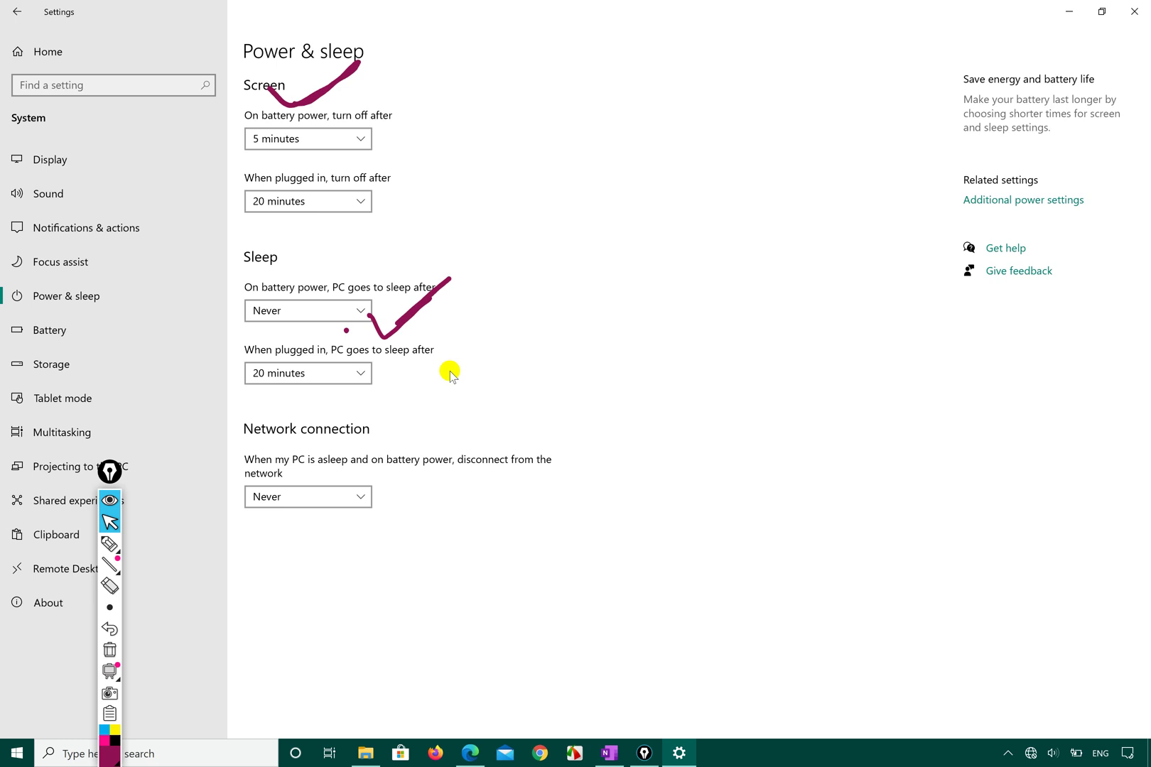
Set the PC to sleep after 10 minutes when plugged in and after 30 minutes on battery power.
click(362, 372)
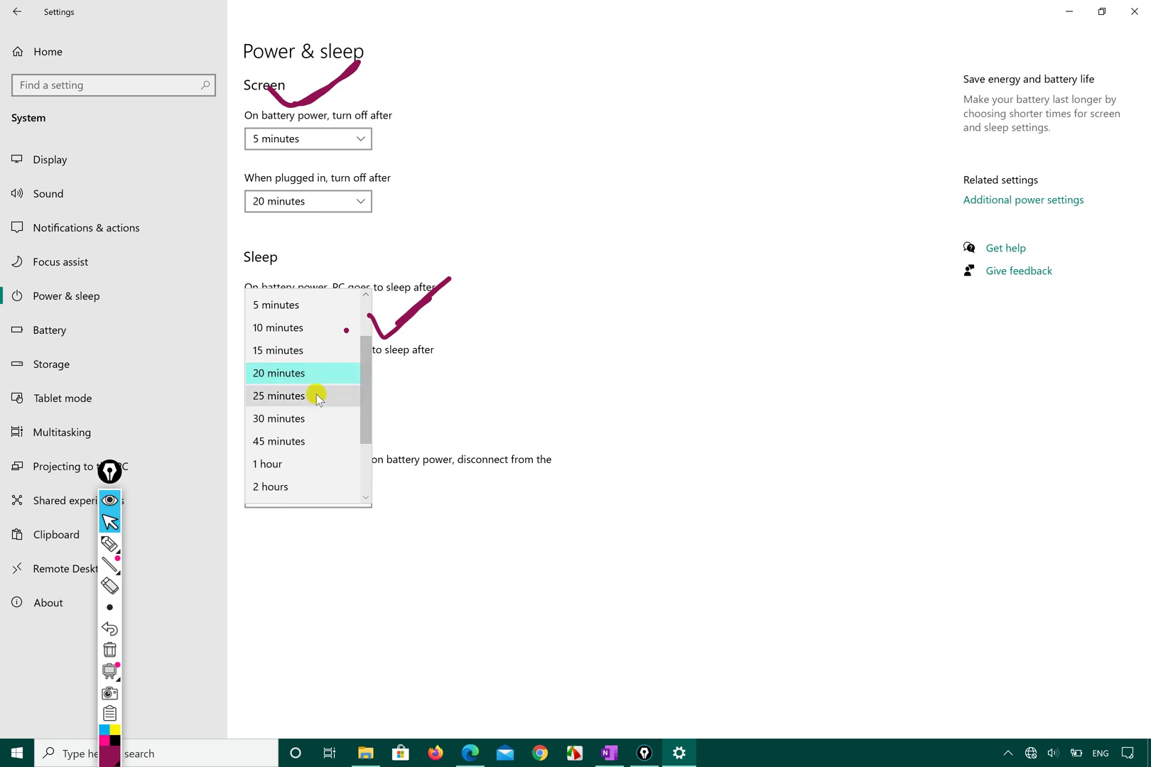
click(311, 328)
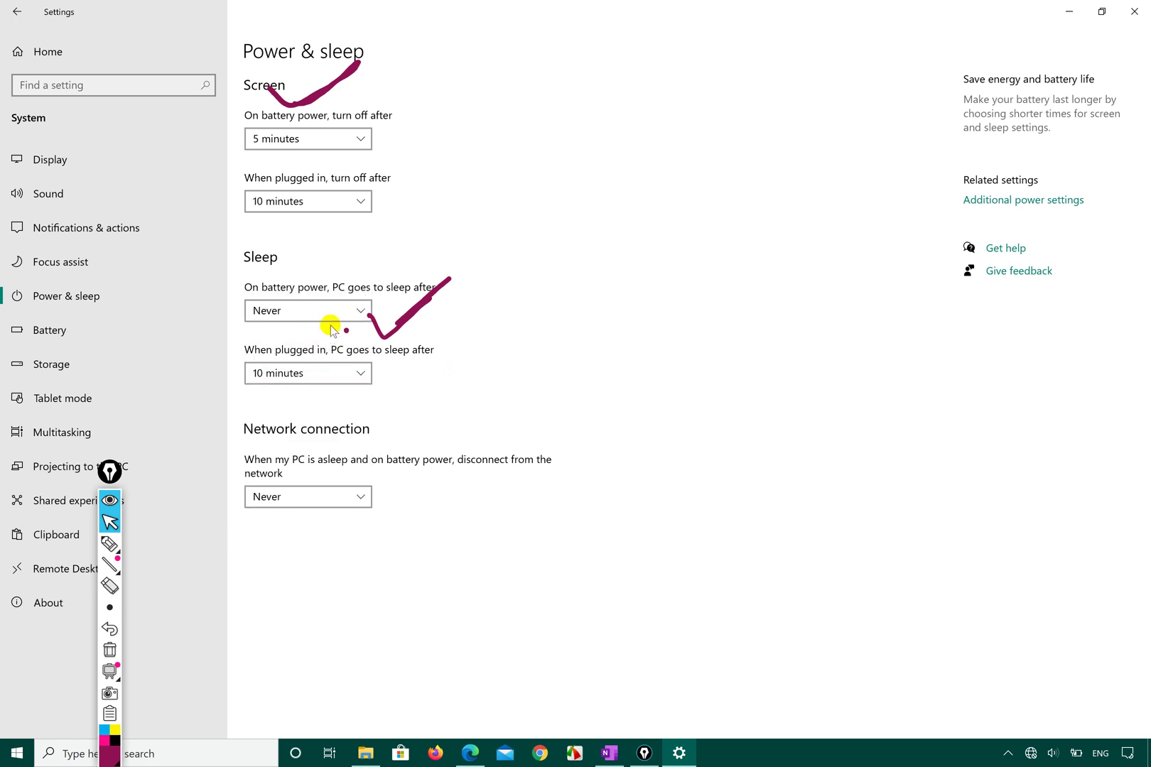
click(328, 317)
scroll(313, 175, up, 1)
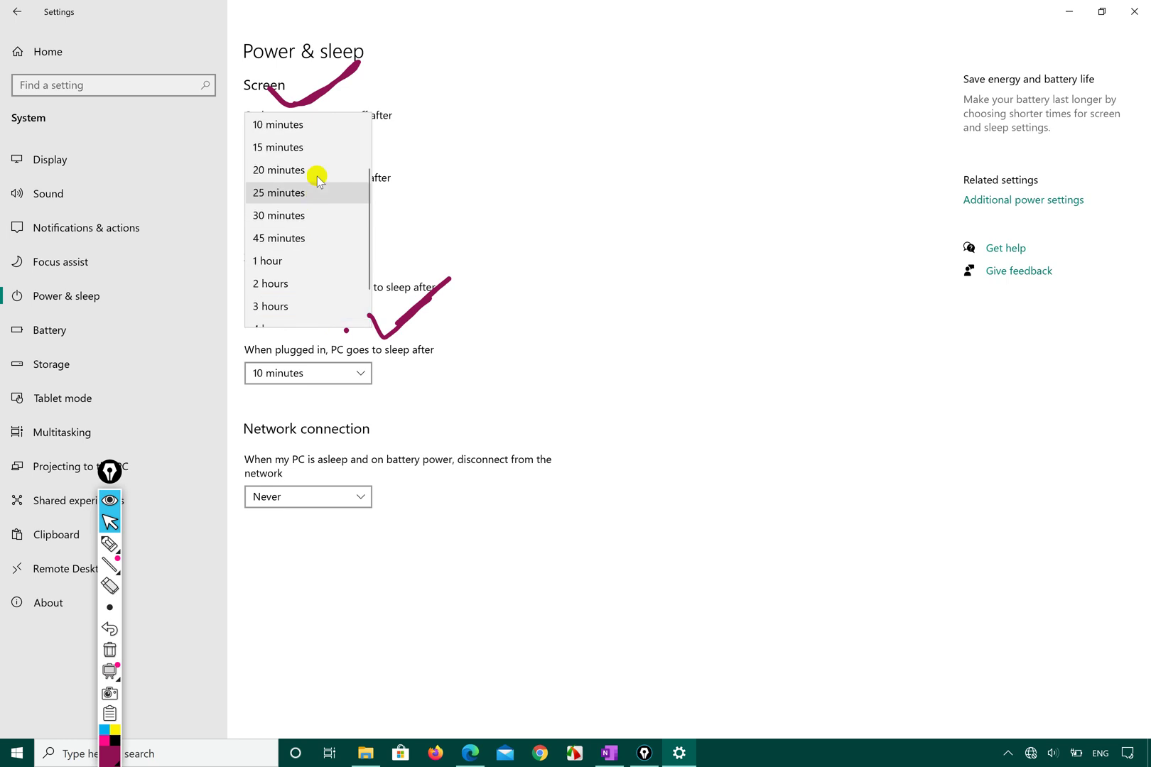
click(282, 216)
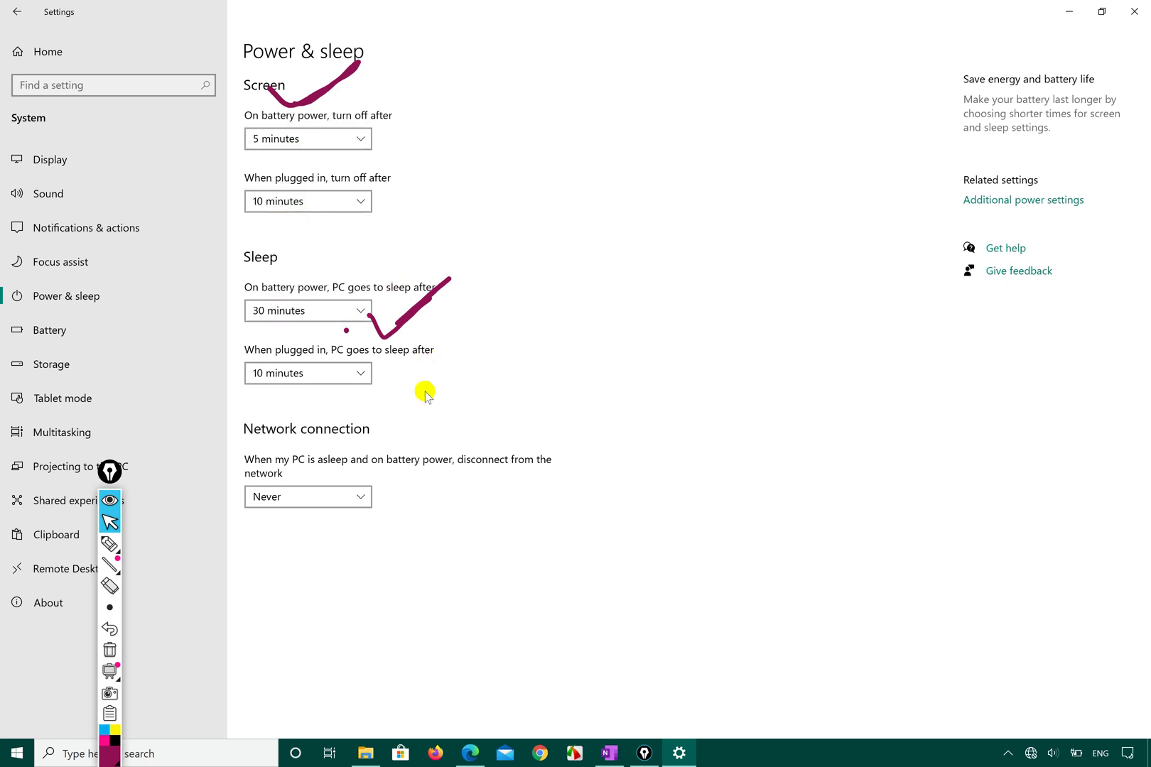
Open the choices for the plugged-in sleep time.
click(354, 373)
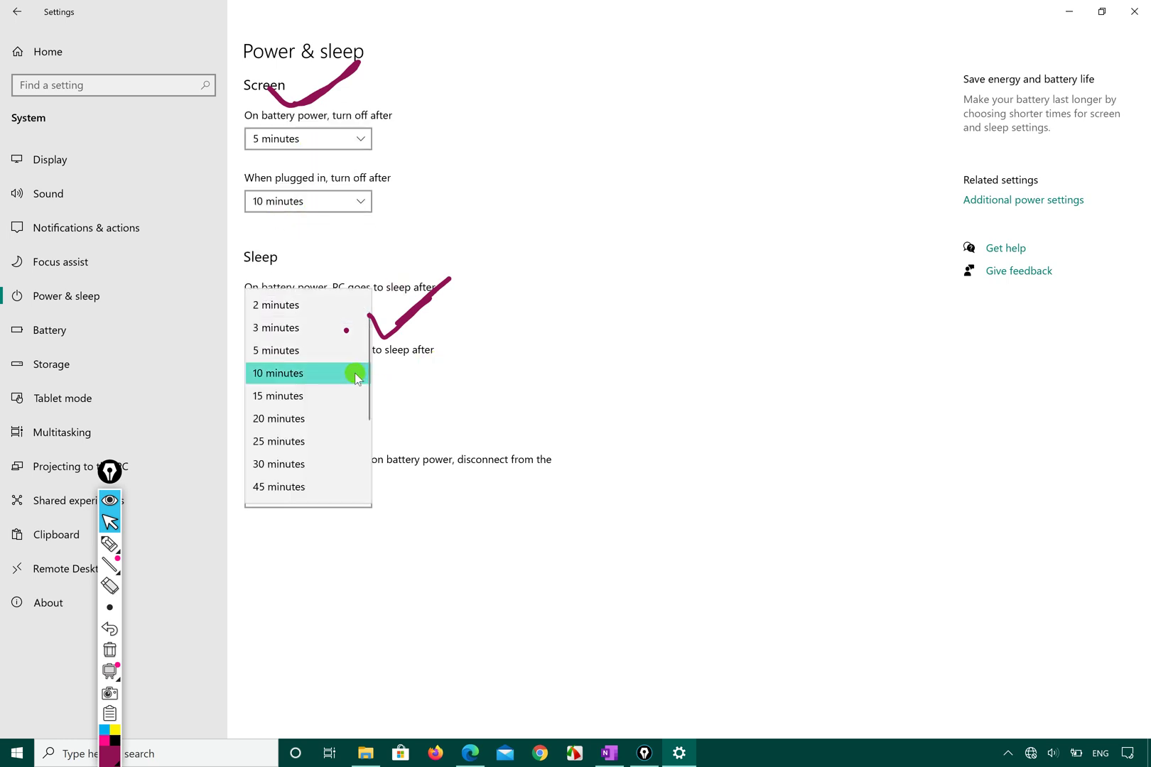
Set the PC to sleep after 30 minutes on battery power and draw a check mark by the Network connection setting.
click(300, 465)
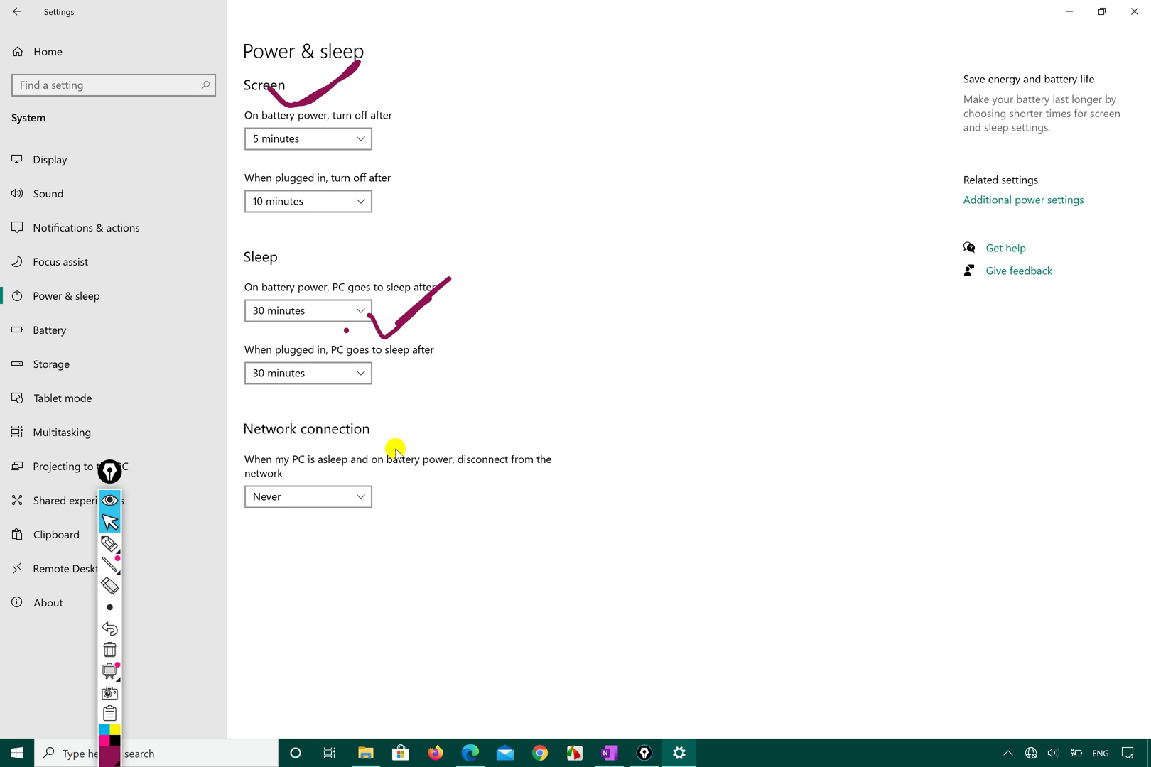
click(110, 543)
drag(306, 547, 401, 470)
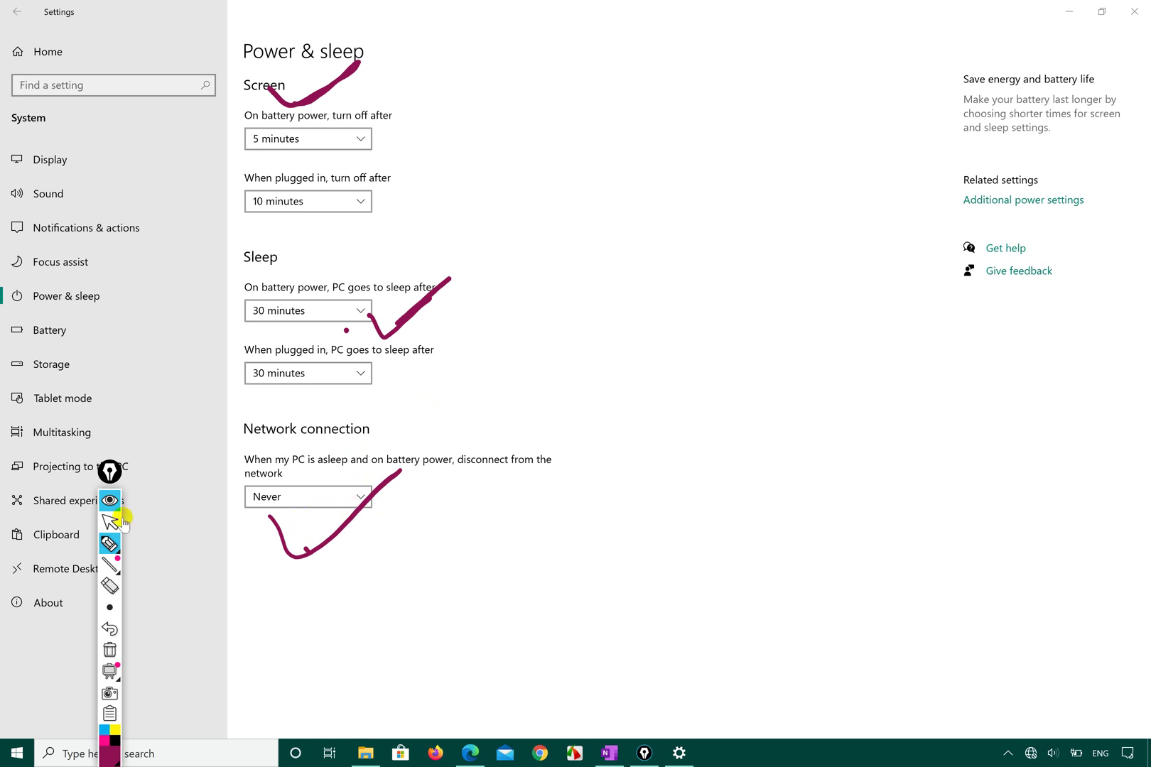
View the options for disconnecting from the network while asleep on battery power, and close the Settings window.
click(310, 498)
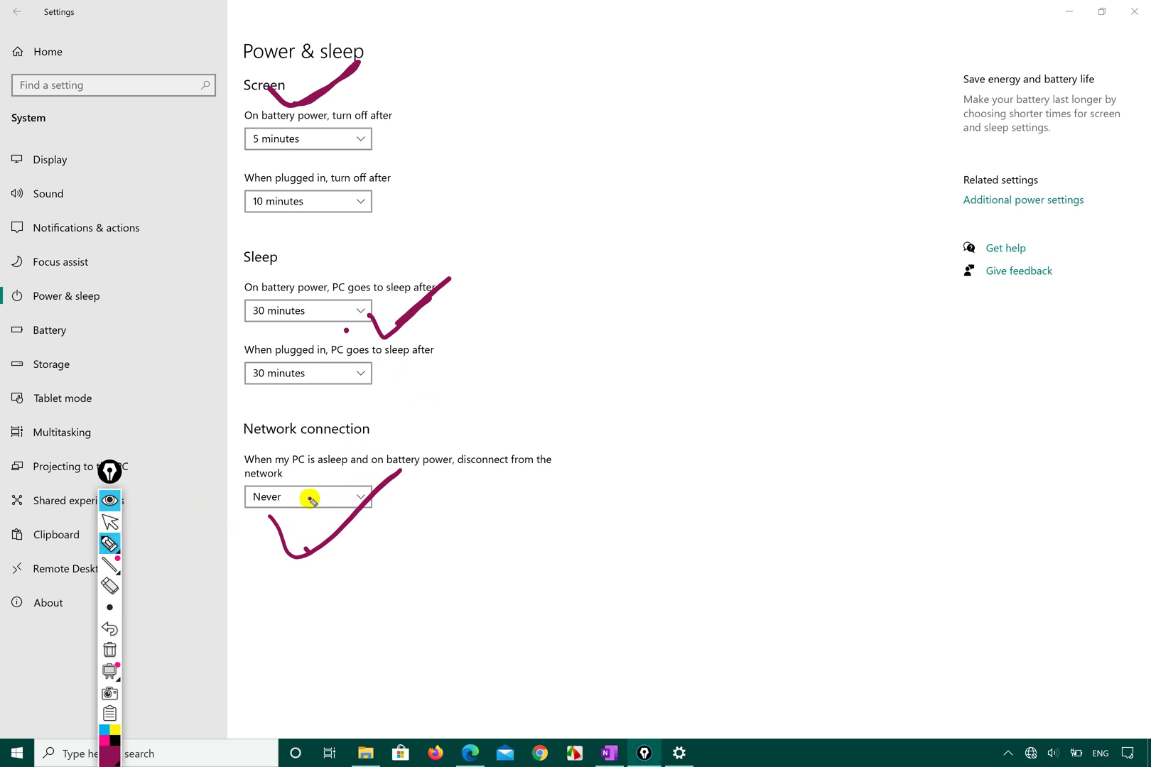
click(110, 520)
click(296, 500)
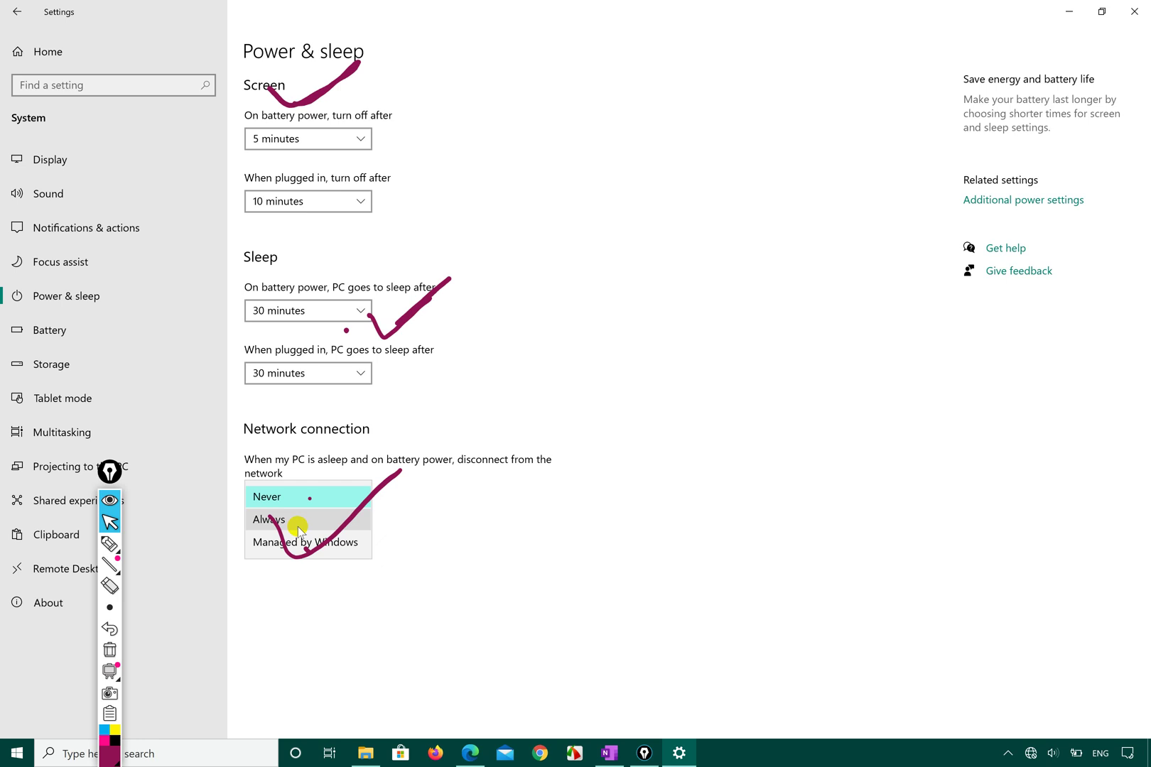
click(506, 540)
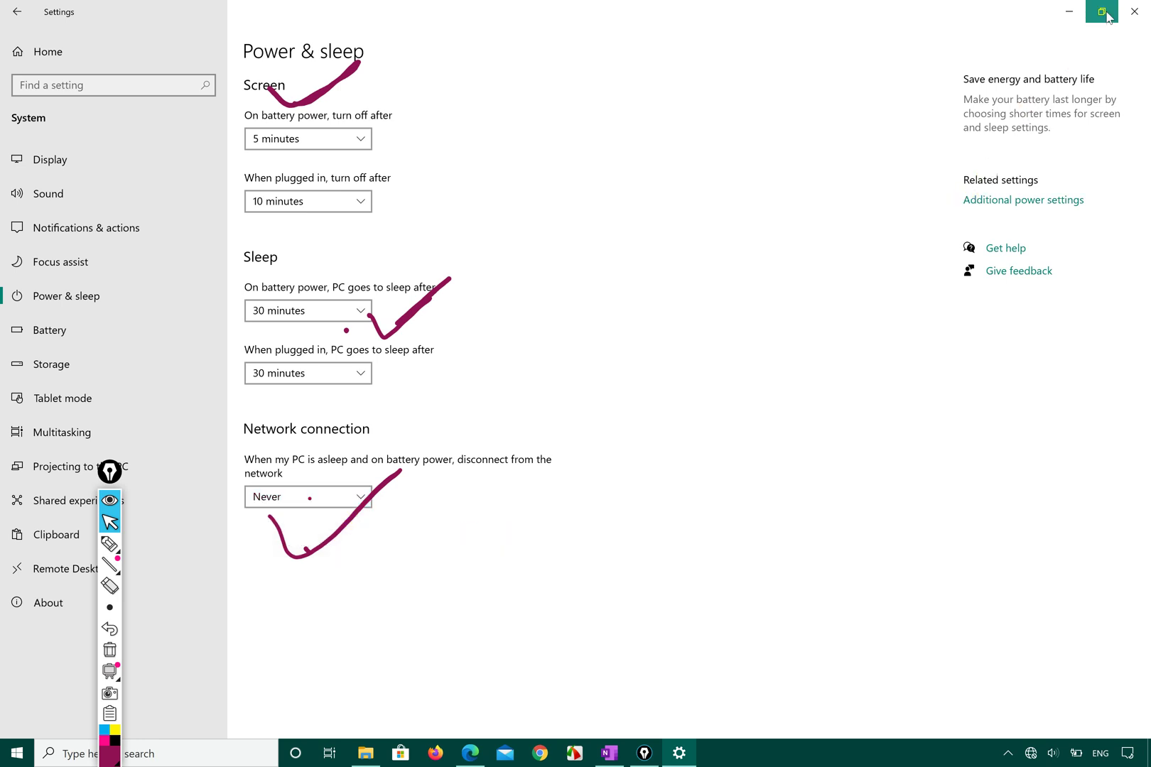
click(1134, 11)
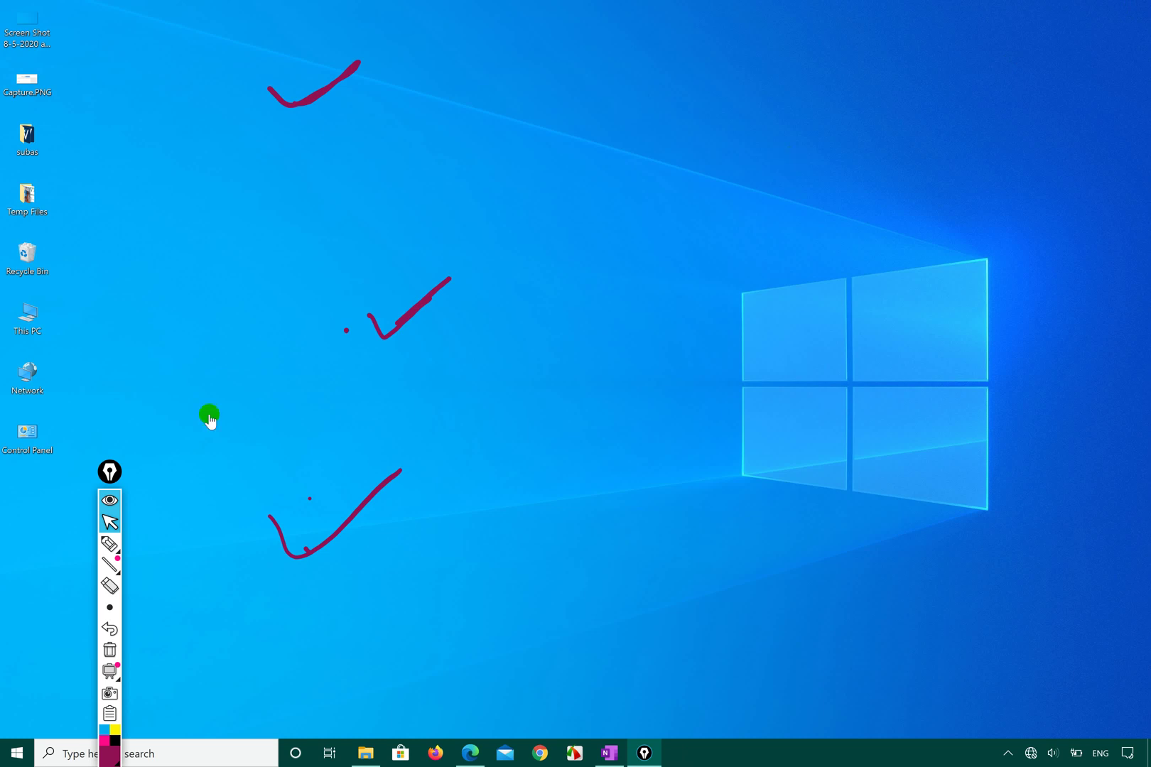
Open the System category in Windows Settings.
click(14, 757)
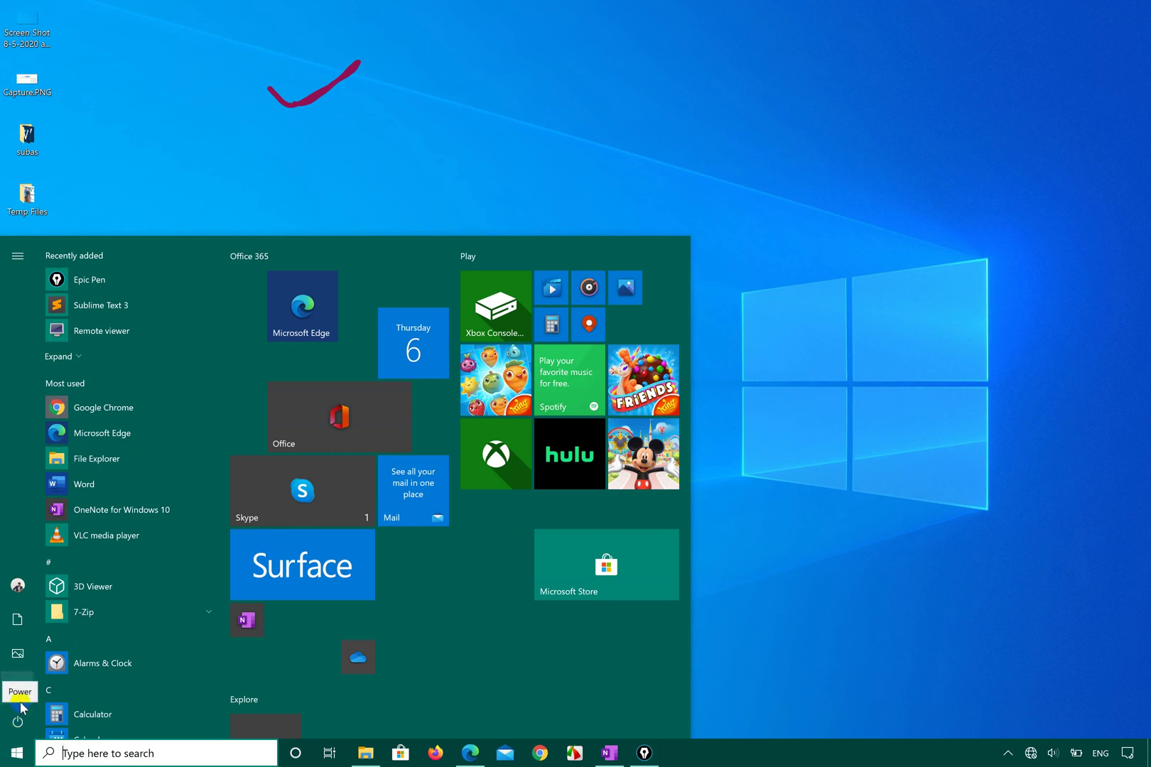
click(10, 759)
click(10, 759)
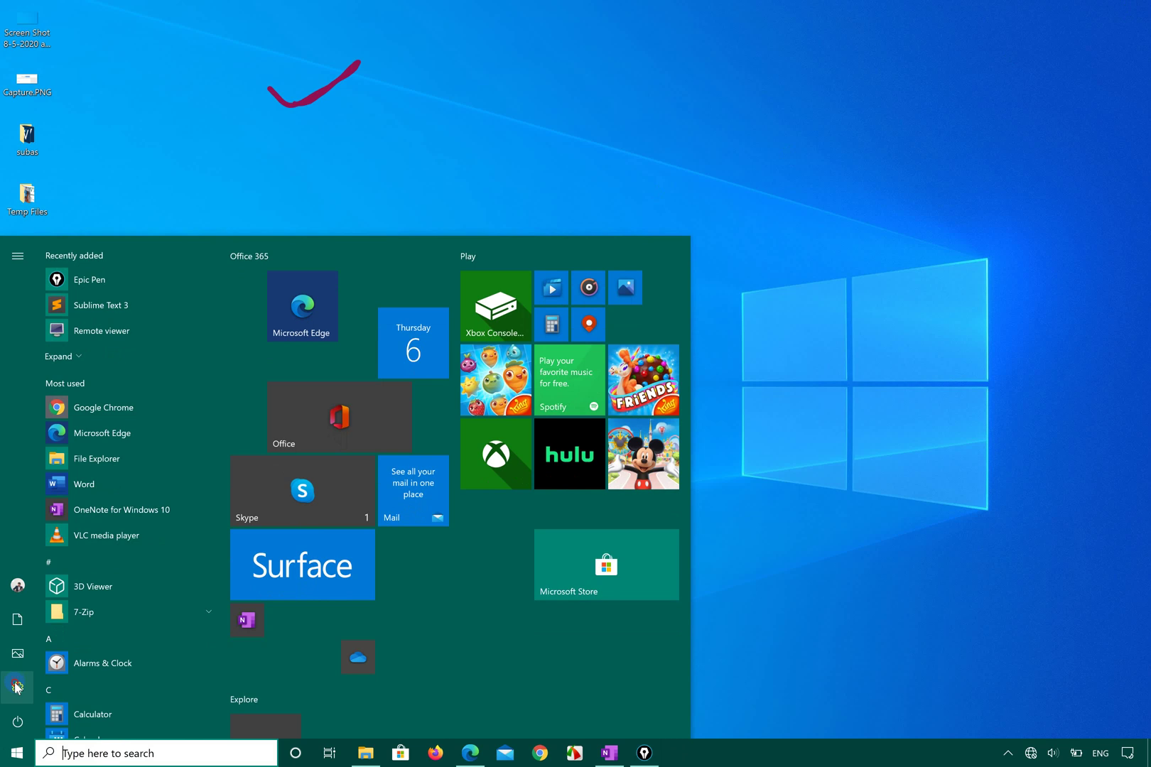
click(17, 689)
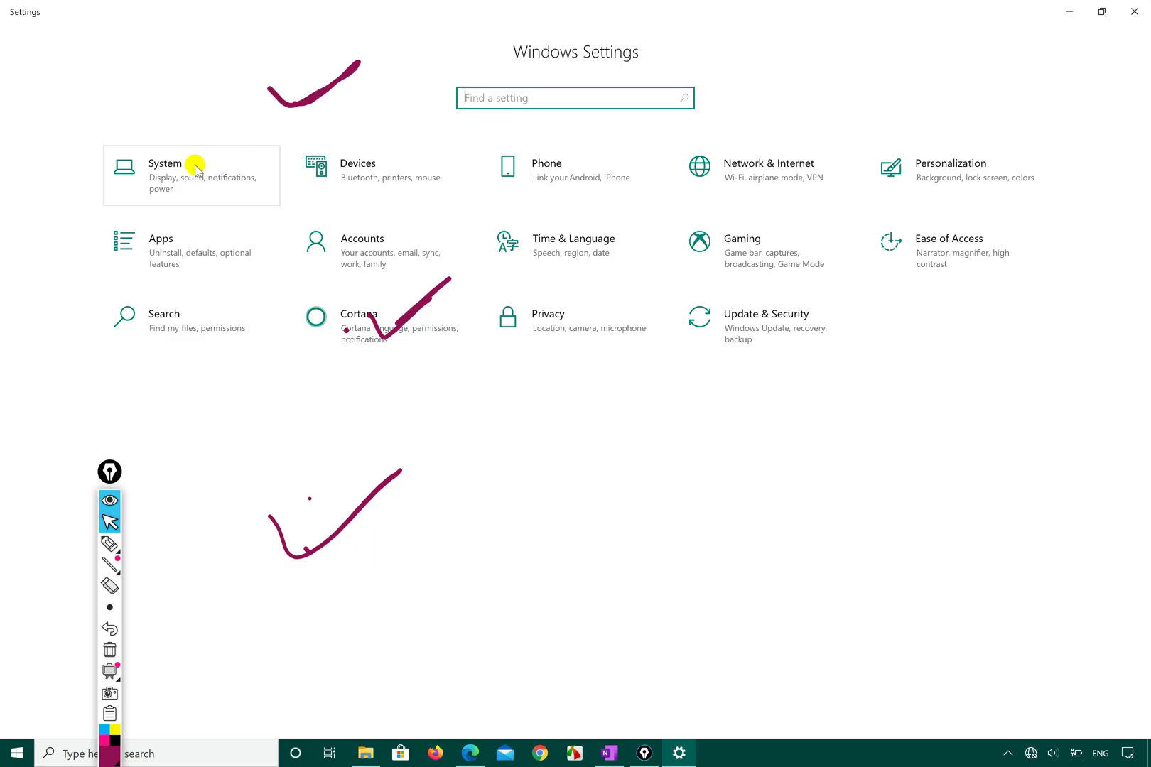
click(168, 191)
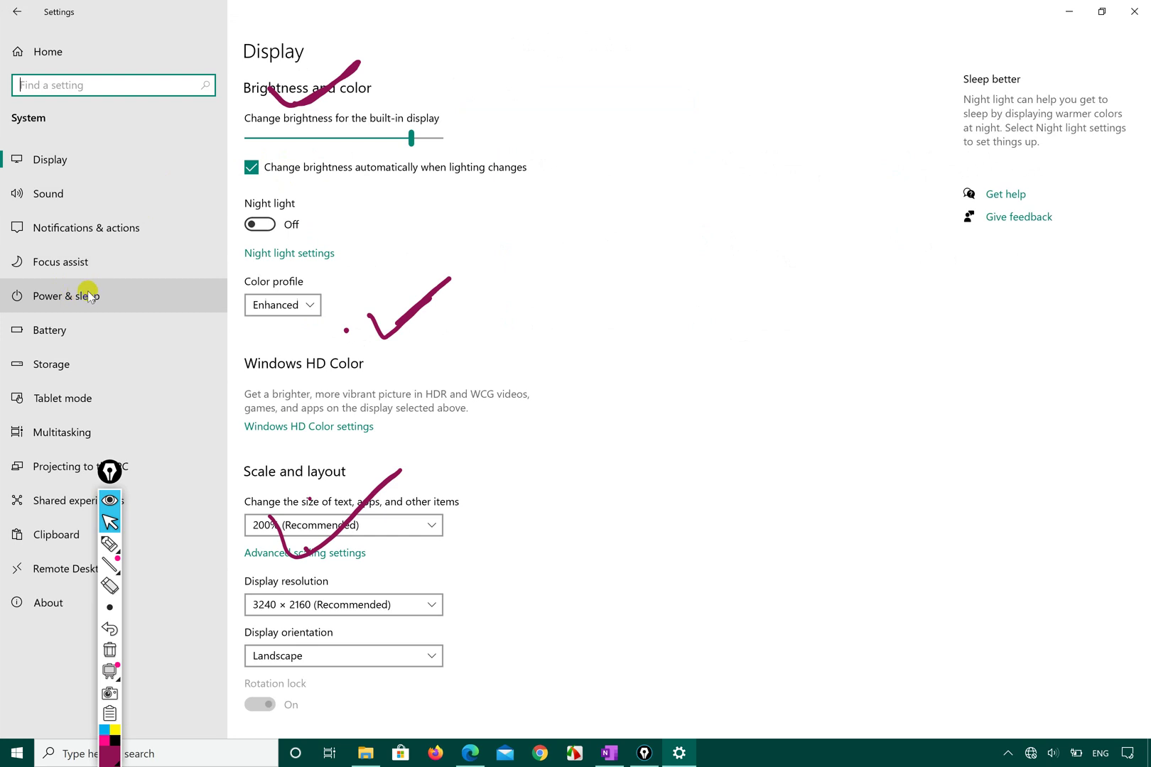
Circle the Power & sleep entry with the pen and erase the three old check marks.
click(109, 543)
click(165, 417)
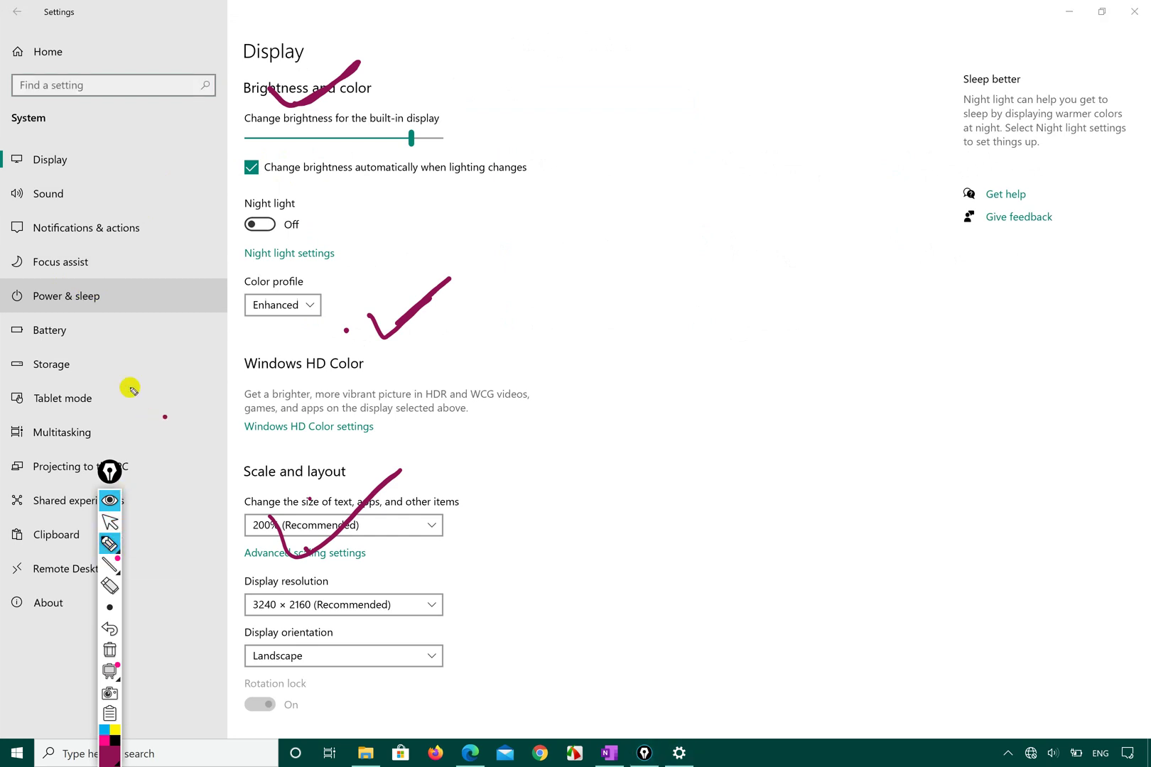
mouse_move(14, 317)
mouse_down()
mouse_move(62, 330)
mouse_move(67, 250)
mouse_move(36, 310)
mouse_up()
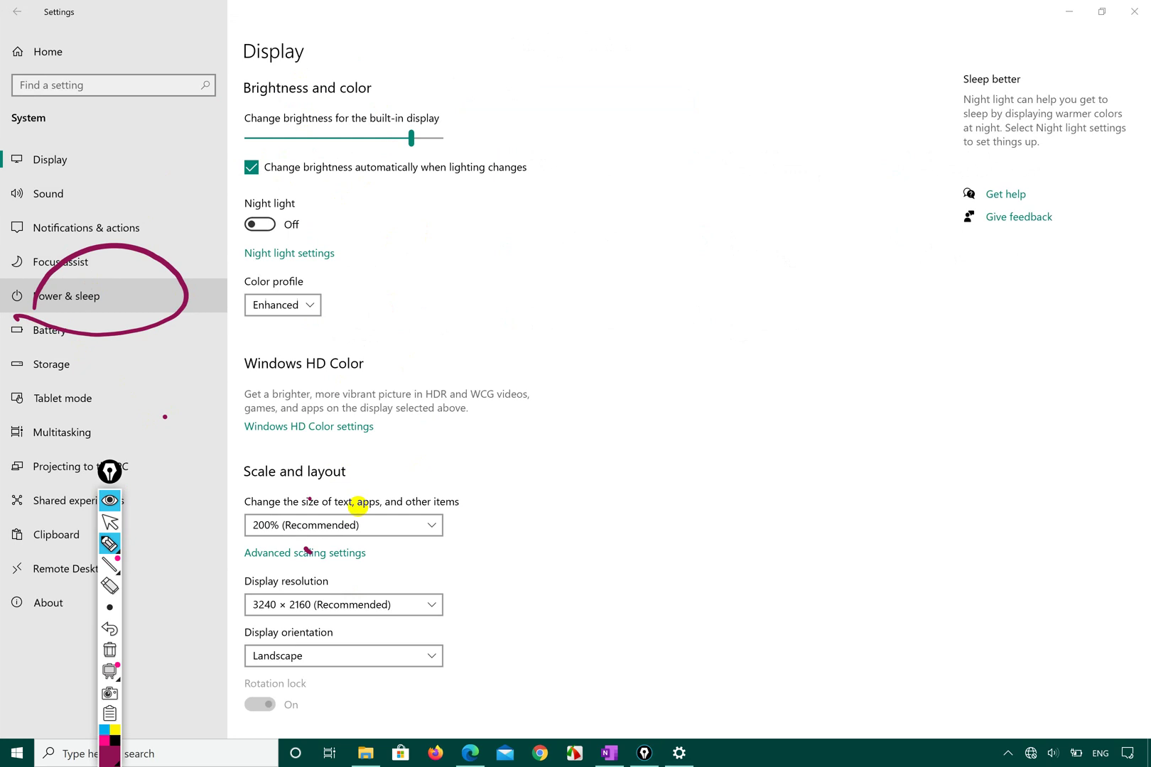
Review the screen, sleep and network options on the Power & sleep page, and close Settings.
click(110, 522)
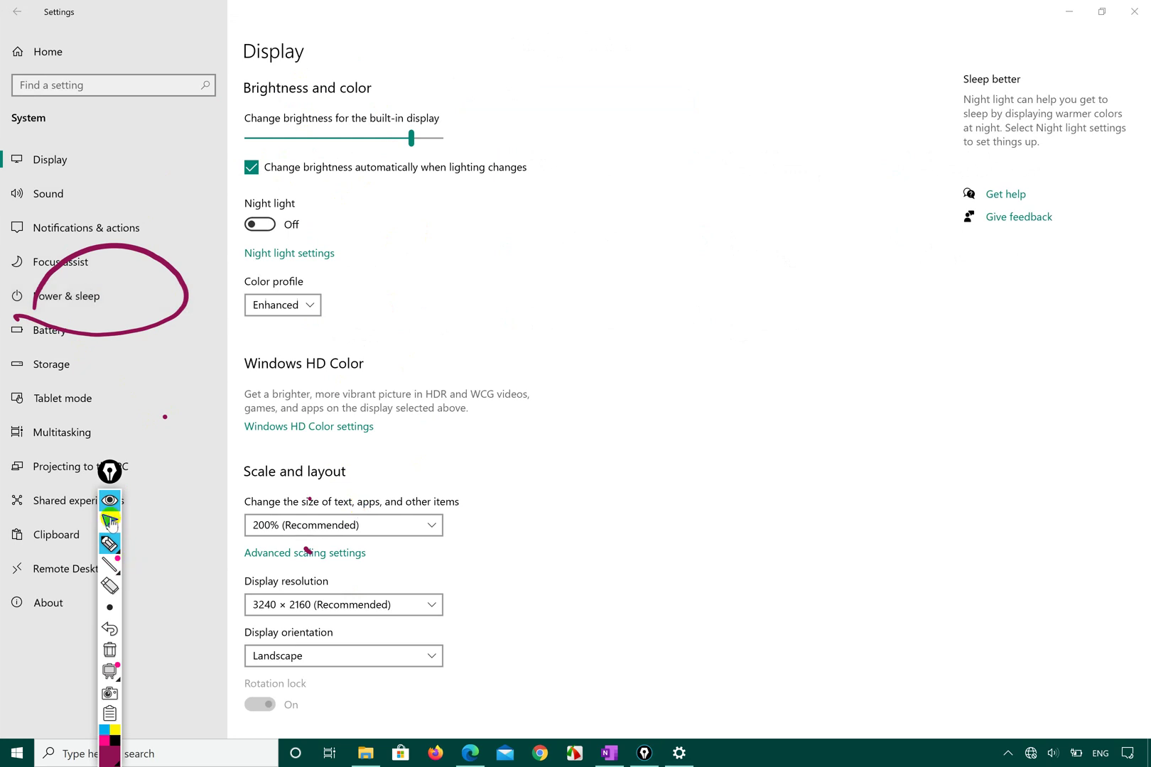
click(96, 295)
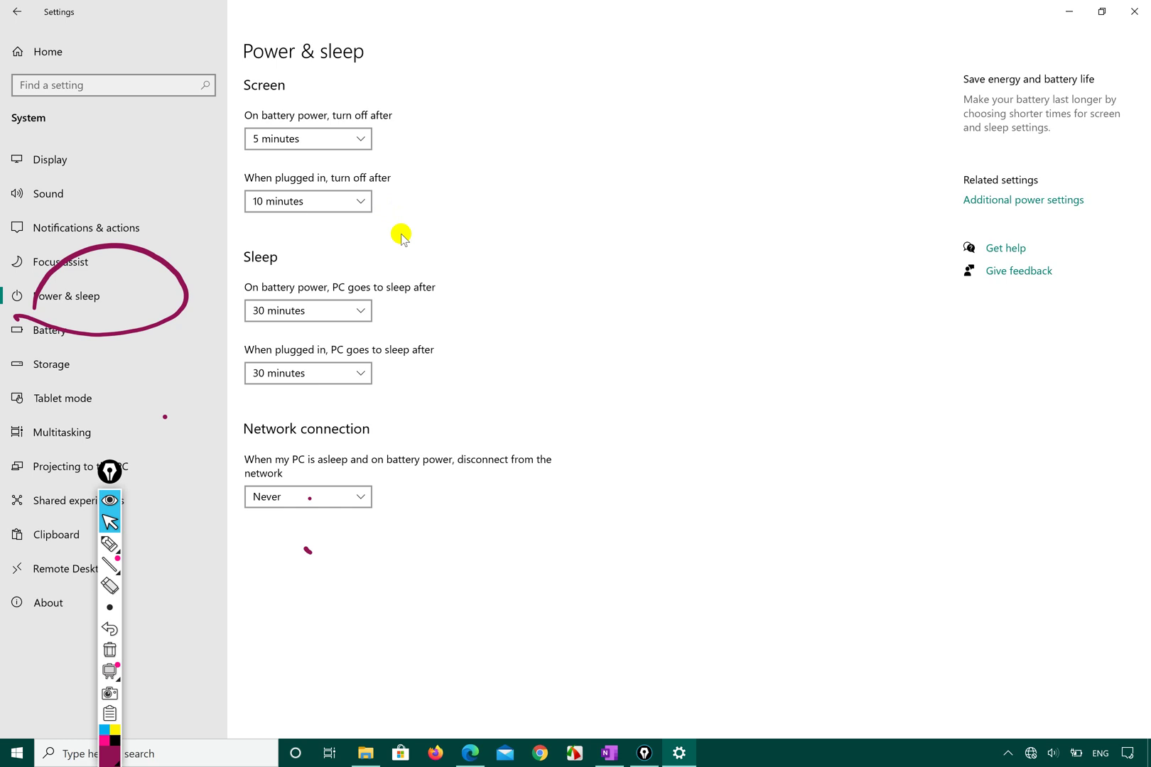
click(1134, 11)
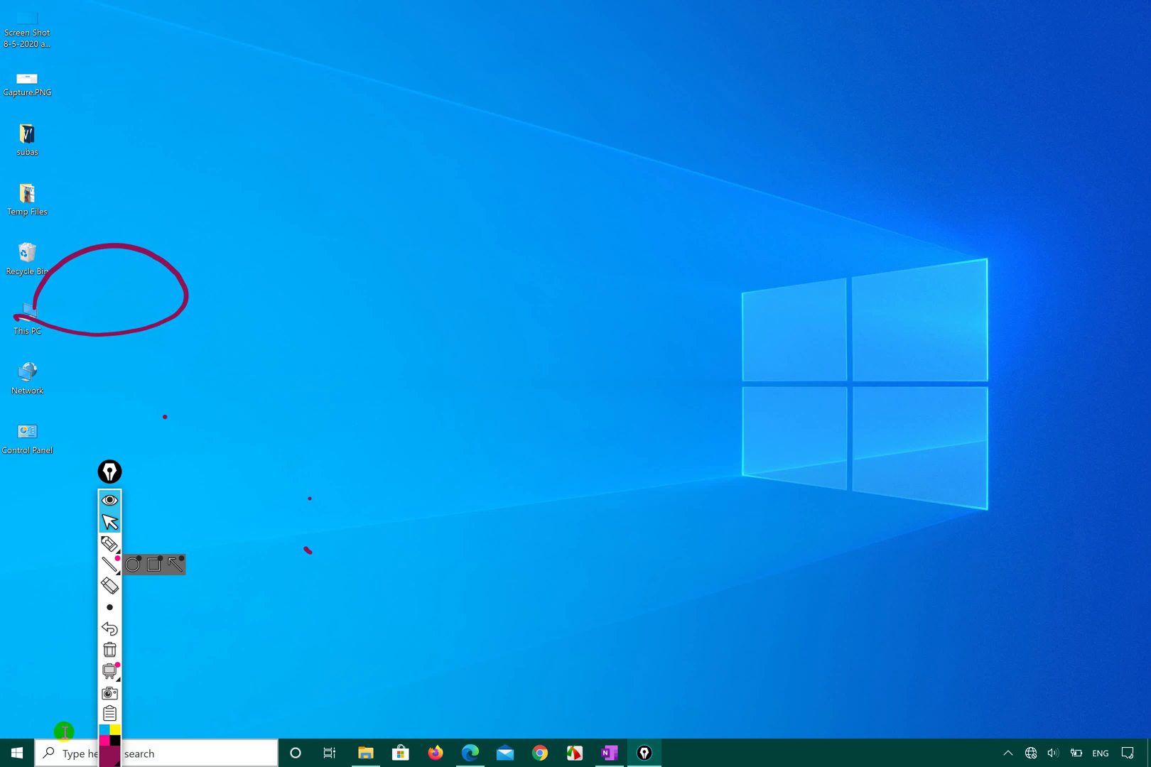
Search Windows for "control panel" and open Control Panel.
click(64, 754)
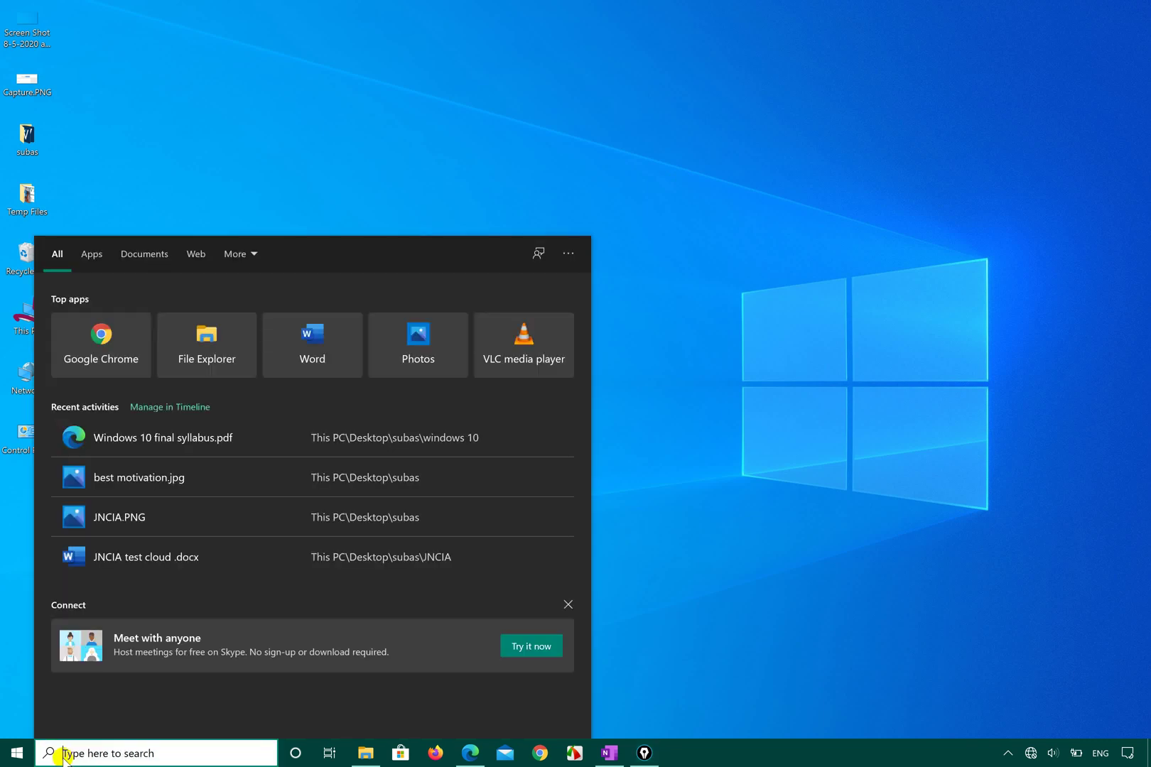
text(contro)
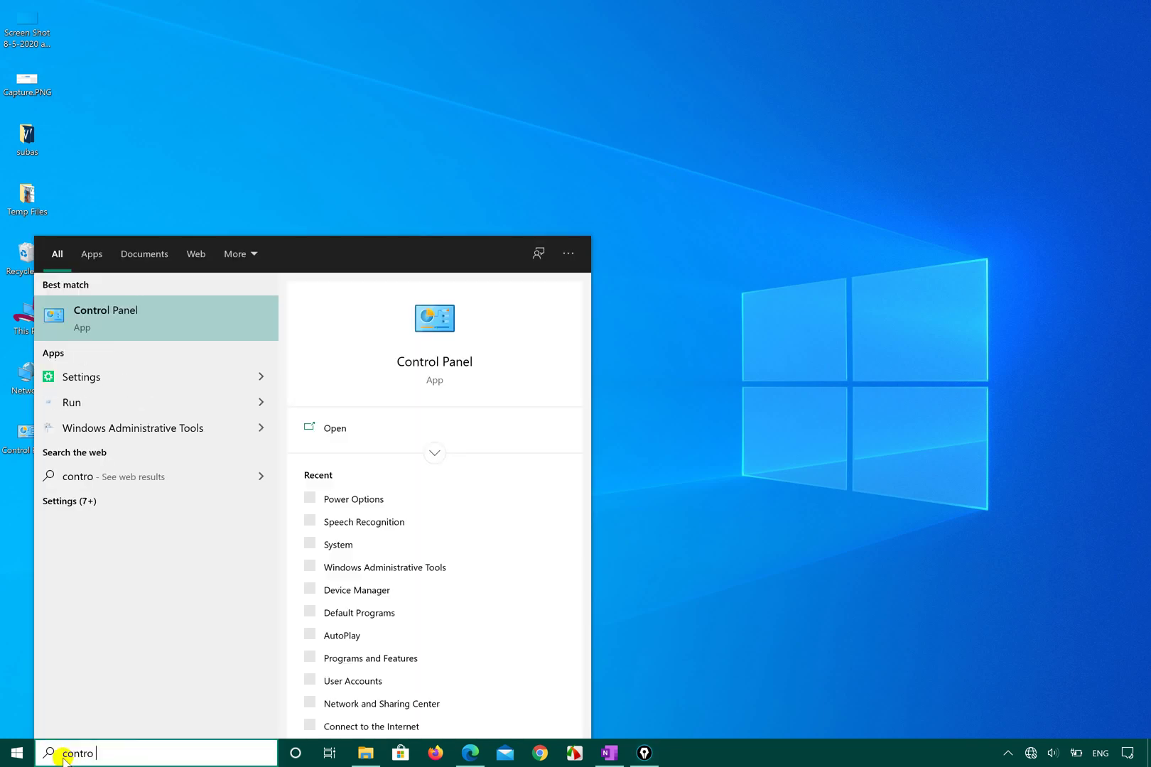
text(l panel)
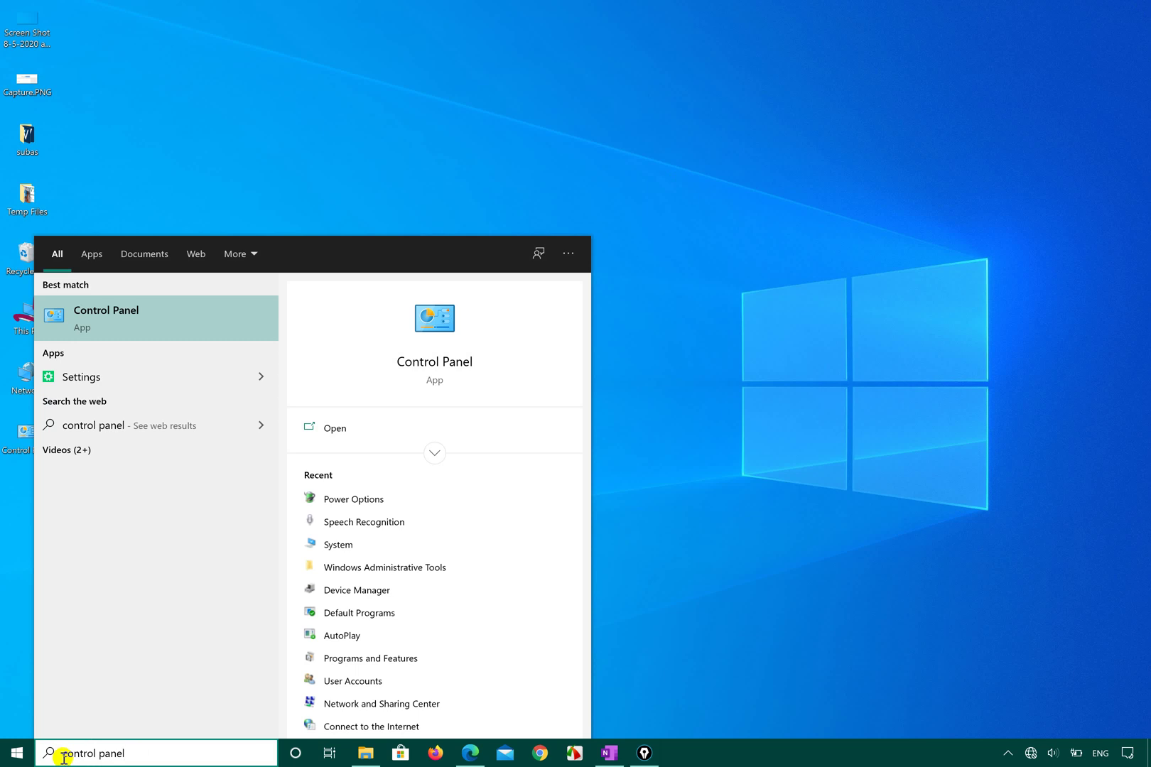
key(Return)
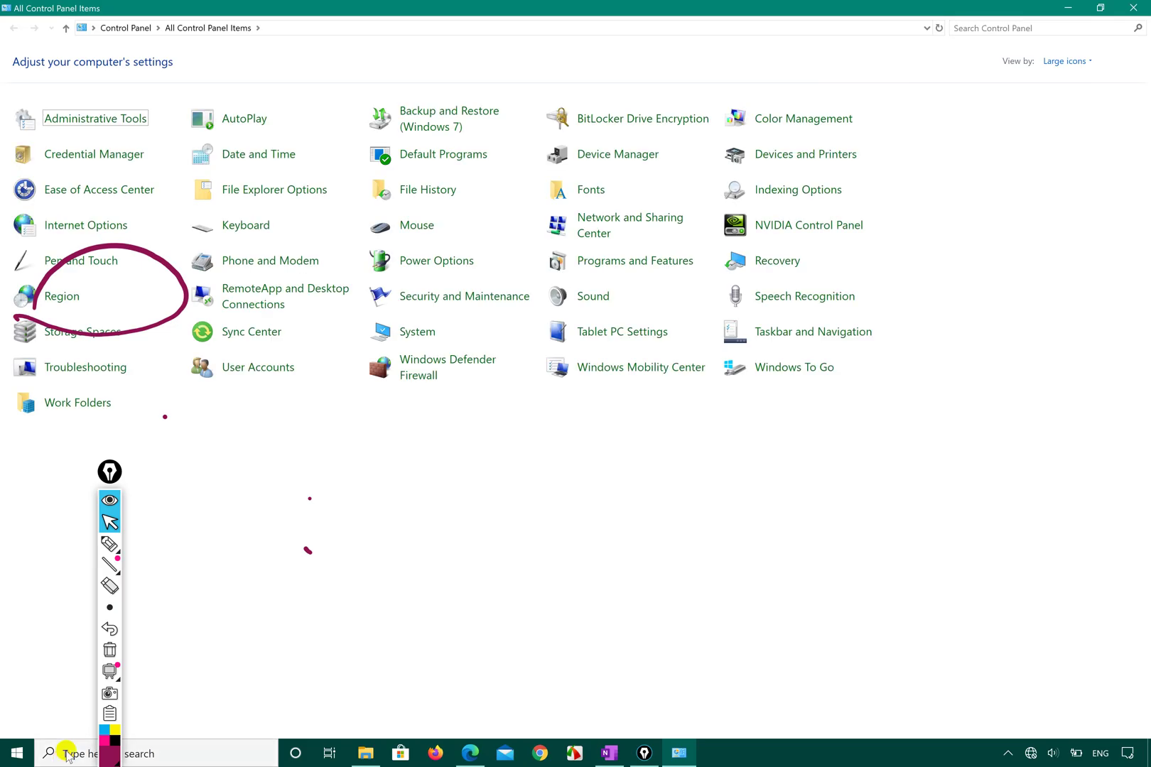
Switch Control Panel to the Category view and circle the View by setting with the pen.
click(1074, 62)
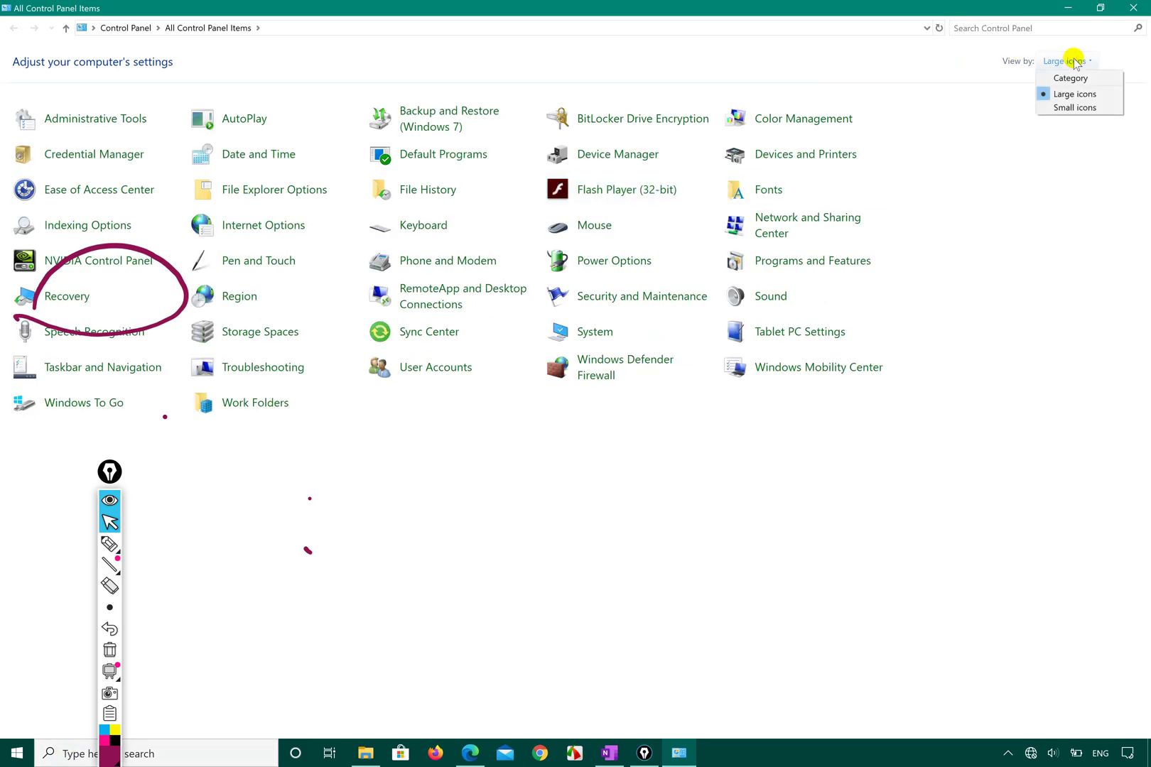
click(1063, 75)
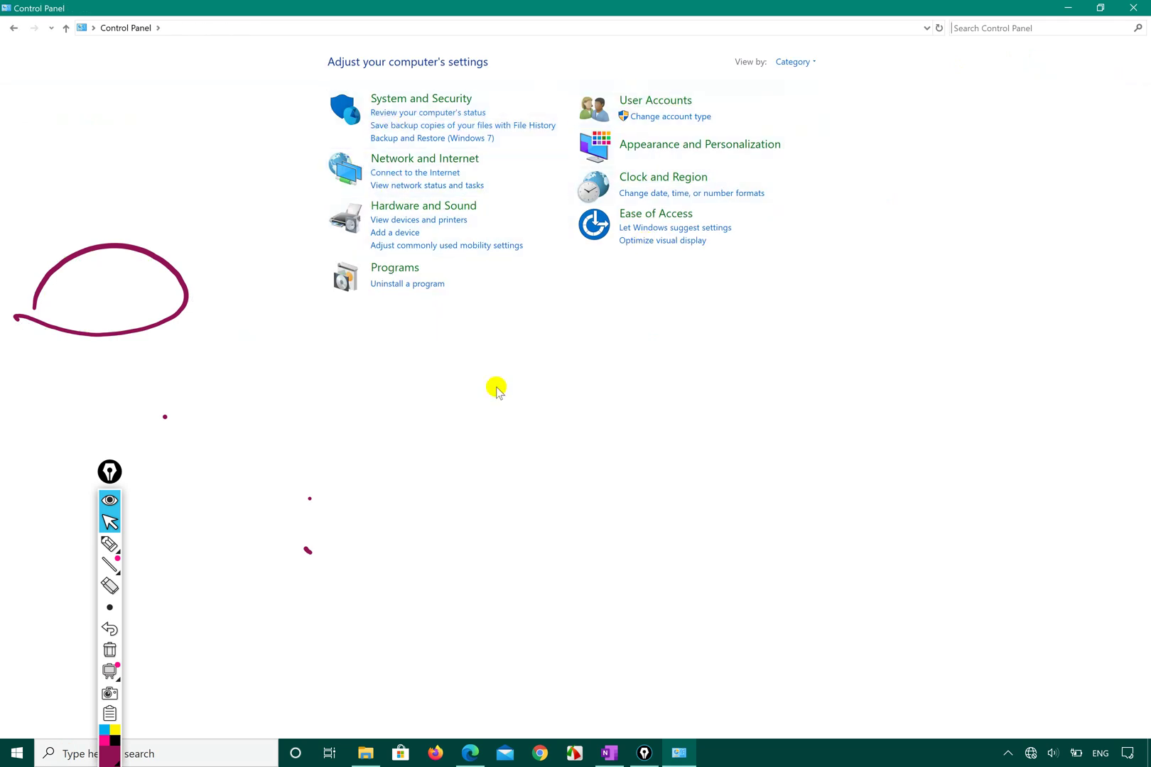
click(109, 544)
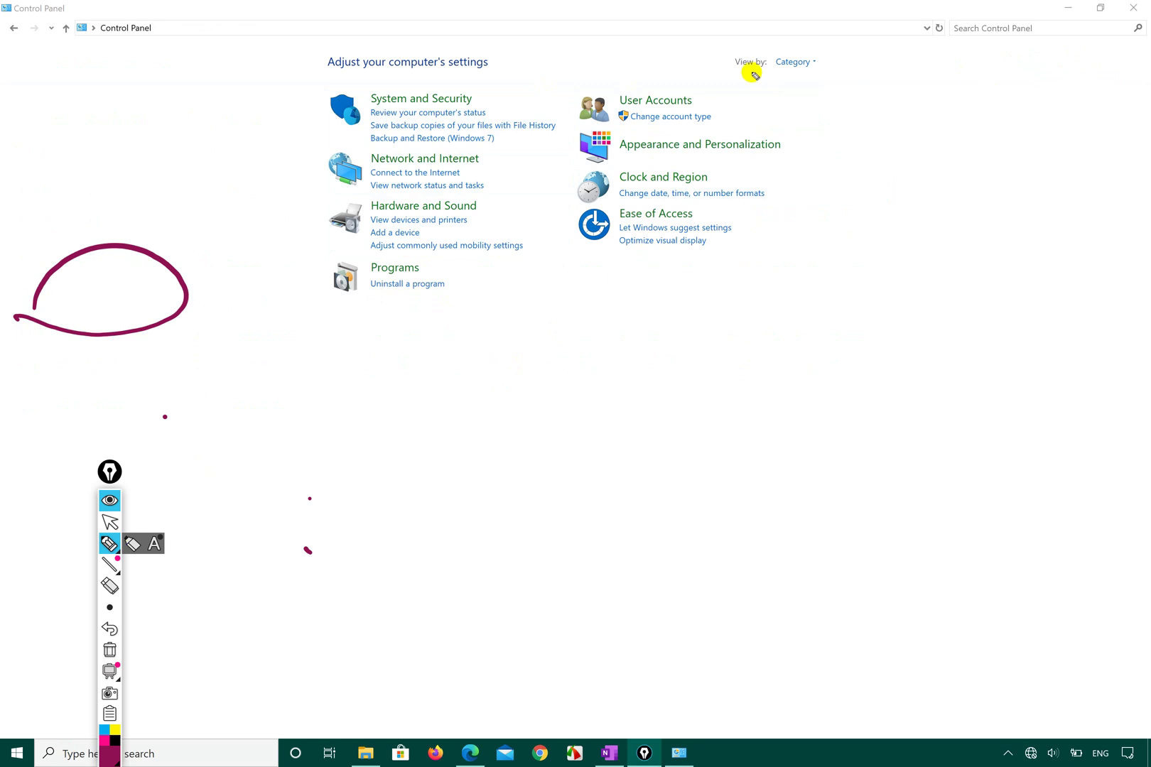
mouse_move(732, 73)
mouse_down()
mouse_move(820, 92)
mouse_move(778, 30)
mouse_move(739, 78)
mouse_move(844, 90)
mouse_move(748, 32)
mouse_up()
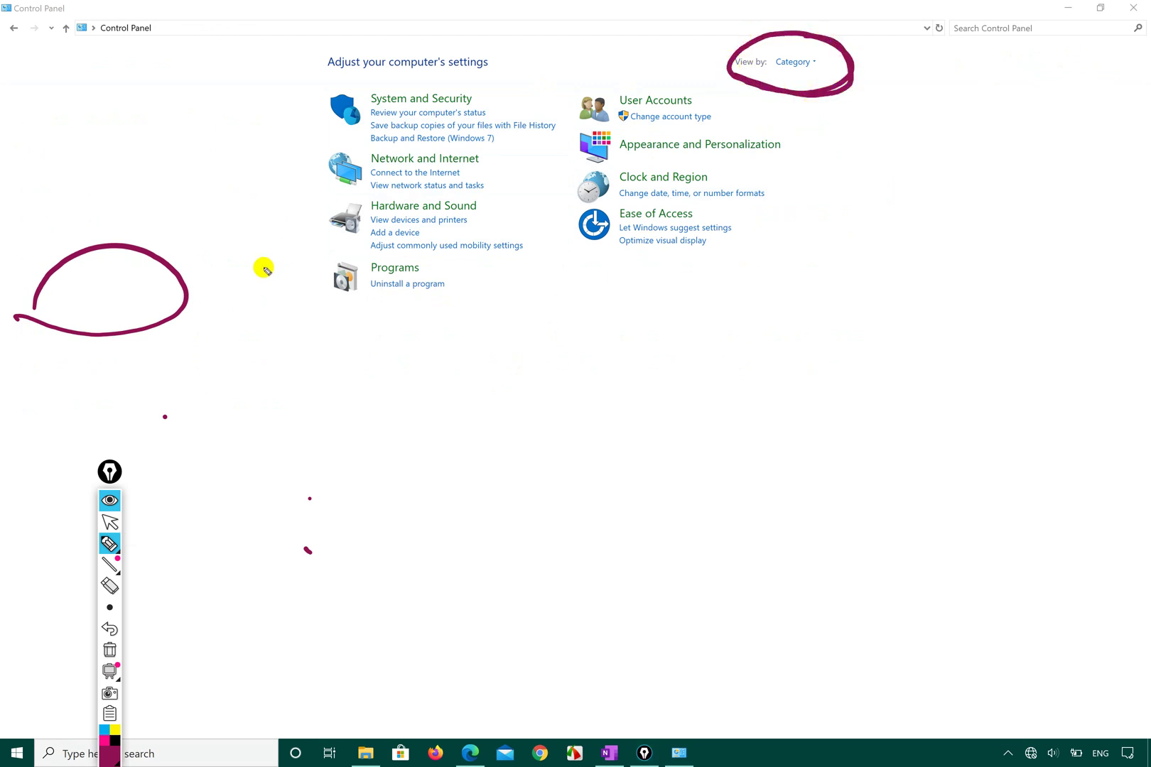
Set Control Panel to view its items as Large icons.
click(109, 522)
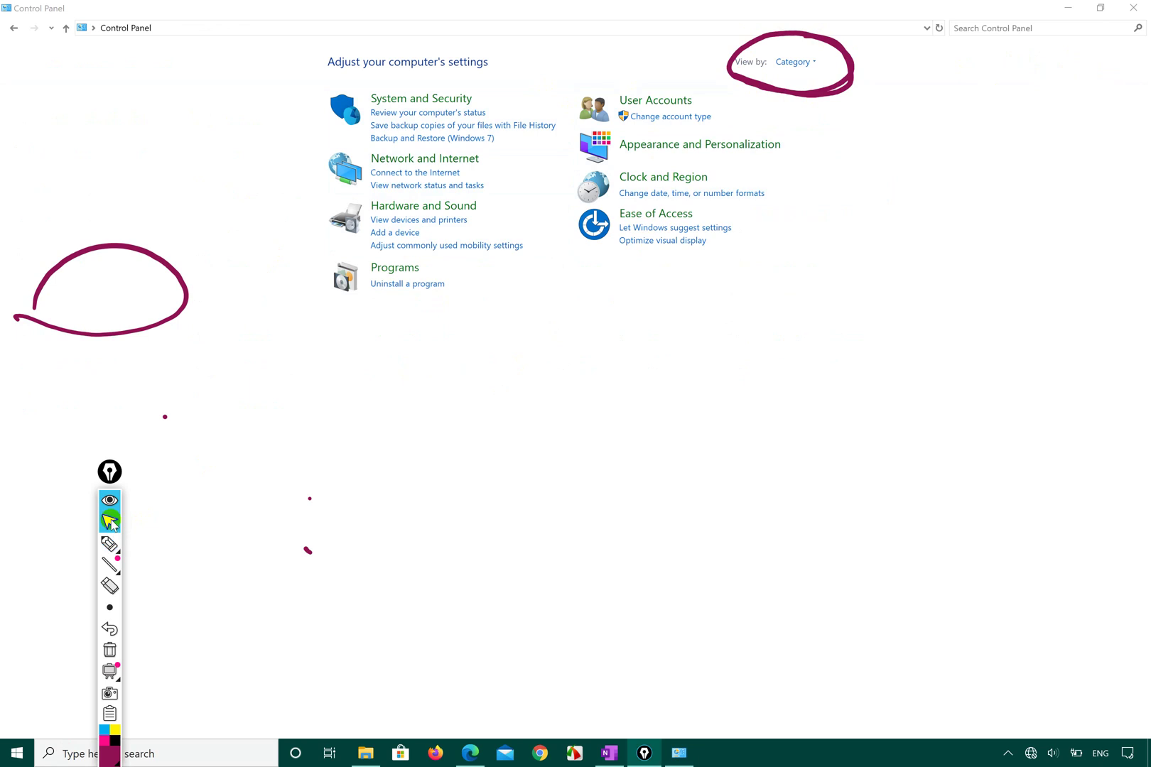
click(793, 62)
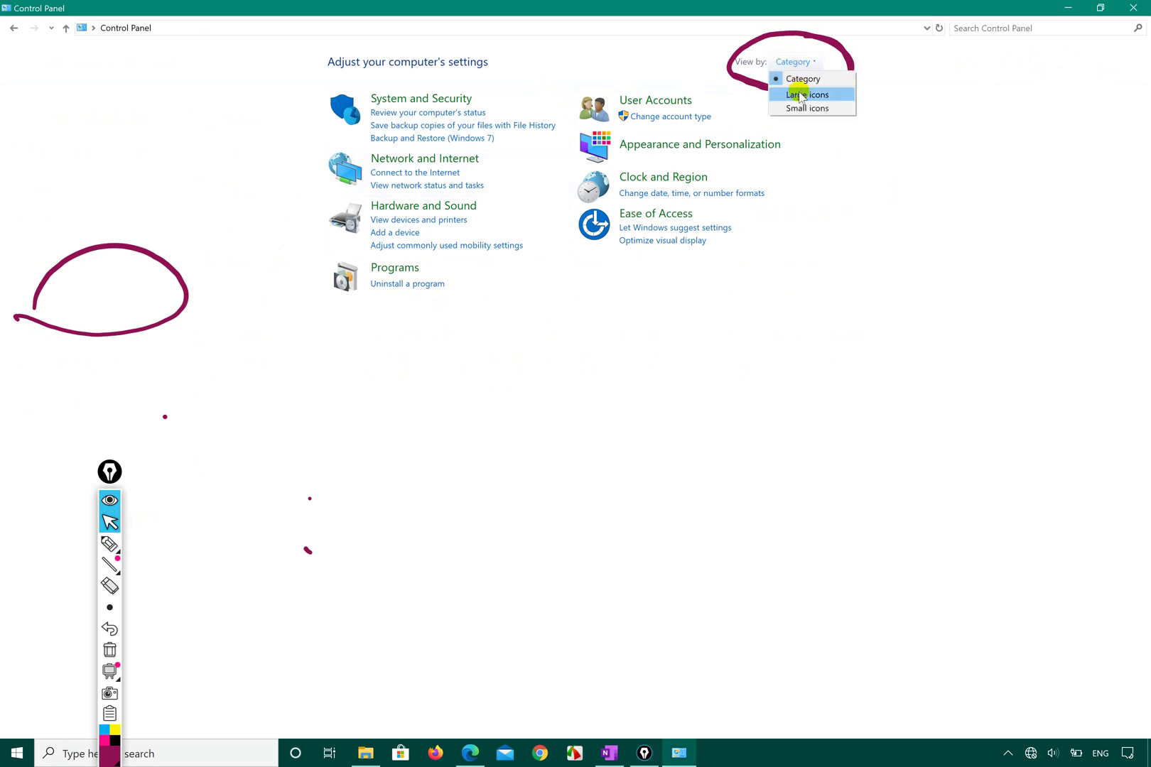
click(801, 96)
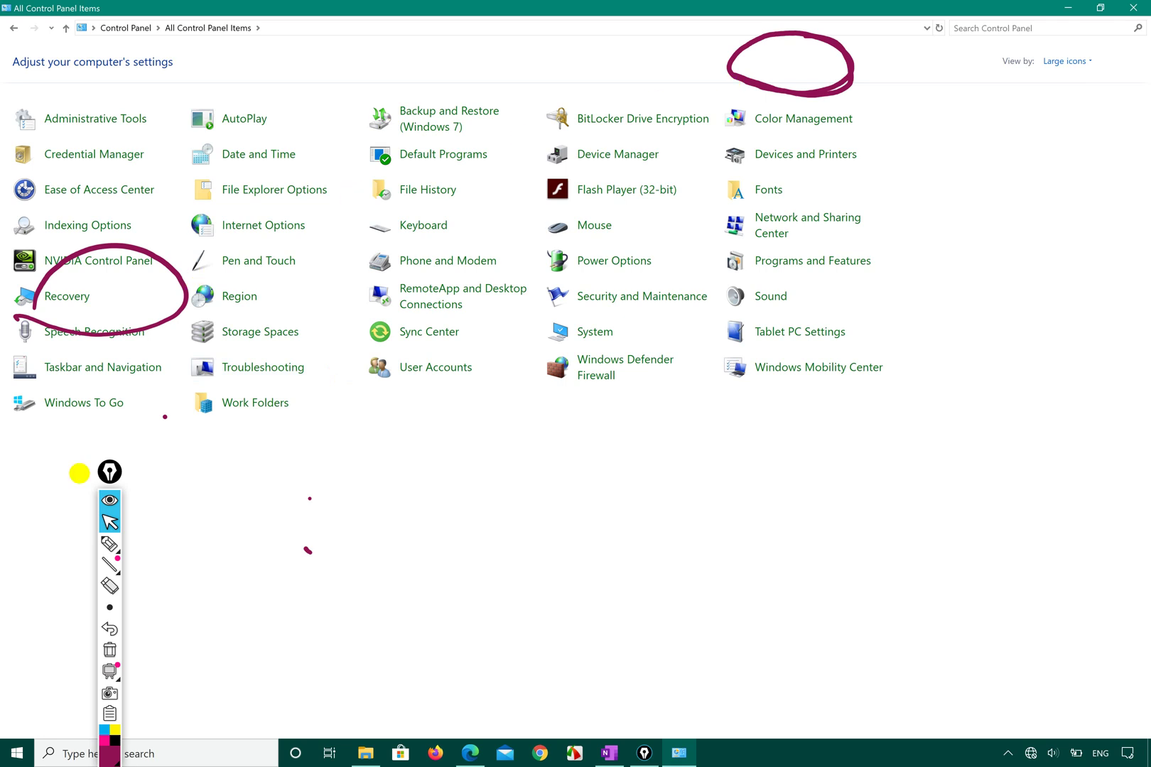
Erase the two old pen circles, circle the Power Options item and draw a horizontal line leading to it.
click(108, 544)
click(108, 339)
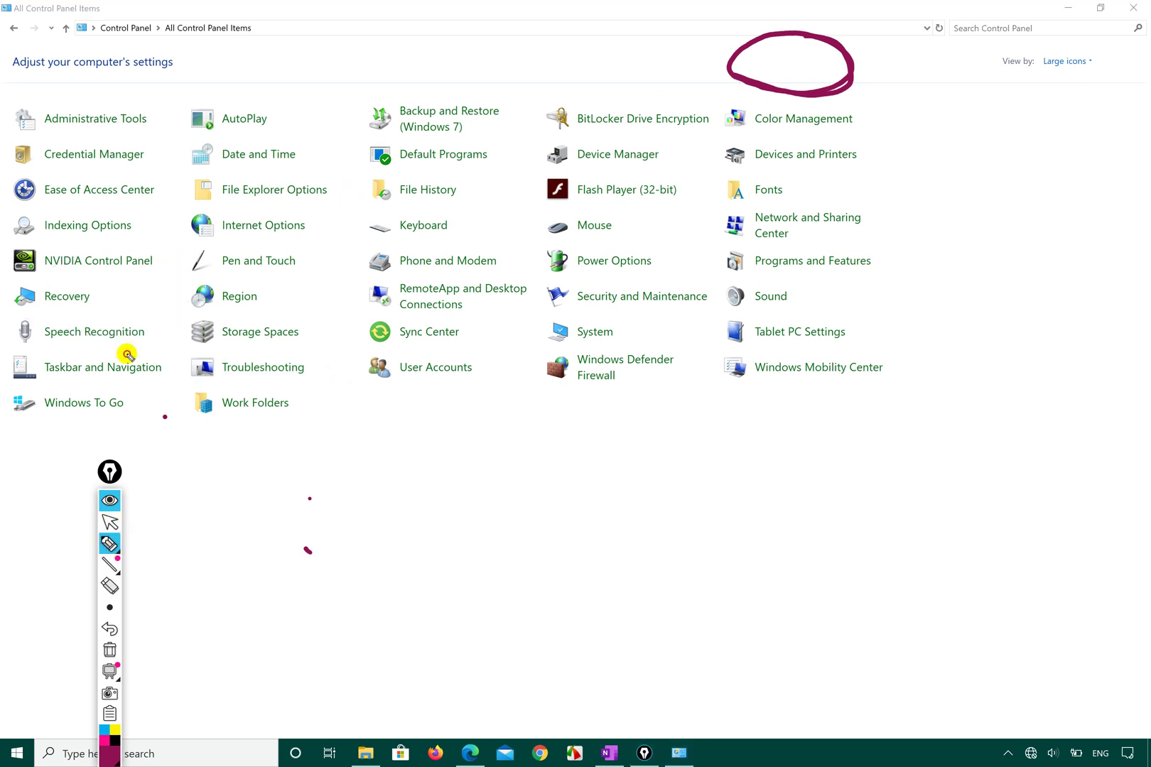
click(732, 98)
mouse_move(558, 242)
mouse_down()
mouse_move(537, 267)
mouse_move(662, 236)
mouse_move(526, 257)
mouse_move(561, 257)
mouse_up()
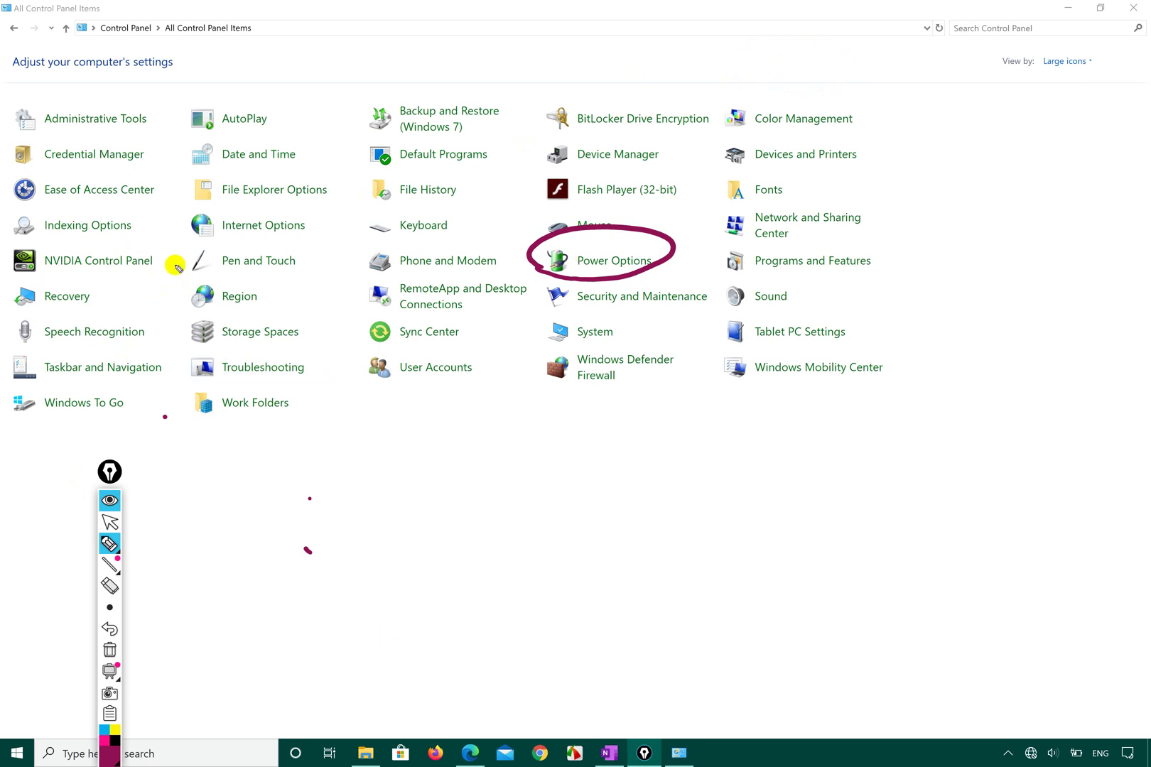
mouse_move(189, 262)
mouse_down()
mouse_move(465, 272)
mouse_move(547, 260)
mouse_up()
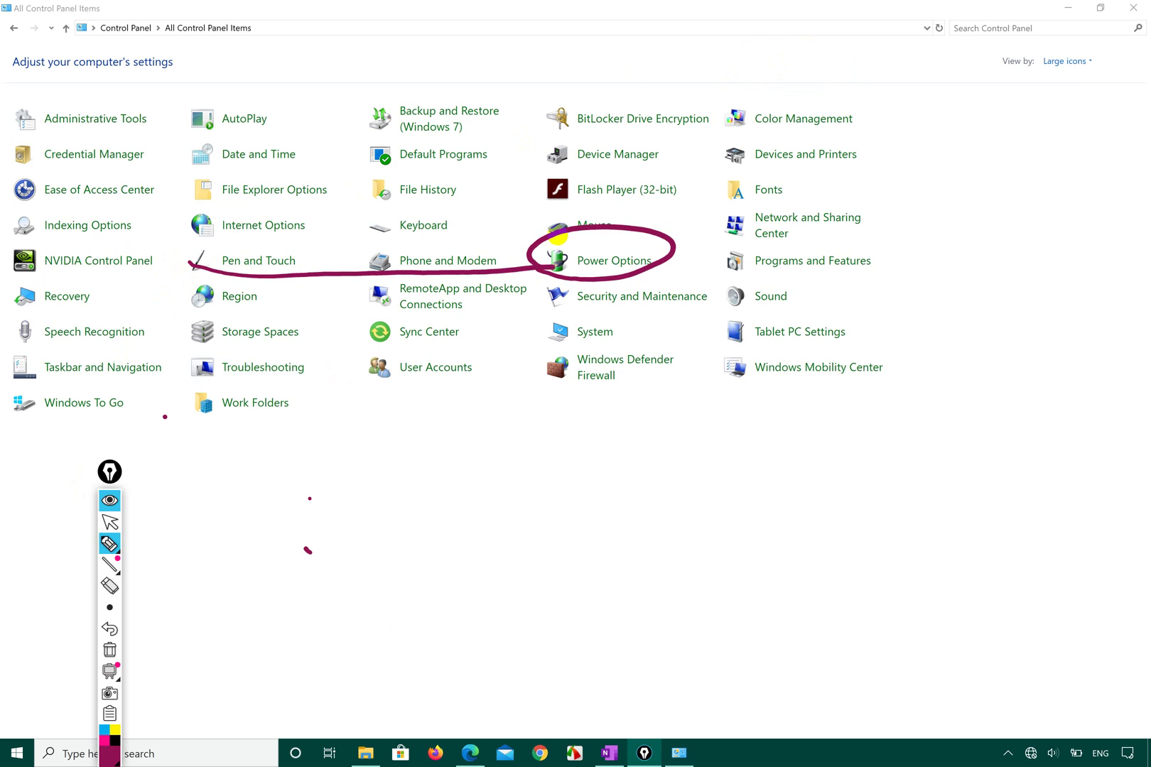
Open Power Options from the Control Panel items.
click(109, 522)
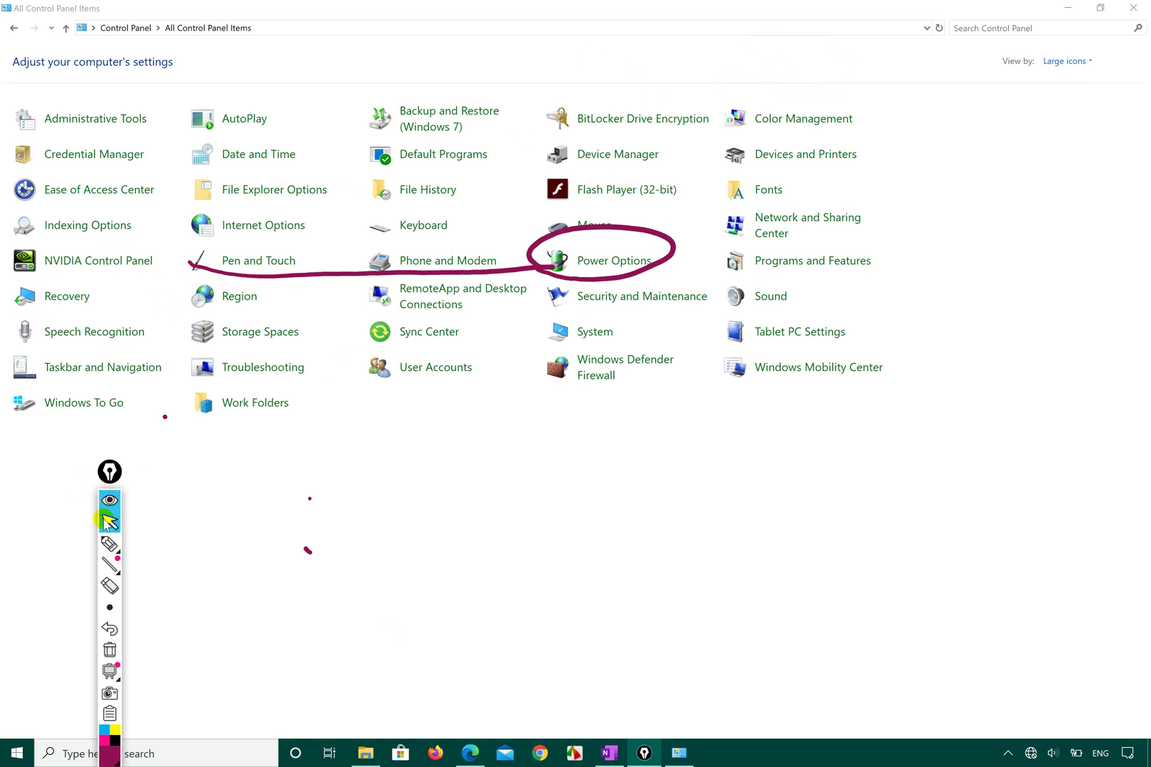
click(611, 264)
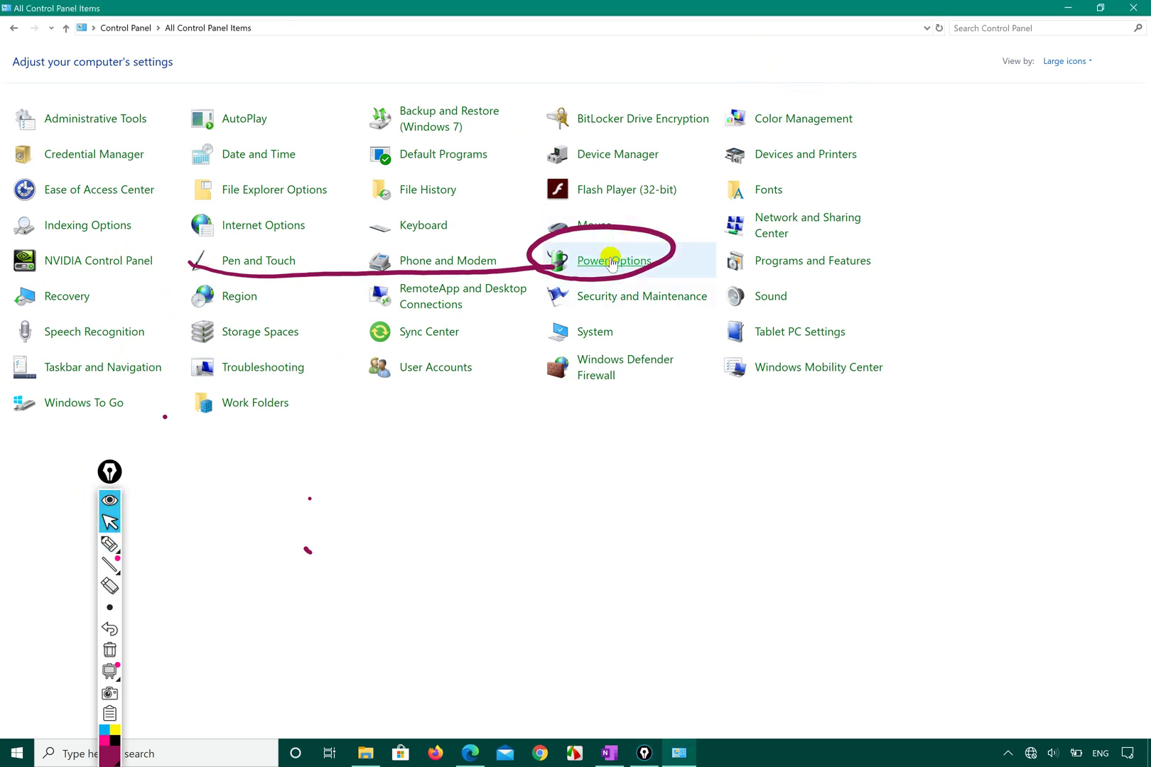
click(611, 263)
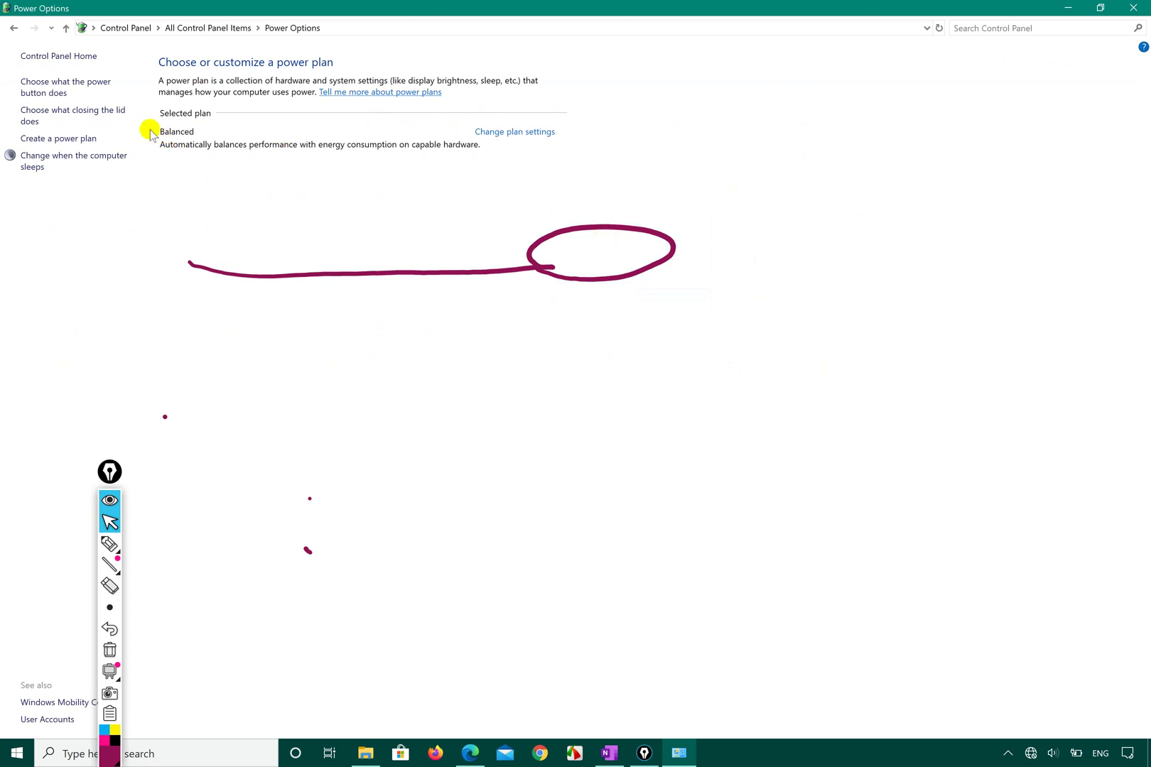
In the settings for what the power button does, set pressing the power button on battery to Do nothing.
click(80, 92)
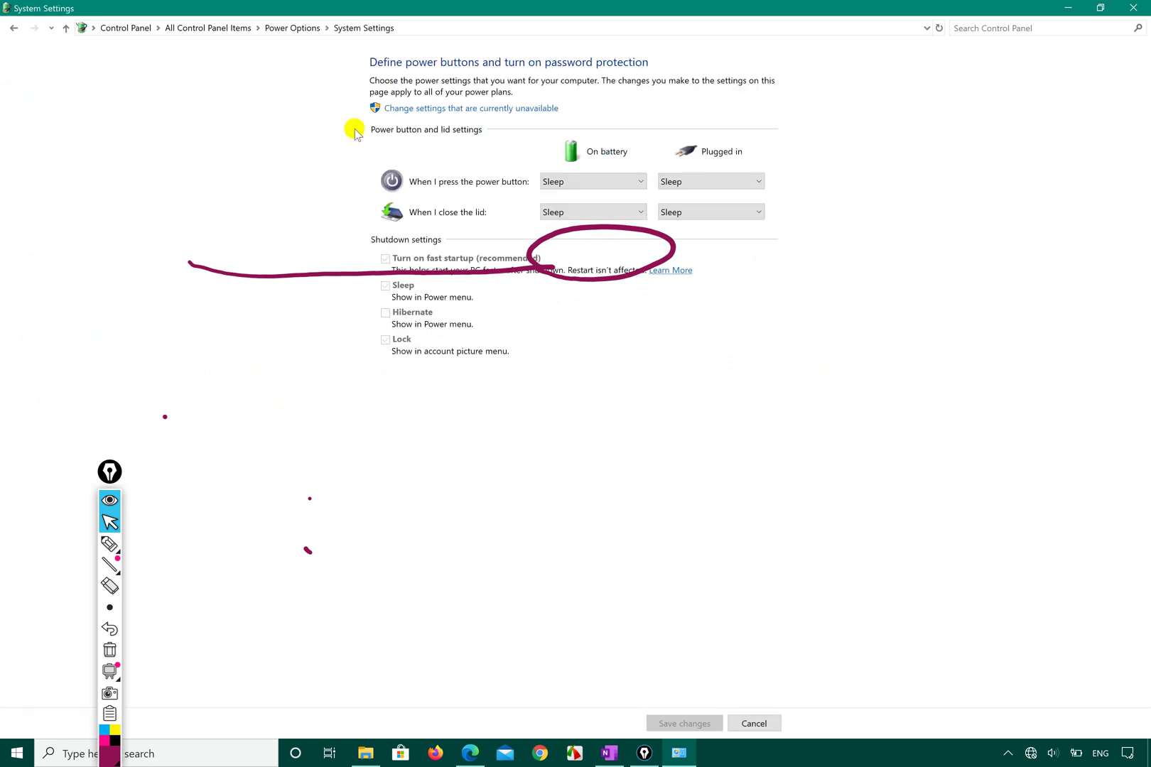
click(581, 181)
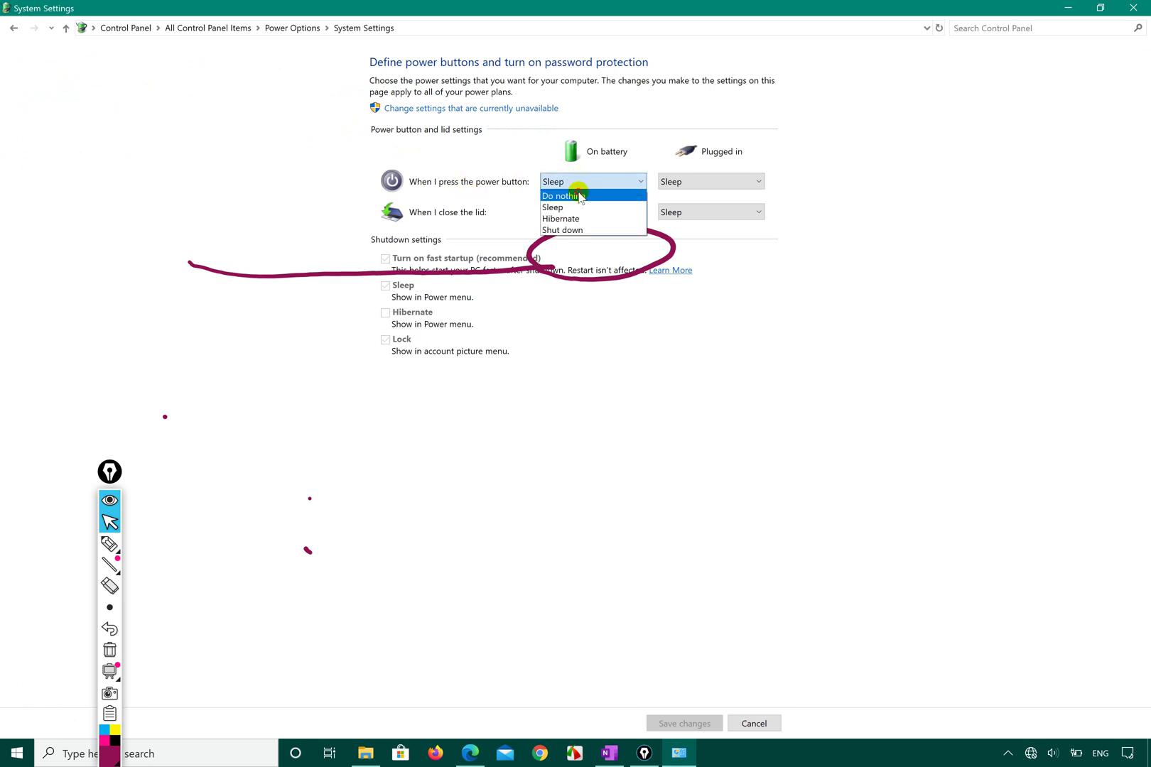
click(580, 196)
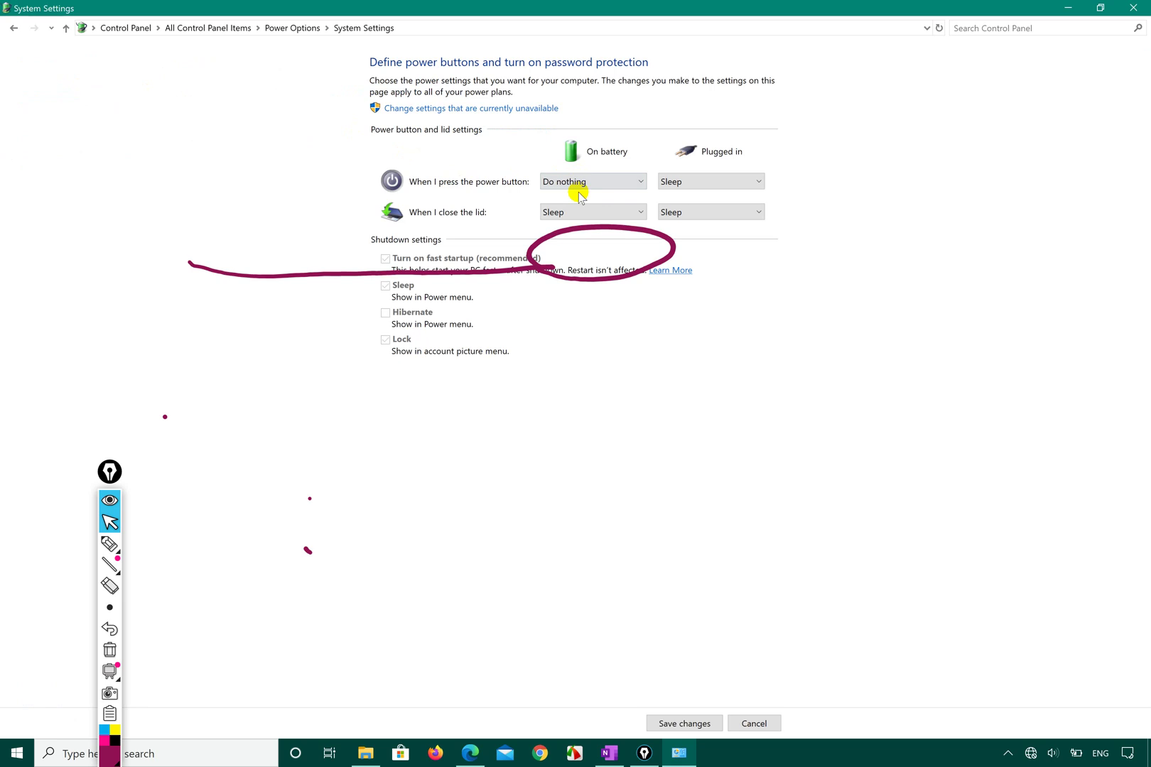
Set pressing the power button on battery to Shut down.
click(603, 182)
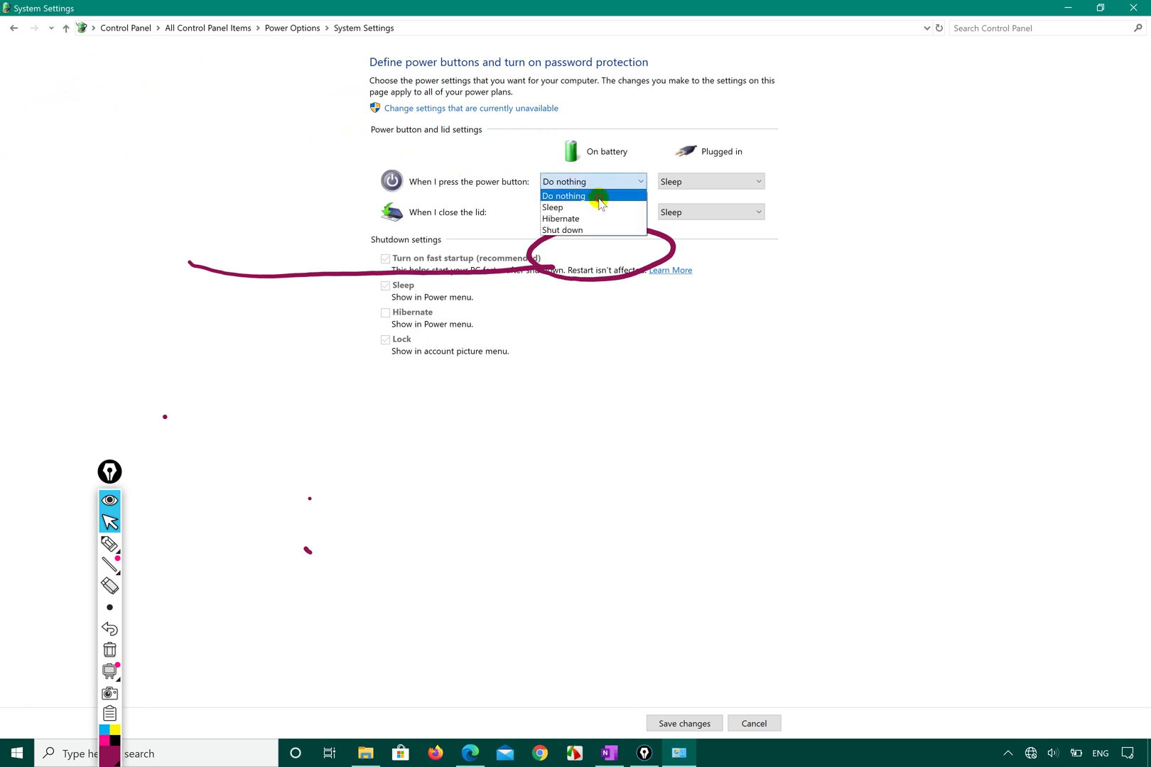
click(600, 199)
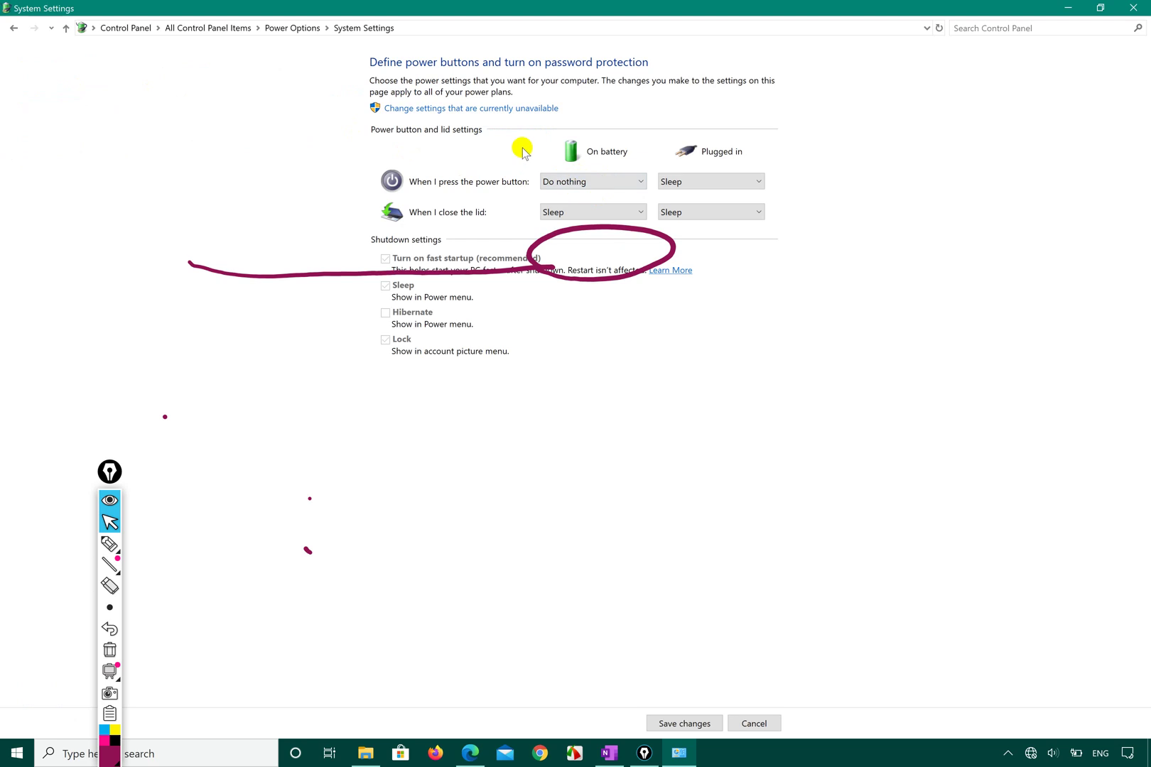
click(575, 182)
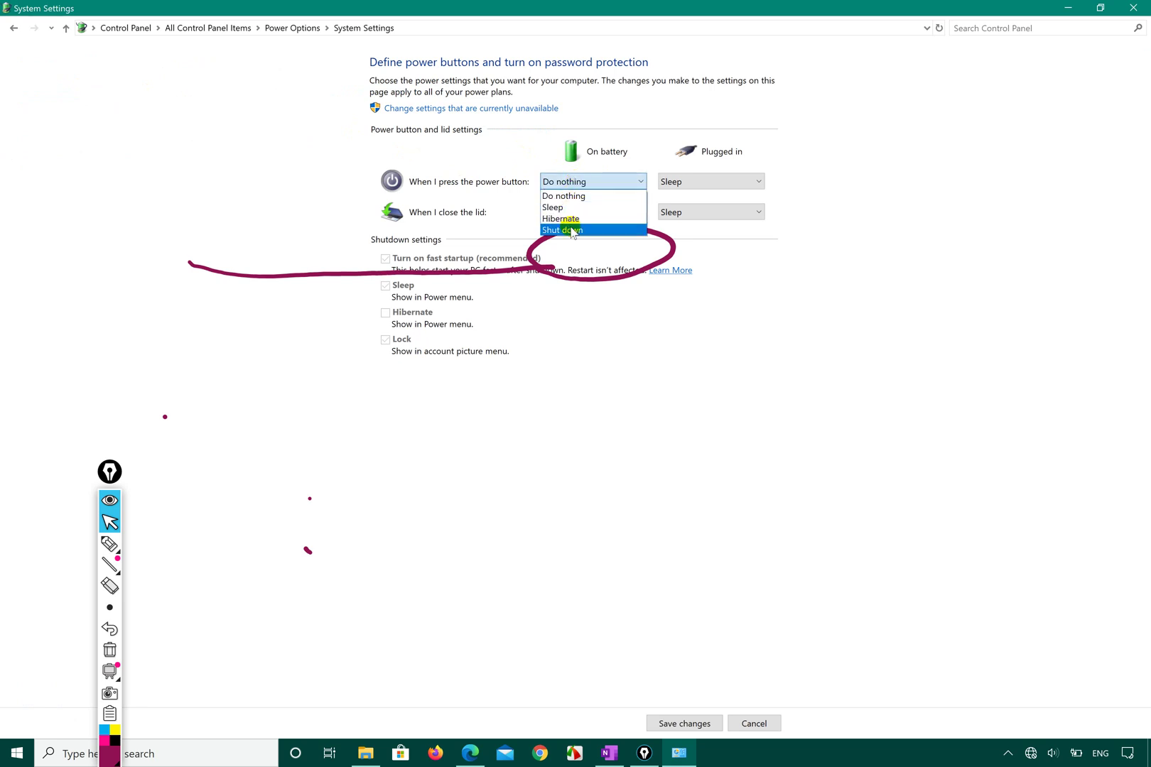
click(573, 230)
Set pressing the power button to Sleep, both on battery and plugged in.
click(575, 179)
click(569, 207)
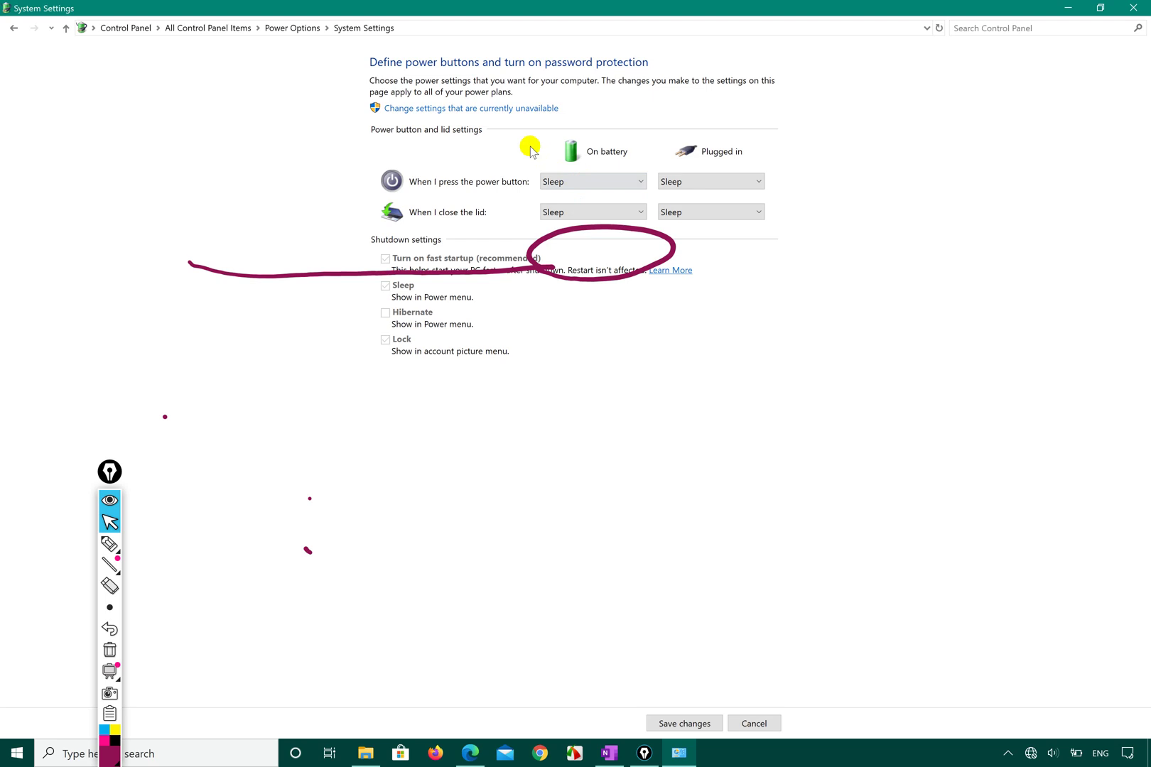
click(604, 181)
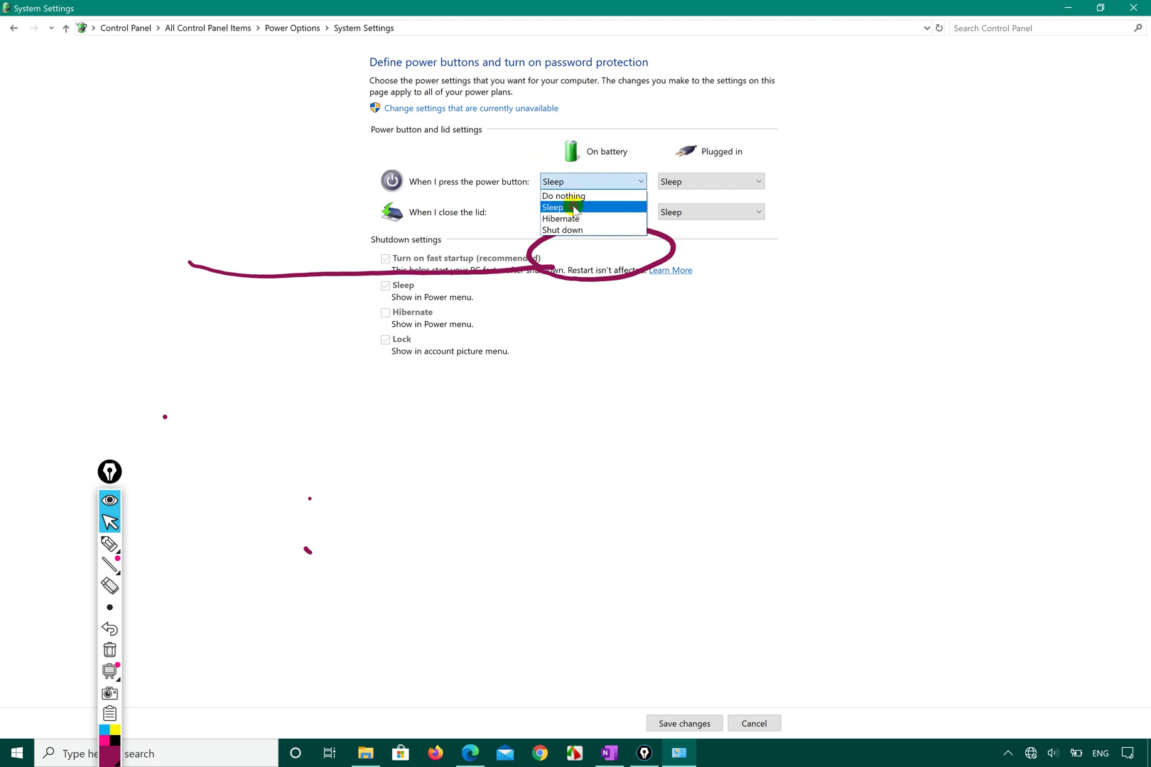
click(574, 208)
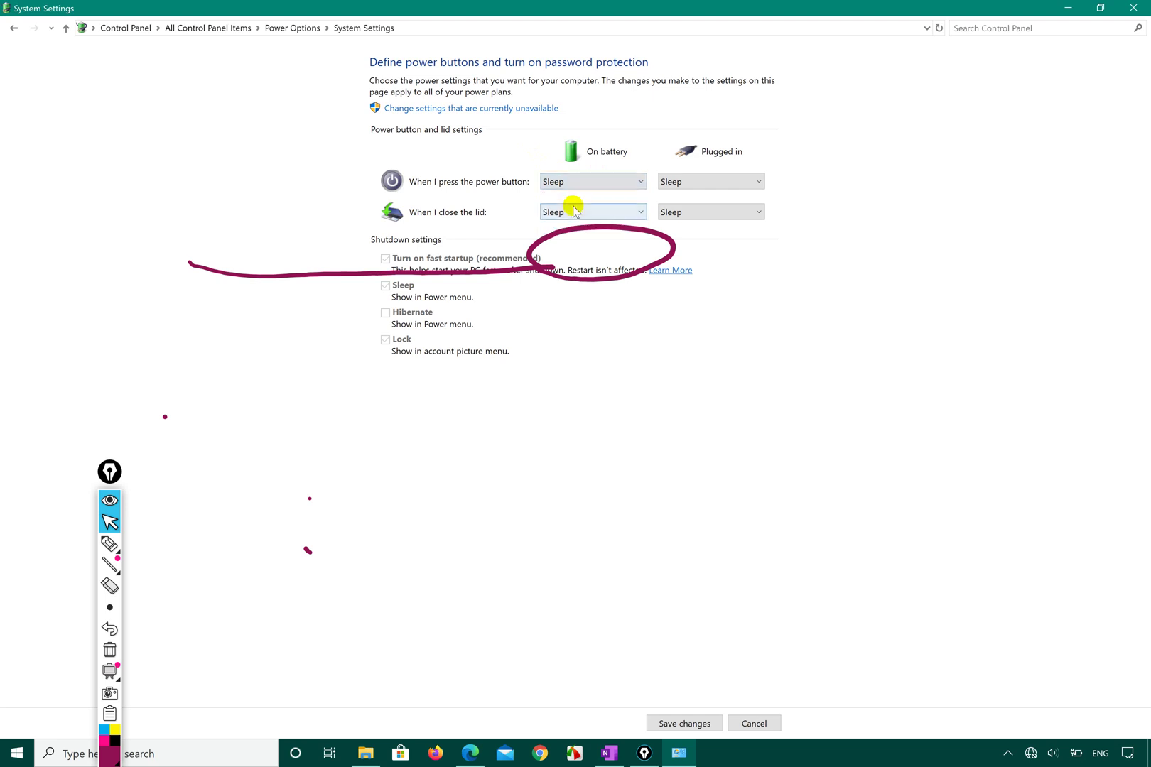
click(675, 185)
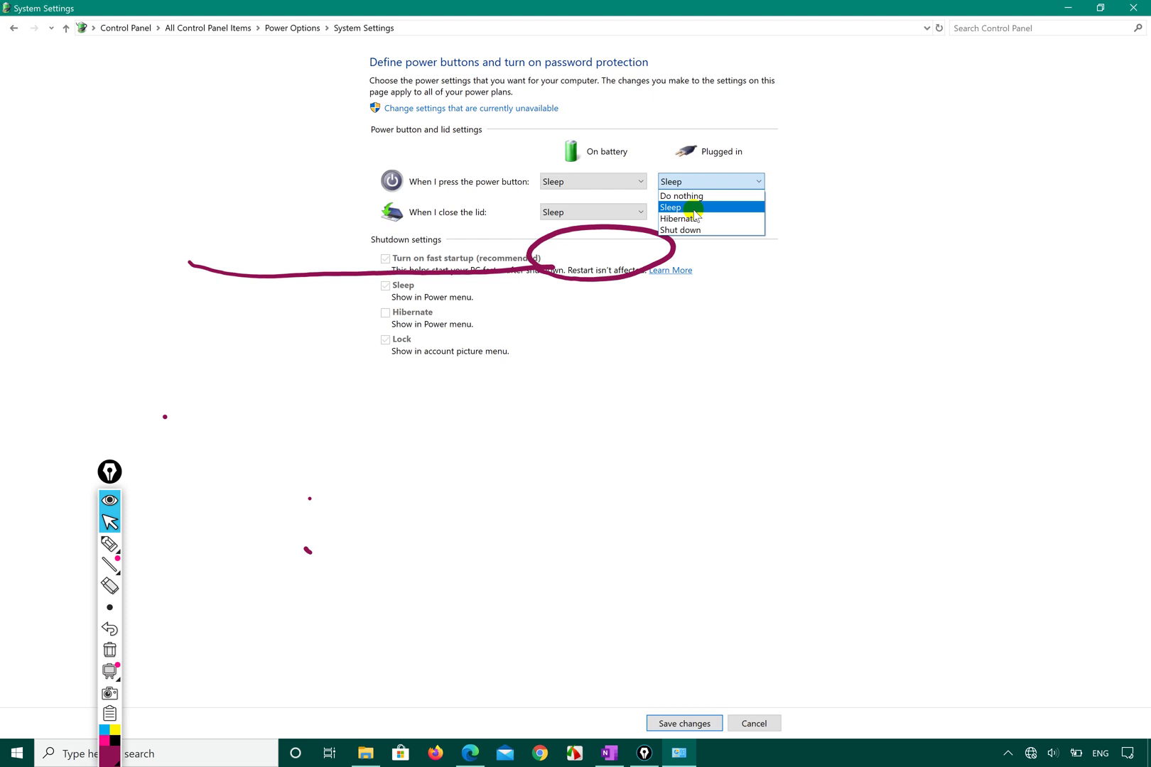
click(693, 210)
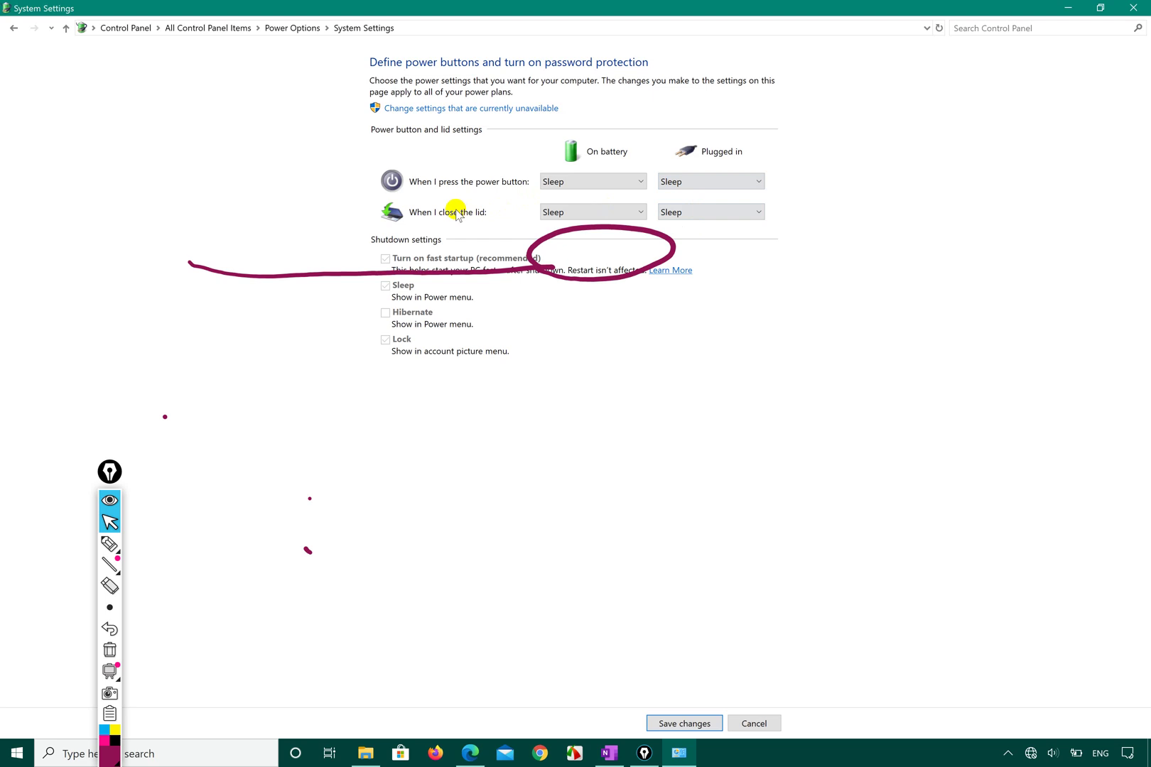
Erase the pen circle and line, and sketch an open laptop with a keyboard area in the blank space beside the shutdown settings.
mouse_move(101, 545)
click(101, 545)
key(ctrl+z)
key(ctrl+z)
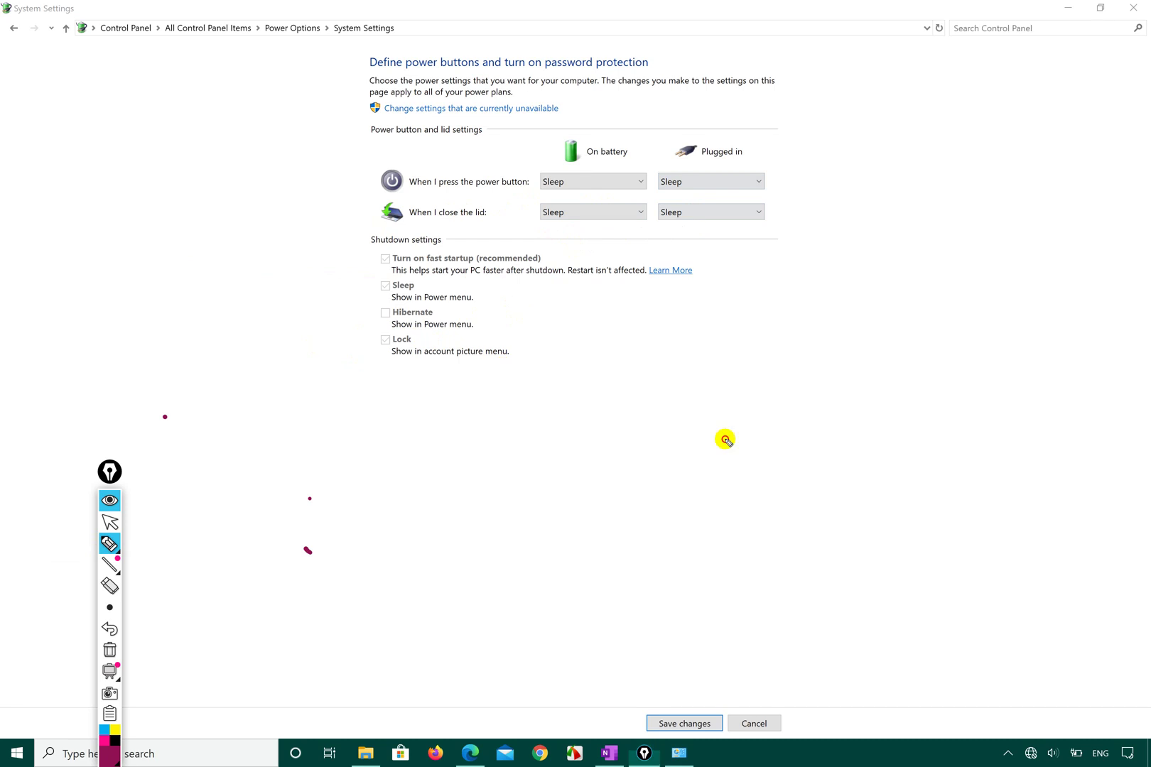
mouse_move(725, 440)
mouse_down()
mouse_move(779, 558)
mouse_move(979, 404)
mouse_move(726, 444)
mouse_move(685, 284)
mouse_move(980, 305)
mouse_move(980, 405)
mouse_up()
mouse_move(716, 479)
mouse_down()
mouse_move(747, 473)
mouse_move(796, 531)
mouse_move(708, 538)
mouse_up()
With a bright green pen, add a screen and keyboard scribble to the laptop sketch and a curved arrow showing the lid closing.
mouse_move(107, 543)
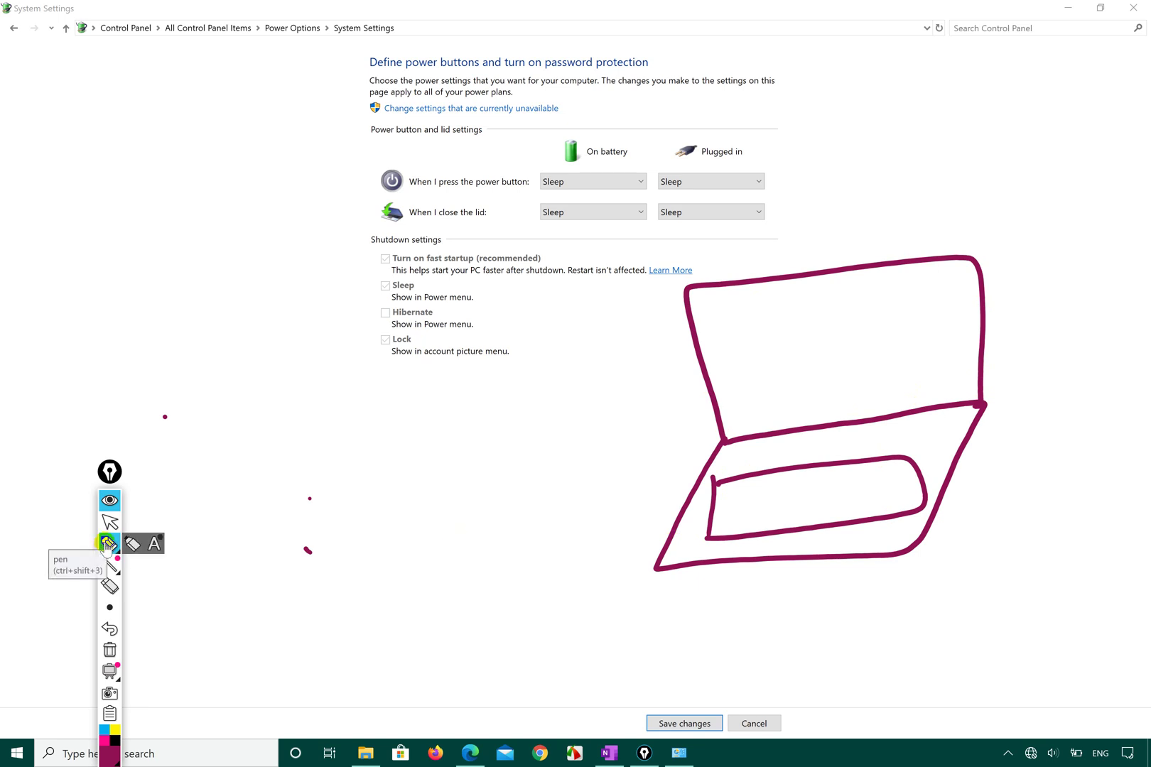
click(107, 757)
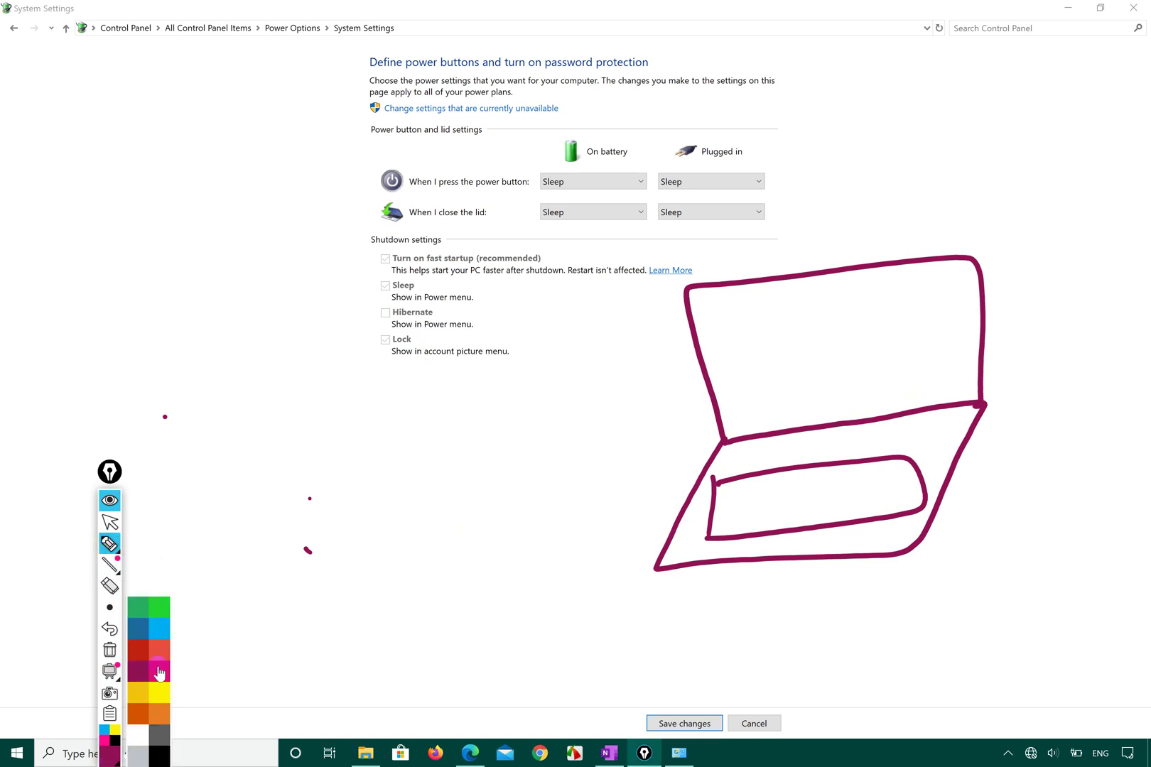
click(159, 607)
click(445, 511)
mouse_move(800, 300)
mouse_down()
mouse_move(783, 388)
mouse_move(960, 303)
mouse_move(750, 295)
mouse_move(659, 335)
mouse_move(637, 520)
mouse_move(605, 523)
mouse_move(647, 501)
mouse_up()
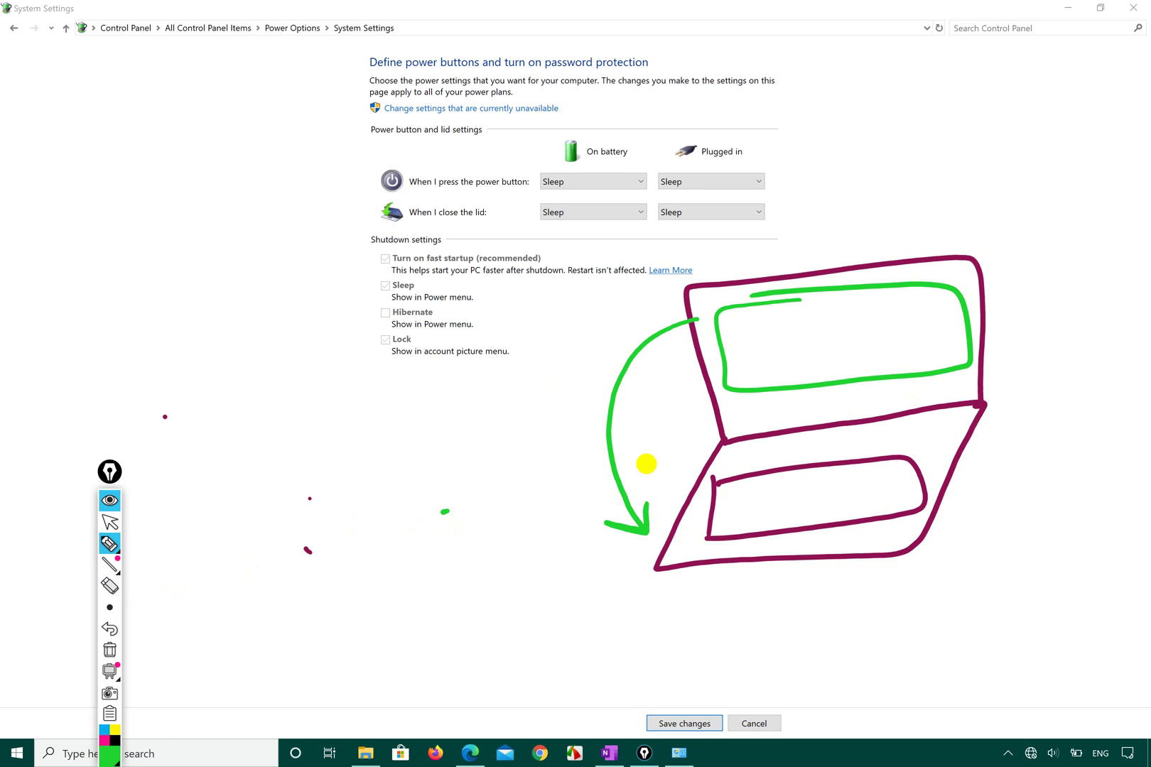
mouse_move(746, 498)
mouse_down()
mouse_move(783, 506)
mouse_move(879, 487)
mouse_up()
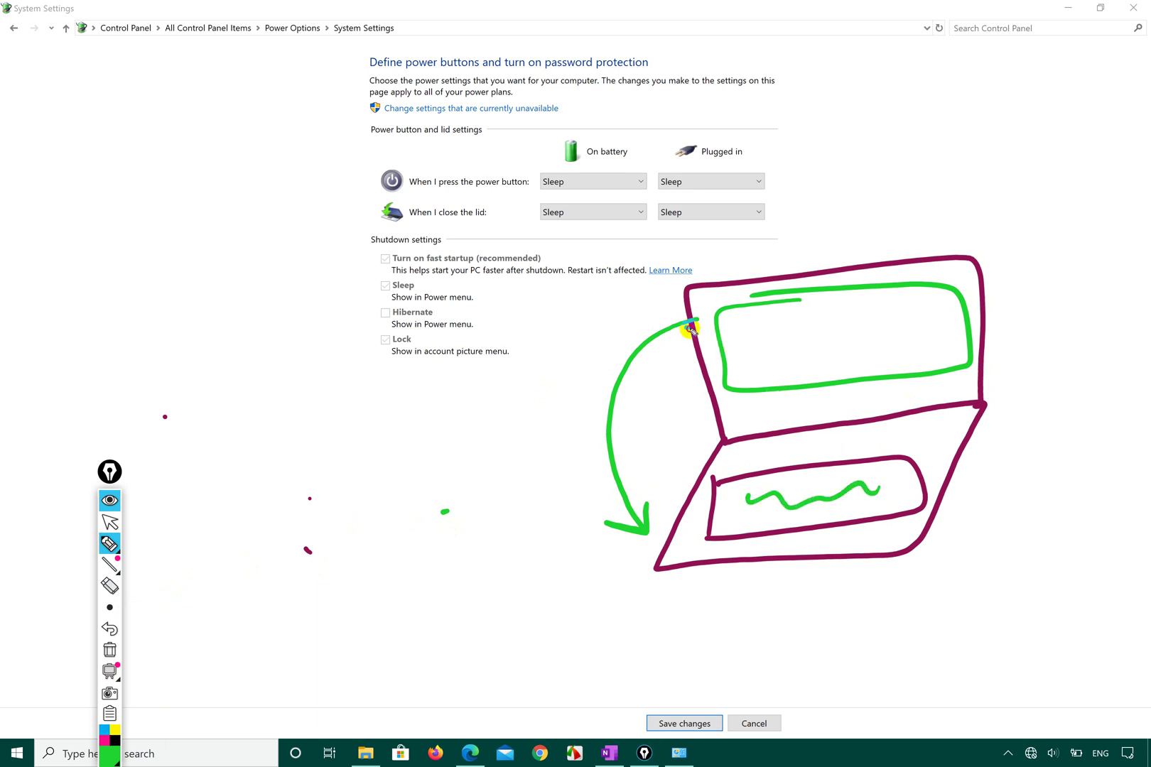
mouse_move(693, 324)
mouse_down()
mouse_move(643, 513)
mouse_move(654, 521)
mouse_move(666, 488)
mouse_up()
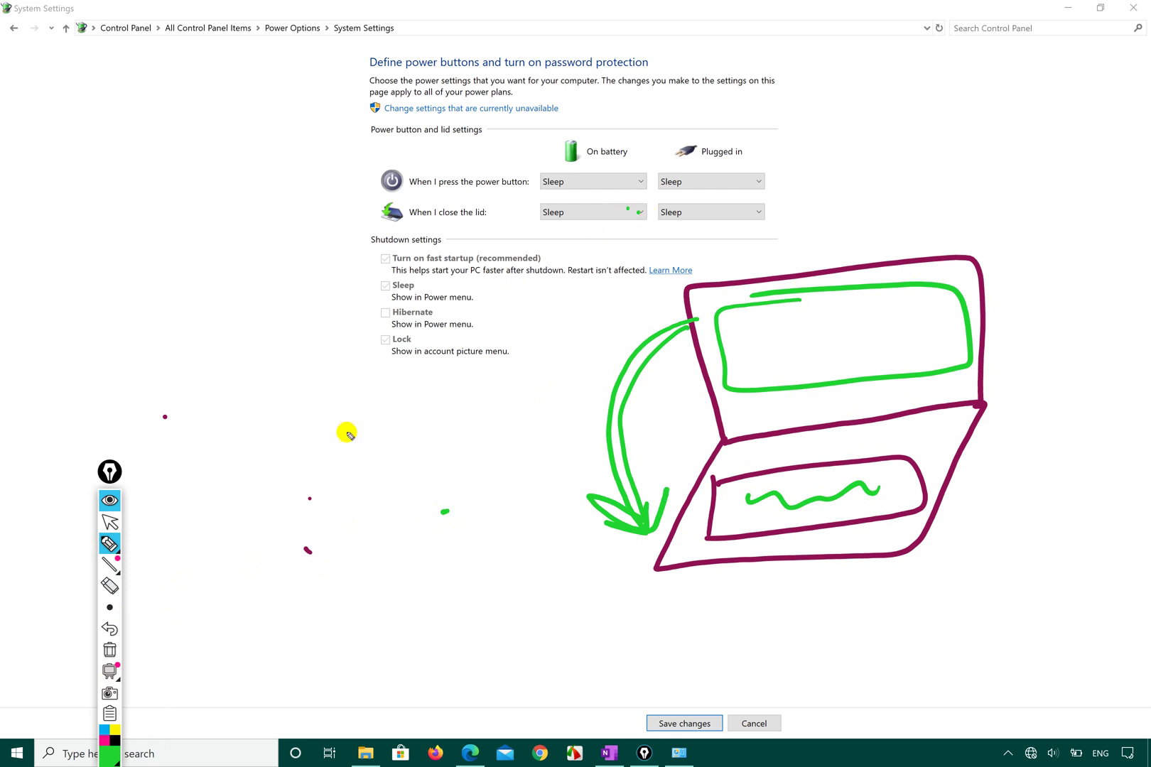
Set closing the lid to Do nothing, both on battery and plugged in.
click(110, 522)
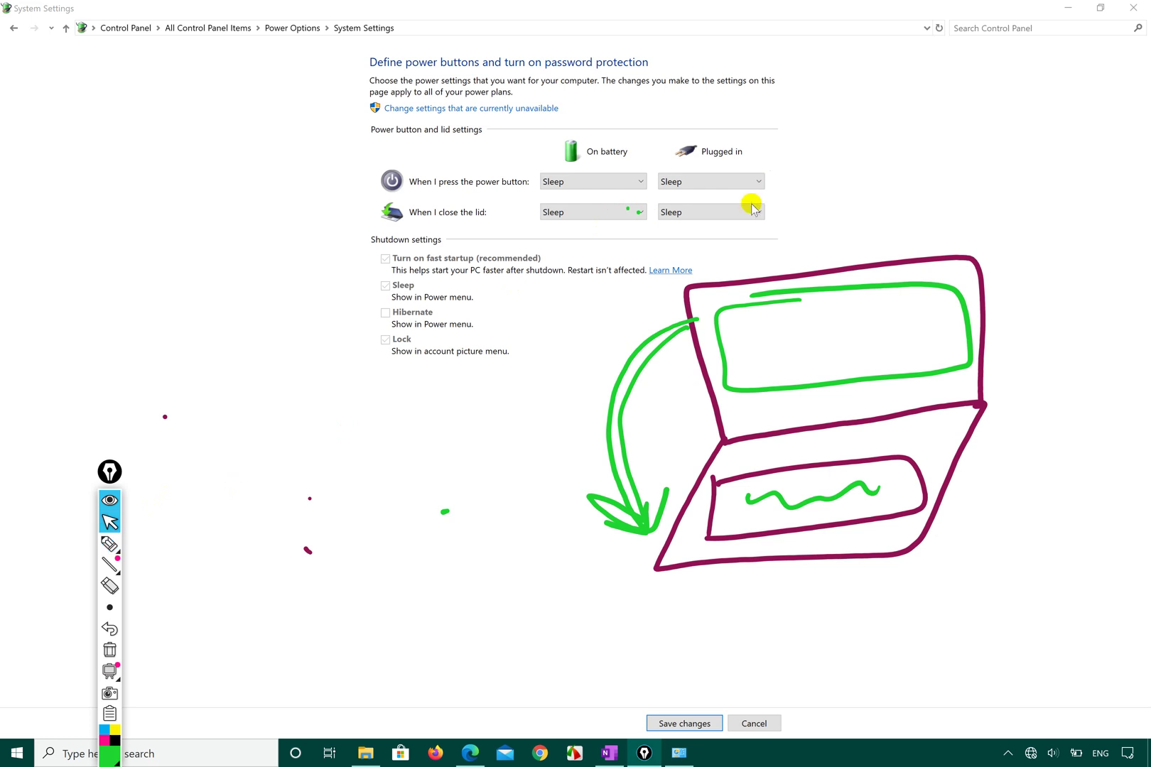
click(640, 212)
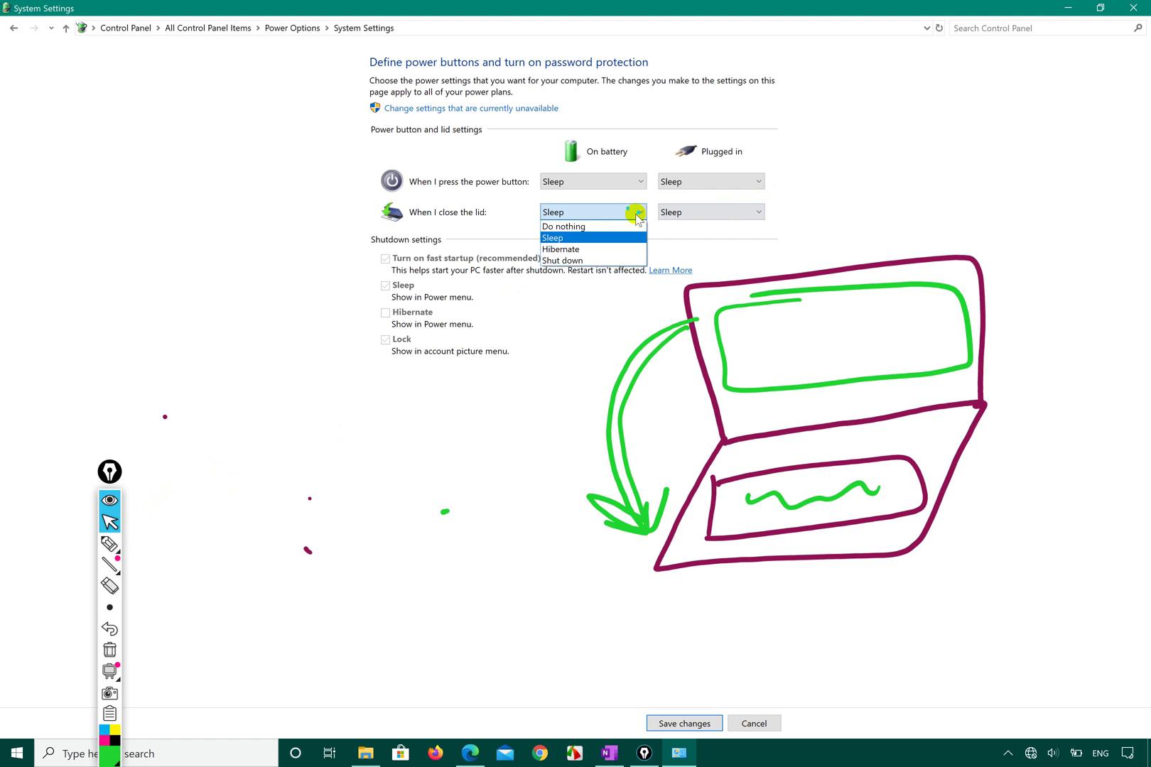
click(611, 226)
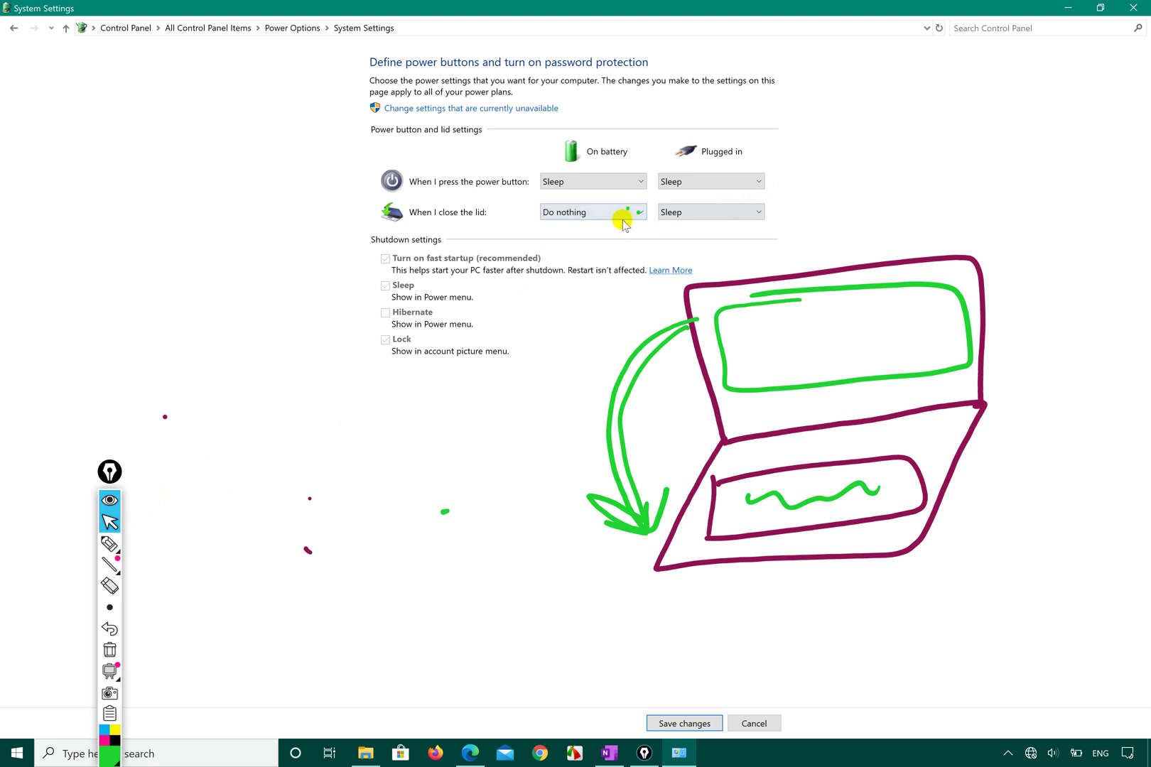
click(703, 212)
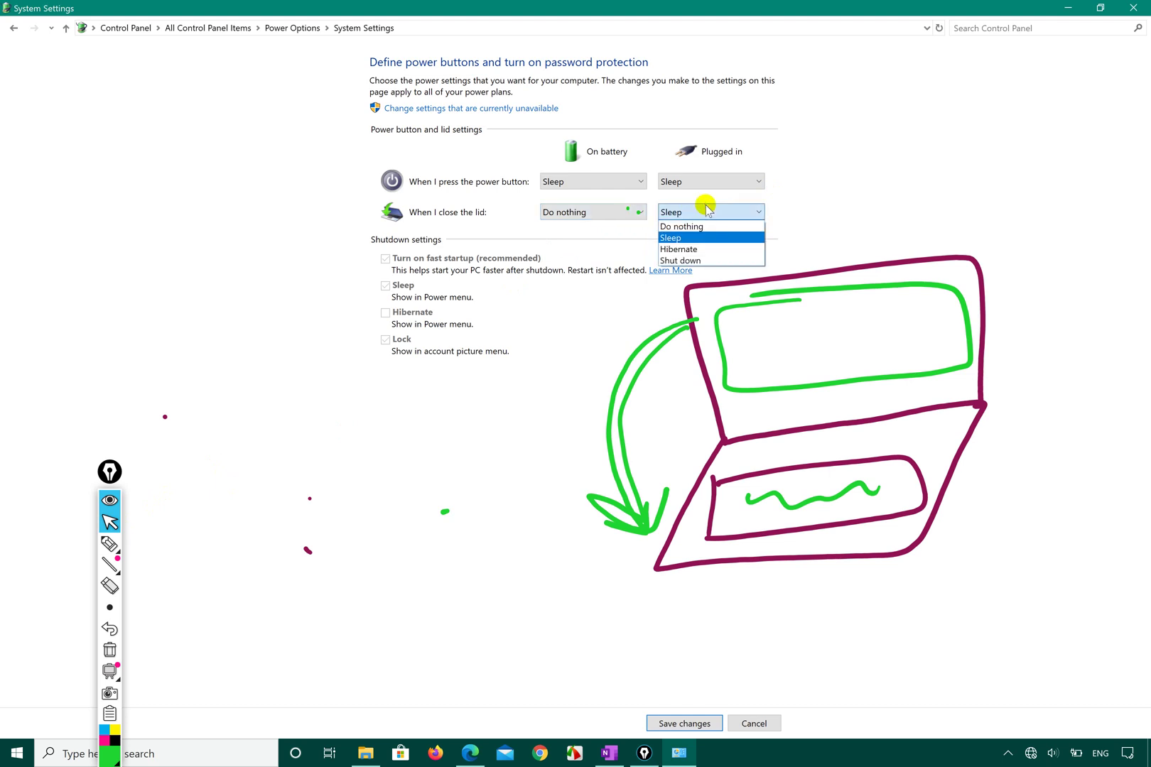
click(675, 226)
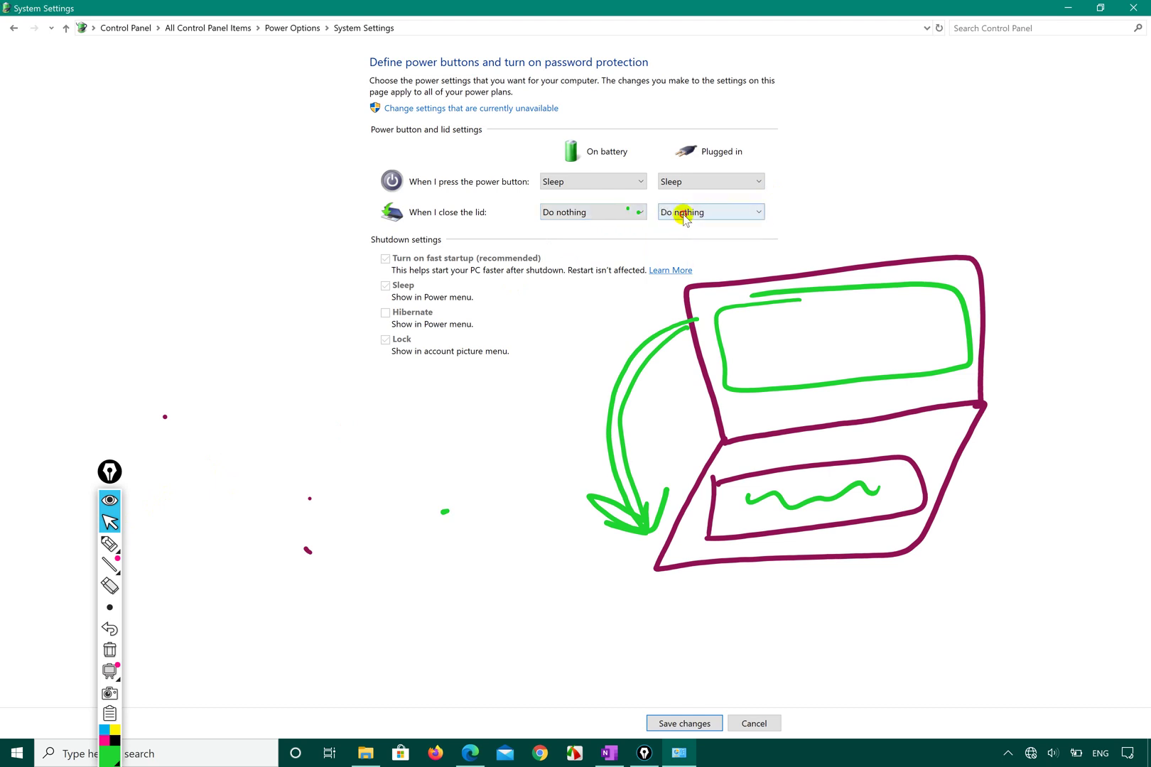
Set closing the lid while plugged in to Hibernate.
click(685, 213)
click(686, 239)
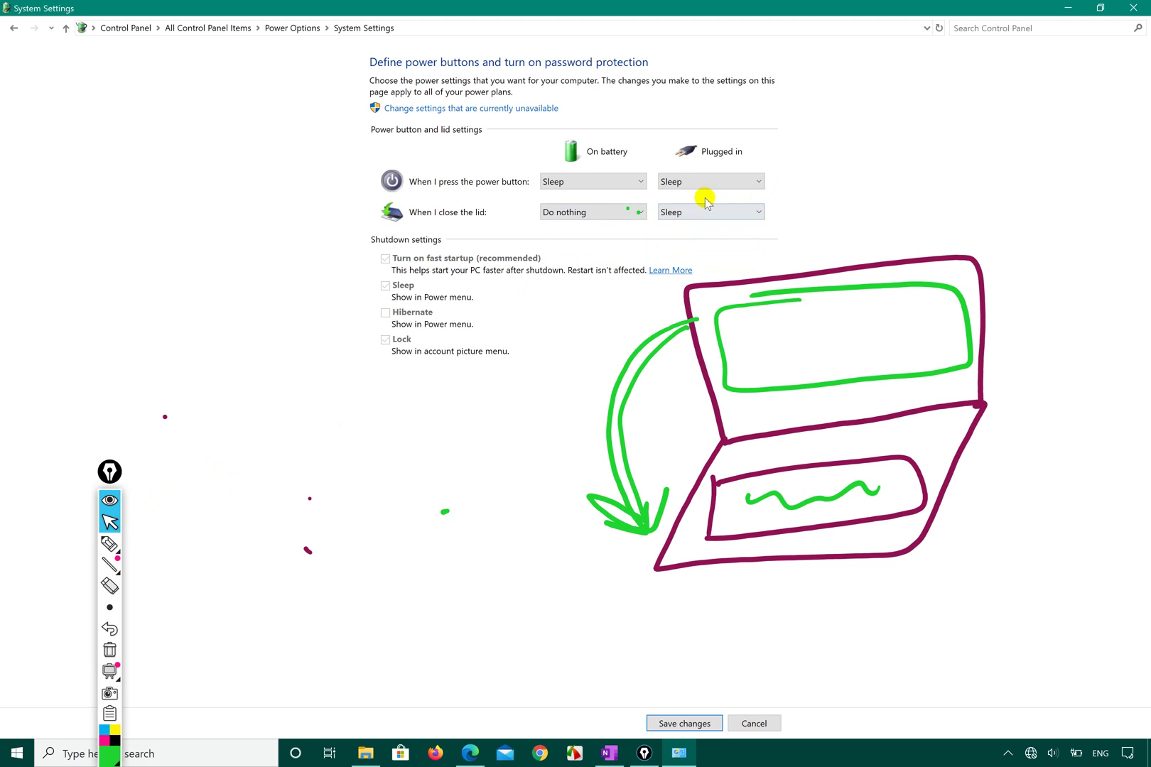
click(706, 216)
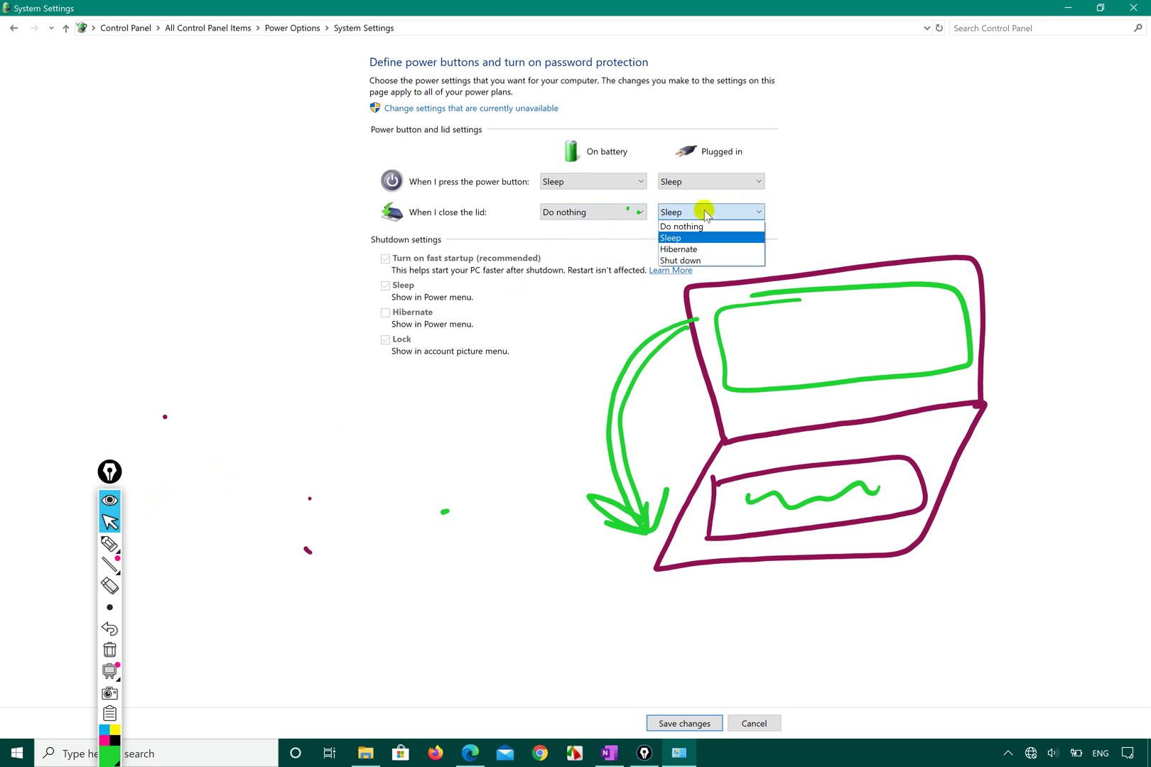
click(676, 246)
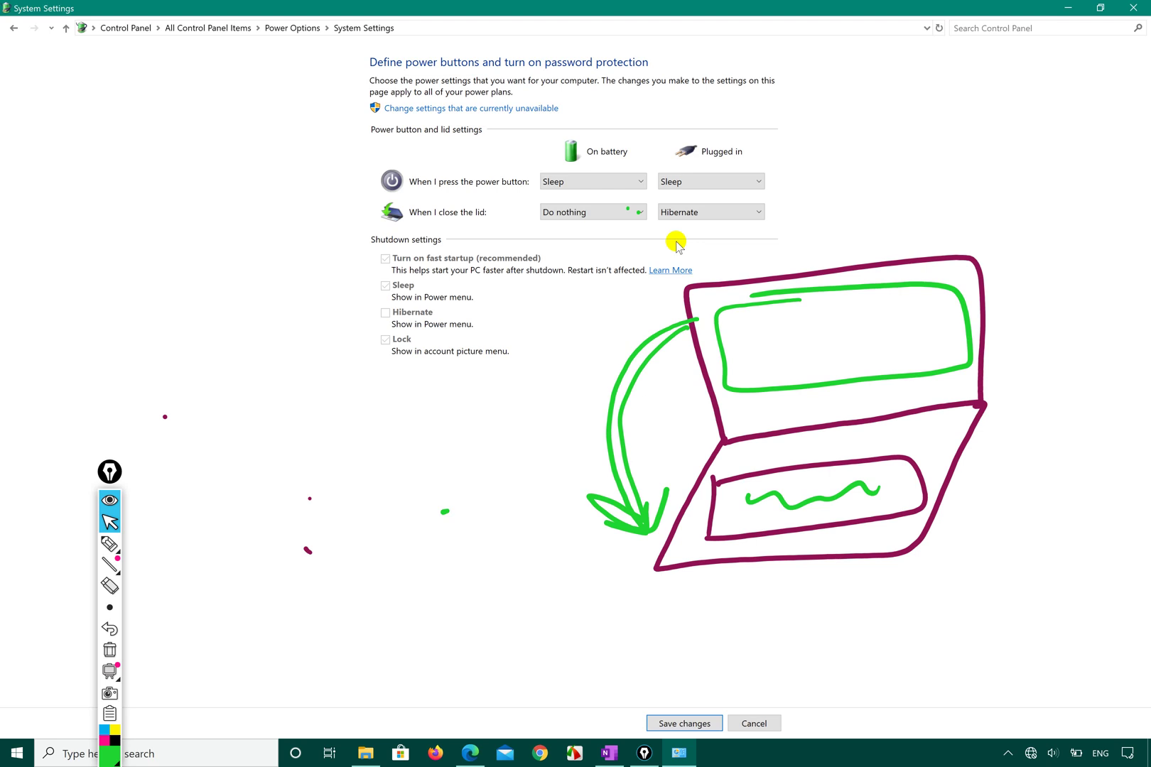
Return to the Power Options page, circle the Choose what closing the lid does link with the pen, and undo that circle.
click(293, 28)
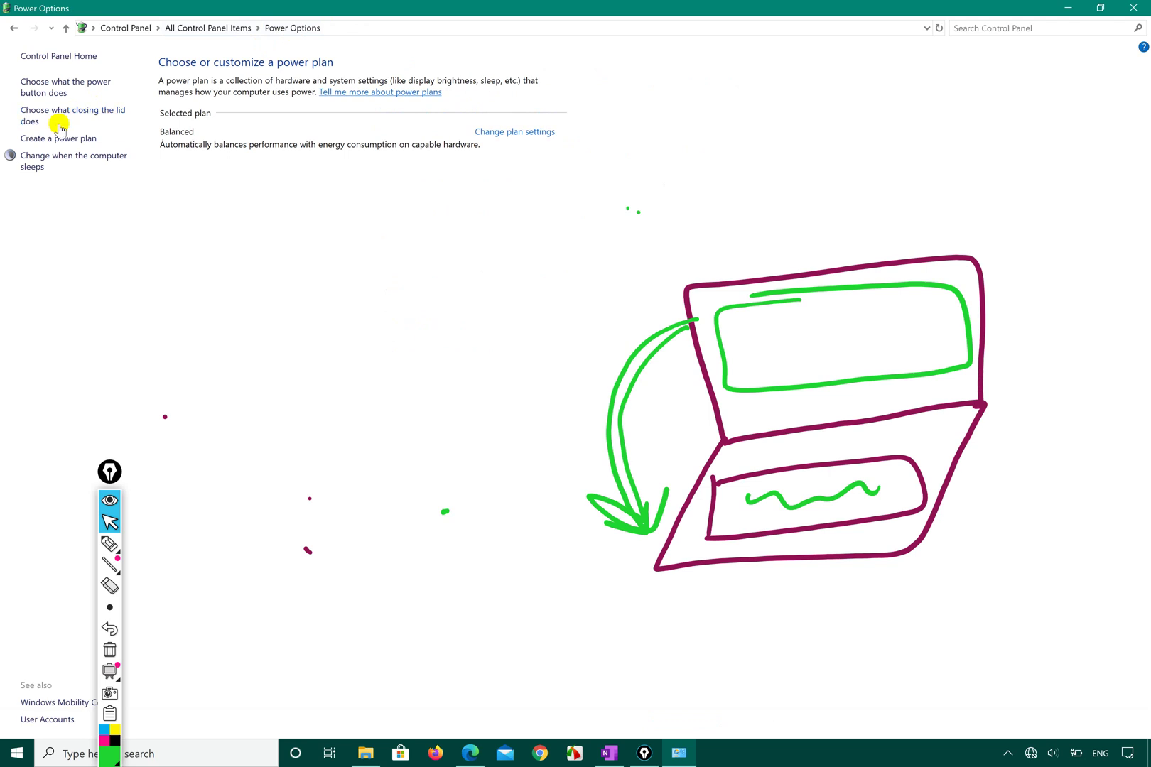
click(109, 544)
mouse_move(22, 119)
mouse_down()
mouse_move(71, 131)
mouse_move(139, 118)
mouse_move(103, 86)
mouse_move(19, 100)
mouse_move(40, 123)
mouse_up()
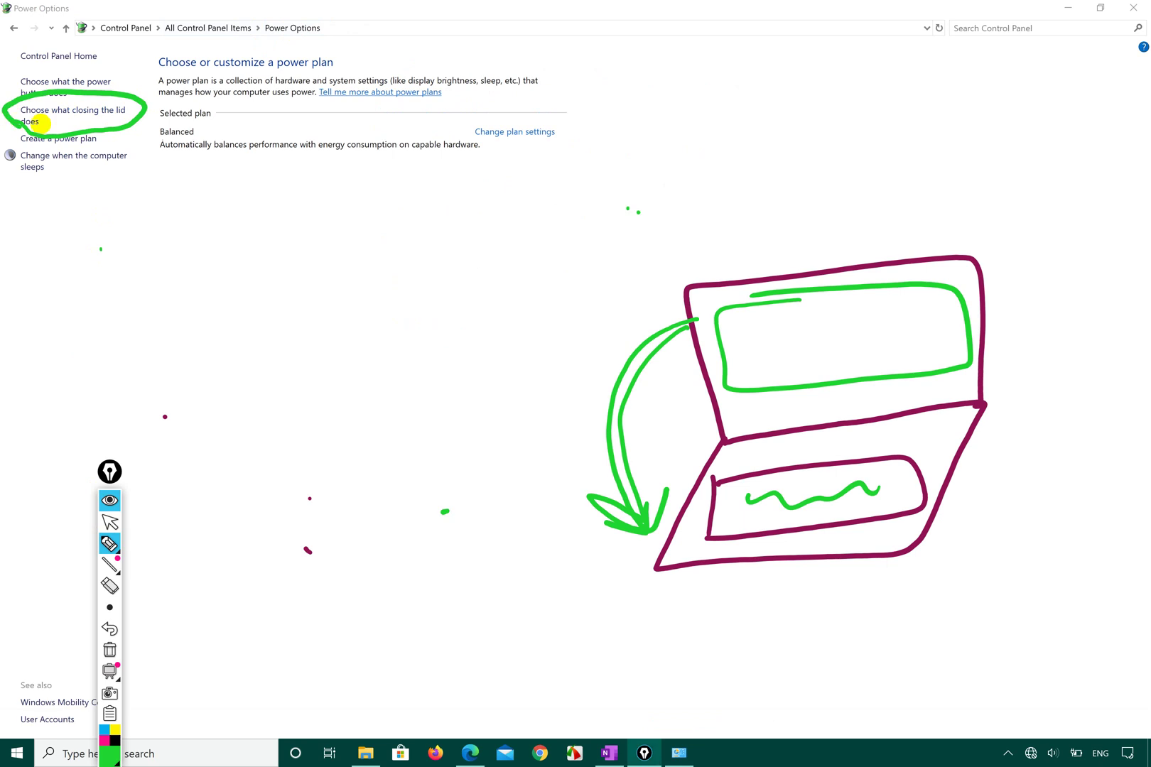
key(ctrl+z)
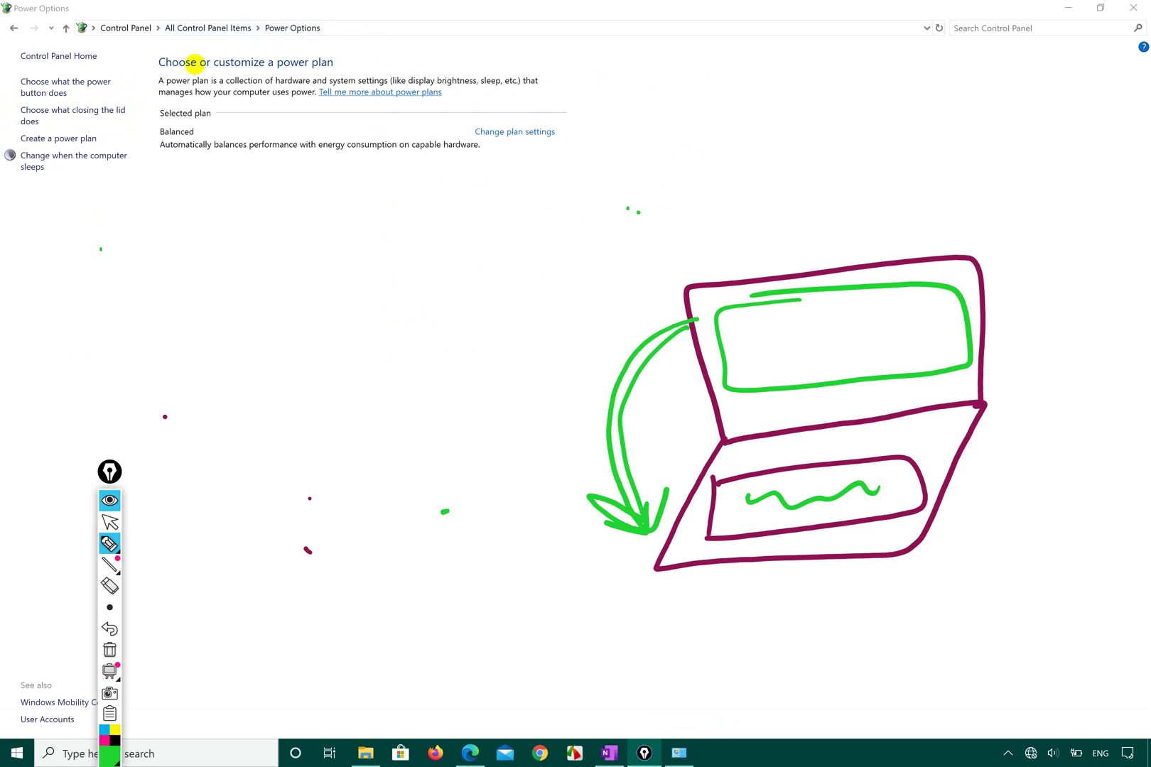
Circle the Change when the computer sleeps link in green and open its plan settings.
mouse_move(13, 179)
mouse_down()
mouse_move(34, 190)
mouse_move(116, 181)
mouse_move(139, 153)
mouse_move(32, 135)
mouse_move(10, 170)
mouse_move(22, 181)
mouse_up()
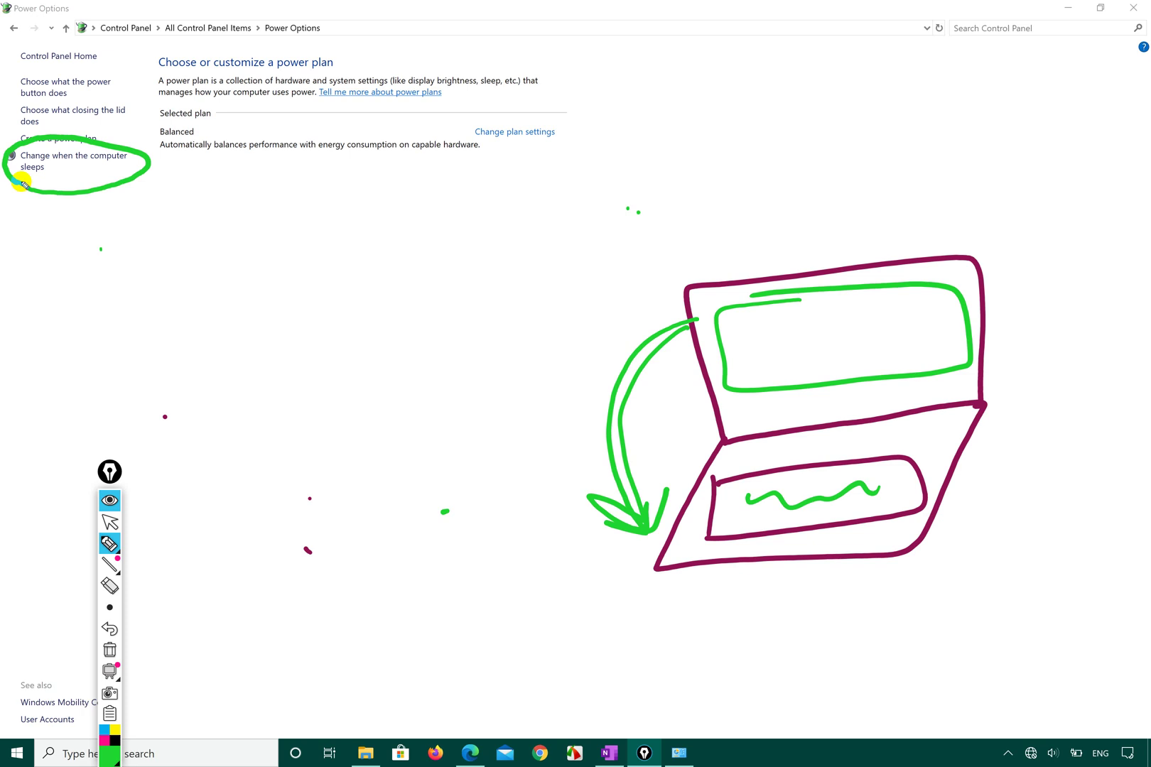
click(110, 523)
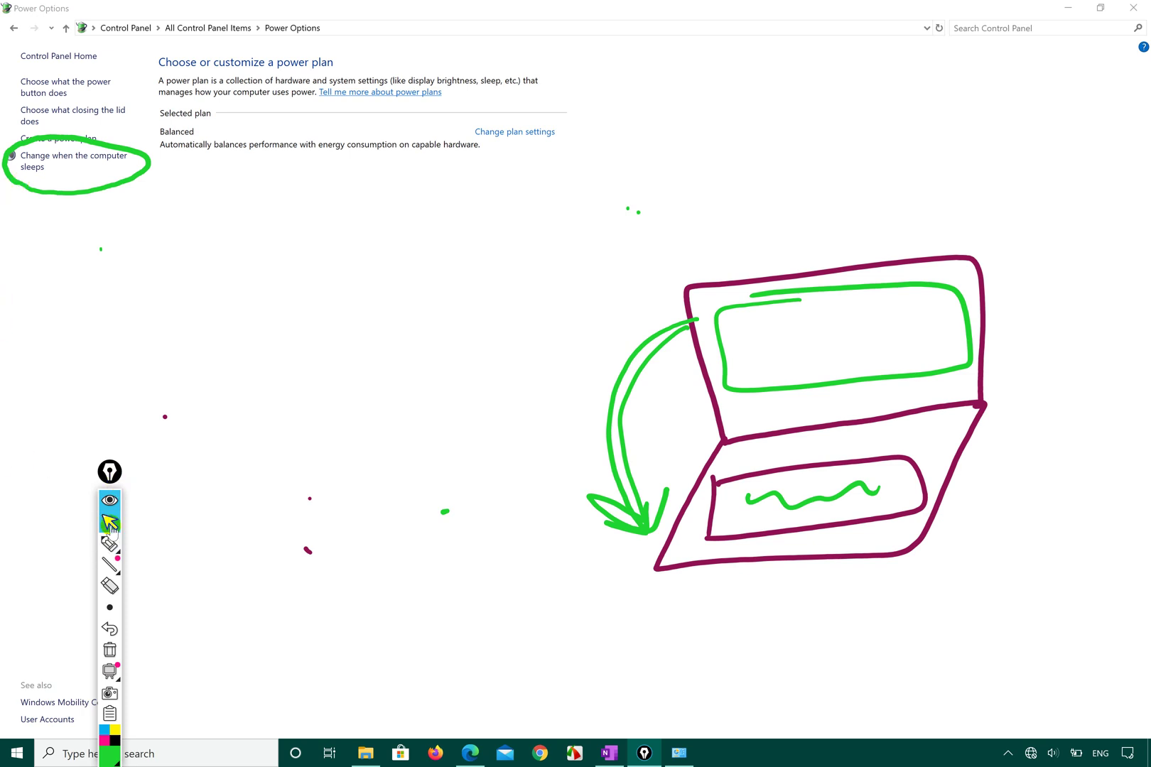
click(66, 159)
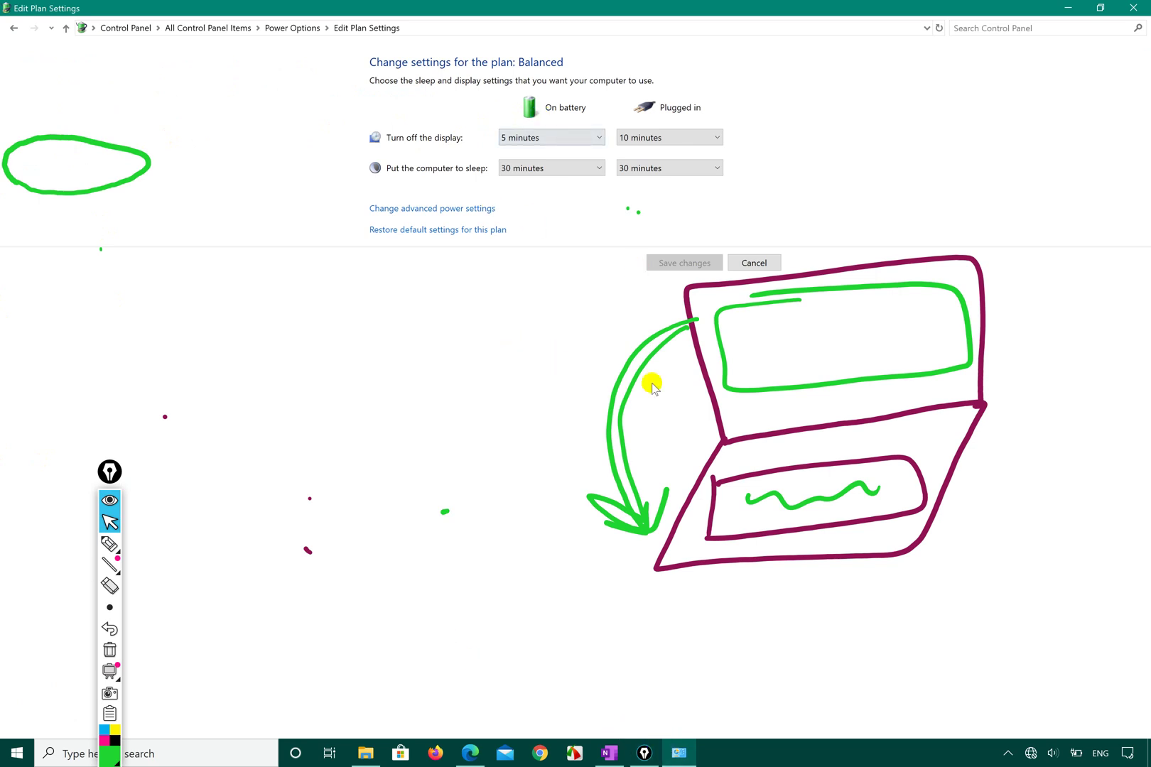
Clear all pen drawings from the screen and return to the normal pointer.
click(110, 650)
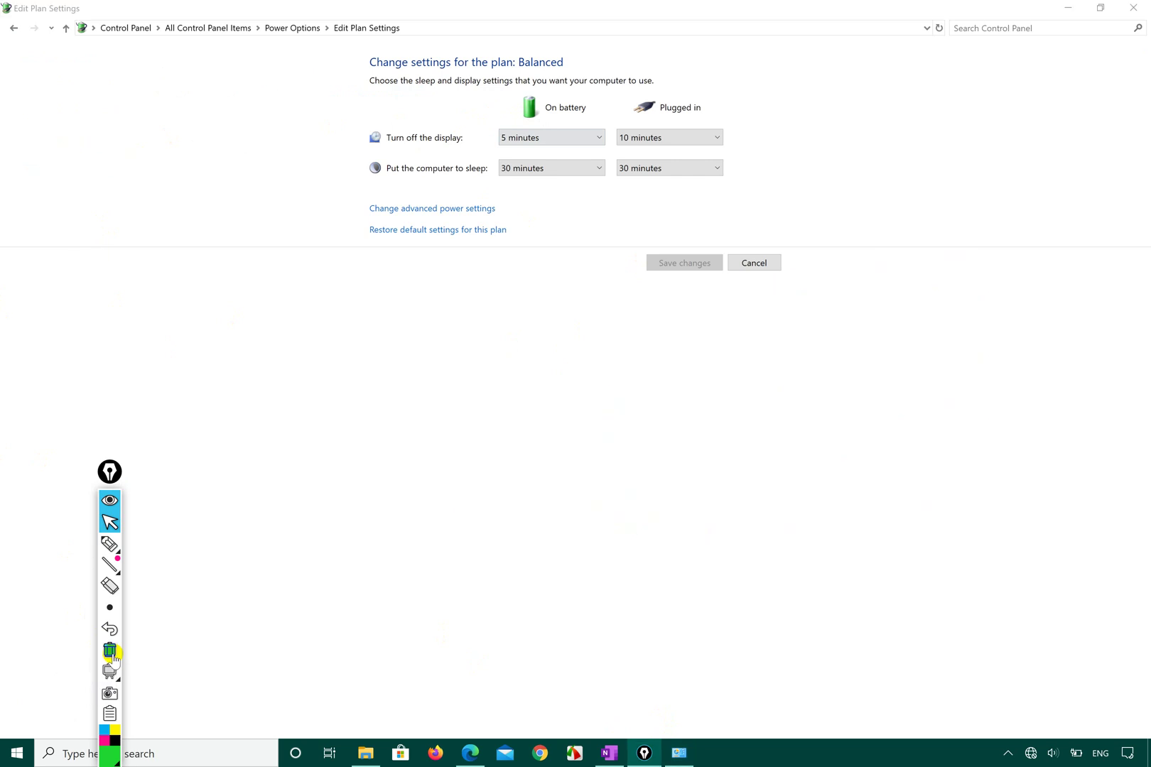
click(110, 543)
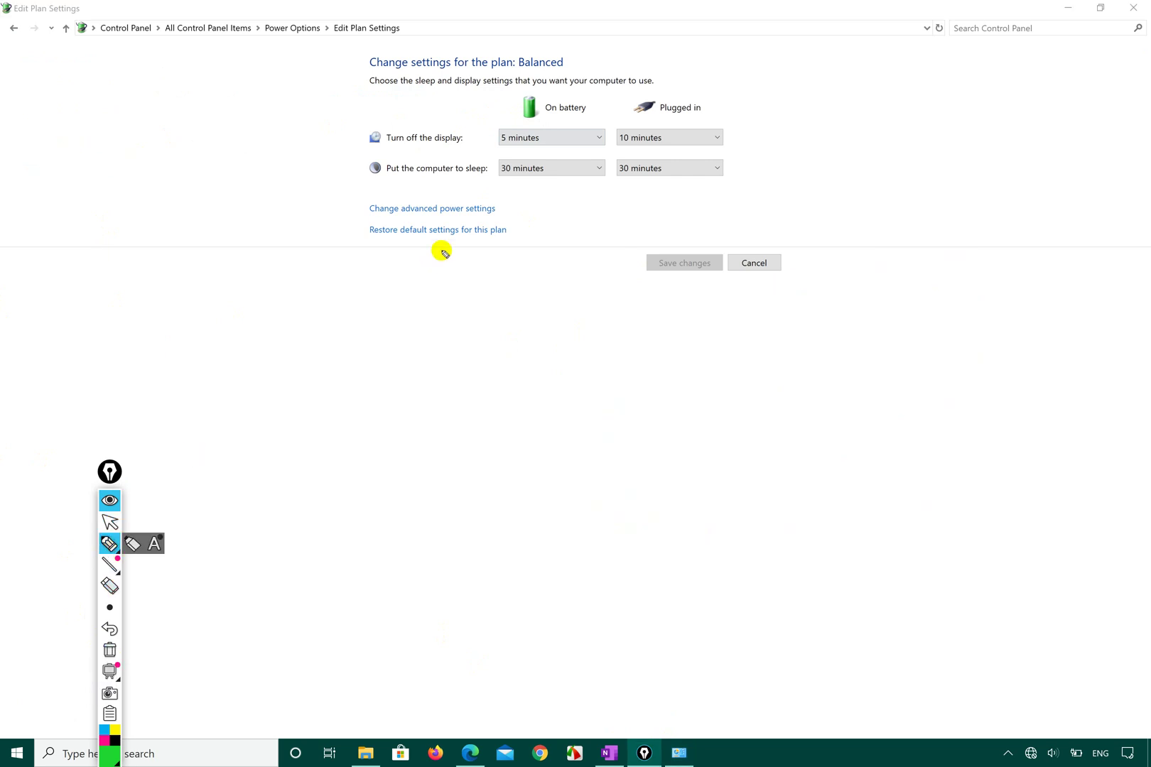
click(109, 522)
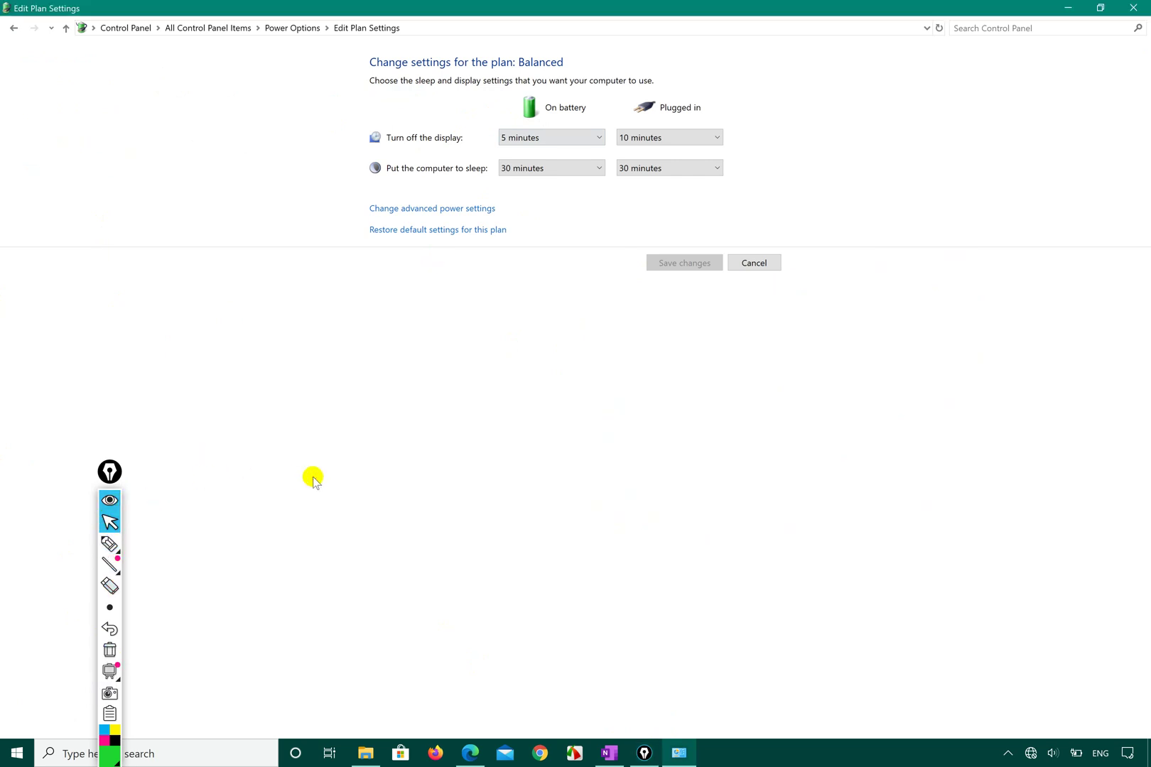
Snap the Edit Plan Settings window to the left half of the screen and open the System category in the Windows Settings app.
key(super+Left)
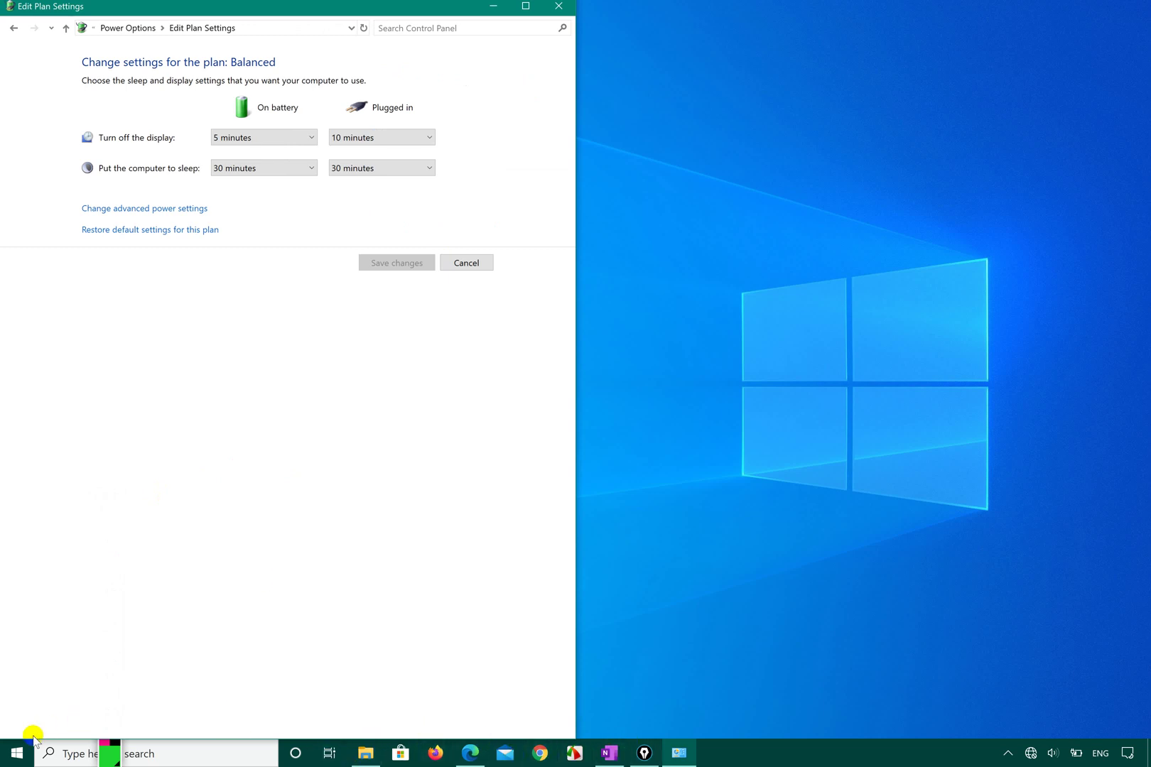
click(18, 753)
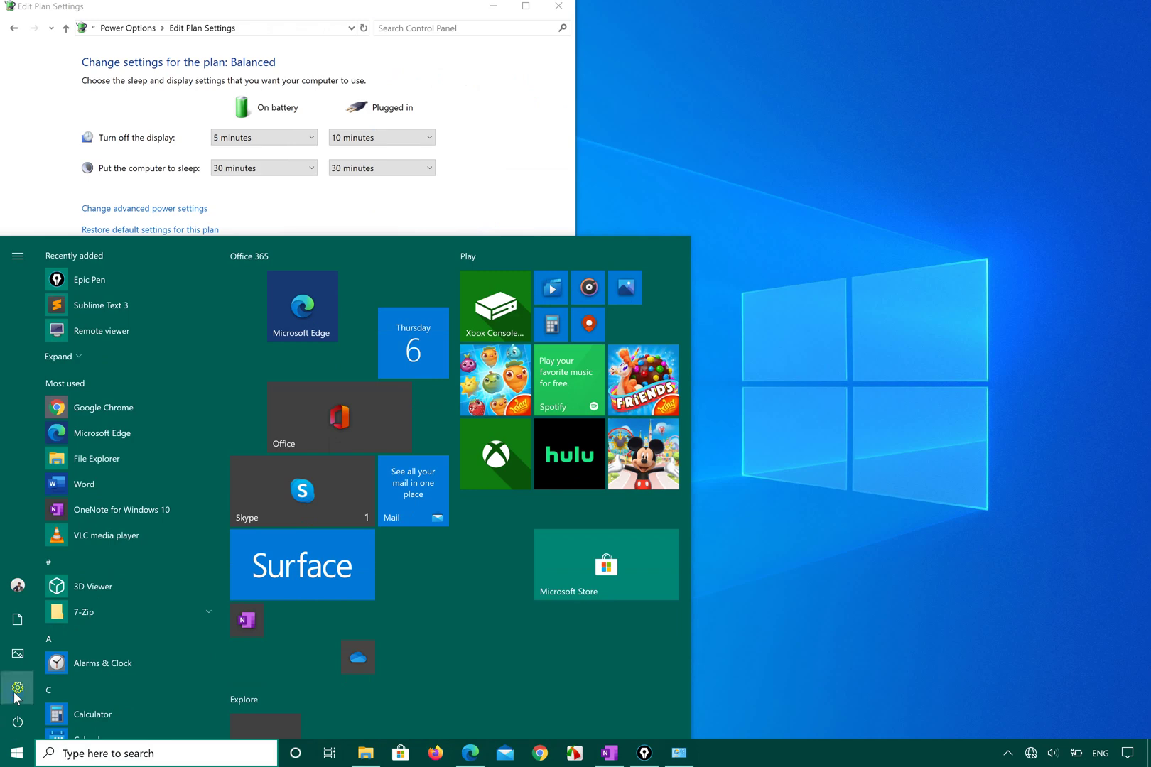
click(18, 688)
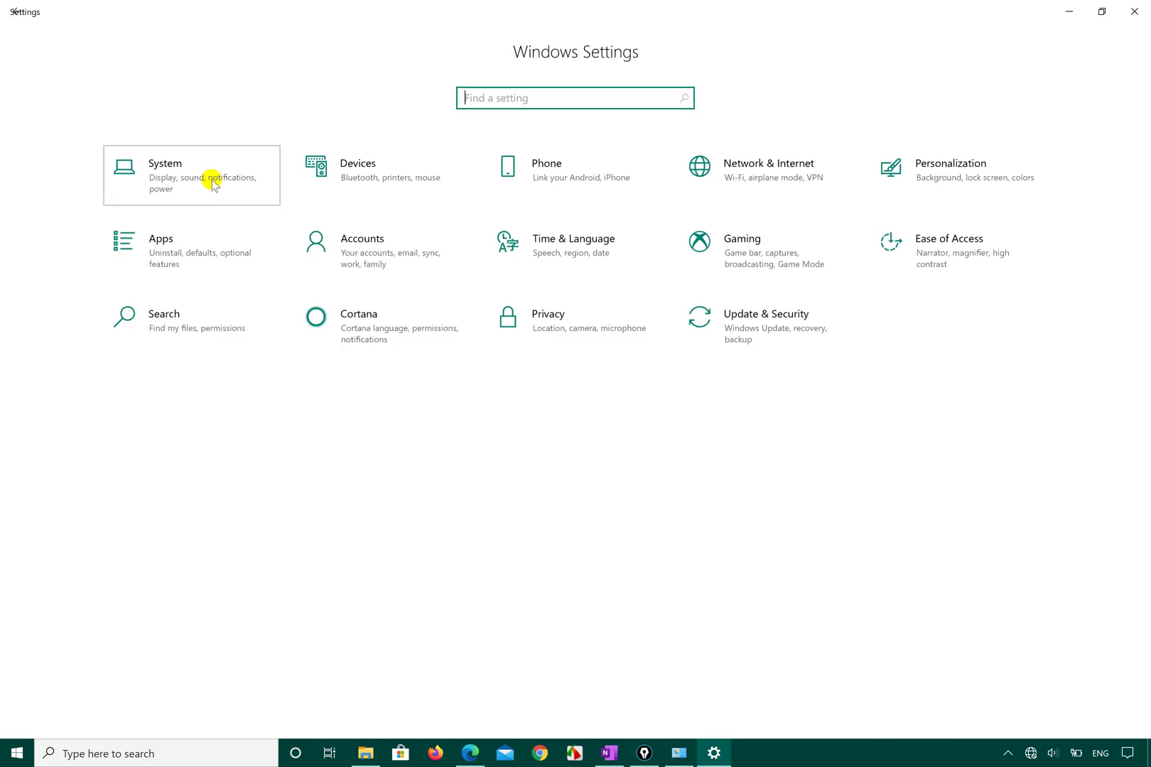
click(211, 181)
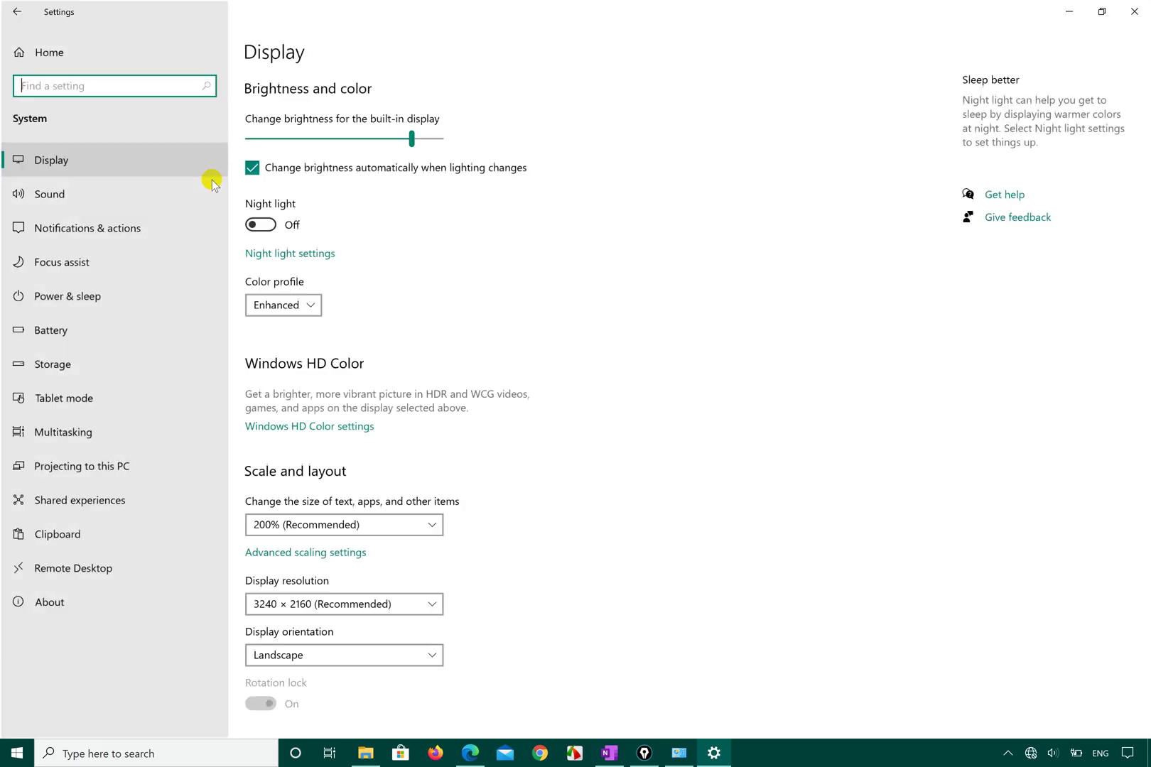
Open the Power & sleep page in Settings beside the Edit Plan Settings window and bring up the pen toolbar.
click(85, 306)
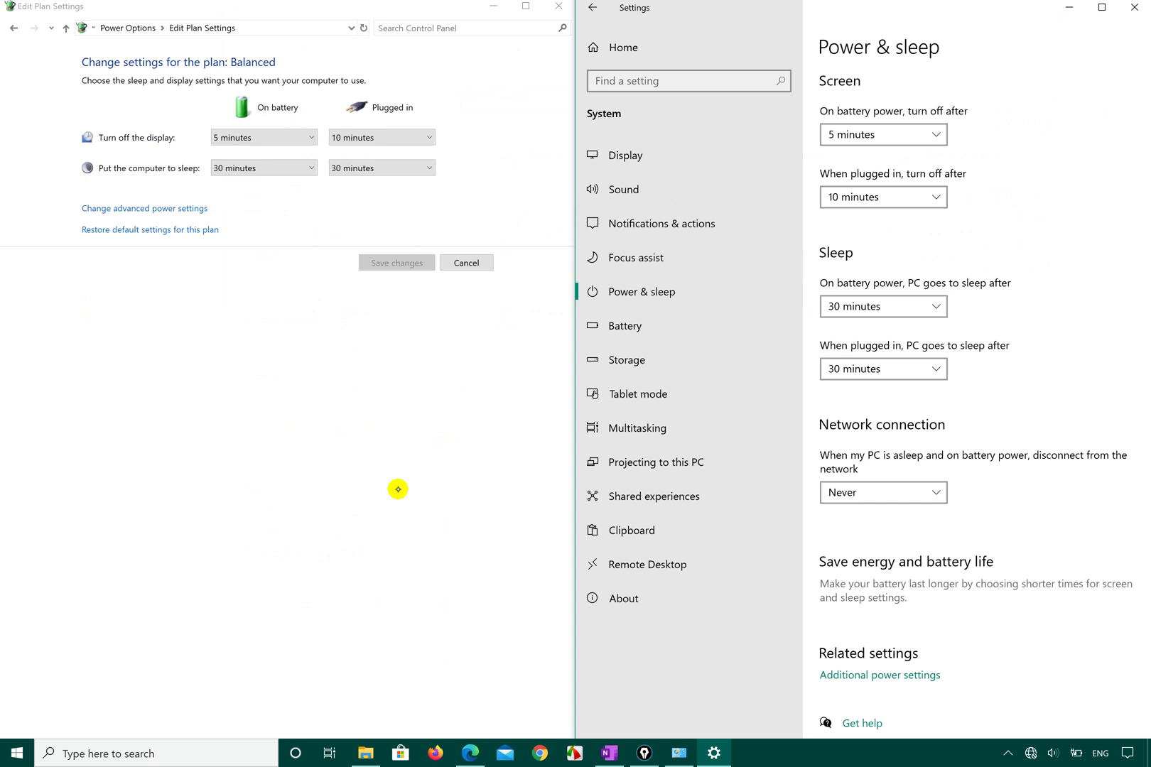
click(642, 749)
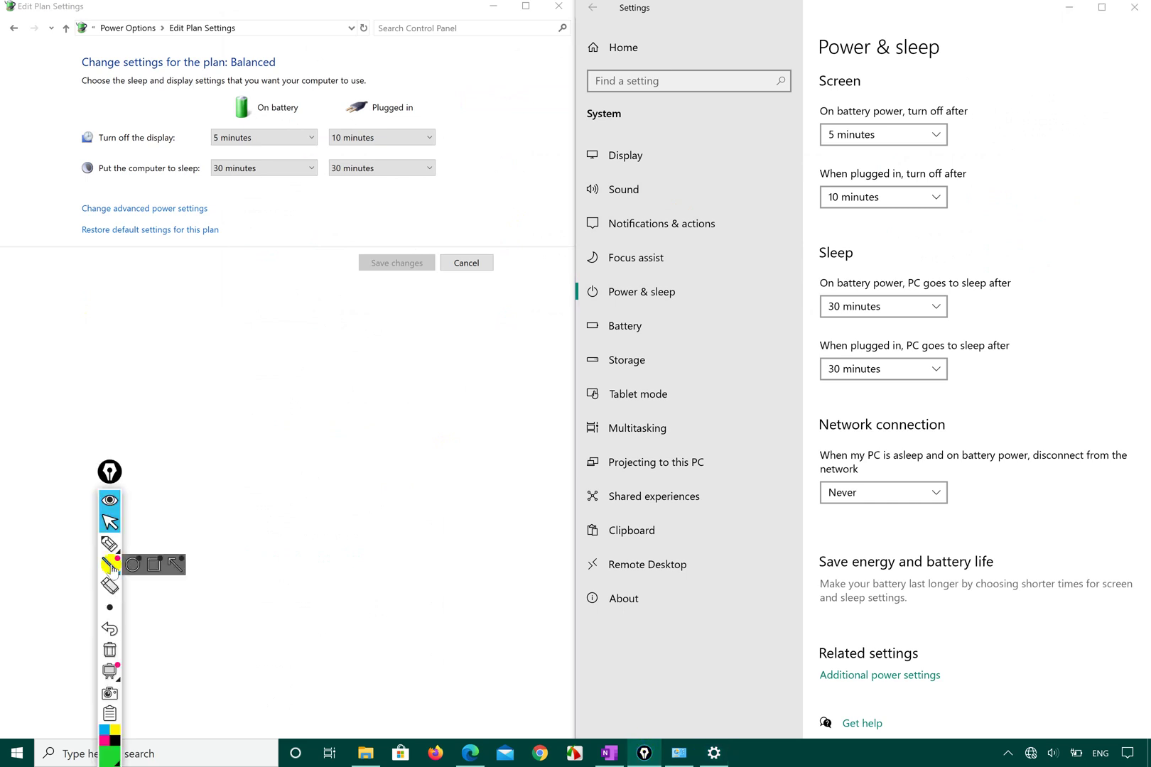
click(231, 441)
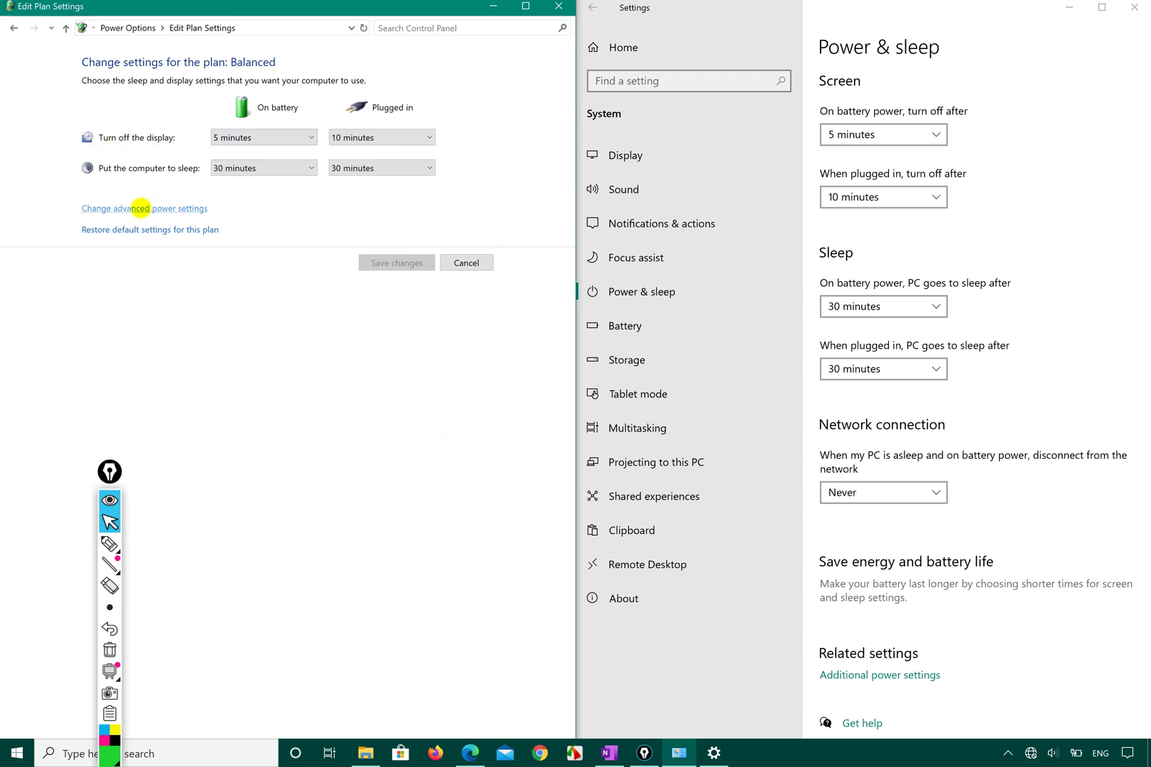
Set the pen colour to a darker green, move the pen toolbar up clear of the taskbar, and activate the pen.
click(110, 544)
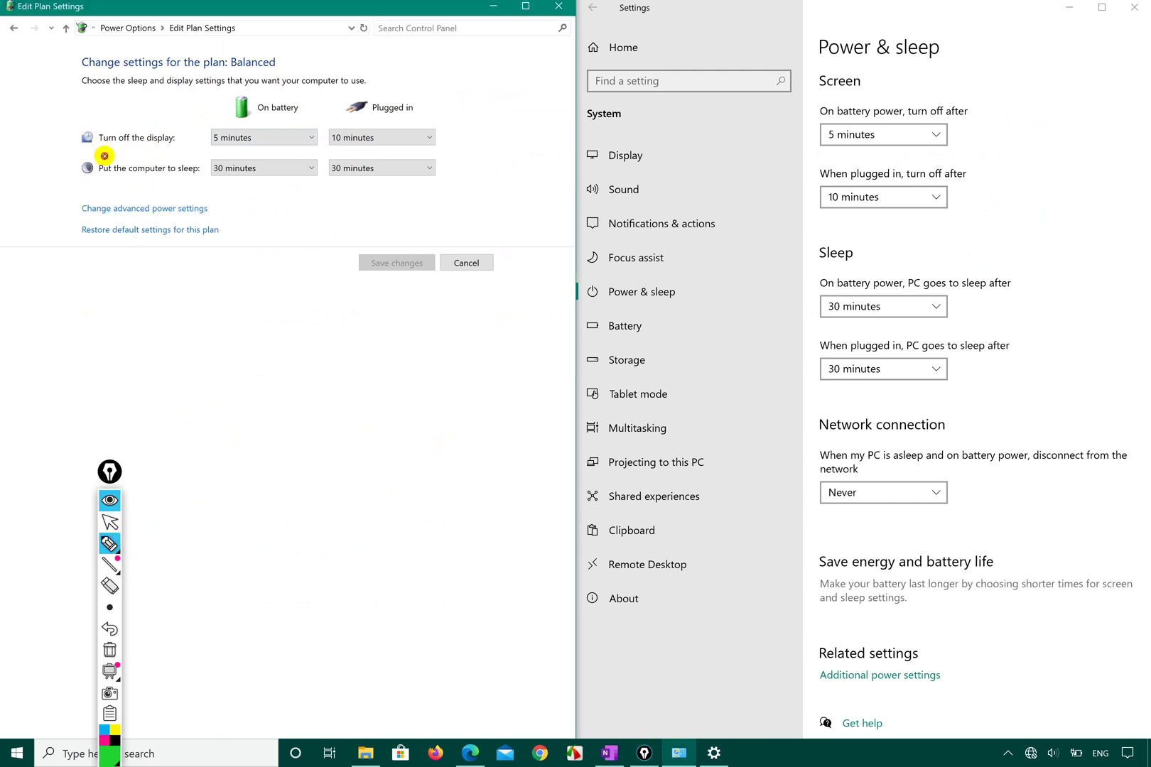
click(111, 544)
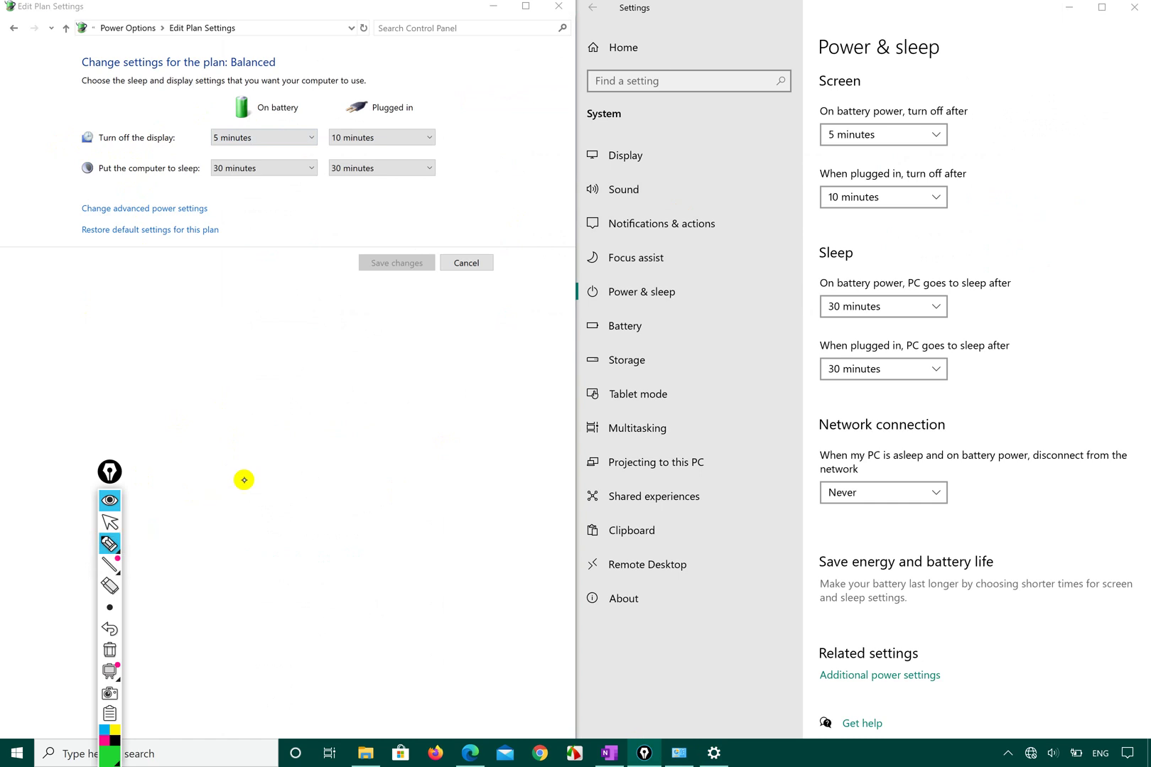
click(110, 544)
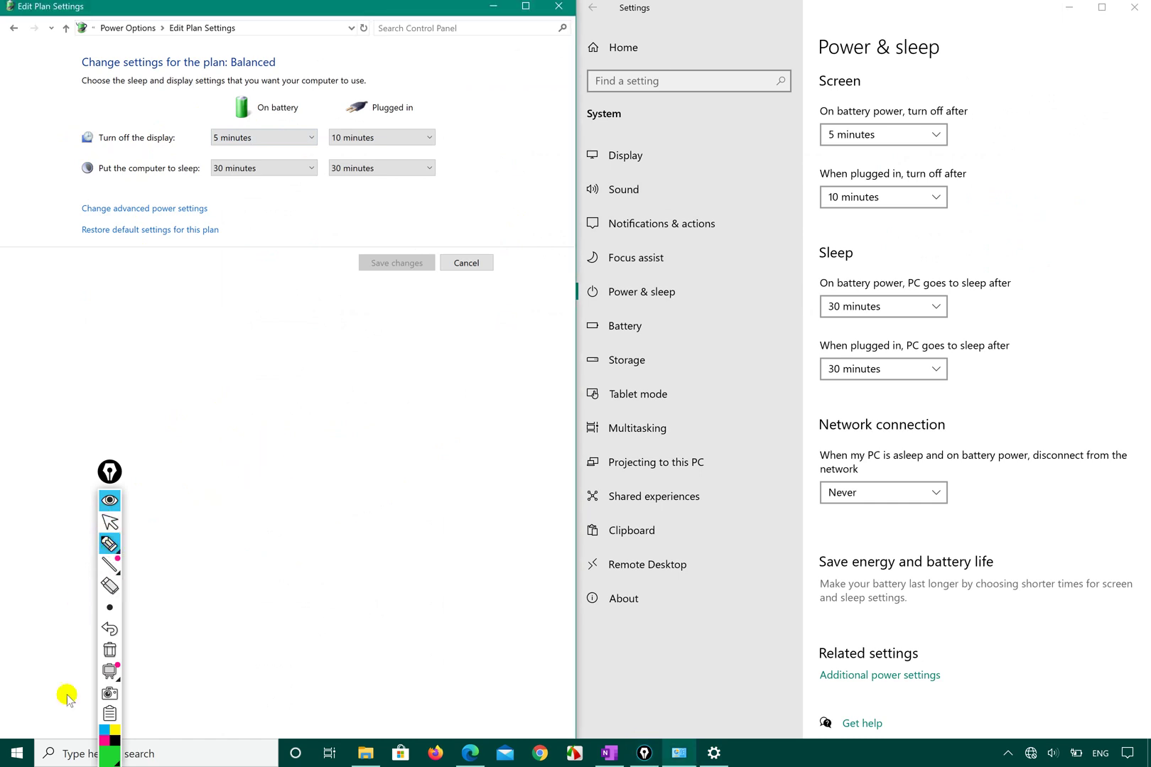
click(108, 743)
click(145, 608)
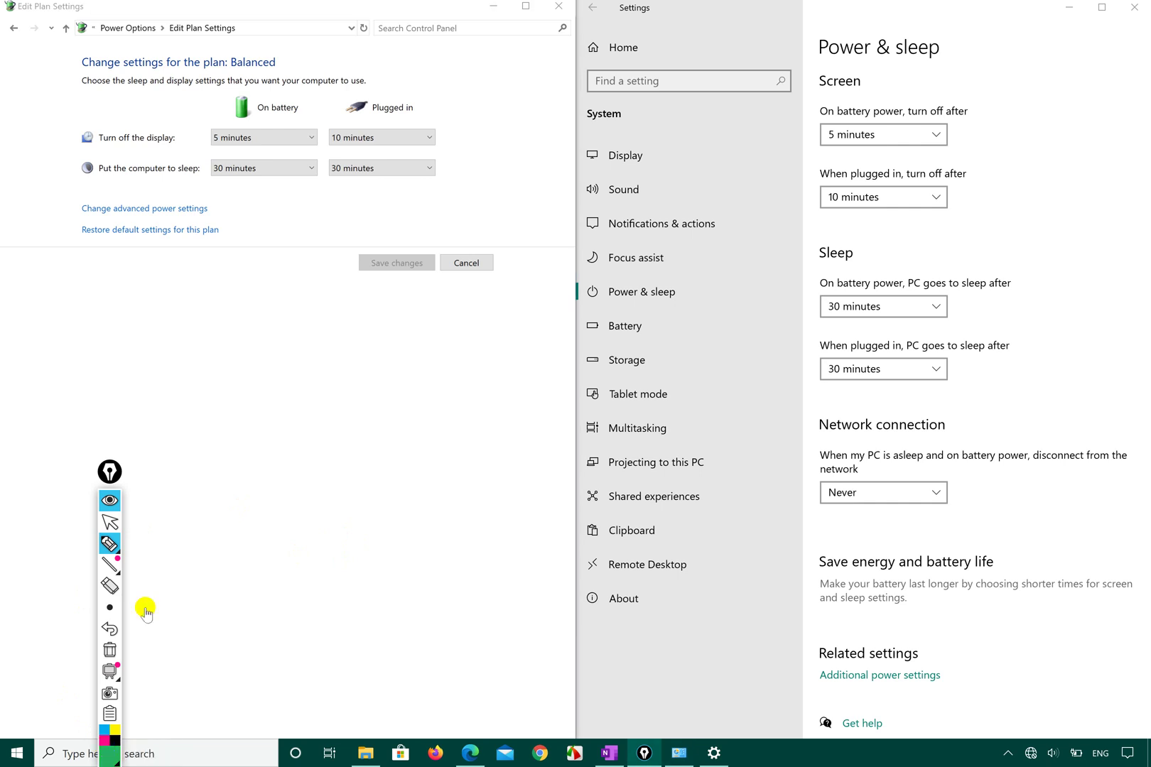
drag(110, 472, 101, 365)
click(99, 434)
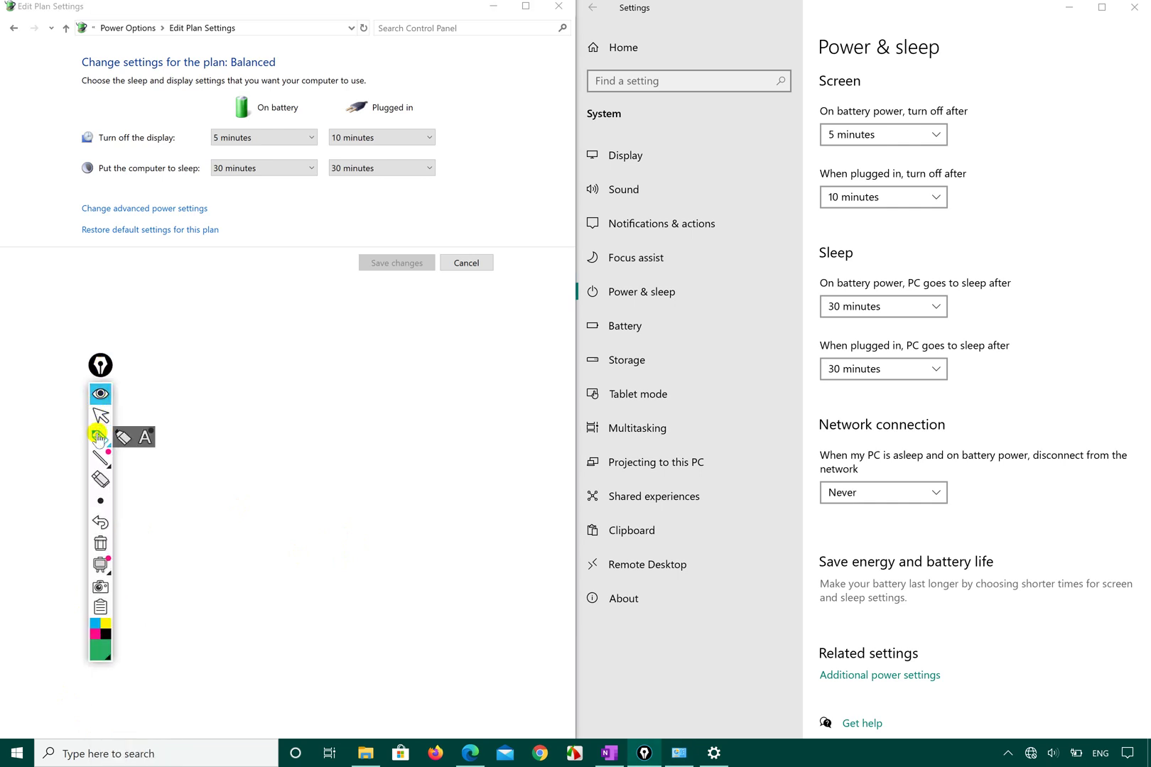
click(123, 436)
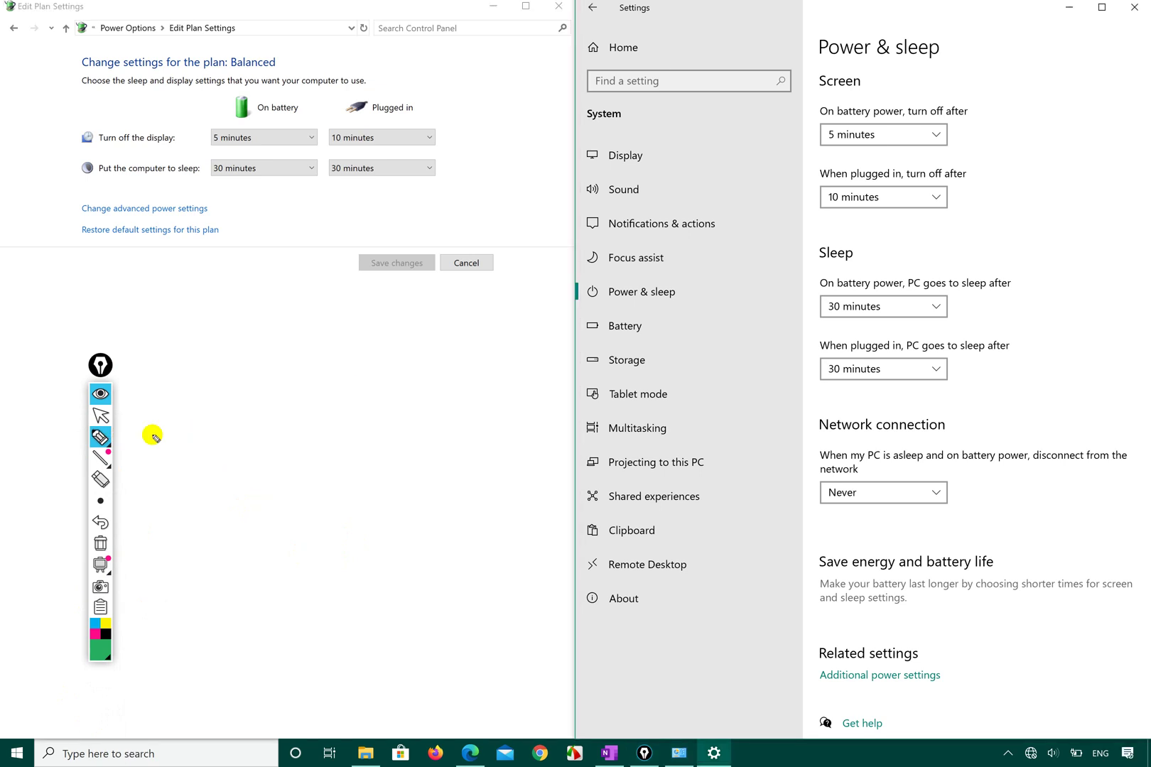
click(100, 436)
mouse_move(201, 414)
mouse_down()
mouse_move(249, 398)
mouse_move(198, 437)
mouse_up()
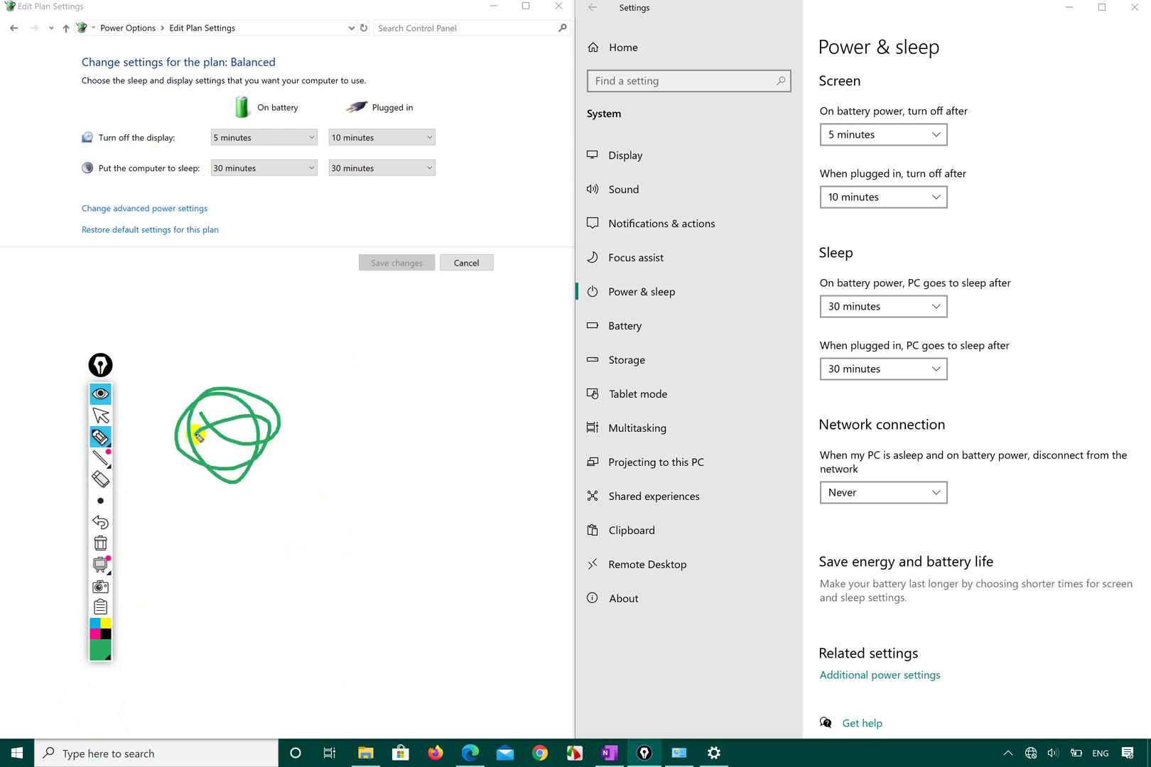
key(ctrl+shift+7)
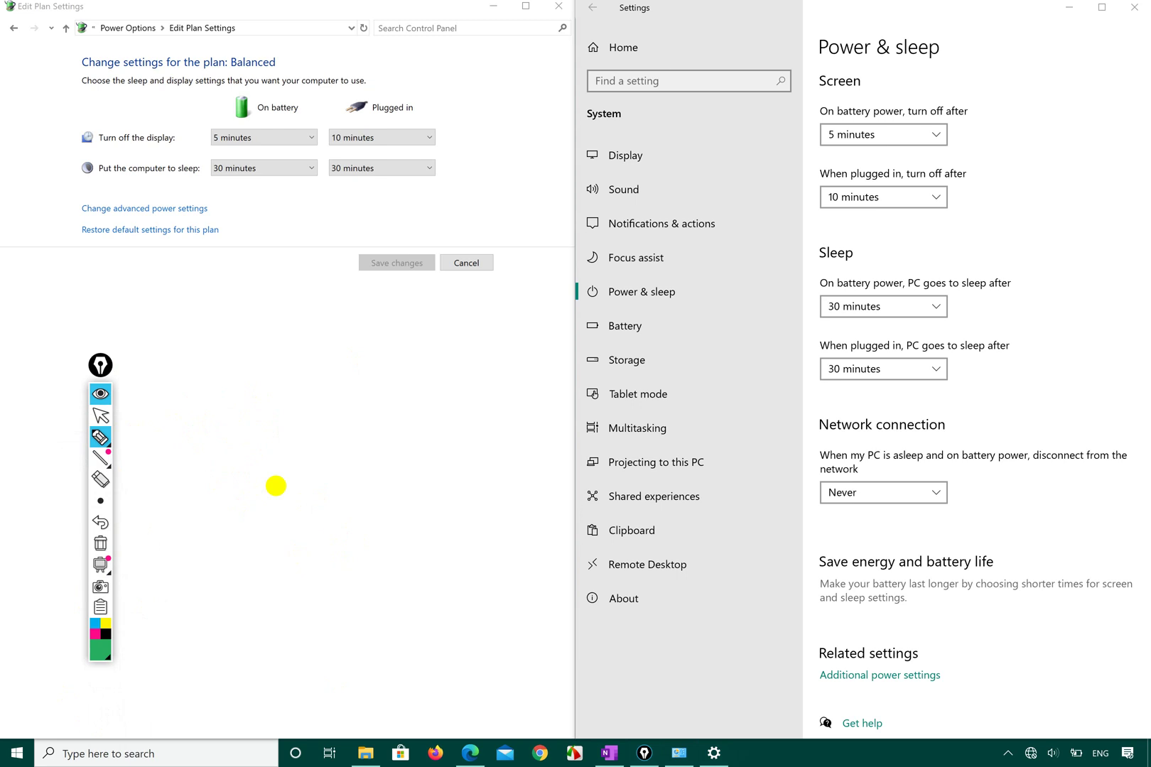
Underline Turn off the display and the Screen heading in green, and circle the on-battery display timeout in both windows.
drag(60, 143, 210, 150)
drag(808, 98, 902, 92)
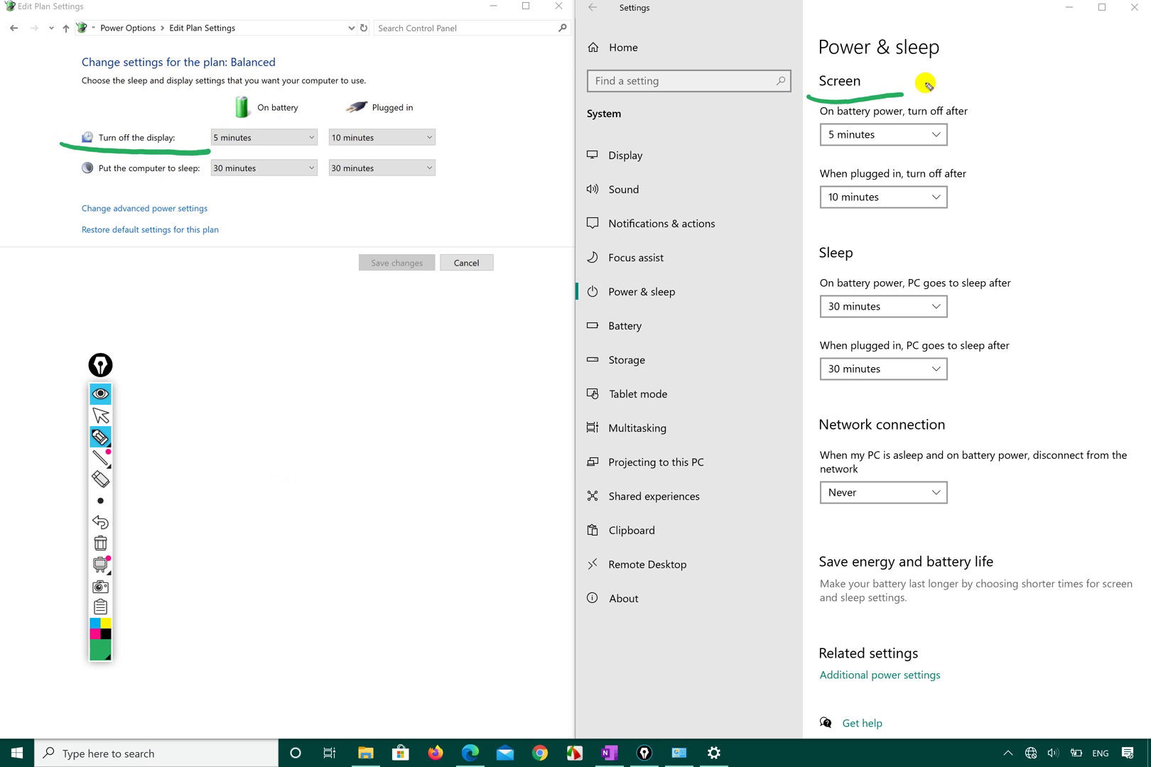
mouse_move(194, 150)
mouse_down()
mouse_move(317, 122)
mouse_move(191, 72)
mouse_move(58, 132)
mouse_move(62, 145)
mouse_up()
mouse_move(804, 135)
mouse_down()
mouse_move(848, 155)
mouse_move(914, 89)
mouse_move(817, 110)
mouse_move(817, 144)
mouse_up()
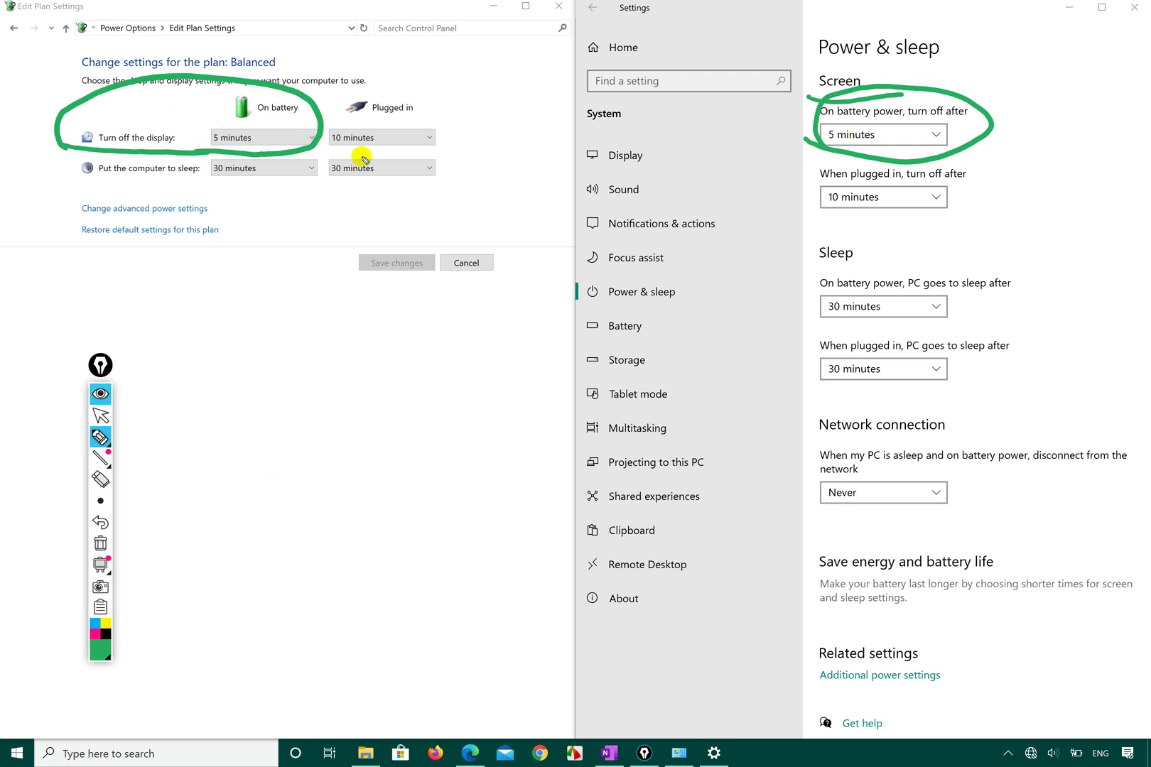
Circle the plugged-in display timeout in both windows and erase the circles over the Edit Plan Settings window.
mouse_move(316, 147)
mouse_down()
mouse_move(353, 150)
mouse_move(470, 119)
mouse_move(323, 93)
mouse_up()
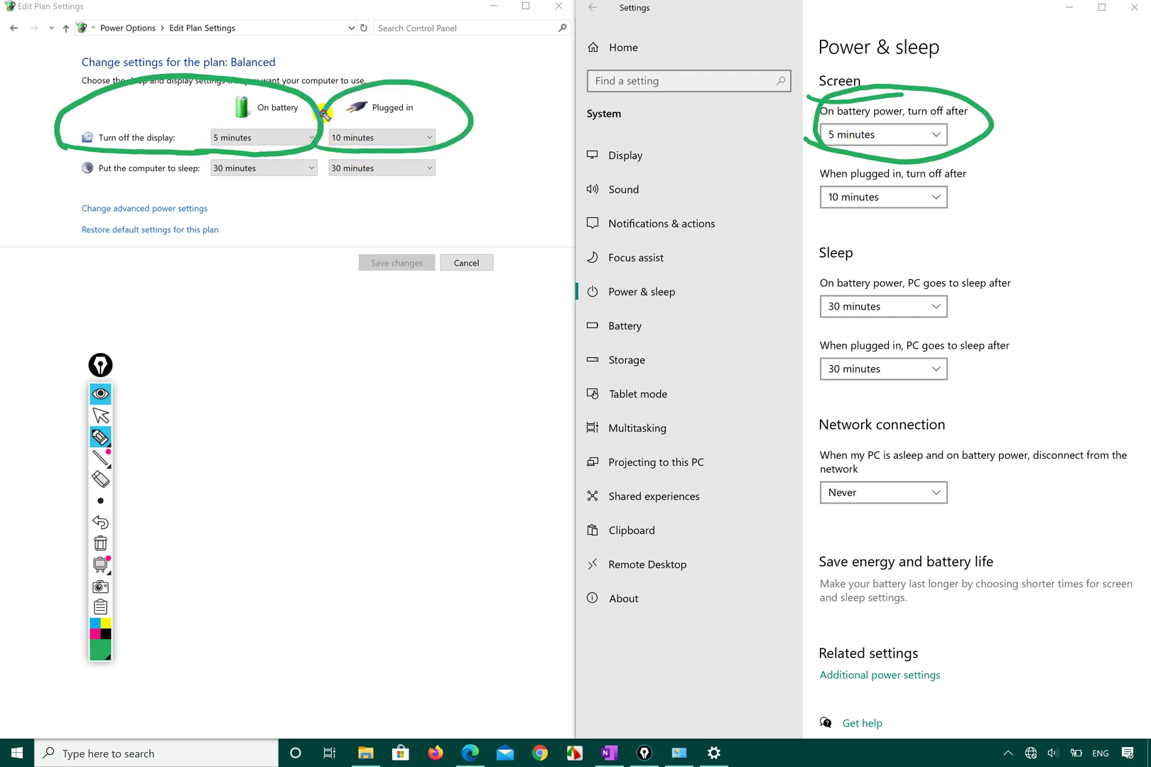
mouse_move(805, 210)
mouse_down()
mouse_move(974, 226)
mouse_move(834, 150)
mouse_move(824, 210)
mouse_up()
right_click(386, 122)
right_click(276, 139)
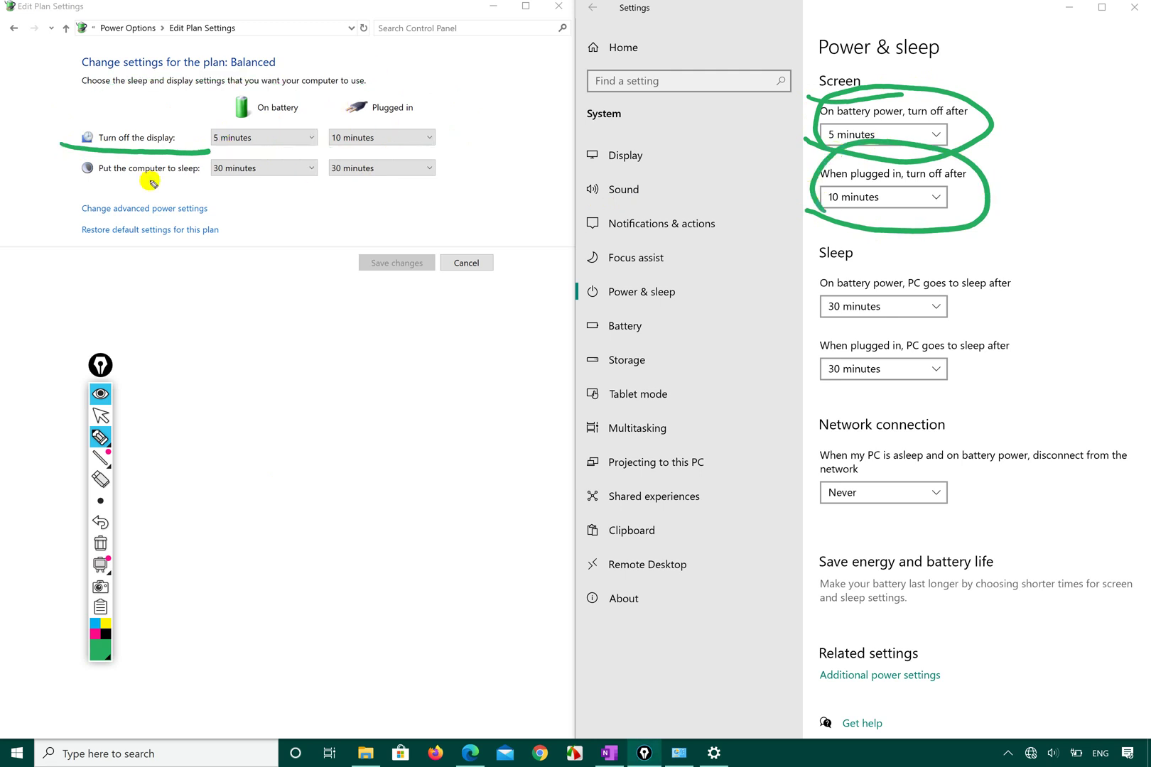
Underline the Put the computer to sleep row and circle the on-battery and plugged-in sleep timeouts in both windows.
mouse_move(62, 173)
mouse_down()
mouse_move(142, 186)
mouse_move(408, 189)
mouse_up()
mouse_move(207, 186)
mouse_down()
mouse_move(201, 169)
mouse_move(278, 146)
mouse_move(323, 179)
mouse_move(272, 190)
mouse_up()
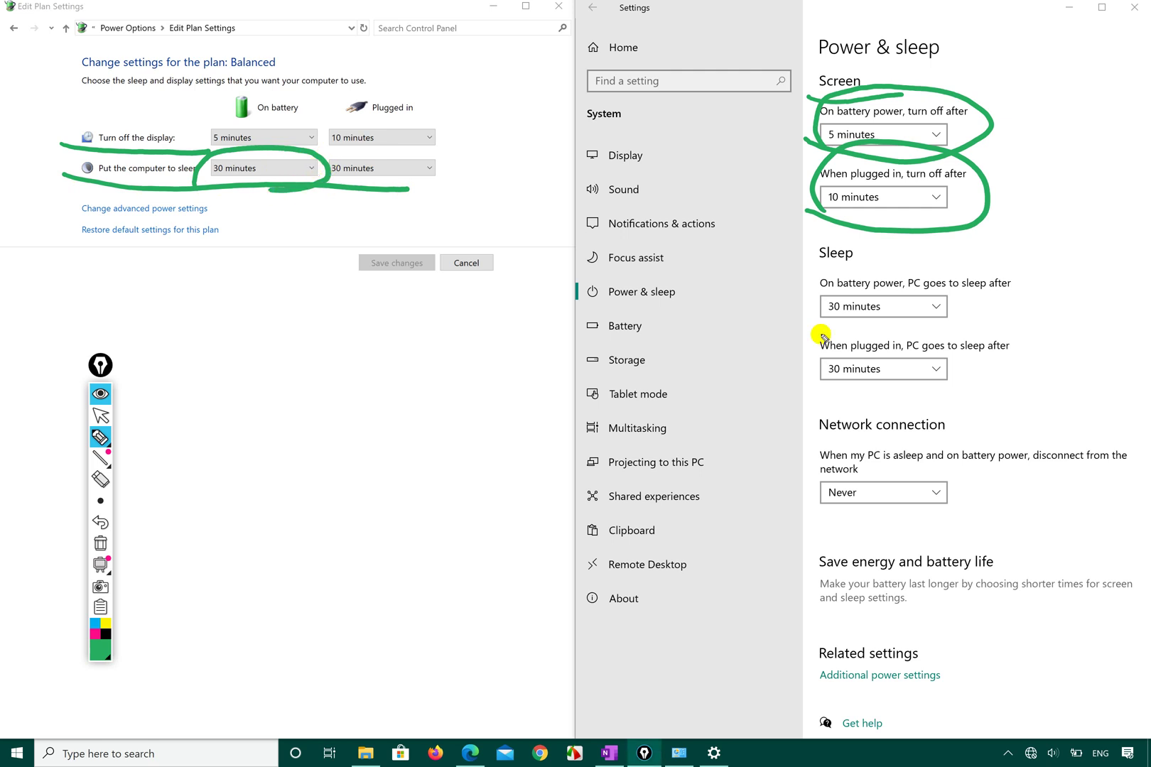
mouse_move(809, 323)
mouse_down()
mouse_move(955, 327)
mouse_move(838, 269)
mouse_move(806, 318)
mouse_up()
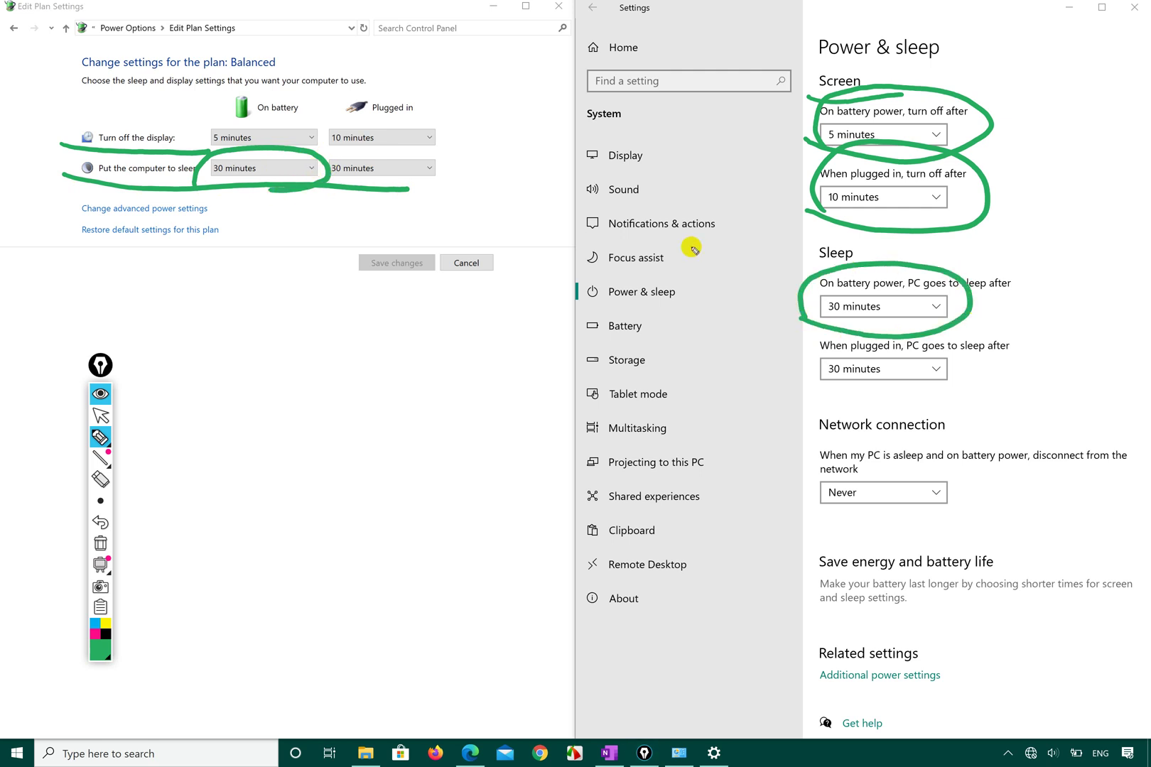
mouse_move(478, 165)
mouse_down()
mouse_move(404, 144)
mouse_move(423, 187)
mouse_up()
drag(967, 359, 970, 368)
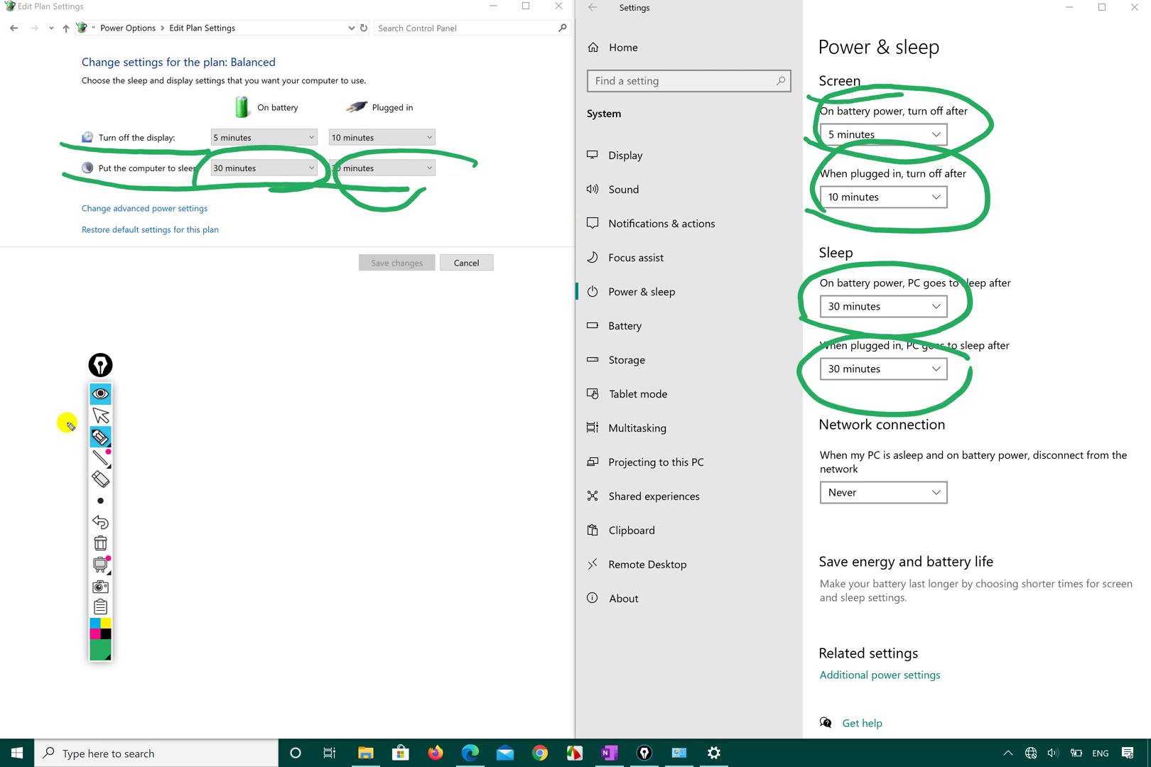
Return to the normal pointer and set the plugged-in screen turn-off time to 20 minutes on the Power & sleep page.
click(99, 415)
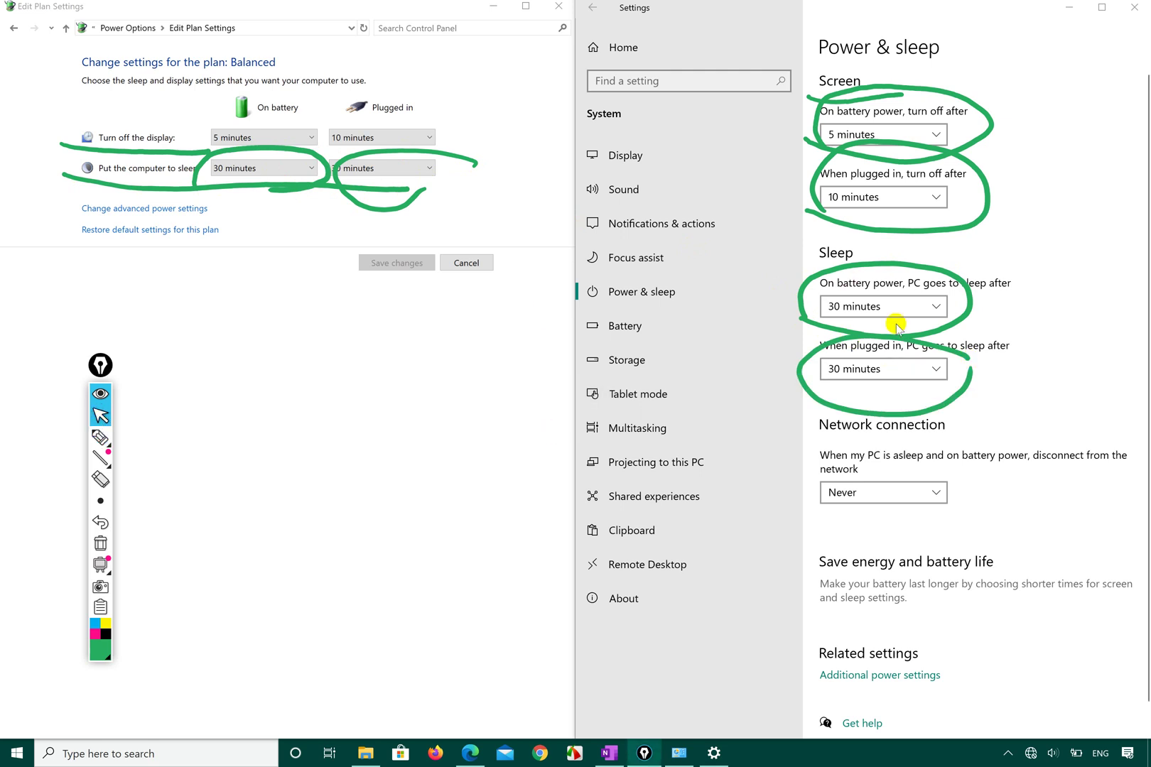
click(905, 200)
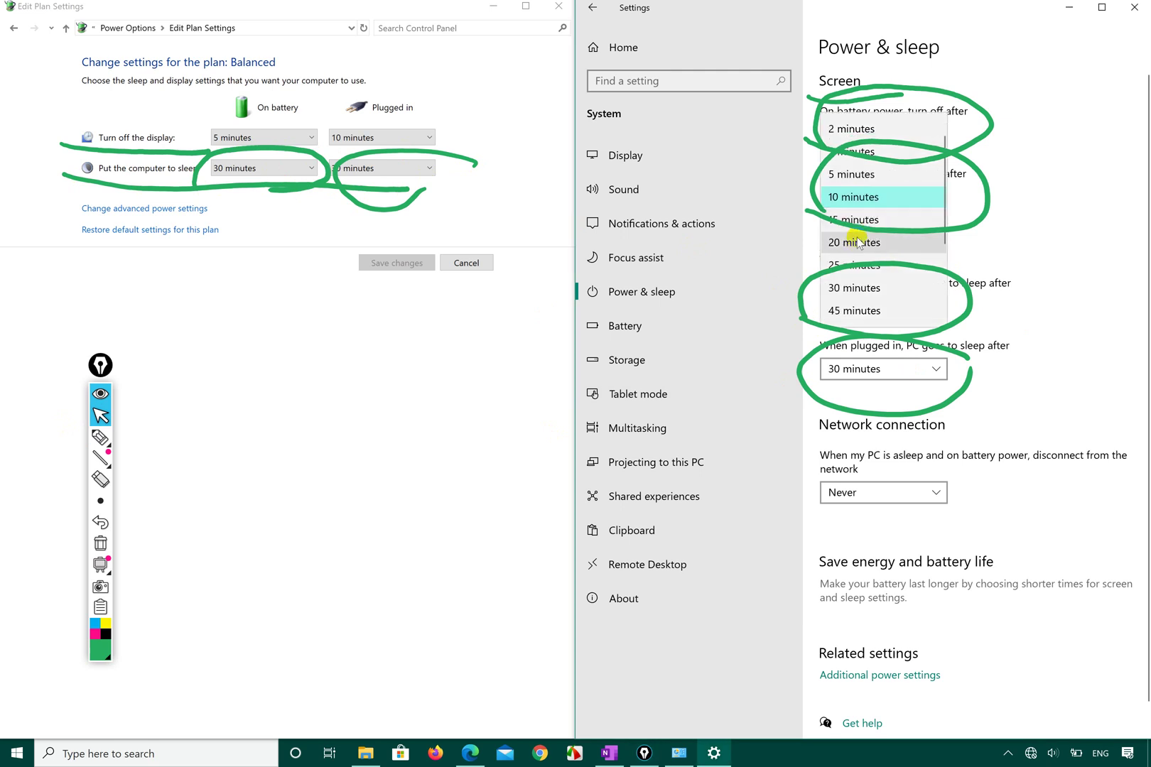
click(856, 240)
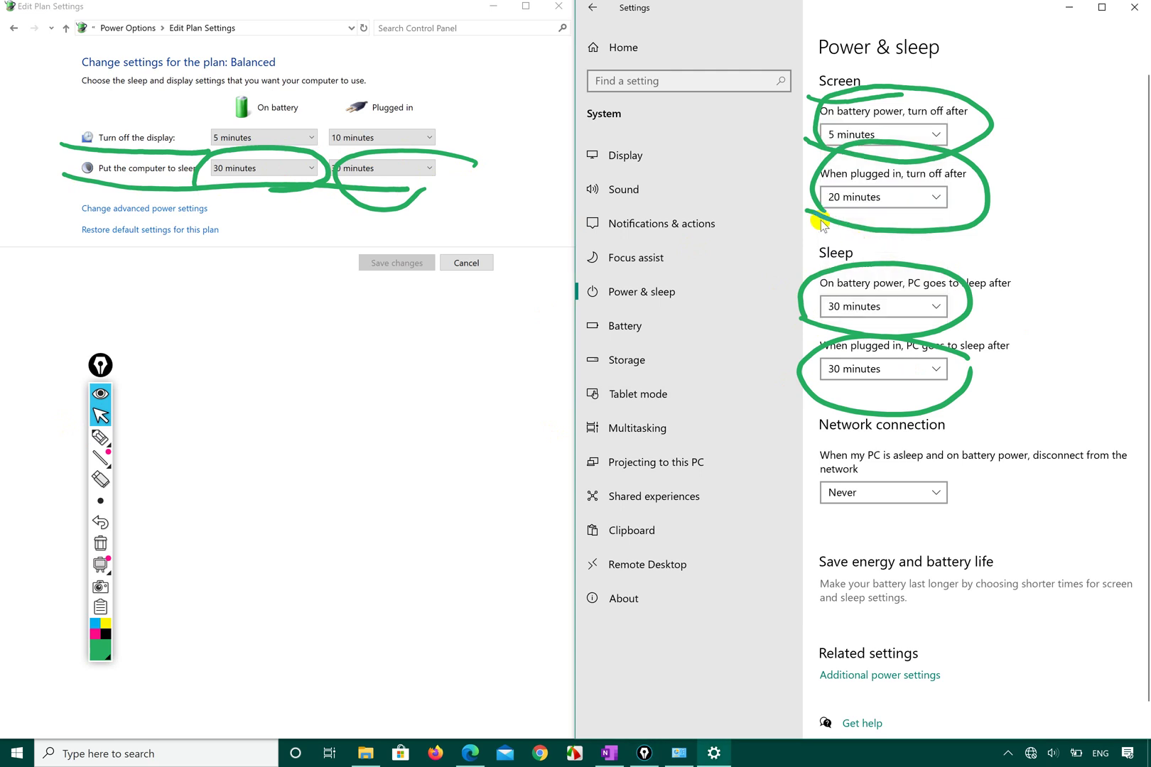
scroll(912, 226, down, 2)
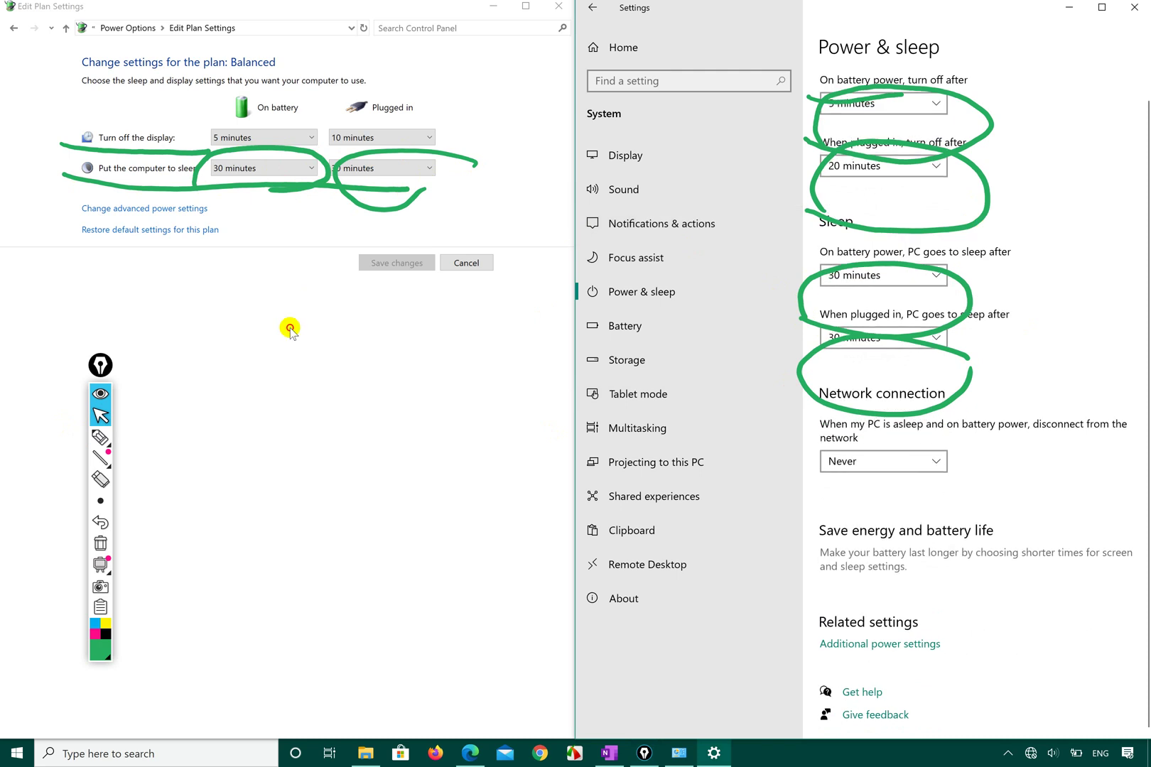
Reload the plan settings through the Power Options page and set the plugged-in display turn-off time to 5 hours.
click(268, 110)
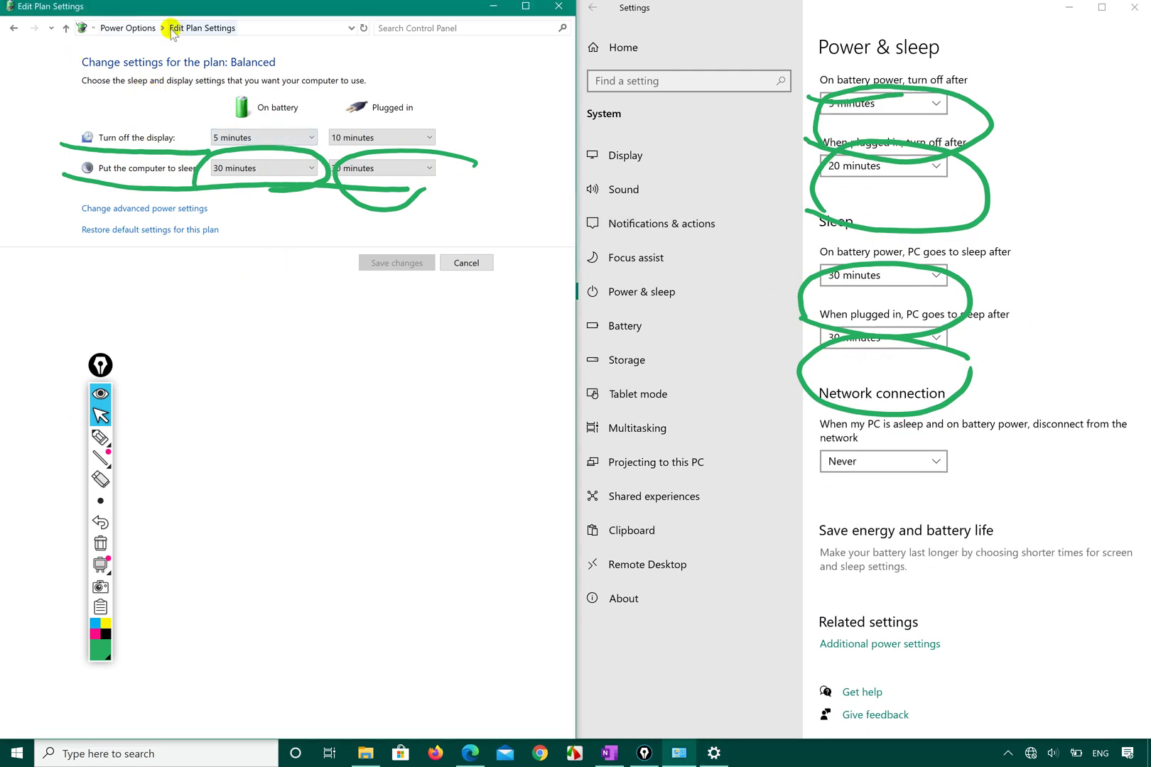
click(144, 28)
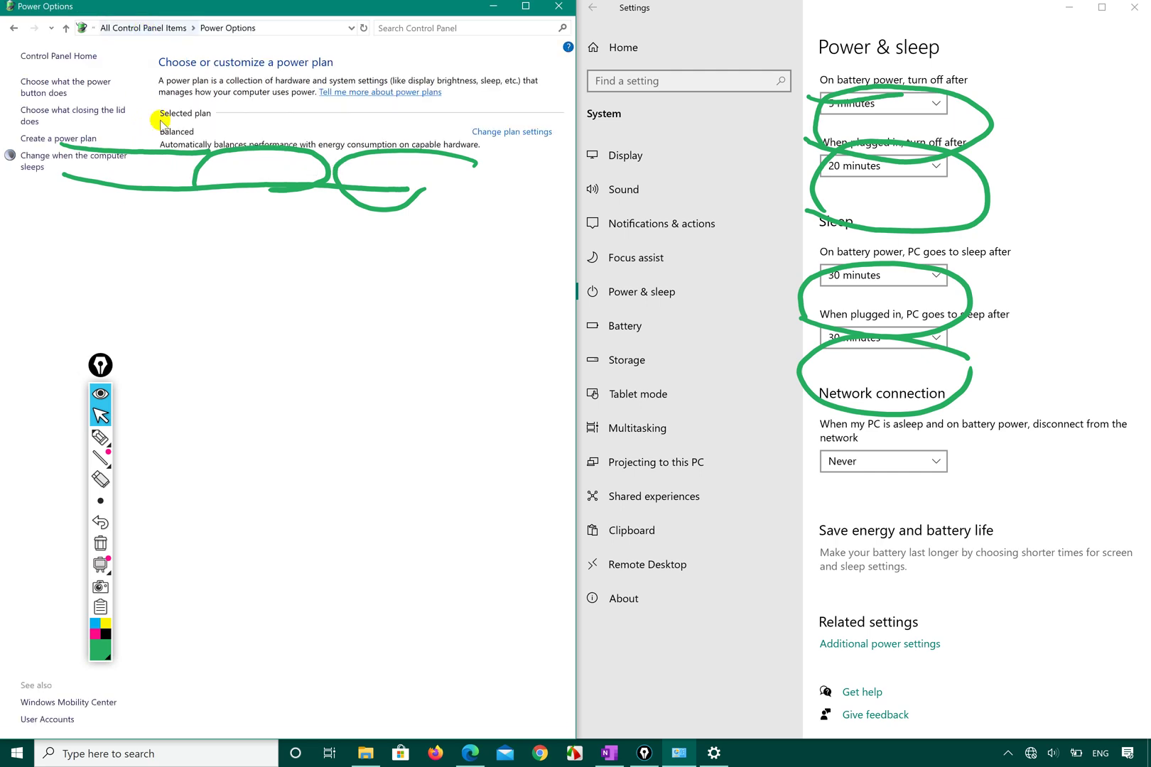
click(51, 158)
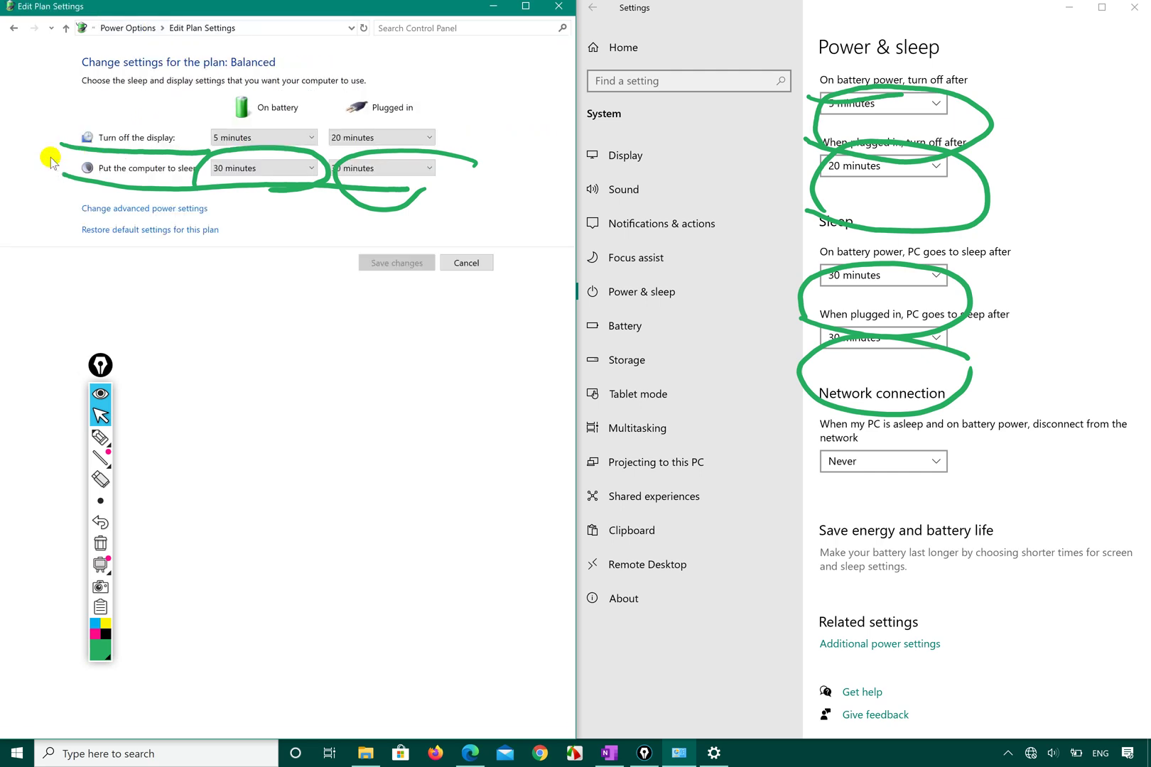
click(359, 140)
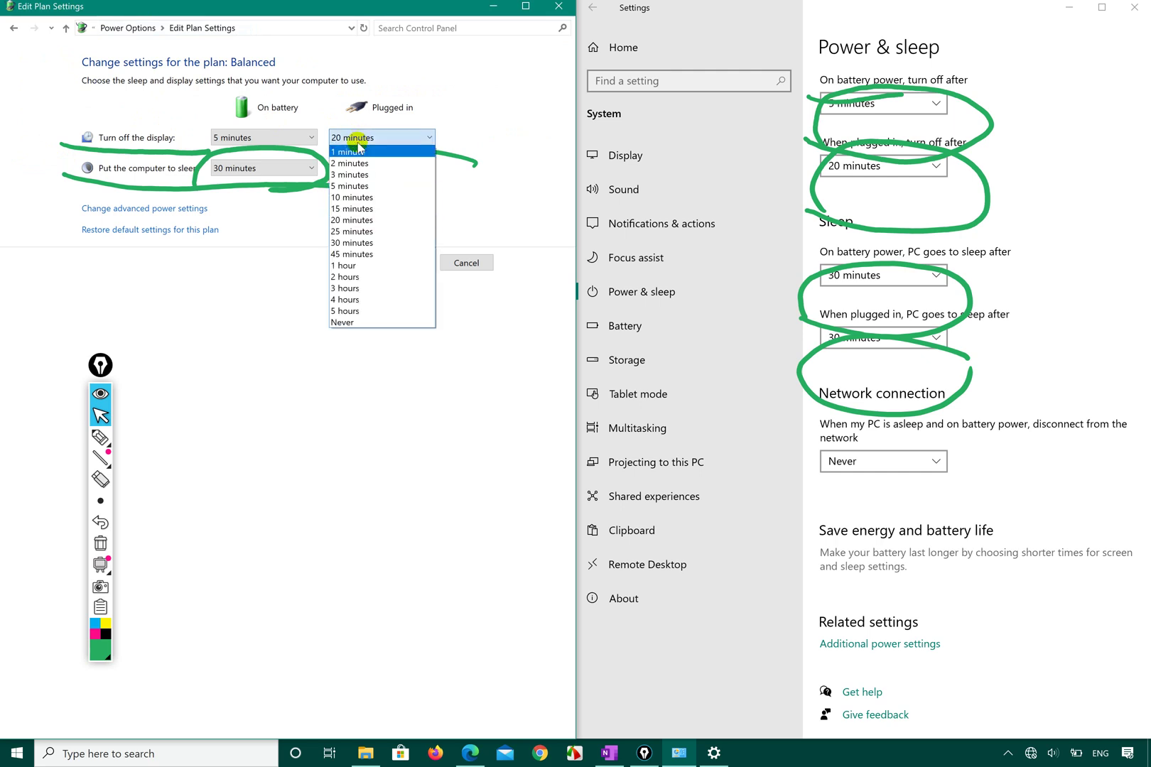
click(348, 310)
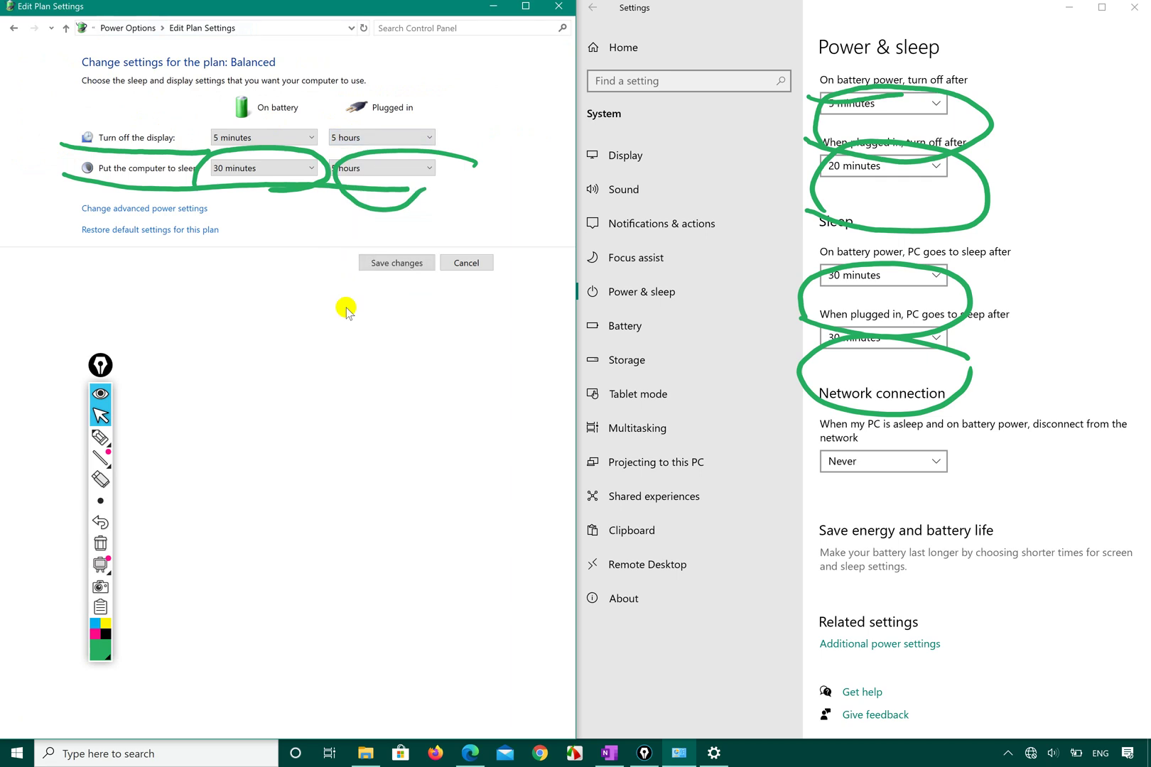
Erase the green pen marks over the Power & sleep page and return to the normal pointer.
click(1029, 176)
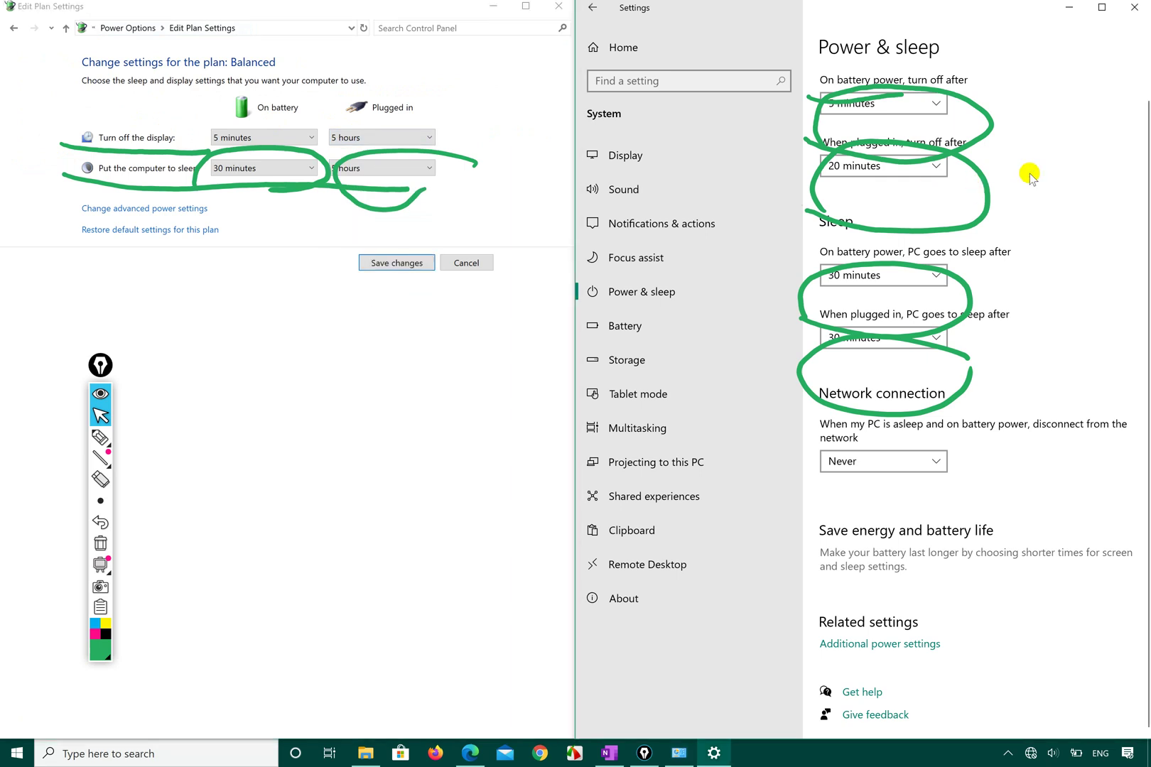
click(98, 438)
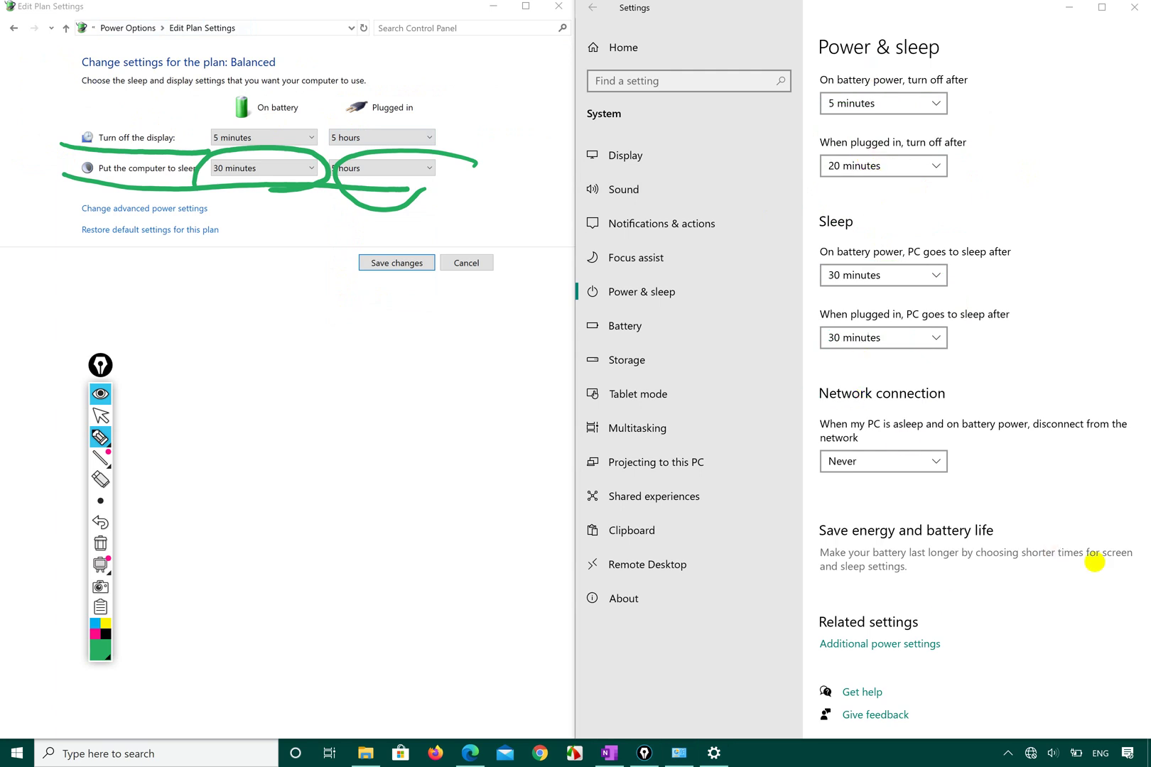
click(100, 415)
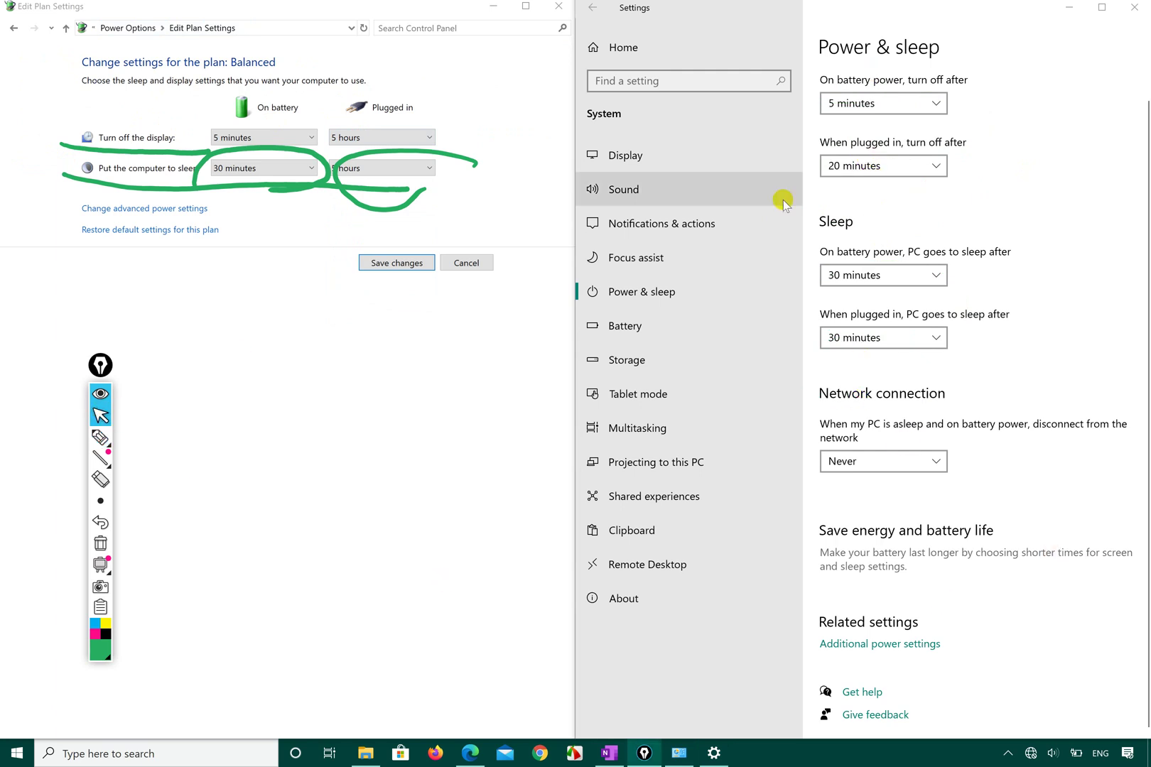
Reload the Power & sleep page by switching to another System page and back, and close the Settings app.
click(640, 259)
click(628, 292)
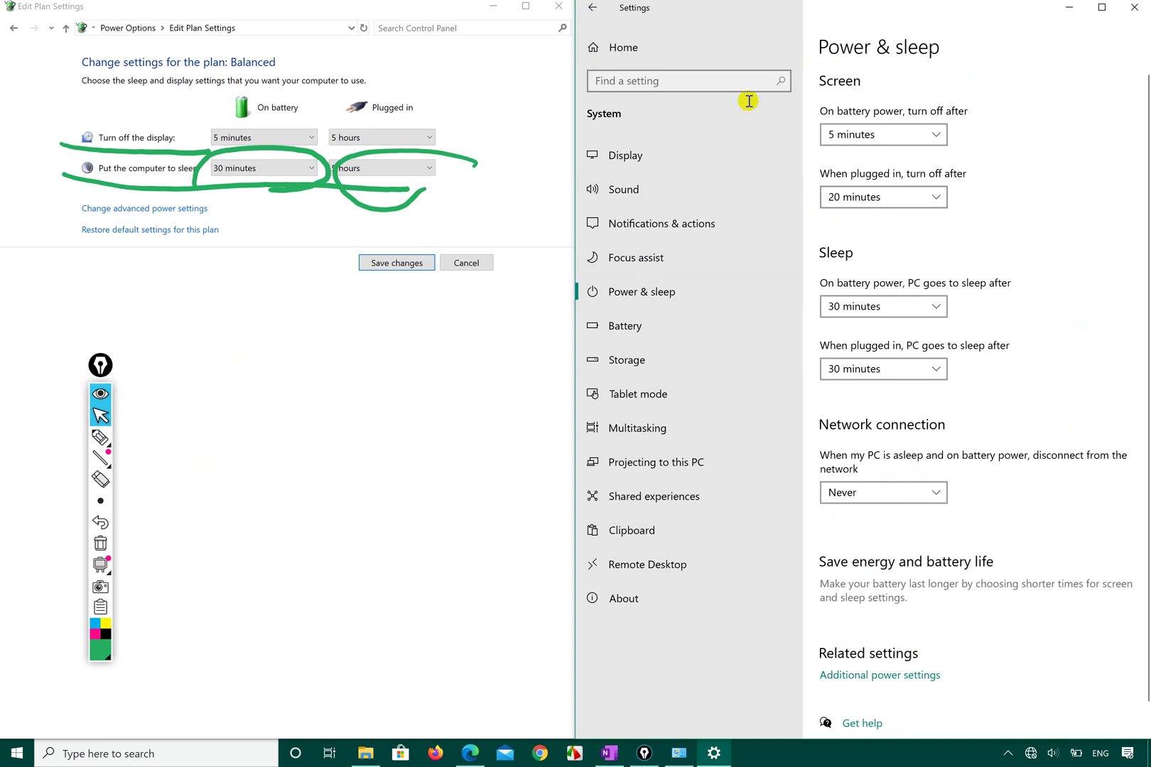
click(631, 46)
click(1068, 7)
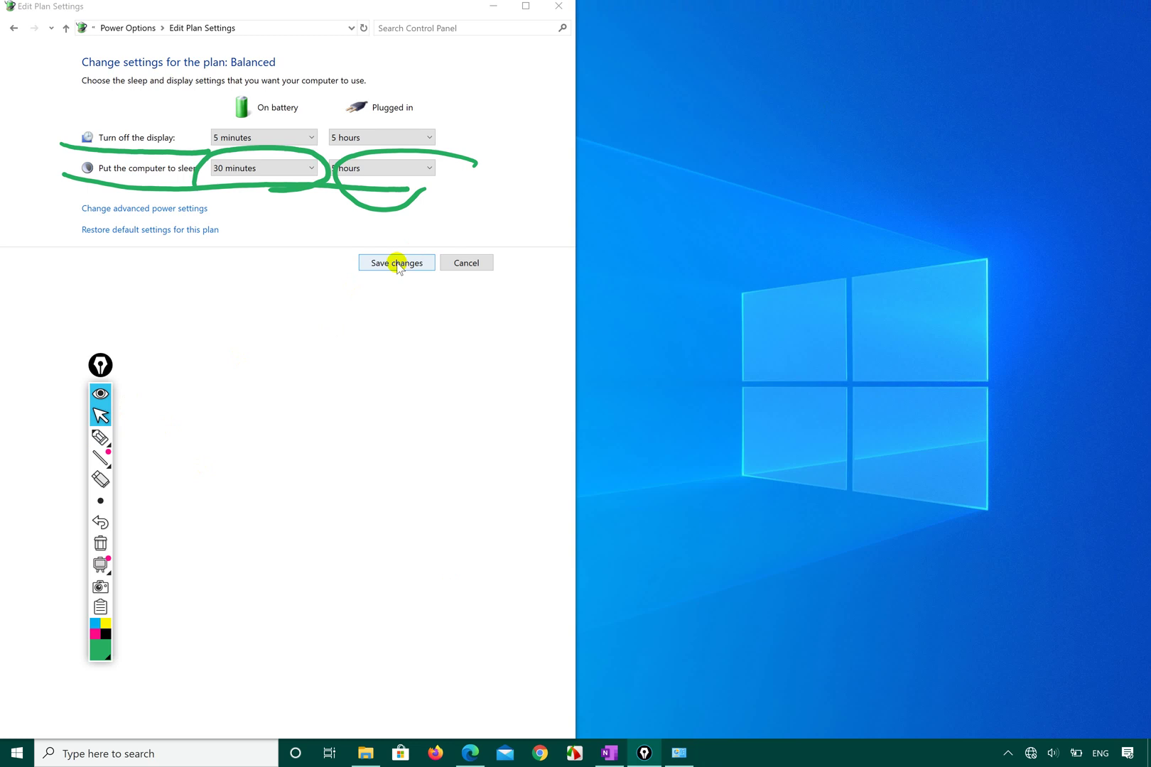
Draw a green check mark across Save changes and save the edited Balanced plan settings.
click(101, 437)
mouse_move(325, 306)
mouse_down()
mouse_move(352, 318)
mouse_move(495, 215)
mouse_up()
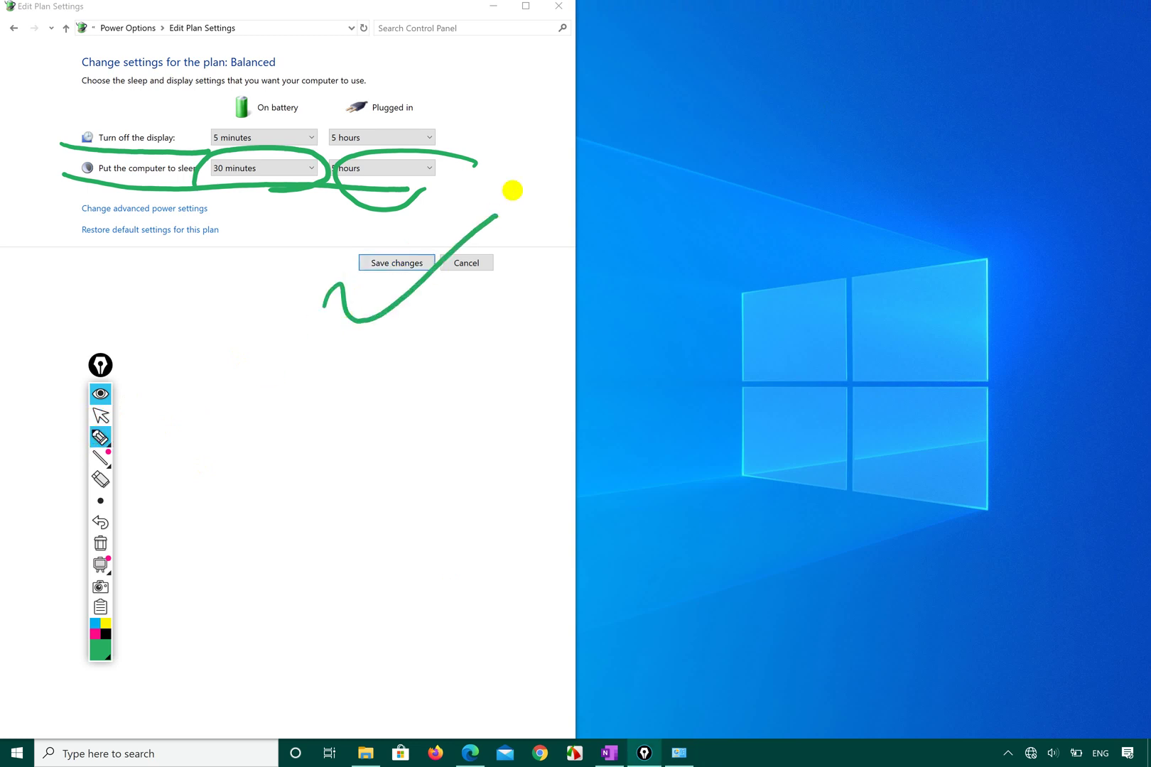
click(101, 415)
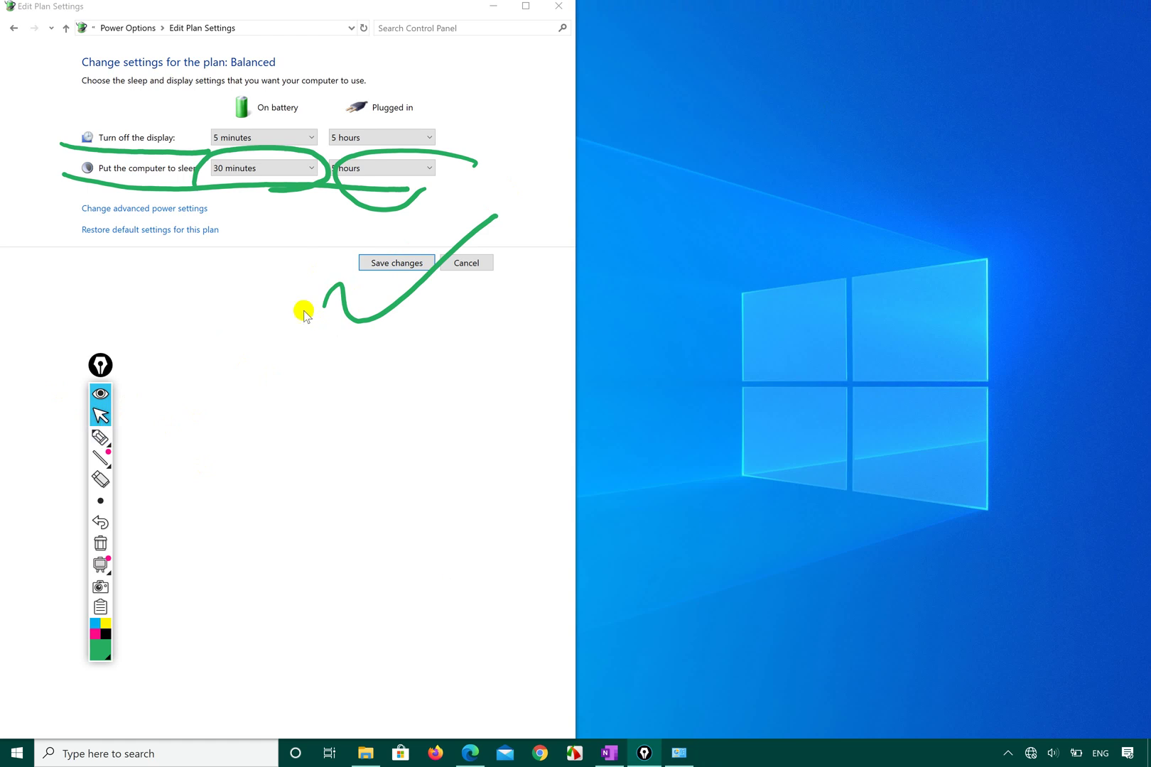
click(396, 262)
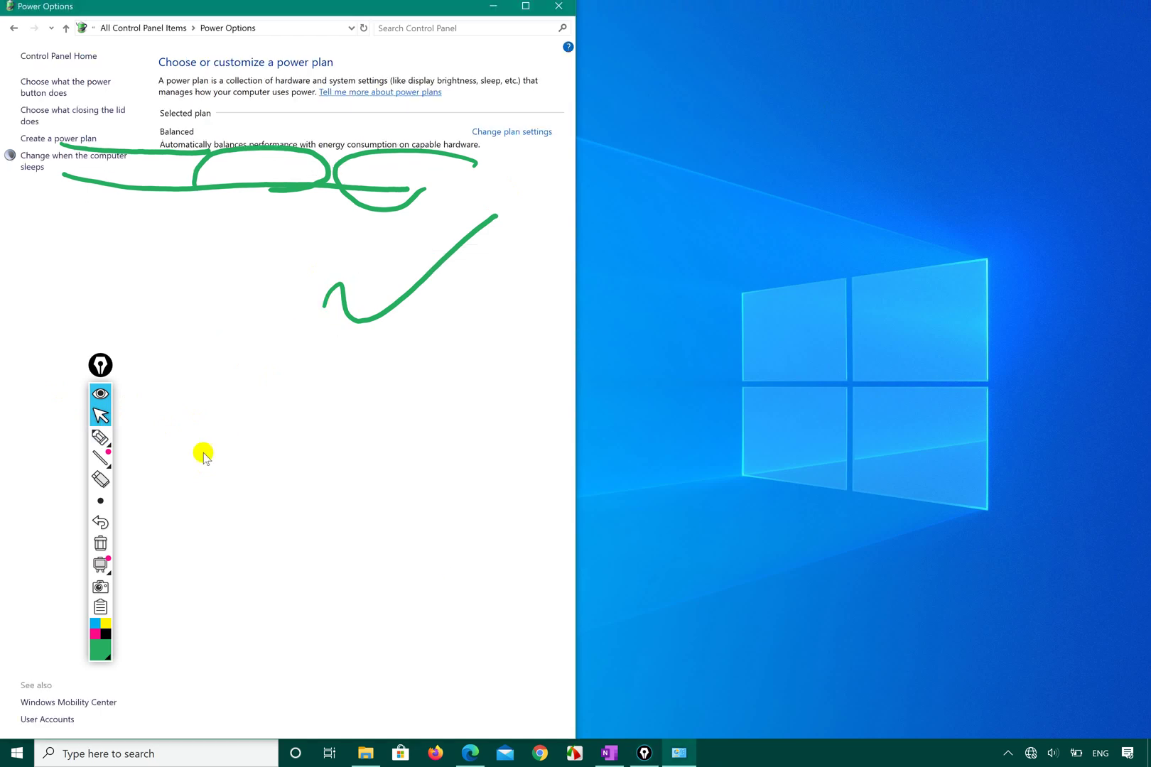
Open the Power & sleep settings alongside Power Options and set the plugged-in screen turn-off time to 1 hour.
click(14, 751)
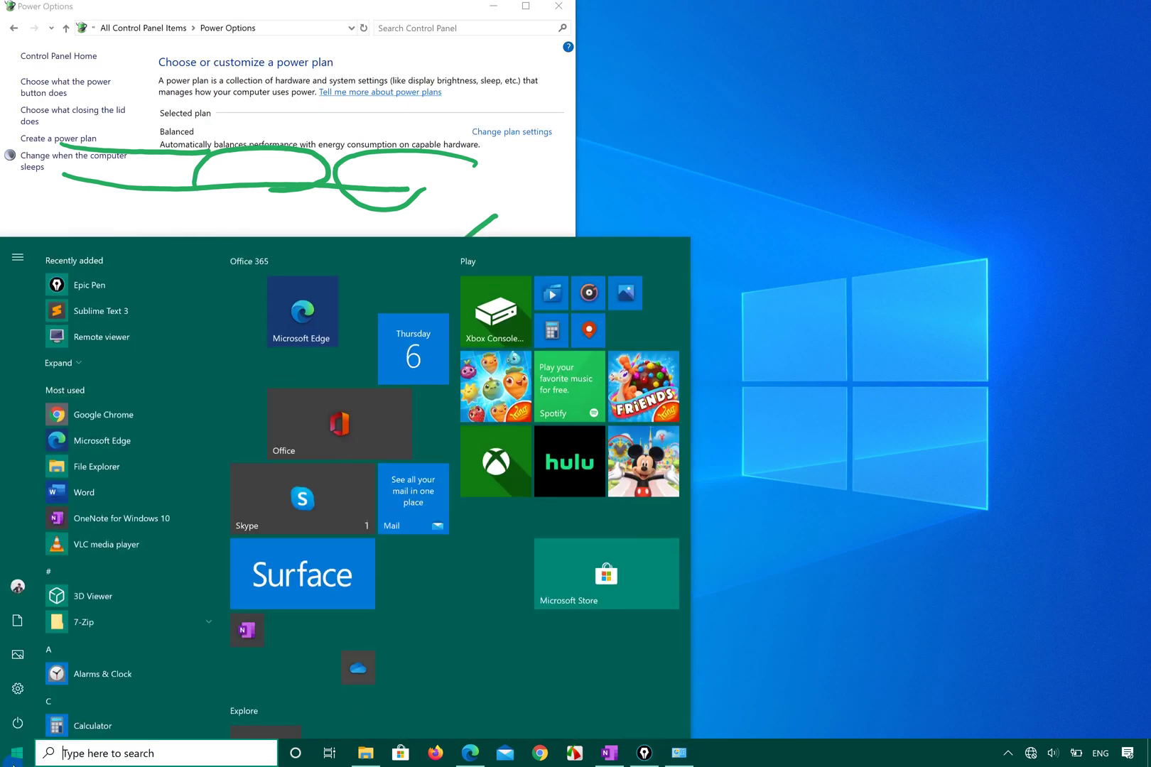
click(18, 689)
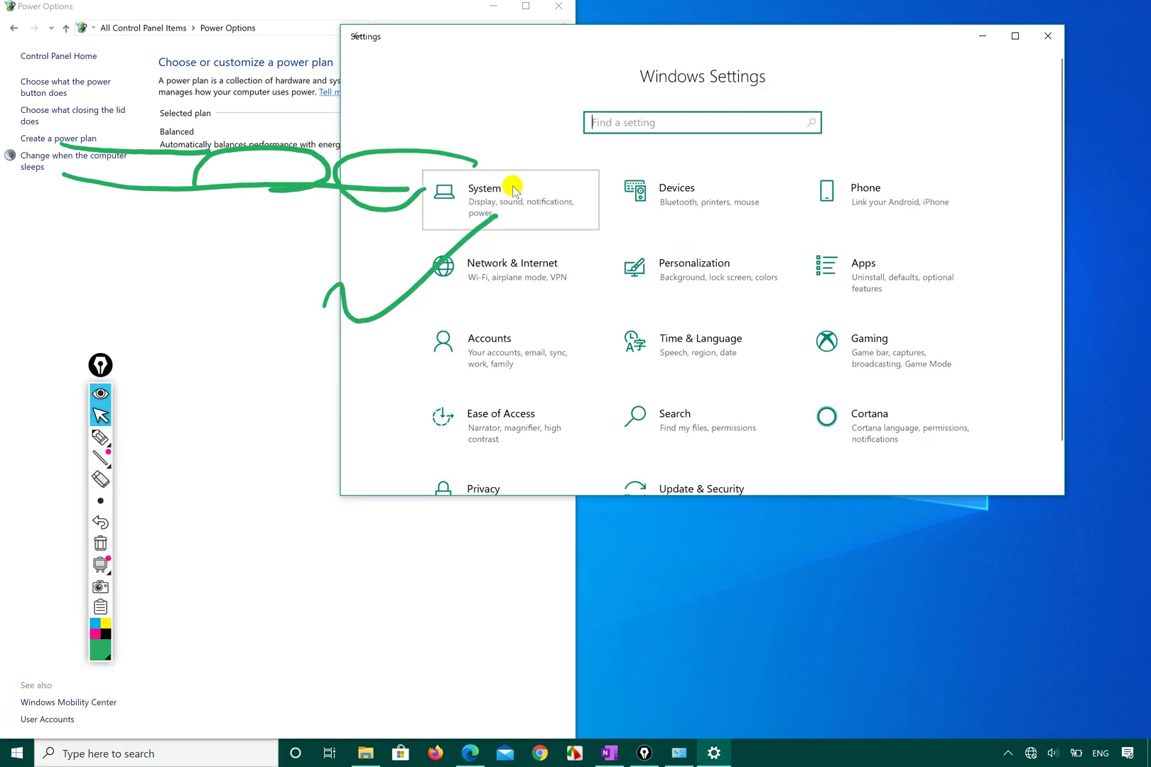
click(512, 188)
click(451, 330)
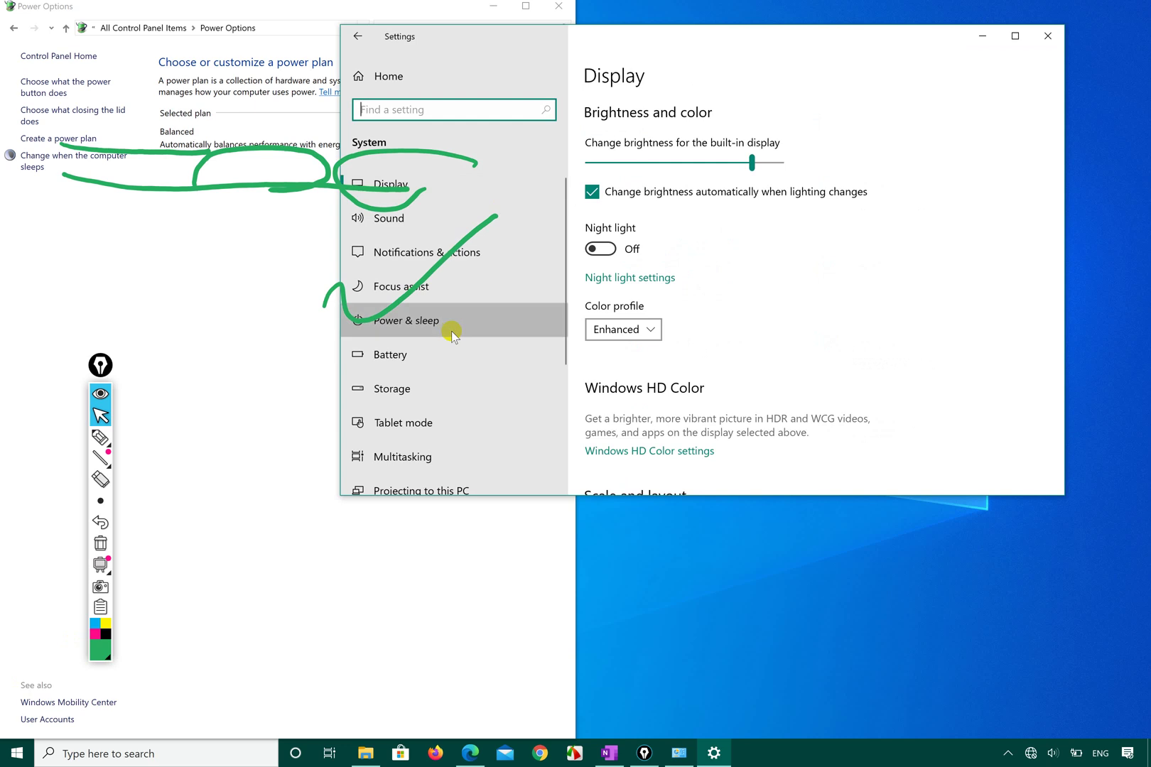
key(super+Right)
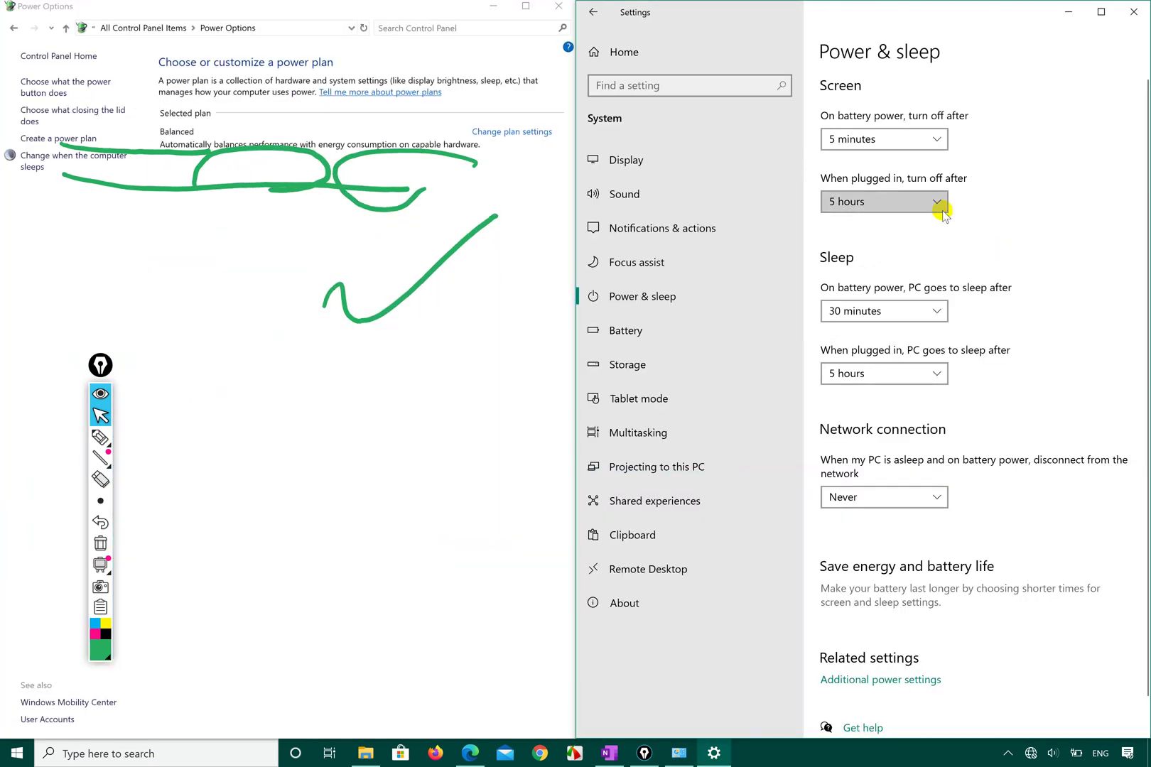
click(931, 206)
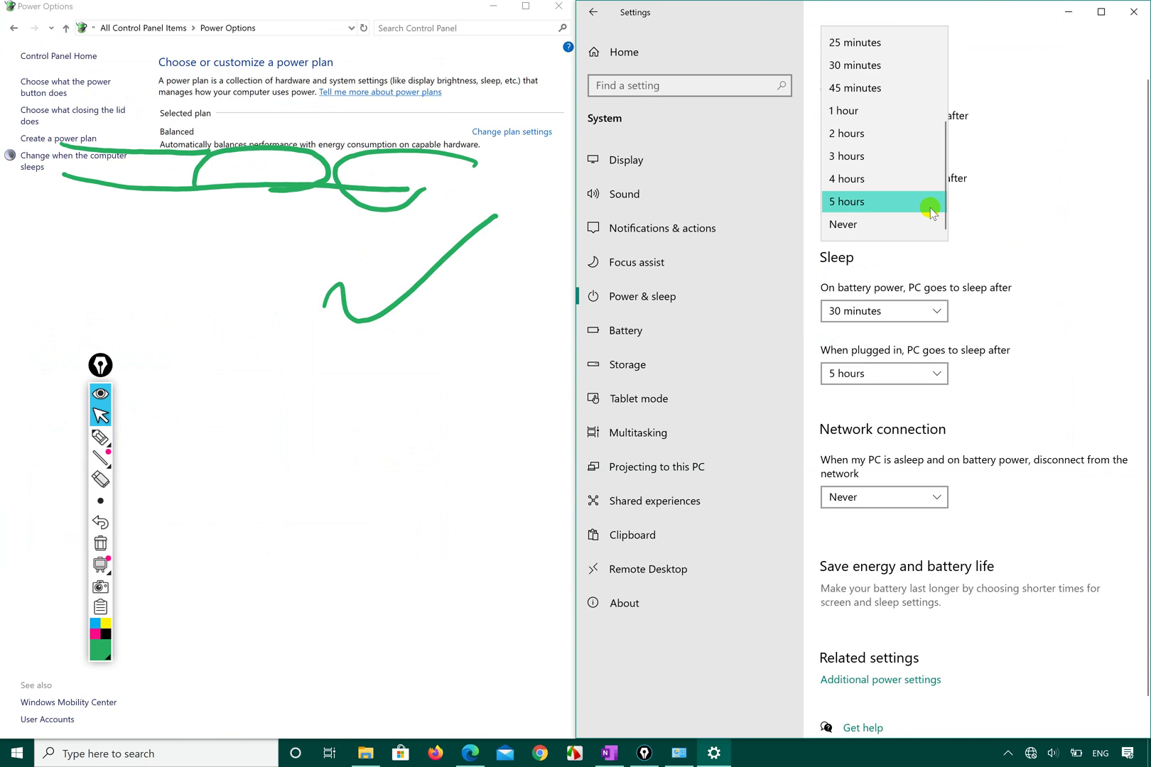
click(870, 105)
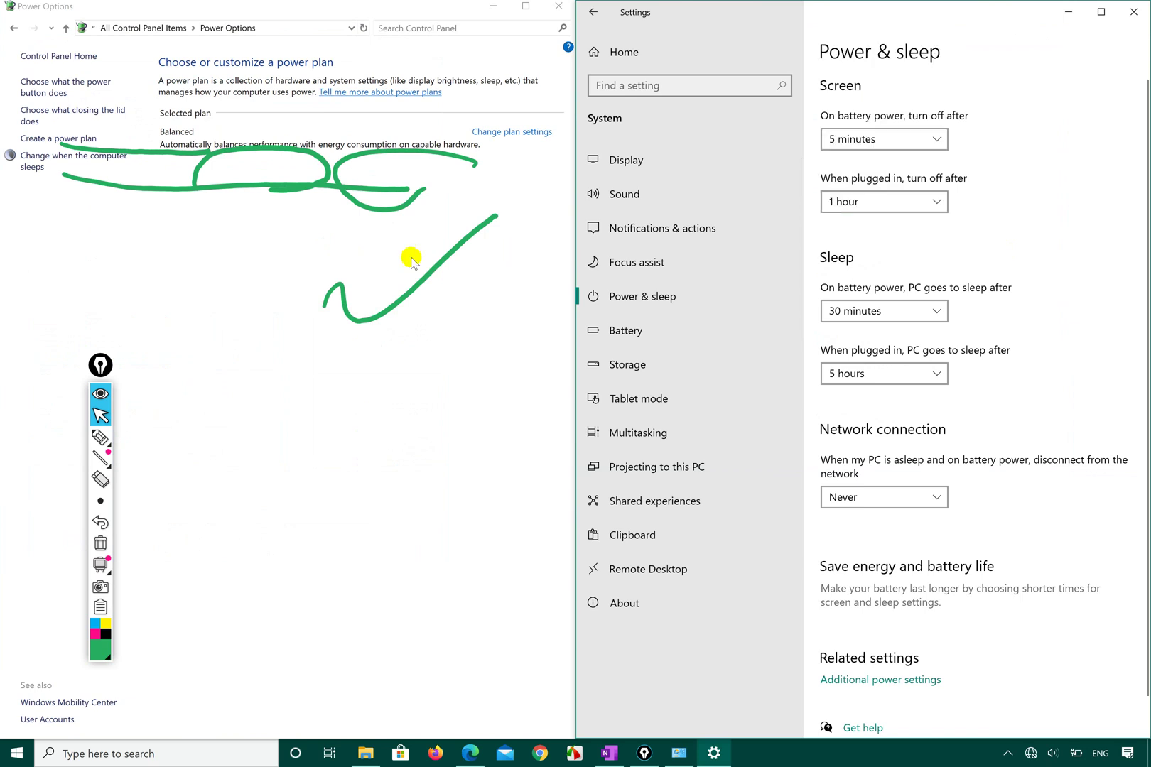
Clear the green pen marks over Power Options and open the Balanced plan's display and sleep settings.
click(278, 261)
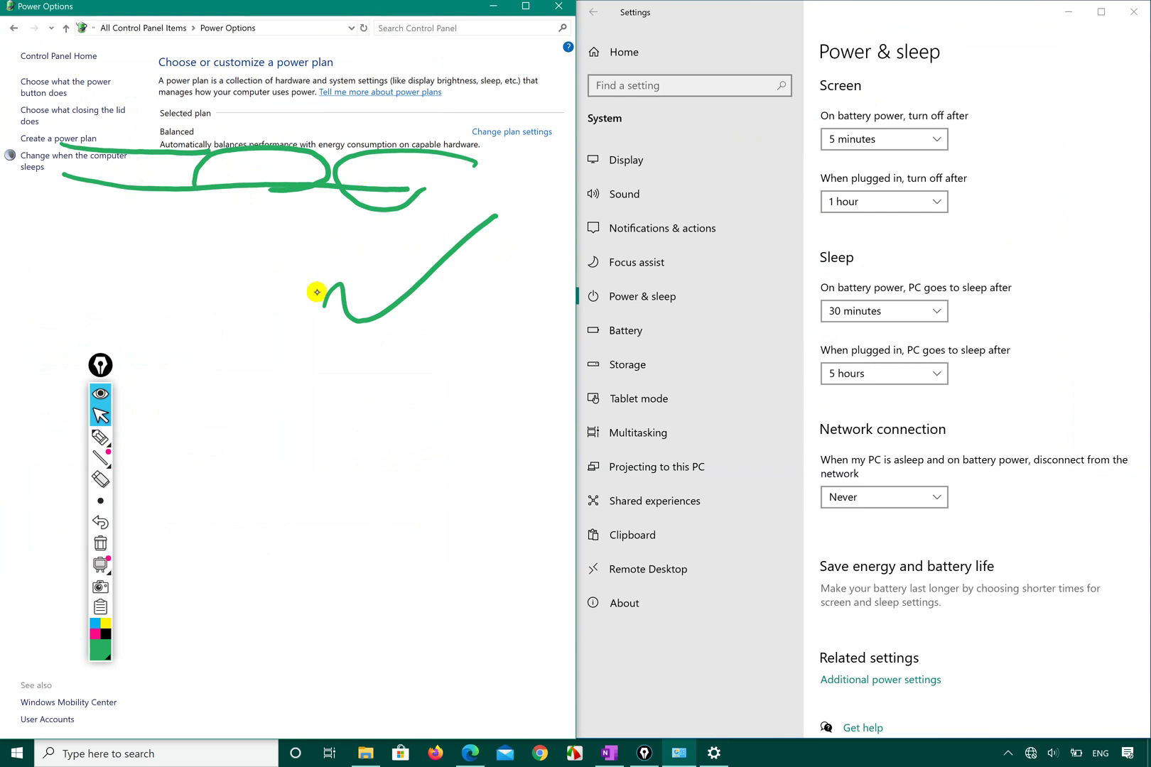
click(100, 437)
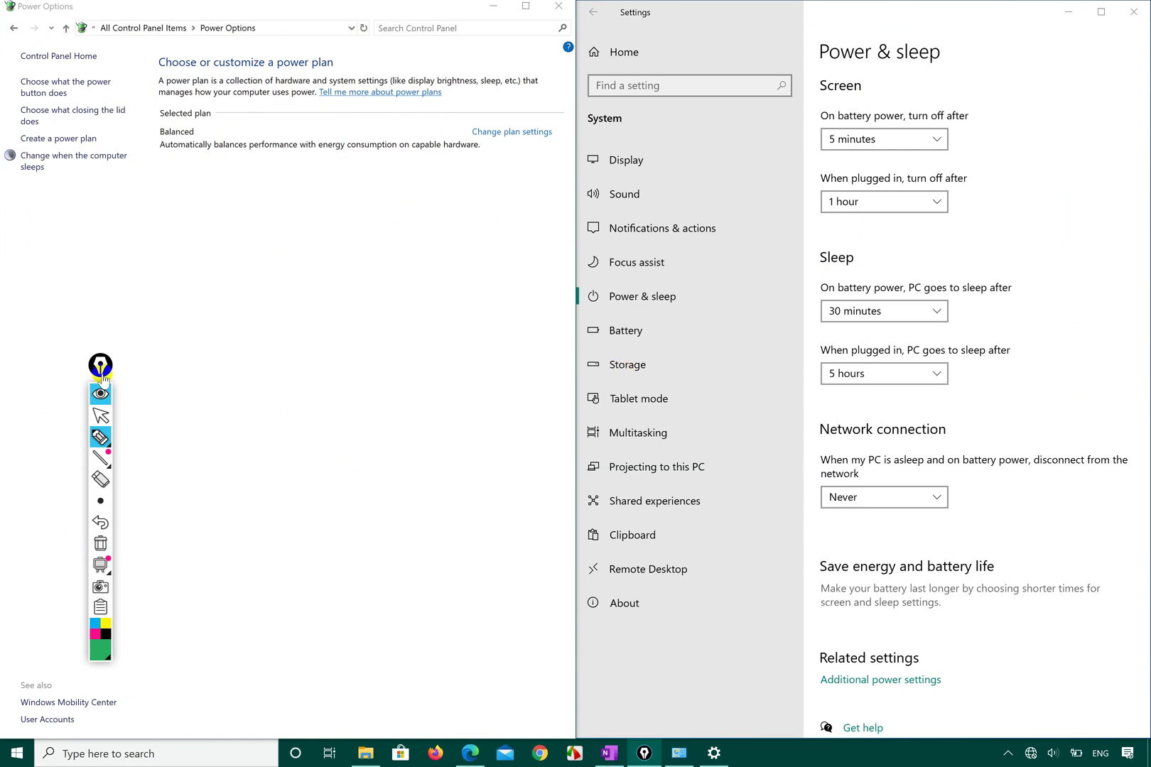
click(101, 415)
click(37, 165)
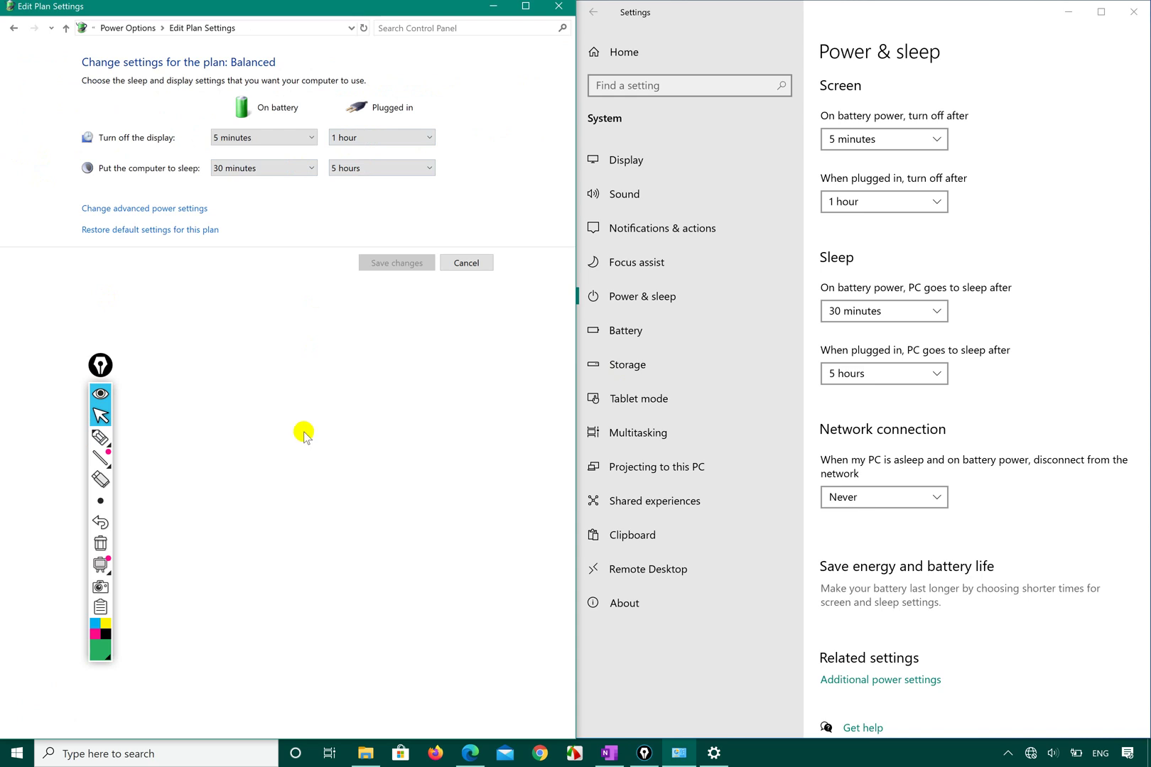
Switch to OneNote to view the Windows 10 course page and minimize it again.
click(608, 753)
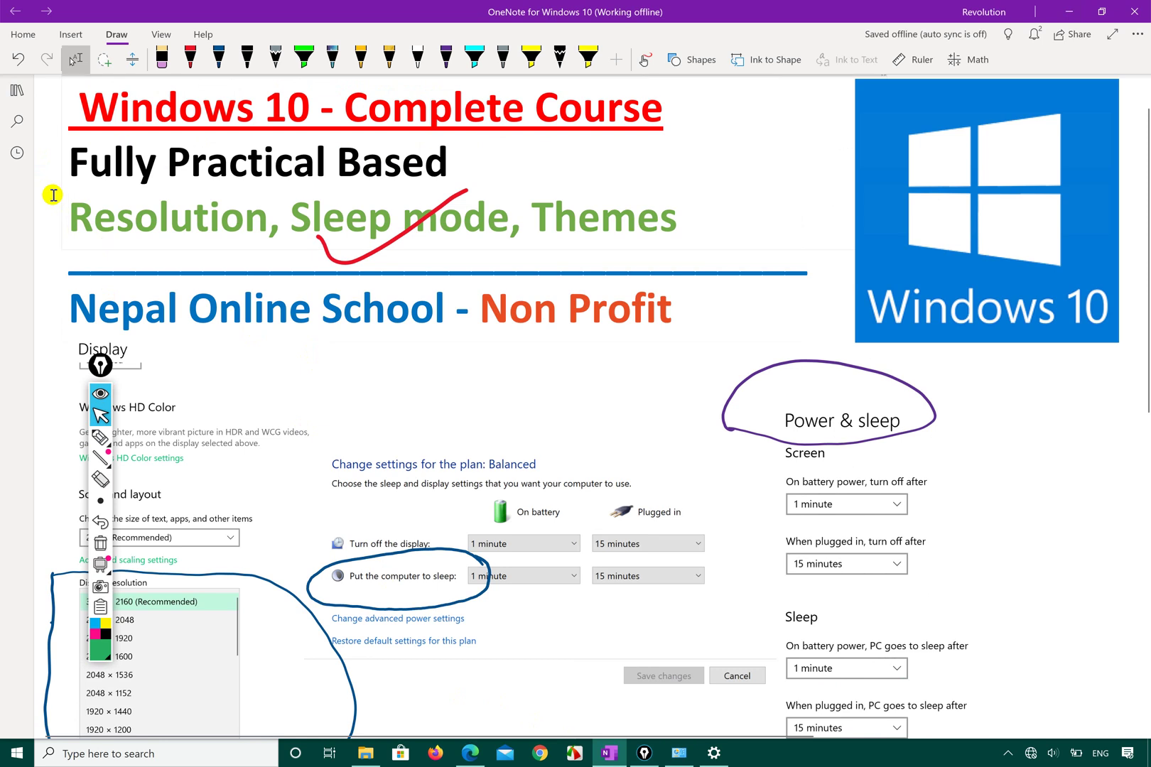
click(1067, 10)
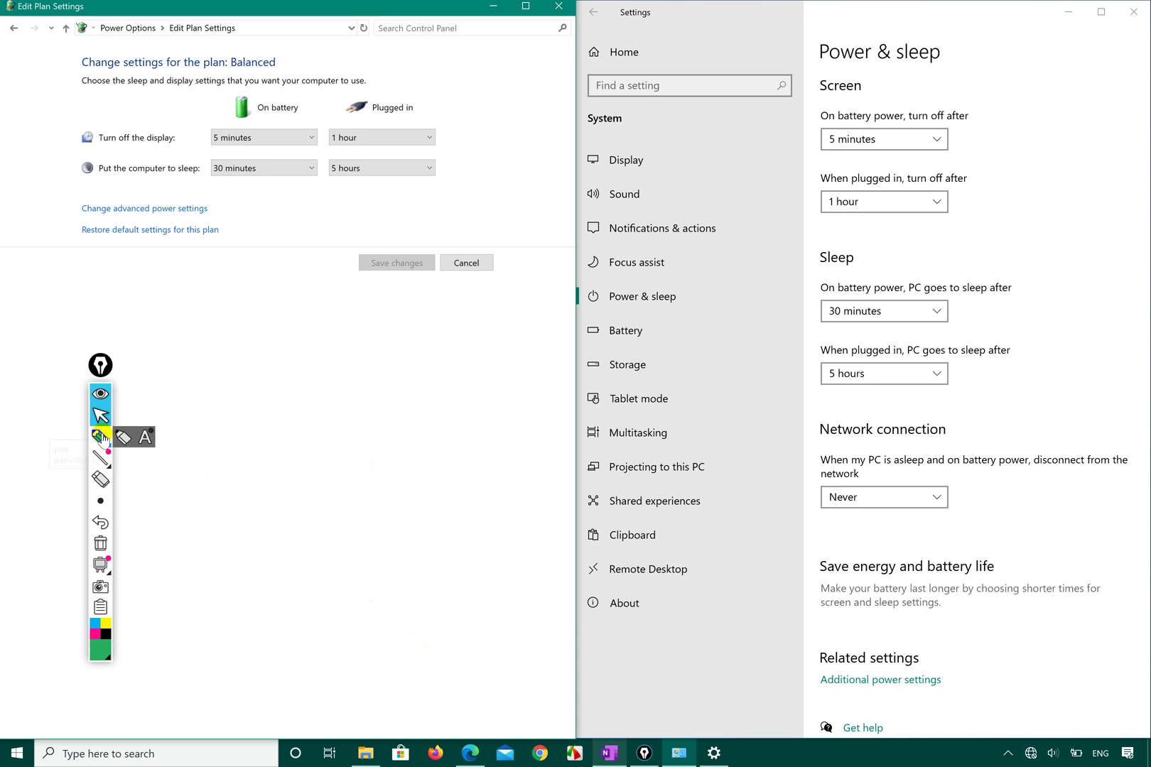
click(123, 438)
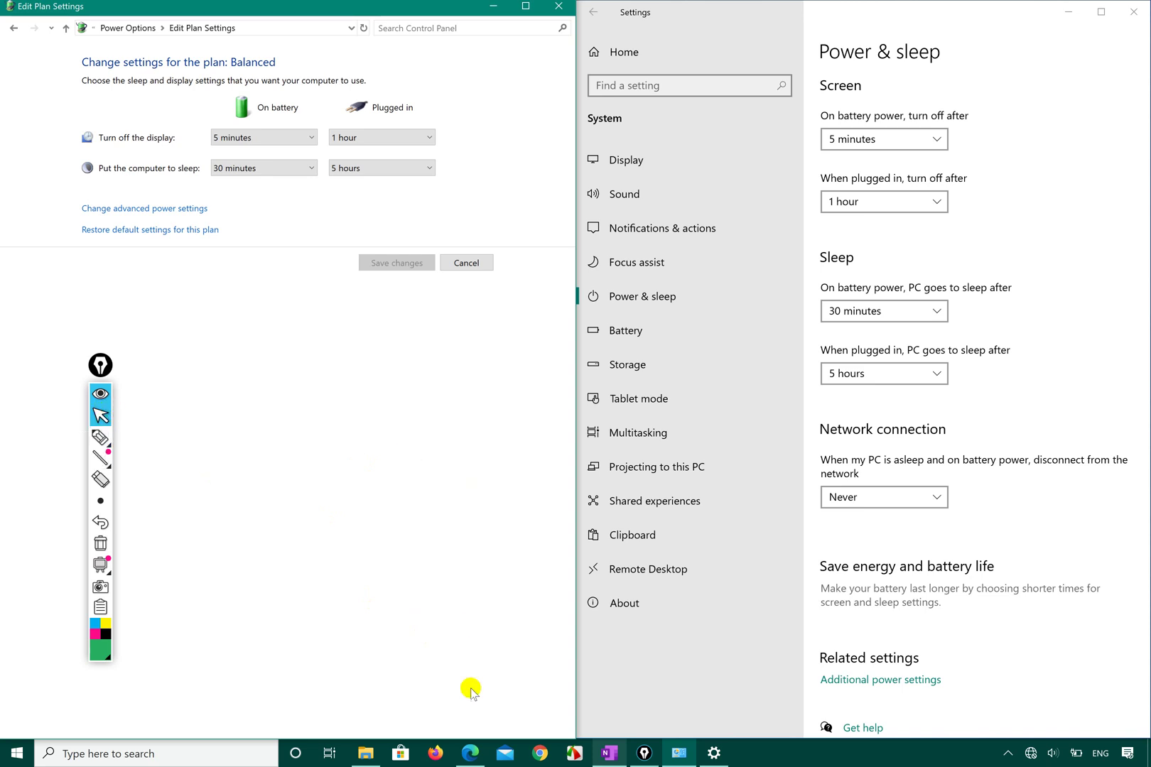
Switch to the syllabus PDF in Edge, circle "Screen Saver Modes" in item 2.3 and check-mark item 2.8, Changing Screen Resolution.
click(476, 751)
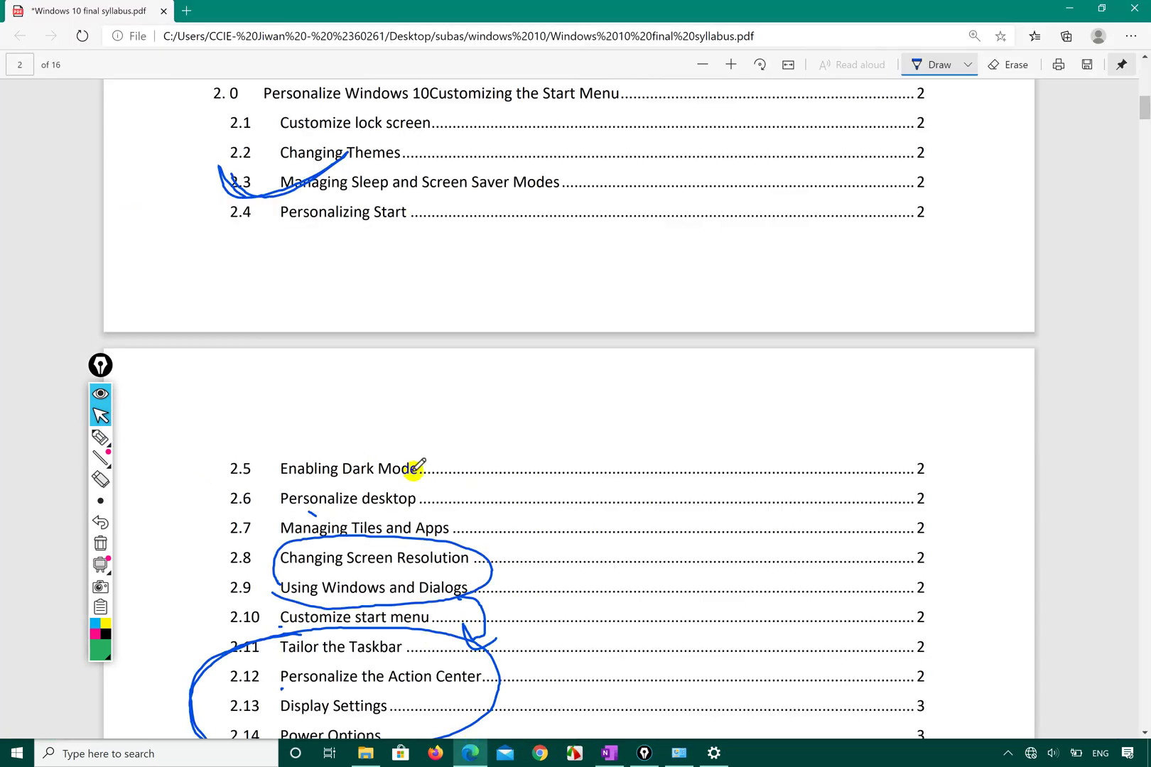
scroll(416, 468, down, 3)
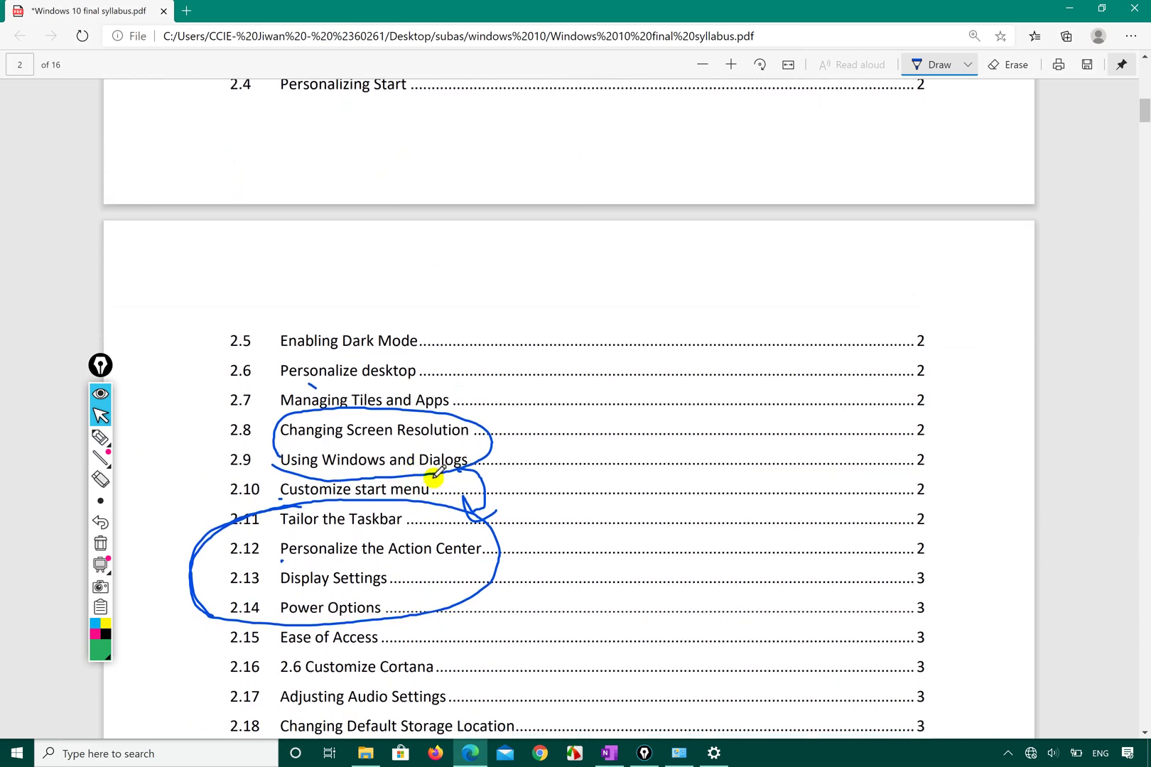
scroll(372, 442, up, 1)
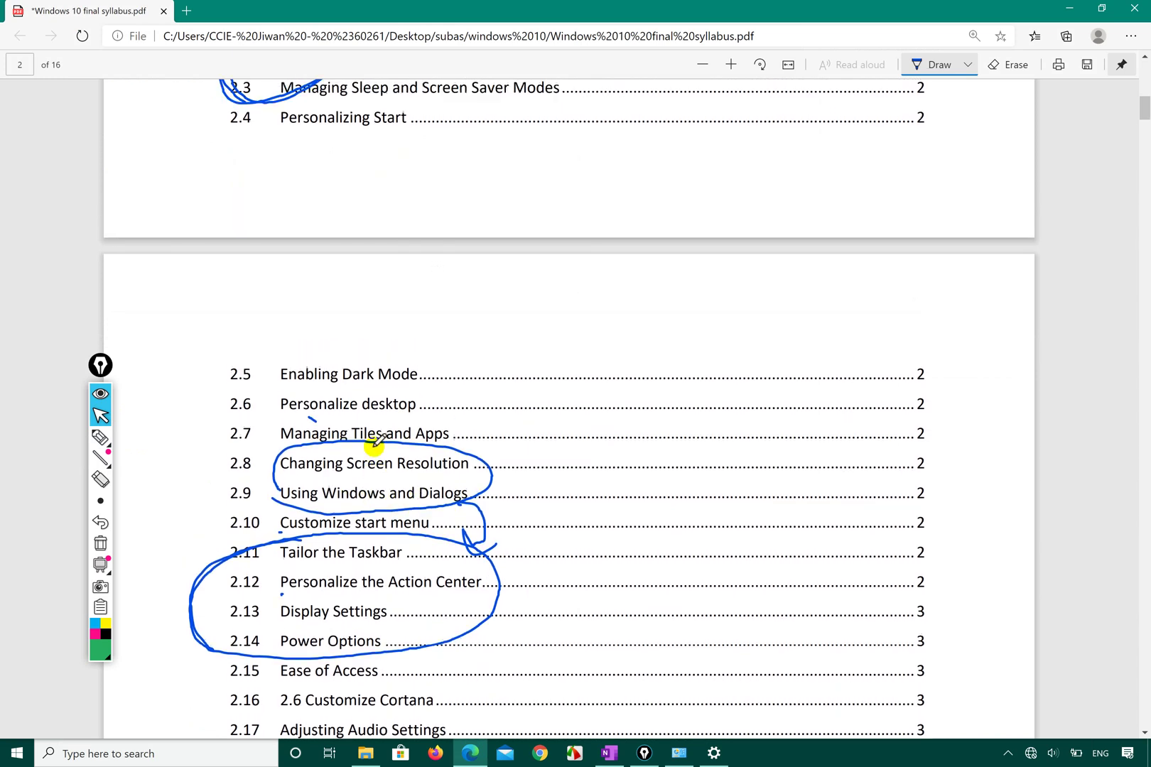
scroll(374, 442, up, 3)
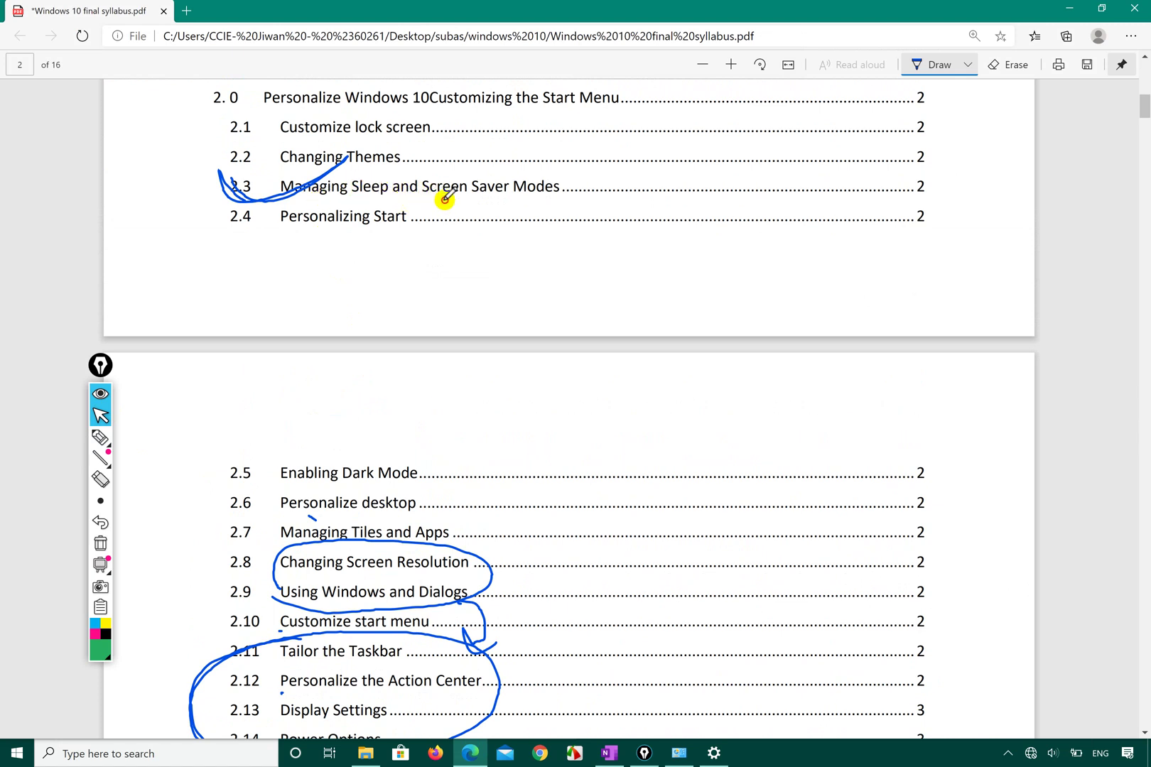
mouse_move(445, 200)
mouse_down()
mouse_move(560, 188)
mouse_move(444, 163)
mouse_move(422, 197)
mouse_move(441, 210)
mouse_move(544, 192)
mouse_move(547, 175)
mouse_move(512, 154)
mouse_up()
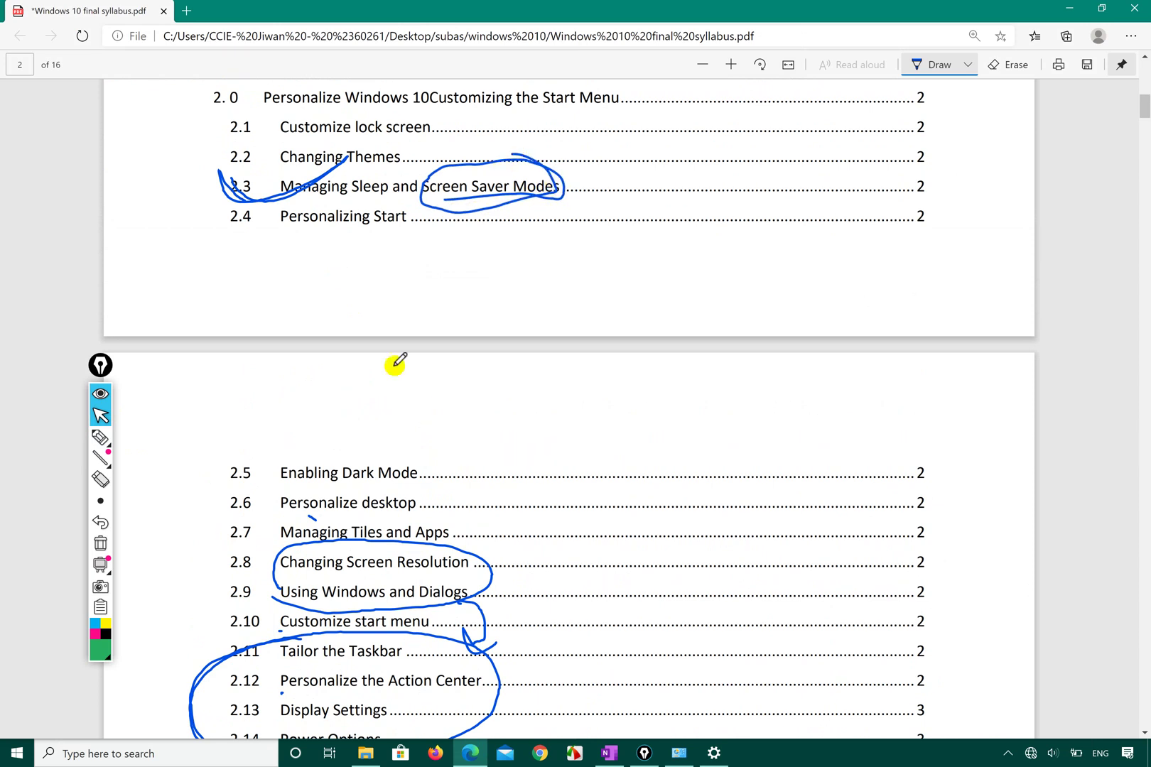
scroll(393, 372, down, 2)
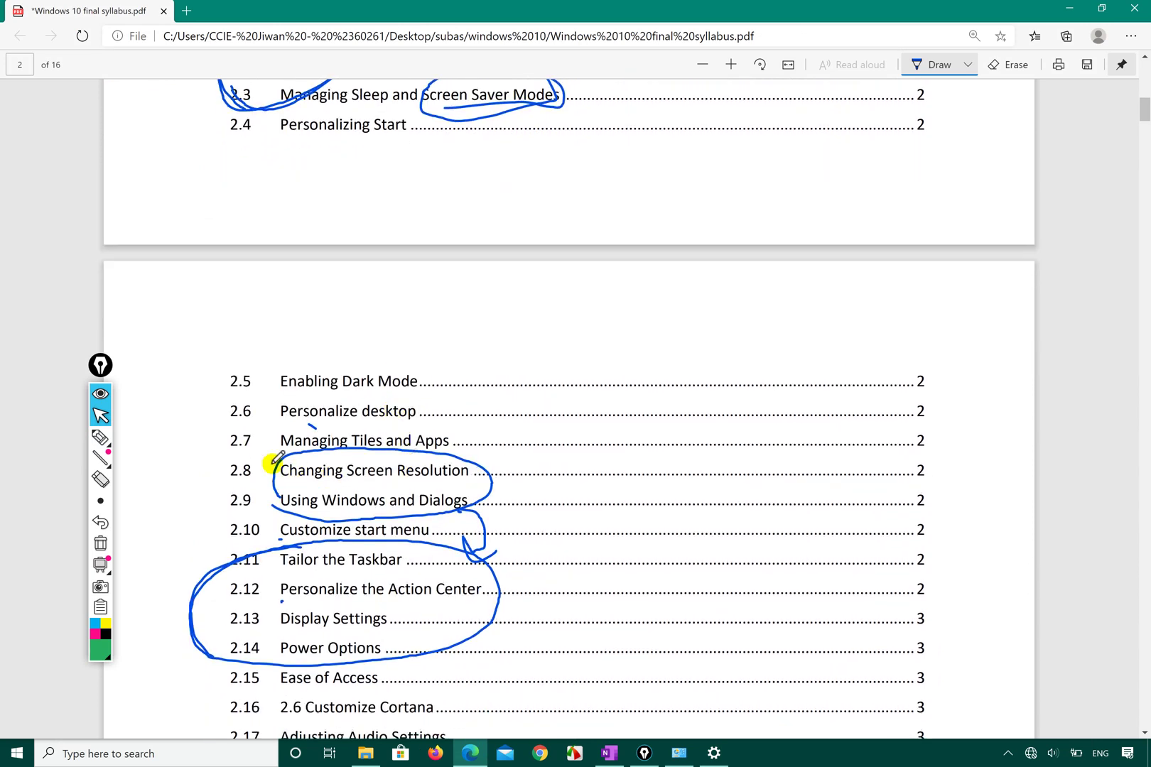
drag(255, 466, 373, 432)
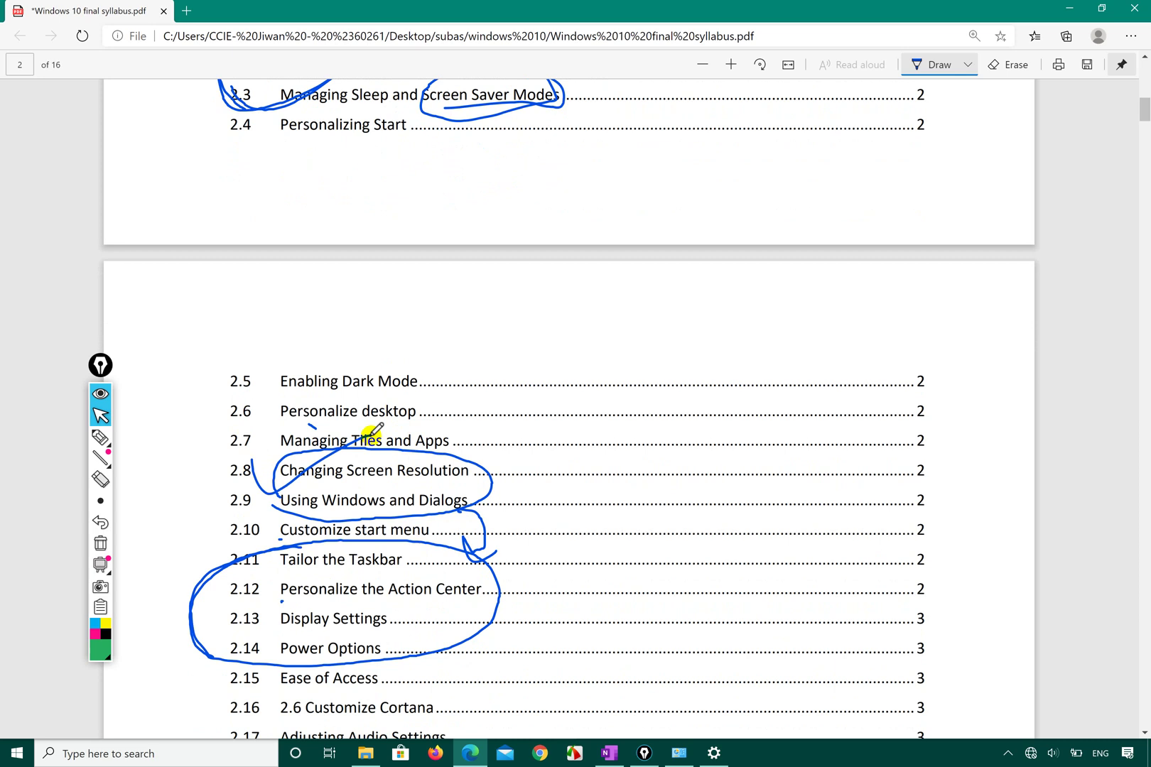
Erase the blue ink circles and check marks over the syllabus items between 2.3 and 2.14.
click(100, 437)
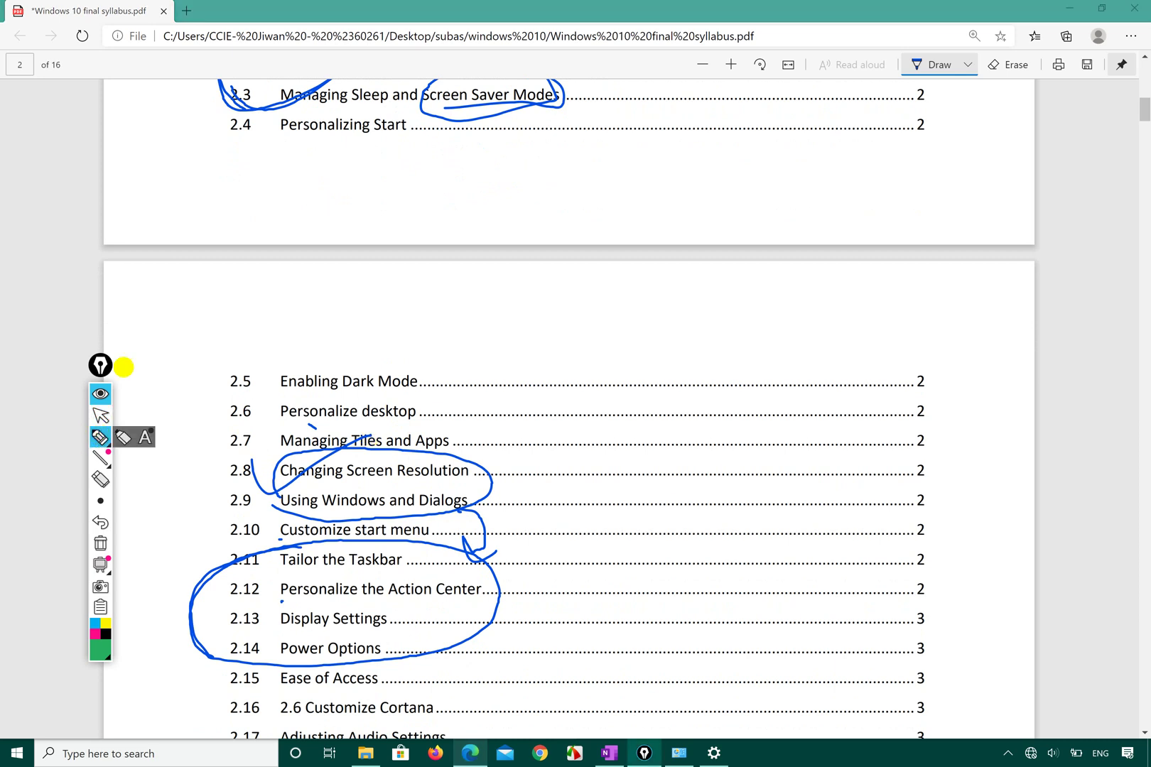
click(100, 415)
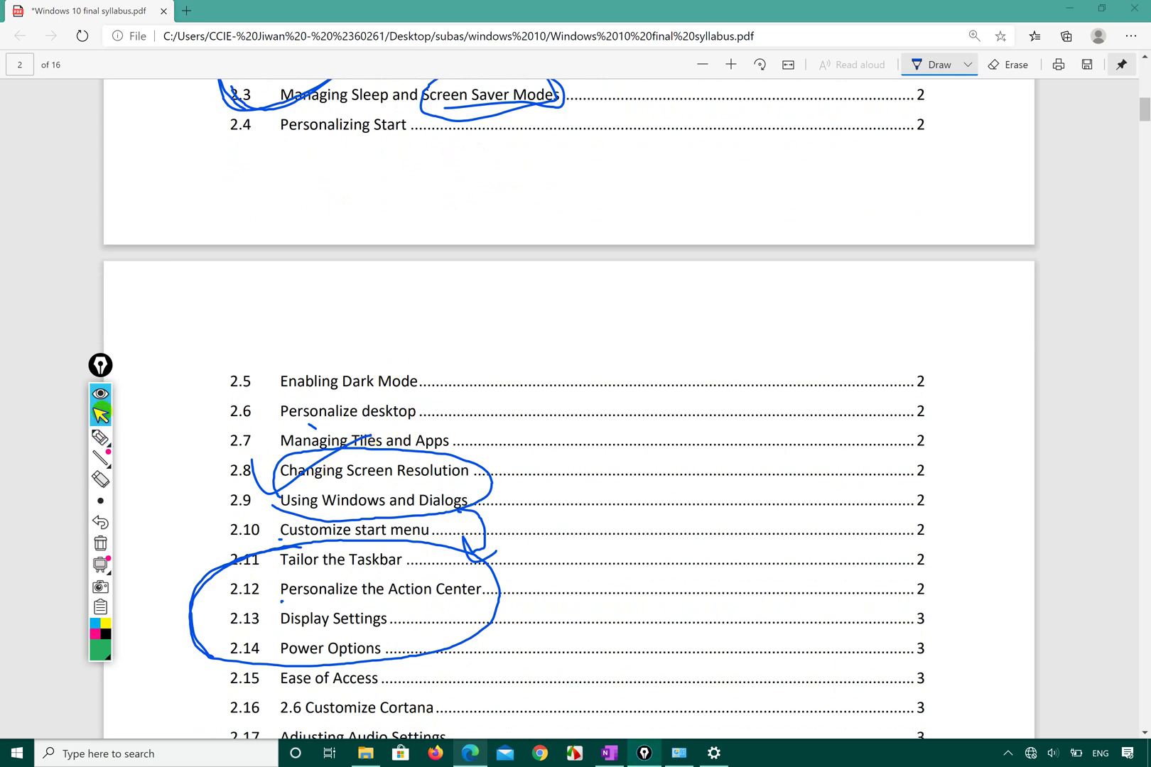
click(1007, 65)
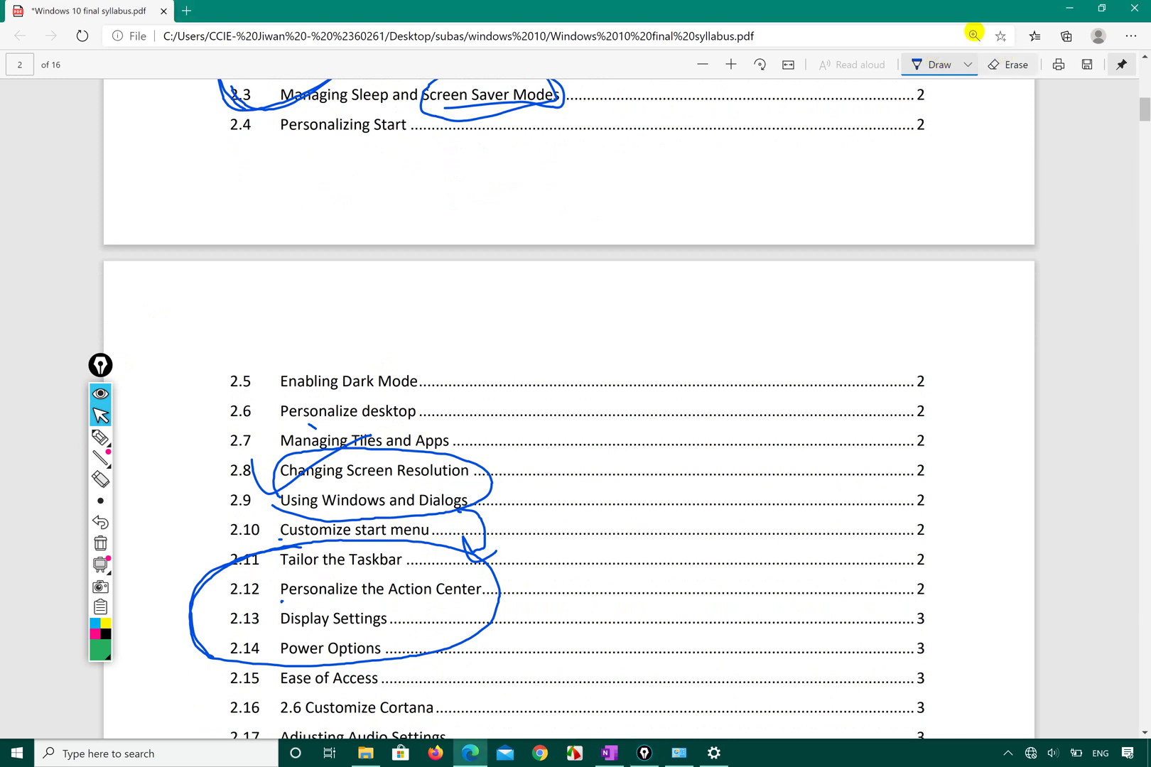
click(455, 112)
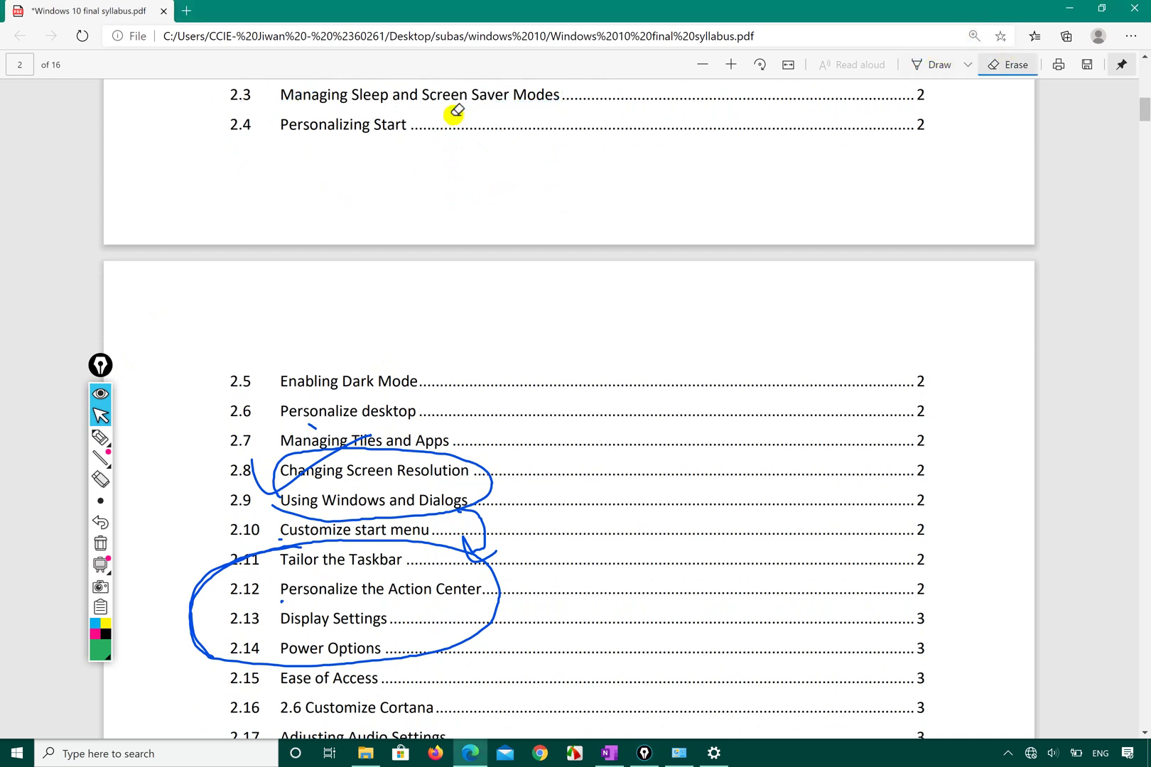
mouse_move(455, 112)
mouse_down()
mouse_move(336, 603)
mouse_move(338, 518)
mouse_up()
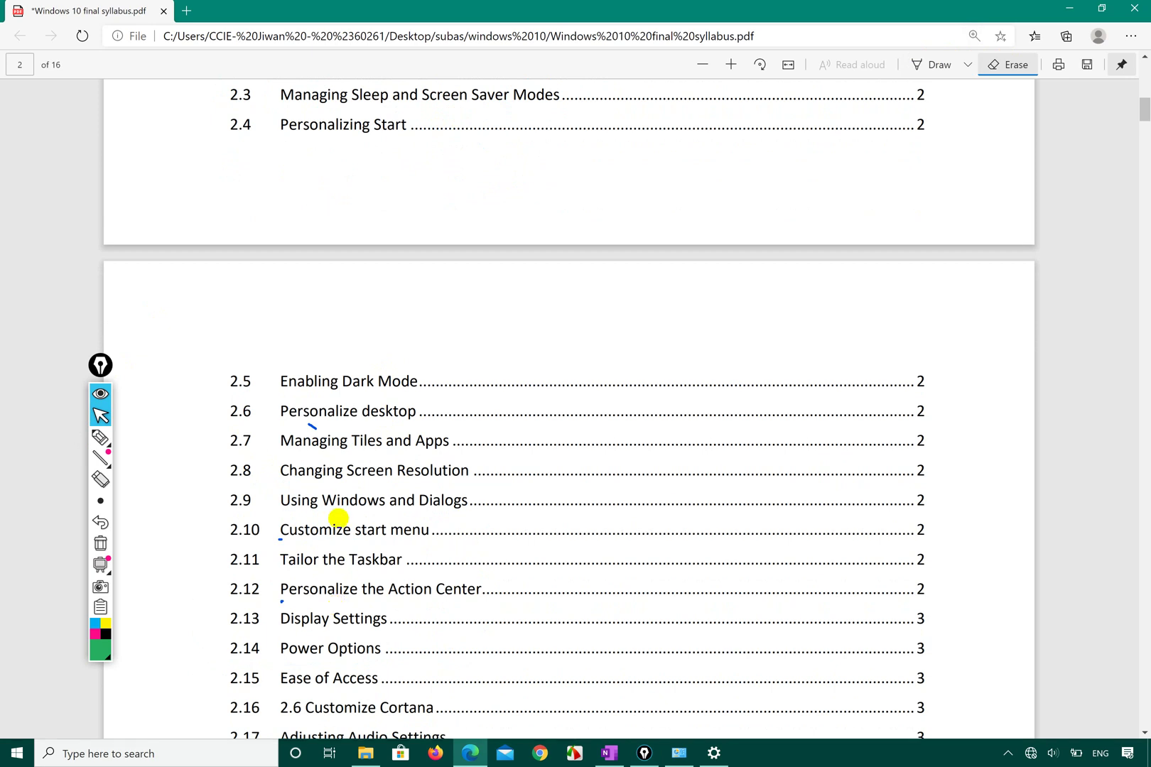
Show the desktop and outline the whole screen area with green pen strokes.
key(super+d)
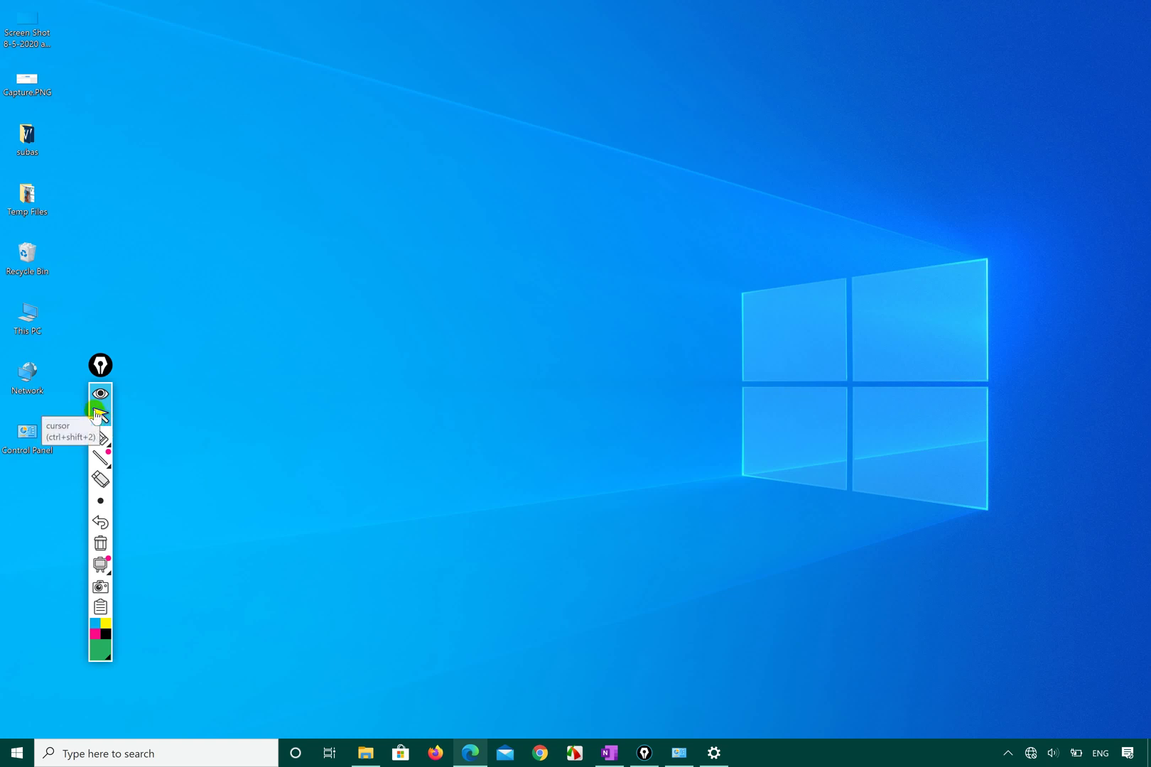
click(108, 437)
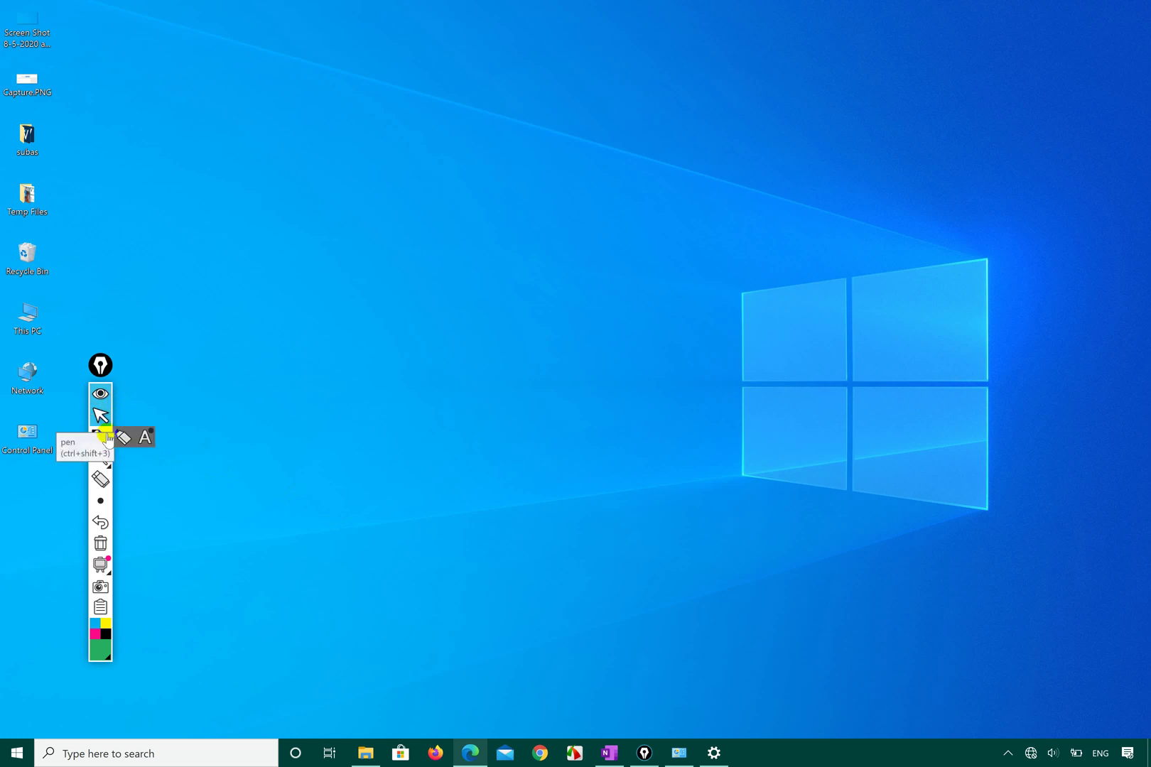
click(108, 437)
drag(3, 6, 3, 168)
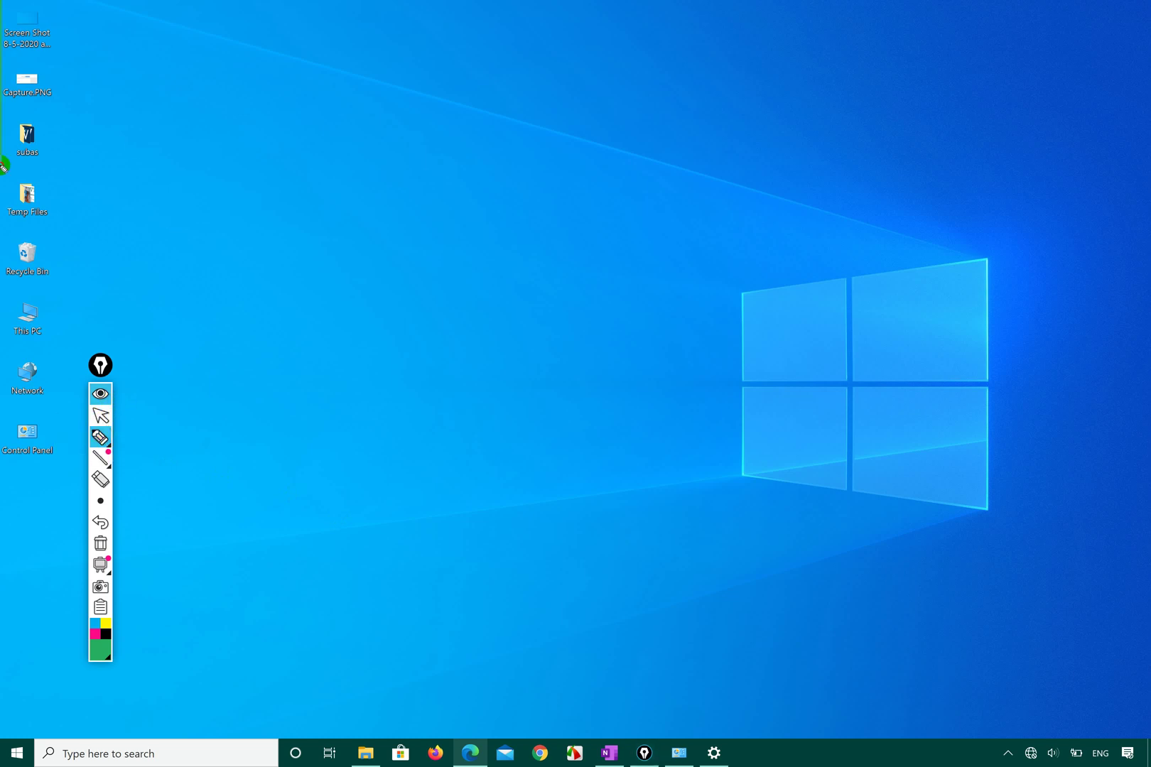
mouse_move(4, 556)
mouse_down()
mouse_move(166, 656)
mouse_move(569, 642)
mouse_move(1146, 341)
mouse_move(1145, 6)
mouse_up()
drag(895, 4, 40, 3)
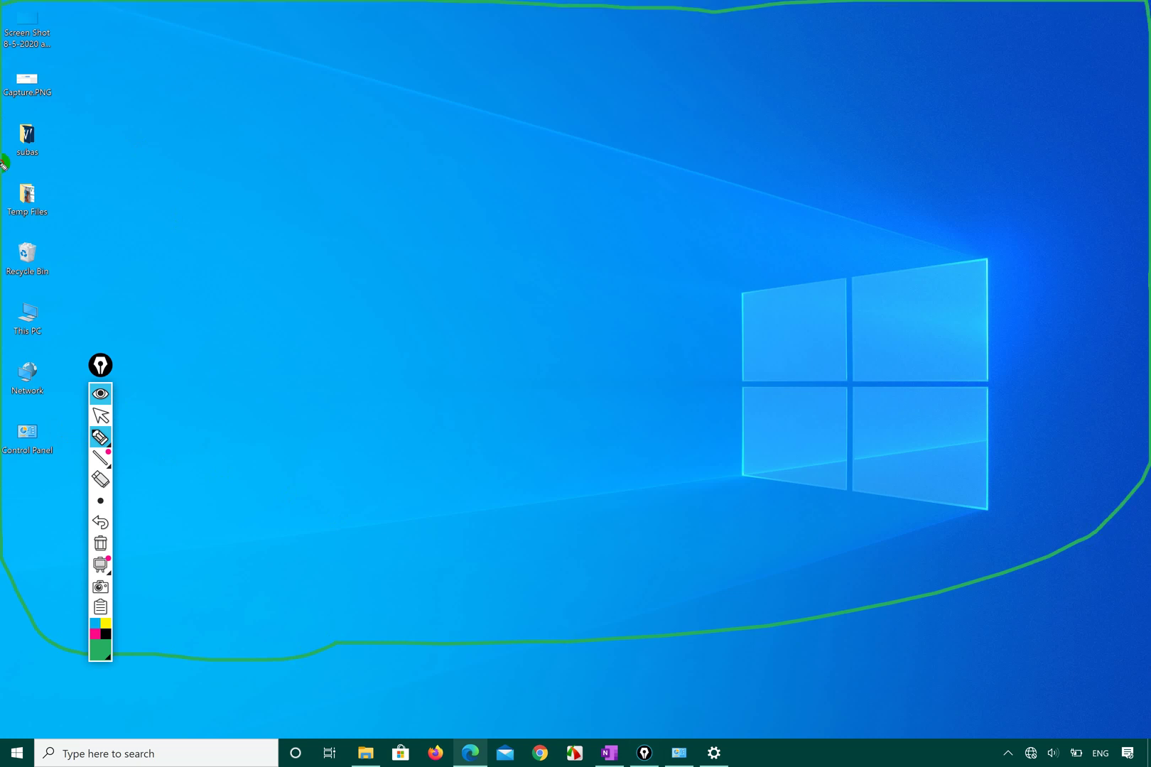
mouse_move(105, 748)
mouse_down()
mouse_move(643, 762)
mouse_move(963, 484)
mouse_move(499, 165)
mouse_up()
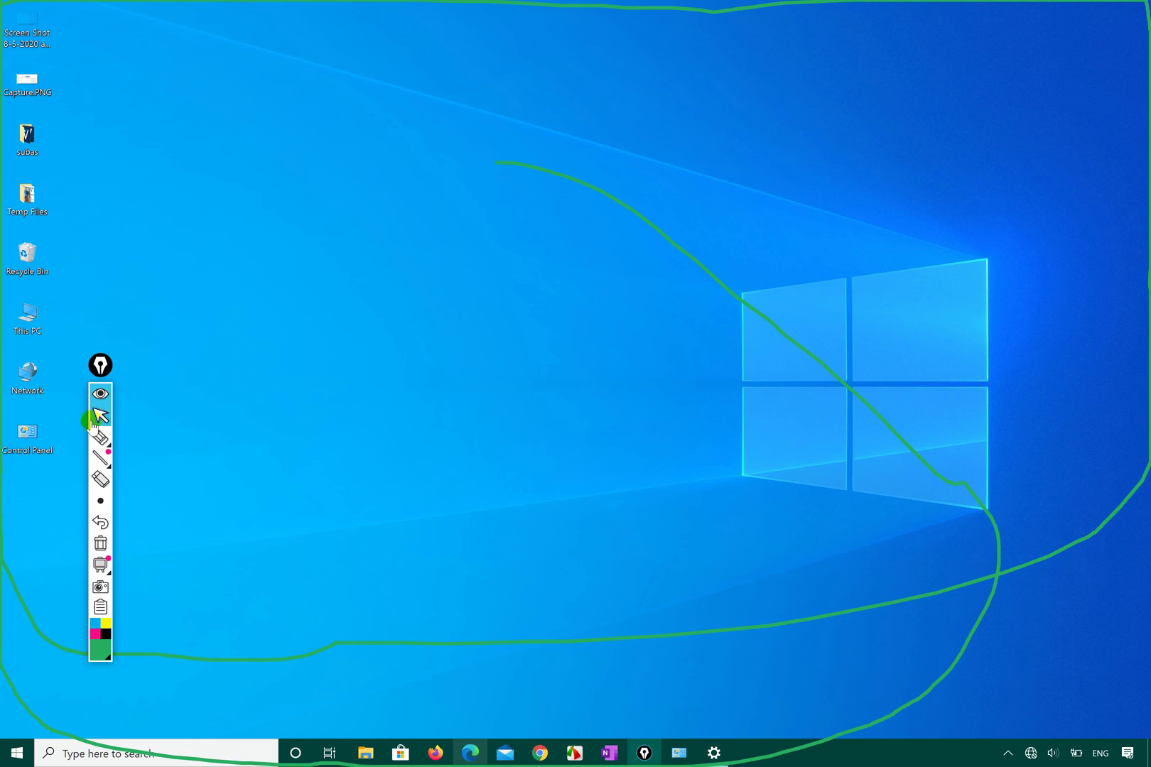
Clear the green strokes from the desktop and change the pen color to red.
mouse_move(119, 421)
key(ctrl+shift+7)
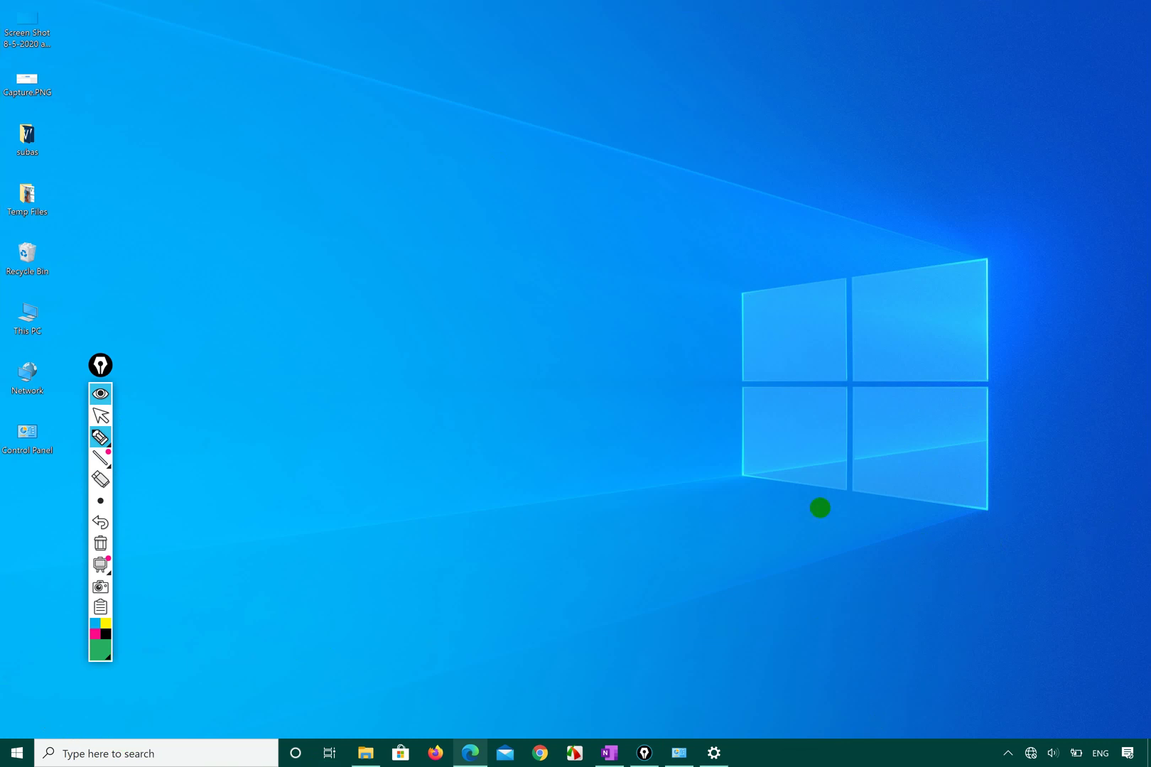
click(100, 648)
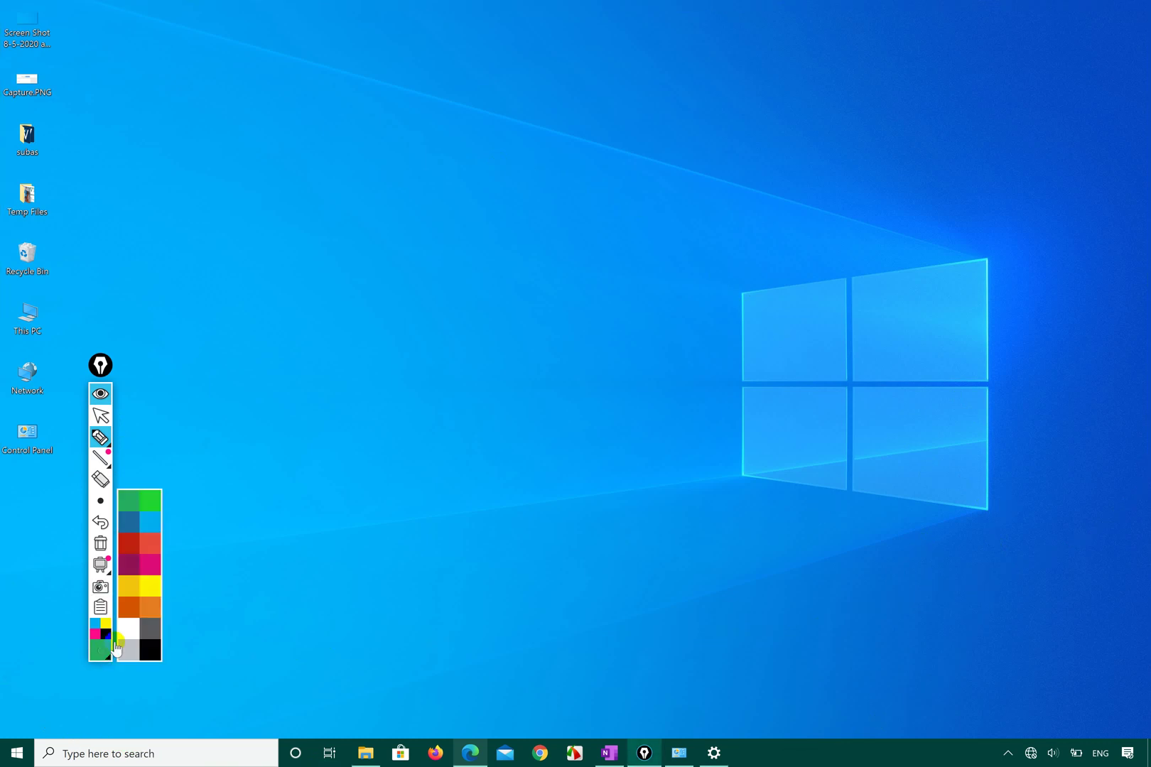
click(141, 545)
click(261, 414)
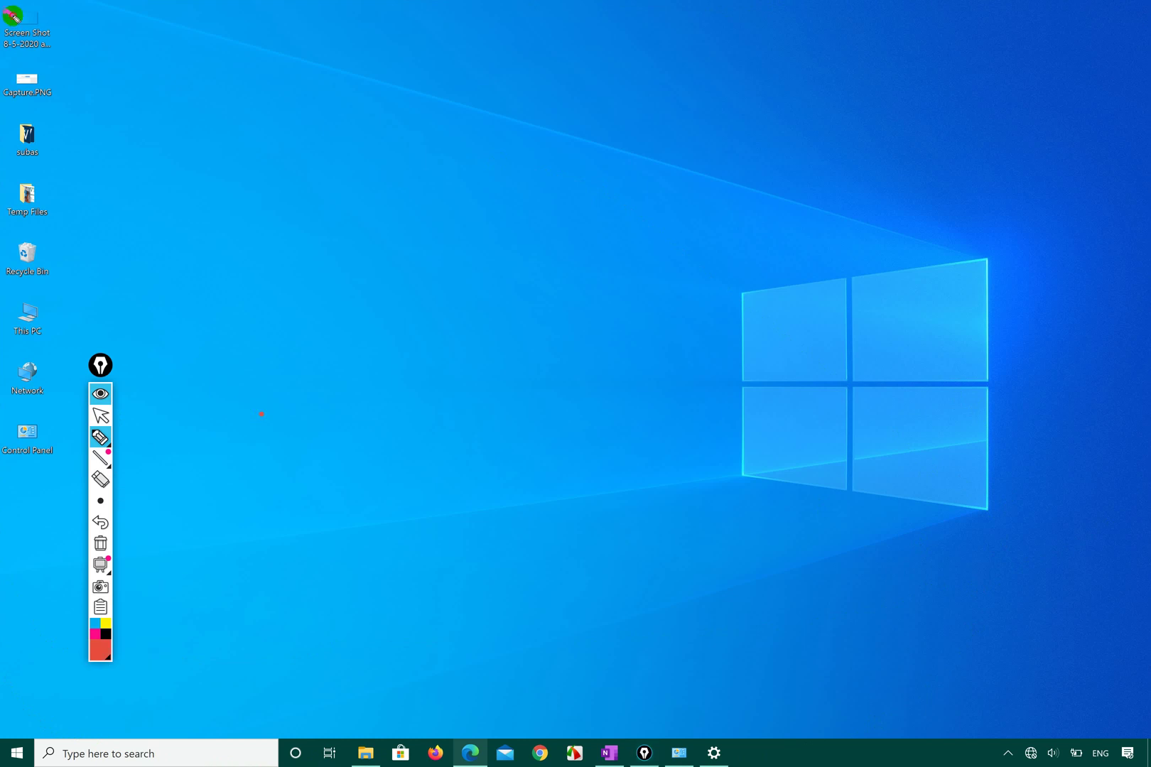
Draw two roughly parallel red pen lines along both the upper edge and the right edge of the desktop.
mouse_move(13, 17)
mouse_down()
mouse_move(1112, 22)
mouse_move(1138, 750)
mouse_move(1139, 731)
mouse_up()
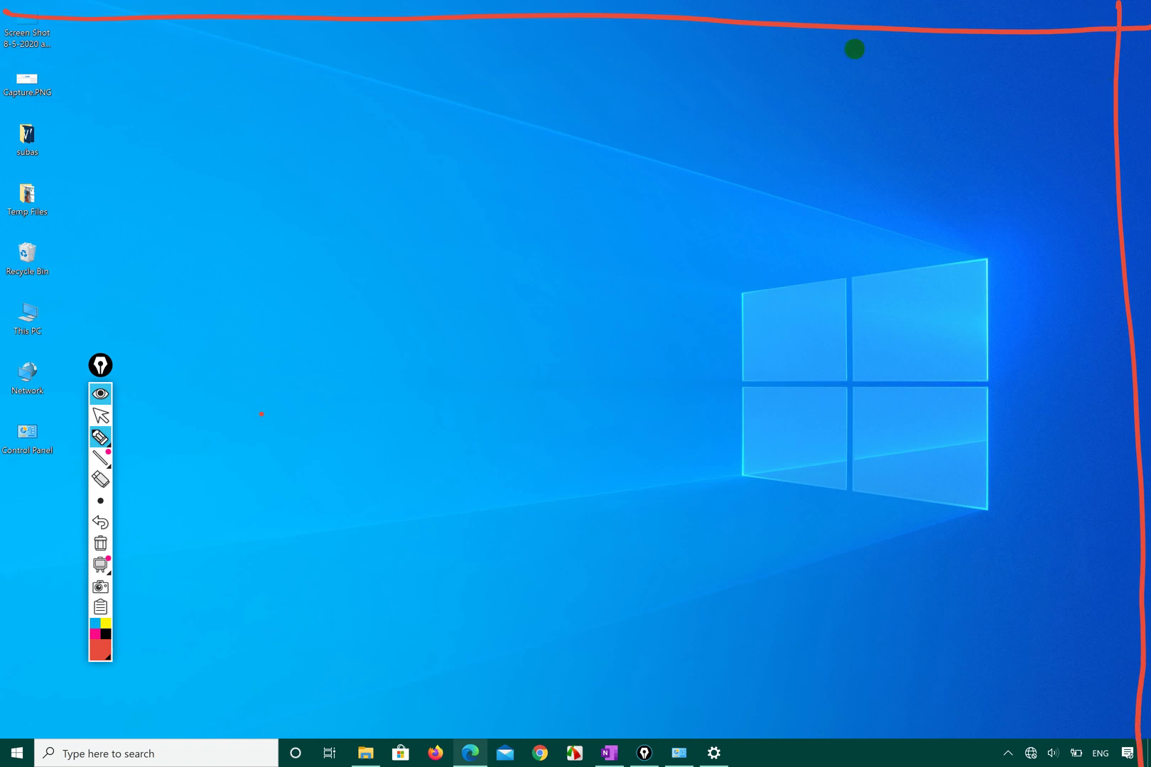
click(102, 438)
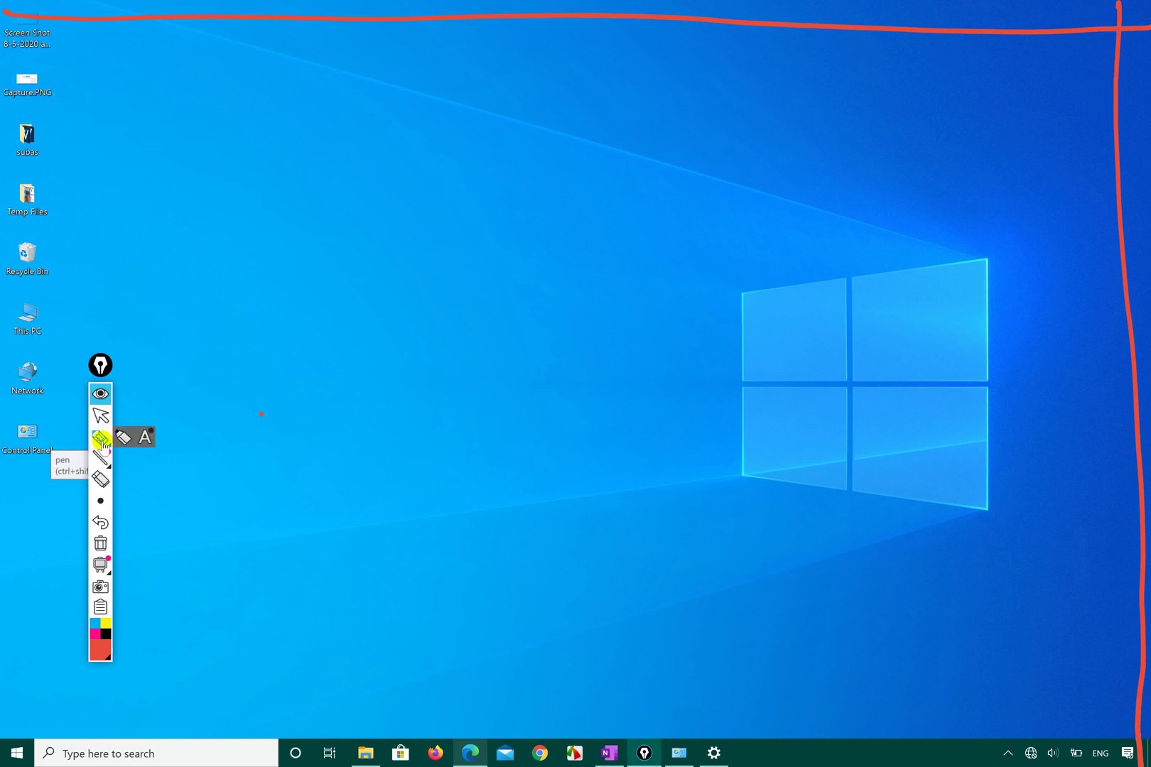
click(338, 372)
drag(6, 45, 1150, 72)
mouse_move(1092, 1)
mouse_down()
mouse_move(1104, 629)
mouse_move(1131, 758)
mouse_up()
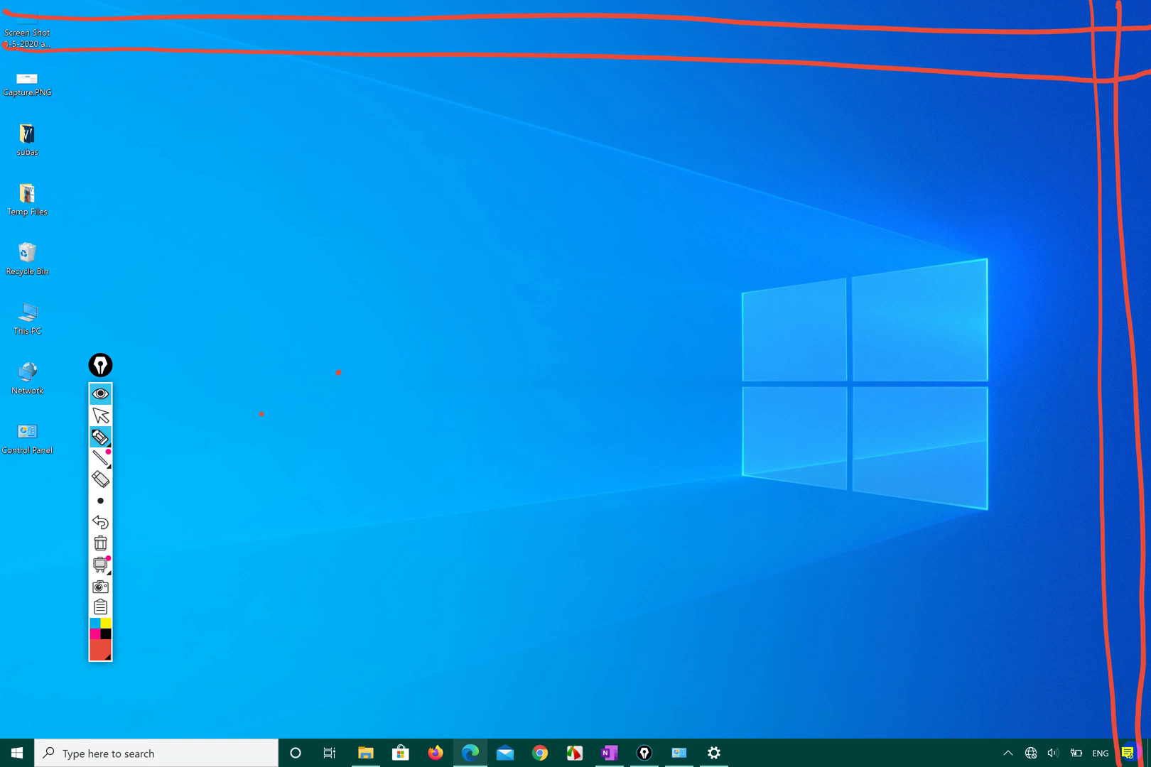
Clear all the red pen lines and stray red dots from the desktop.
key(ctrl+z)
key(ctrl+z)
key(ctrl+z)
key(ctrl+z)
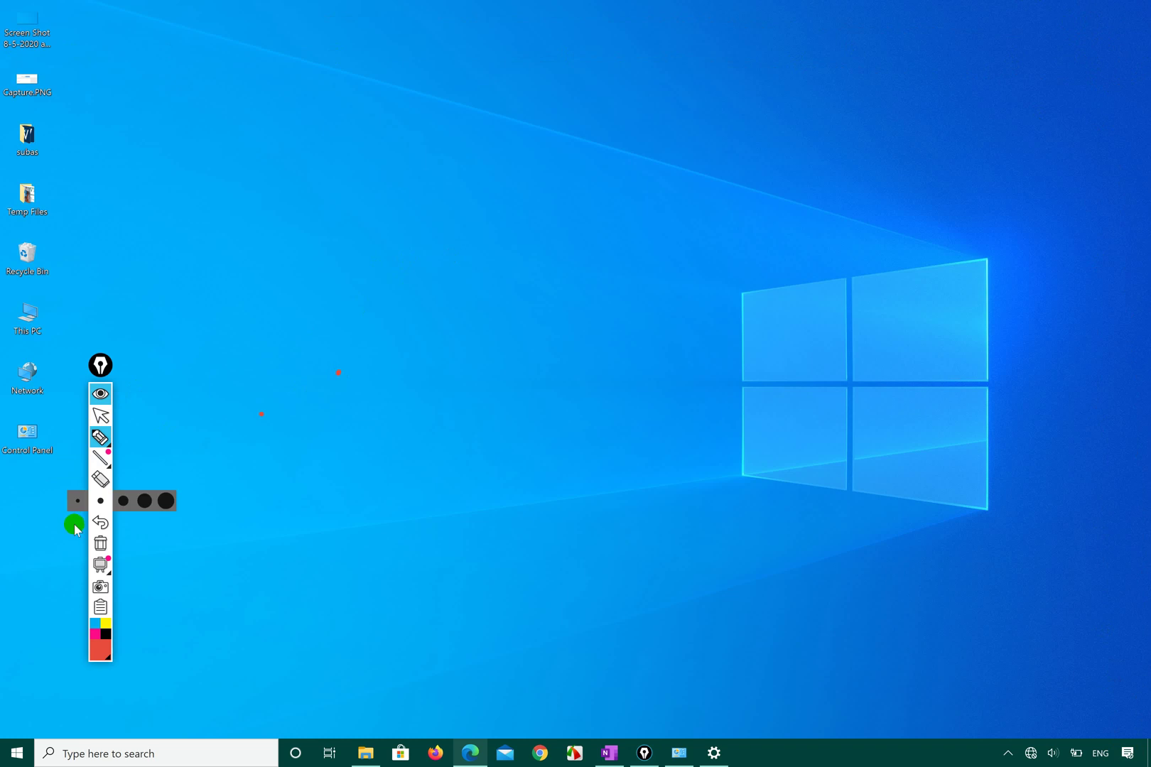
click(100, 543)
click(95, 395)
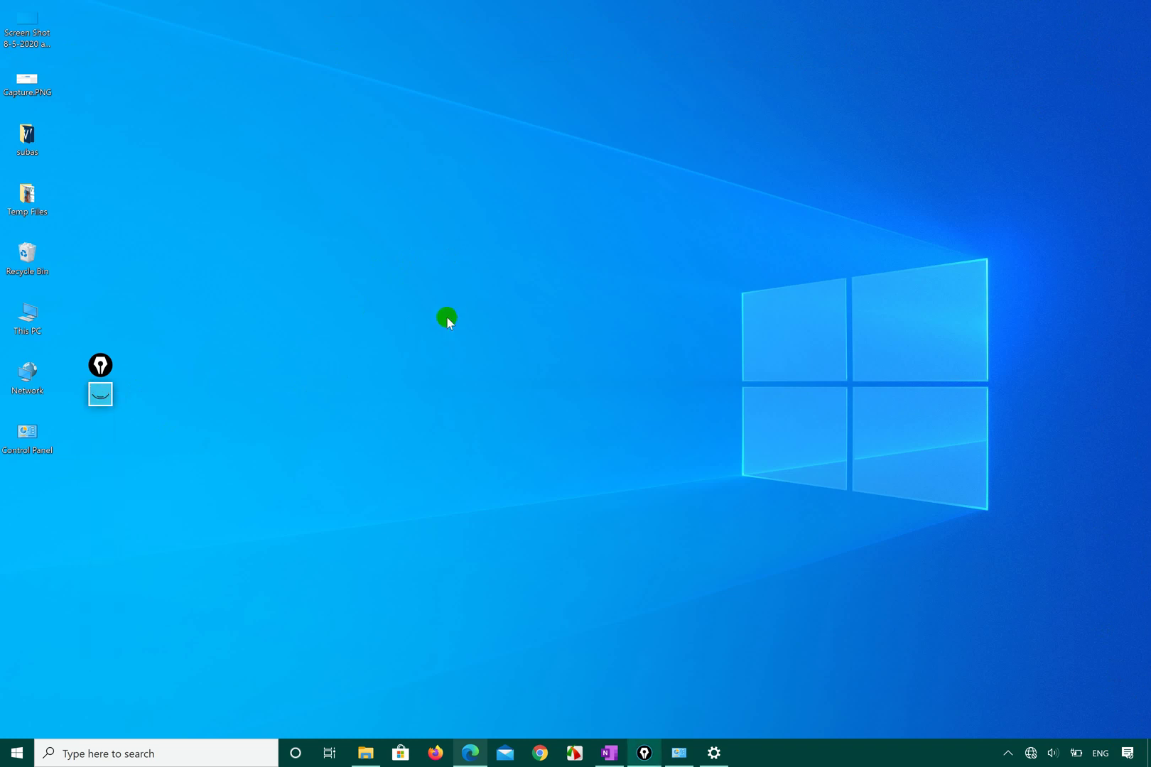
click(100, 398)
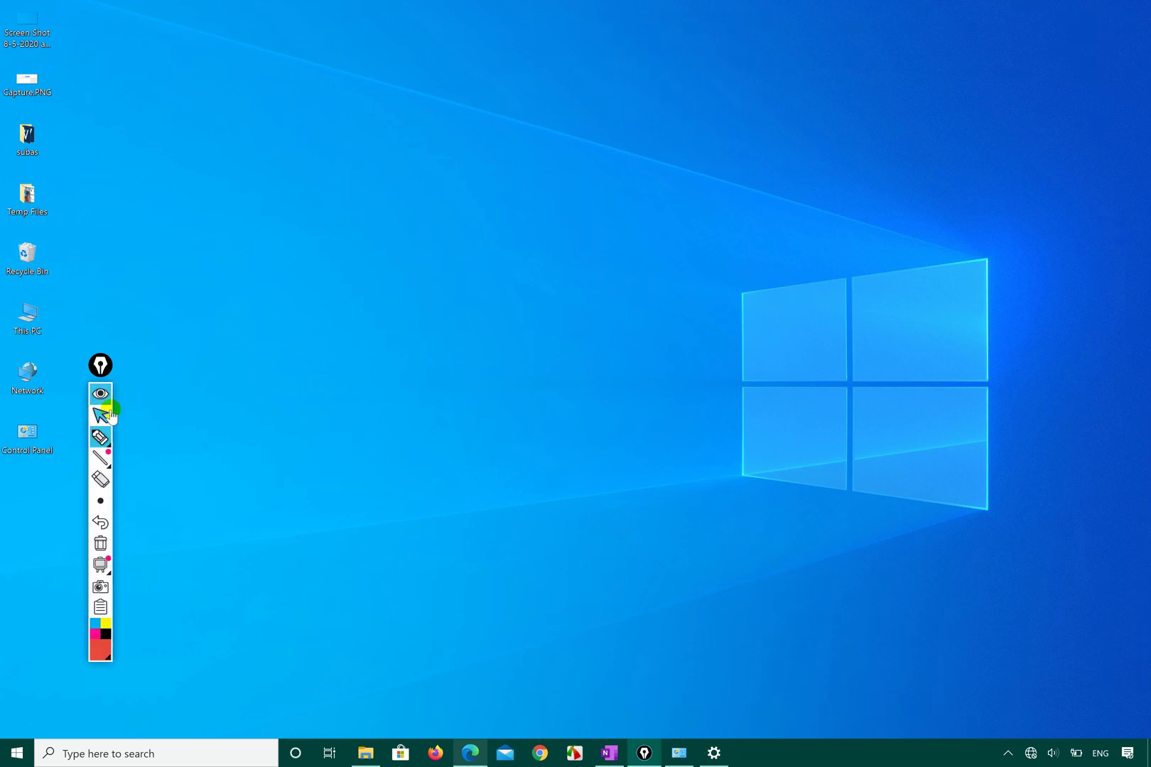
Leave pen mode, open the desktop's display settings and maximize the Settings window.
click(100, 414)
drag(162, 147, 554, 502)
drag(69, 14, 267, 267)
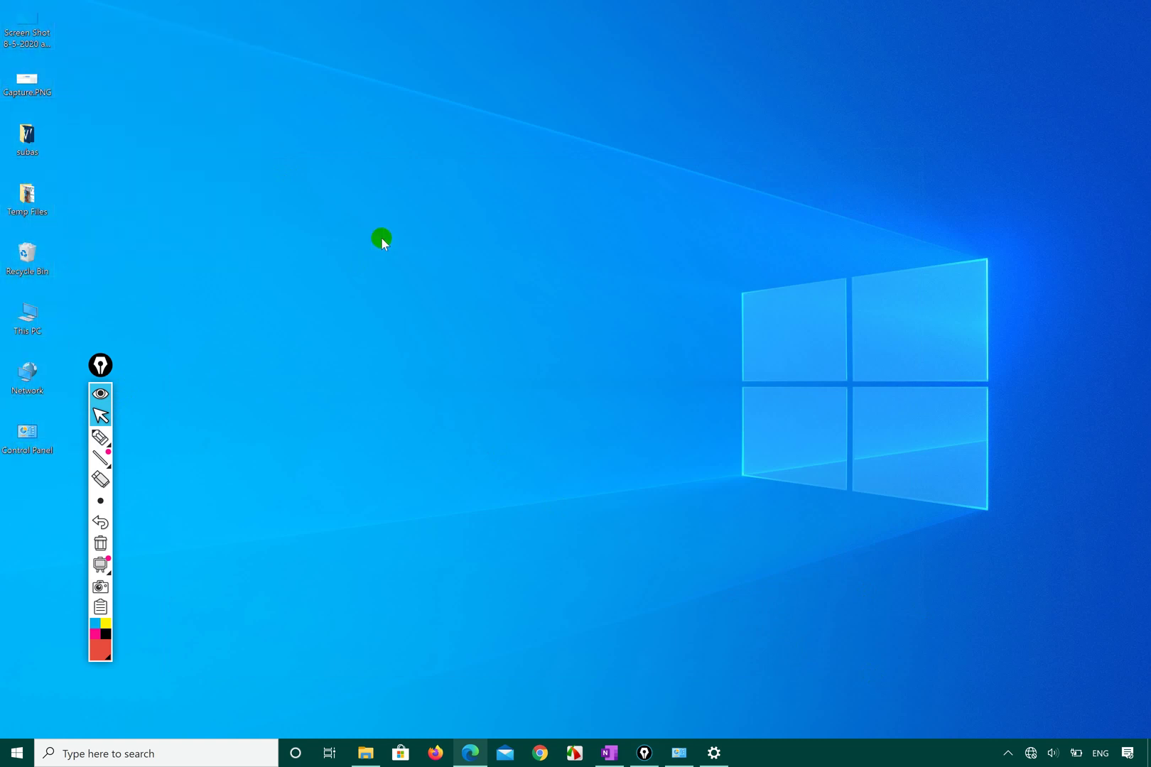
right_click(447, 131)
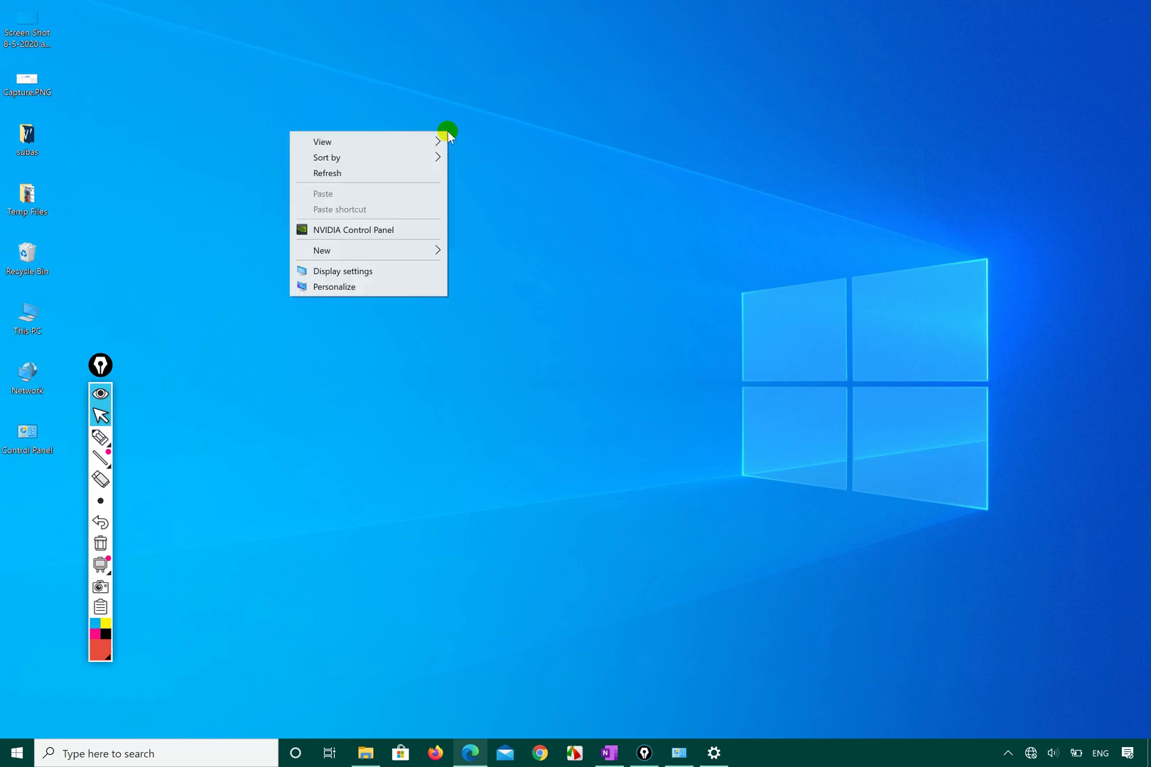
click(341, 272)
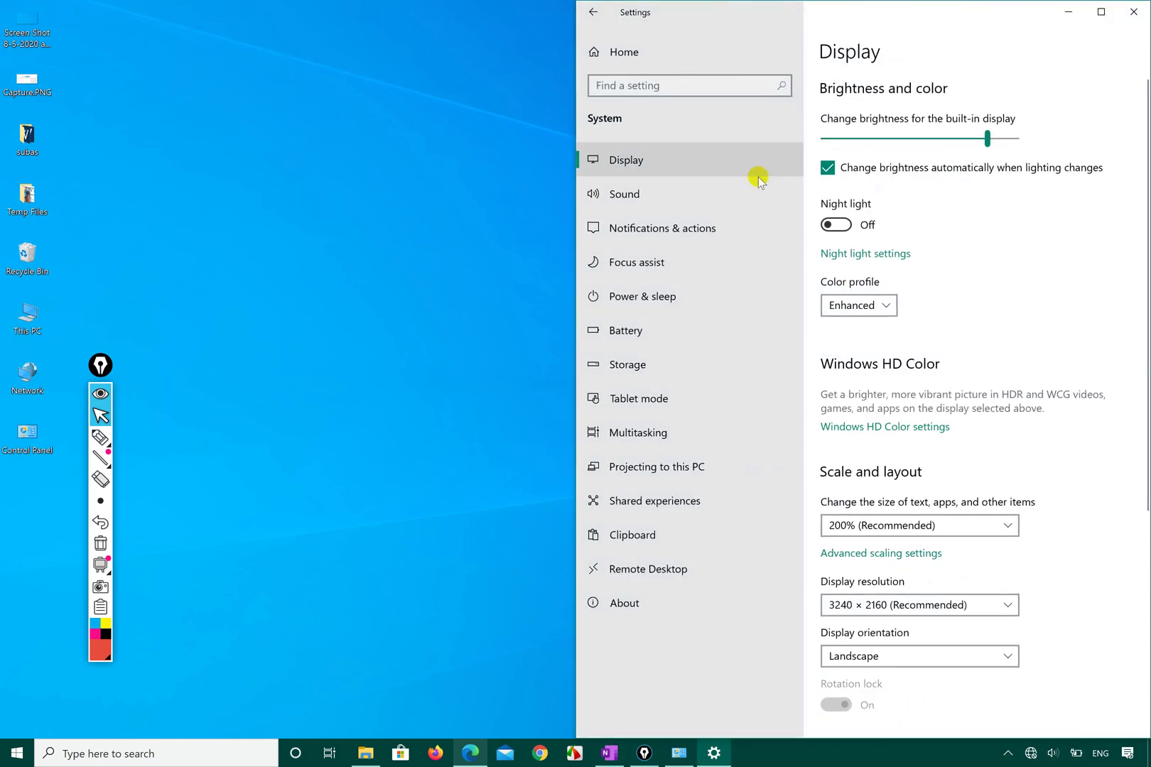
click(1101, 11)
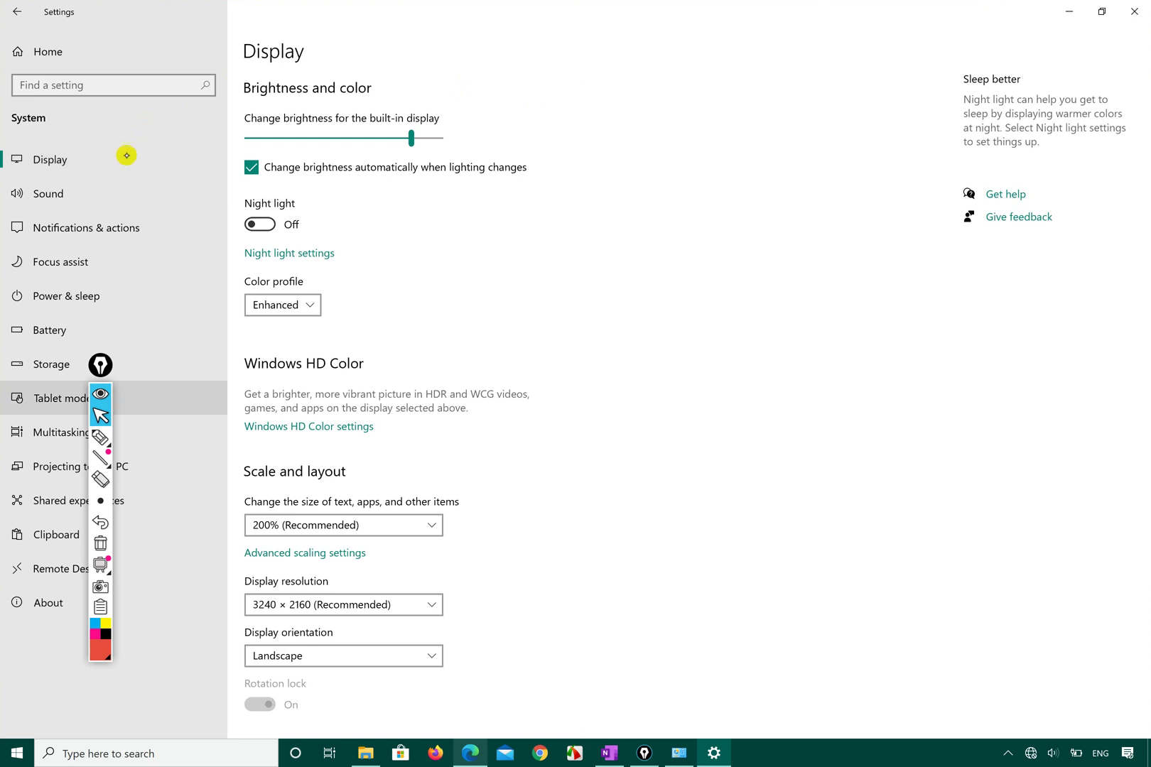
Circle the Display resolution setting with the red pen, removing any extra stroke.
click(100, 437)
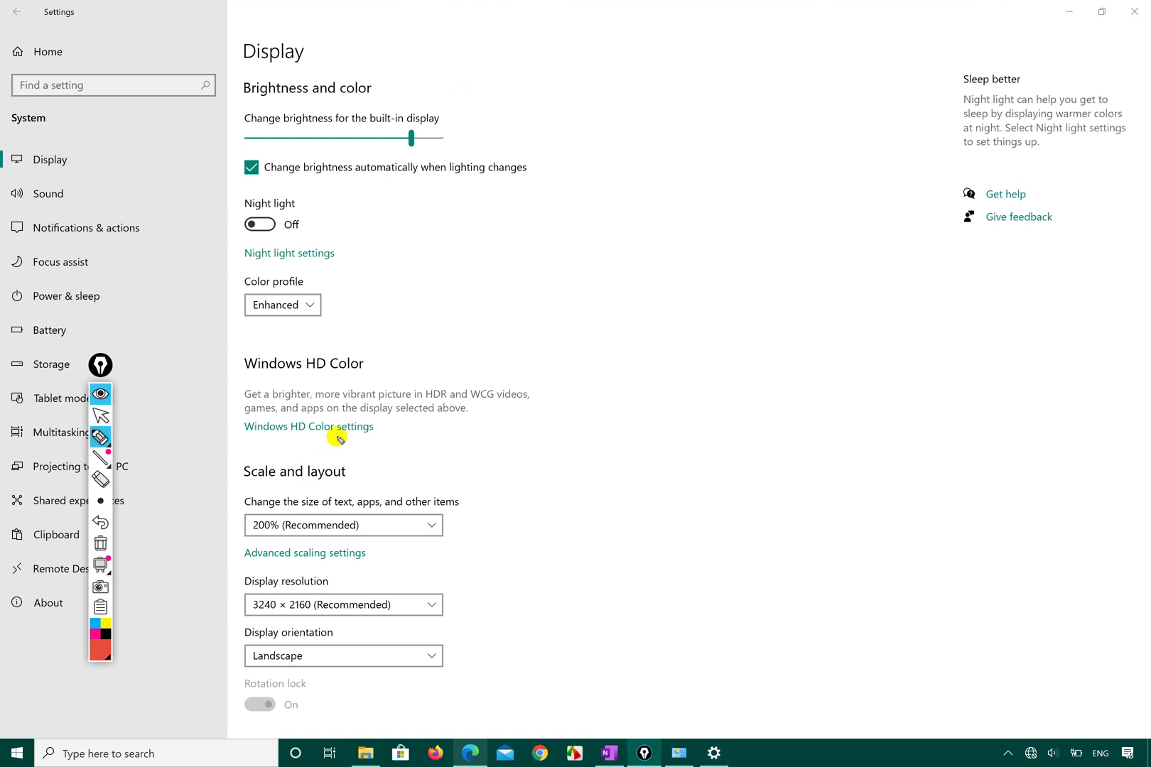
drag(419, 487, 409, 485)
mouse_move(419, 565)
mouse_down()
mouse_move(264, 561)
mouse_move(234, 629)
mouse_move(458, 629)
mouse_move(387, 552)
mouse_move(240, 608)
mouse_move(410, 632)
mouse_move(444, 565)
mouse_move(397, 559)
mouse_up()
key(ctrl+z)
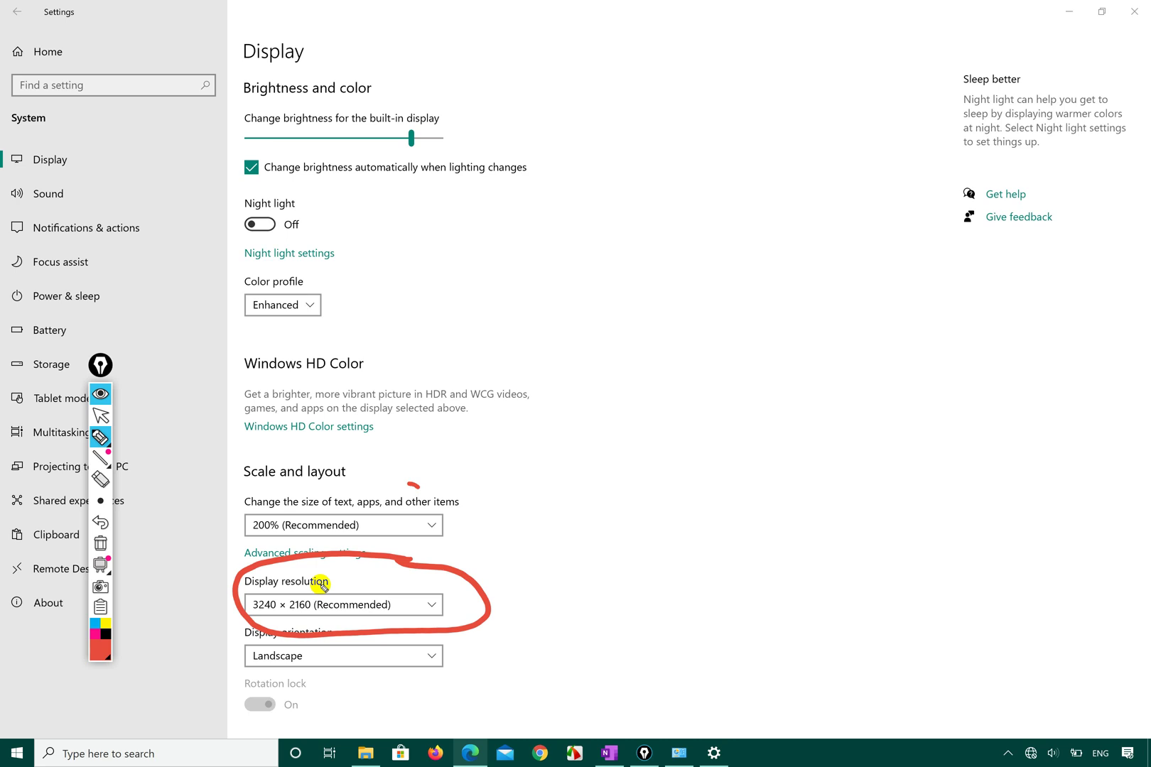
click(101, 415)
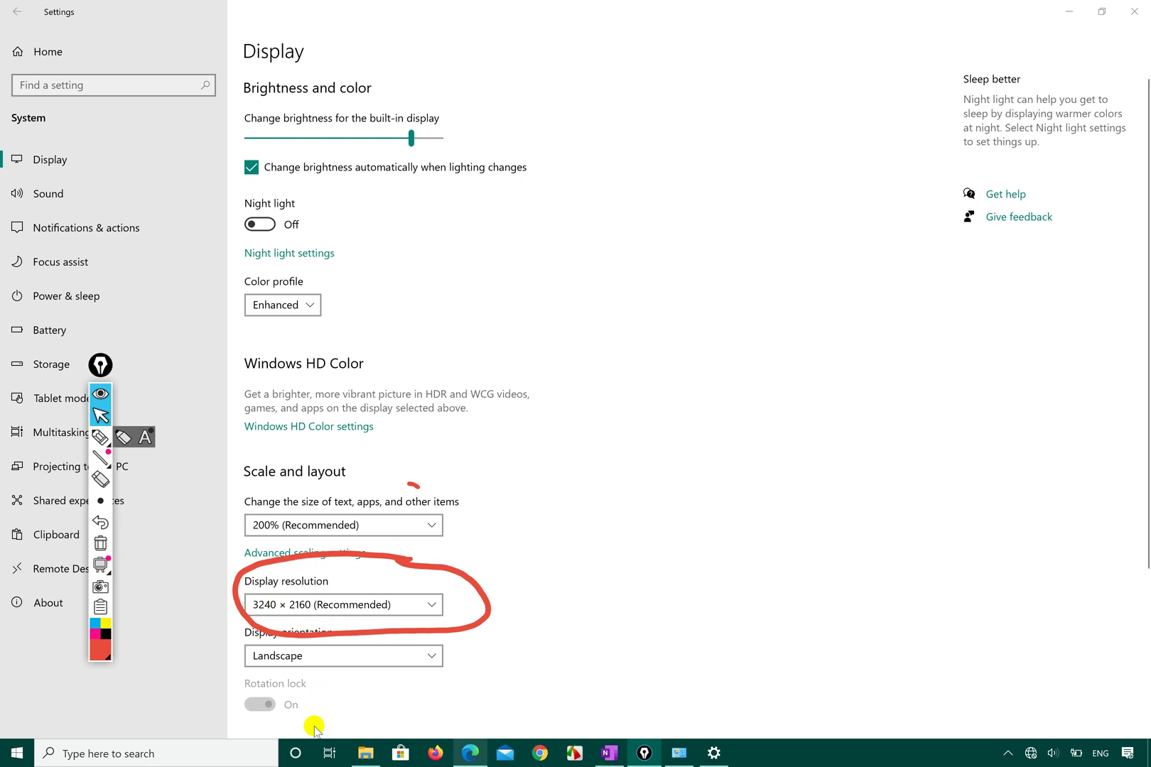
Try marking the upper and right edges of the Settings window with double red pen lines.
click(101, 437)
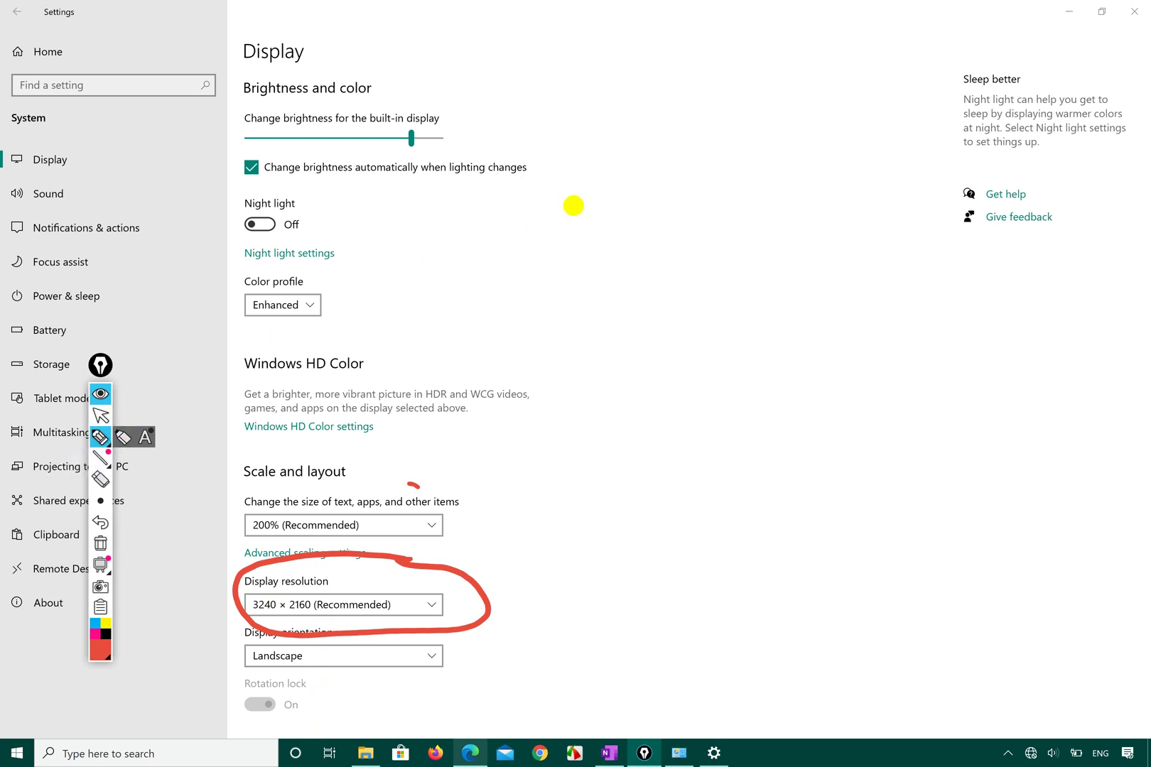
mouse_move(4, 41)
mouse_down()
mouse_move(701, 30)
mouse_move(1147, 48)
mouse_move(1115, 134)
mouse_move(1117, 741)
mouse_up()
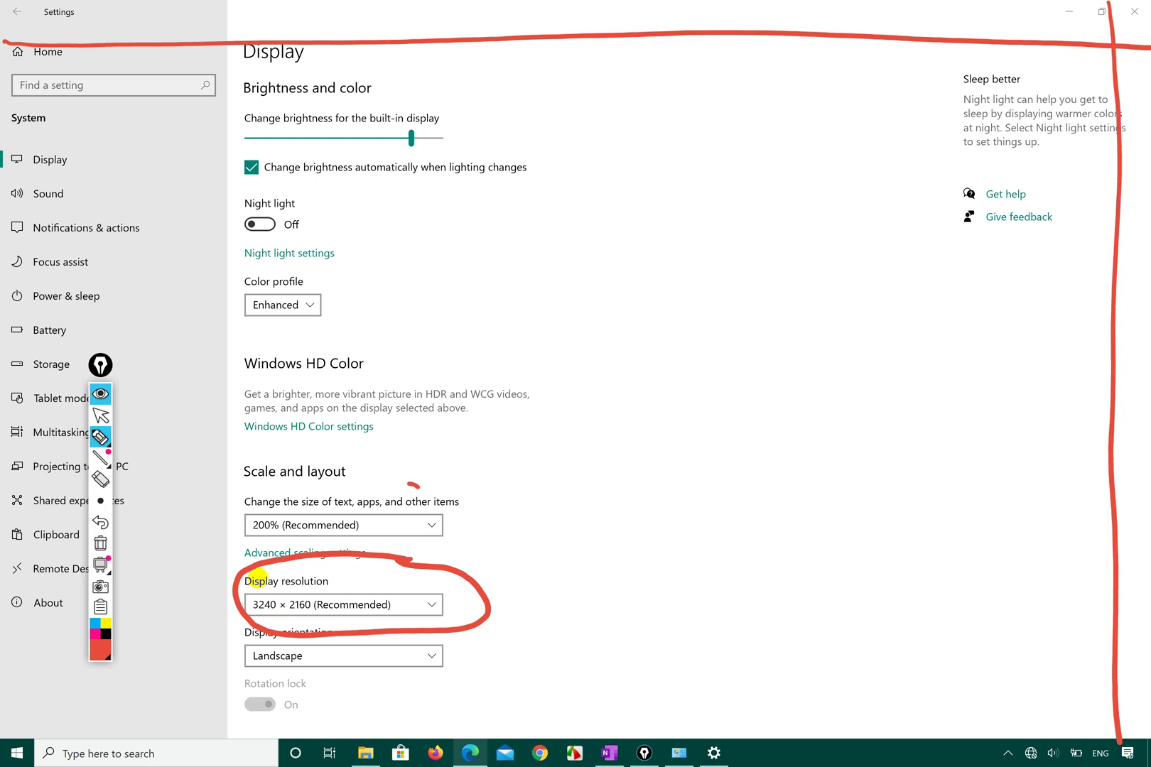
mouse_move(28, 47)
mouse_down()
mouse_move(3, 42)
mouse_move(1079, 51)
mouse_move(1107, 78)
mouse_move(1119, 700)
mouse_up()
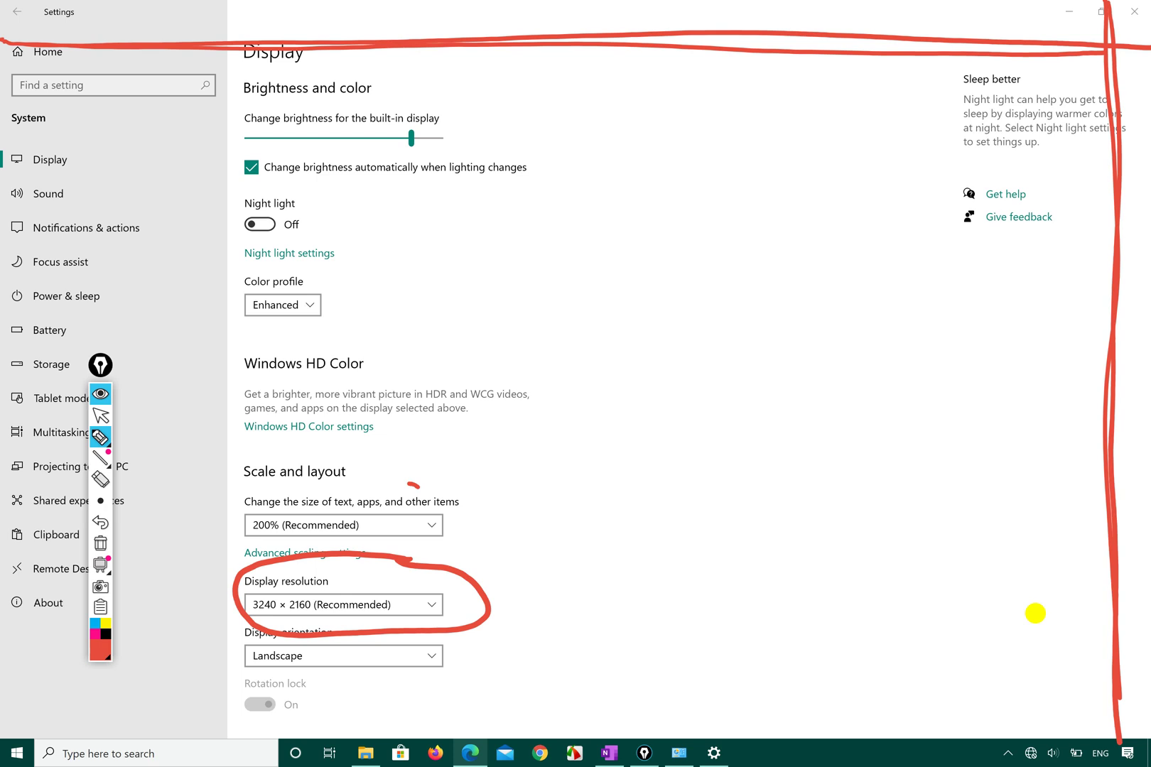
drag(1020, 26, 1030, 62)
drag(1123, 40, 1115, 62)
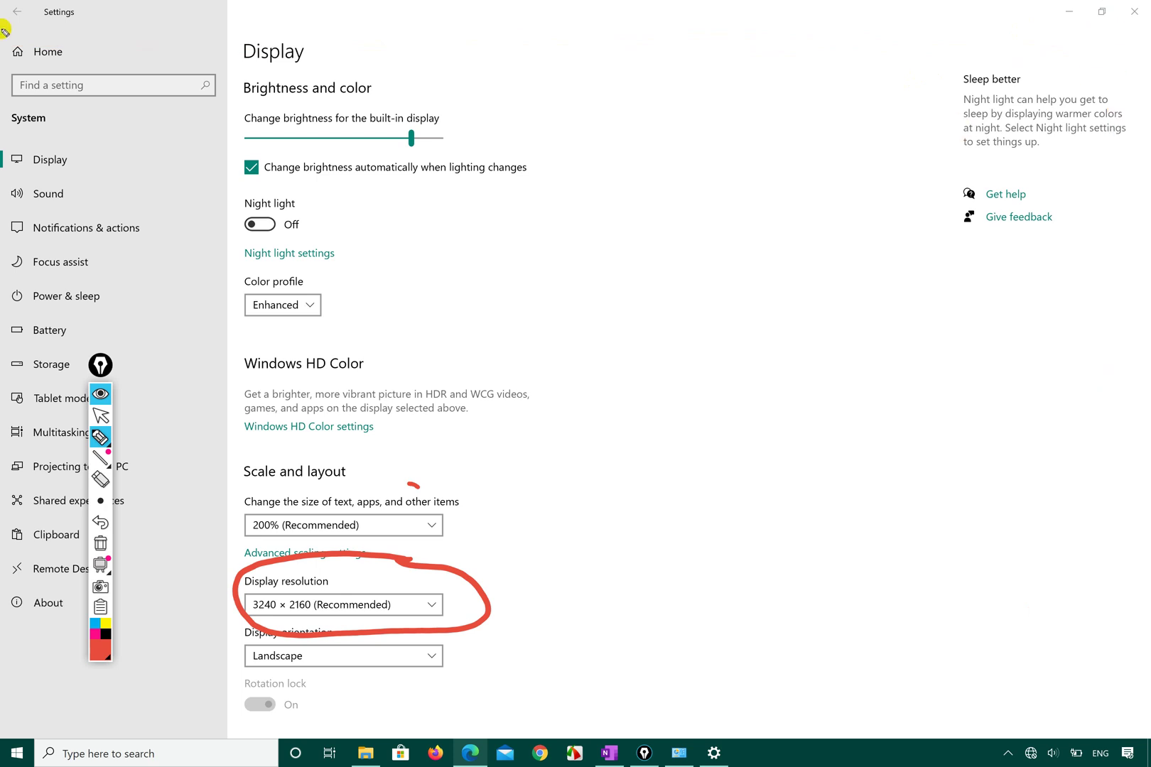
Draw a red line and a double-headed arrow across the screen's width and handwrite 3240 below them.
drag(5, 30, 1150, 46)
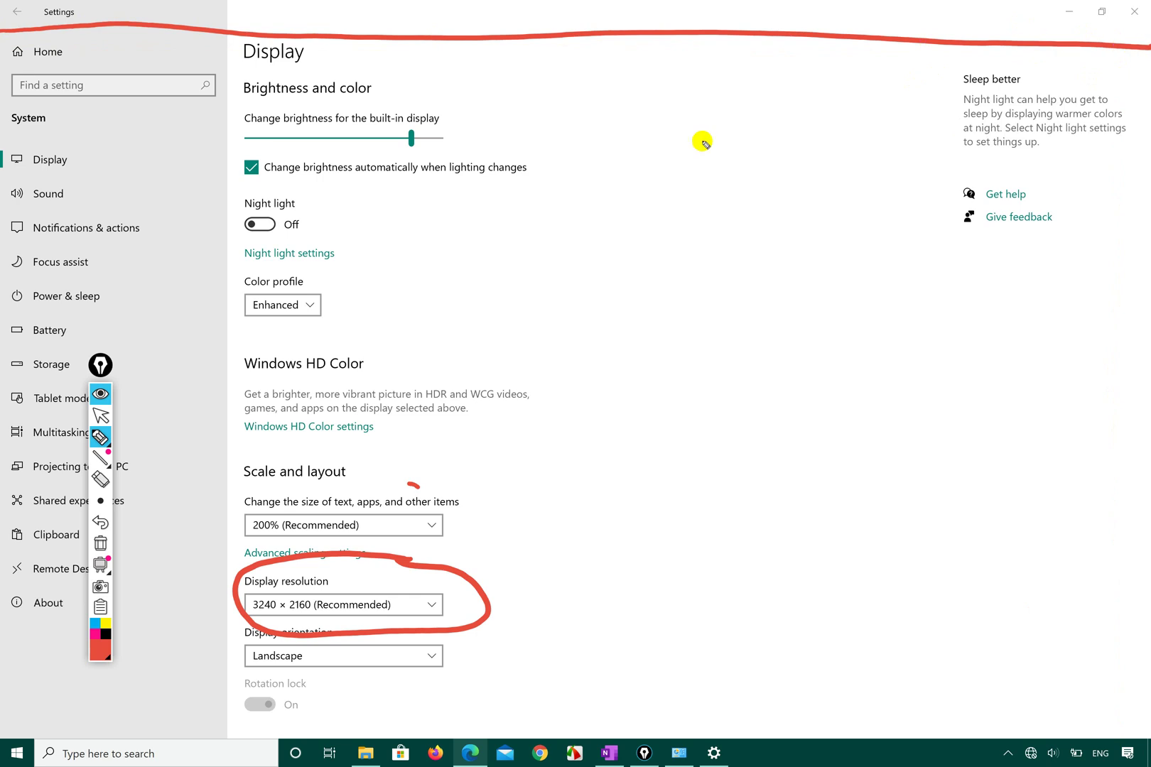
mouse_move(581, 187)
mouse_down()
mouse_move(608, 210)
mouse_move(605, 243)
mouse_up()
mouse_move(627, 188)
mouse_down()
mouse_move(638, 184)
mouse_move(671, 222)
mouse_up()
mouse_move(679, 177)
mouse_down()
mouse_move(677, 194)
mouse_move(723, 204)
mouse_up()
mouse_move(713, 176)
mouse_down()
mouse_move(713, 231)
mouse_move(749, 178)
mouse_up()
mouse_move(152, 88)
mouse_down()
mouse_move(85, 129)
mouse_move(148, 146)
mouse_up()
mouse_move(124, 122)
mouse_down()
mouse_move(1022, 62)
mouse_move(941, 89)
mouse_up()
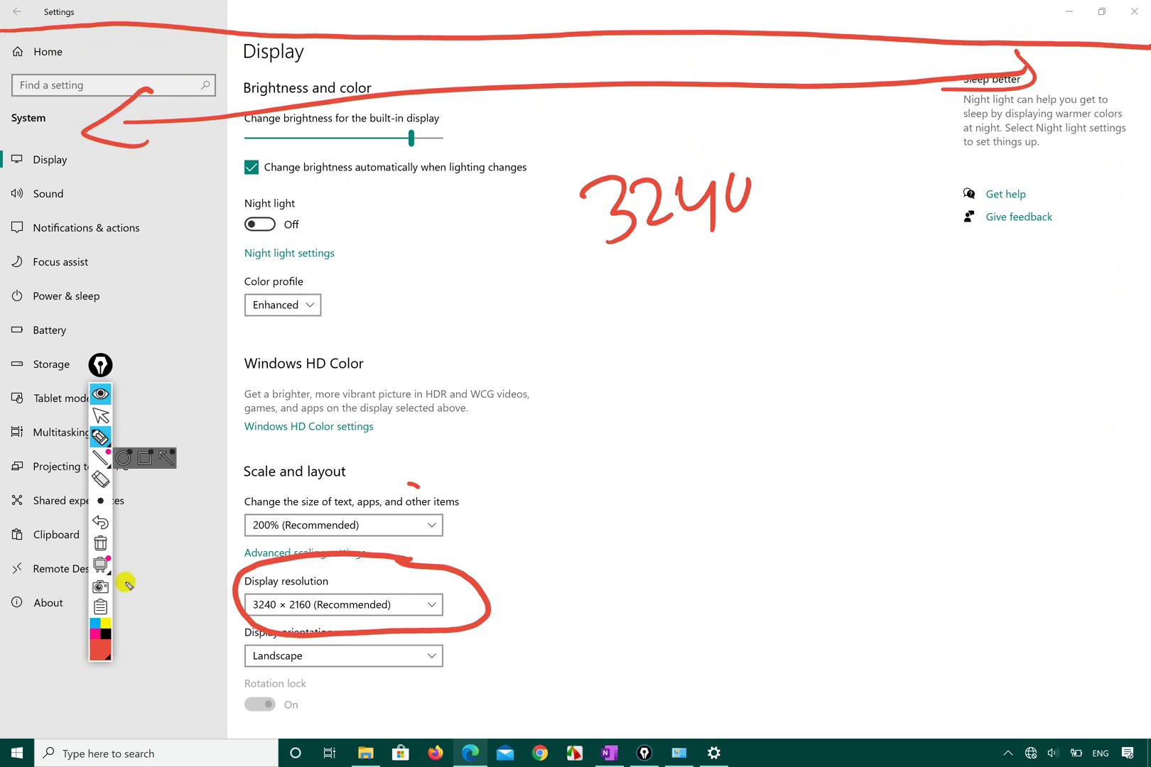
Change the pen color to green and draw a dotted row and solid lines across the upper edge of the screen.
click(100, 643)
click(152, 496)
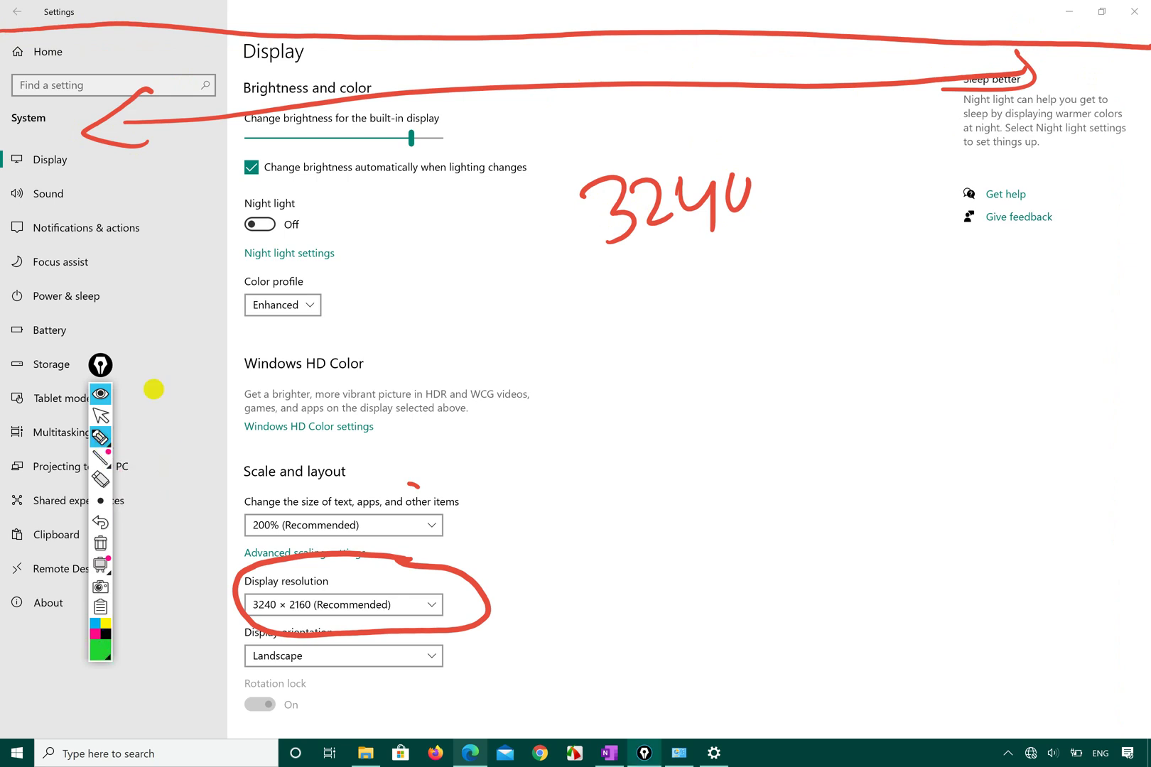
drag(29, 46, 600, 48)
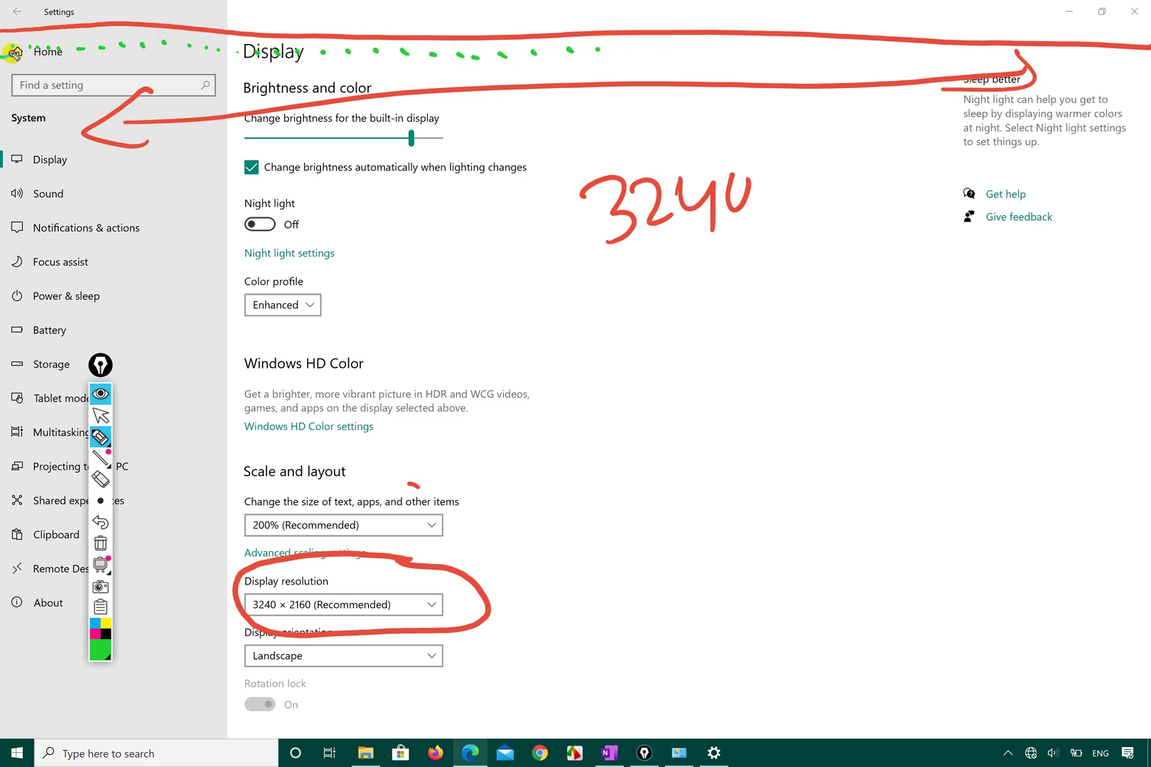
mouse_move(11, 51)
mouse_down()
mouse_move(751, 41)
mouse_move(1133, 58)
mouse_move(681, 32)
mouse_move(43, 63)
mouse_move(1144, 39)
mouse_up()
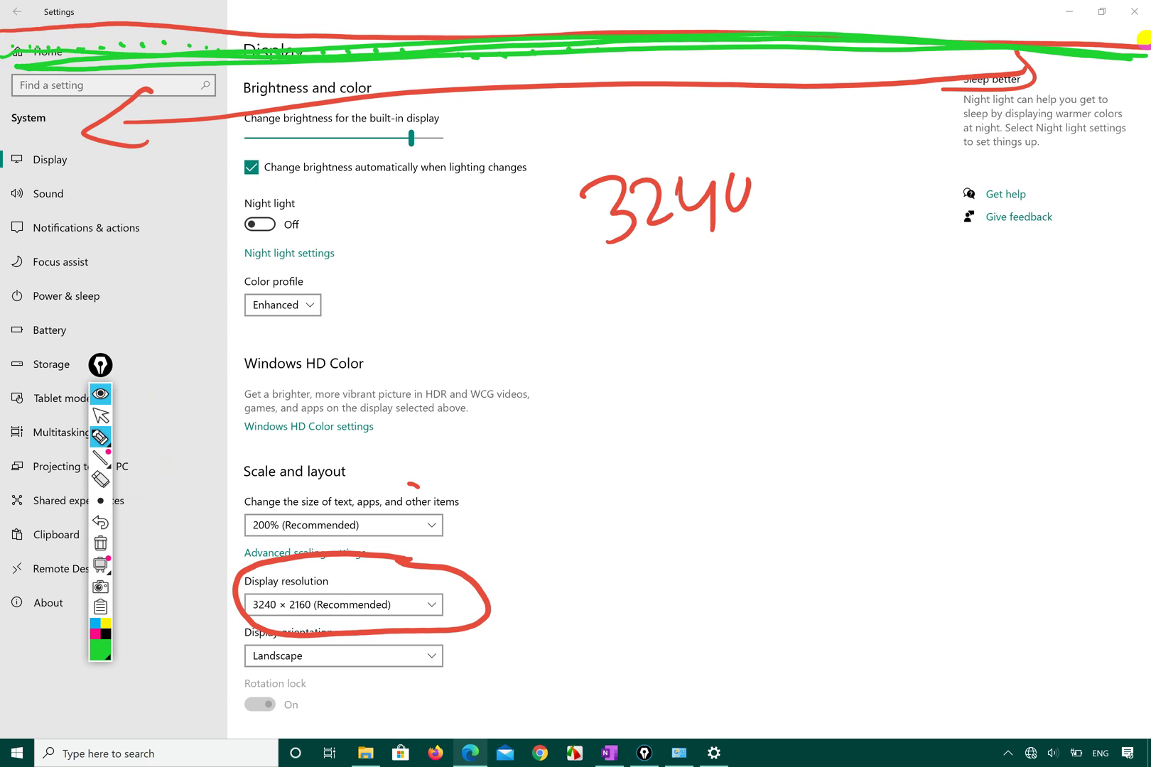
Draw a vertical green double-headed arrow near the right edge of the screen and handwrite 2160 beside it.
drag(1074, 2, 1100, 725)
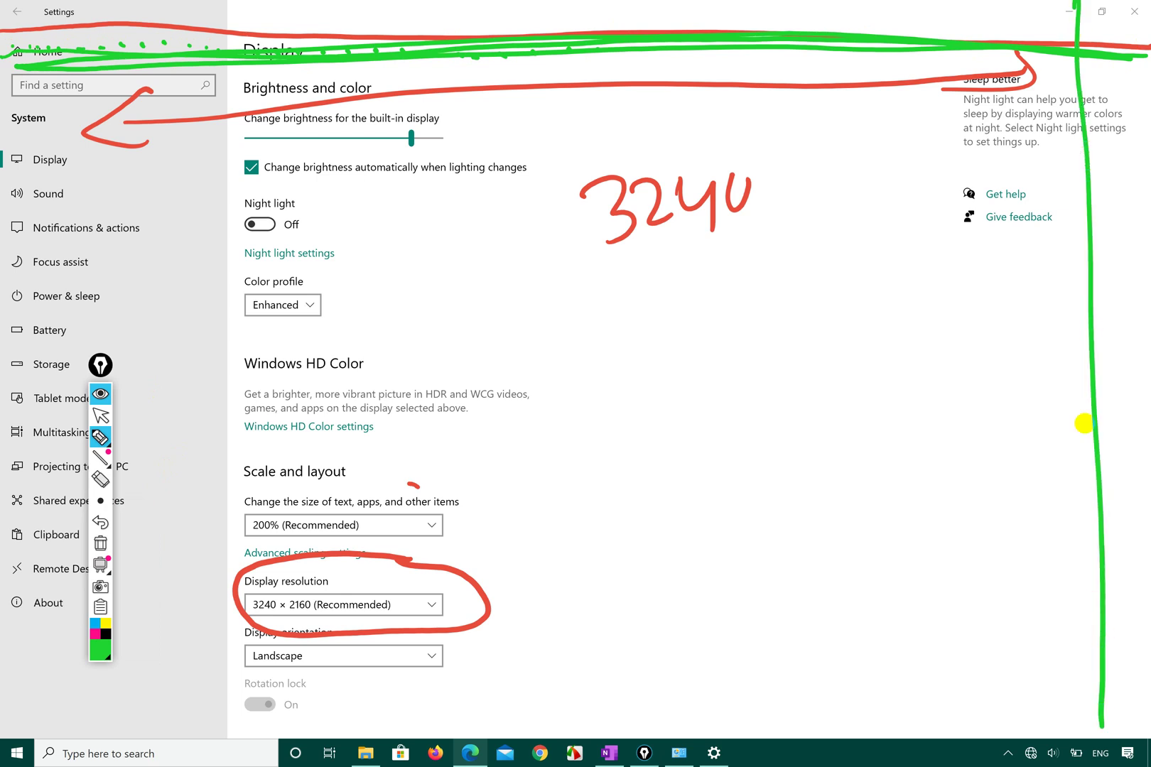
drag(1060, 32, 1074, 2)
drag(1095, 709, 1129, 700)
drag(909, 514, 937, 546)
drag(968, 498, 959, 527)
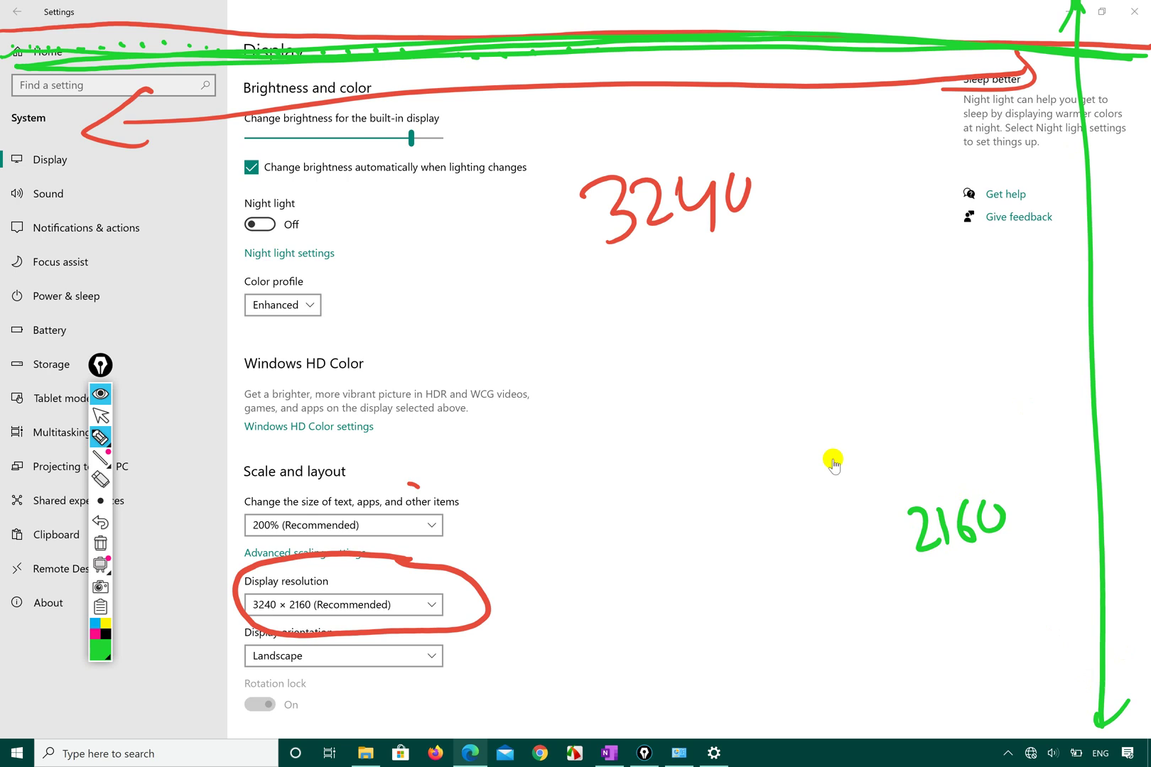
Change the pen color to black and draw a dotted column alongside the vertical green arrow.
click(100, 650)
click(151, 649)
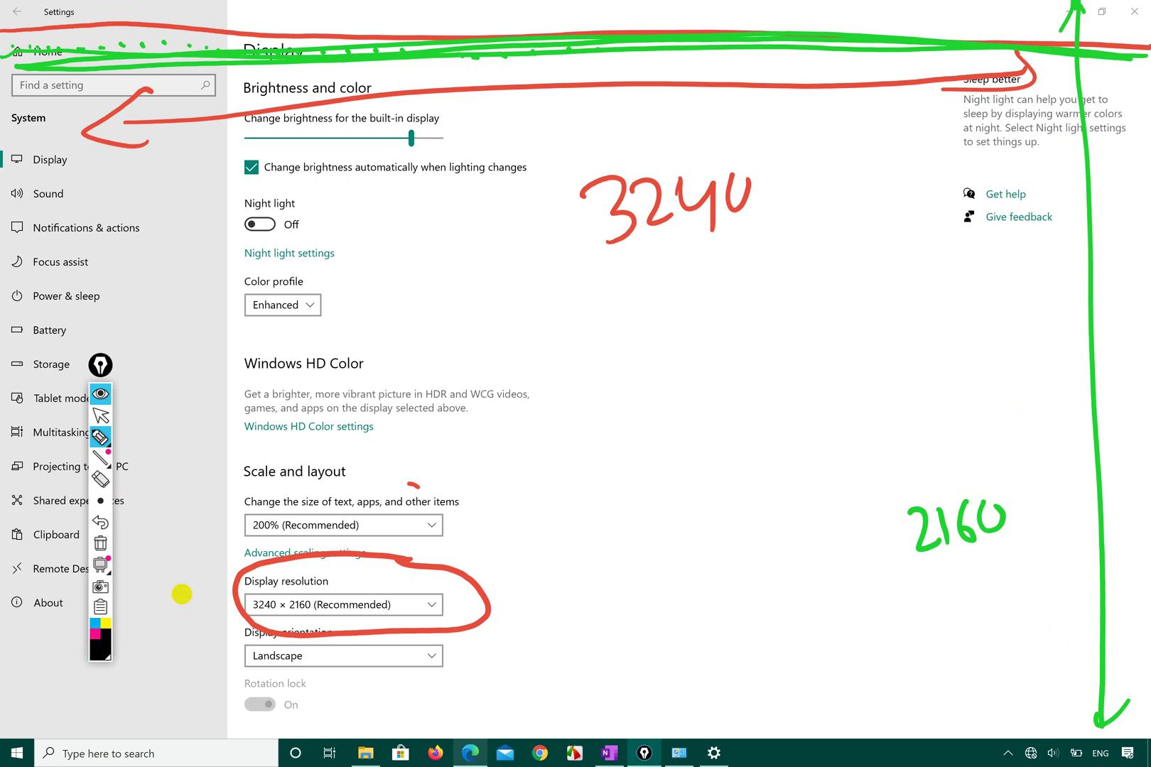
drag(1088, 10, 1115, 531)
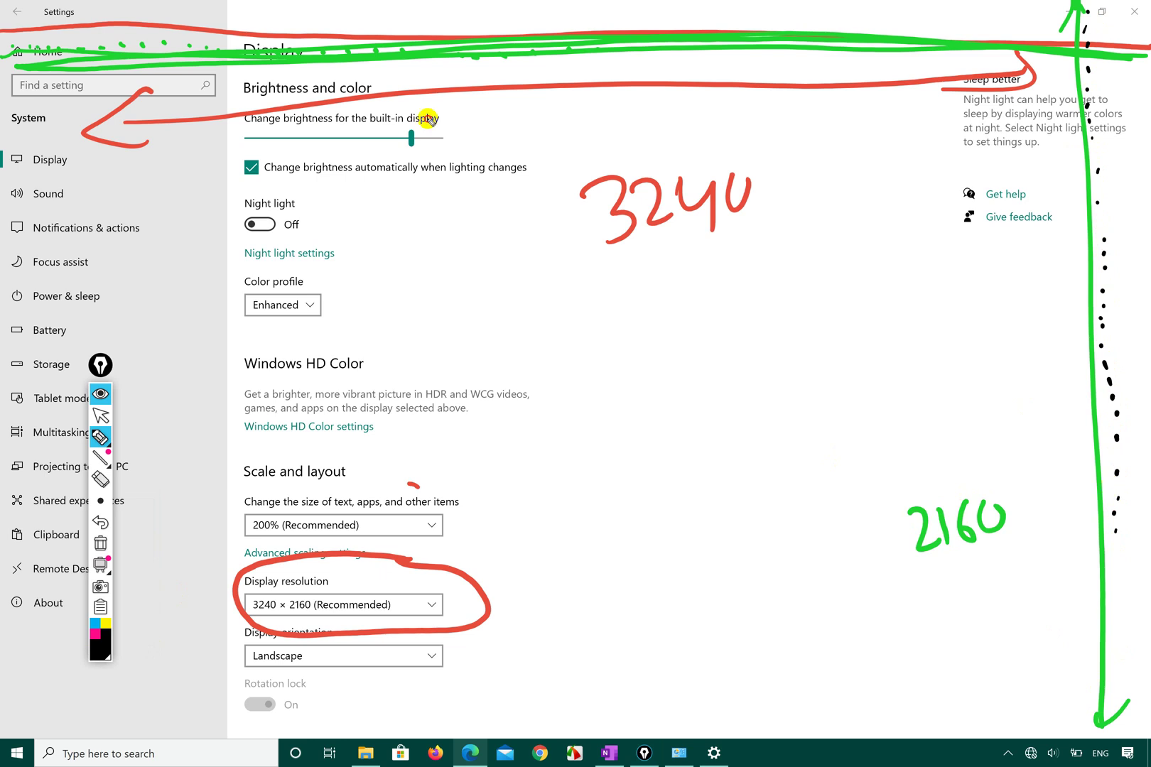
Erase the solid red and green lines across the screen's width and draw a row of black dashes below the green dots.
mouse_move(425, 77)
mouse_down()
mouse_move(437, 90)
mouse_move(403, 38)
mouse_up()
drag(111, 125, 117, 133)
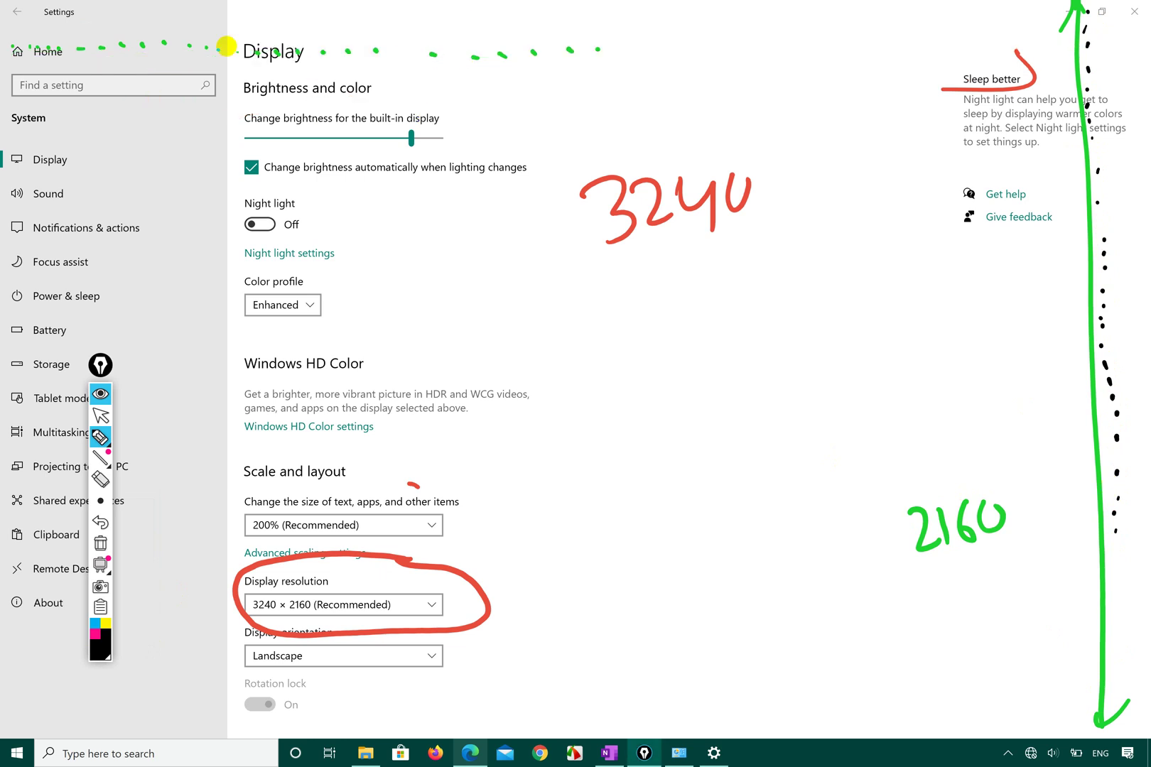
click(31, 99)
drag(59, 95, 126, 93)
drag(171, 90, 180, 90)
drag(208, 88, 261, 89)
drag(302, 88, 312, 90)
drag(443, 84, 458, 86)
drag(508, 79, 523, 78)
drag(572, 70, 581, 74)
drag(624, 66, 632, 69)
drag(675, 68, 682, 68)
drag(723, 68, 728, 69)
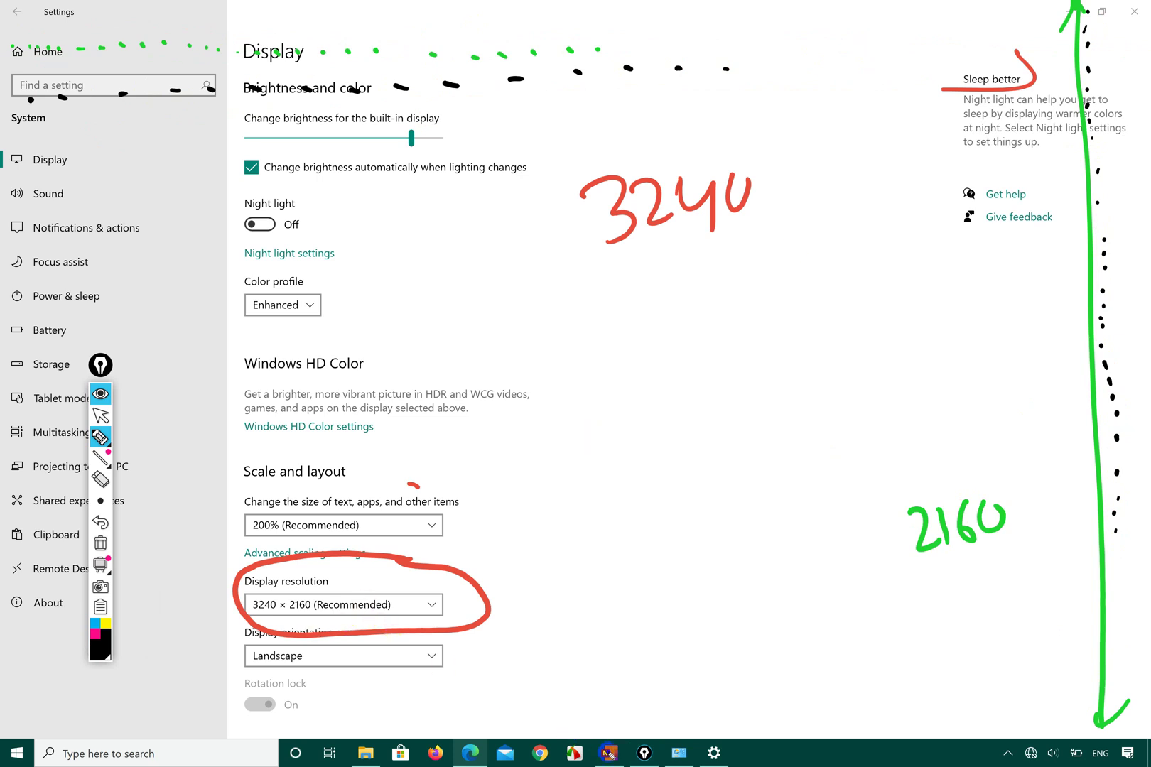
Switch to OneNote and, in a blank area of the page, draw a black screen rectangle with a double-headed width arrow under 3240.
click(101, 415)
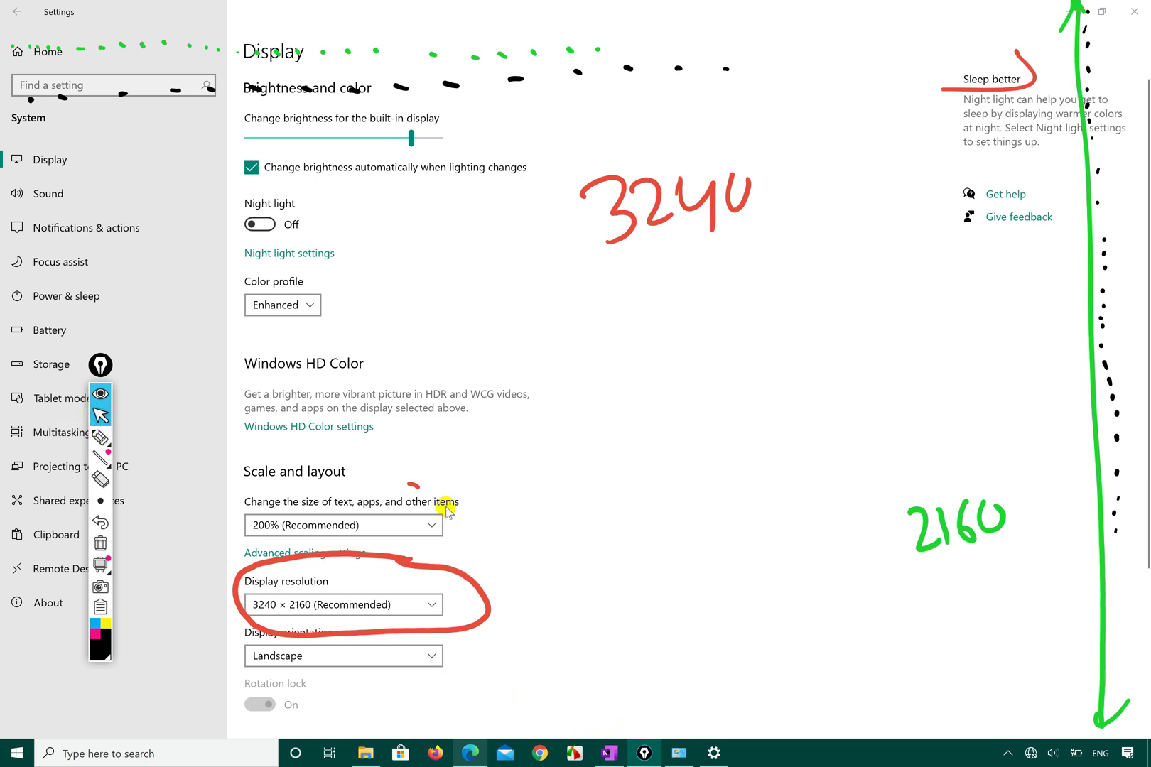
click(609, 753)
scroll(761, 549, right, 5)
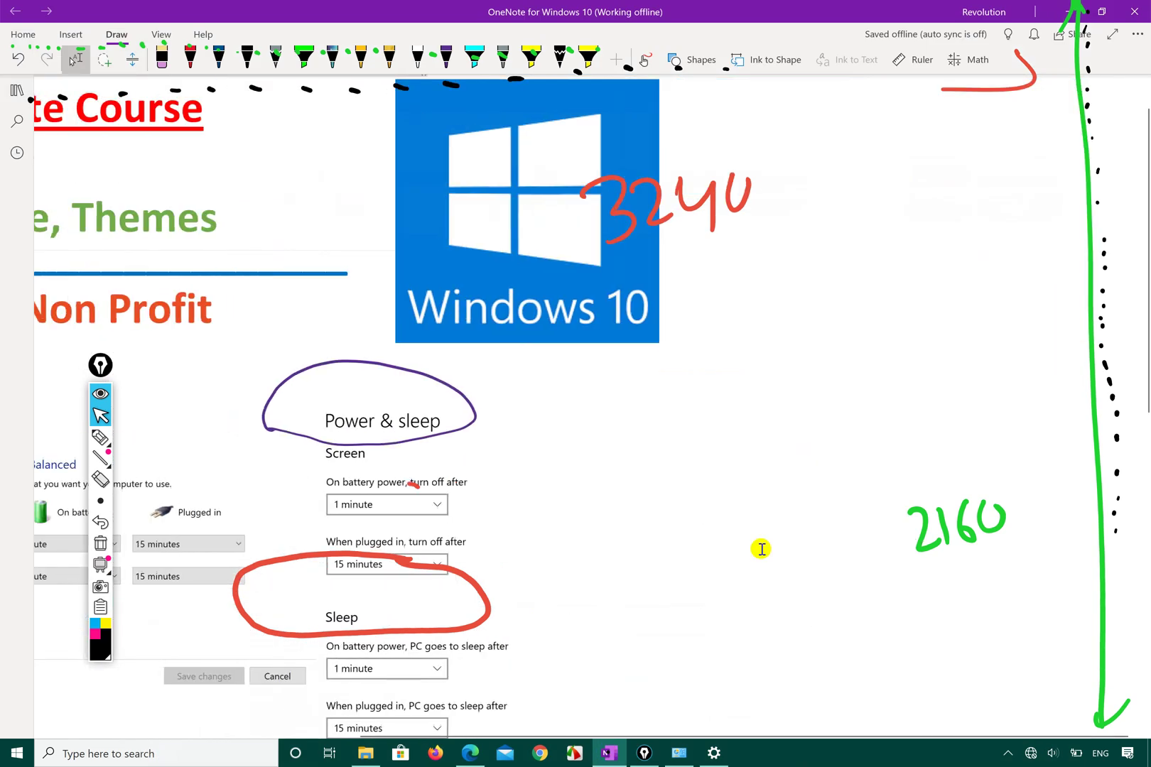
scroll(761, 548, down, 10)
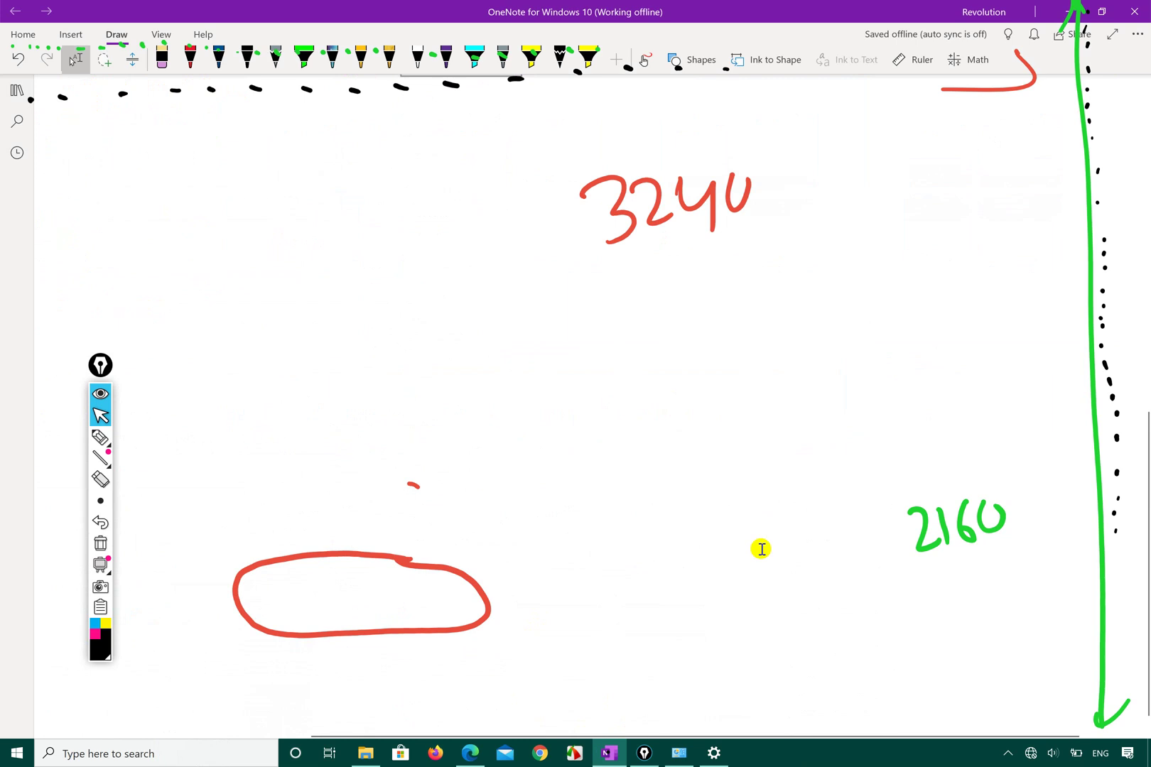
click(190, 59)
click(332, 59)
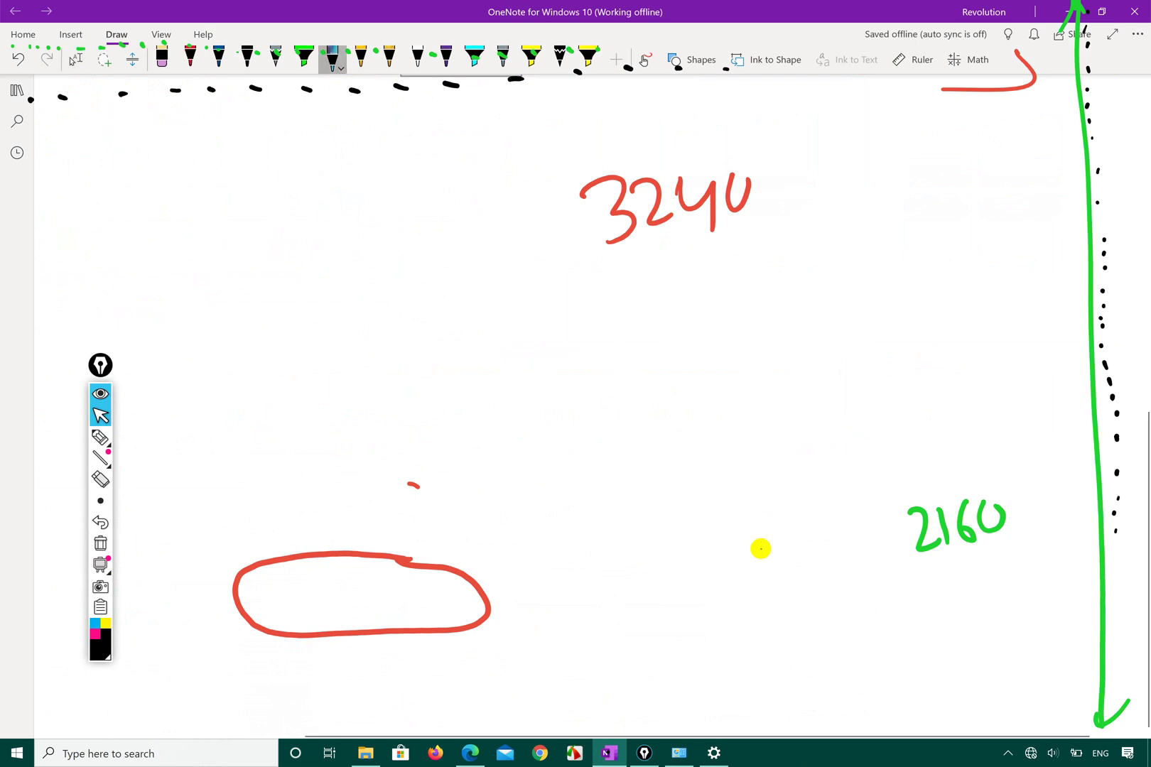
click(247, 59)
mouse_move(435, 316)
mouse_down()
mouse_move(446, 477)
mouse_move(738, 297)
mouse_move(694, 470)
mouse_move(460, 478)
mouse_up()
mouse_move(429, 270)
mouse_down()
mouse_move(432, 287)
mouse_move(721, 262)
mouse_move(733, 242)
mouse_up()
Draw a vertical double-headed arrow beside the rectangle's right side and handwrite 2160 next to it in black.
mouse_move(777, 338)
mouse_down()
mouse_move(788, 304)
mouse_move(795, 448)
mouse_move(808, 454)
mouse_up()
drag(831, 350, 851, 379)
mouse_move(872, 344)
mouse_down()
mouse_move(874, 378)
mouse_move(890, 365)
mouse_up()
mouse_move(926, 341)
mouse_down()
mouse_move(916, 362)
mouse_move(927, 342)
mouse_up()
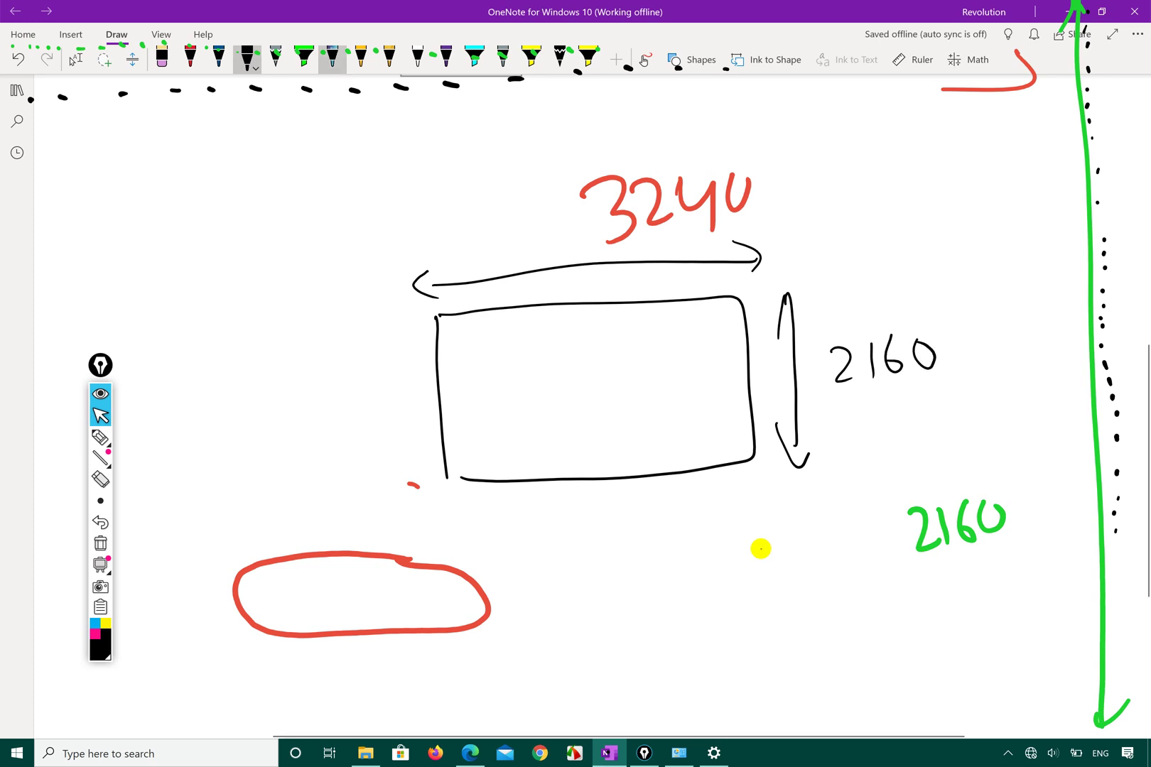
With the purple pen, dot a row inside the rectangle's upper edge and draw two arrows from 3240 to it.
click(247, 56)
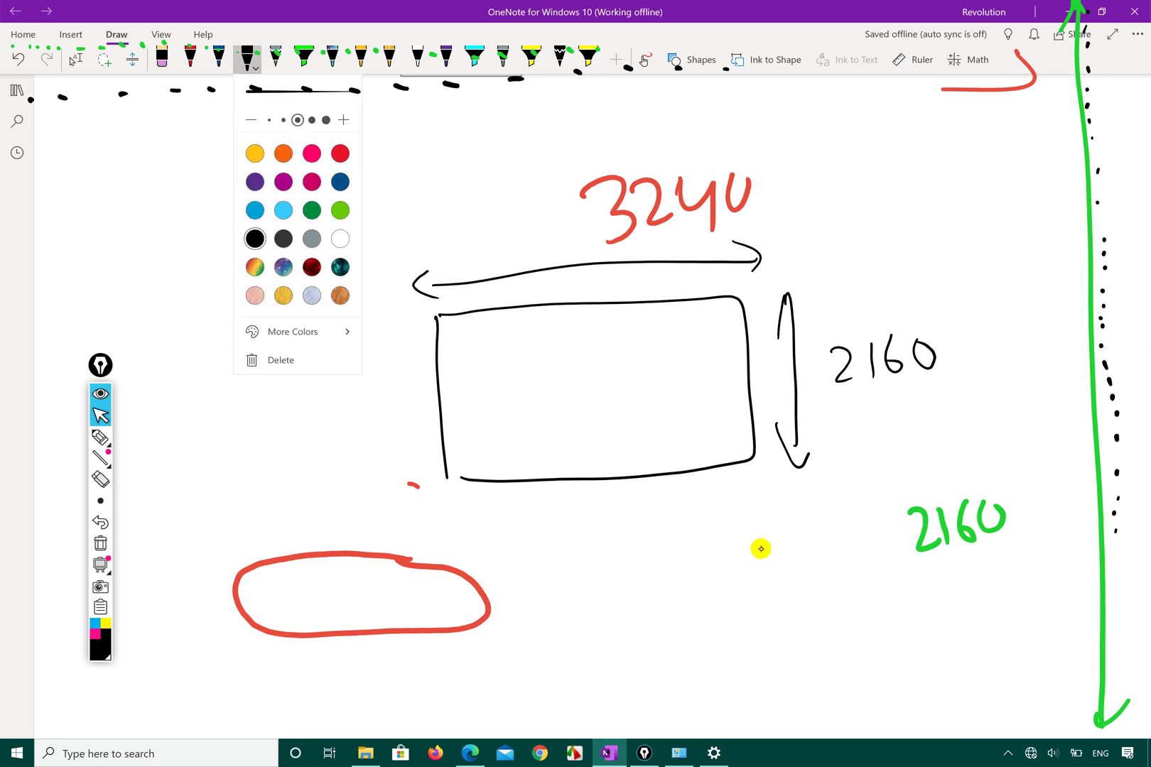
click(446, 56)
click(628, 344)
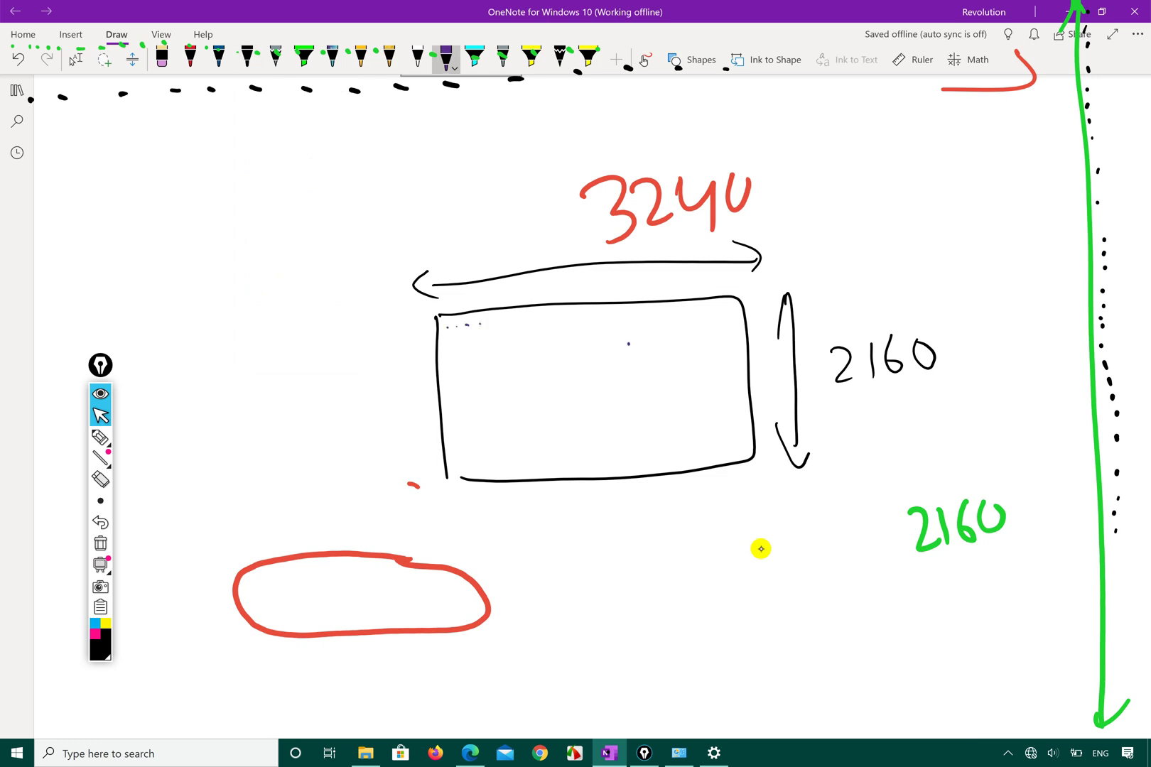
drag(605, 321, 664, 320)
drag(674, 319, 679, 319)
drag(625, 240, 534, 323)
mouse_move(543, 306)
mouse_down()
mouse_move(534, 323)
mouse_move(555, 325)
mouse_up()
drag(625, 241, 691, 316)
drag(702, 299, 691, 317)
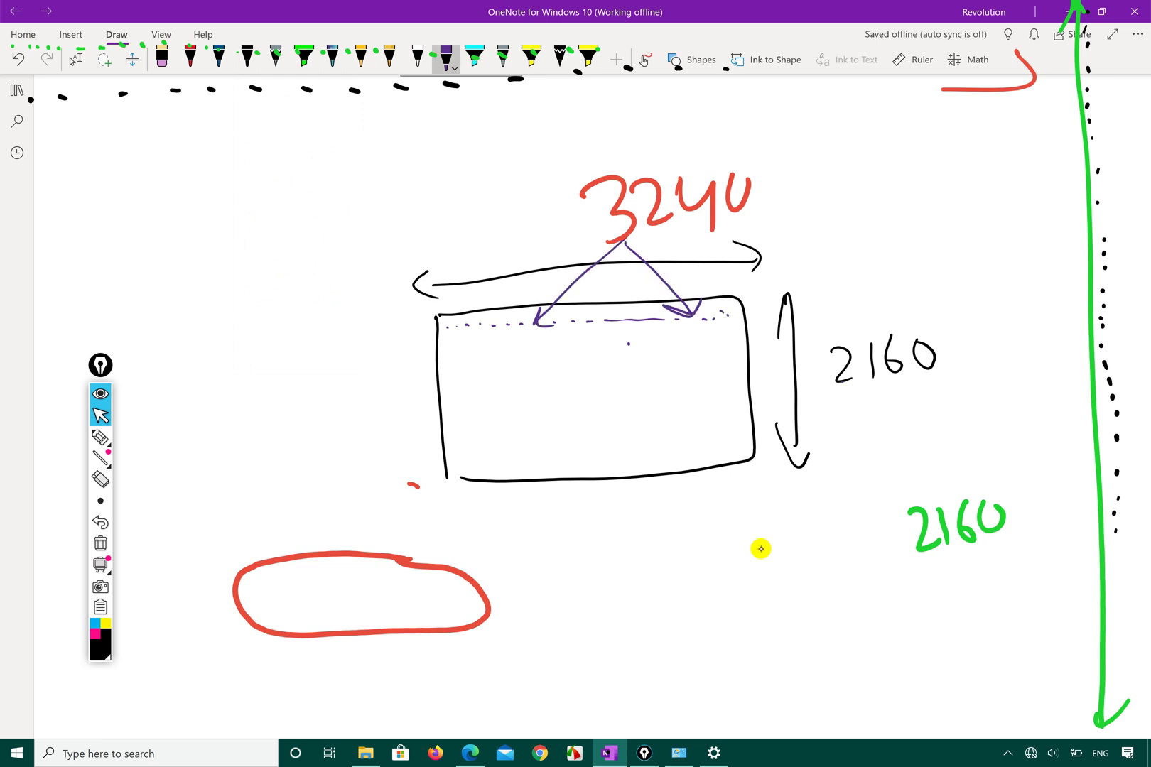
Draw two purple arrows from the black 2160 toward the upper and lower ends of the rectangle's right side.
mouse_move(732, 324)
mouse_down()
mouse_move(815, 355)
mouse_move(732, 323)
mouse_up()
mouse_move(731, 324)
mouse_down()
mouse_move(747, 337)
mouse_move(775, 435)
mouse_up()
drag(774, 435, 785, 431)
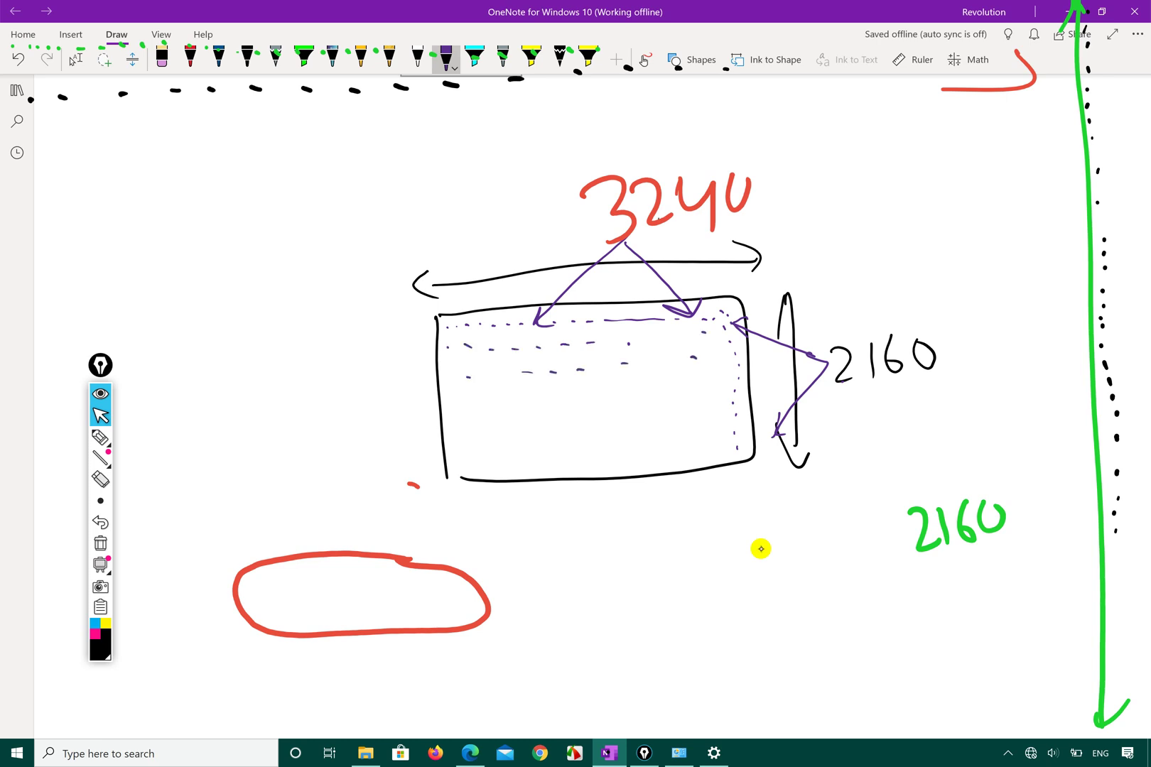
Fill the rectangle's interior with more purple dots and add a larger purple dot just outside its left side.
drag(579, 395, 590, 393)
drag(637, 383, 646, 389)
drag(674, 380, 682, 378)
drag(422, 329, 429, 332)
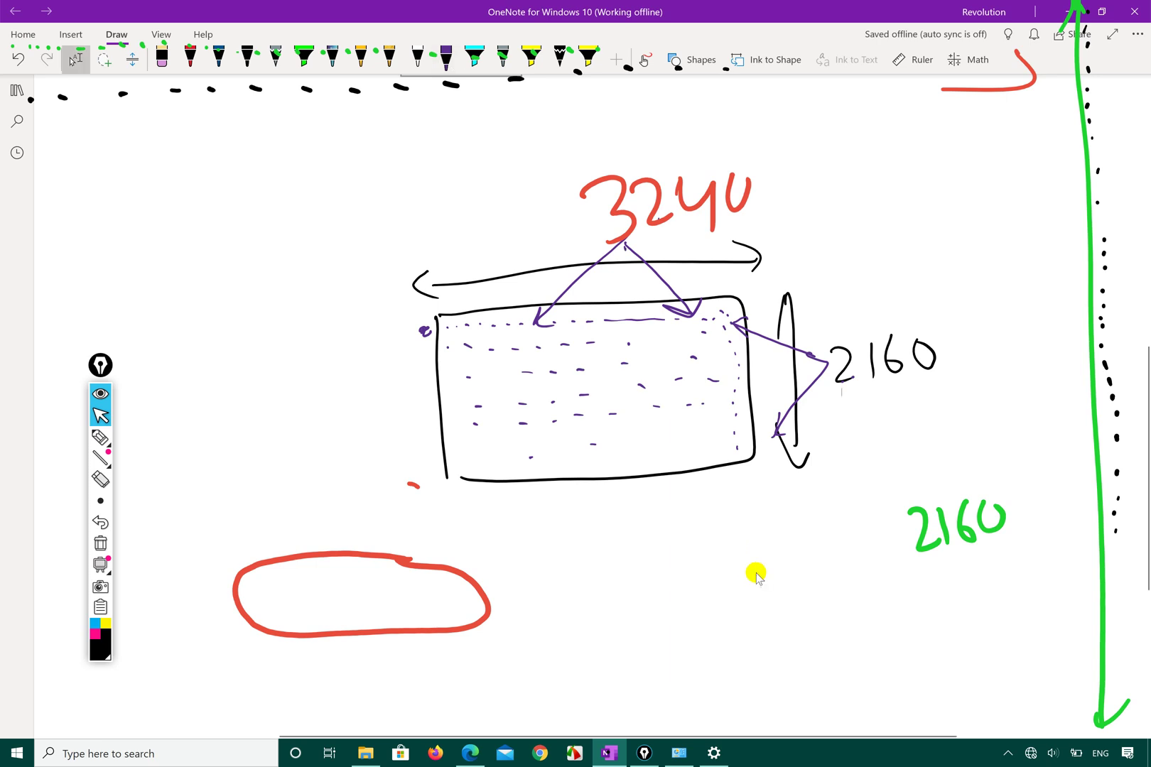
With the purple pen, draw a line along the rectangle's top row, retrace its last column, and handwrite 2160 below the black 2160.
key(Escape)
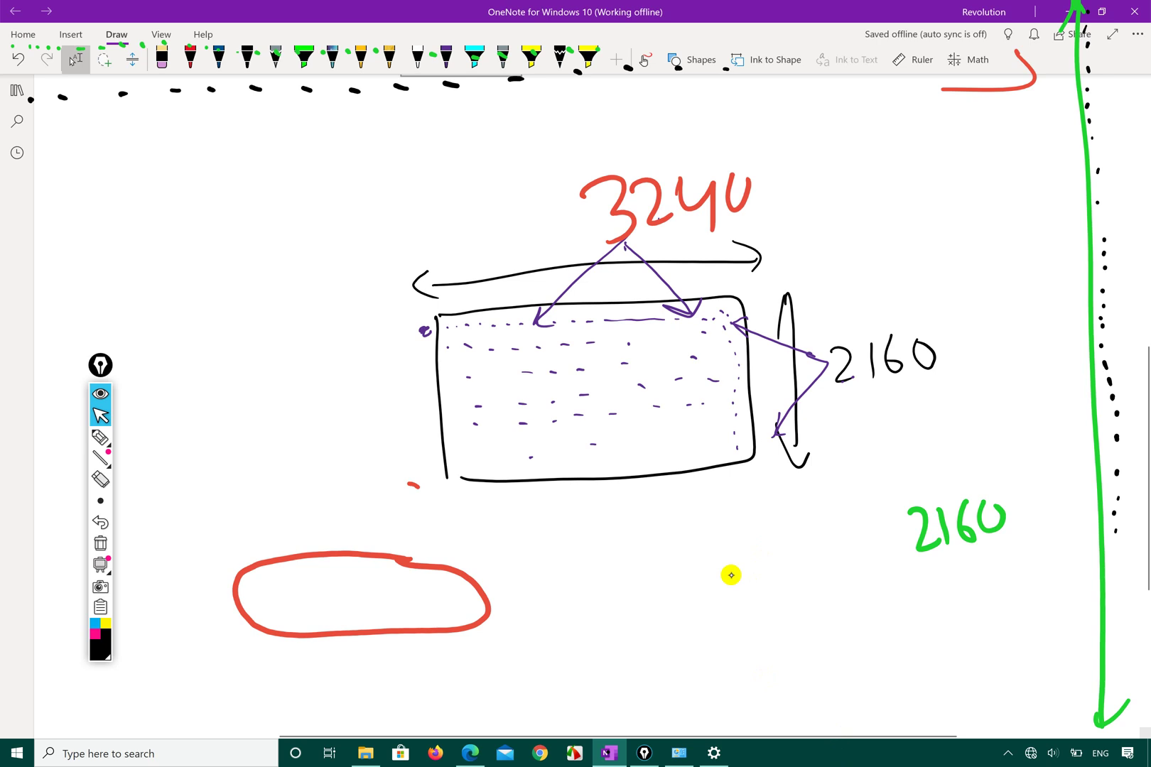
click(446, 57)
drag(435, 328, 724, 314)
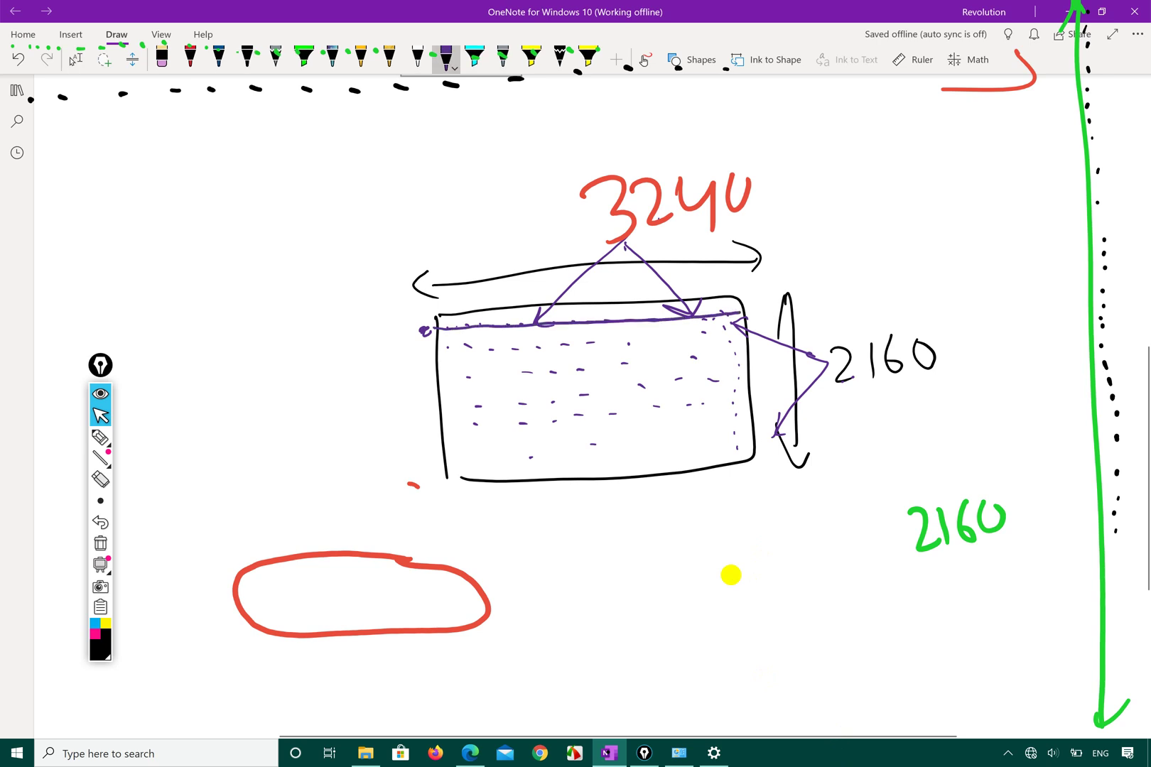
drag(837, 349, 852, 377)
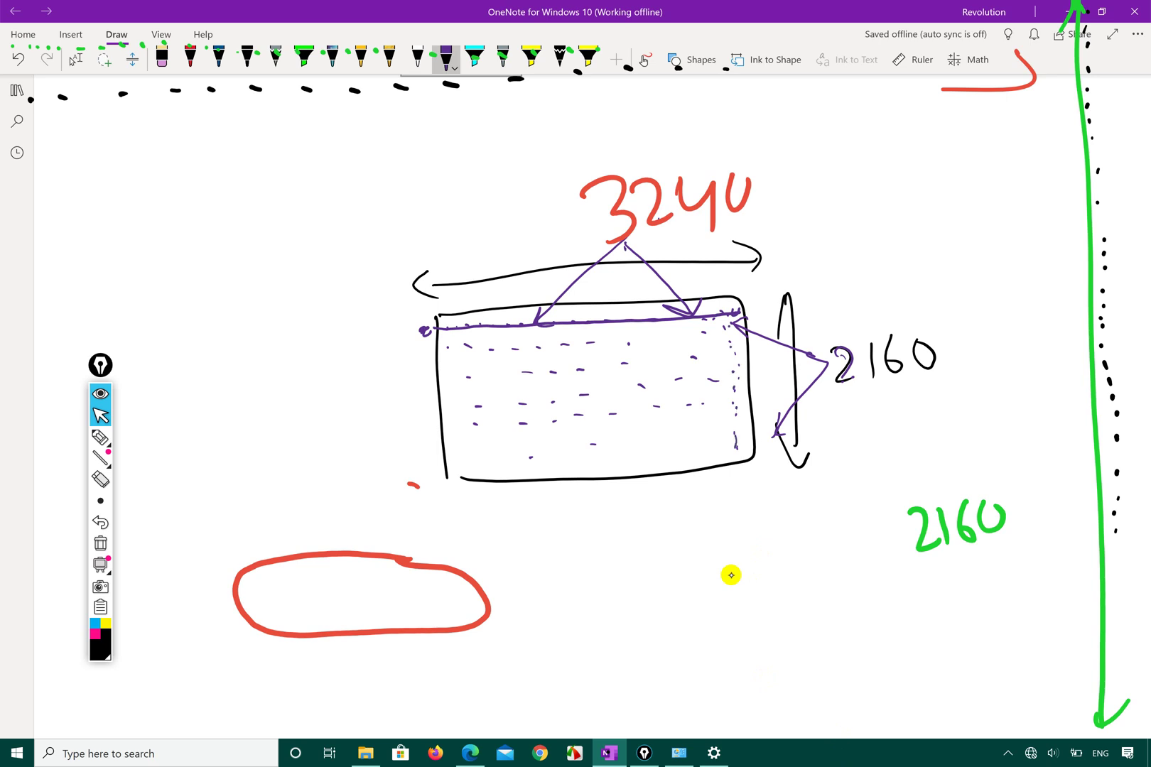
drag(832, 413, 846, 431)
mouse_move(855, 411)
mouse_down()
mouse_move(854, 424)
mouse_move(886, 405)
mouse_up()
Clear the overlay annotations from the screen and draw a new purple rectangle in the blank area below the first drawing.
scroll(730, 575, down, 5)
scroll(730, 576, up, 2)
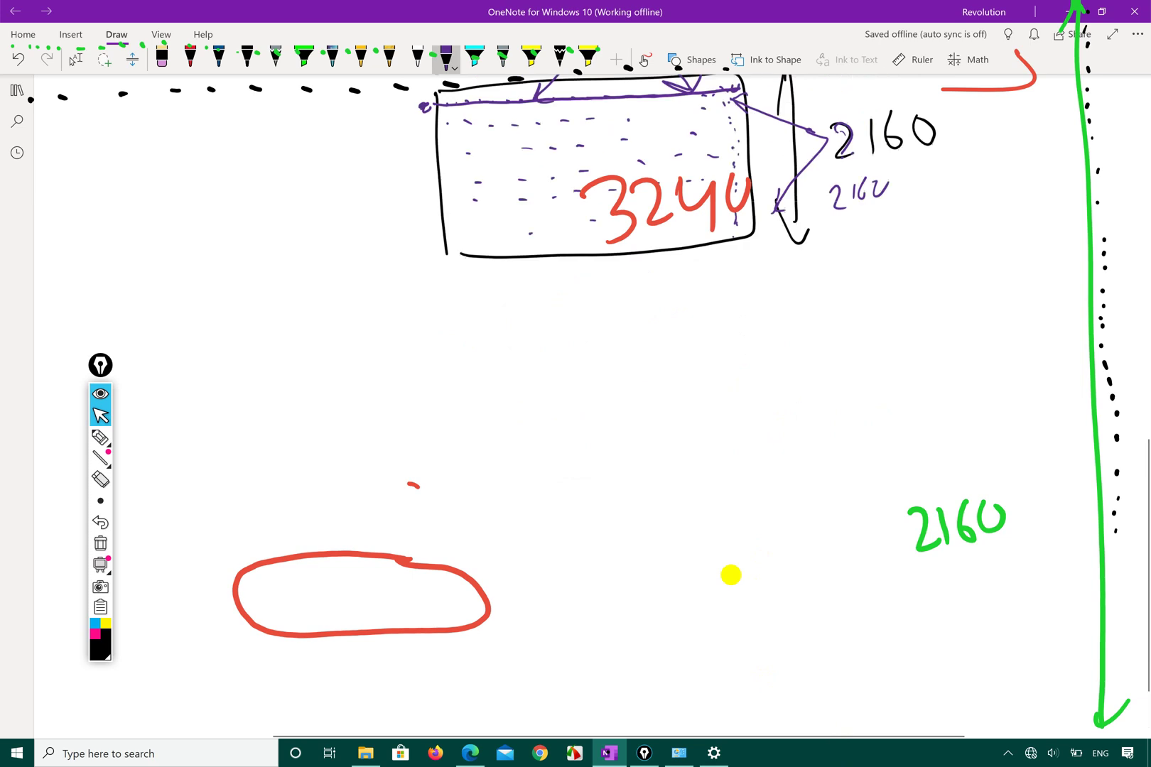
scroll(731, 574, up, 5)
scroll(730, 575, down, 7)
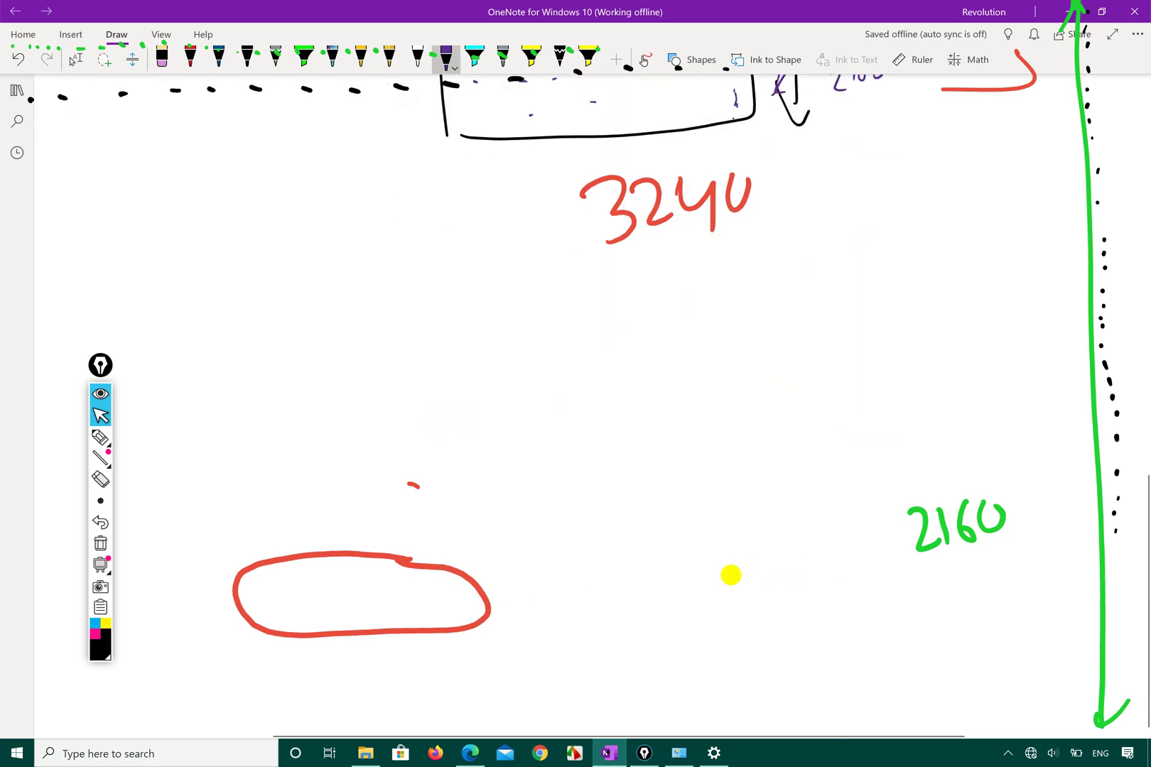
click(101, 542)
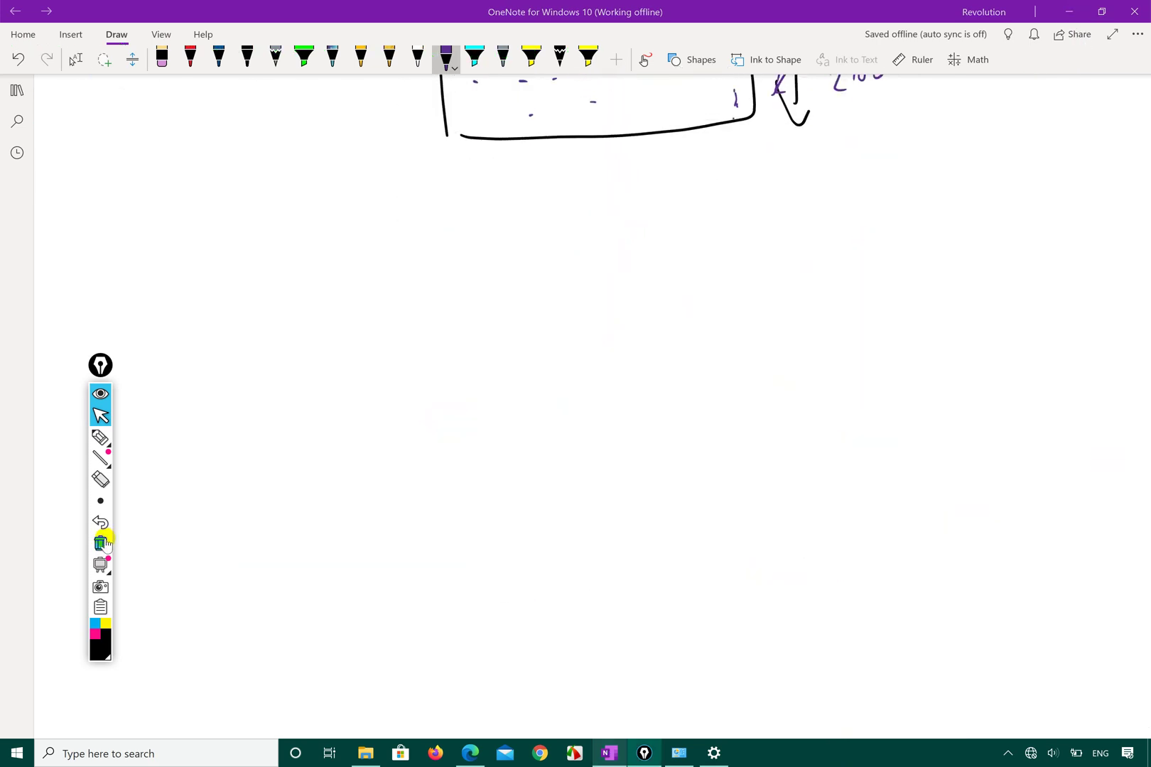
drag(369, 444, 368, 449)
mouse_move(441, 329)
mouse_down()
mouse_move(455, 488)
mouse_move(780, 290)
mouse_move(716, 493)
mouse_move(490, 488)
mouse_up()
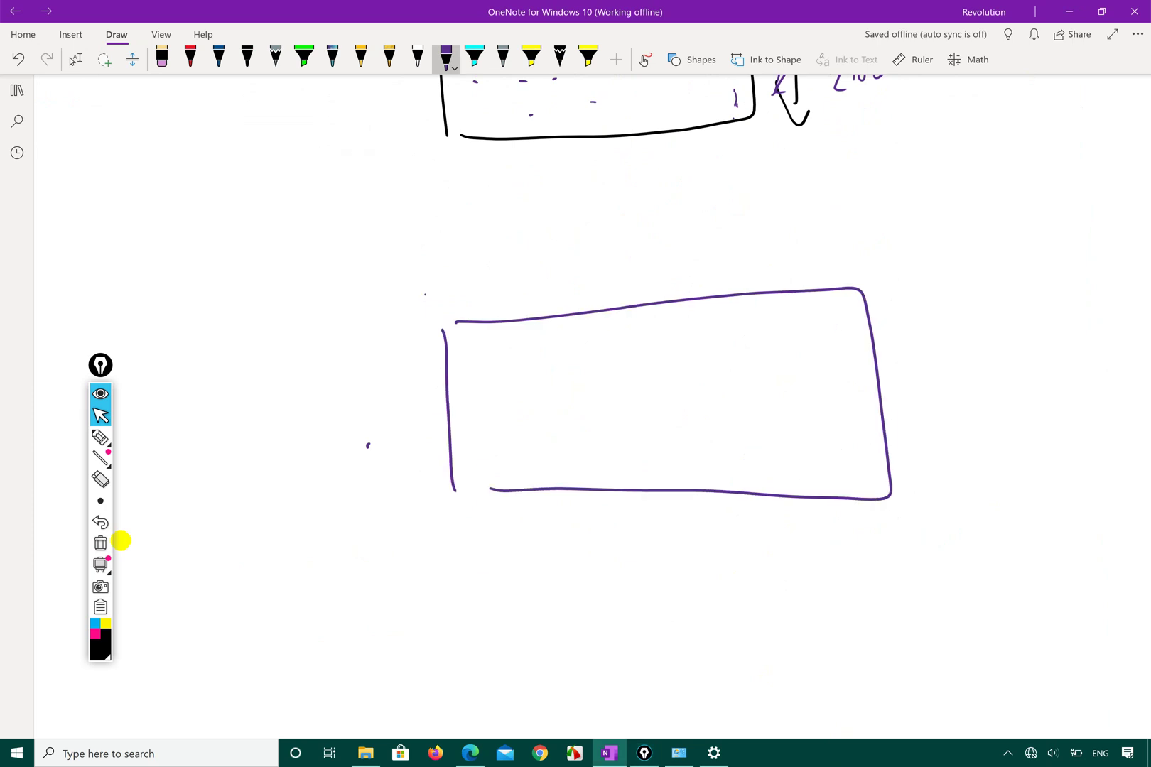
Handwrite 1, 2, 3, 4, a run of dots and 3240 in purple above the new rectangle's upper edge.
mouse_move(425, 294)
mouse_down()
mouse_move(419, 327)
mouse_move(480, 317)
mouse_up()
mouse_move(505, 289)
mouse_down()
mouse_move(517, 298)
mouse_move(507, 309)
mouse_up()
drag(531, 291, 548, 287)
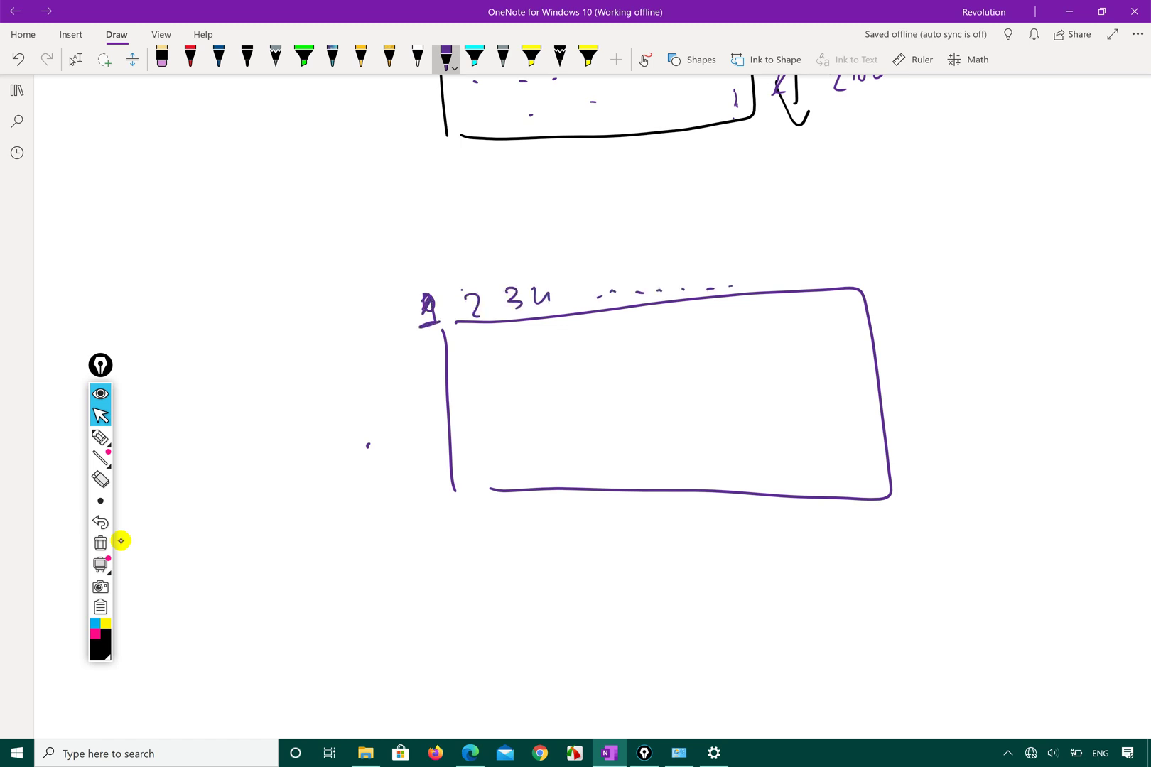
mouse_move(827, 262)
mouse_down()
mouse_move(831, 277)
mouse_move(871, 277)
mouse_move(887, 263)
mouse_up()
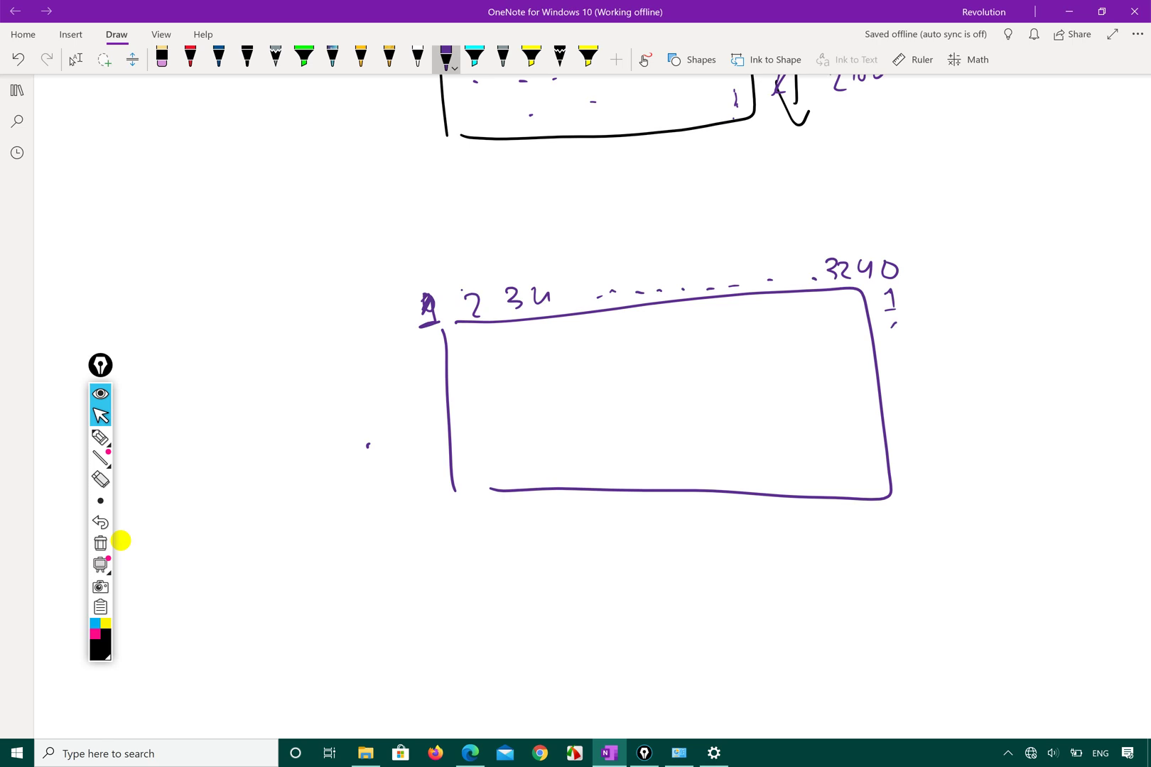
Handwrite the row numbering in purple down the new rectangle's right side, continuing with 2, dots and 2160.
drag(893, 323, 901, 335)
click(900, 346)
drag(923, 489, 929, 500)
drag(936, 477, 938, 500)
drag(953, 475, 946, 491)
mouse_move(975, 476)
mouse_down()
mouse_move(972, 499)
mouse_move(975, 477)
mouse_up()
With the red pen, draw six horizontal rows of lines across the inside of the new rectangle.
click(191, 58)
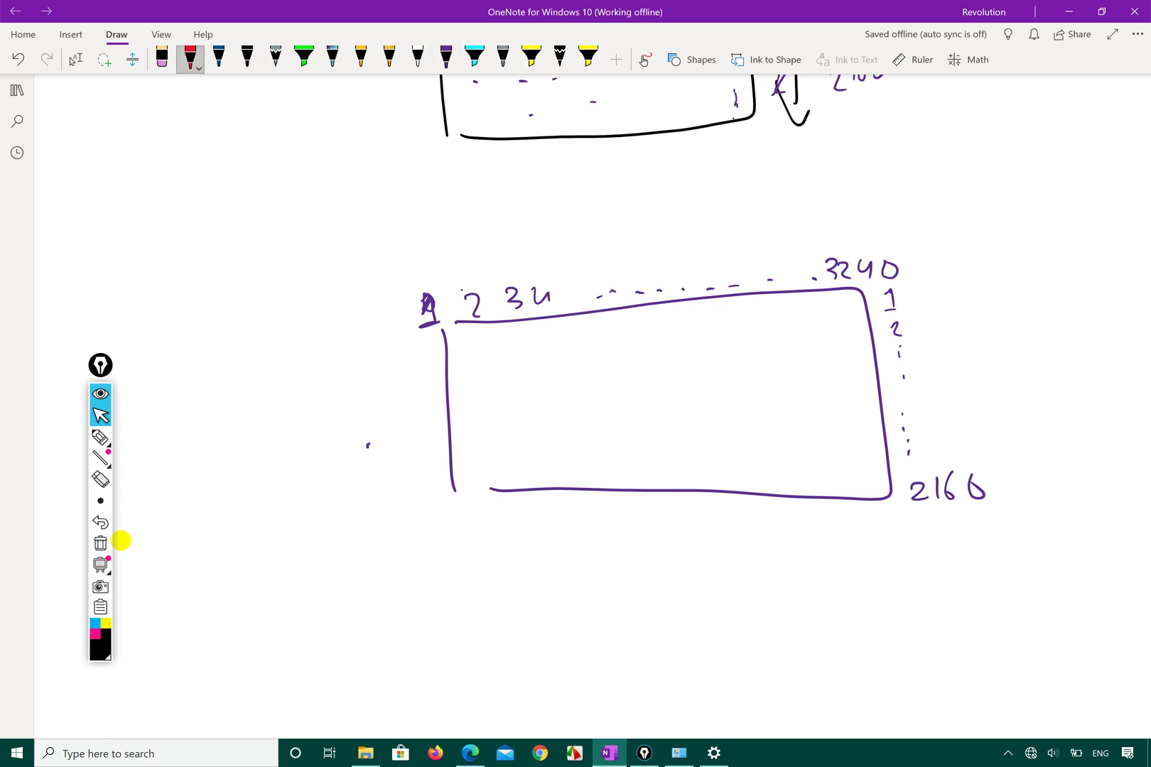
drag(449, 337, 867, 310)
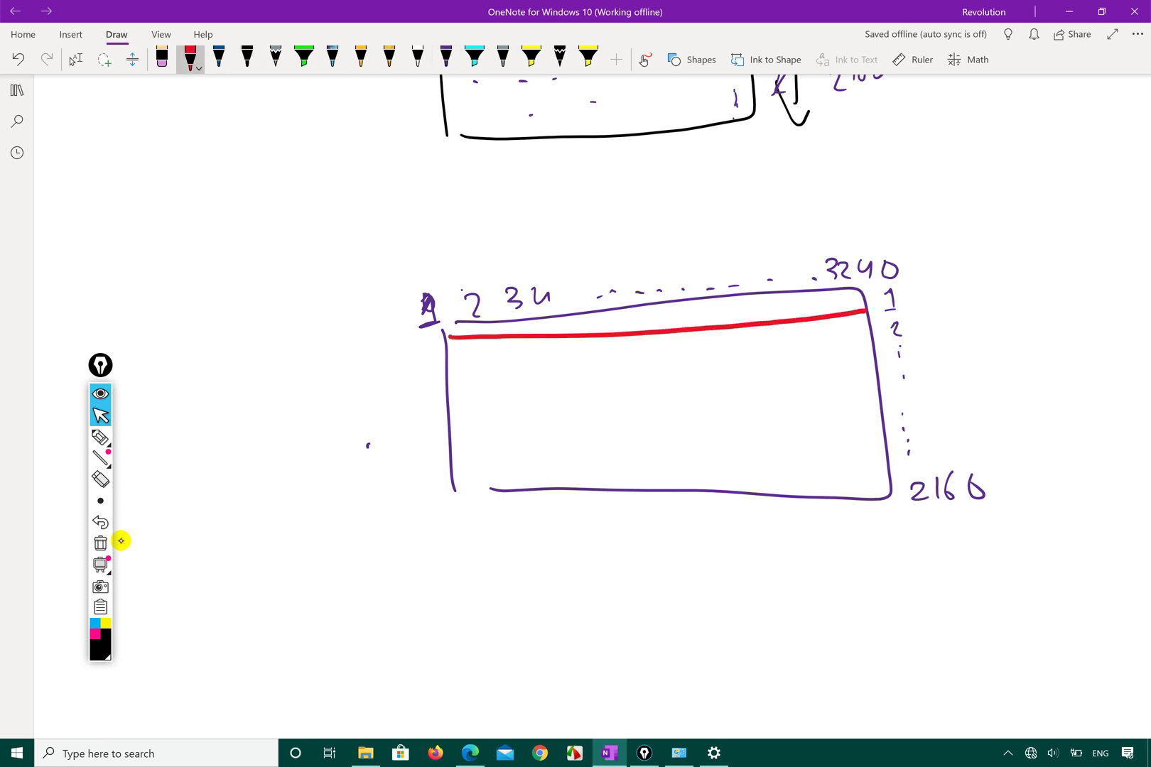
drag(460, 367, 572, 361)
drag(620, 356, 855, 344)
drag(466, 397, 872, 378)
drag(479, 427, 856, 396)
drag(460, 454, 816, 439)
drag(466, 478, 815, 457)
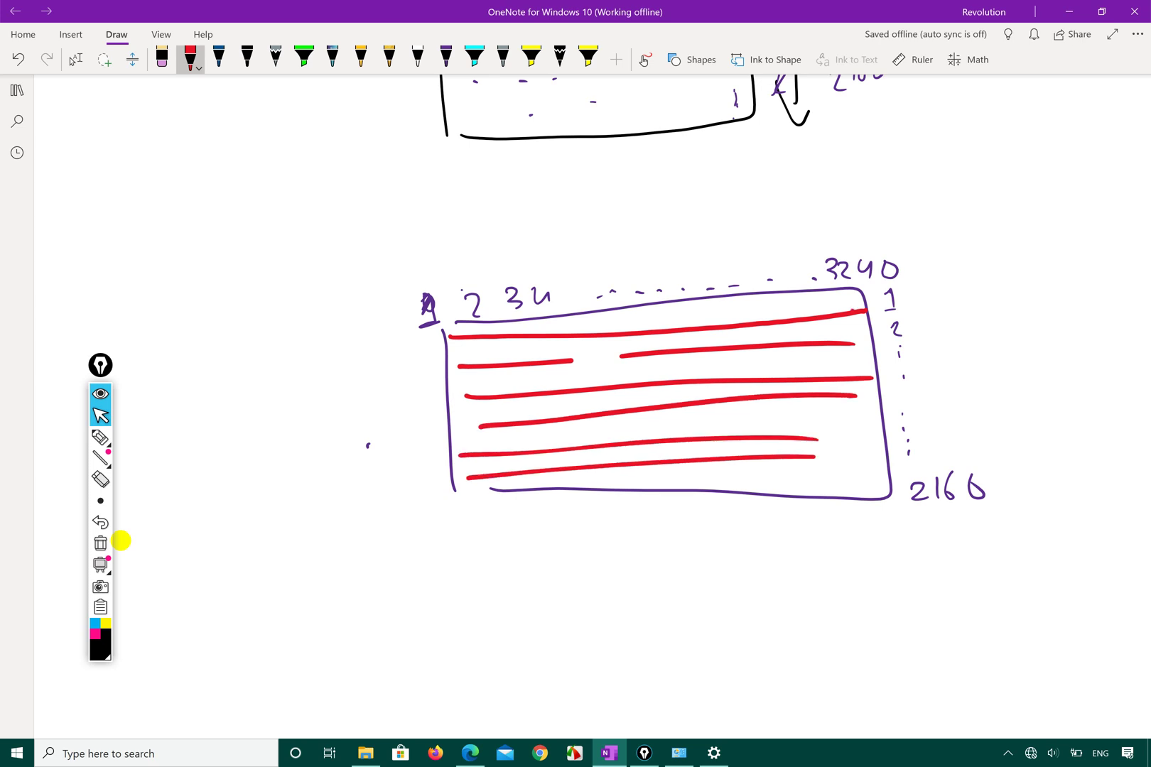
Draw red lines from the row ends converging outside the rectangle, a curved arrow to 2160, and retrace the top red row.
drag(856, 313, 1009, 383)
drag(849, 349, 1014, 385)
mouse_move(870, 379)
mouse_down()
mouse_move(1014, 396)
mouse_move(858, 406)
mouse_up()
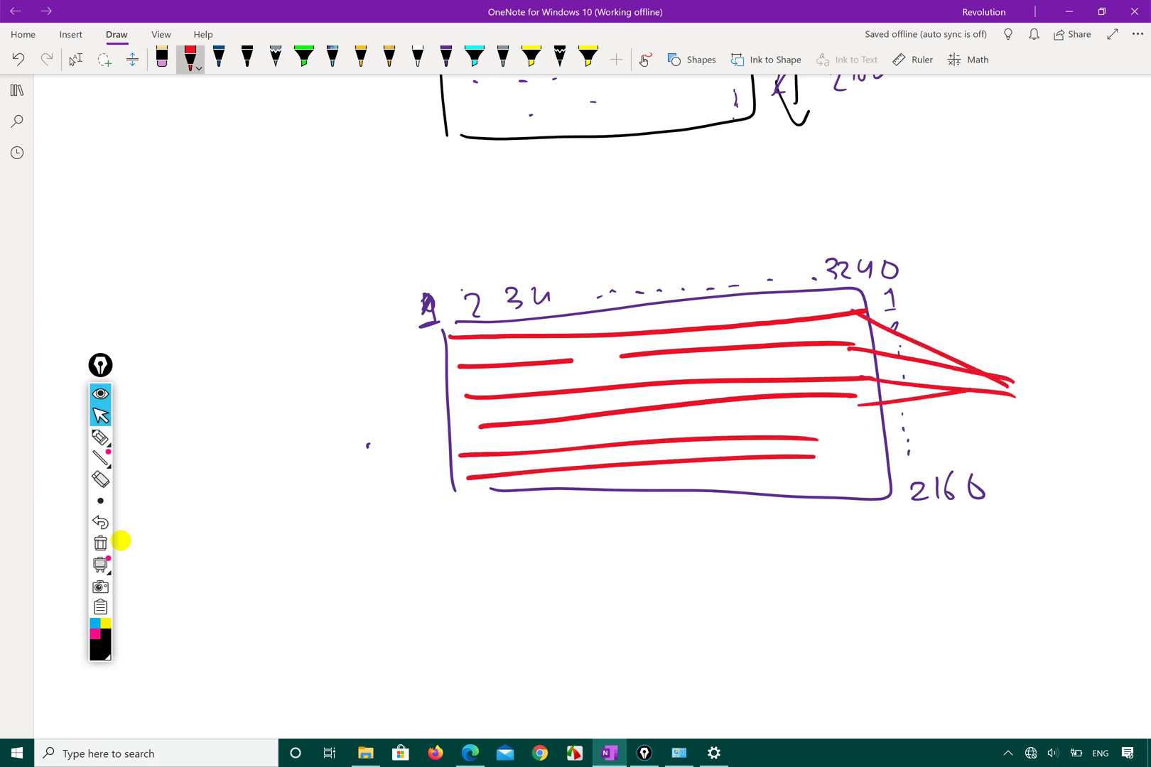
drag(969, 390, 1003, 383)
mouse_move(827, 427)
mouse_down()
mouse_move(874, 430)
mouse_move(992, 392)
mouse_up()
mouse_move(817, 455)
mouse_down()
mouse_move(906, 437)
mouse_move(998, 393)
mouse_up()
drag(1006, 389, 995, 491)
drag(996, 490, 1025, 483)
mouse_move(796, 318)
mouse_down()
mouse_move(482, 331)
mouse_move(550, 331)
mouse_up()
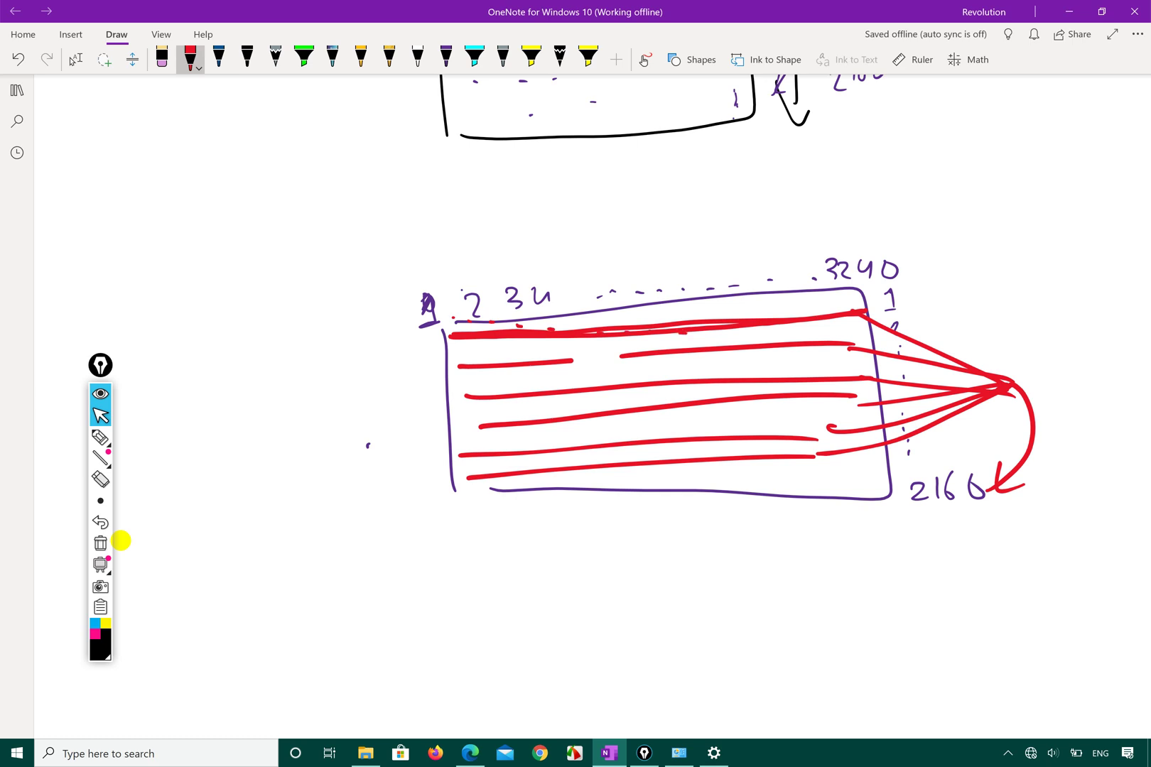
Leave the drawing, close the open Settings window and reopen Windows Settings at the System display page.
key(super+d)
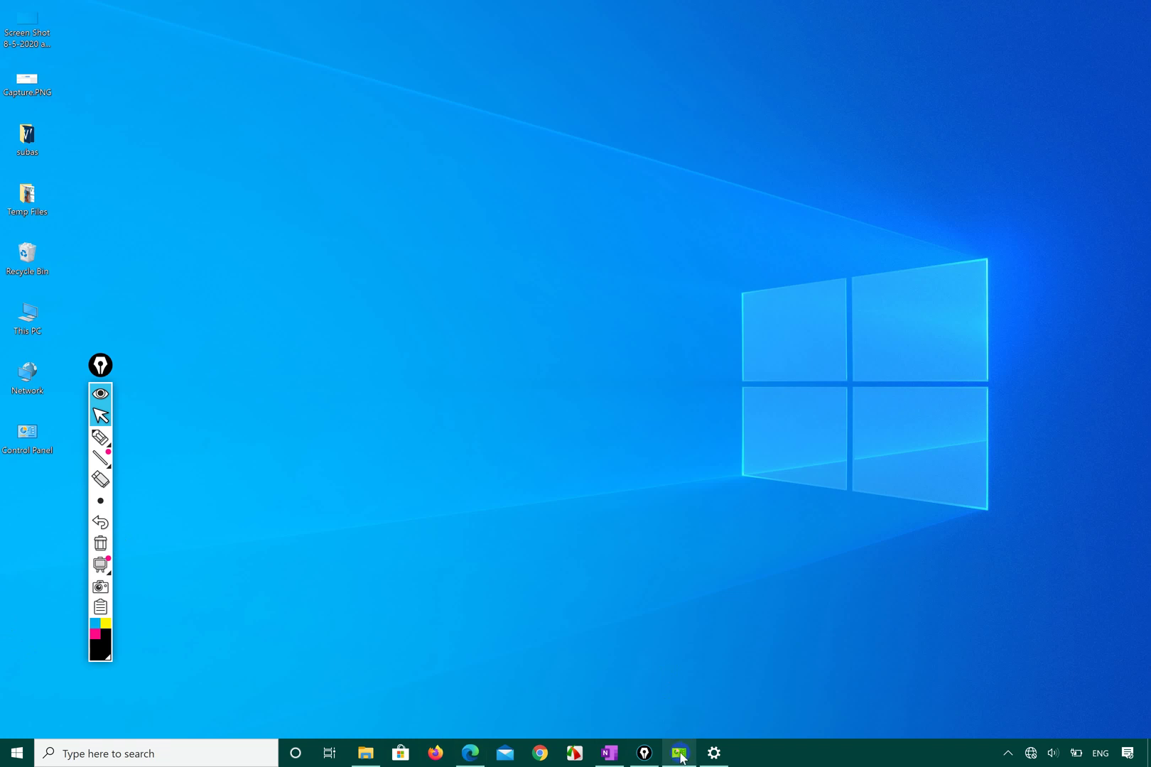
click(714, 752)
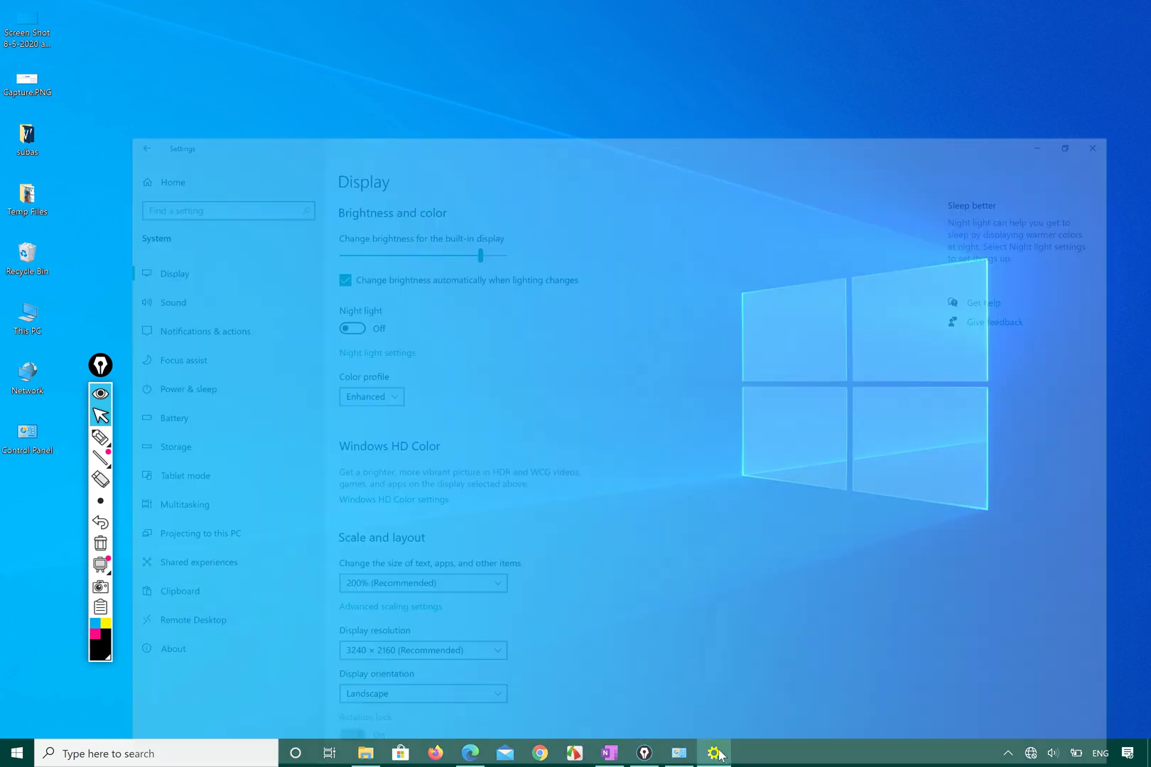
click(1134, 10)
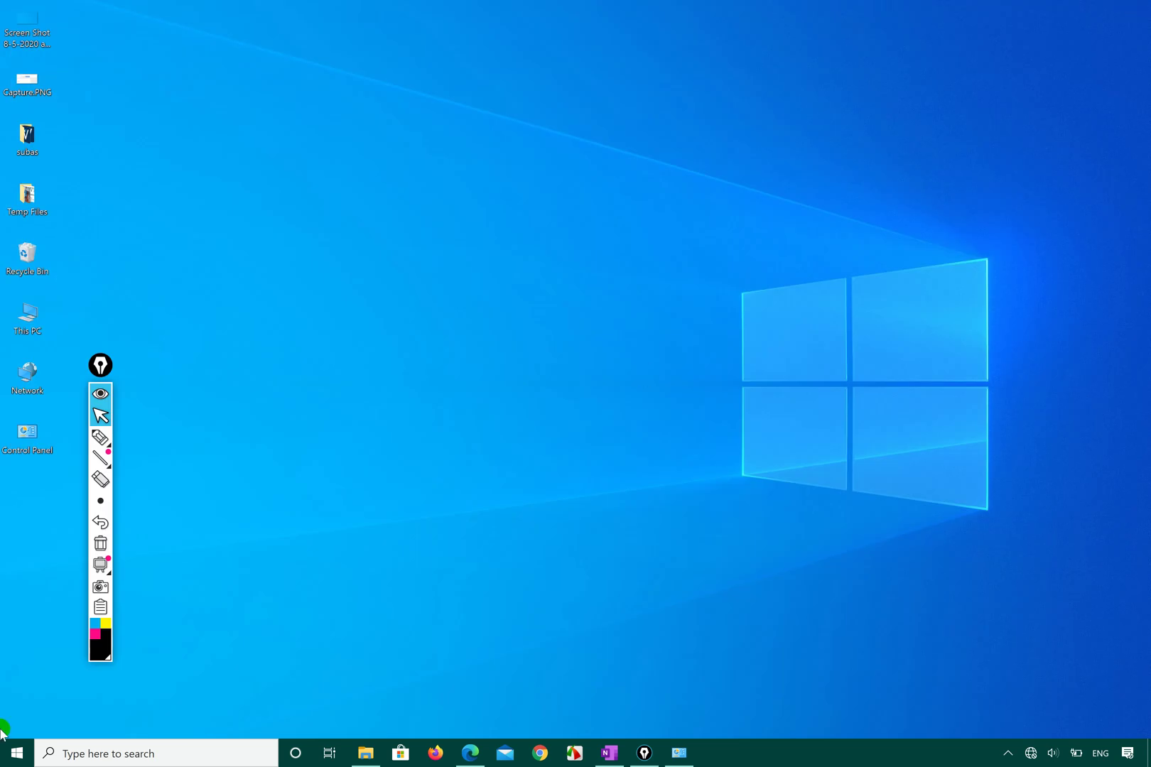
click(14, 756)
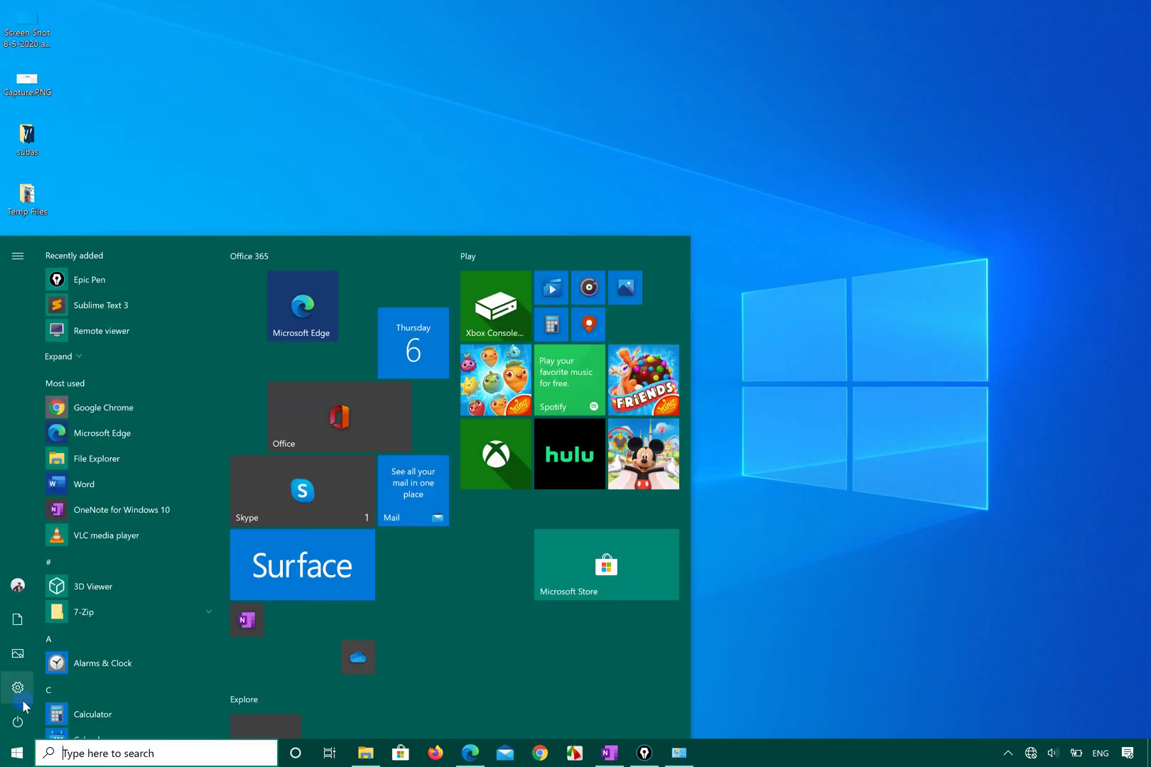
click(21, 694)
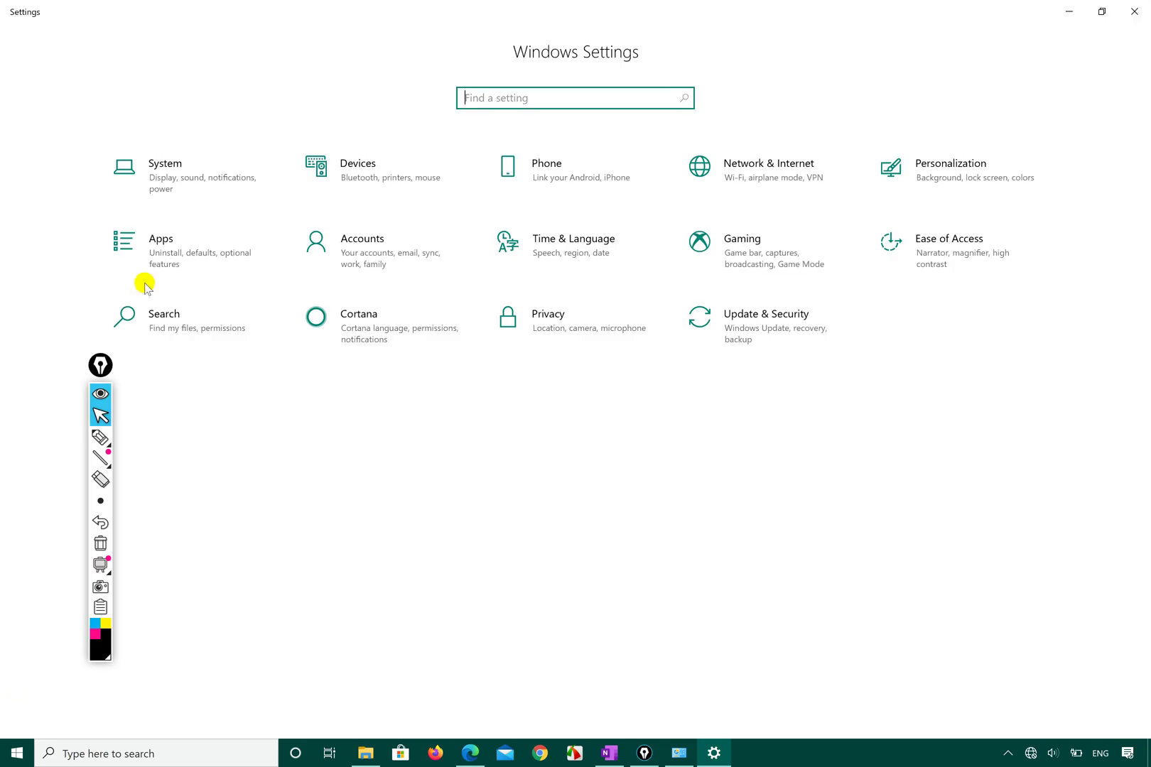
click(156, 174)
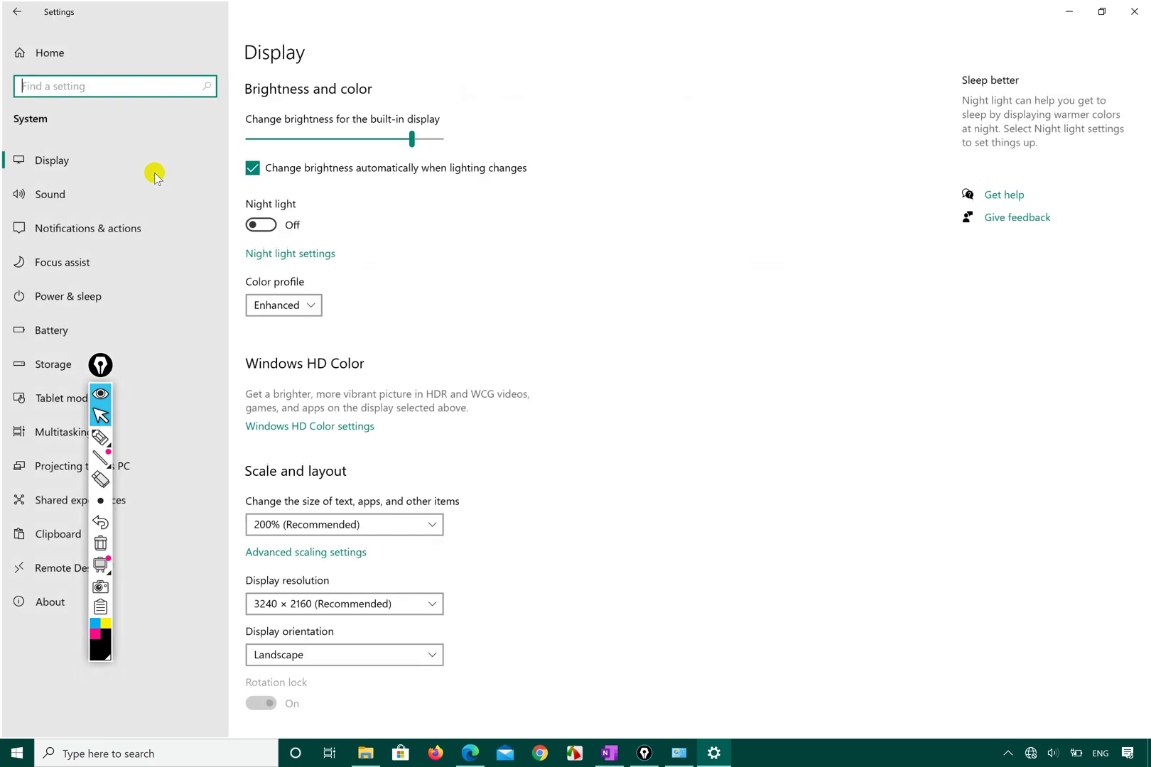
Set the display resolution to 2560 × 2048 and keep the change.
scroll(328, 450, down, 2)
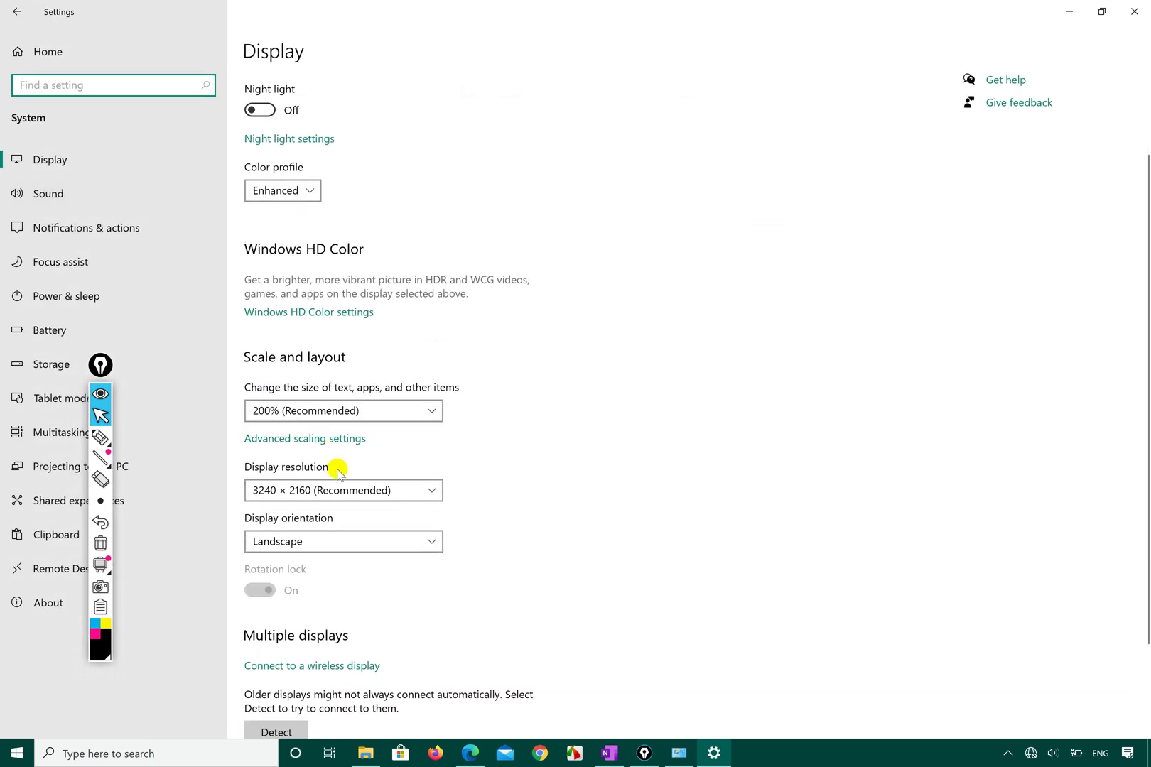
click(367, 497)
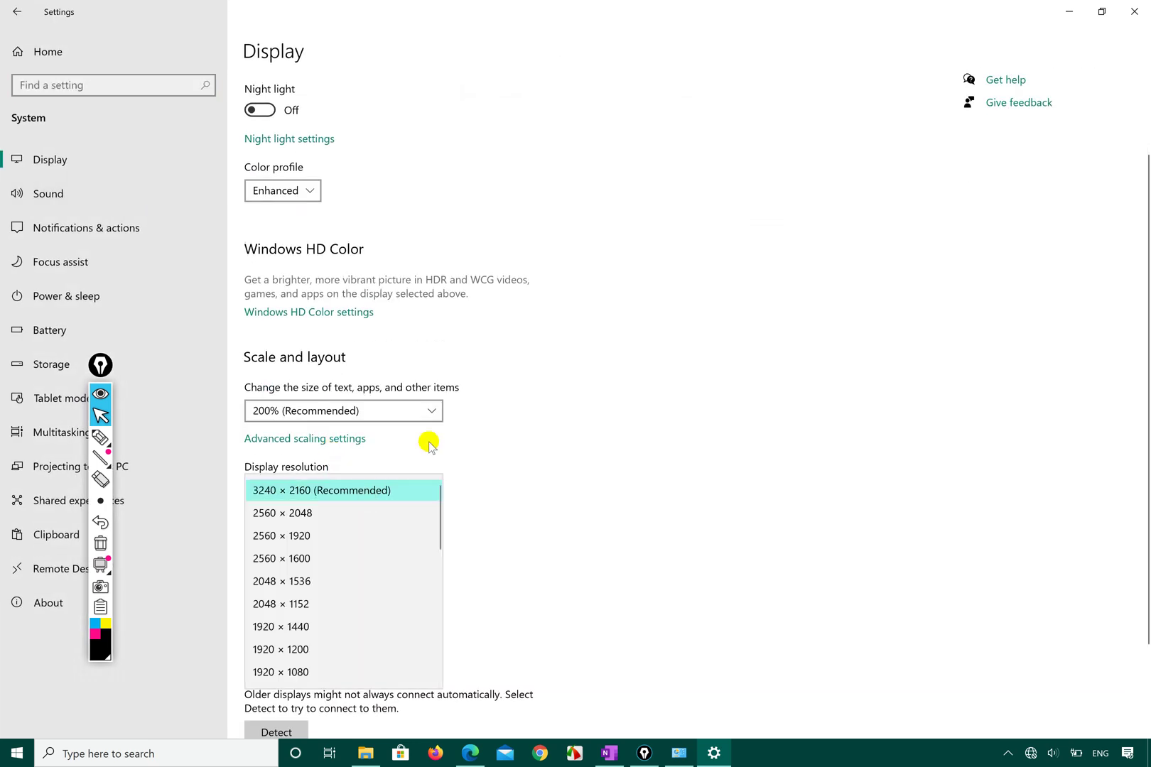
click(301, 514)
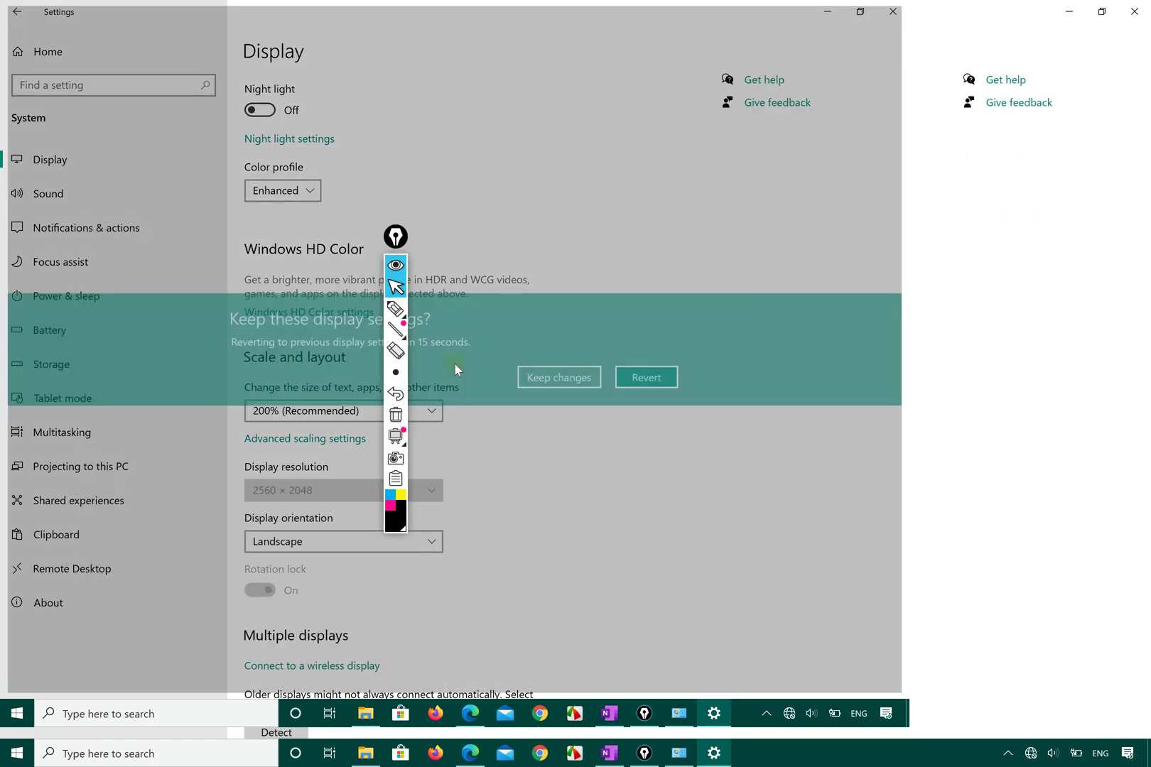
click(591, 389)
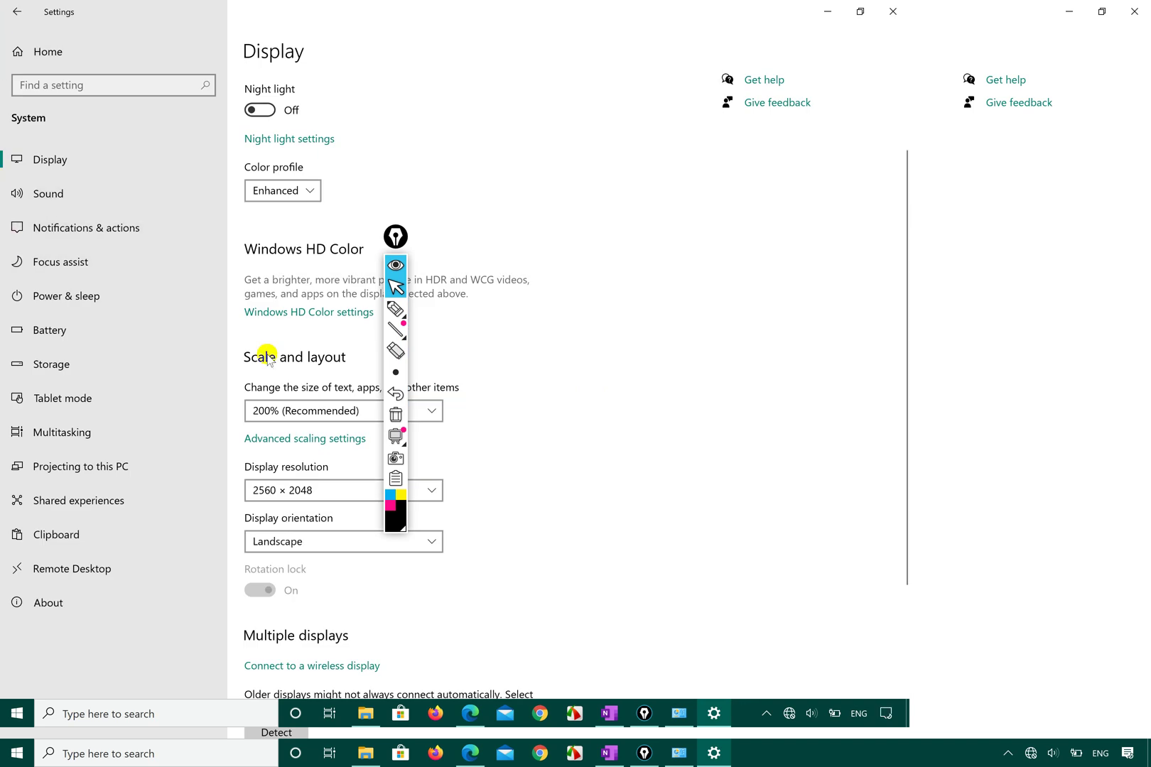
Check the scaling choices for text and apps, and set the display resolution to 2560 × 1920, keeping the change.
click(304, 418)
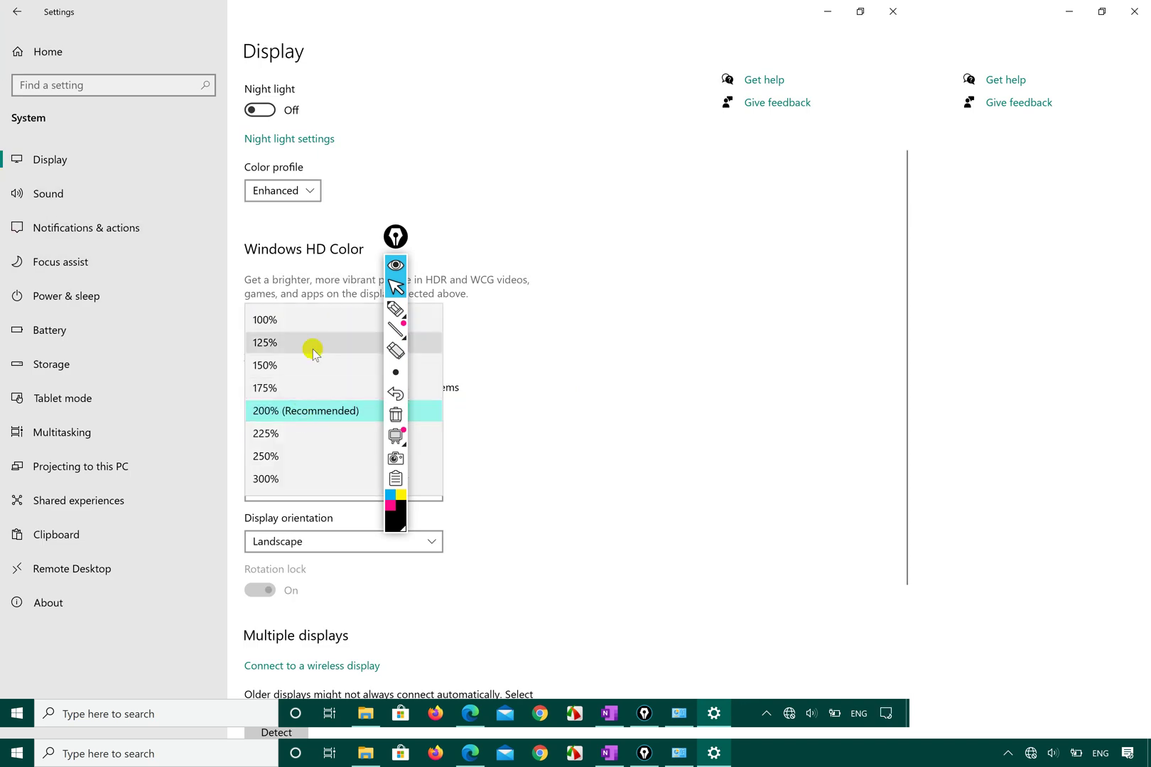
click(616, 387)
click(315, 490)
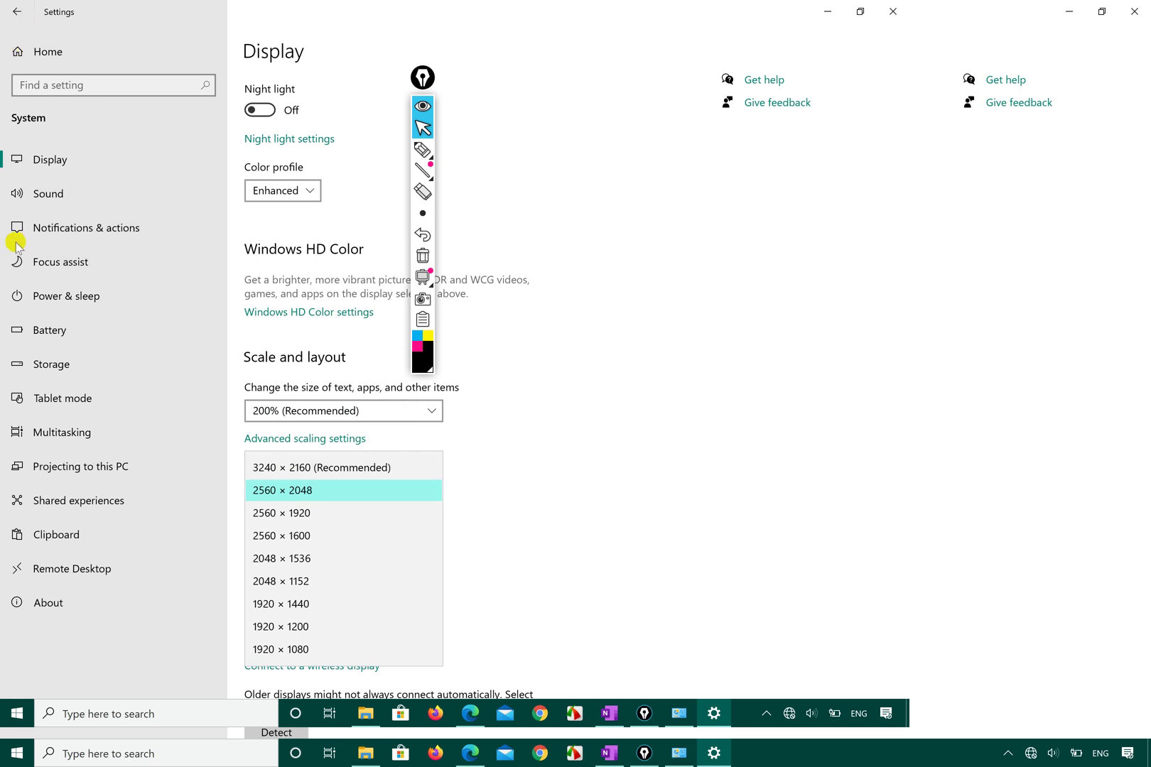
click(283, 515)
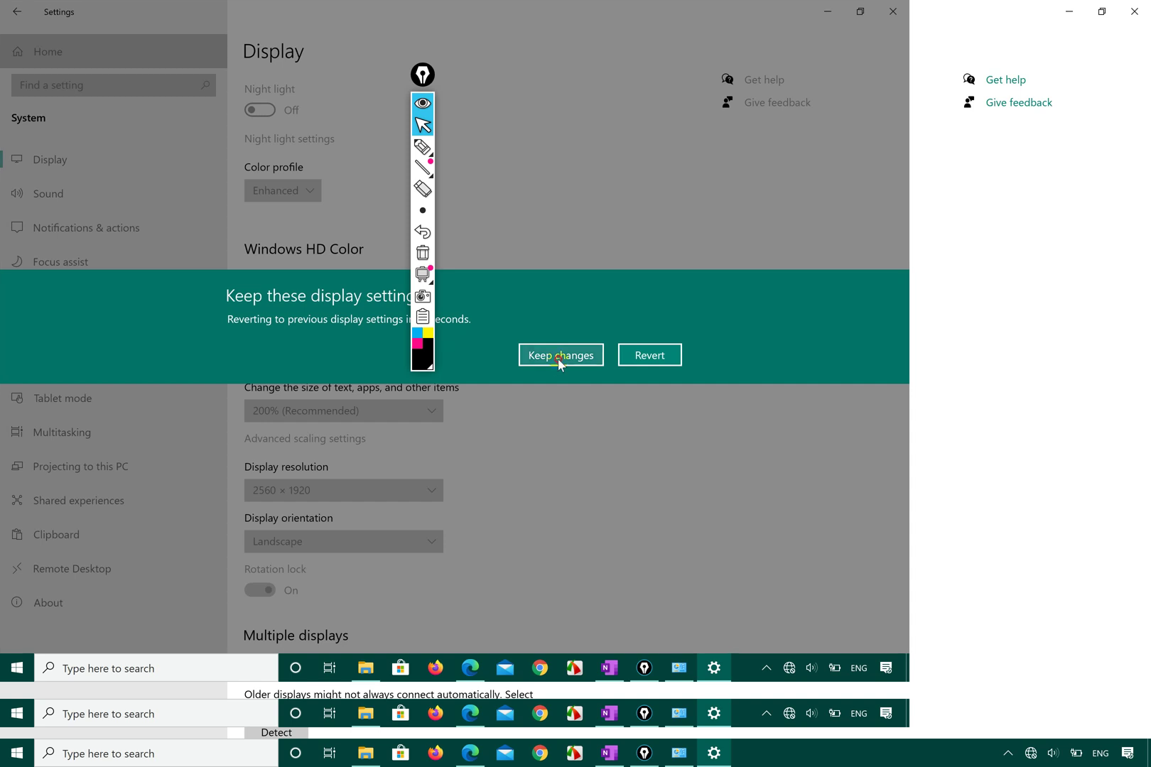
click(559, 361)
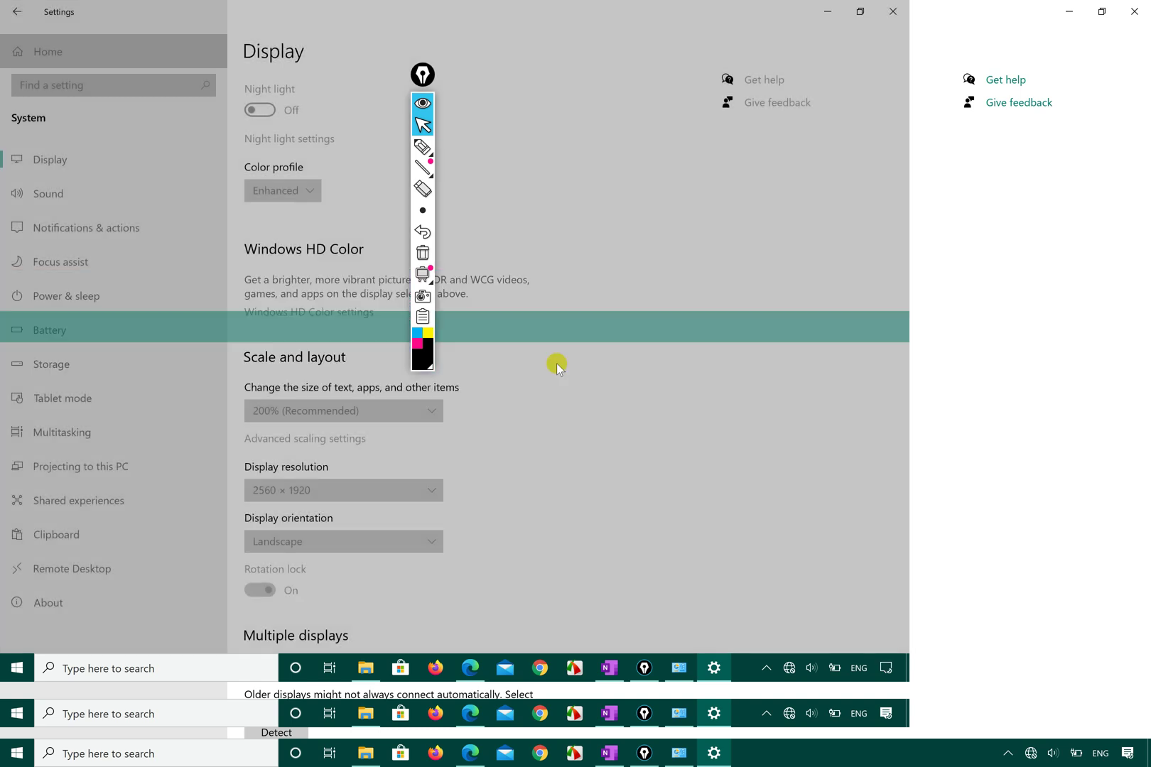
Set the display resolution back to the recommended 3240 × 2160 and keep the change.
click(428, 489)
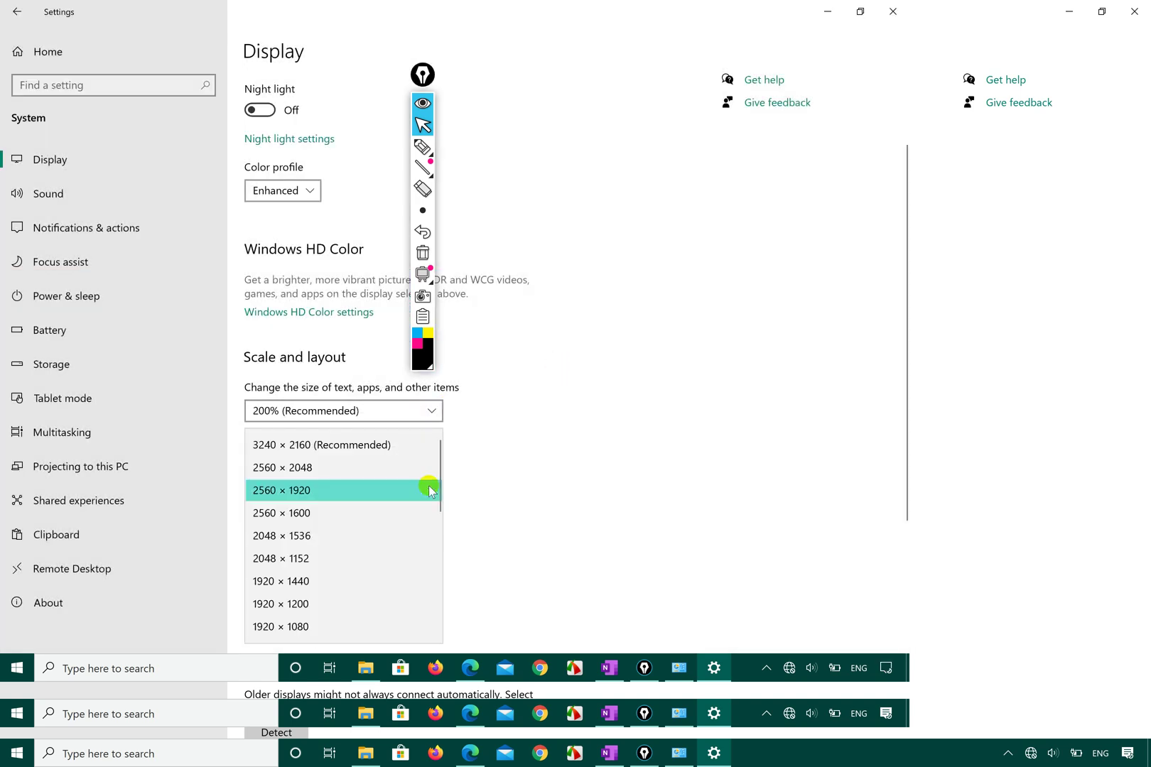
click(365, 444)
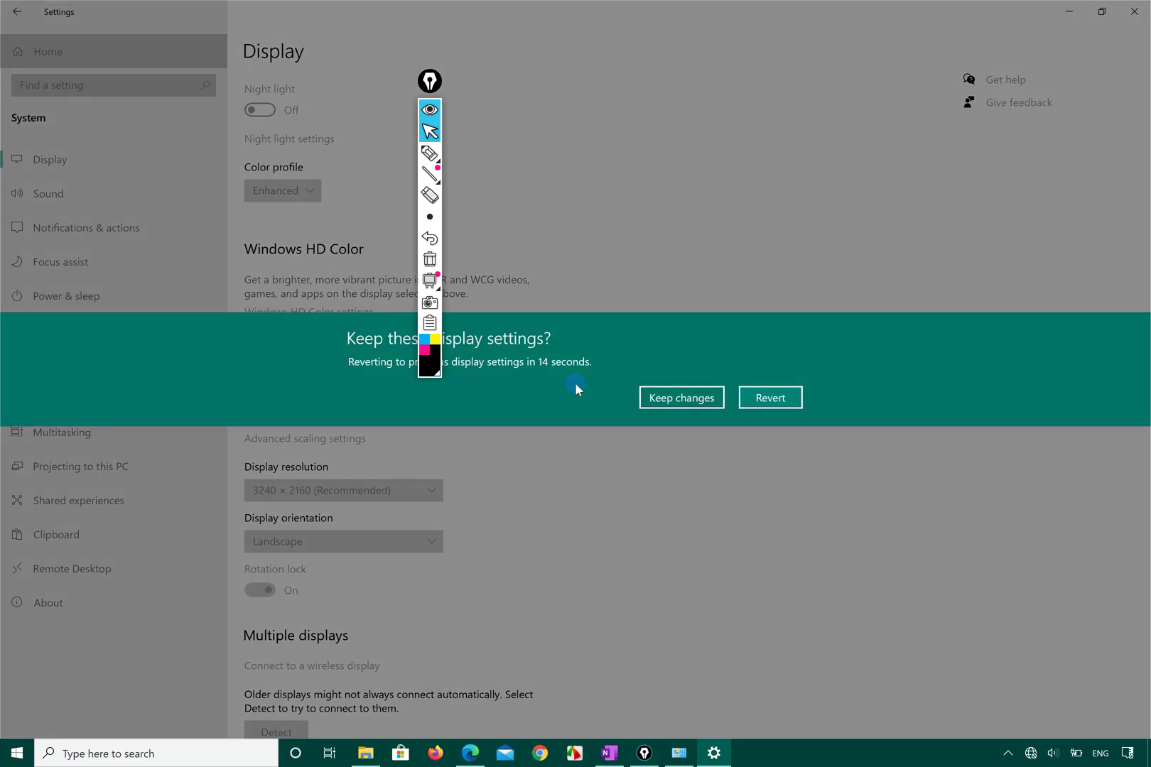
click(673, 396)
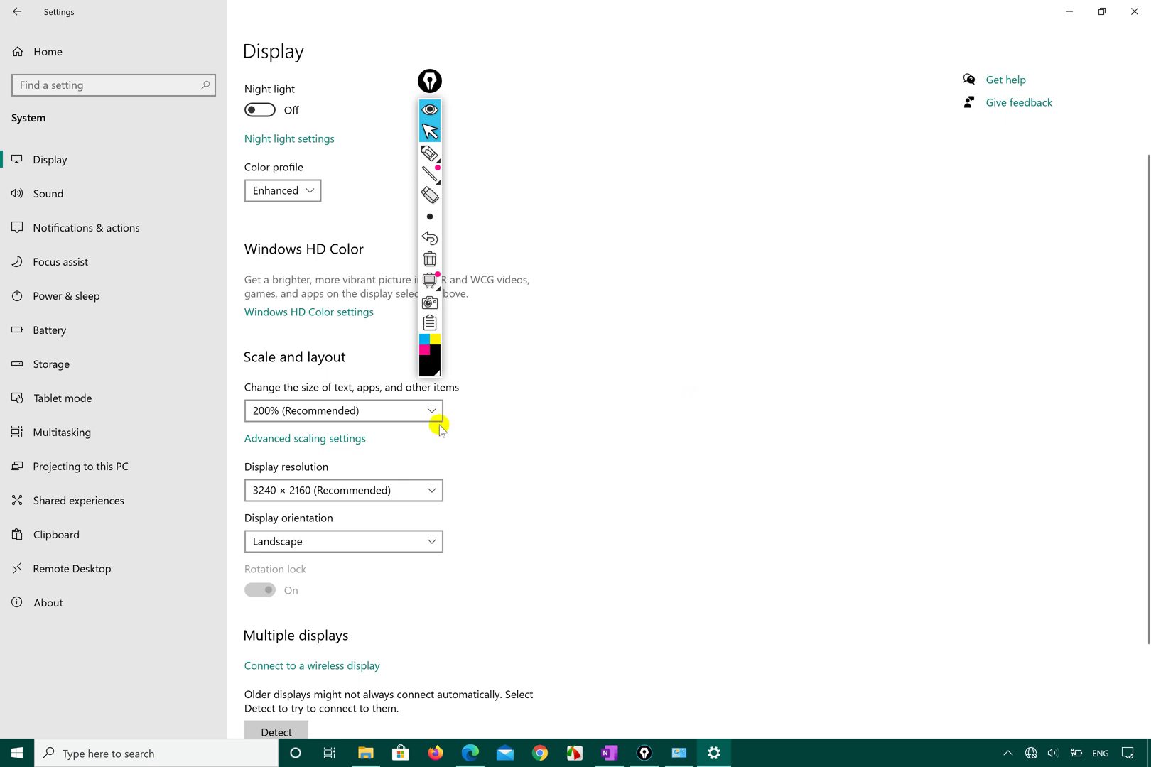
Try a much lower display resolution of 1366 × 768.
click(434, 490)
scroll(379, 599, down, 3)
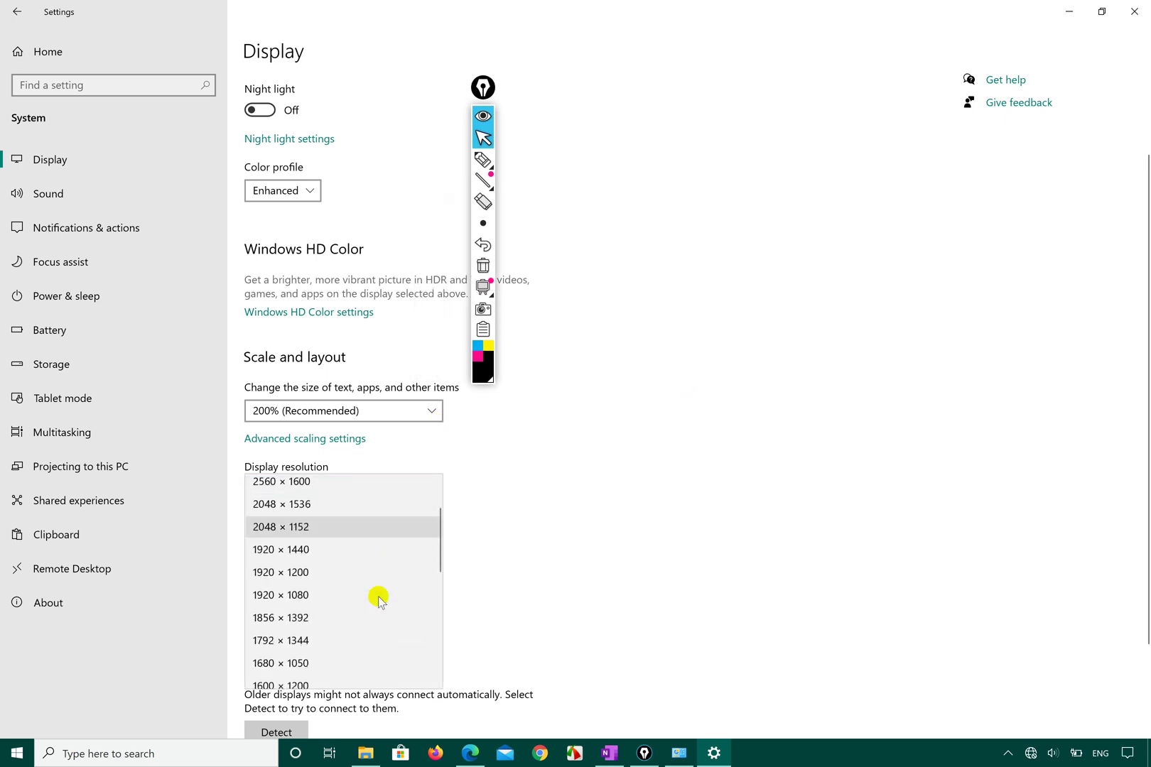
scroll(377, 596, down, 1)
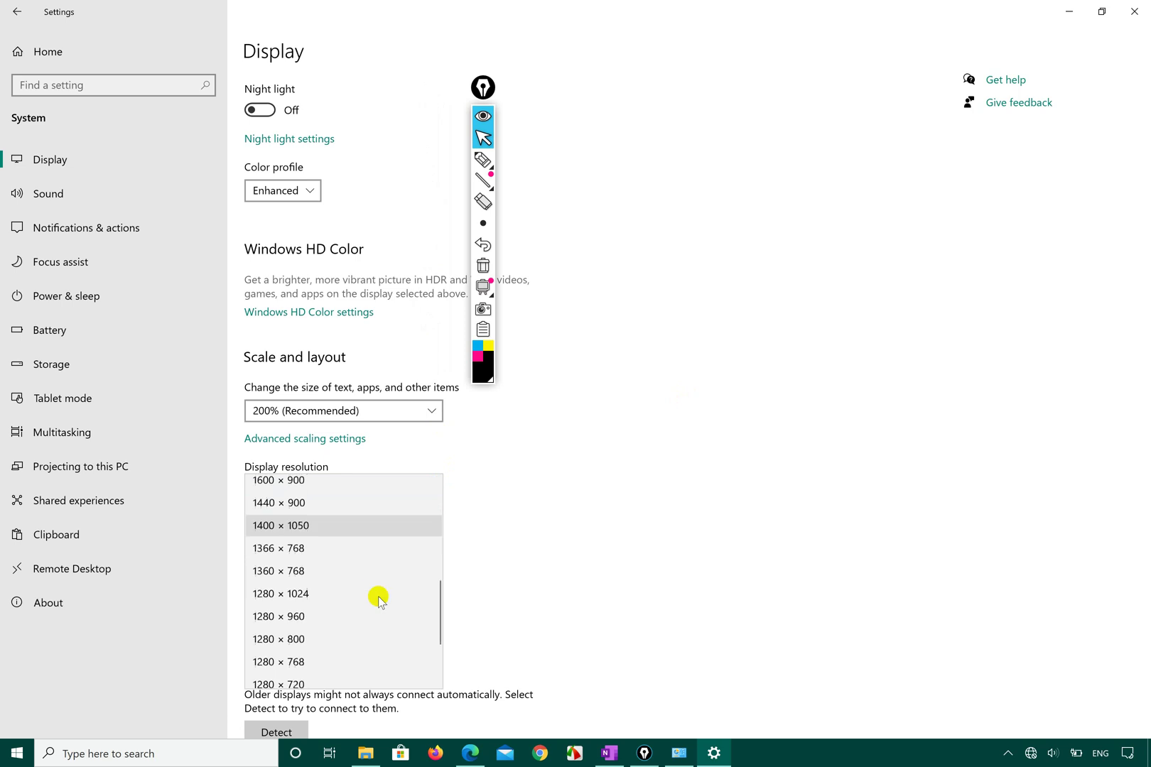
click(311, 547)
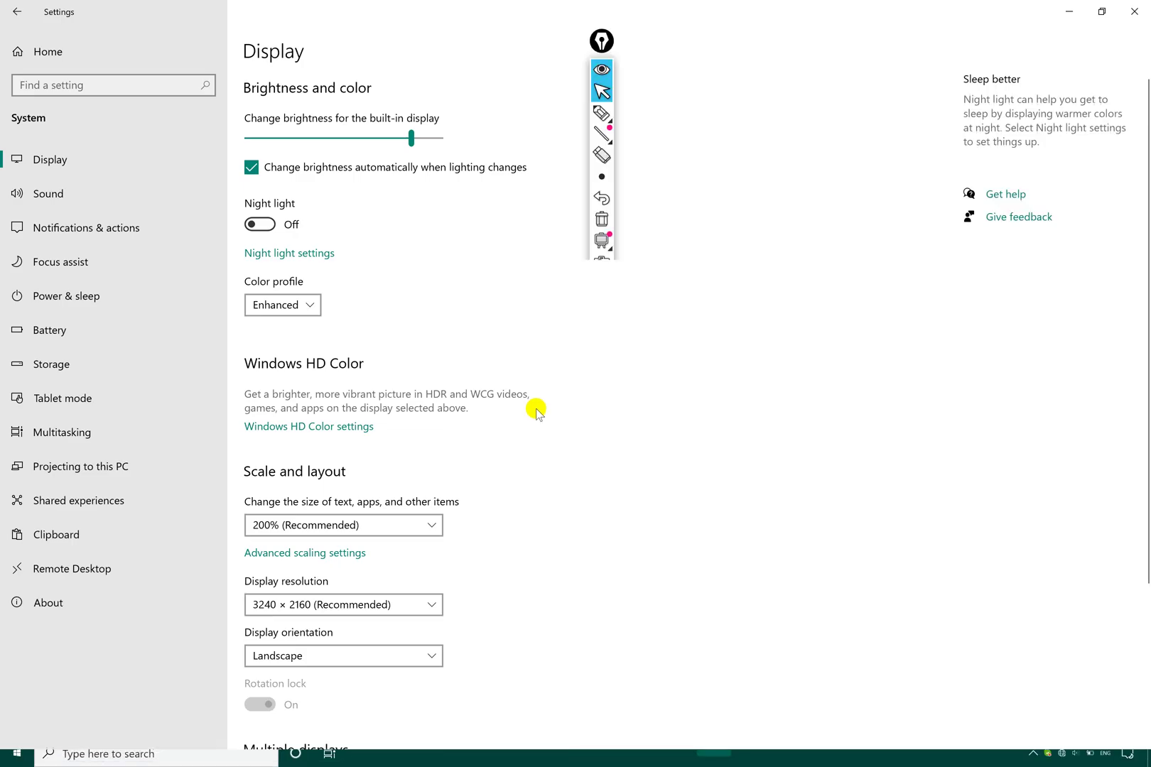
Try scaling text, apps and other items at 100% and restore the recommended 200%.
click(430, 524)
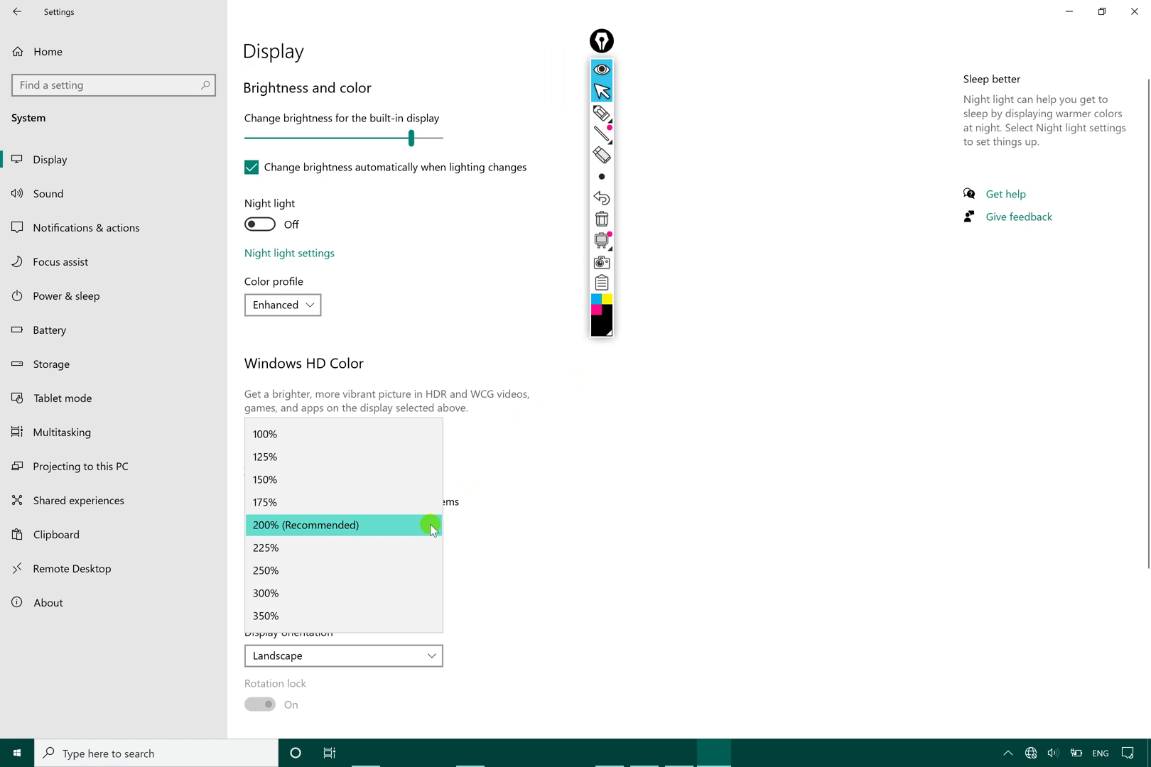
click(378, 434)
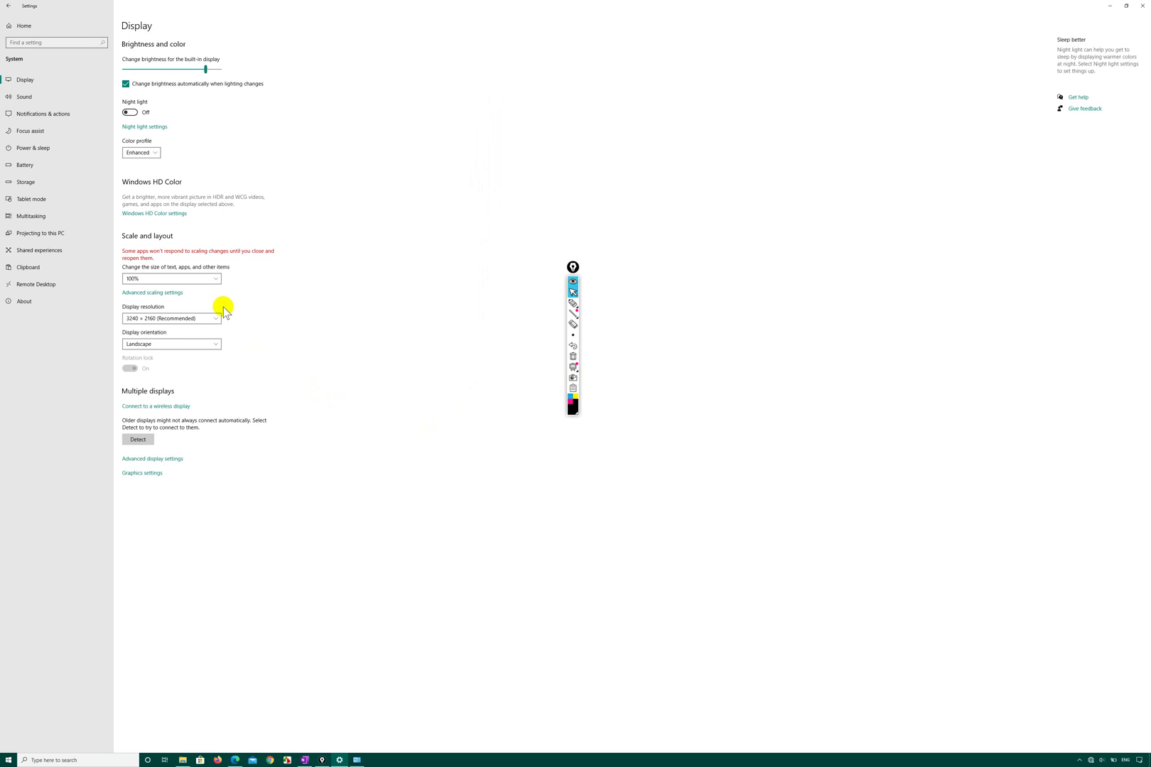
click(217, 283)
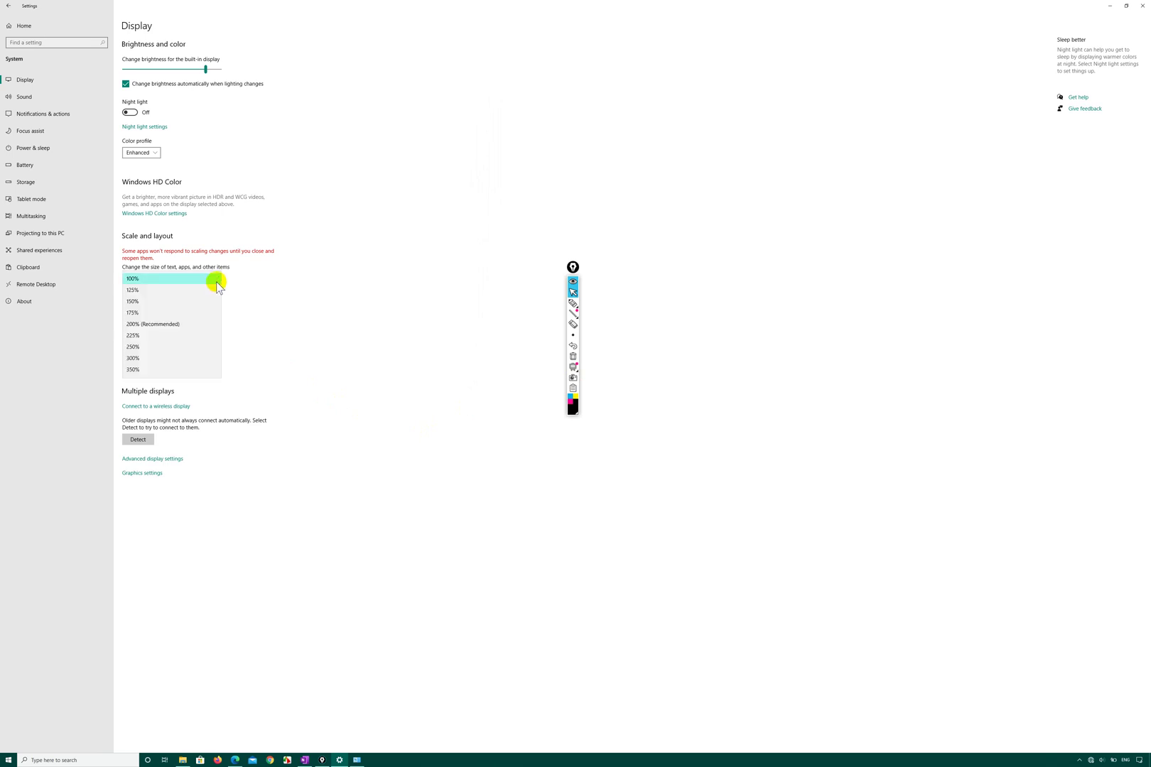
click(165, 328)
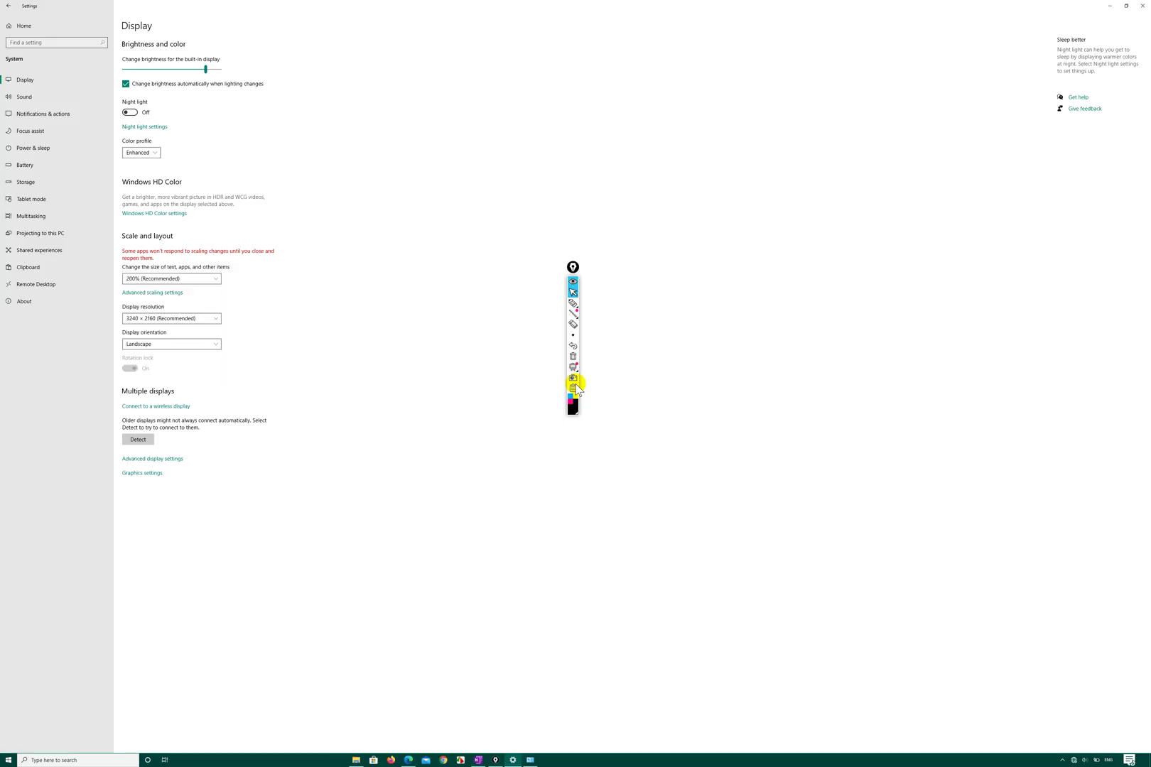
Try the Portrait display orientation and revert to the previous orientation.
scroll(606, 393, down, 3)
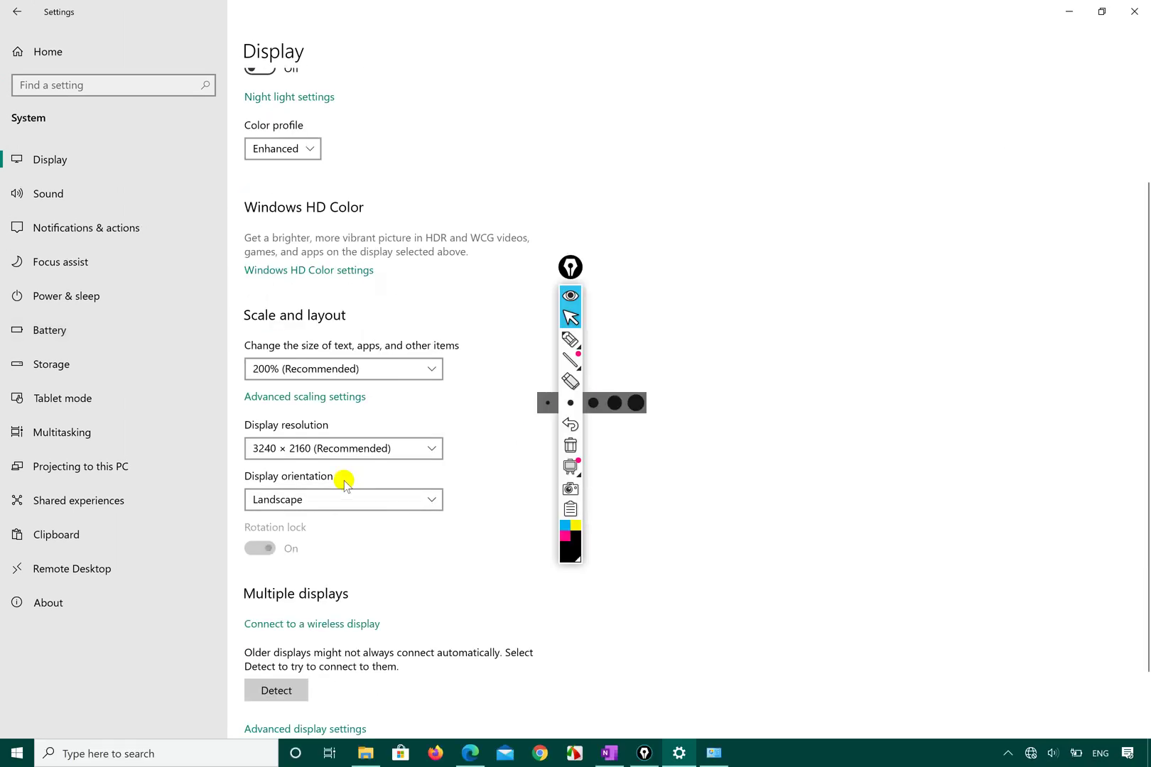
click(432, 500)
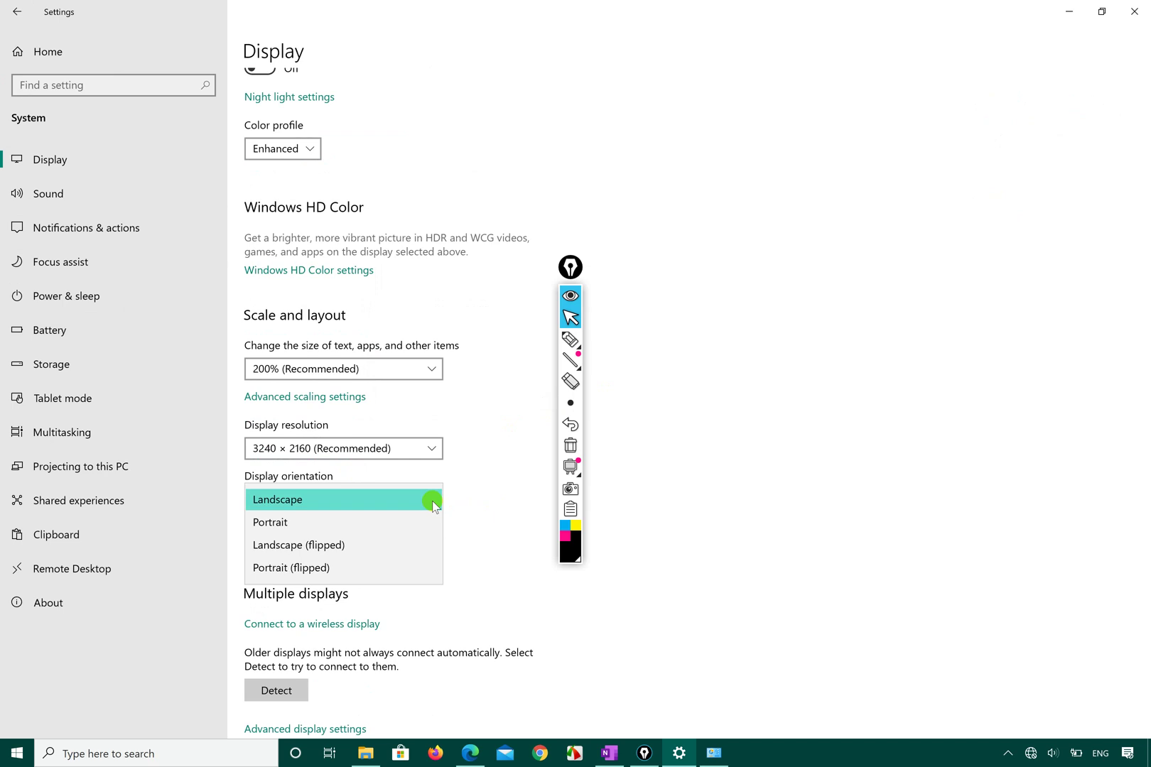
click(329, 527)
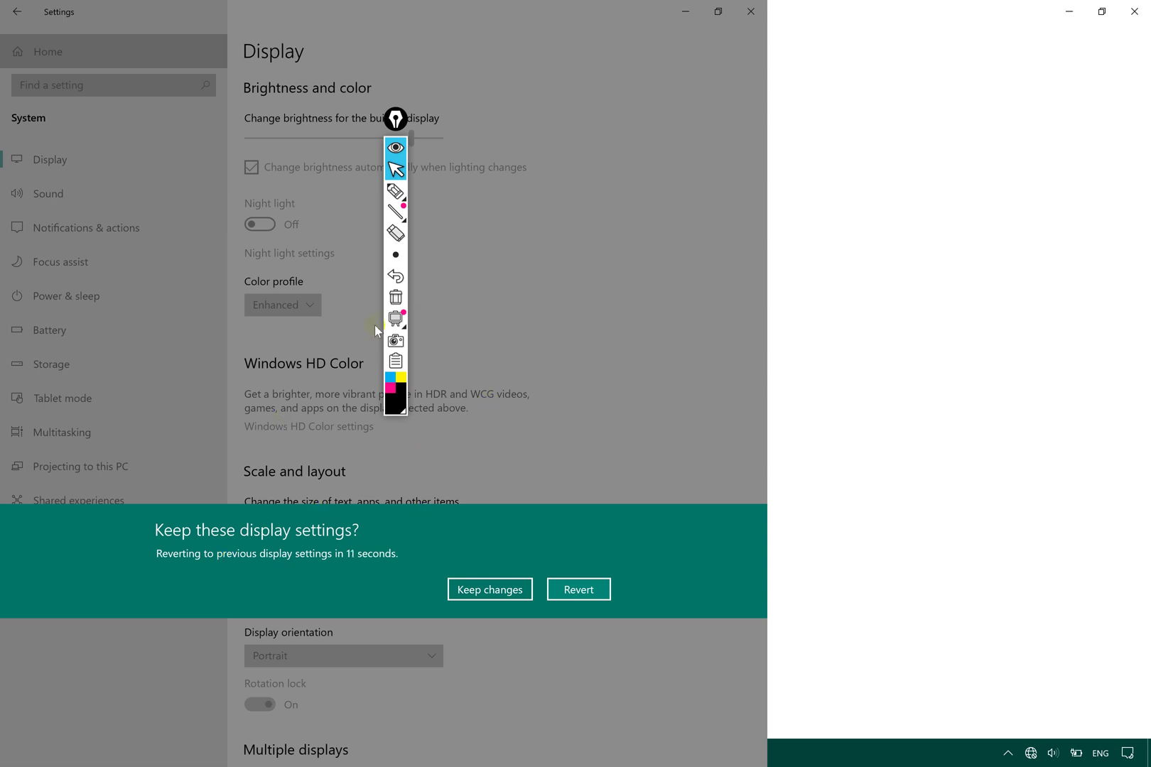
key(Escape)
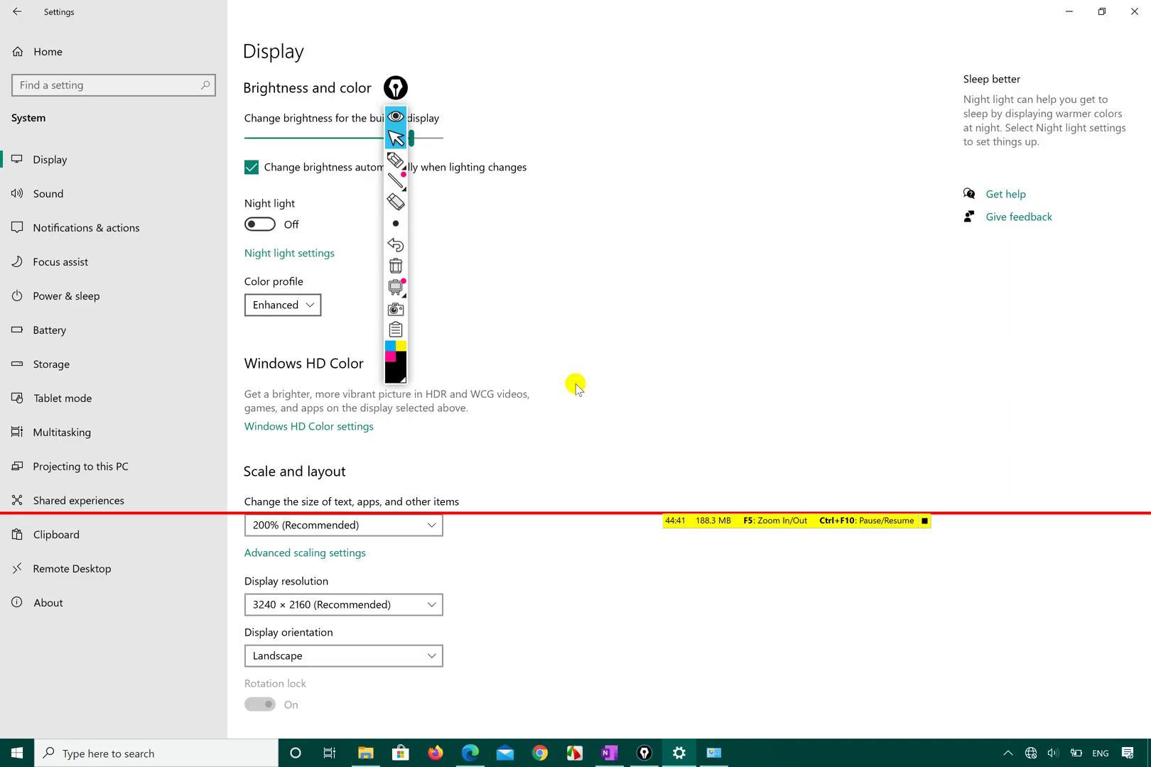
scroll(568, 450, down, 3)
scroll(568, 454, down, 1)
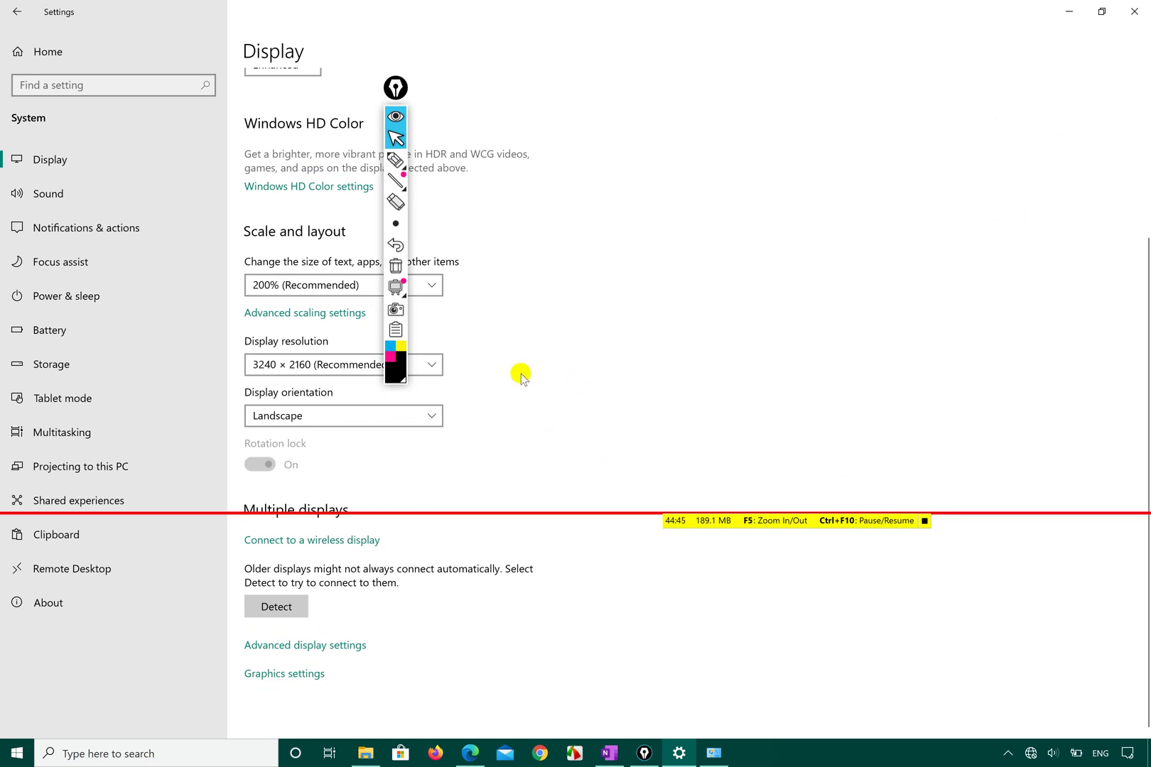
scroll(642, 338, up, 3)
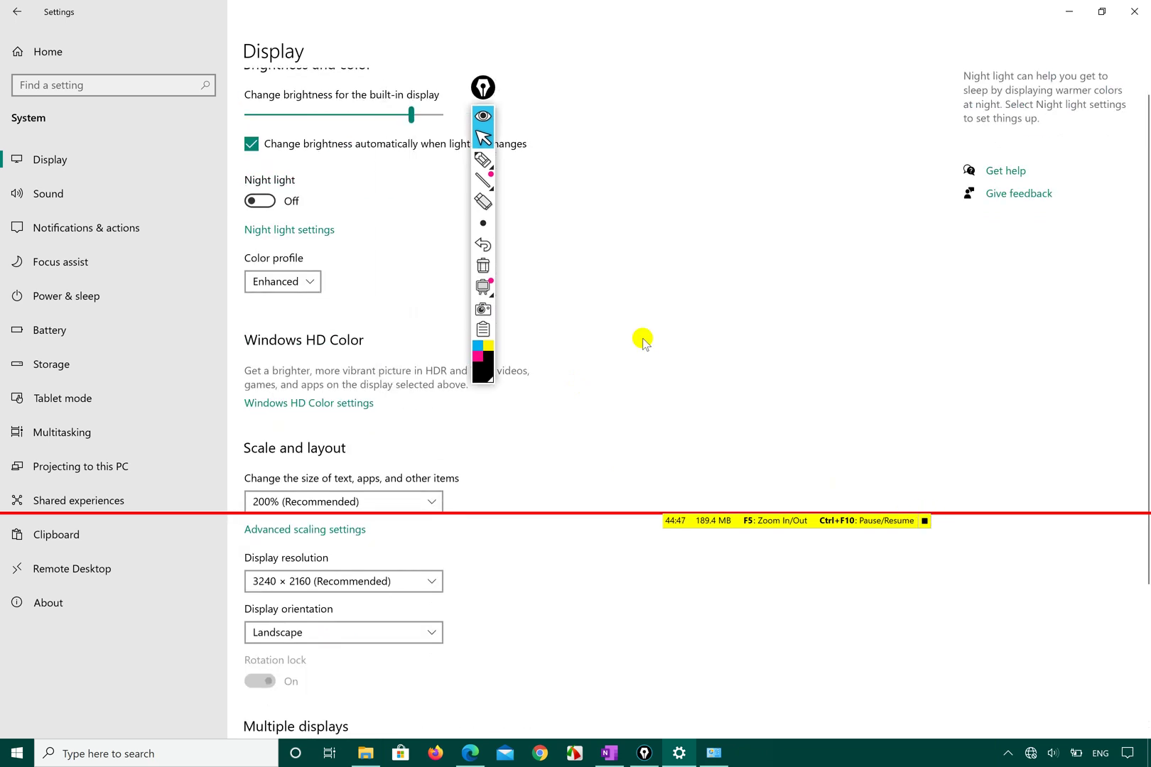
Switch to the Windows 10 final syllabus PDF in Edge and review the topics from 2.5 onward.
click(471, 754)
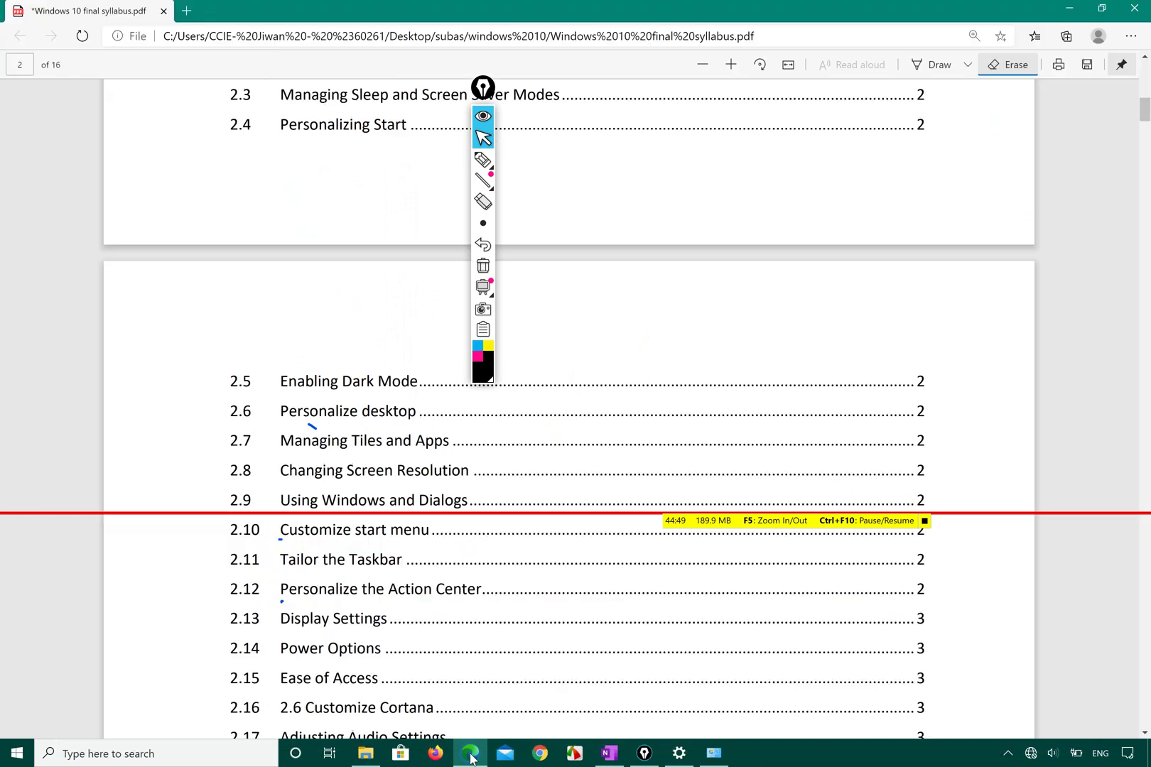
scroll(417, 504, down, 3)
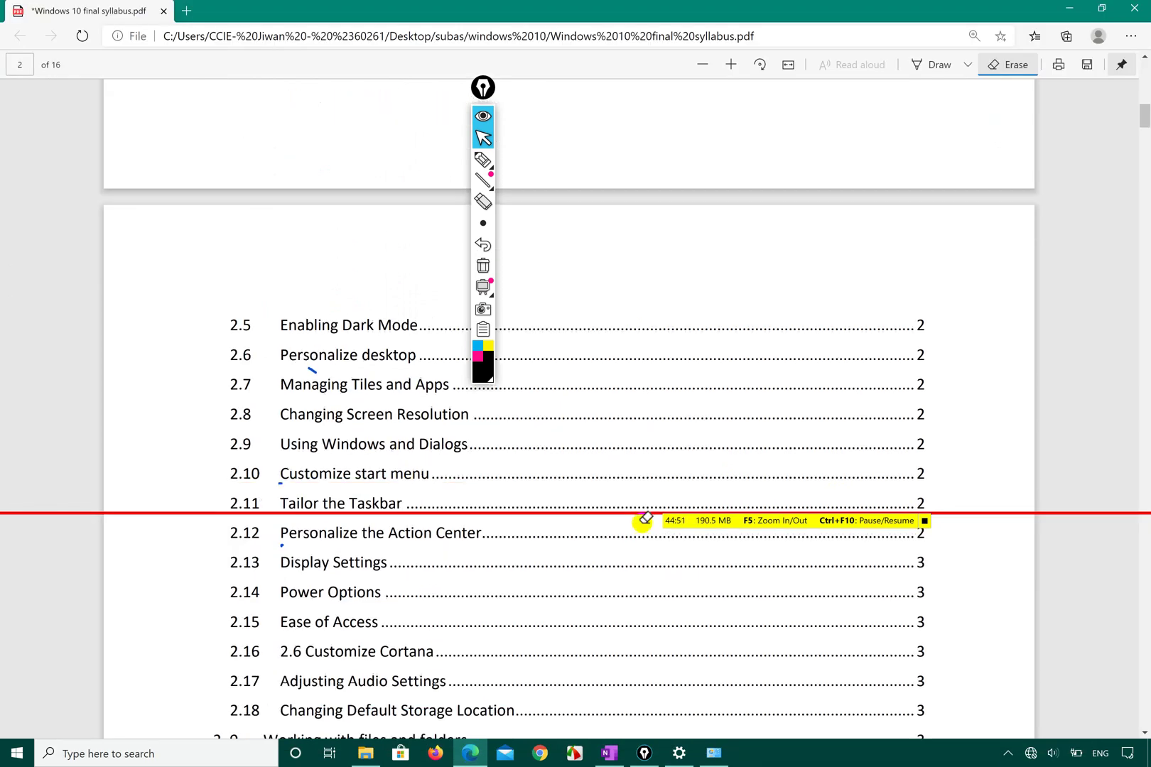
click(926, 524)
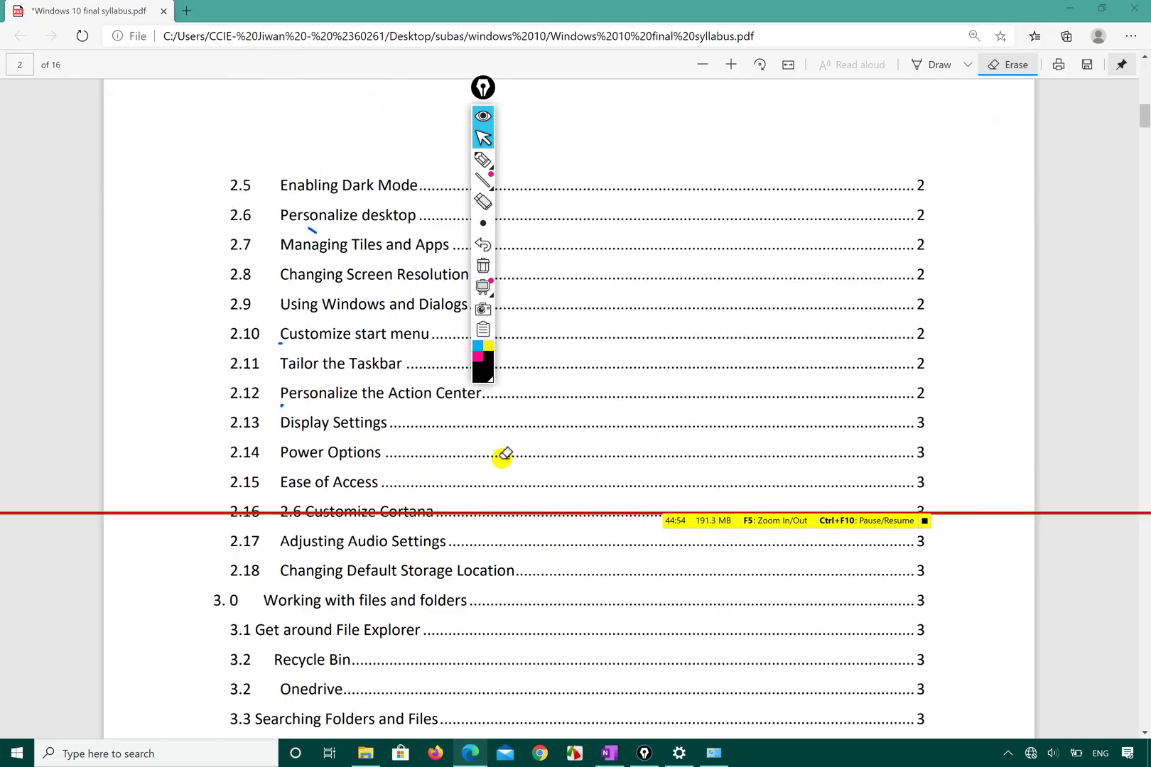
scroll(466, 418, down, 1)
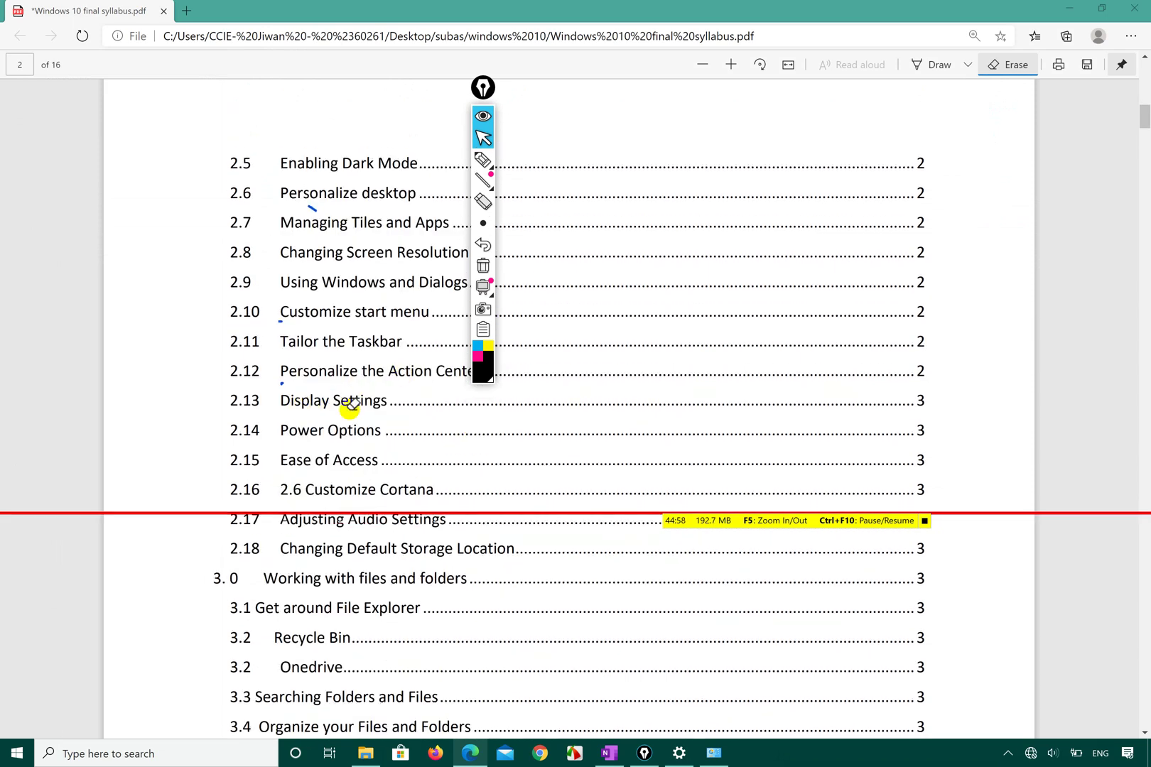
Mark up the syllabus with the black pen: underline topic 2.10 and circle 2.9, 2.12 and the group 2.14 to 2.17.
click(482, 159)
click(192, 375)
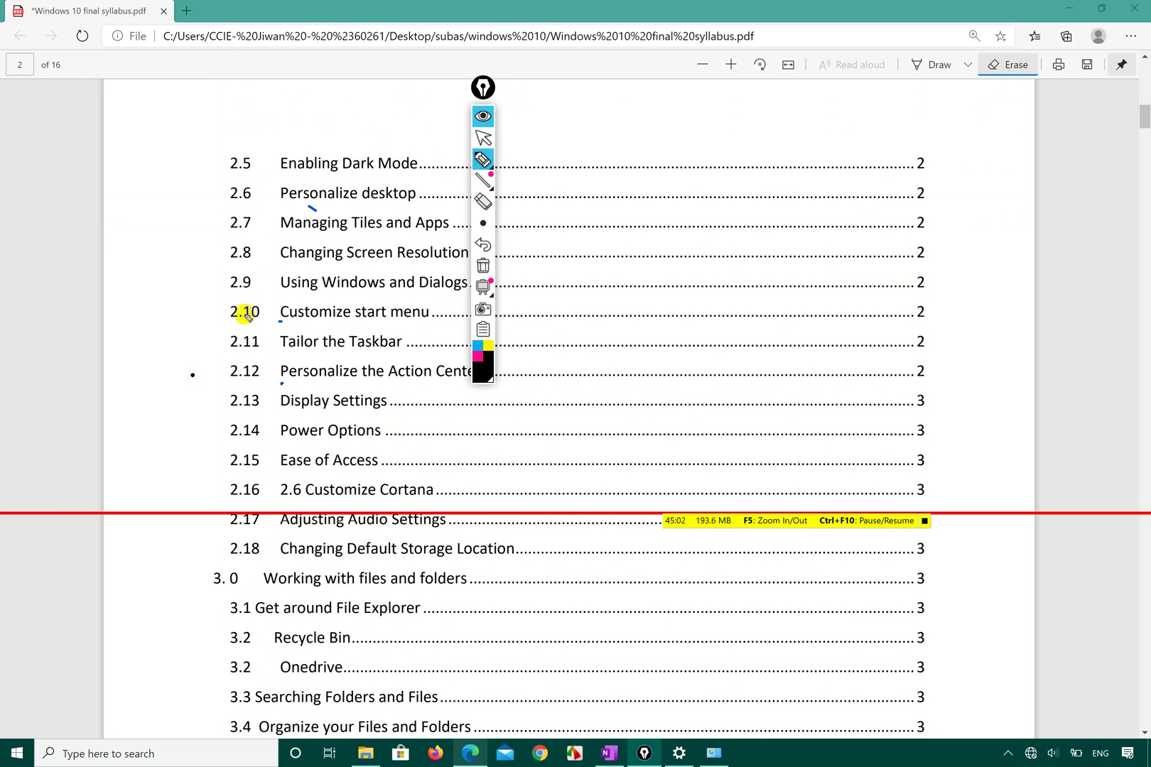
mouse_move(234, 314)
mouse_down()
mouse_move(416, 311)
mouse_move(264, 315)
mouse_up()
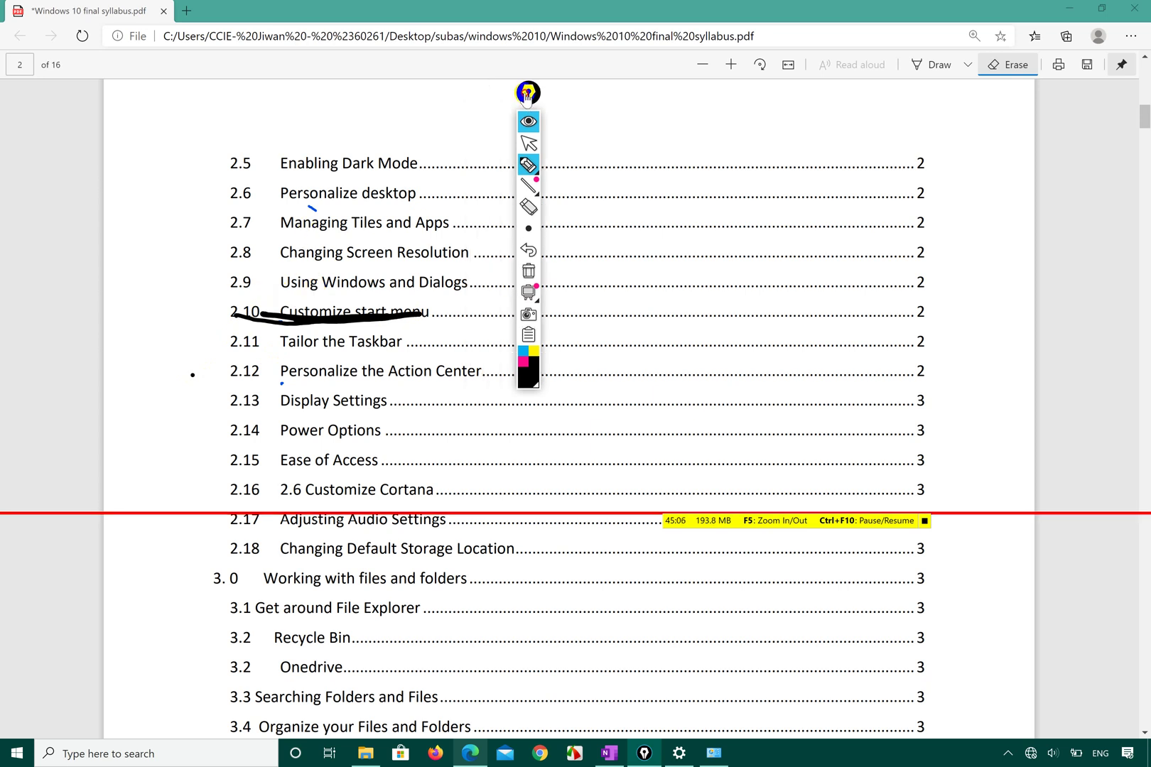
mouse_move(264, 292)
mouse_down()
mouse_move(397, 300)
mouse_move(418, 259)
mouse_move(241, 267)
mouse_move(269, 298)
mouse_up()
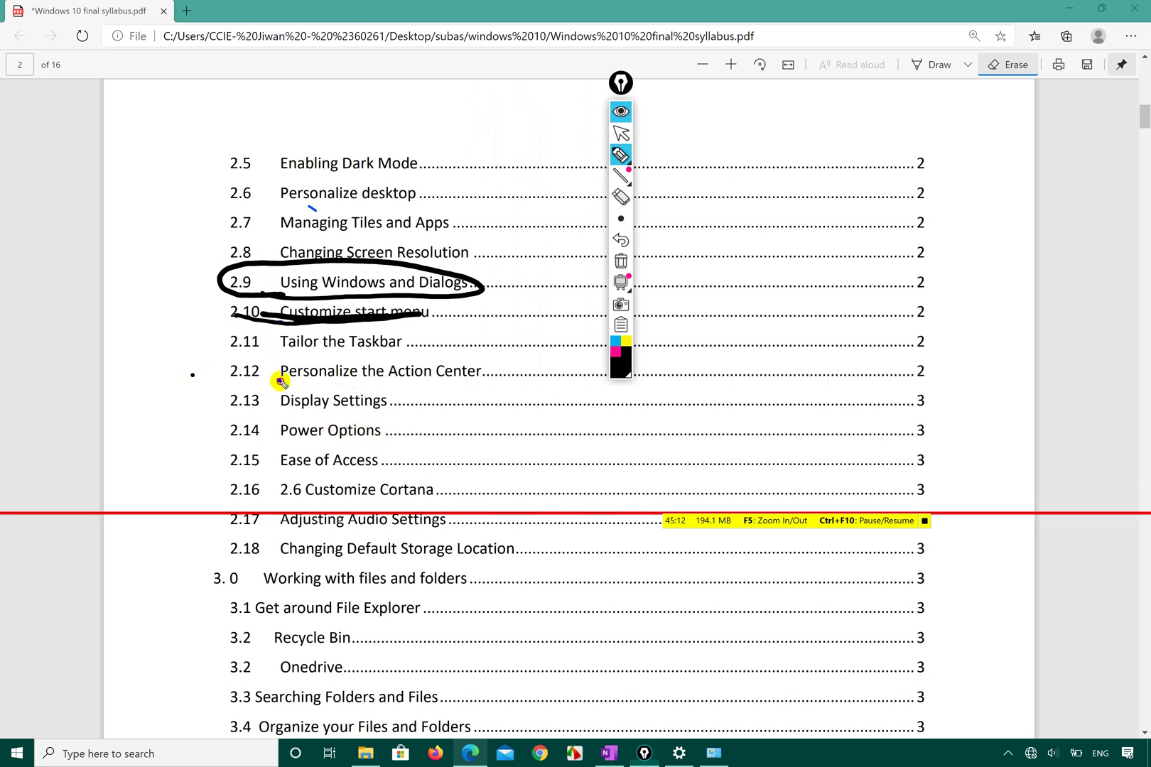
mouse_move(278, 380)
mouse_down()
mouse_move(426, 391)
mouse_move(437, 362)
mouse_move(275, 391)
mouse_move(273, 402)
mouse_up()
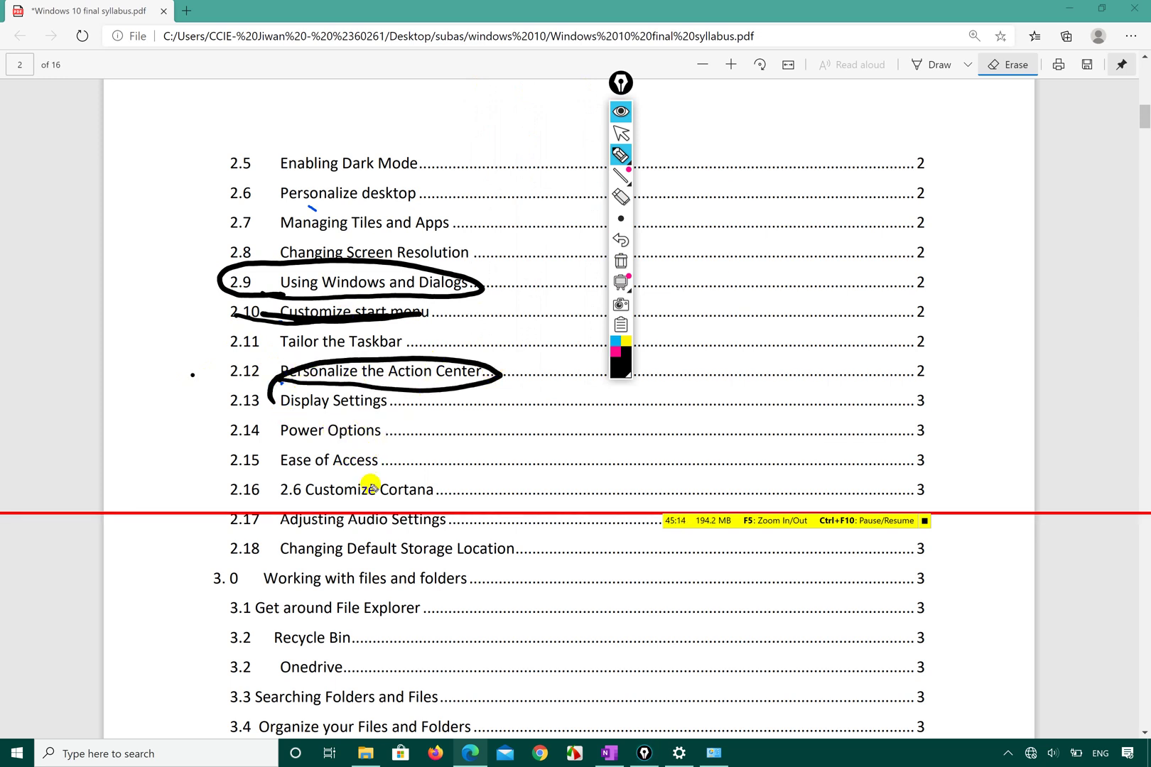
mouse_move(437, 477)
mouse_down()
mouse_move(392, 435)
mouse_move(317, 419)
mouse_move(229, 453)
mouse_move(221, 491)
mouse_move(236, 531)
mouse_move(341, 544)
mouse_move(446, 519)
mouse_move(423, 447)
mouse_move(385, 428)
mouse_up()
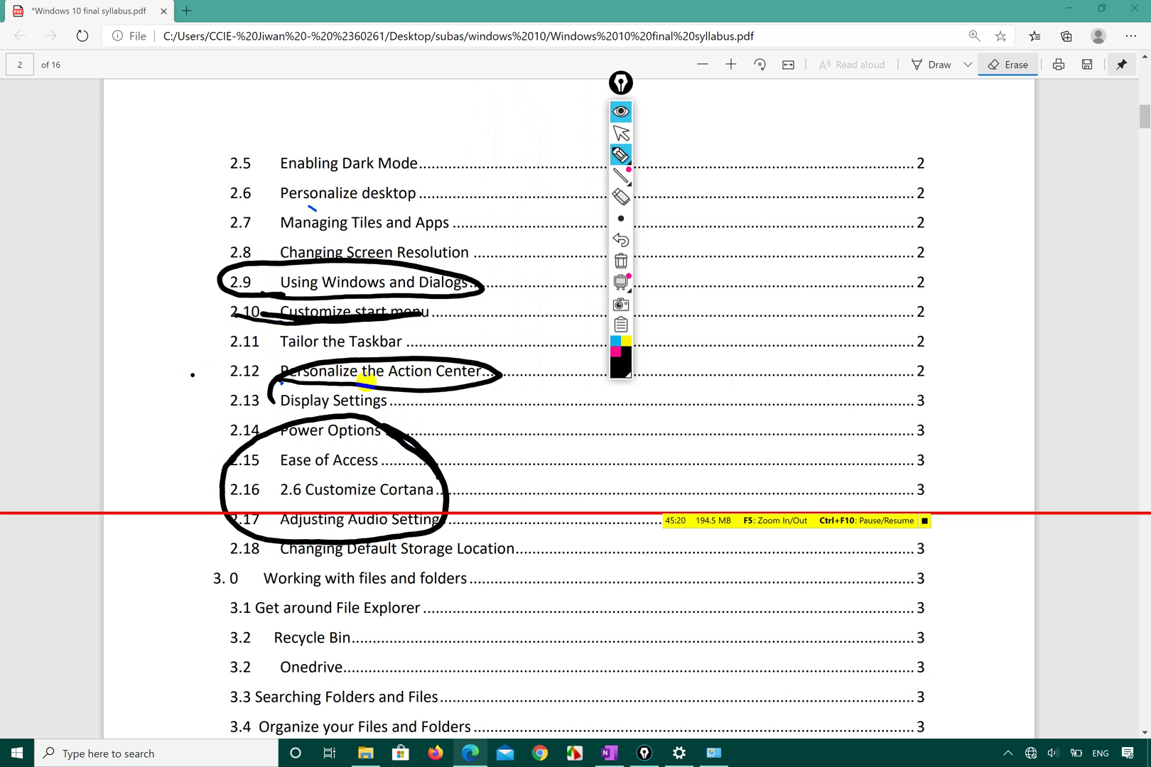
Erase the black underline on topic 2.10 Customize start menu and return to the pen.
click(398, 321)
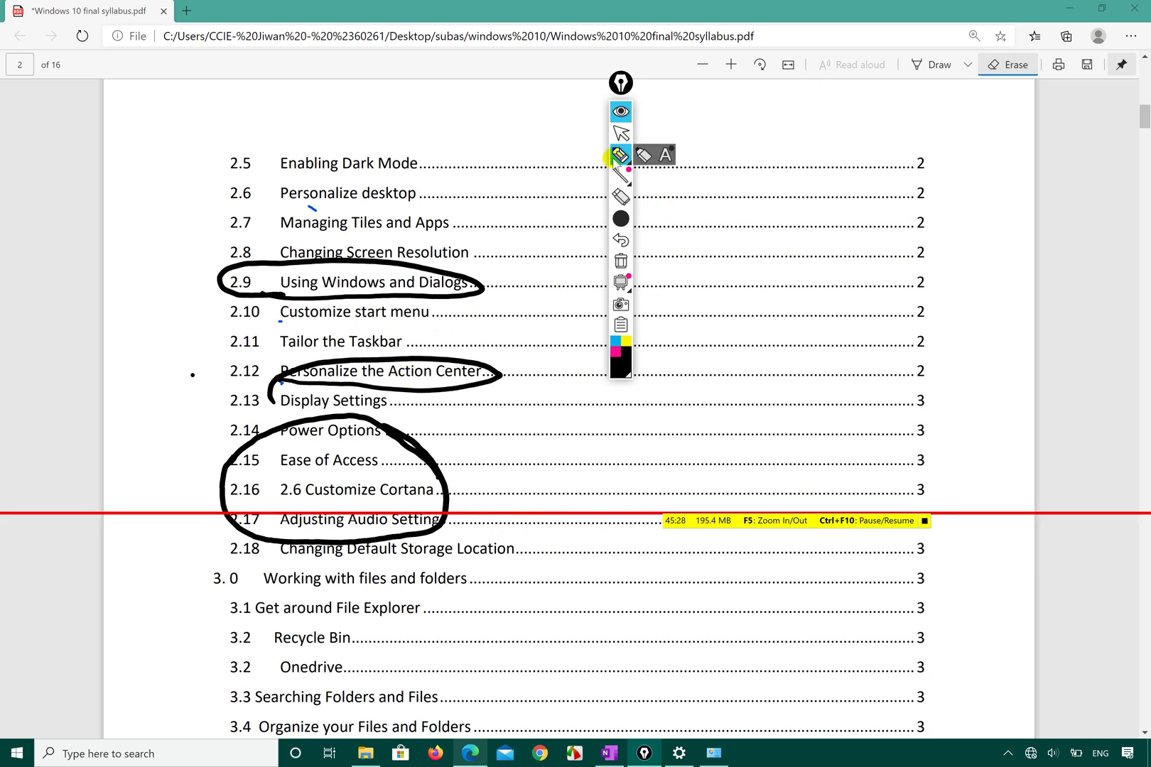
mouse_move(621, 158)
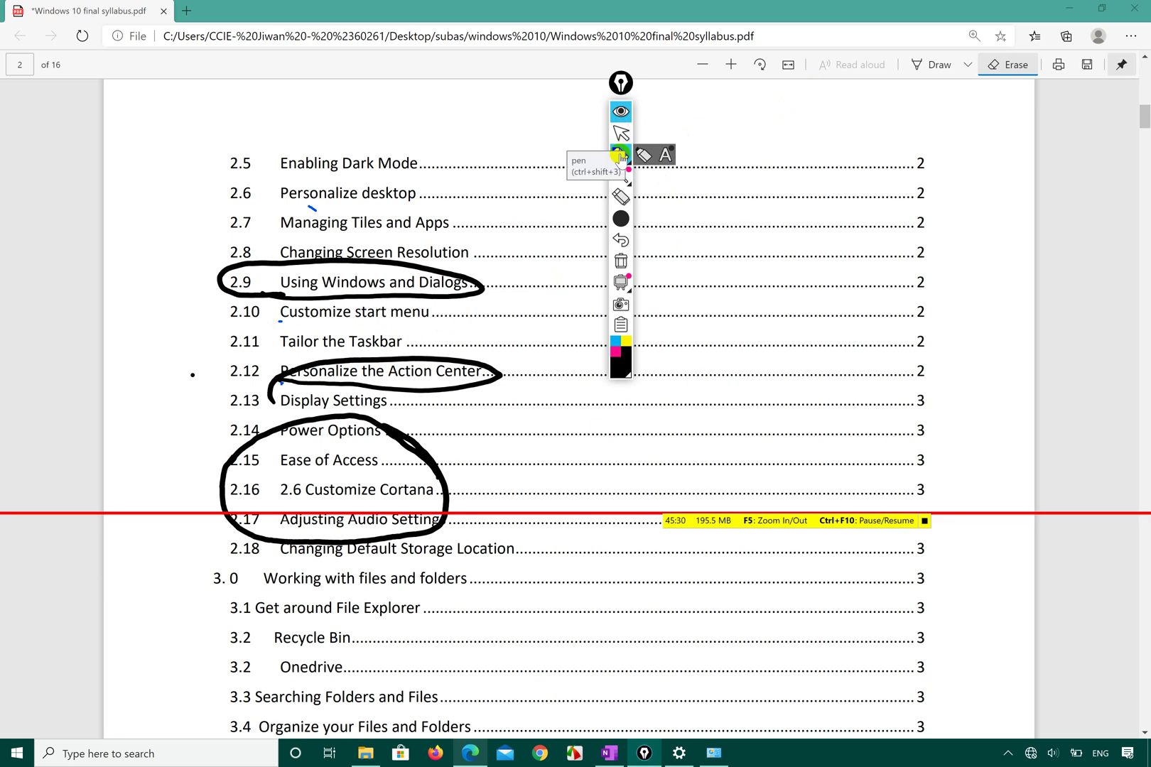